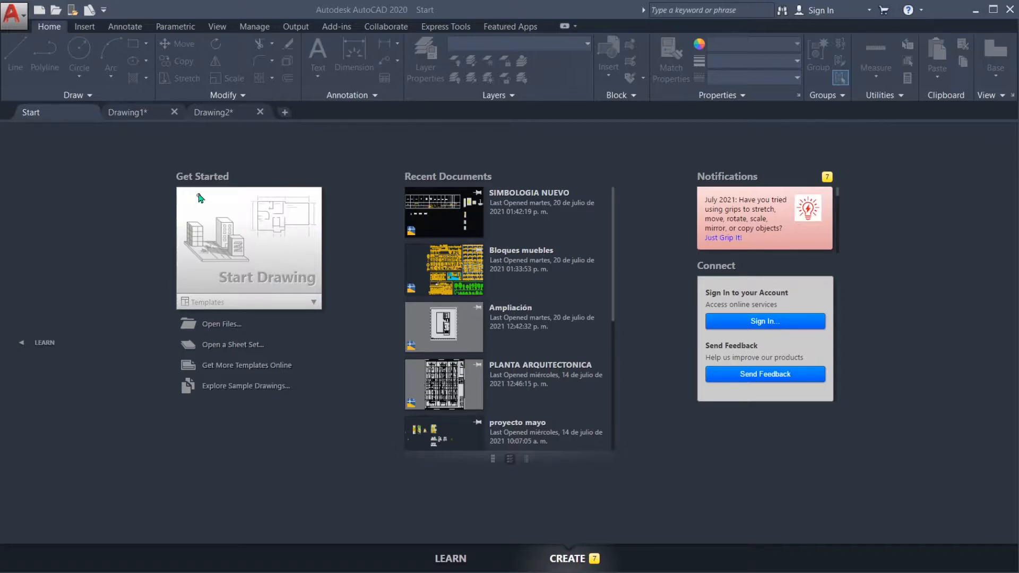
mouse_move(158, 165)
left_mouse_down()
mouse_move(168, 411)
mouse_move(339, 366)
mouse_move(344, 176)
mouse_move(170, 162)
mouse_move(149, 173)
left_mouse_up()
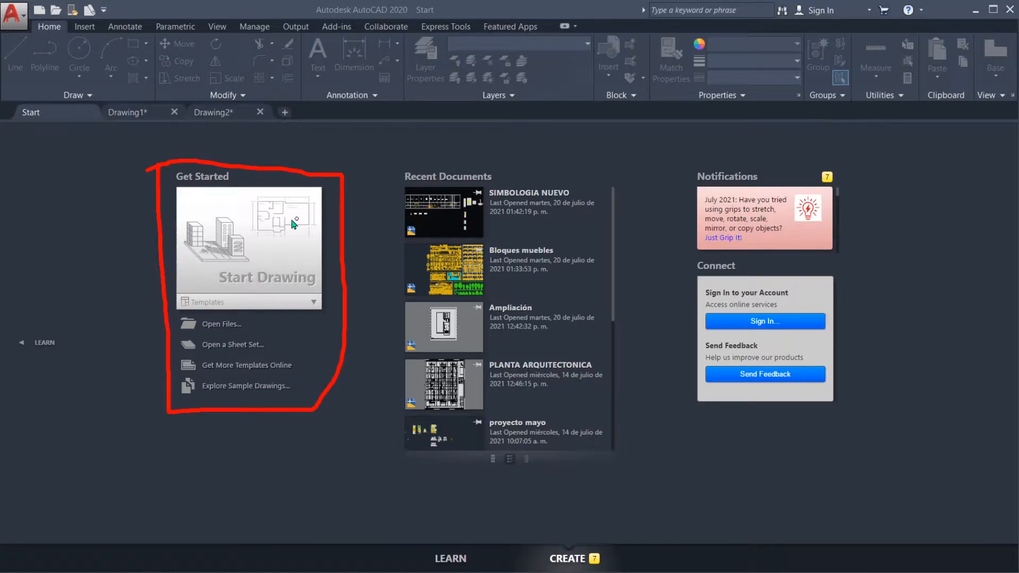
left_click_drag(212, 286, 319, 292)
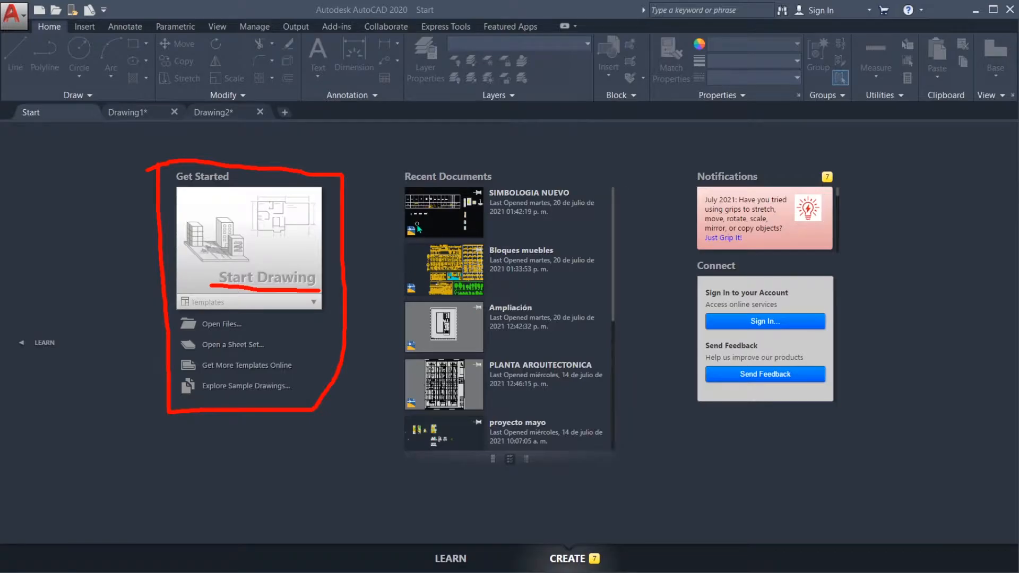
mouse_move(397, 173)
left_mouse_down()
mouse_move(396, 436)
mouse_move(512, 480)
mouse_move(618, 473)
mouse_move(624, 179)
mouse_move(397, 182)
left_mouse_up()
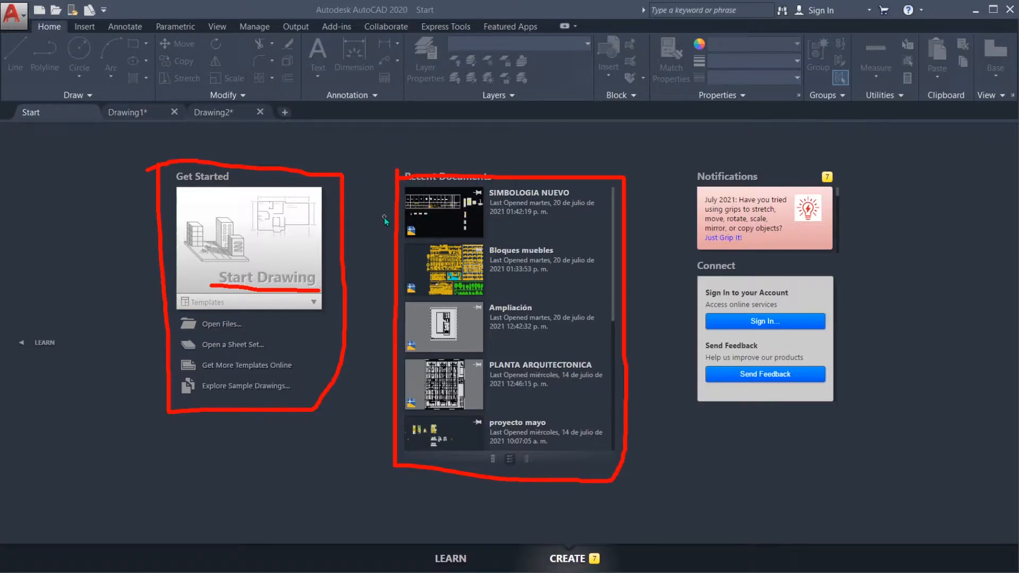
mouse_move(371, 216)
left_mouse_down()
mouse_move(405, 212)
mouse_move(404, 222)
left_mouse_up()
mouse_move(377, 260)
left_mouse_down()
mouse_move(372, 272)
mouse_move(394, 272)
mouse_move(390, 287)
left_mouse_up()
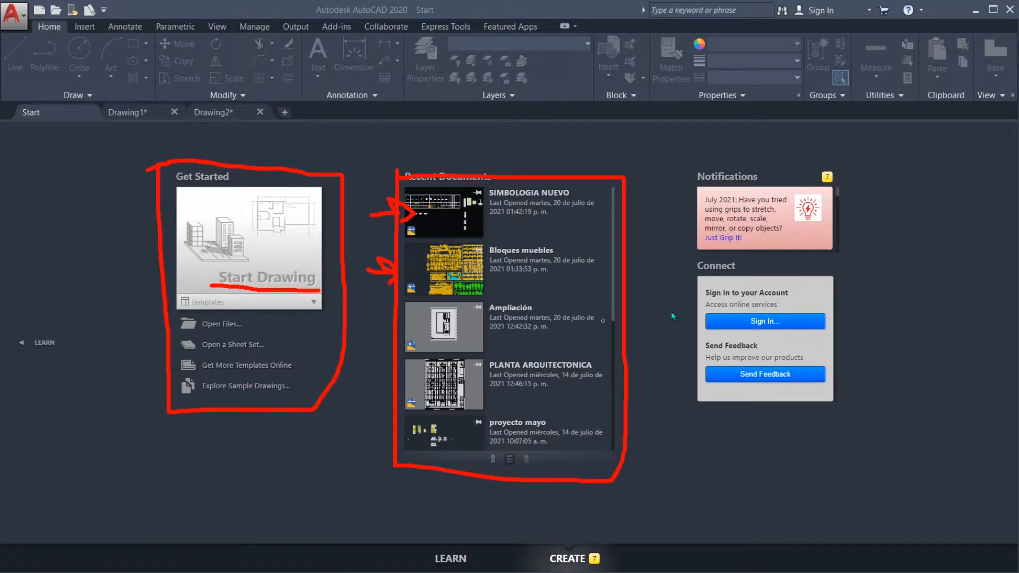
key("Escape")
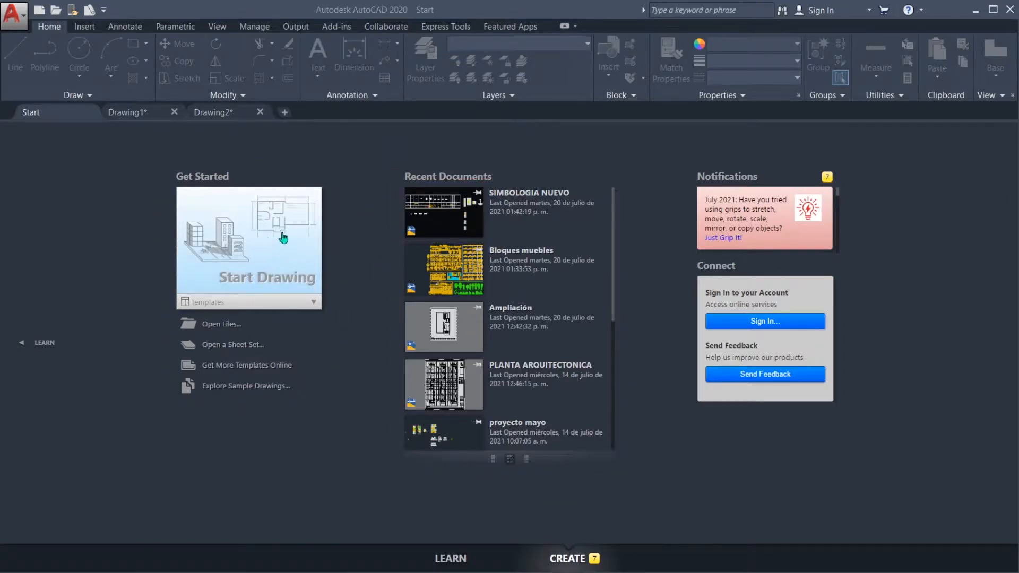
Step: Start a new drawing from the start page
left_click(331, 165)
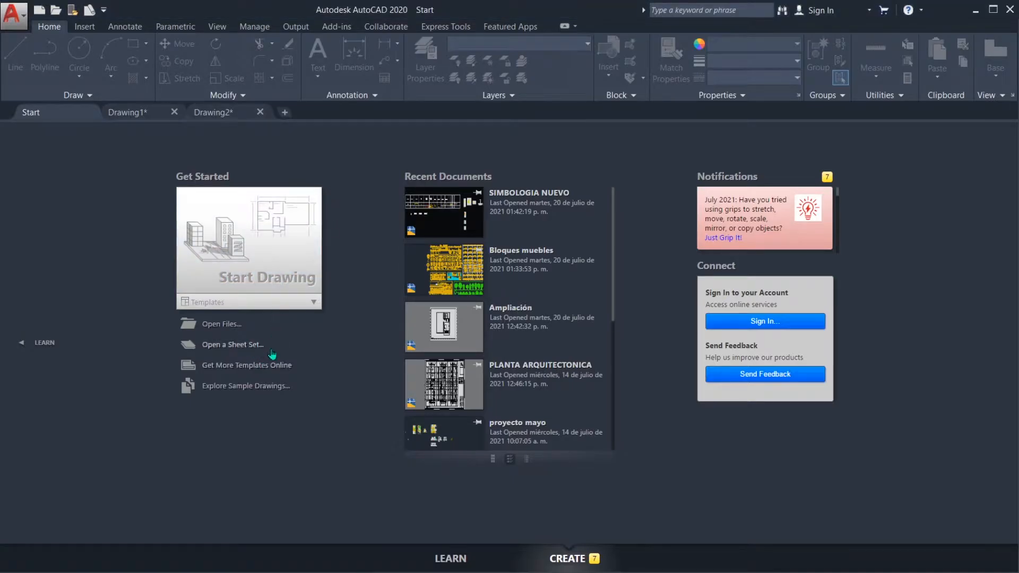
left_click(242, 245)
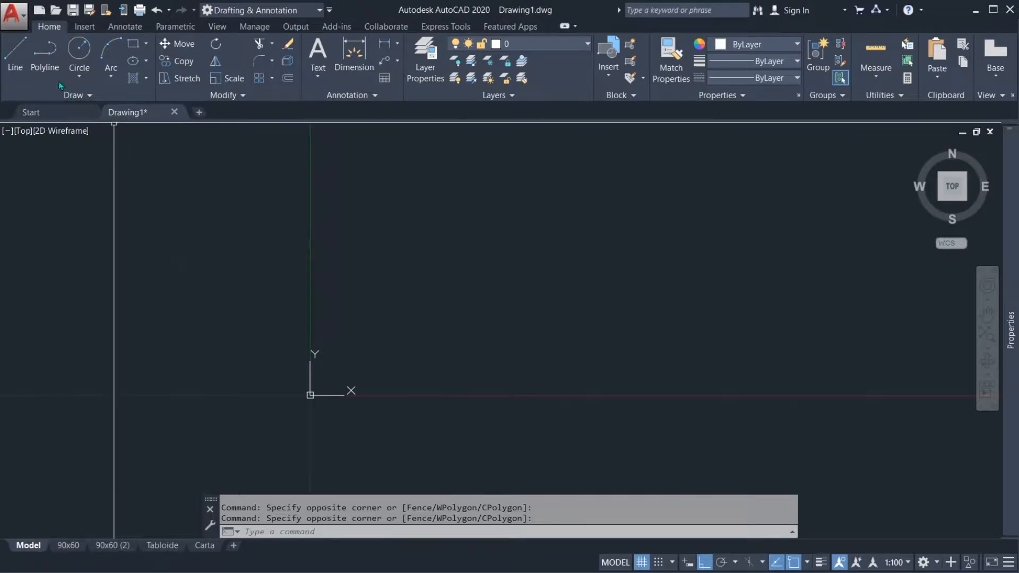
Step: Review the application-level file commands for creating new drawings and for printing or plotting
left_click(21, 15)
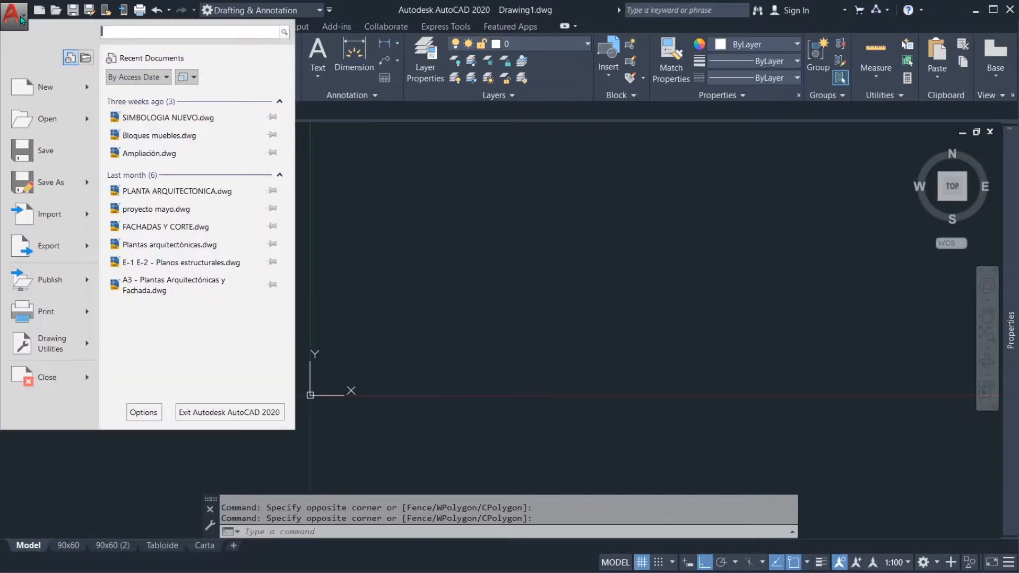
left_click(20, 16)
left_click(20, 16)
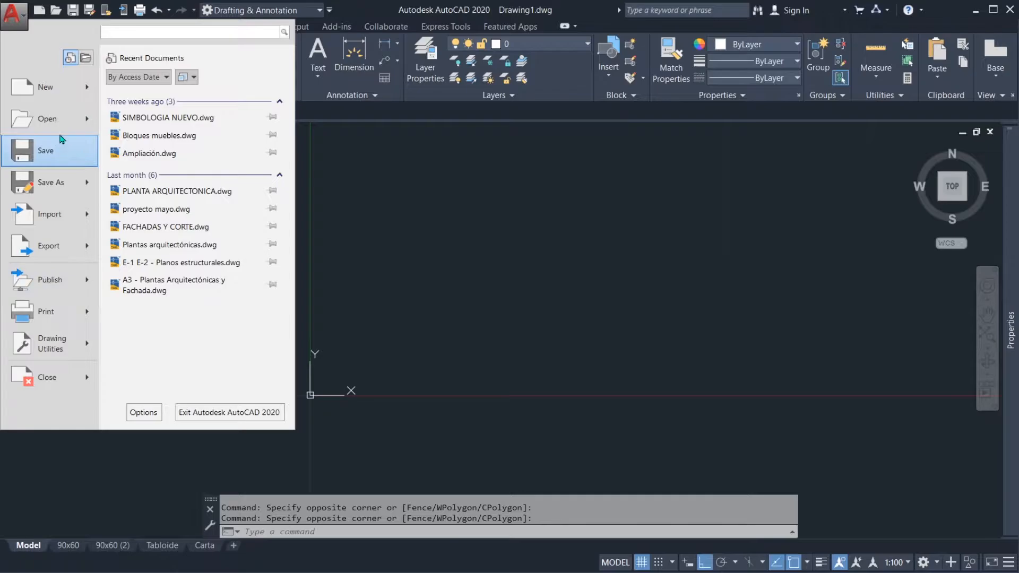
mouse_move(60, 95)
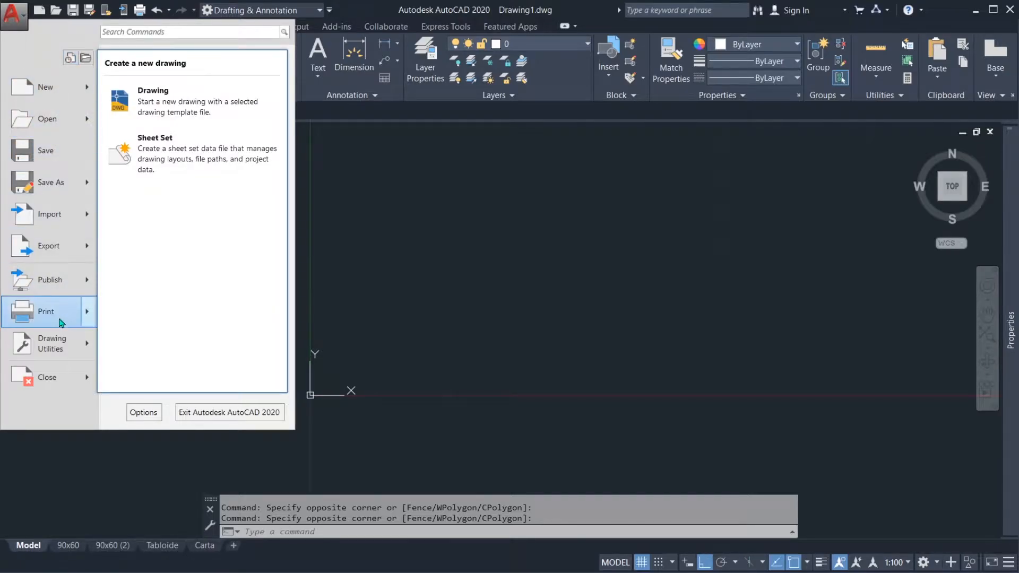
mouse_move(60, 315)
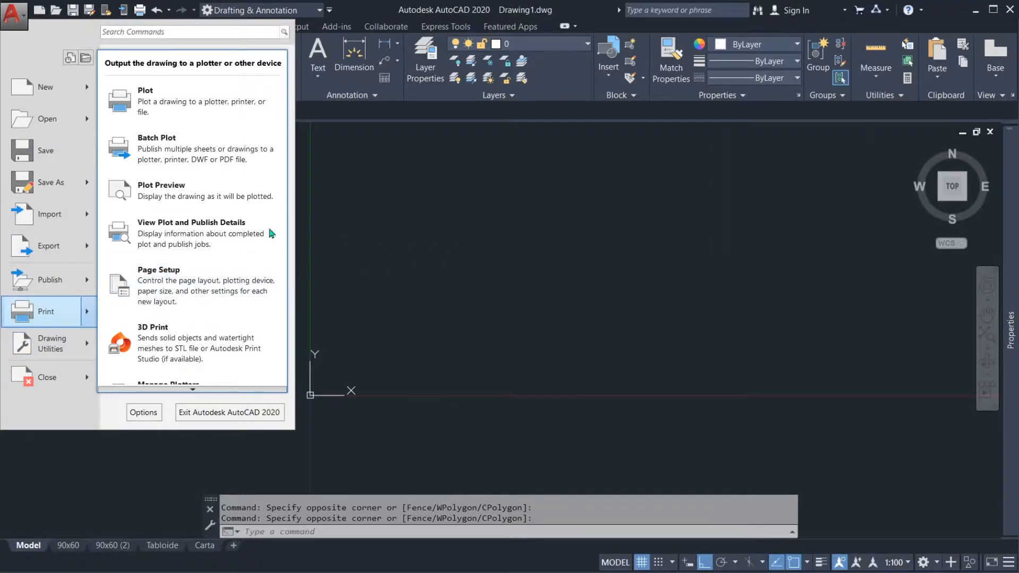
left_click(19, 20)
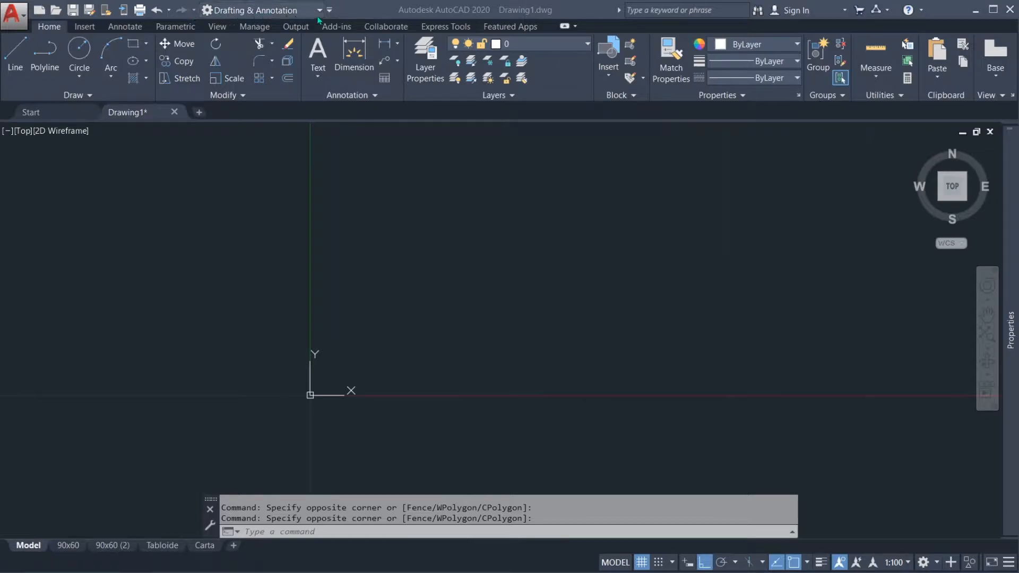
Step: Hide the Workspace selector from the Quick Access Toolbar and restore it
left_click(330, 14)
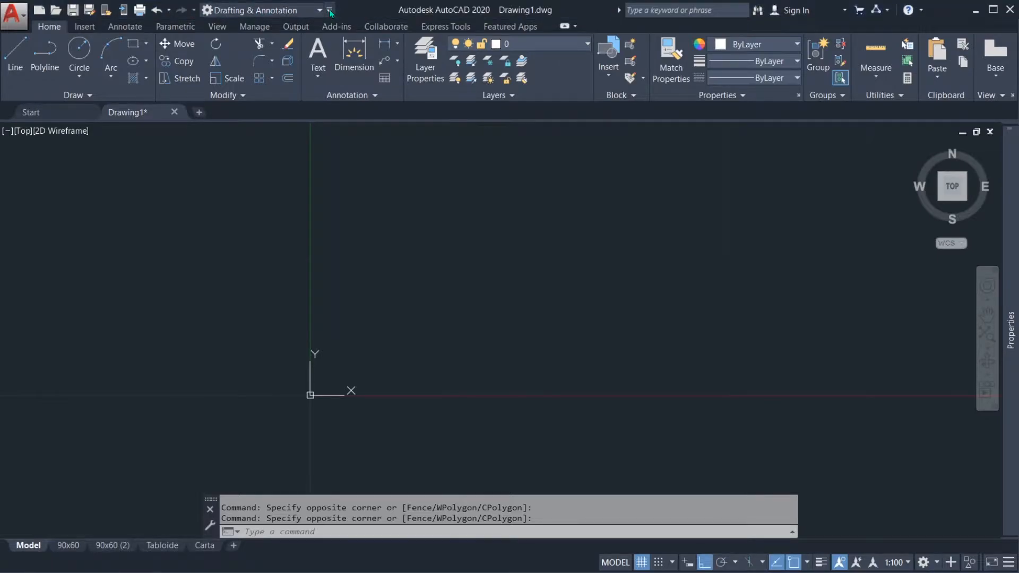
left_click(330, 11)
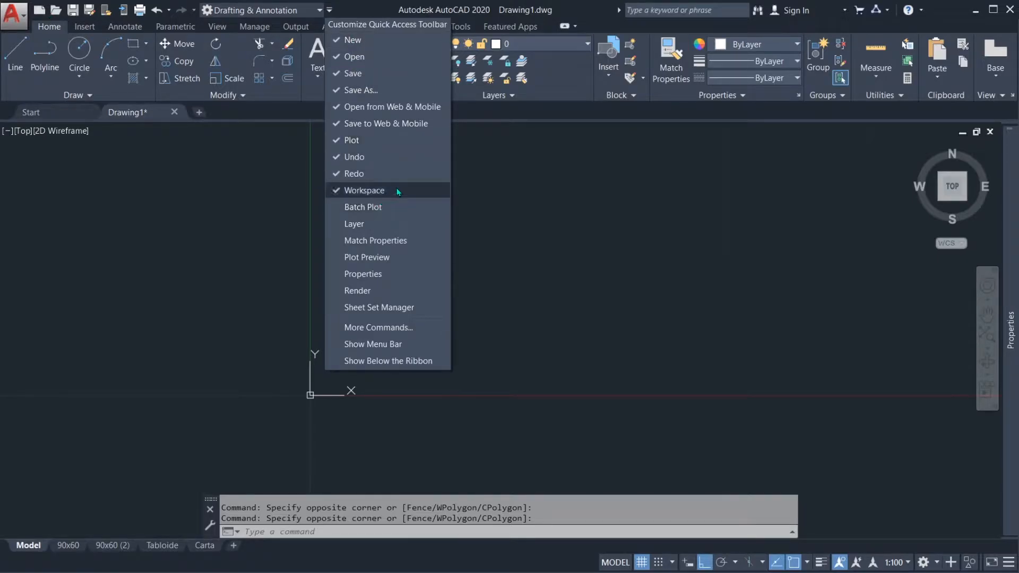
left_click(368, 194)
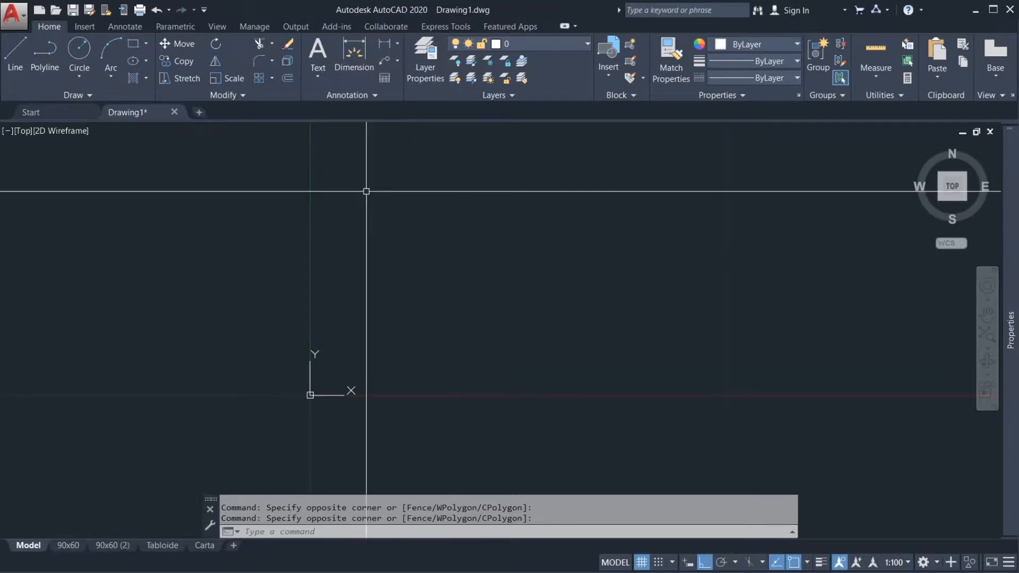
left_click(204, 9)
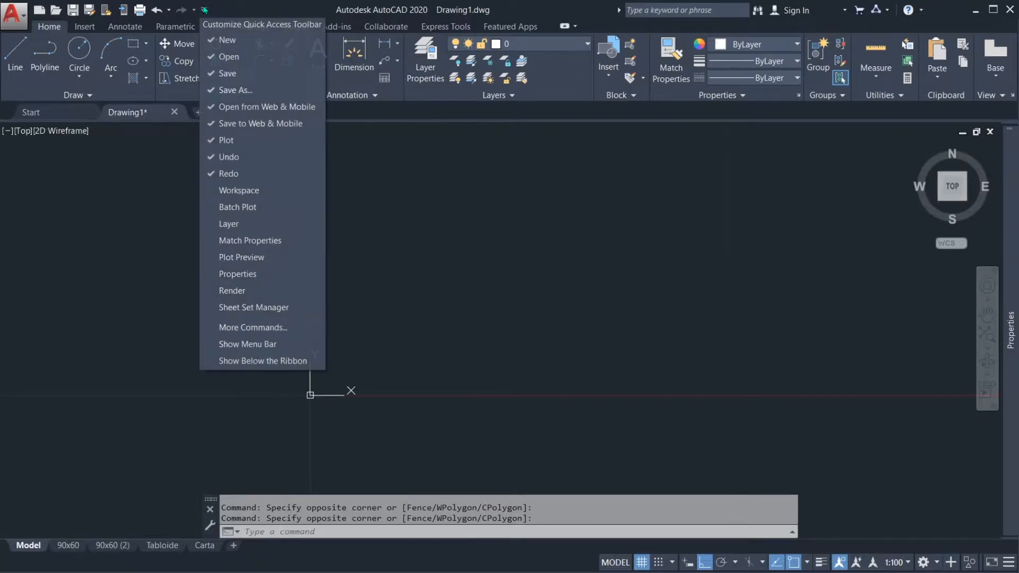
left_click(253, 192)
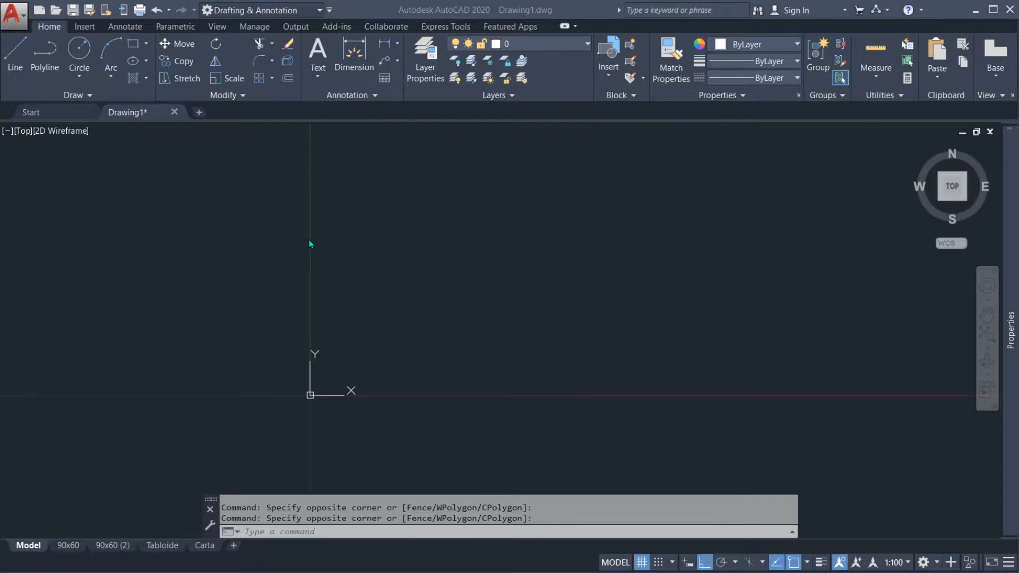
Step: Switch the workspace to 3D Basics and return it to Drafting & Annotation
left_click(313, 10)
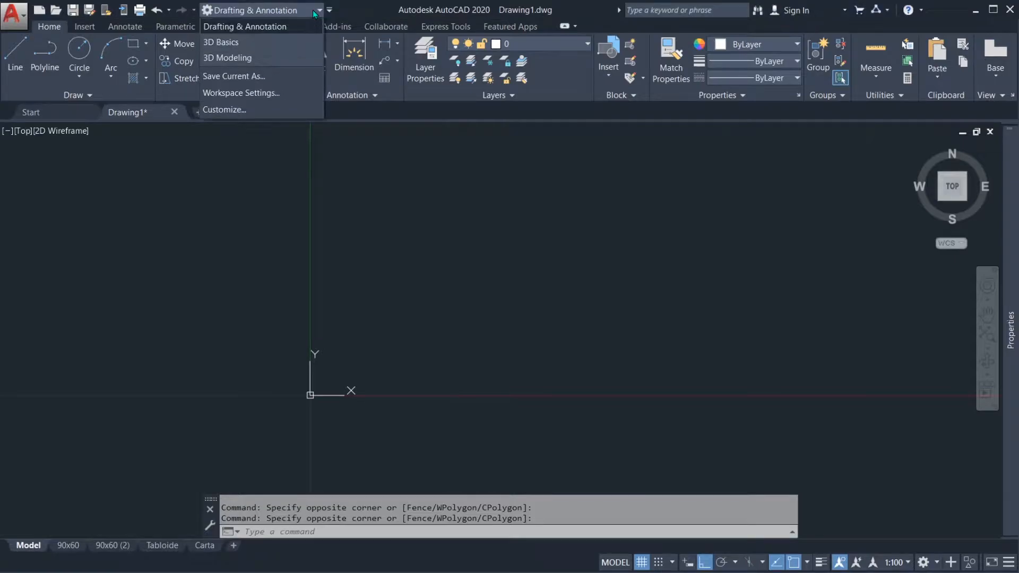
left_click(313, 11)
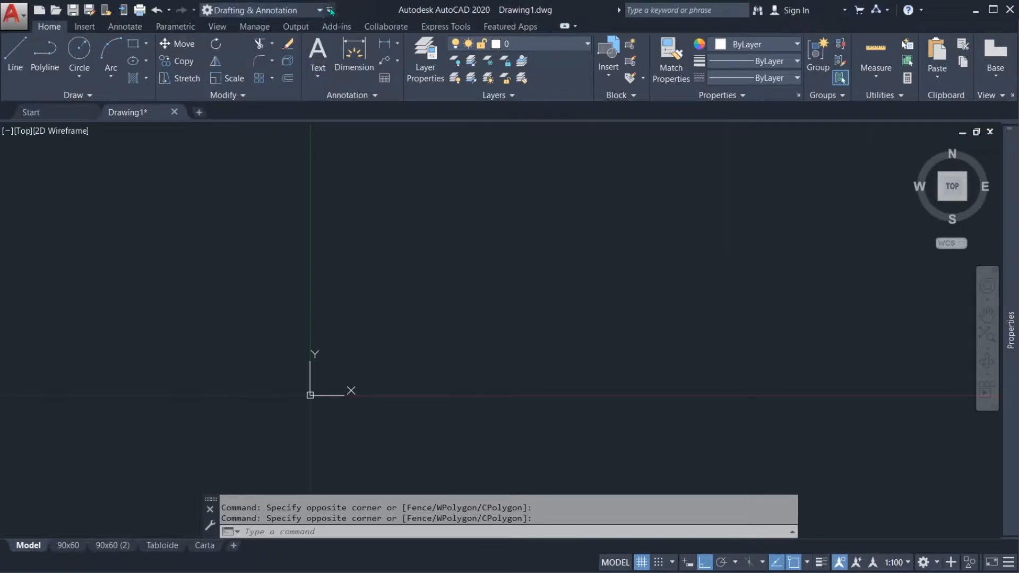
left_click(330, 10)
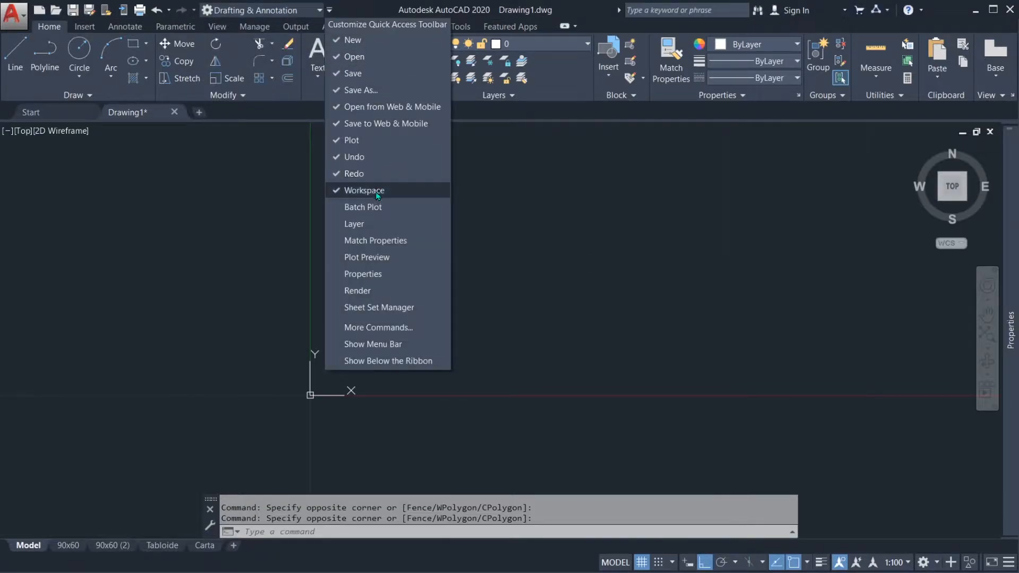
left_click(320, 11)
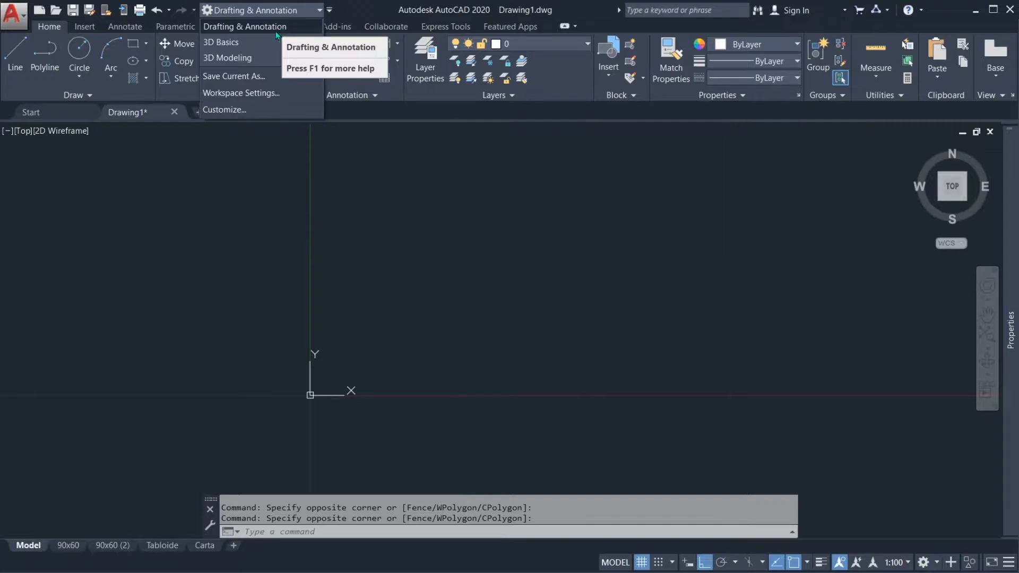
left_click(243, 41)
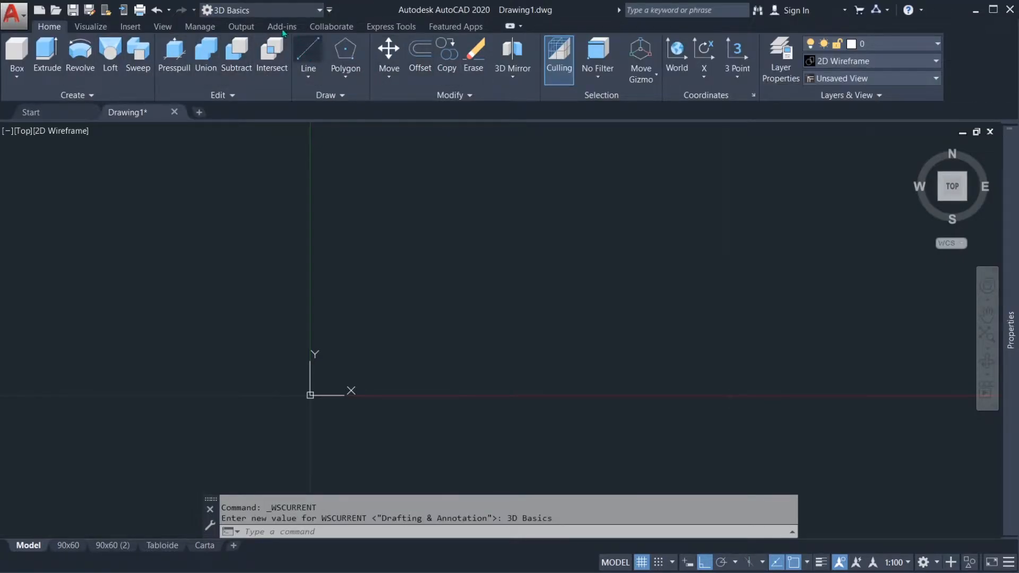
left_click(305, 10)
left_click(269, 30)
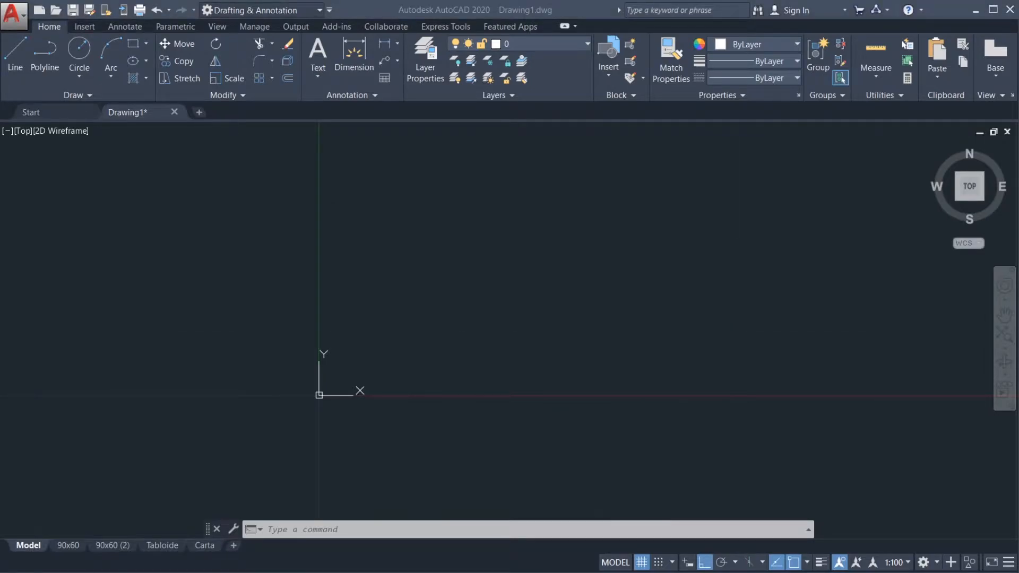
left_click(735, 254)
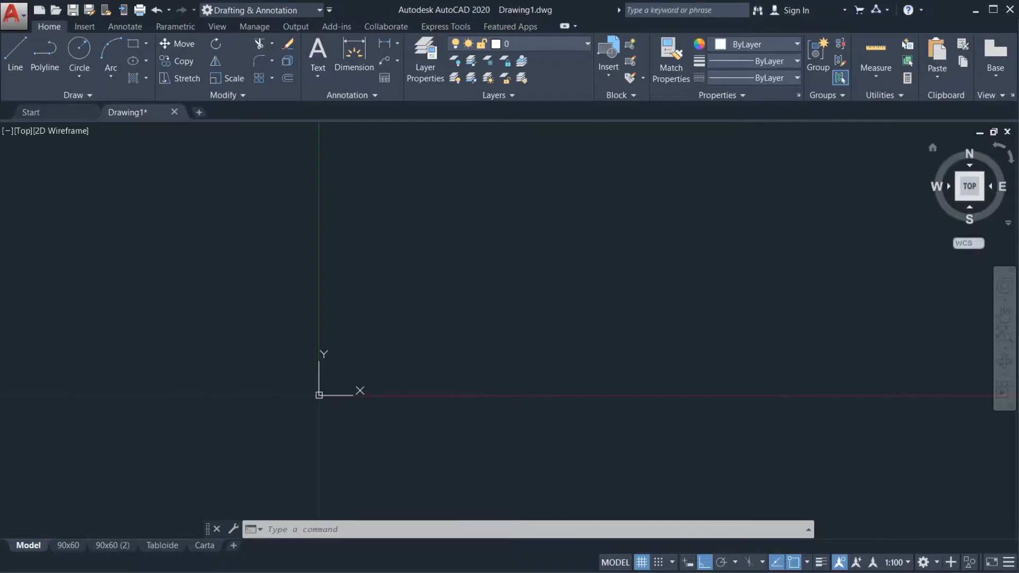
mouse_move(615, 1)
left_mouse_down()
mouse_move(666, 25)
mouse_move(909, 24)
mouse_move(899, 4)
mouse_move(628, 7)
left_mouse_up()
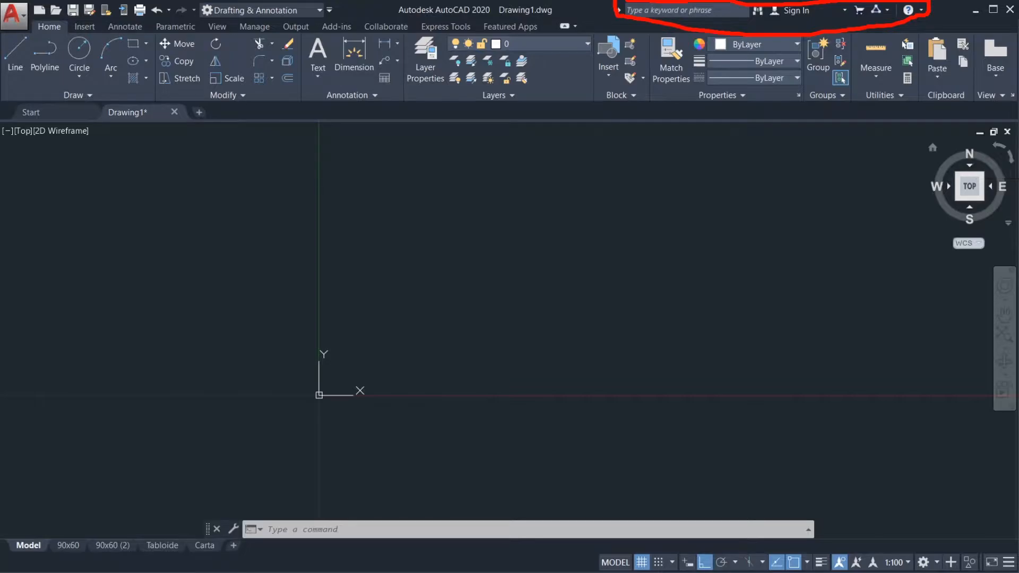
left_click(971, 149)
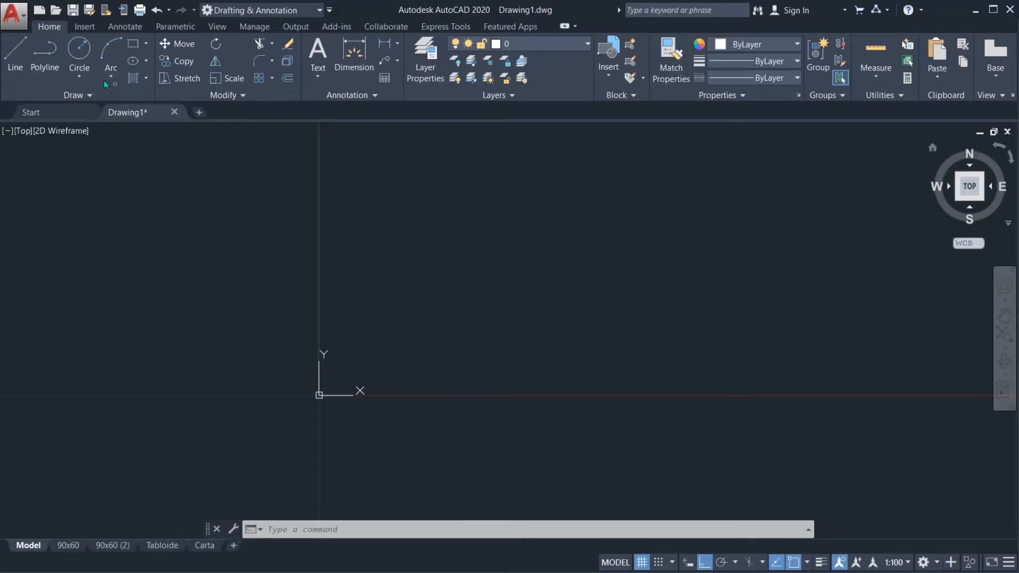
mouse_move(27, 18)
left_mouse_down()
mouse_move(72, 32)
mouse_move(566, 36)
left_mouse_up()
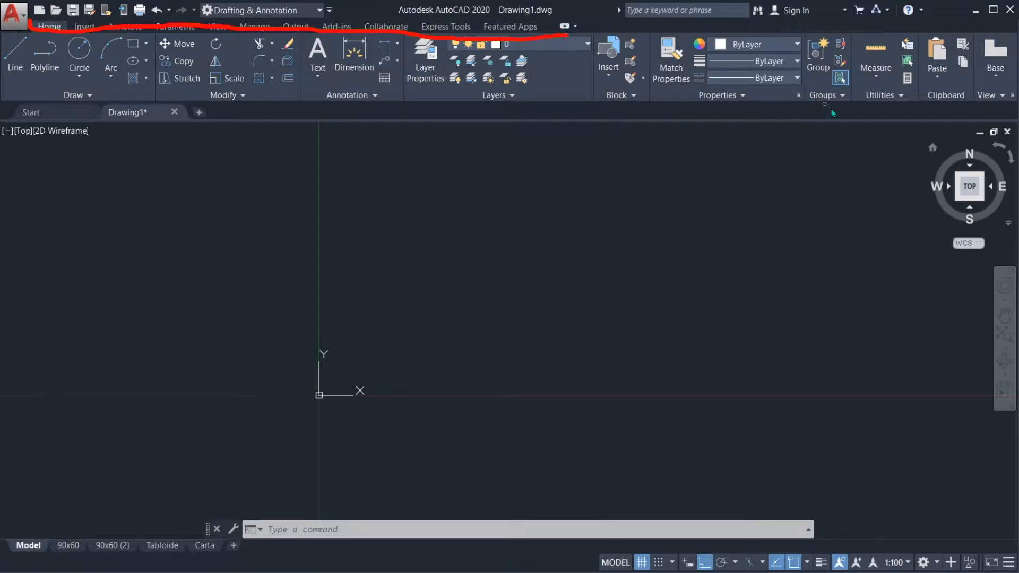
left_click(1010, 153)
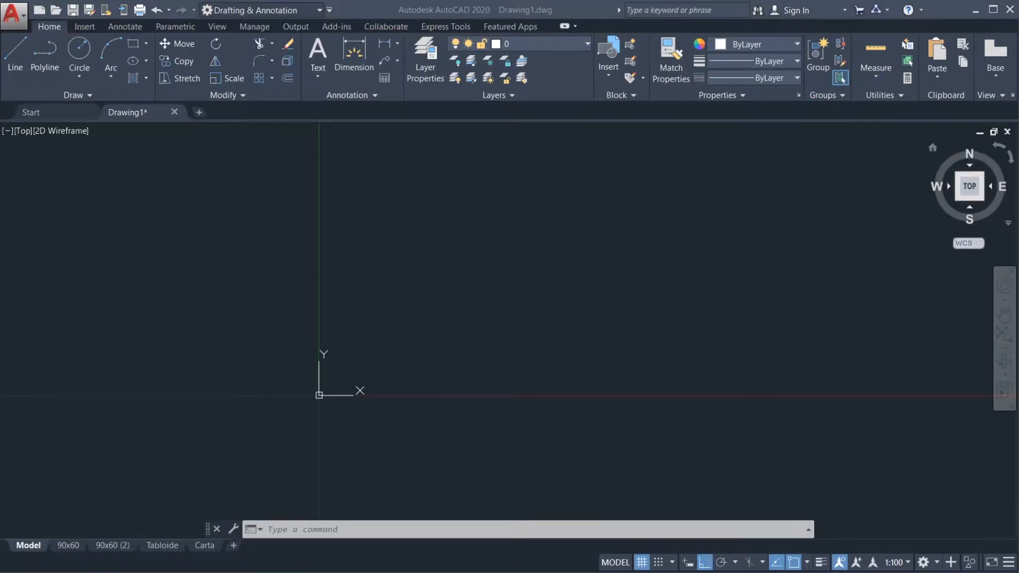
Step: Examine the ribbon's tool groups for inserting, annotating, parametric constraints, views, management, output, add-ins and collaboration
left_click(83, 32)
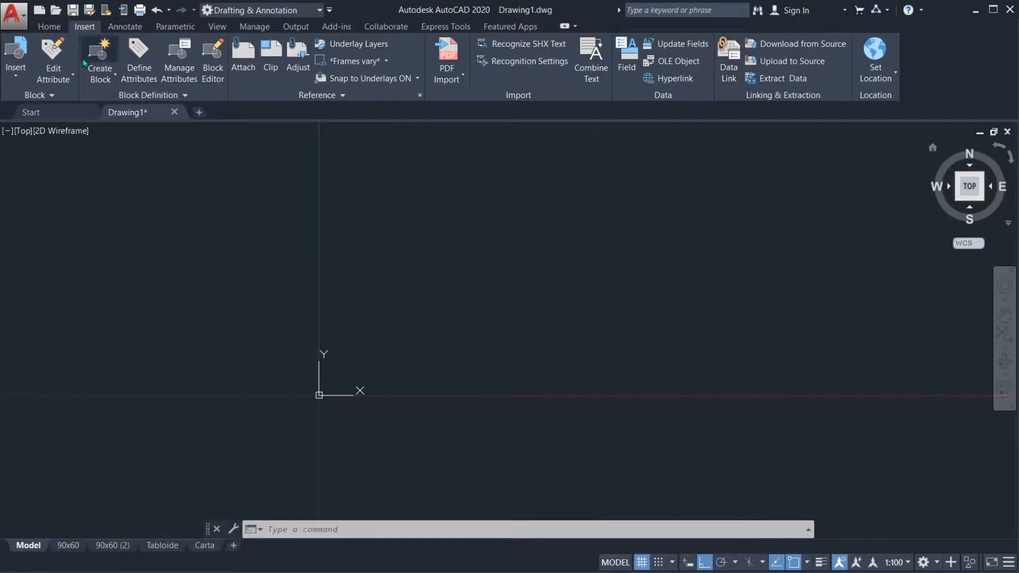
left_click(54, 27)
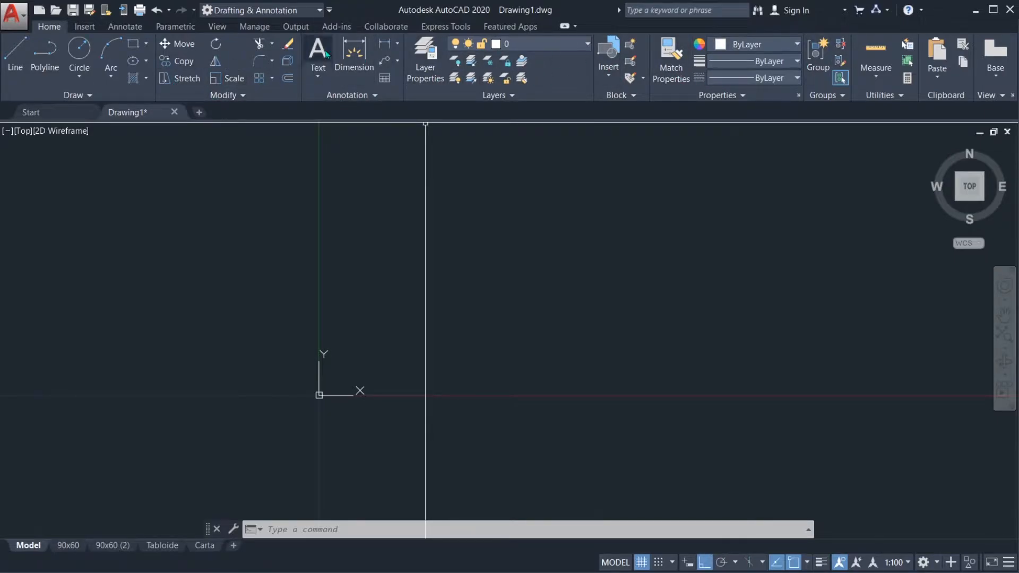
left_click(80, 26)
left_click(122, 26)
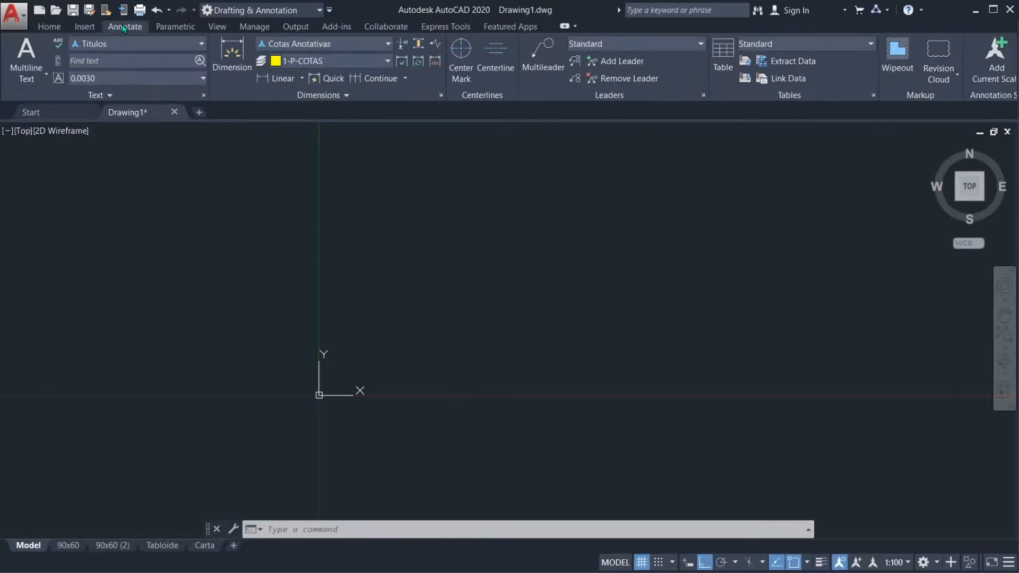
left_click(177, 29)
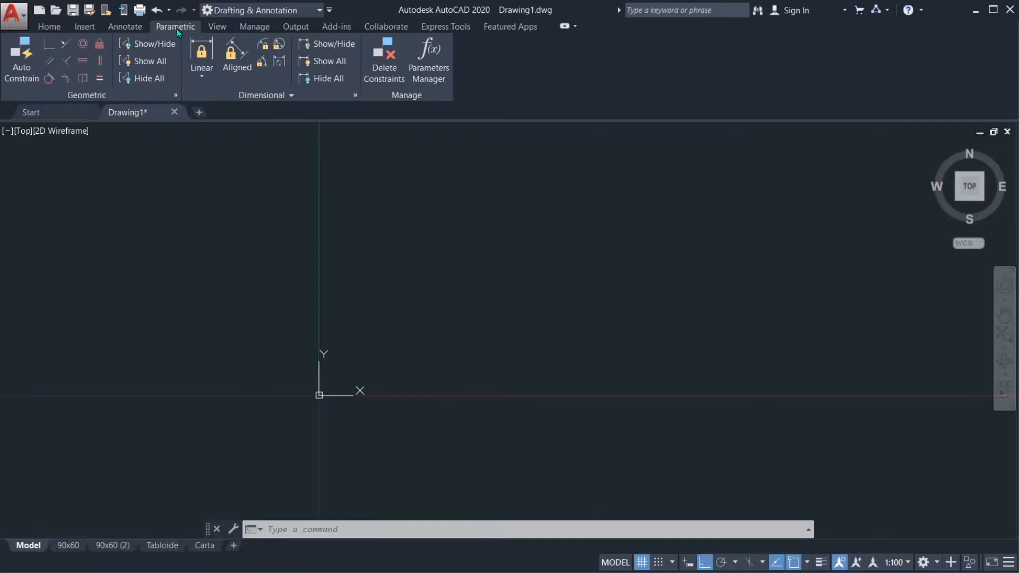
left_click(218, 27)
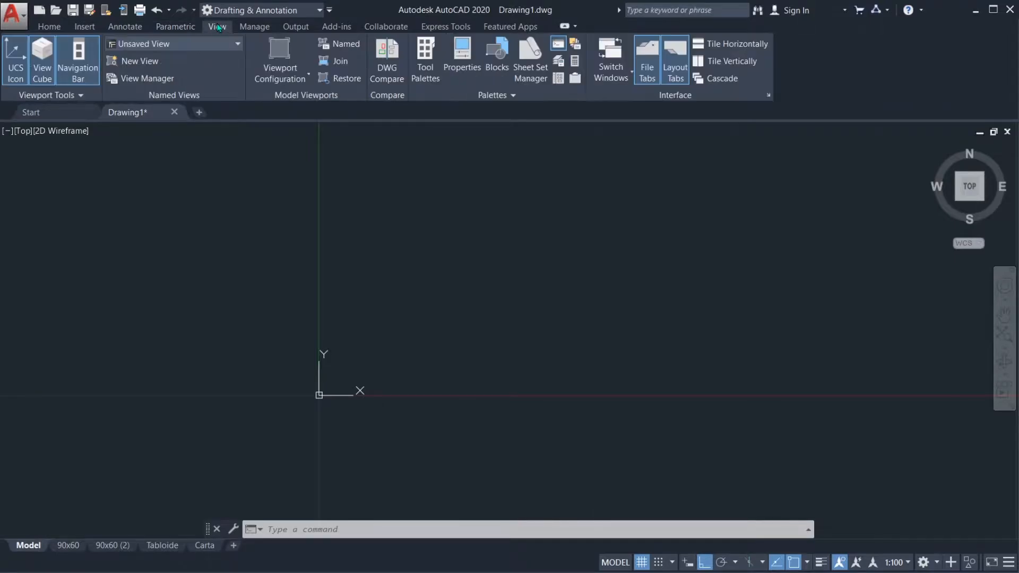
left_click(251, 27)
left_click(307, 28)
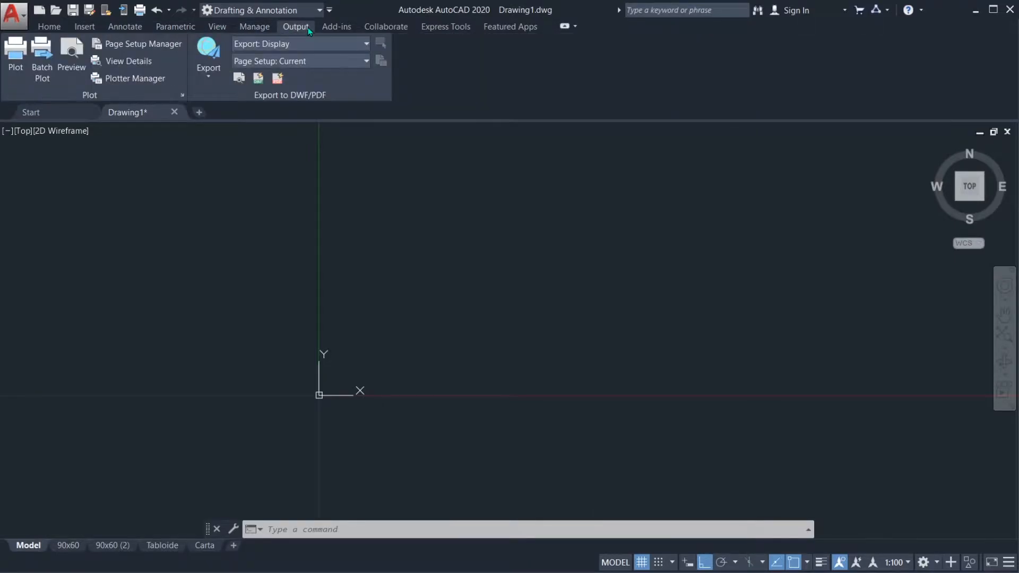
left_click(337, 28)
left_click(386, 28)
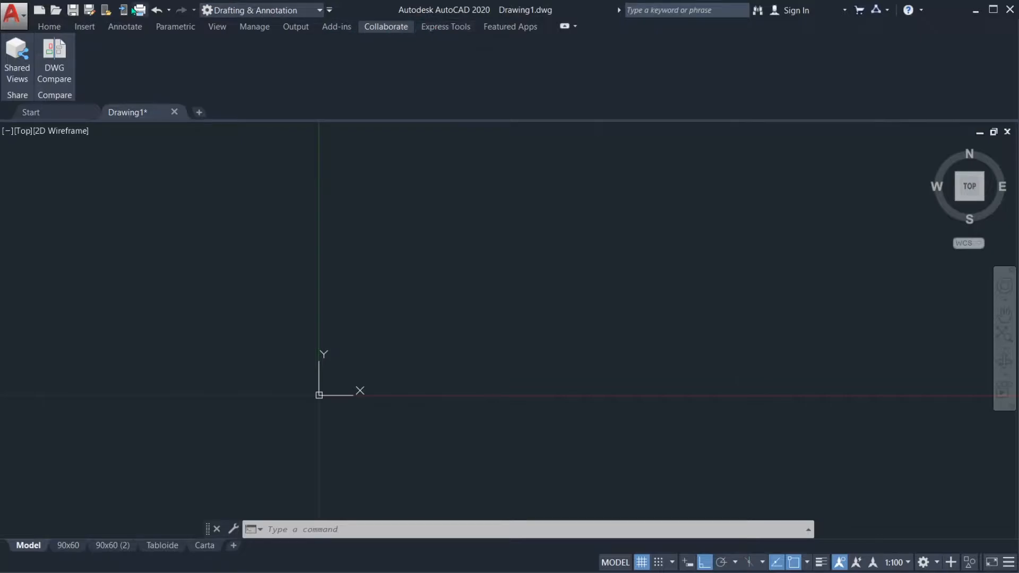
Step: Examine the ribbon's Home and Annotate tool groups and return to the Home tools
left_click(51, 27)
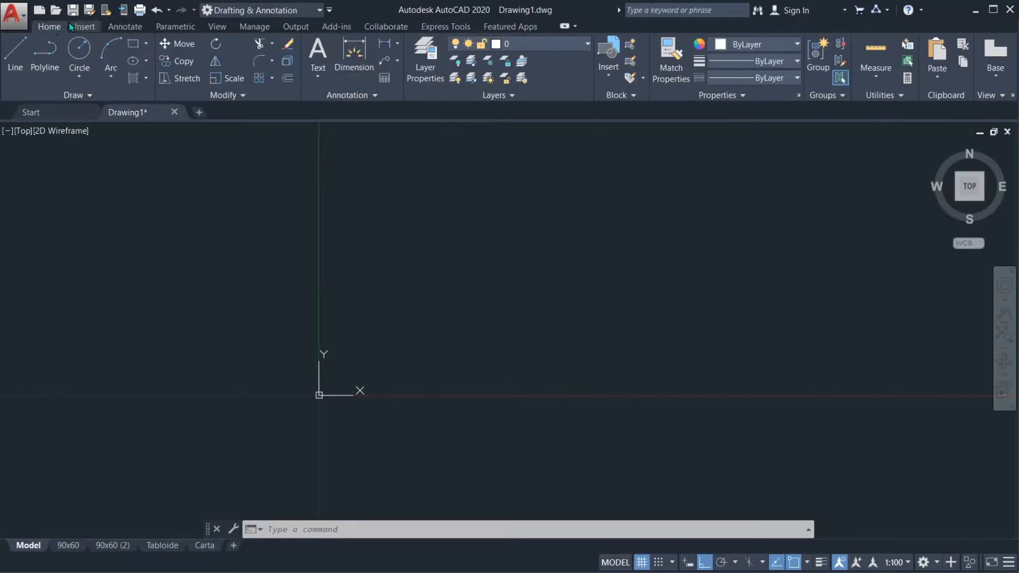
left_click(119, 26)
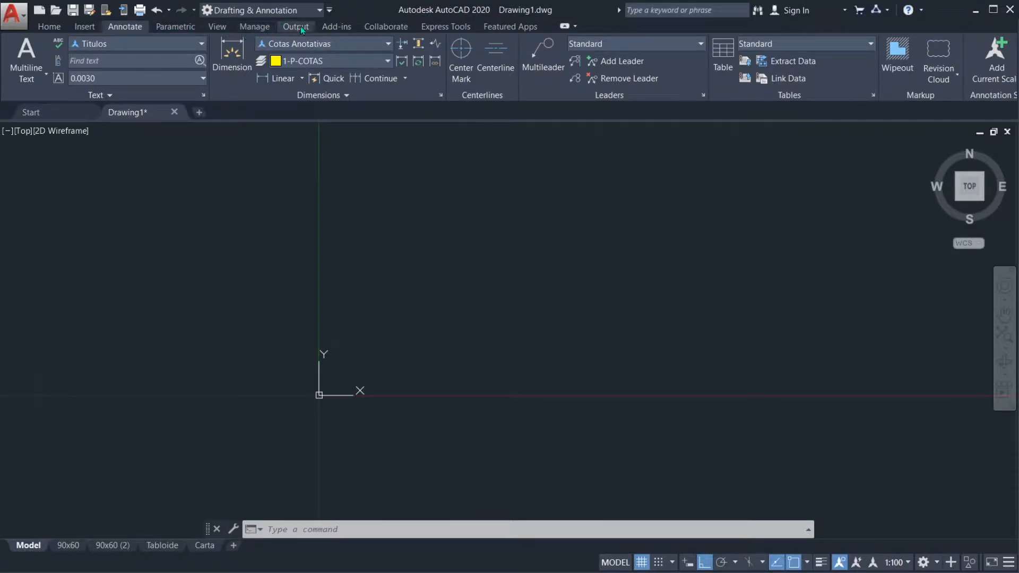
left_click(56, 25)
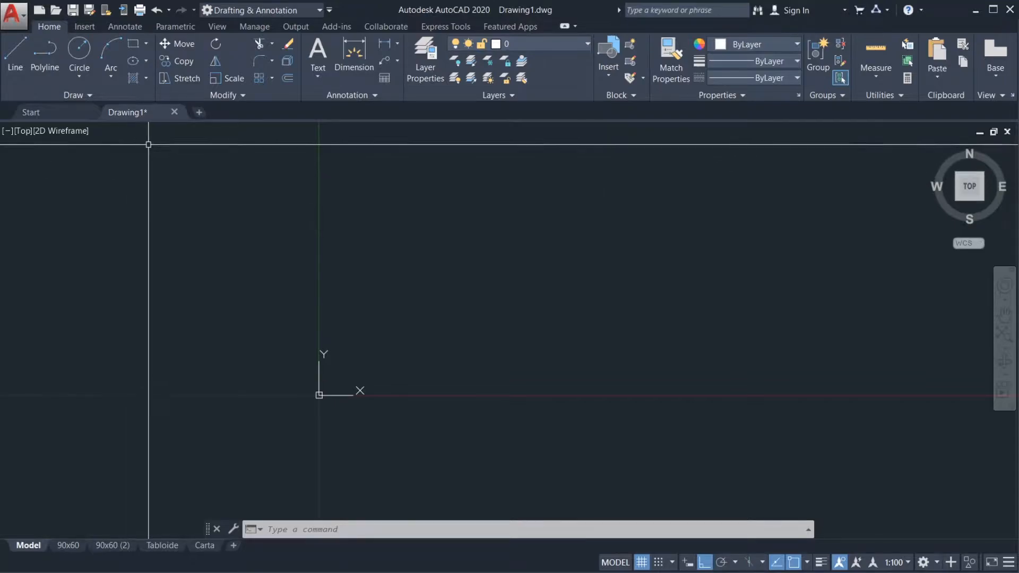
mouse_move(151, 113)
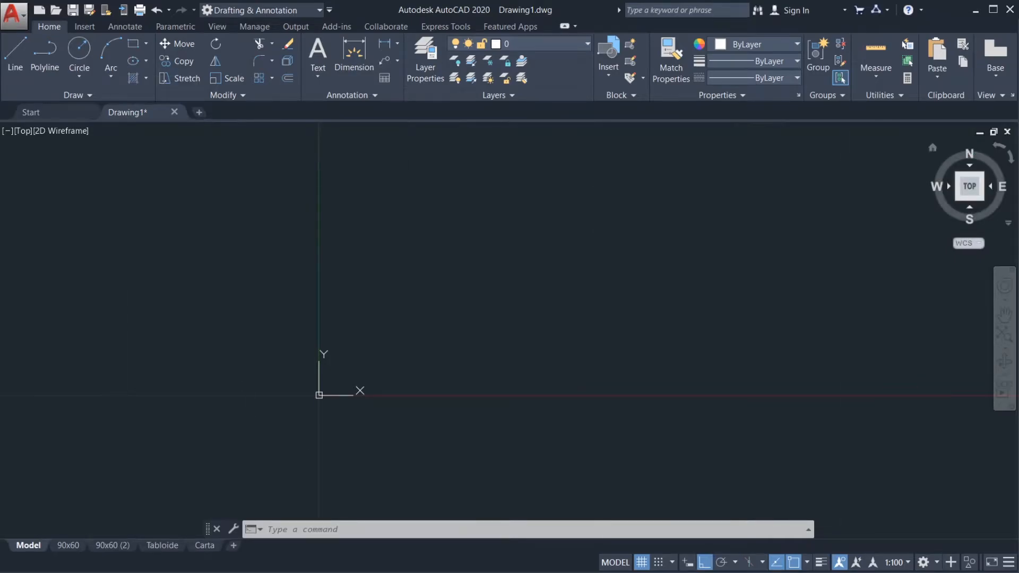
mouse_move(6, 103)
left_mouse_down()
mouse_move(20, 123)
mouse_move(473, 125)
mouse_move(467, 107)
mouse_move(223, 94)
mouse_move(30, 112)
left_mouse_up()
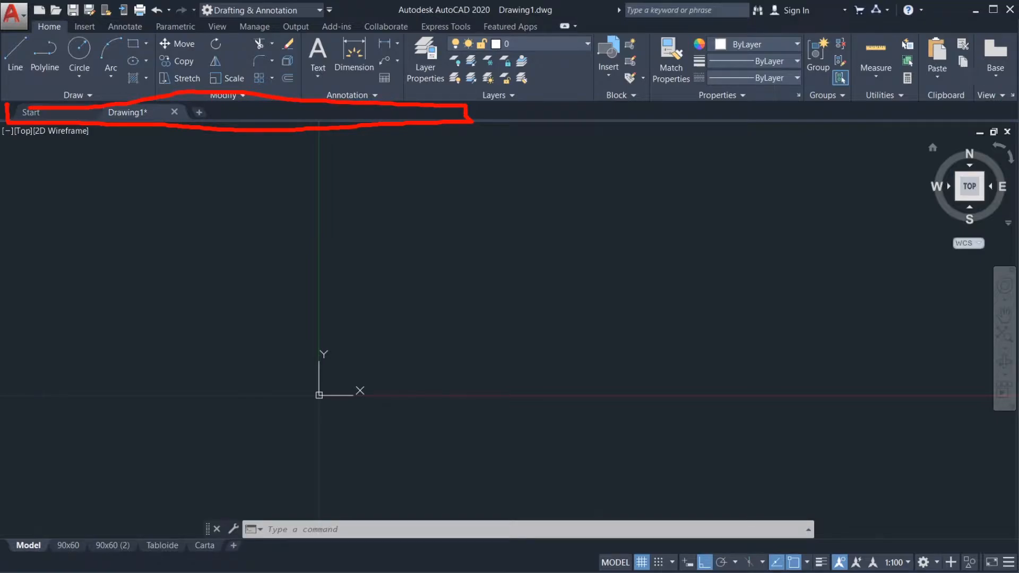
mouse_move(139, 171)
left_mouse_down()
mouse_move(139, 128)
mouse_move(154, 152)
mouse_move(140, 129)
left_mouse_up()
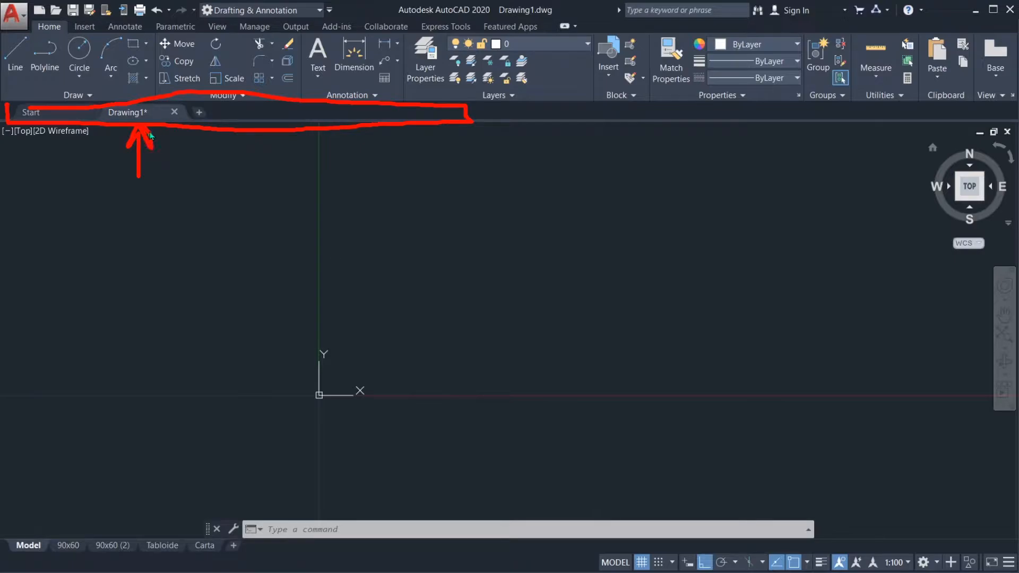
mouse_move(123, 118)
left_mouse_down()
mouse_move(155, 106)
mouse_move(109, 127)
left_mouse_up()
key("Escape")
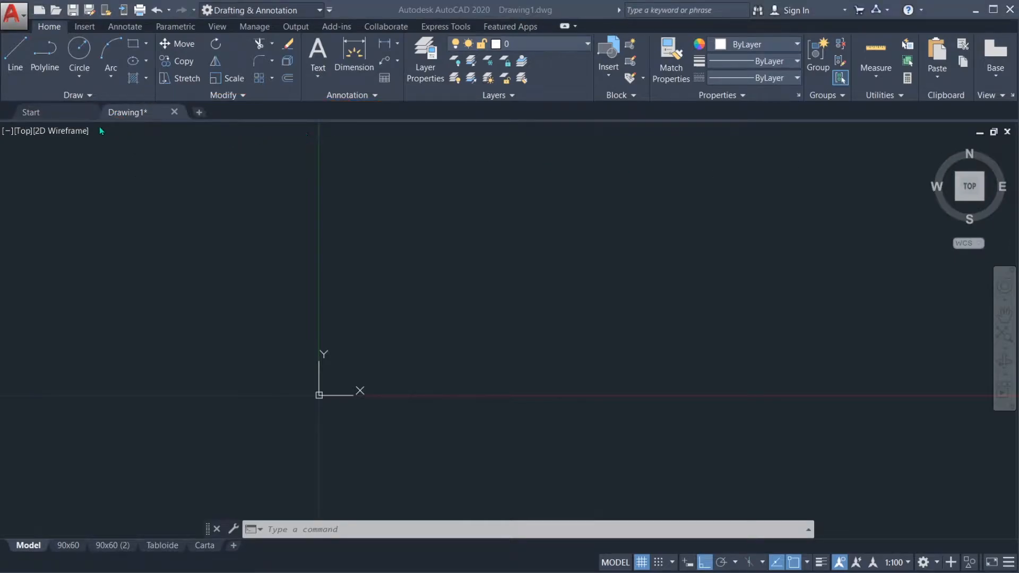
Step: Visit the Start page, return to Drawing1 and create a new drawing beside it
left_click(67, 113)
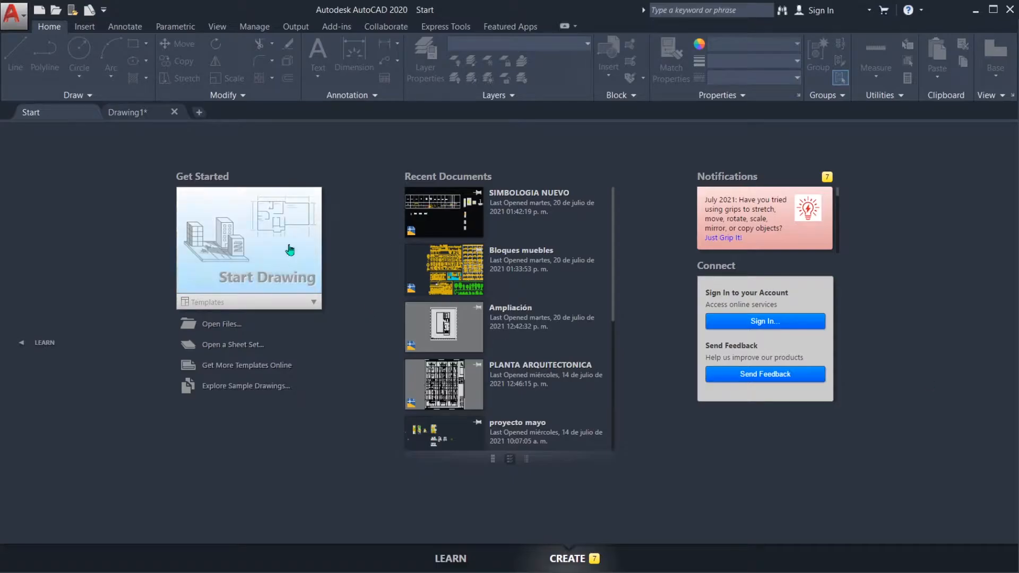
left_click(141, 112)
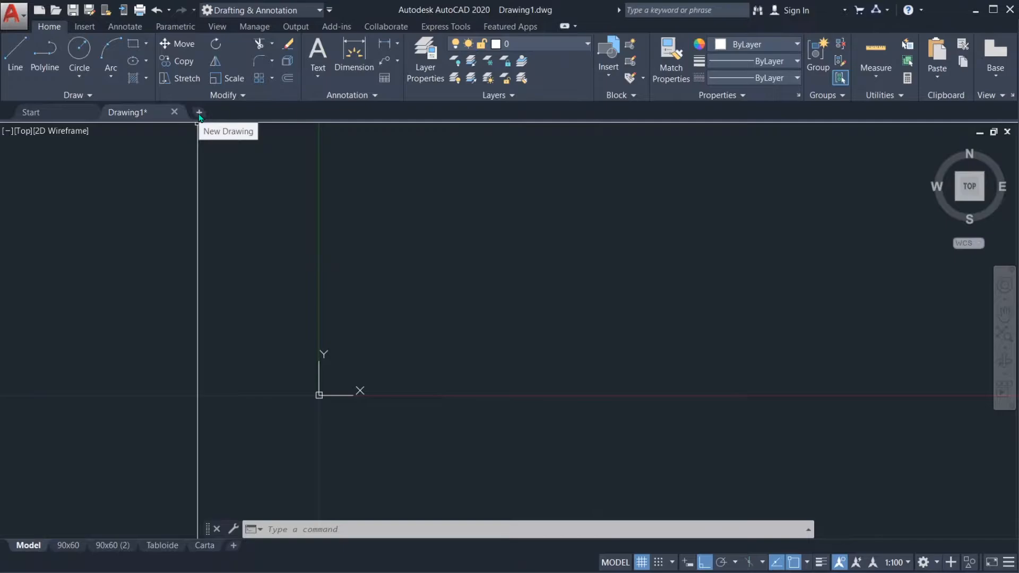
left_click(199, 115)
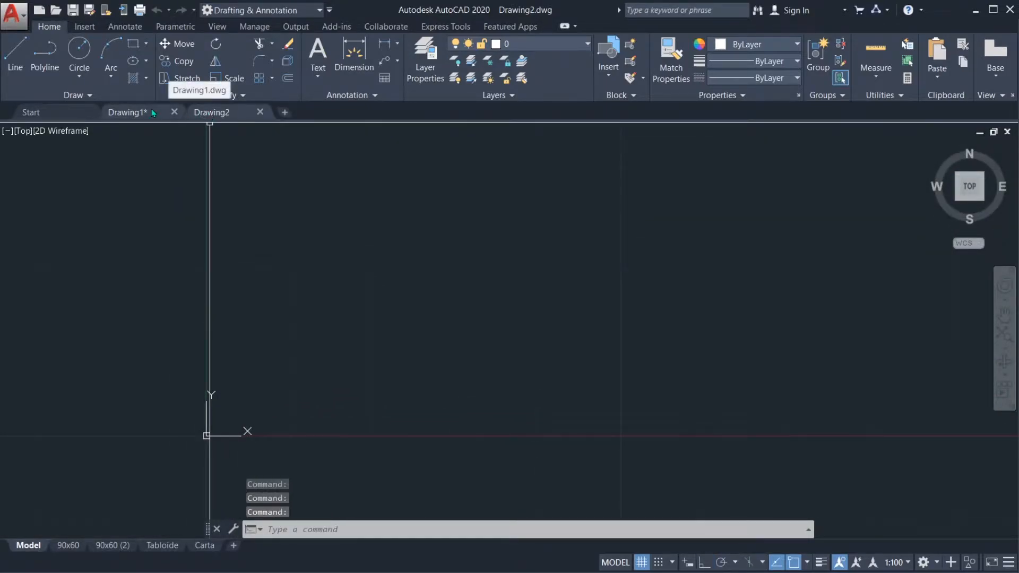
left_click(11, 14)
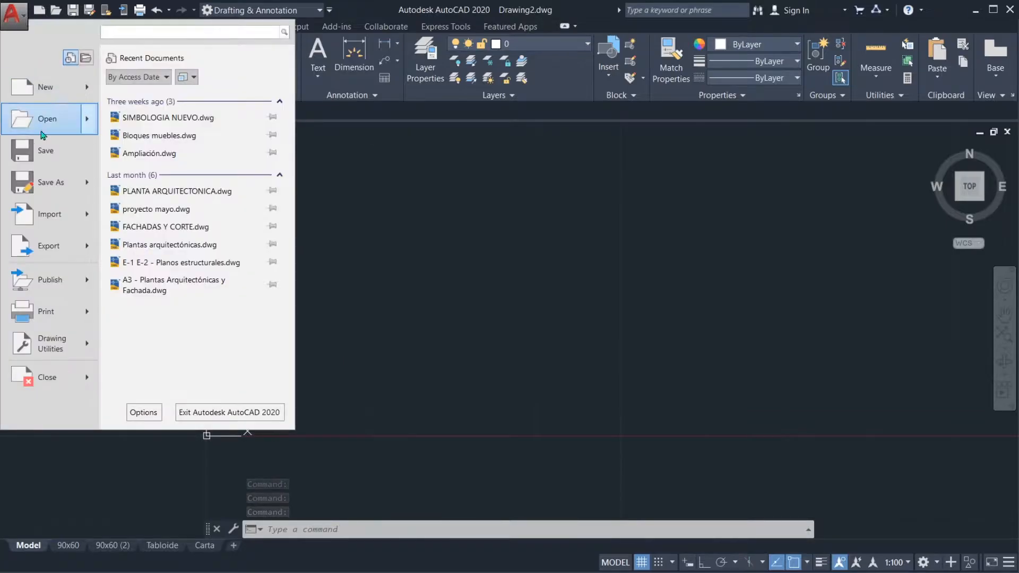
left_click(469, 227)
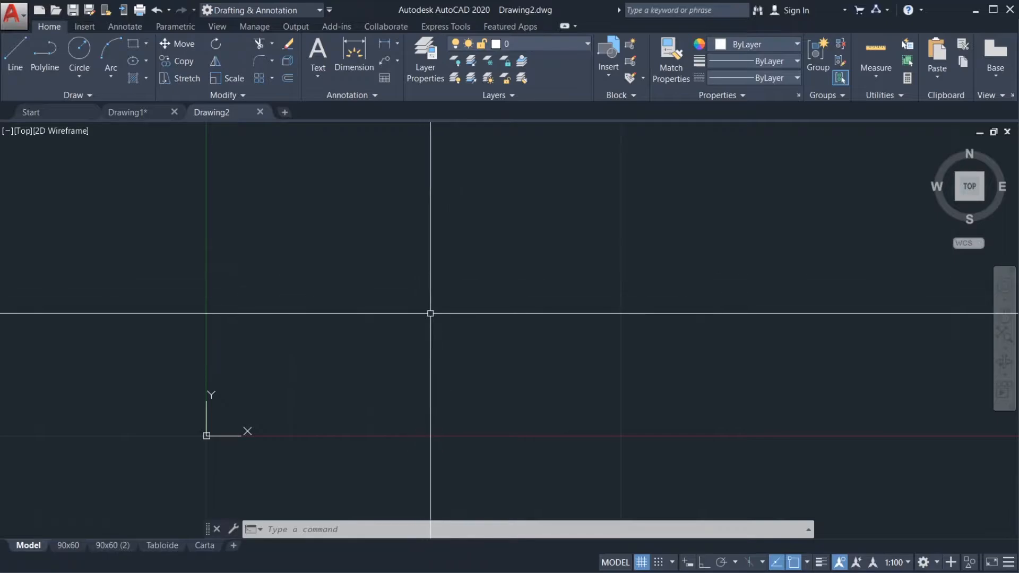
mouse_move(608, 135)
left_mouse_down()
mouse_move(100, 146)
mouse_move(36, 428)
mouse_move(775, 530)
mouse_move(1006, 417)
mouse_move(934, 160)
mouse_move(393, 139)
left_mouse_up()
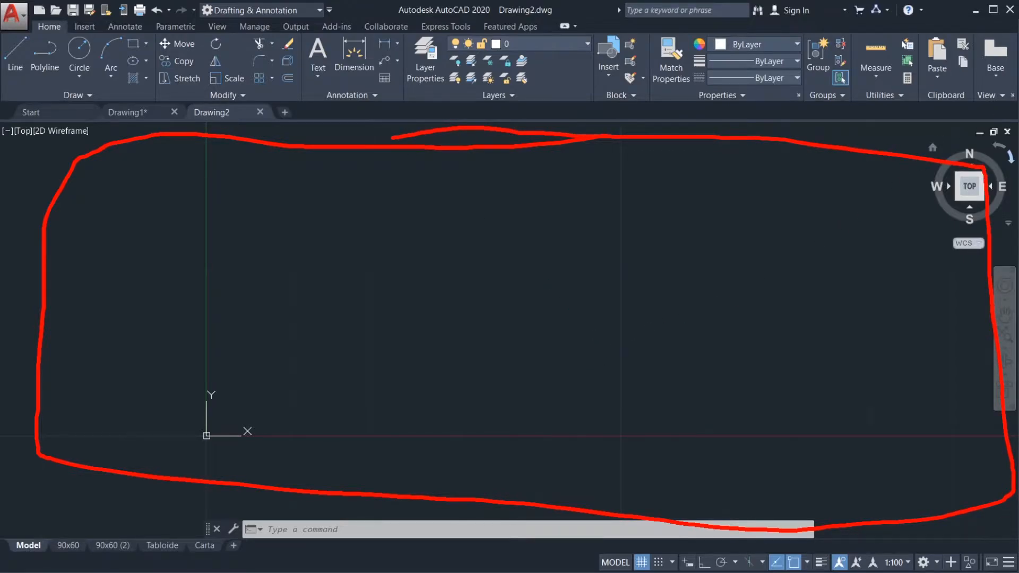
key("Escape")
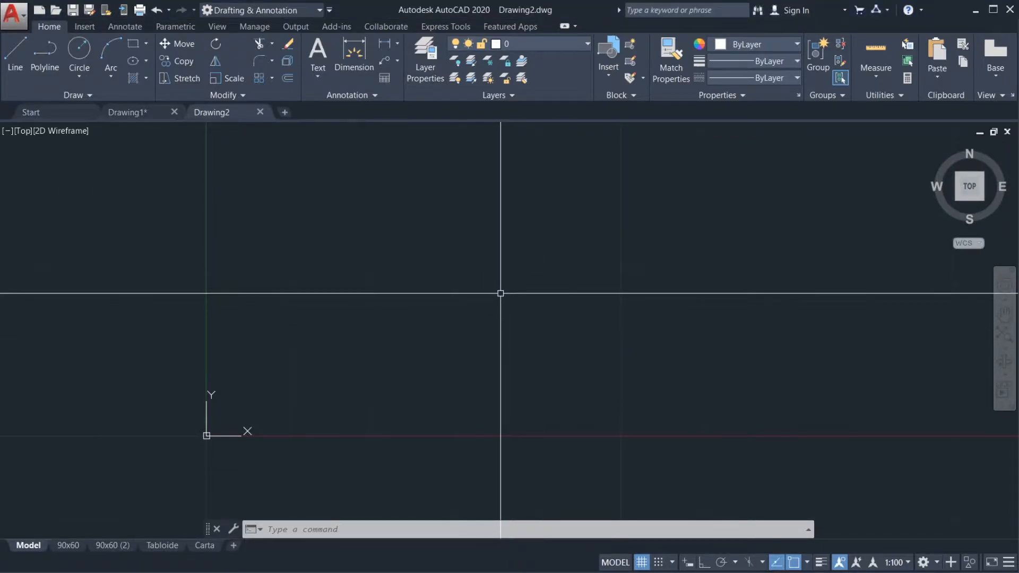
Step: Explore the new drawing's empty drawing area by zooming out, zooming in and panning
scroll(417, 391, "down", 5)
scroll(423, 376, "down", 2)
scroll(423, 375, "up", 6)
scroll(345, 374, "up", 4)
scroll(419, 393, "up", 4)
middle_click_drag(378, 365, 380, 313)
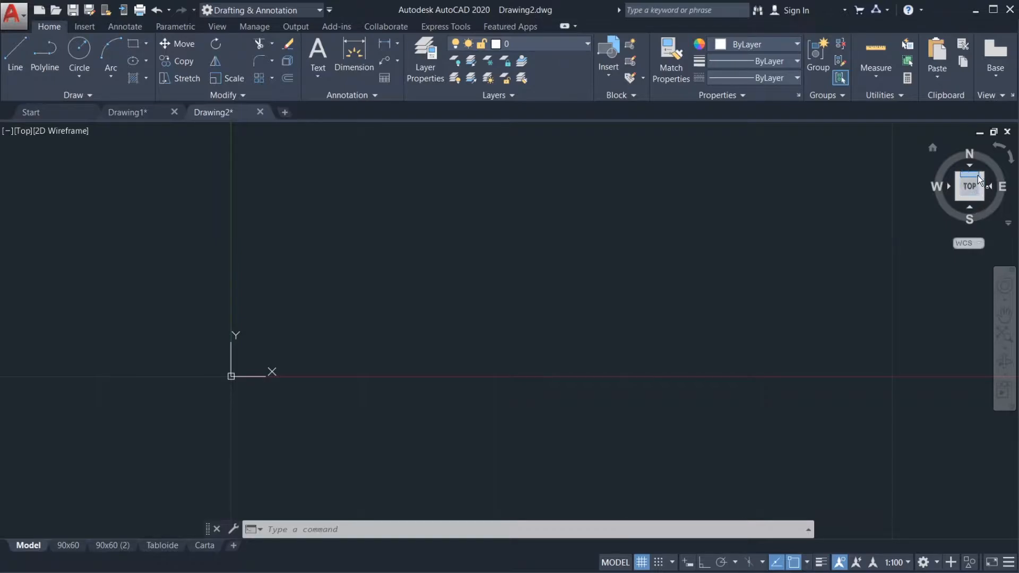
Step: View the drawing area from SW Isometric and from SE Isometric, returning to the Top view after each
left_click(960, 200)
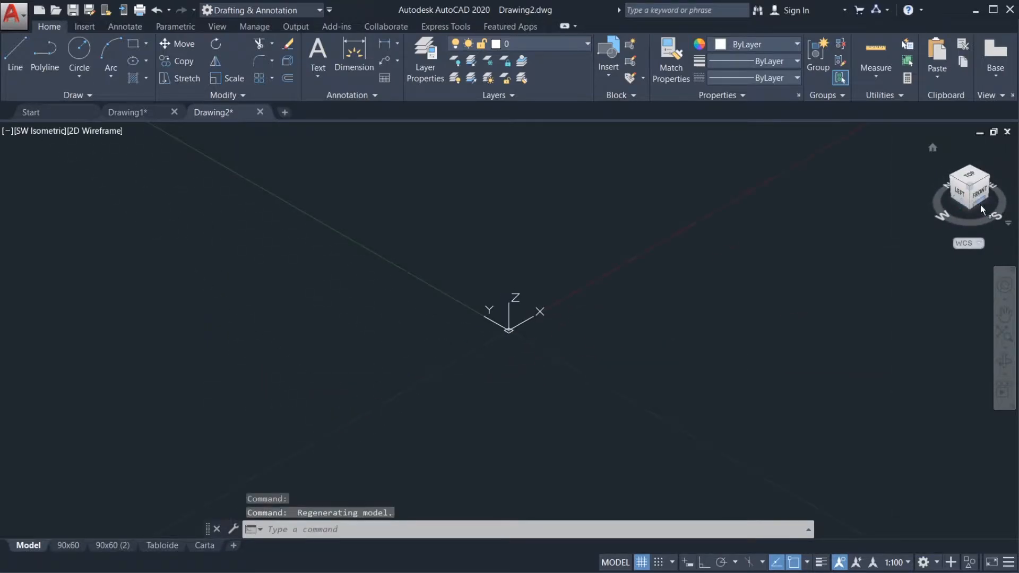
left_click(970, 178)
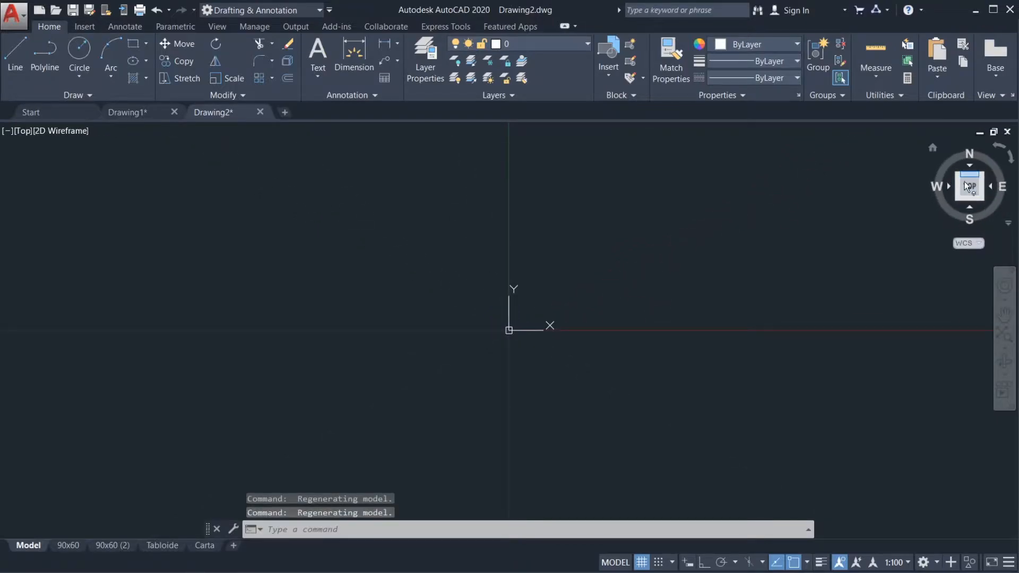
middle_click_drag(745, 253, 618, 257)
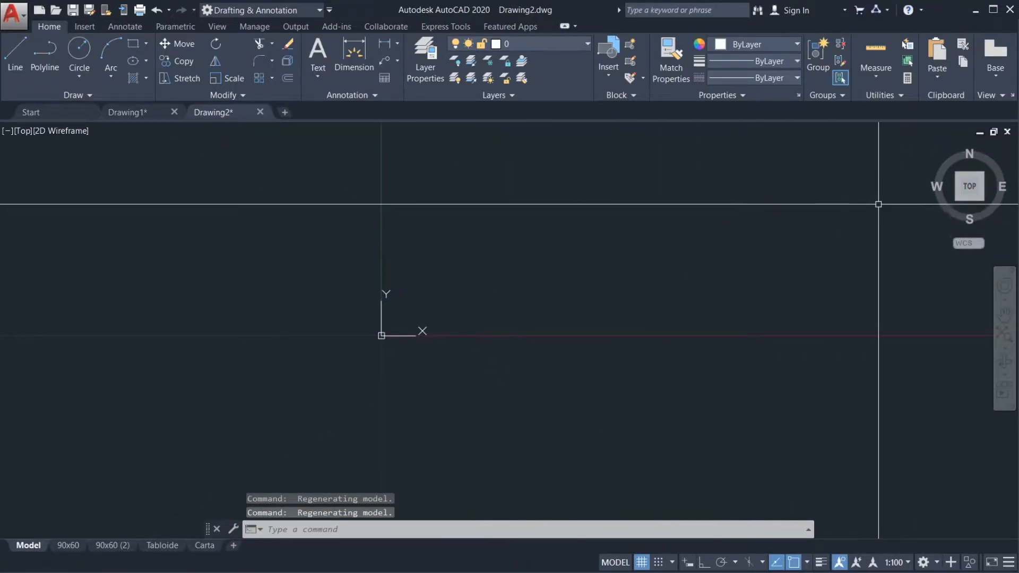
left_click(981, 203)
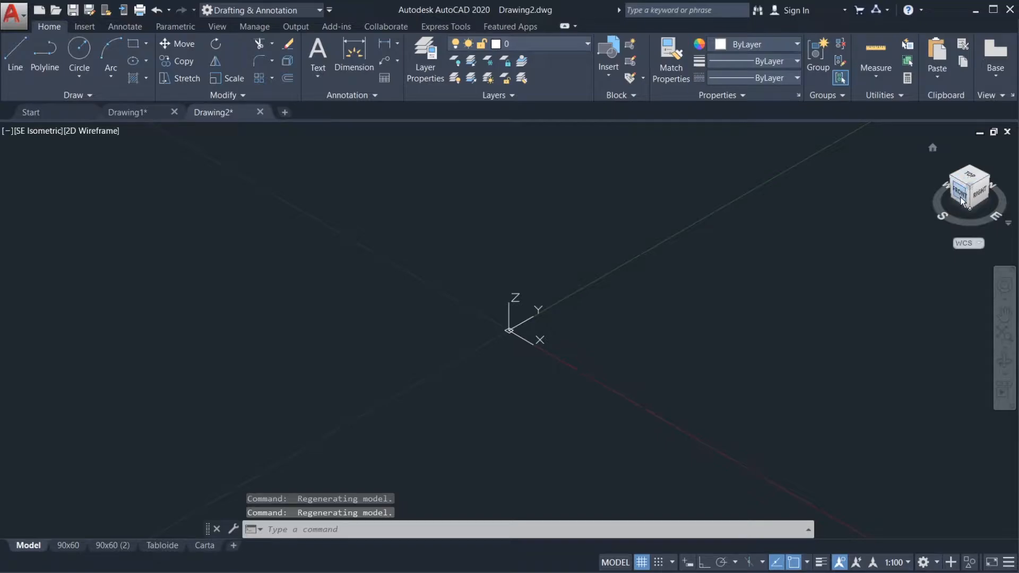
left_click(972, 180)
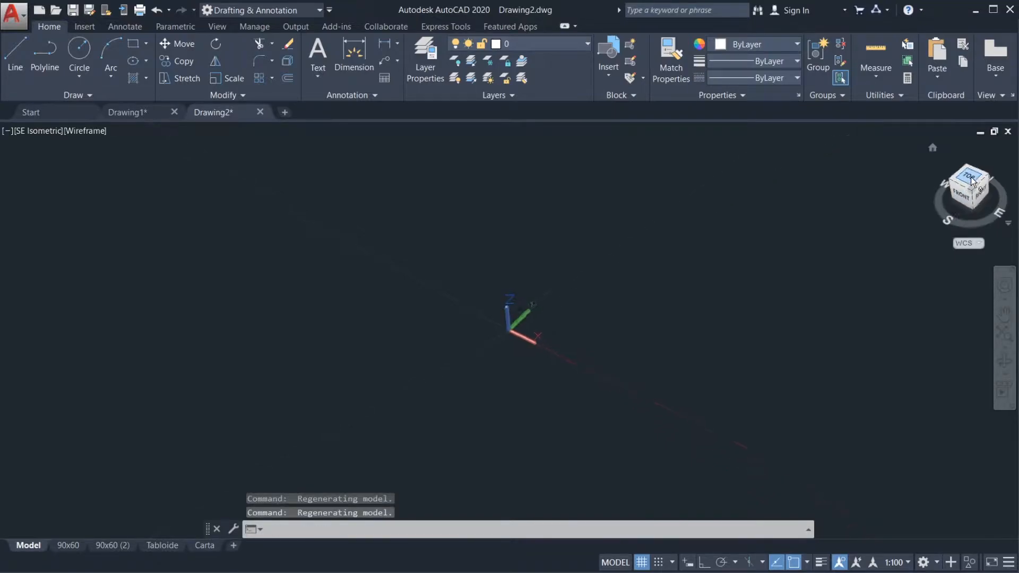
middle_click_drag(642, 250, 590, 250)
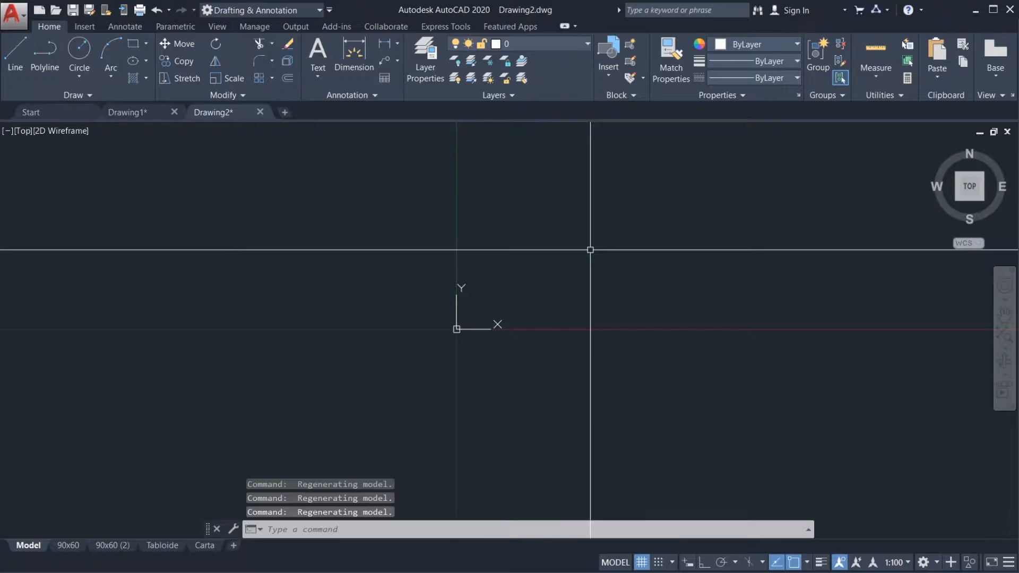
Step: Run the PLAN command with the Current UCS option to reset the drawing to plan view
type("pl")
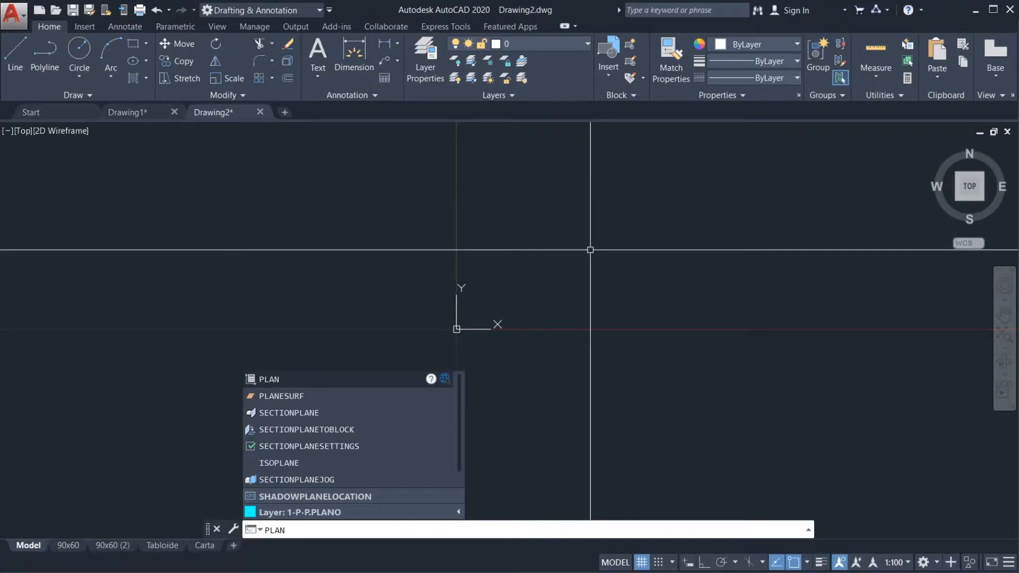
key("Return")
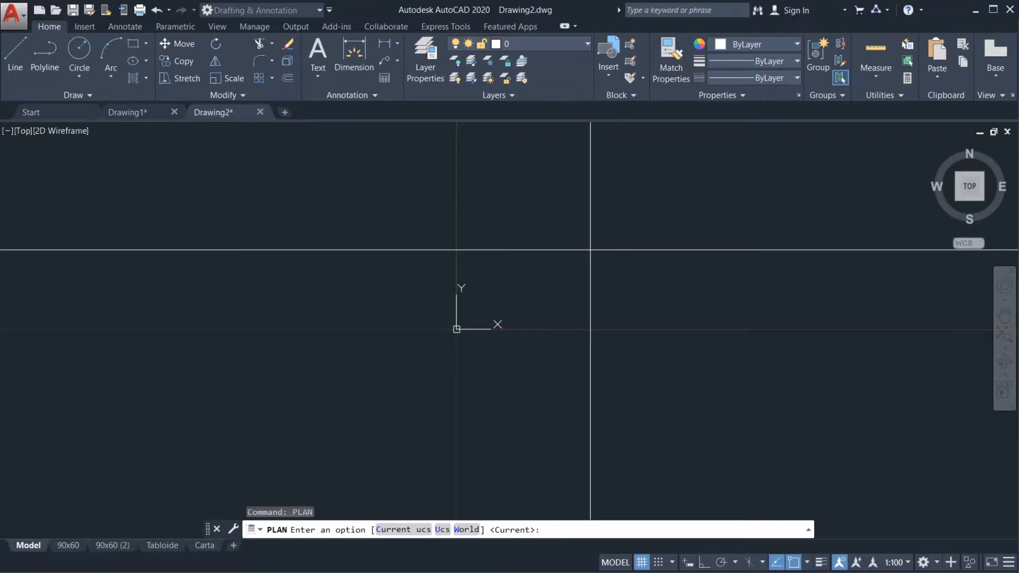
key("Return")
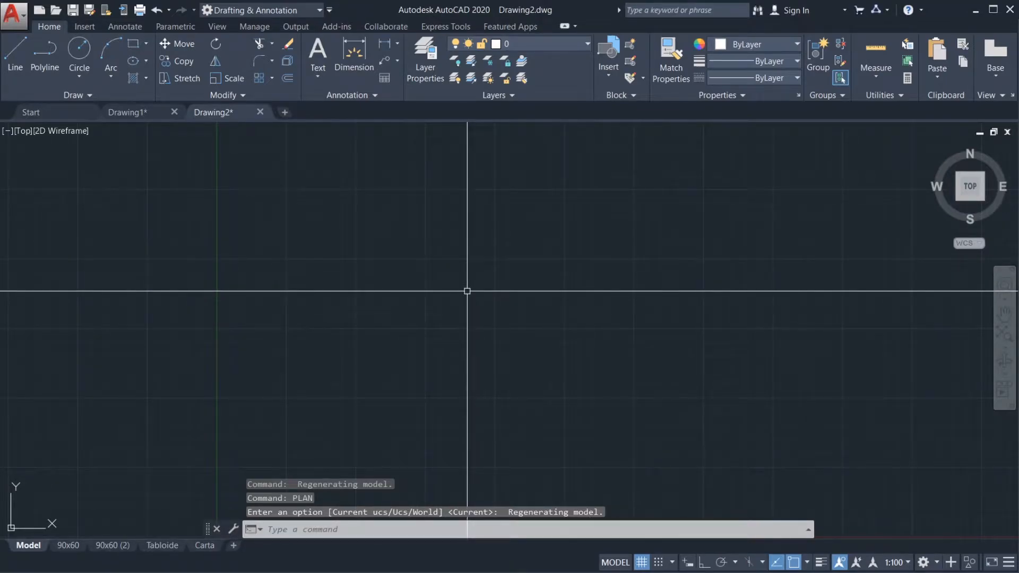
scroll(535, 318, "down", 3)
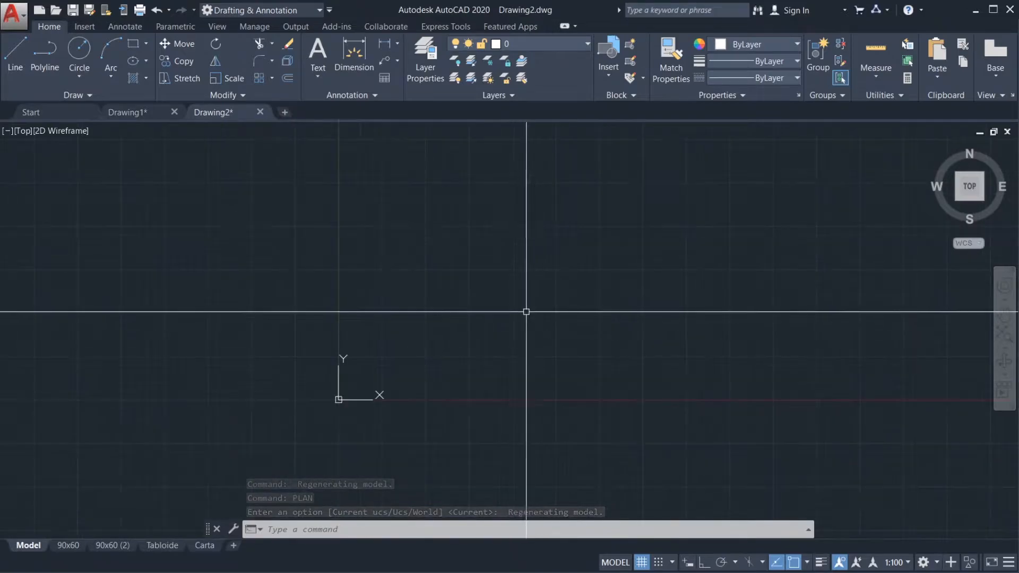
middle_click_drag(607, 283, 586, 267)
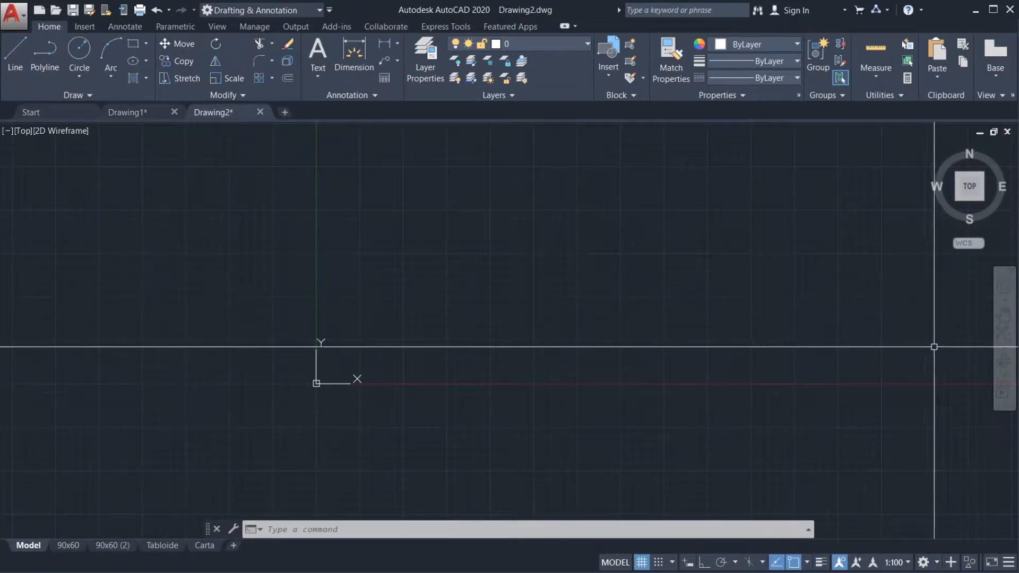
middle_click_drag(964, 337, 947, 336)
scroll(549, 326, "down", 2)
scroll(514, 315, "up", 2)
left_click(898, 312)
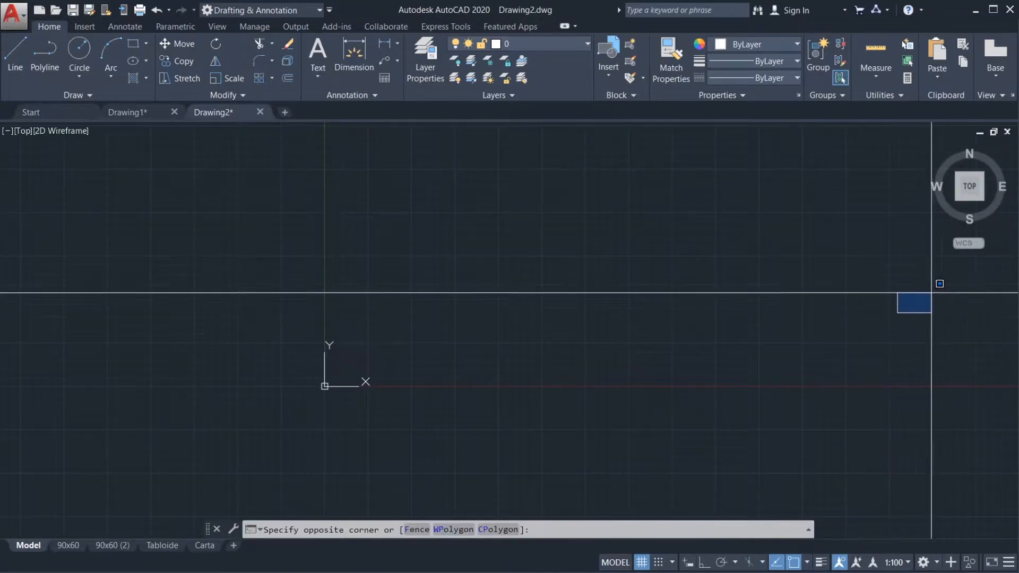
left_click(937, 283)
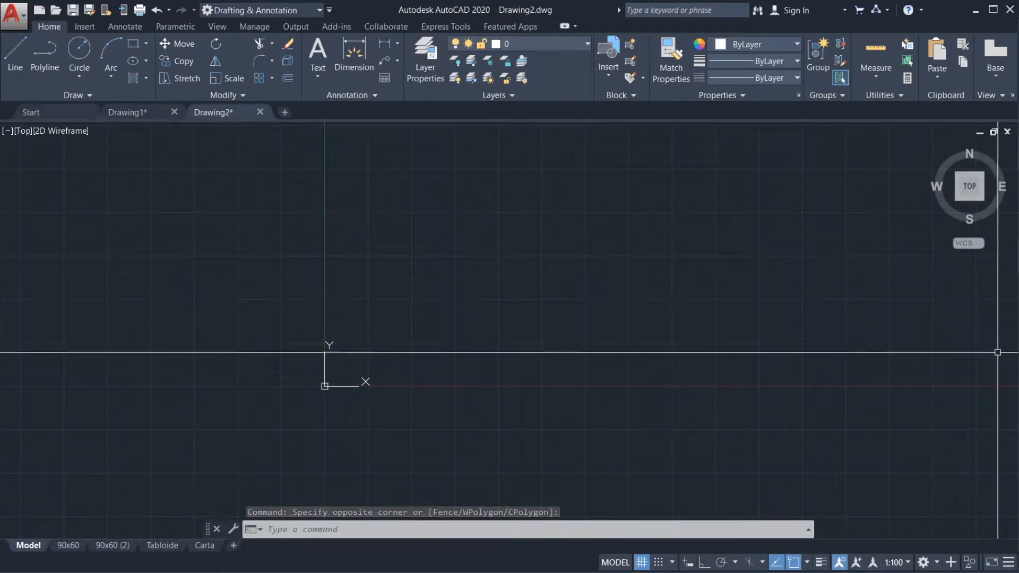
middle_click_drag(922, 325, 924, 323)
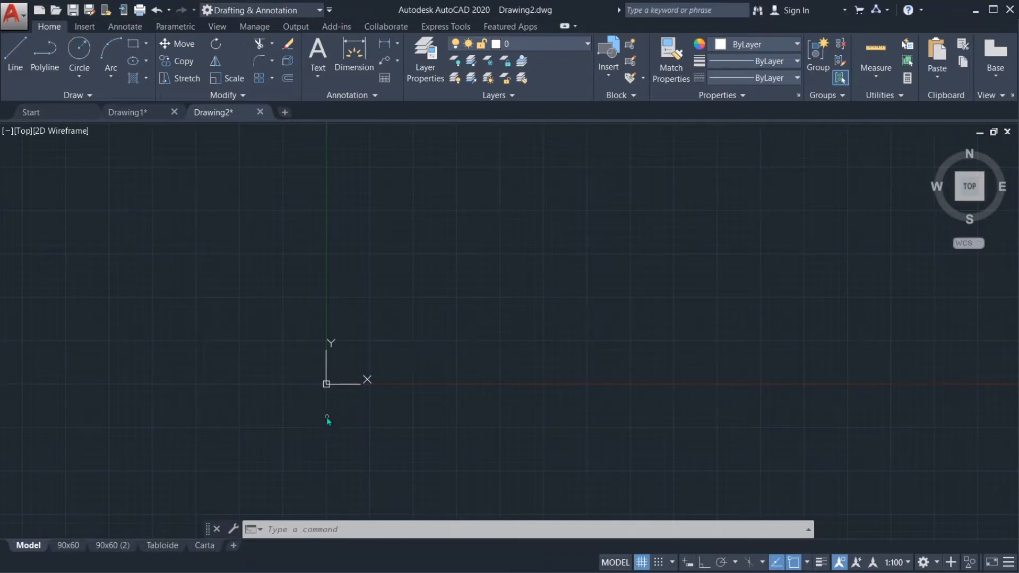
mouse_move(202, 523)
left_mouse_down()
mouse_move(204, 537)
mouse_move(802, 546)
mouse_move(592, 502)
mouse_move(283, 503)
mouse_move(198, 515)
left_mouse_up()
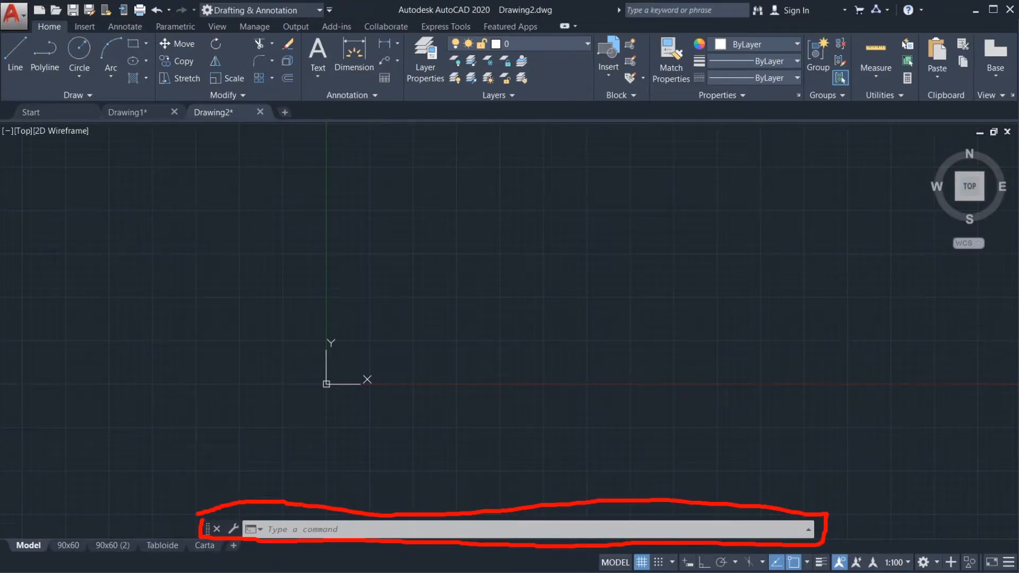
left_click(971, 143)
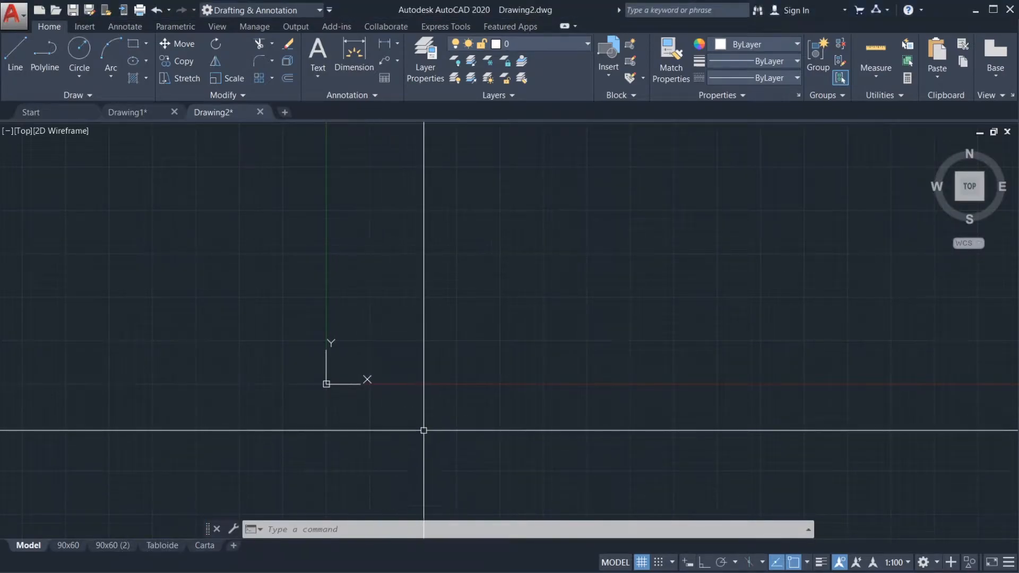
Step: Enlarge the command line window so that it shows three lines of command history
left_click_drag(382, 522, 371, 489)
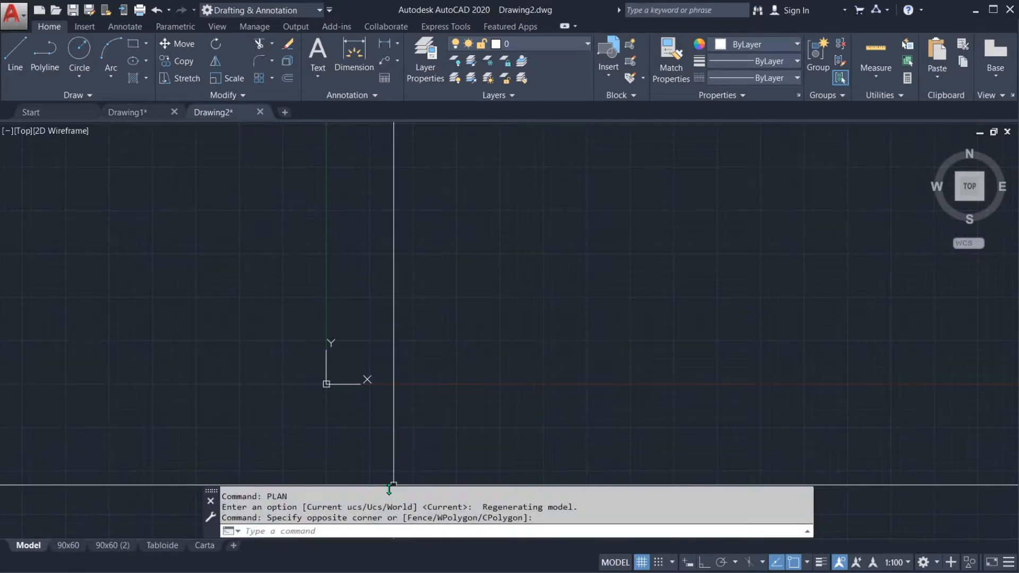
mouse_move(485, 398)
middle_mouse_down()
mouse_move(505, 390)
mouse_move(488, 388)
middle_mouse_up()
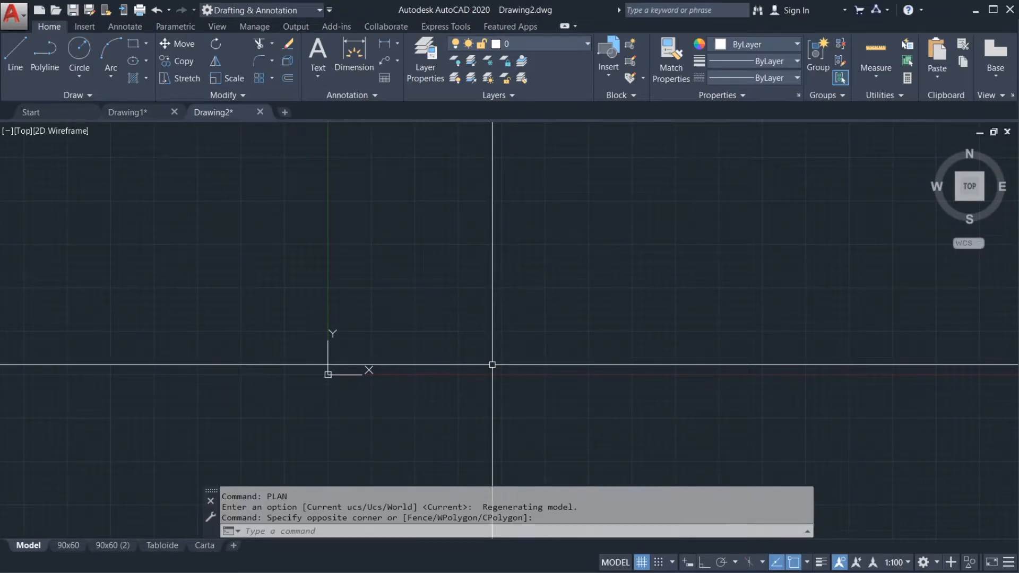
key("ctrl+9")
key("Escape")
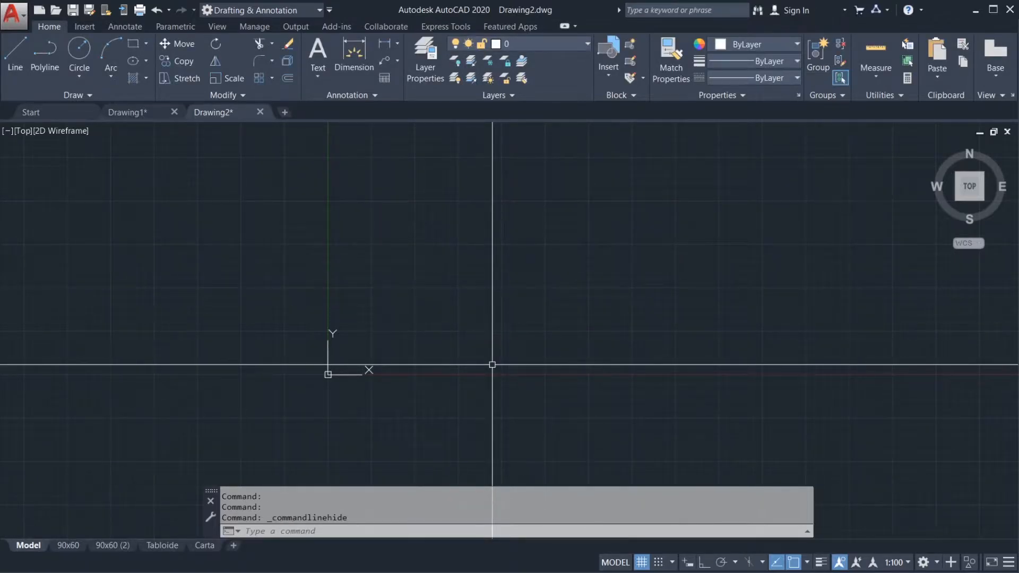
key("ctrl+9")
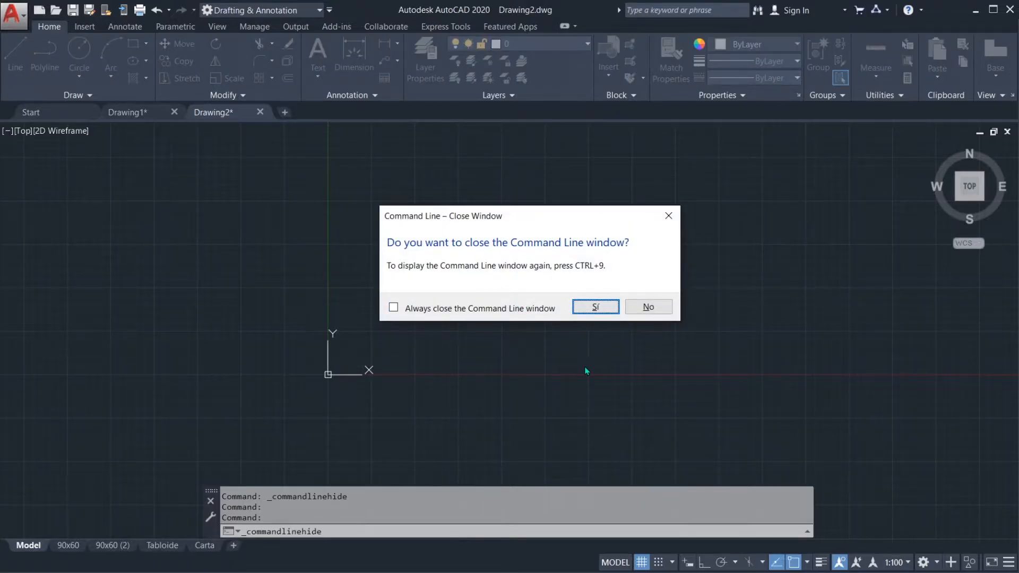
key("Escape")
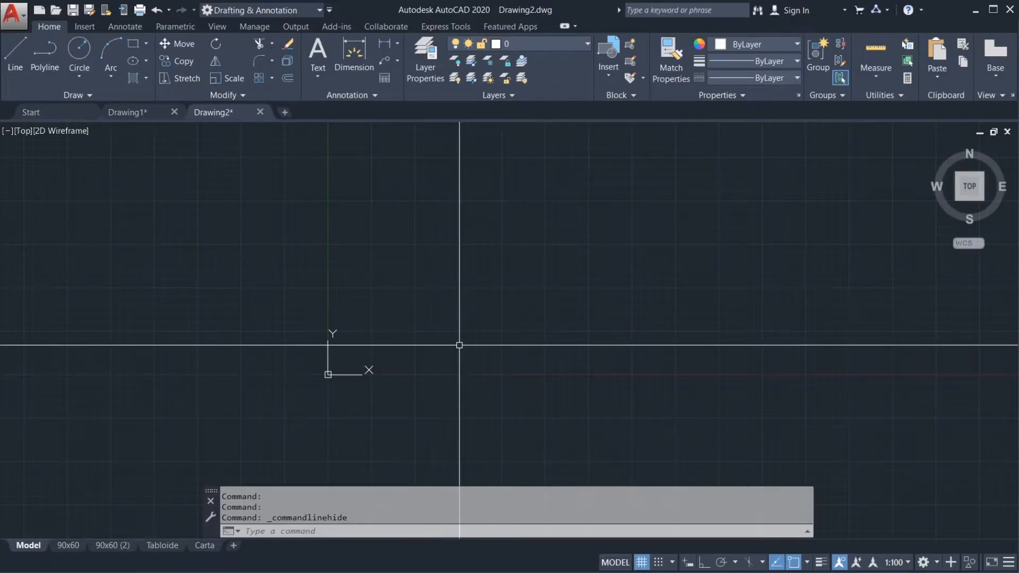
key("ctrl+p")
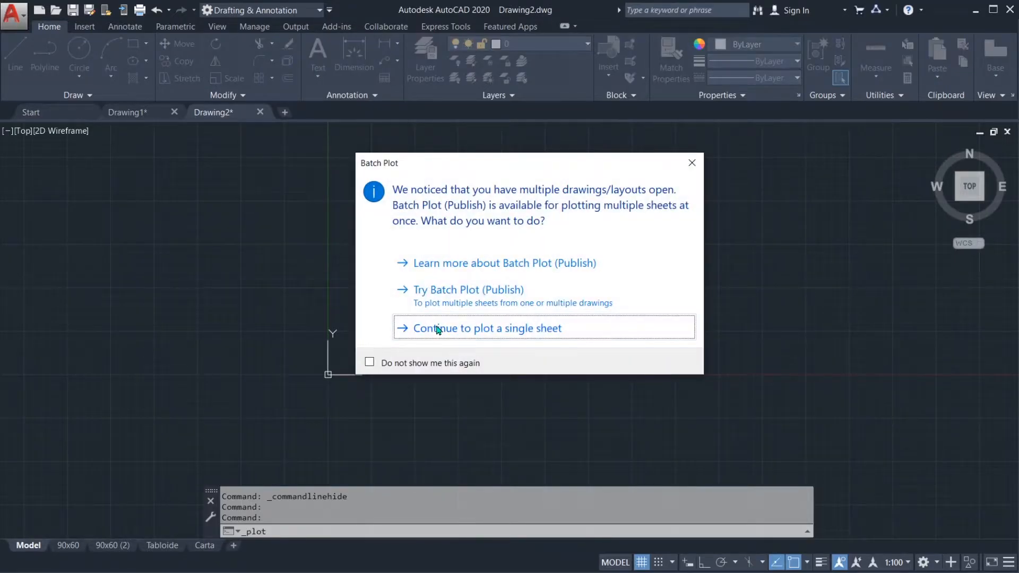
left_click(438, 329)
Step: Close the command line window, confirming the closure, and display it again
key("ctrl+9")
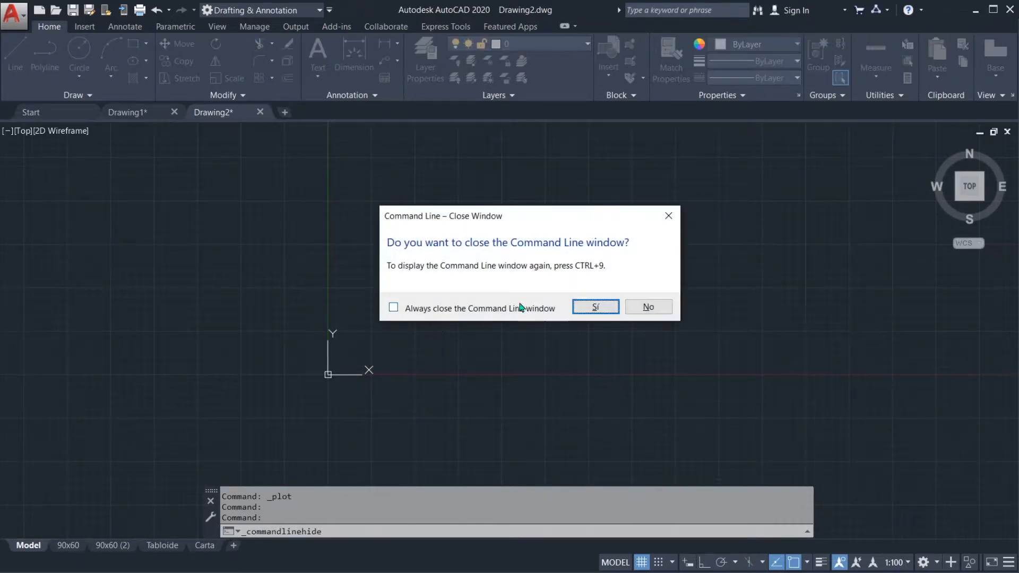
left_click(589, 307)
scroll(408, 350, "up", 1)
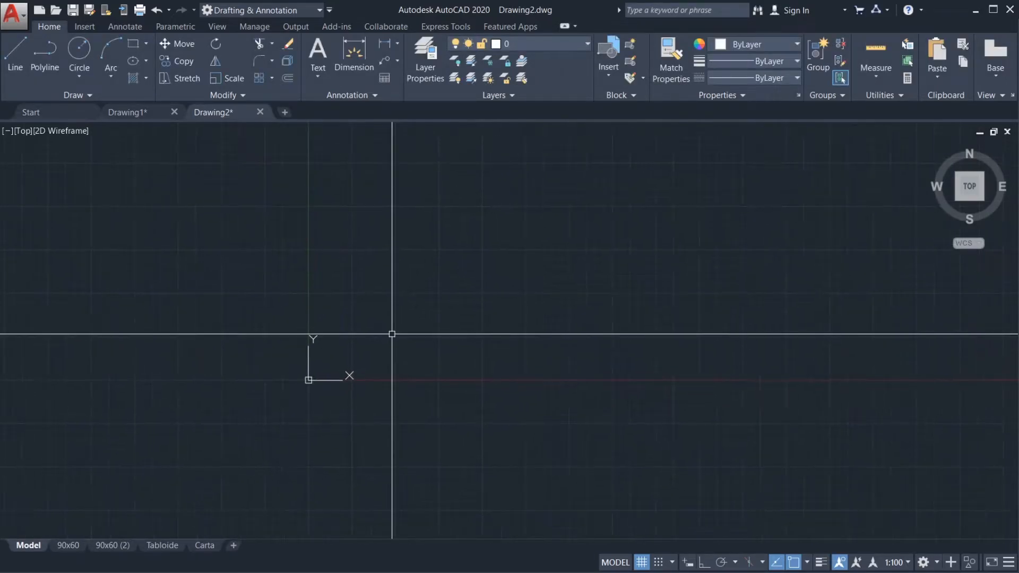
key("ctrl+9")
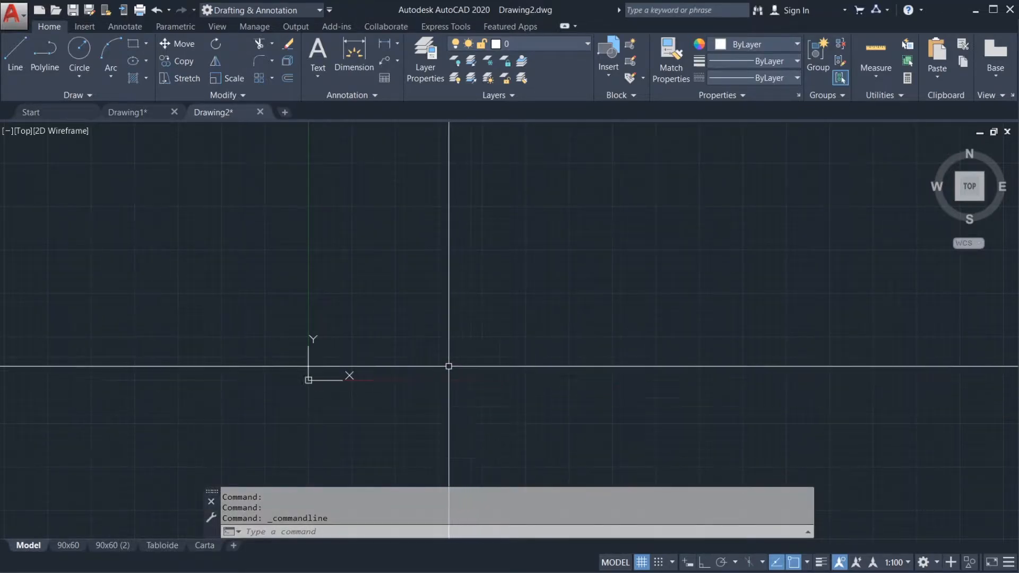
Step: Look at the Annotate tools, return to the Home tools and view the additional Modify tools
middle_click_drag(439, 344, 442, 373)
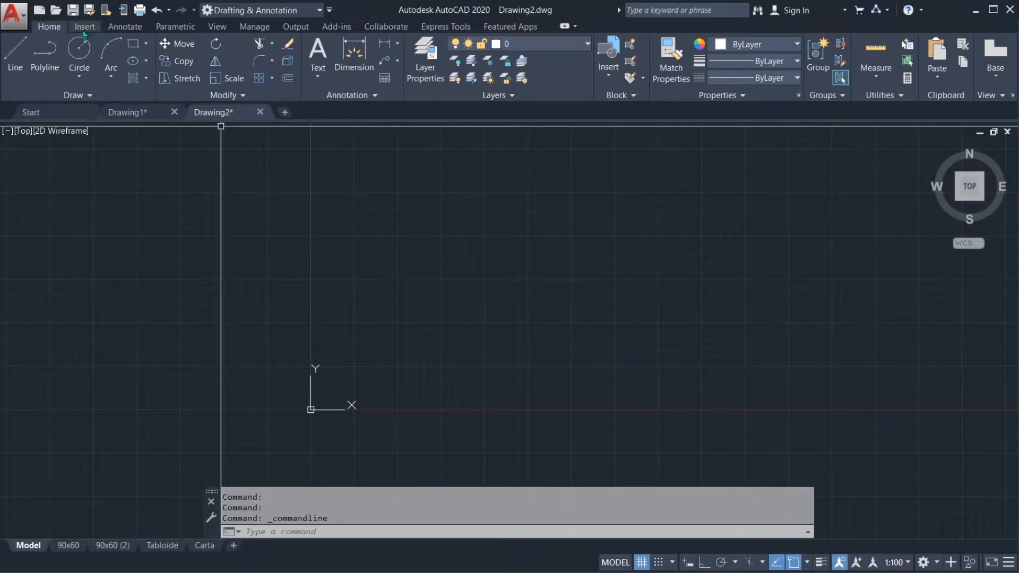
left_click(141, 29)
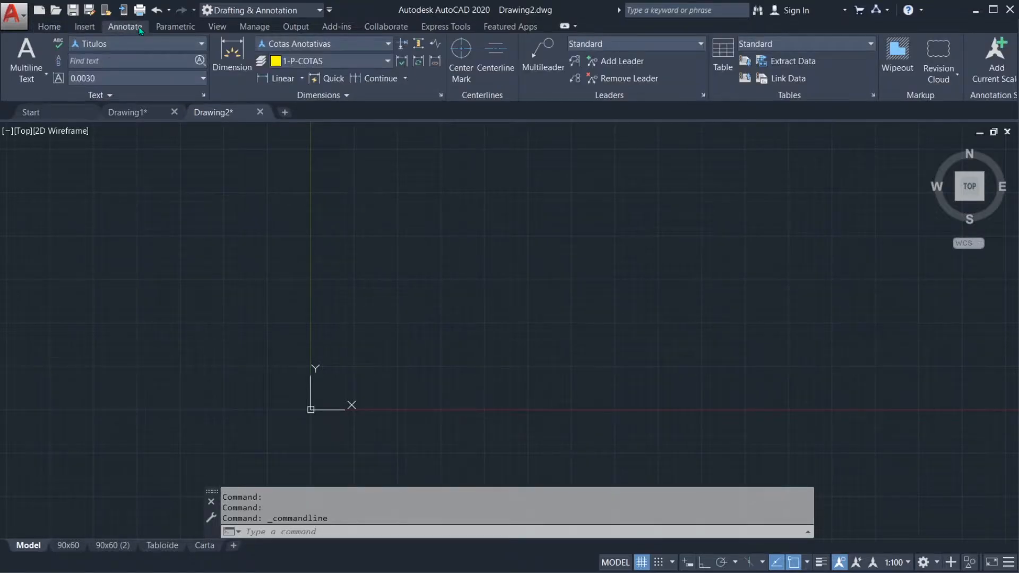
left_click(59, 27)
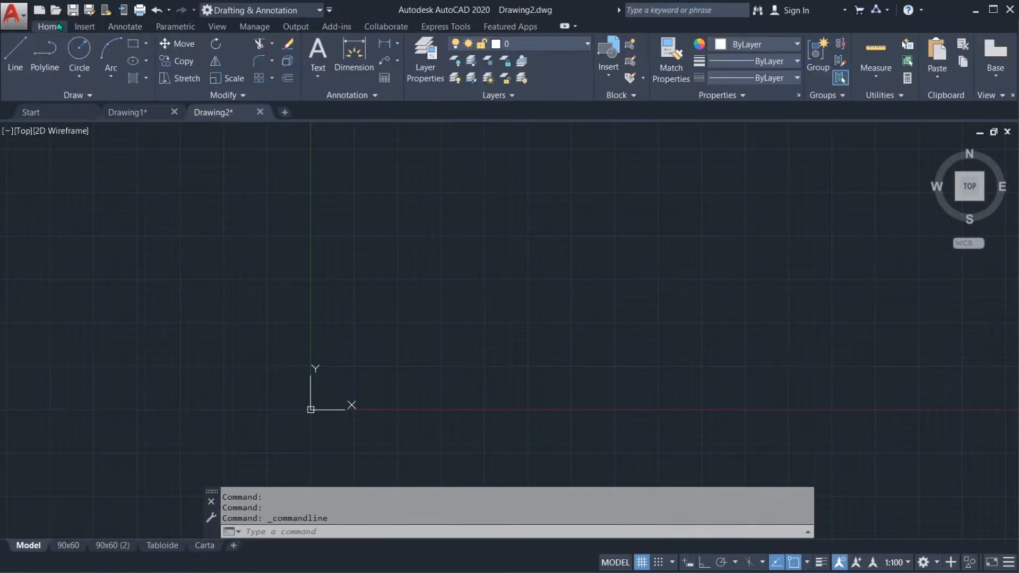
left_click(244, 96)
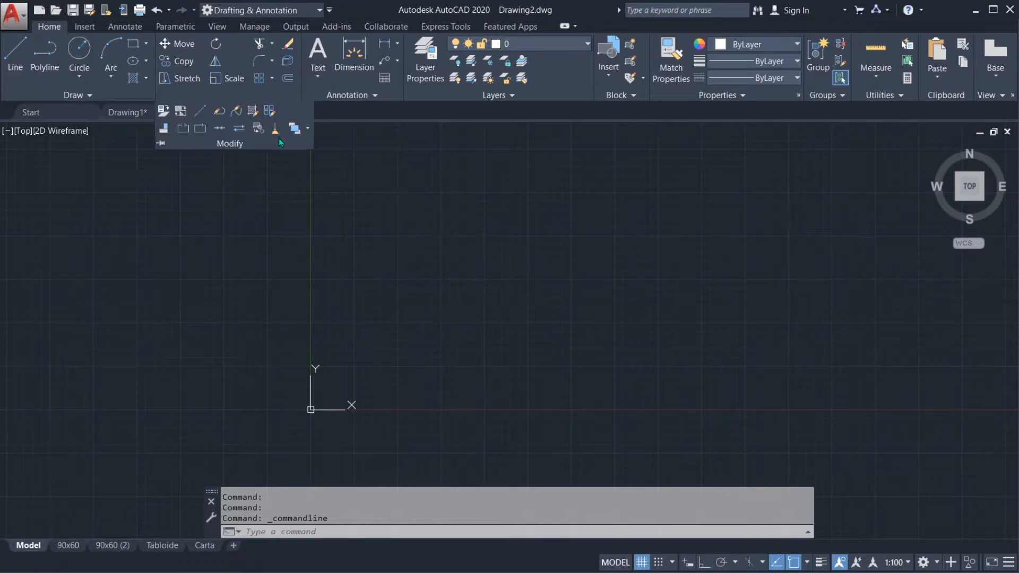
left_click(377, 175)
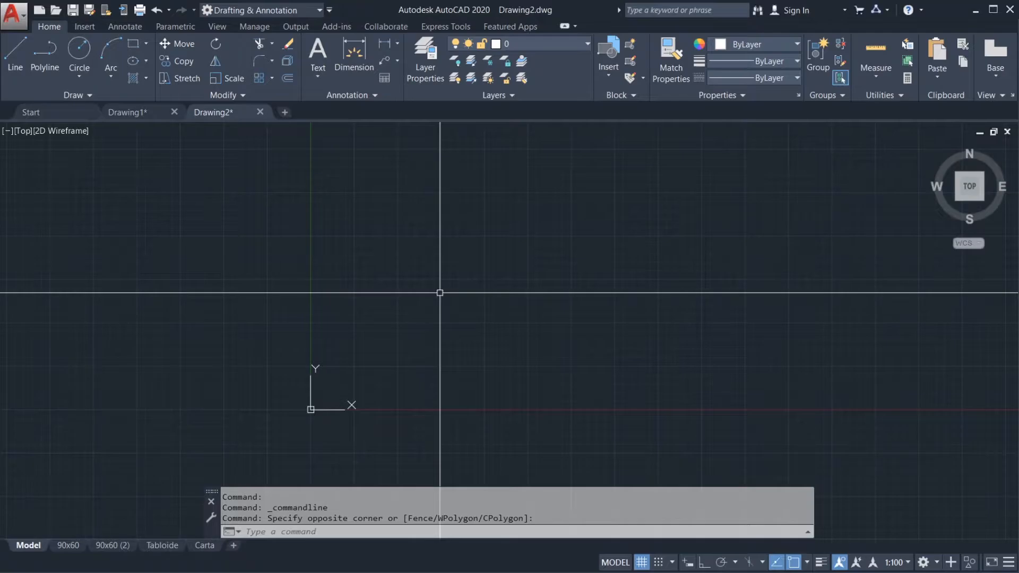
middle_click_drag(440, 331, 444, 315)
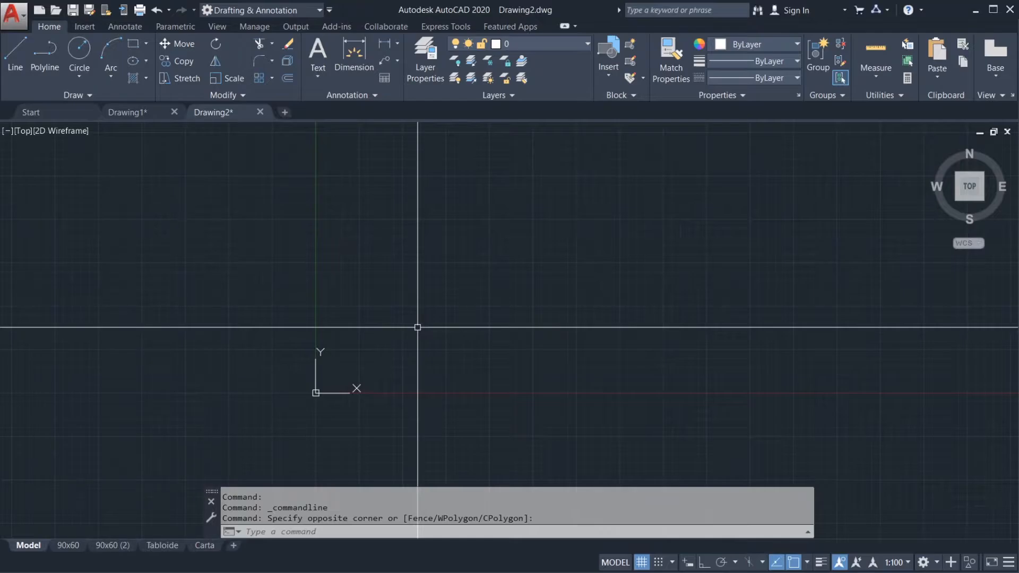
Step: Bring up the command line suggestions for the letter L, look through the entries down to LAYFRZ and cancel
type("L")
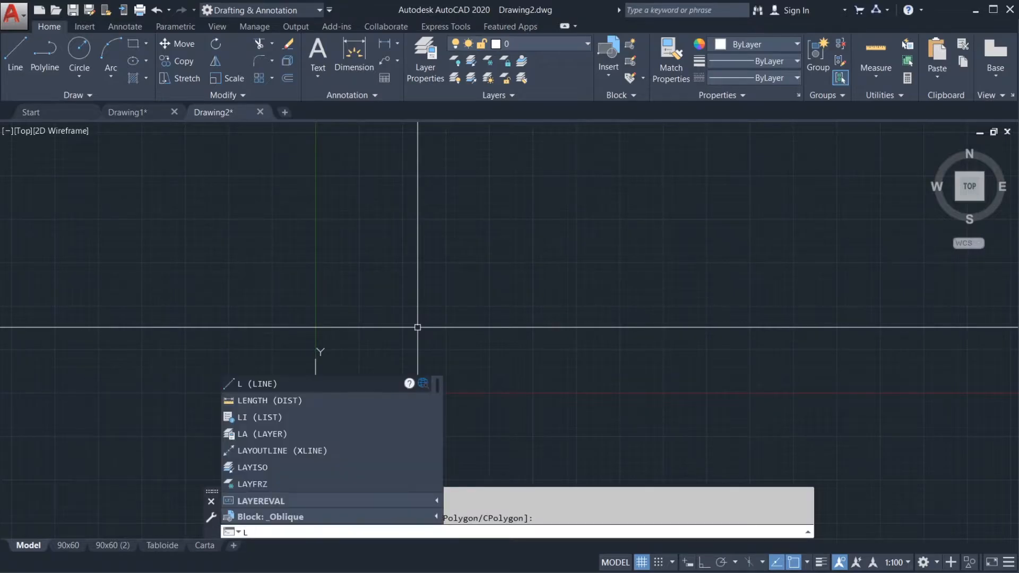
key("BackSpace")
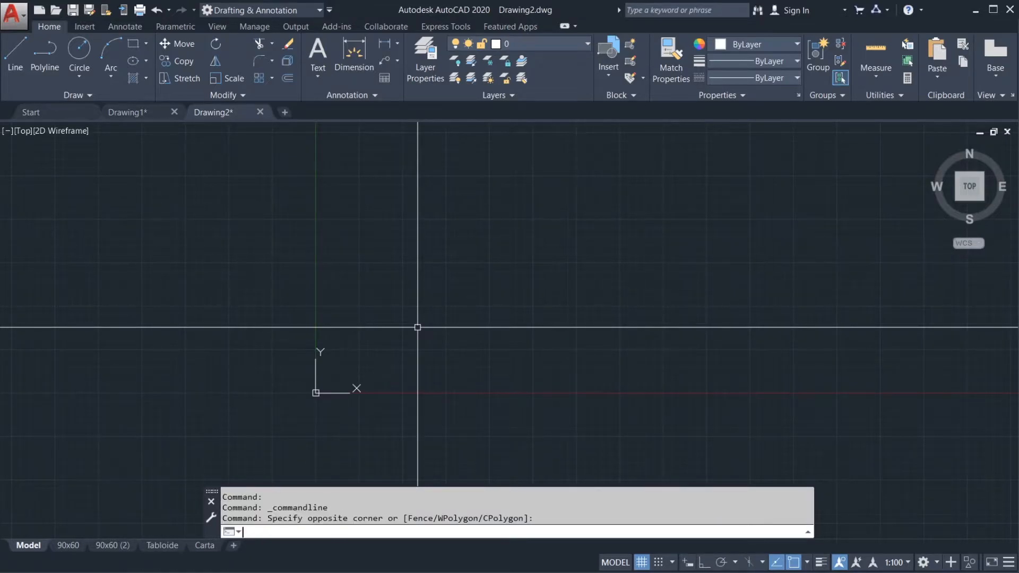
type("LAYFRZ")
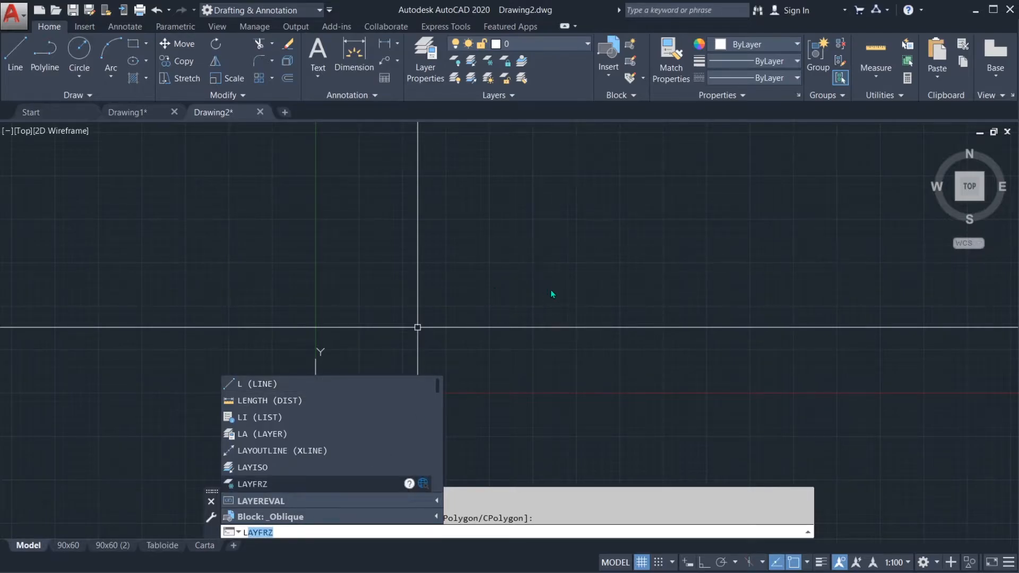
key("Escape")
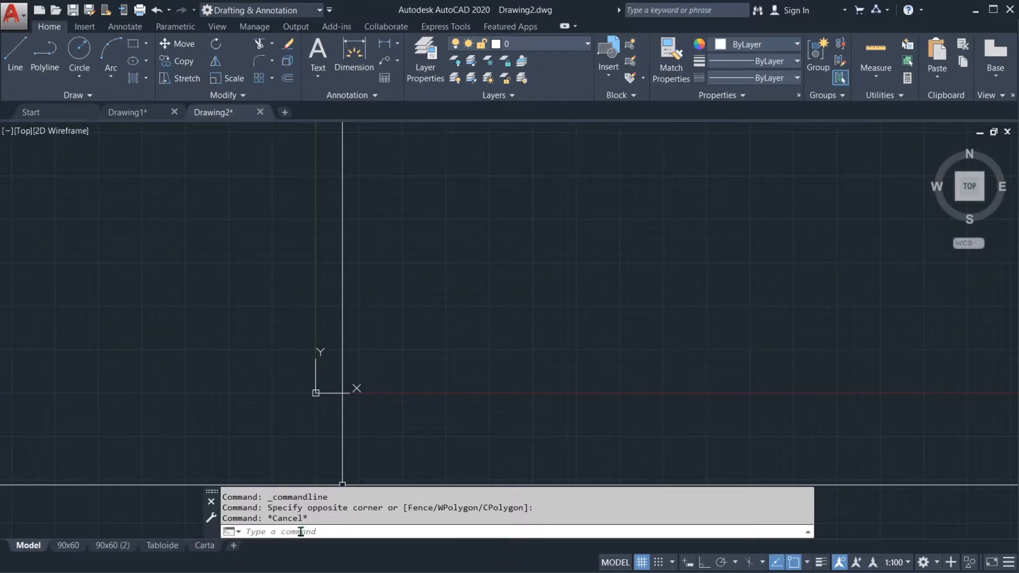
mouse_move(417, 342)
middle_mouse_down()
mouse_move(457, 342)
mouse_move(440, 322)
mouse_move(439, 352)
middle_mouse_up()
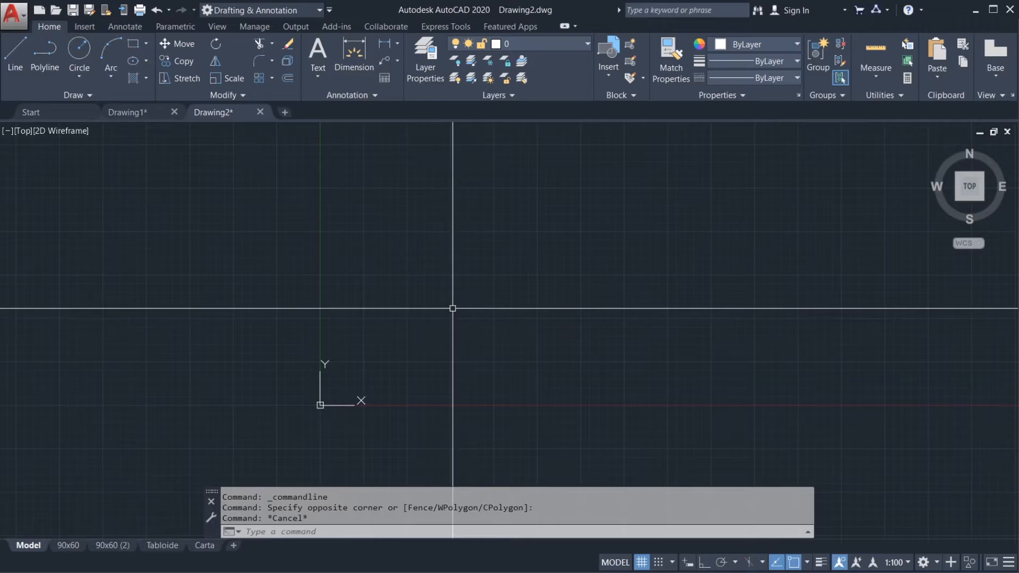
Step: View the command suggestions for LIN, cancel, and check the suggestions for L once more without running a command
type("L")
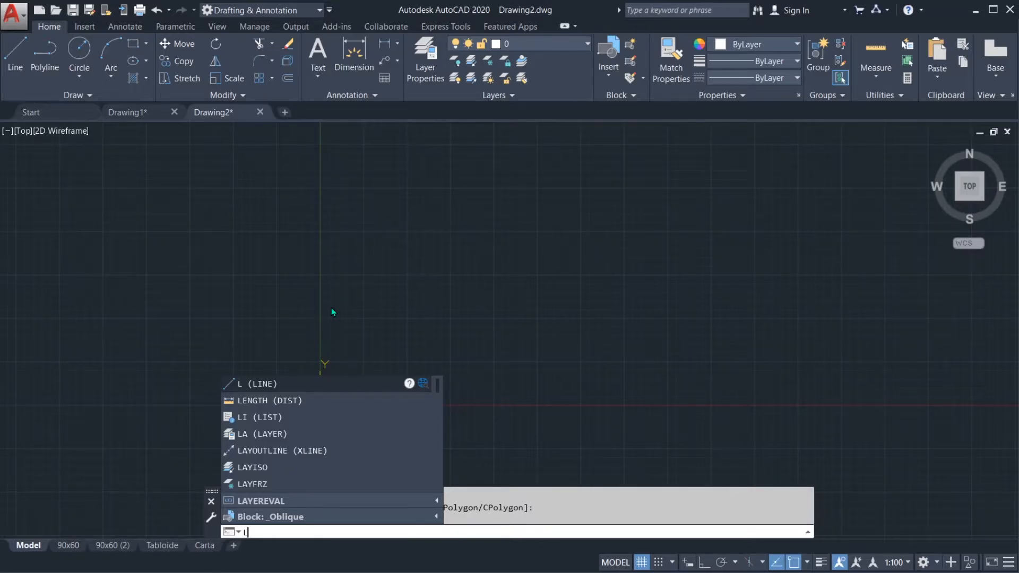
type("In")
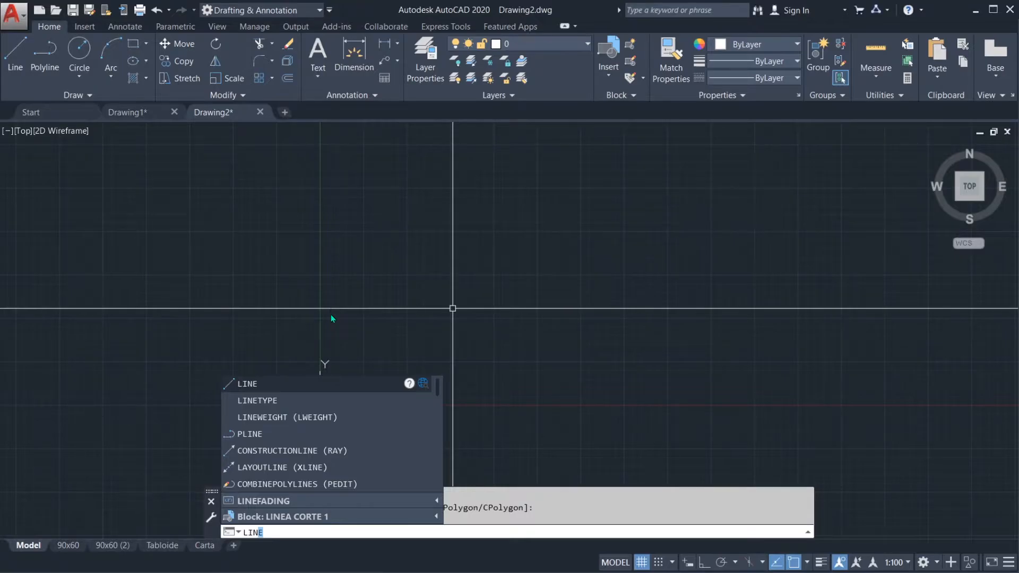
key("Escape")
key("Escape")
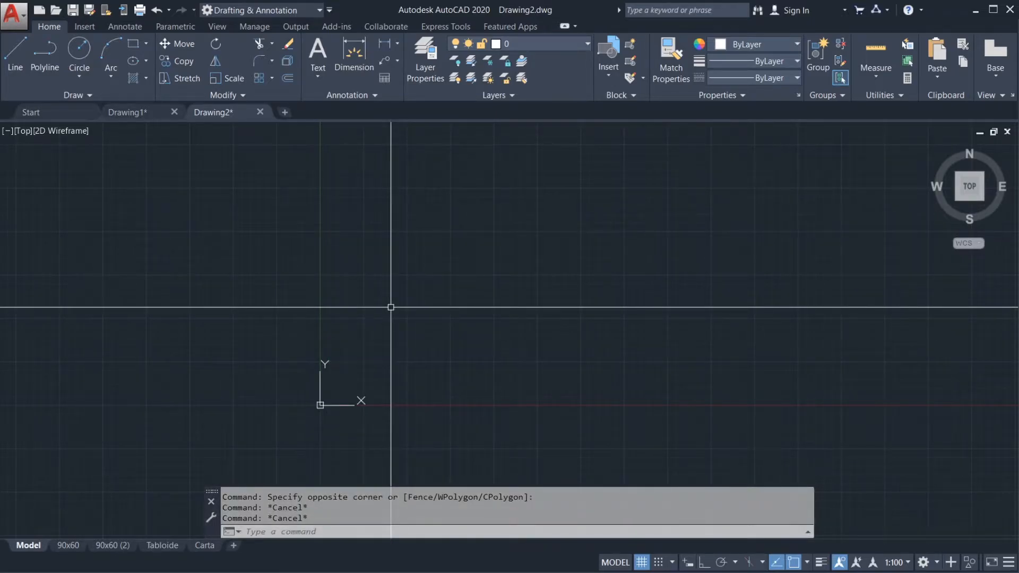
type("L")
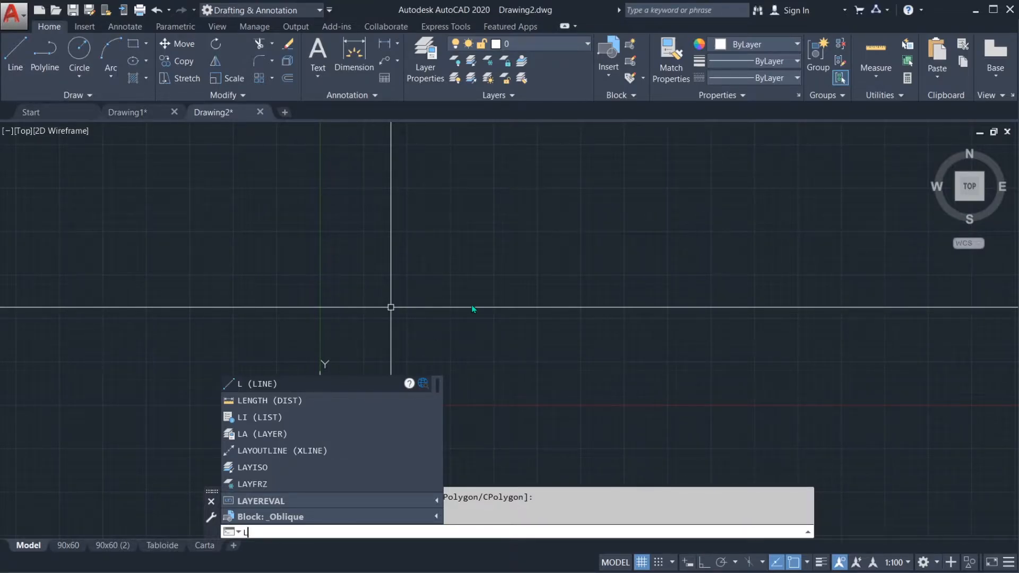
key("BackSpace")
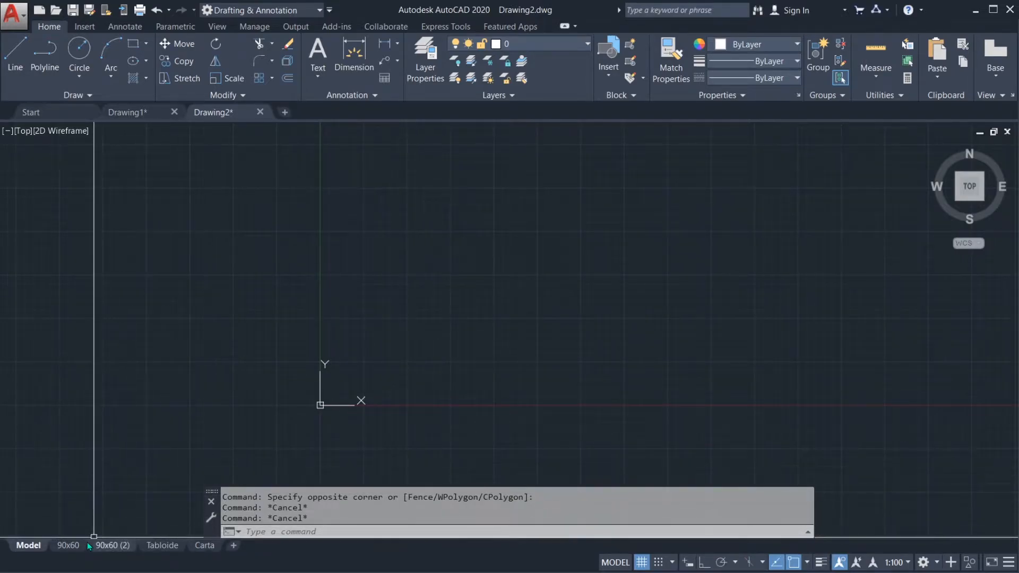
Step: Add a new layout to the drawing while staying in model space
mouse_move(81, 545)
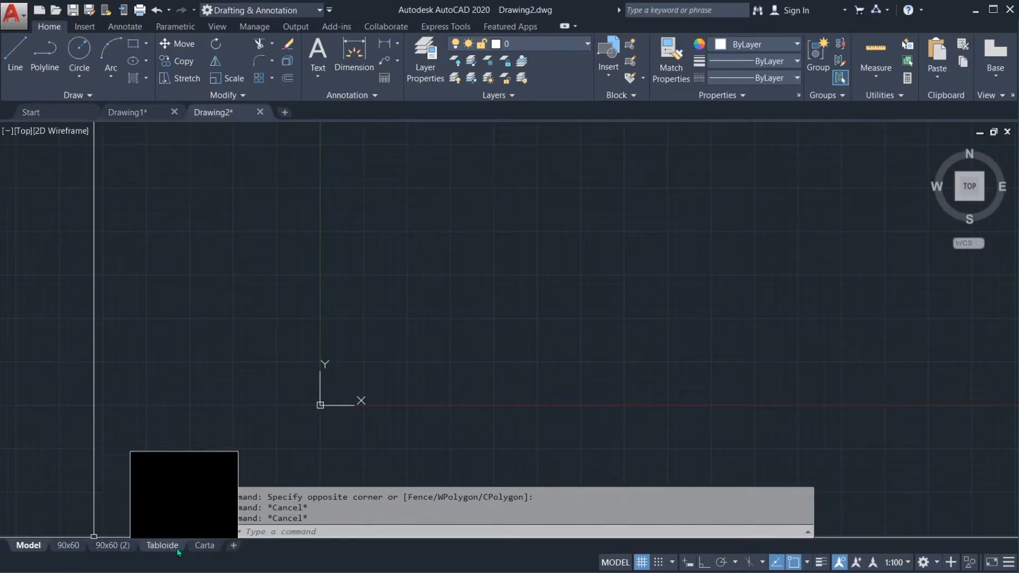
left_click(233, 546)
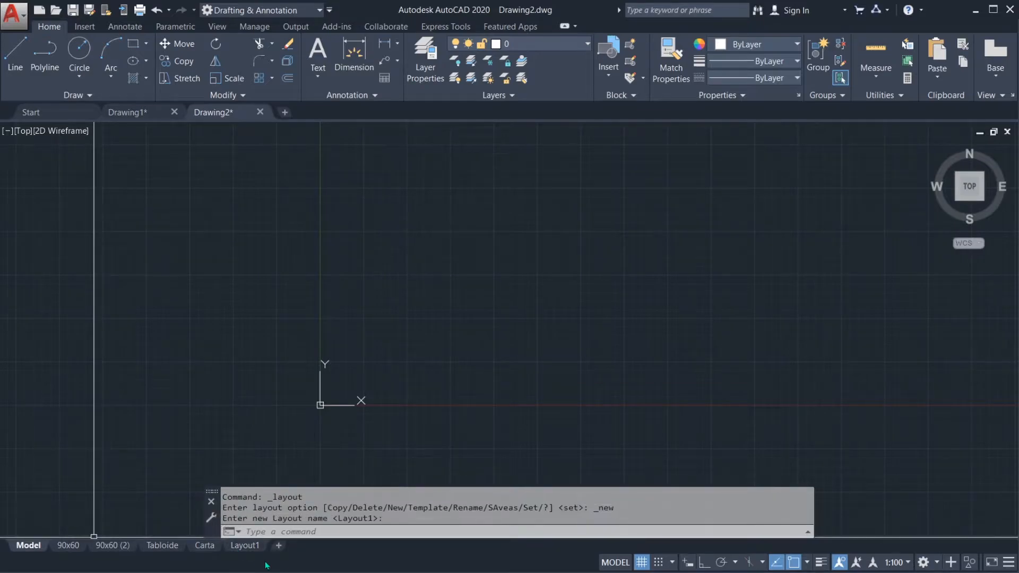
mouse_move(254, 551)
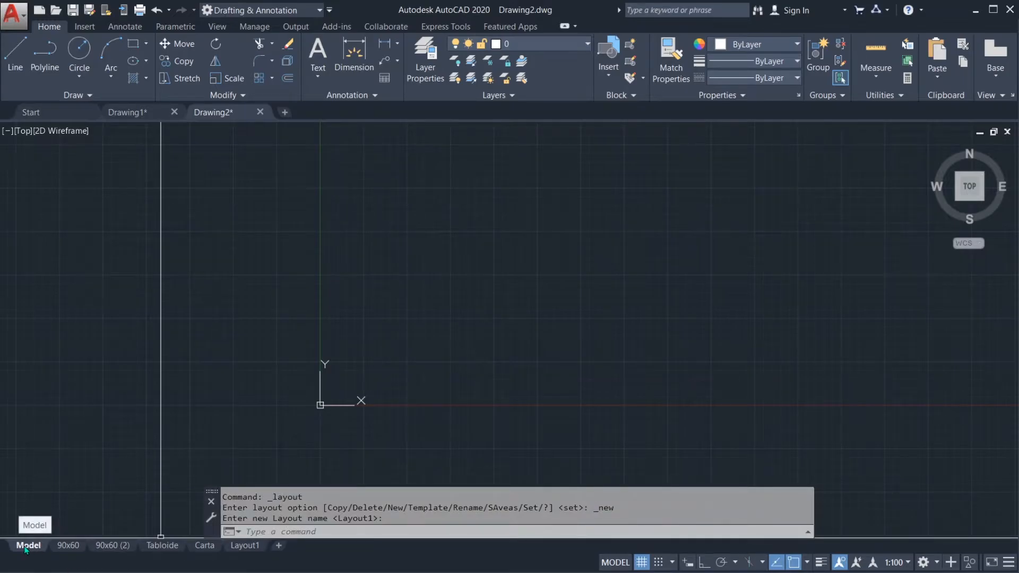
mouse_move(499, 340)
middle_mouse_down()
mouse_move(468, 364)
mouse_move(465, 346)
middle_mouse_up()
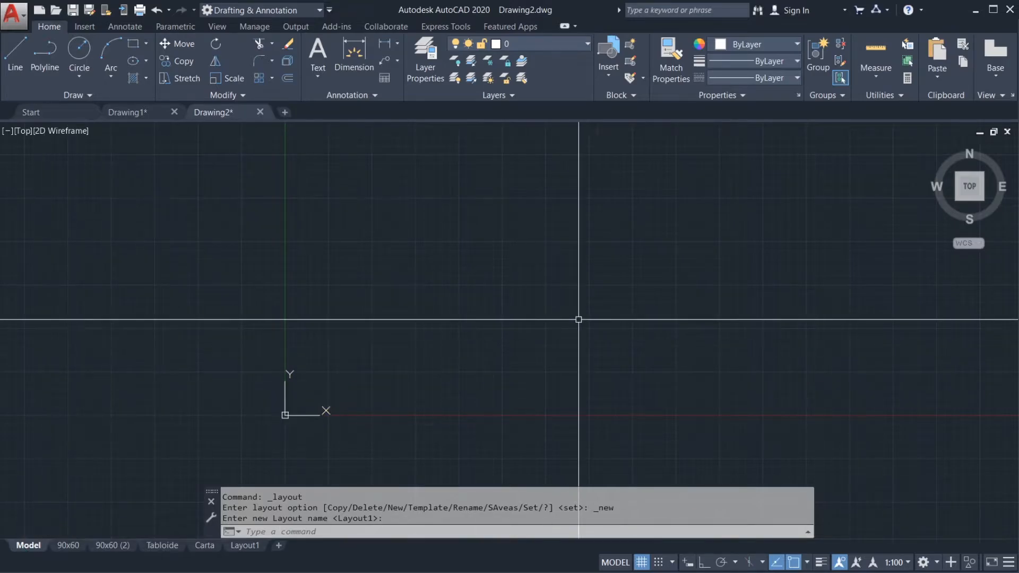
middle_click_drag(542, 293, 560, 287)
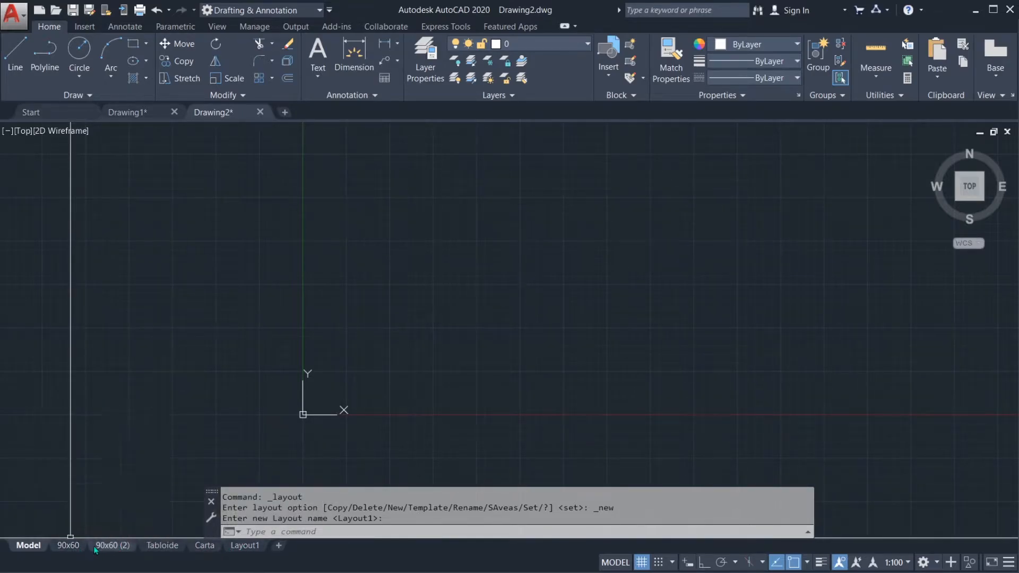
Step: Switch through the layouts 90x60, 90x60 (2), 90x60 again, Tabloide and Carta to examine their sheets
mouse_move(68, 550)
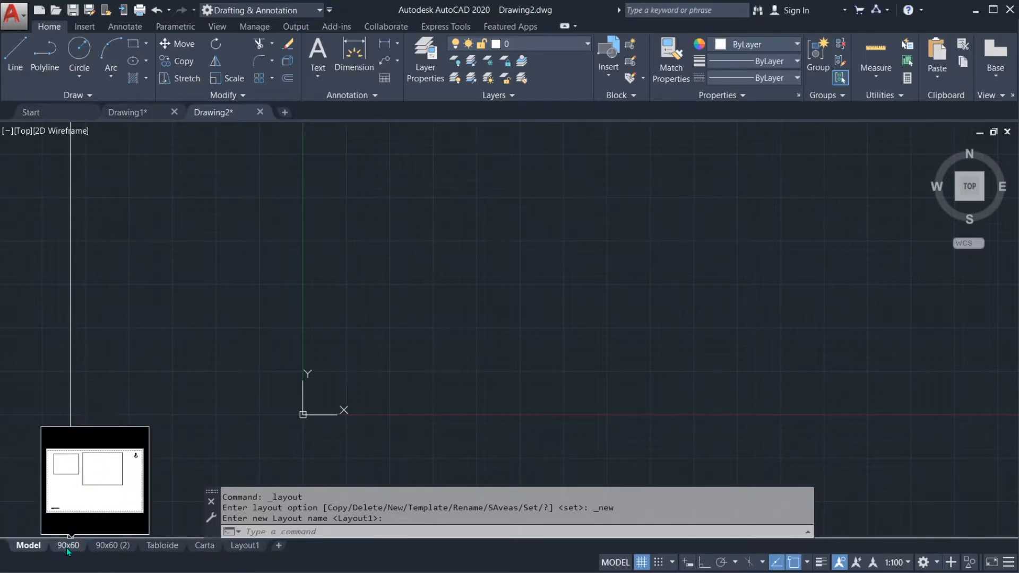
left_click(68, 546)
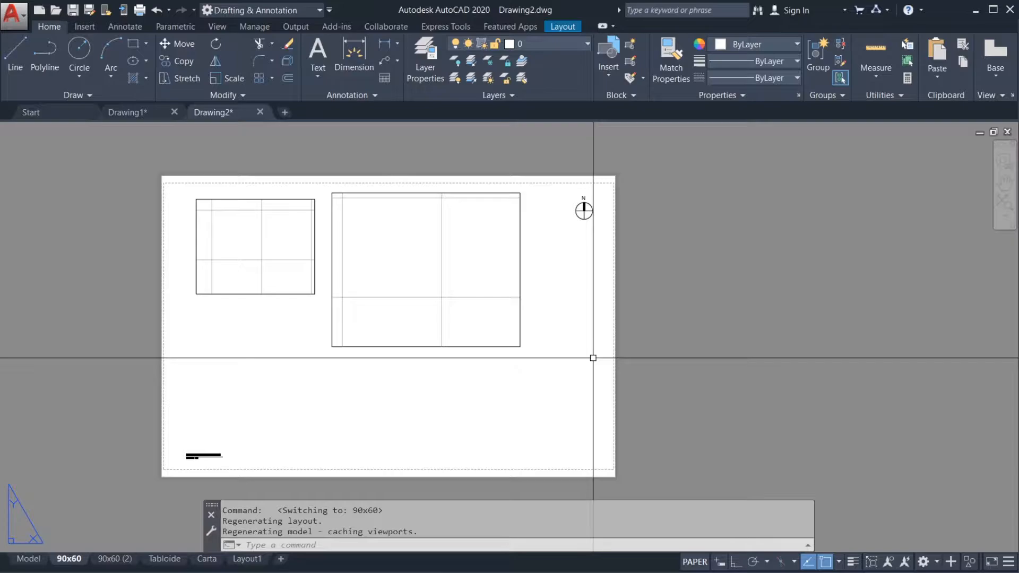
middle_click_drag(660, 346, 748, 332)
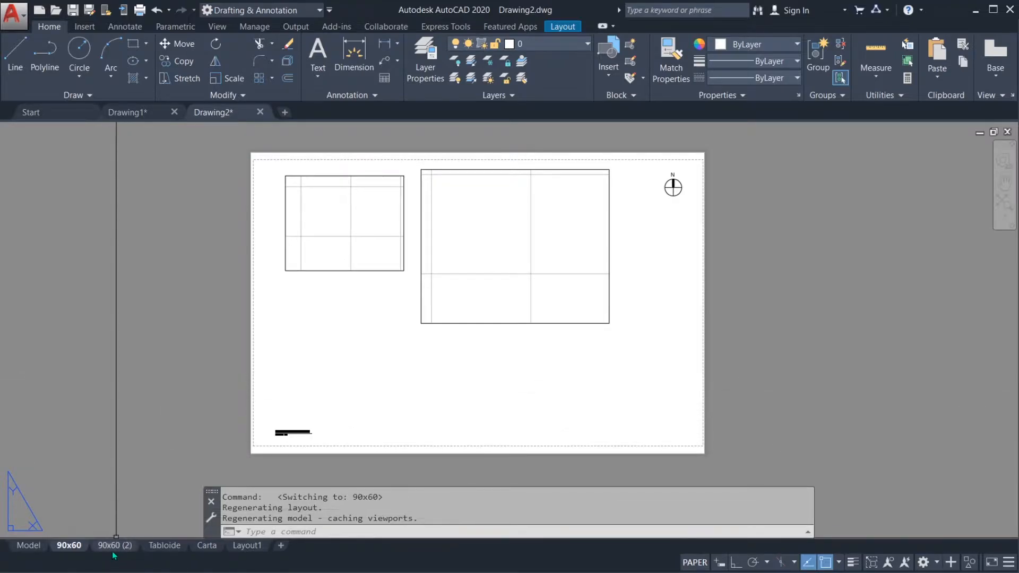
mouse_move(110, 547)
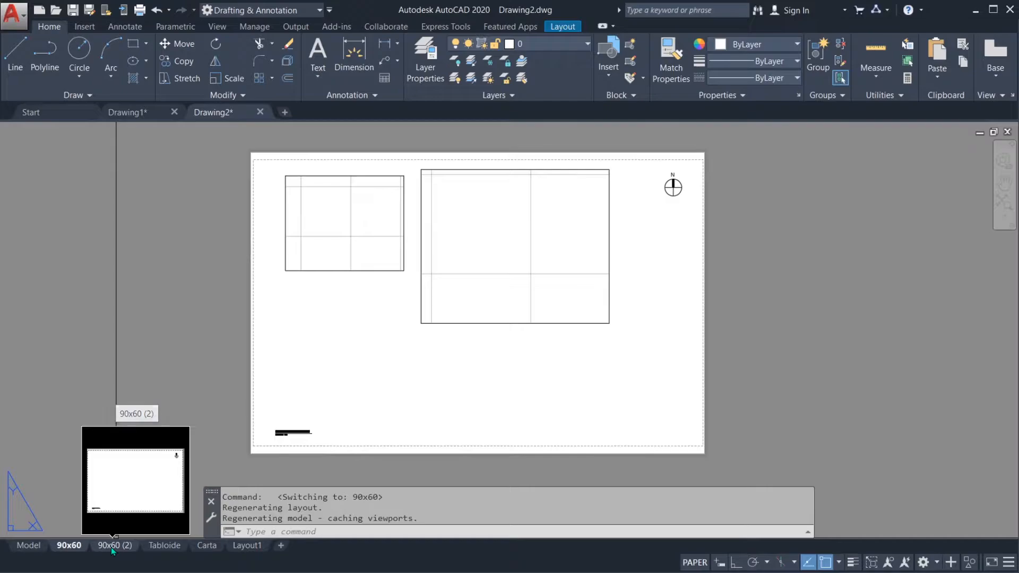
left_click(111, 546)
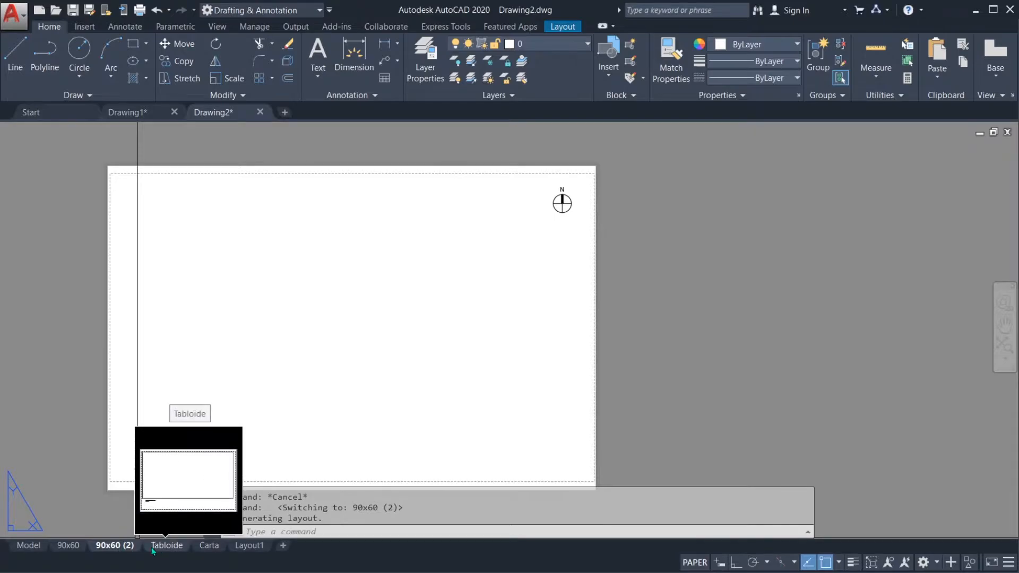
left_click(62, 547)
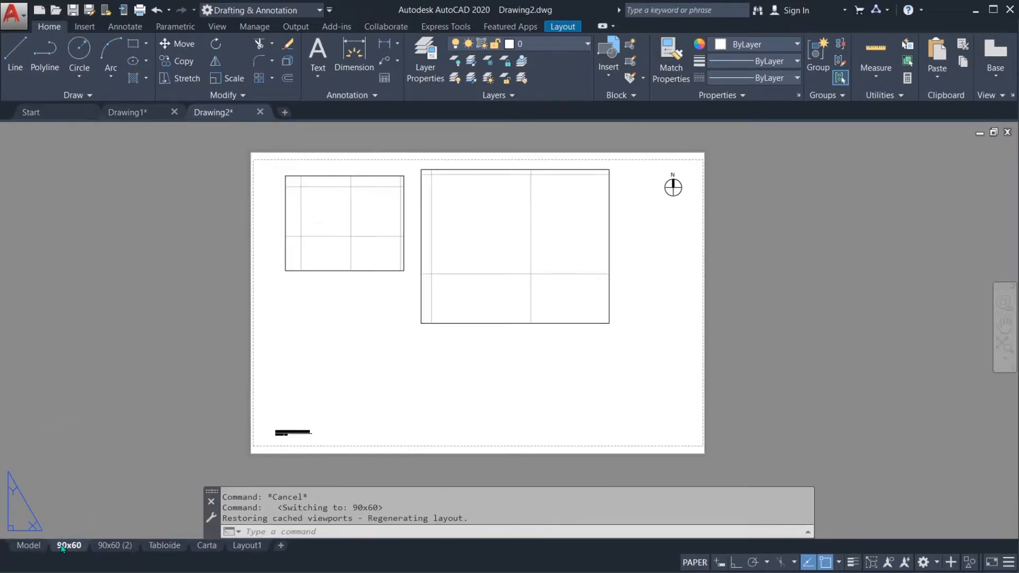
left_click(165, 546)
left_click(205, 547)
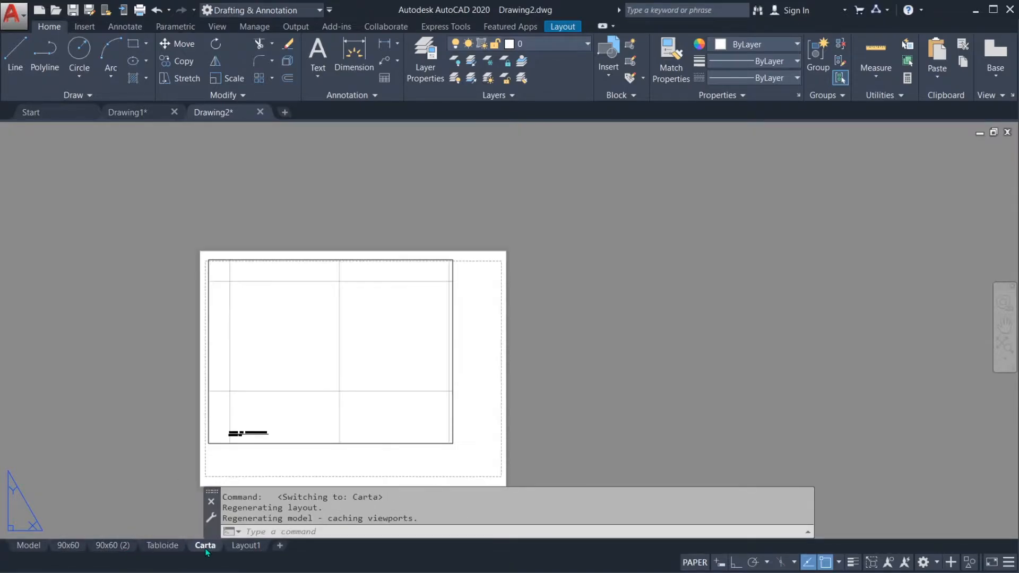
Step: Examine the Carta sheet and the 90x60 layout with its two viewports, and return to model space
middle_click_drag(536, 387, 578, 330)
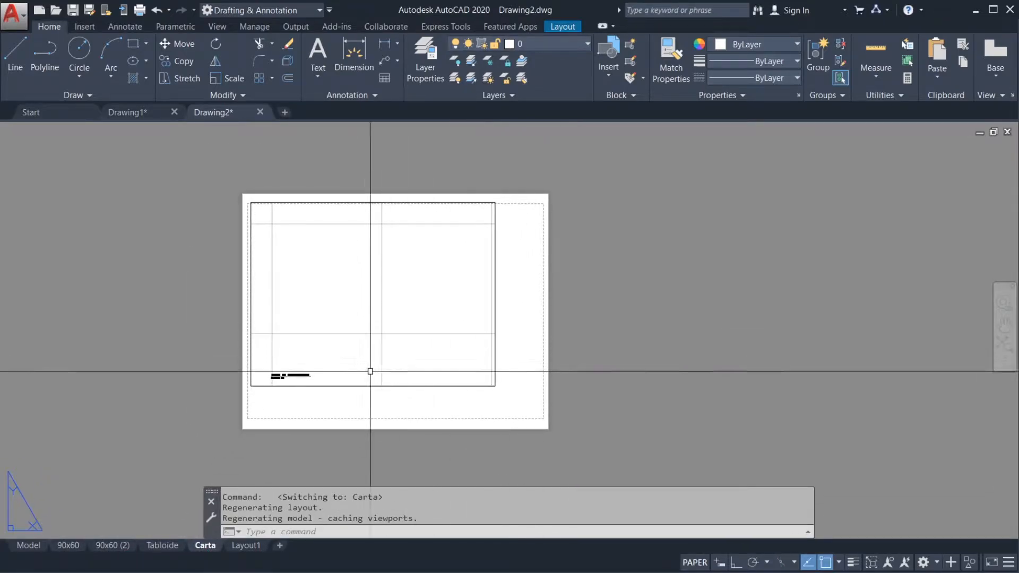
left_click(67, 546)
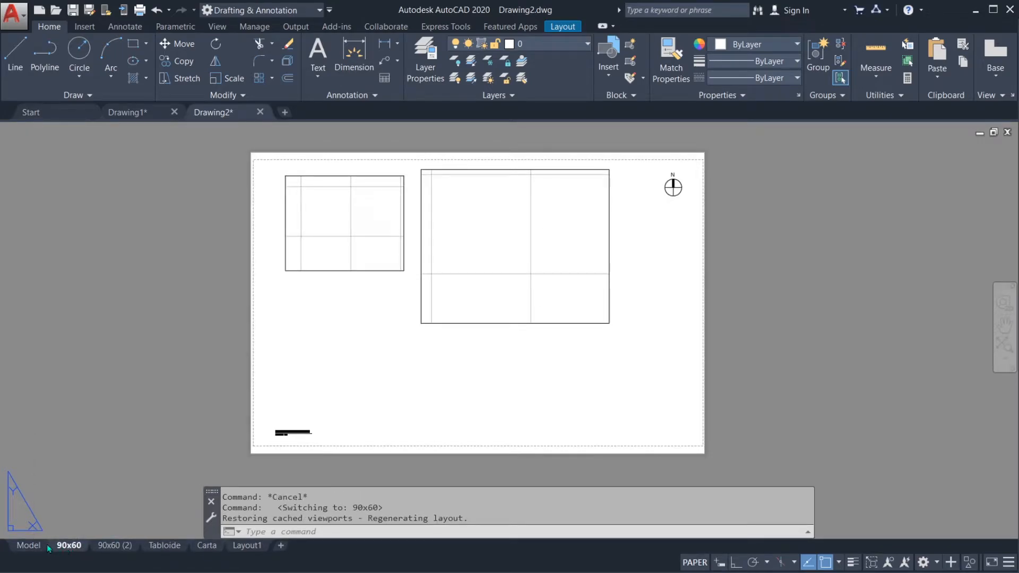
mouse_move(23, 546)
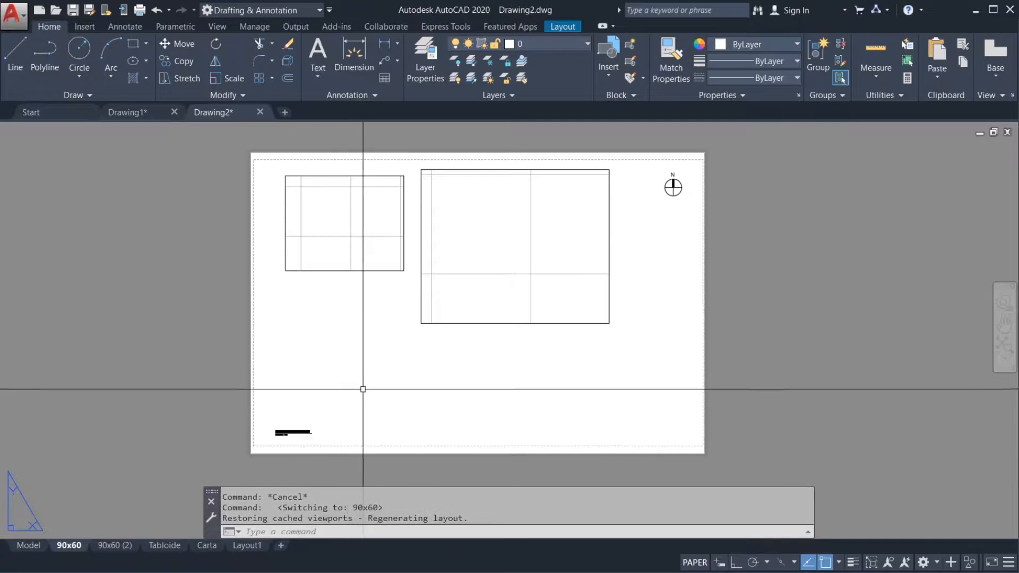
middle_click_drag(682, 323, 689, 281)
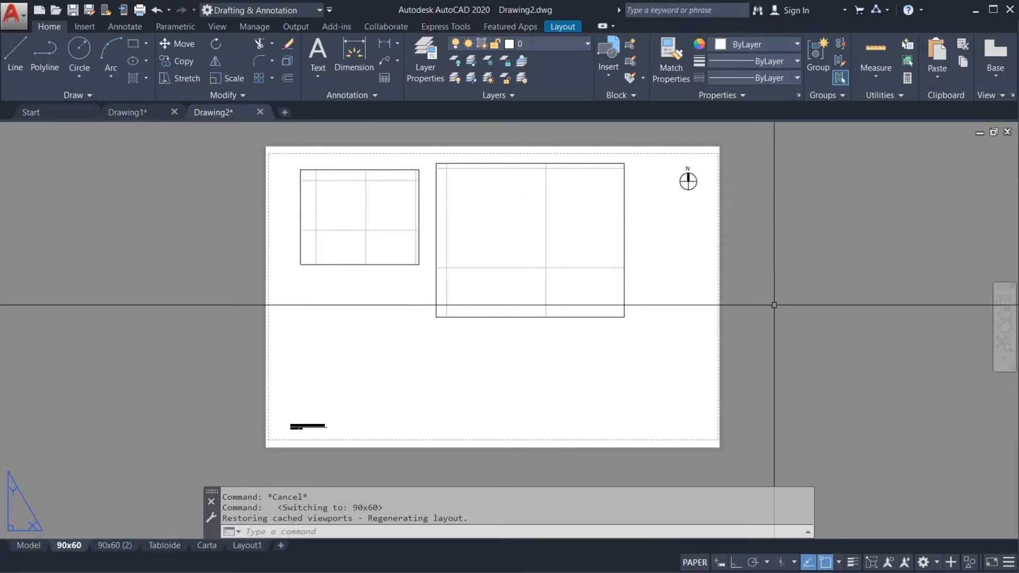
middle_click_drag(759, 303, 743, 302)
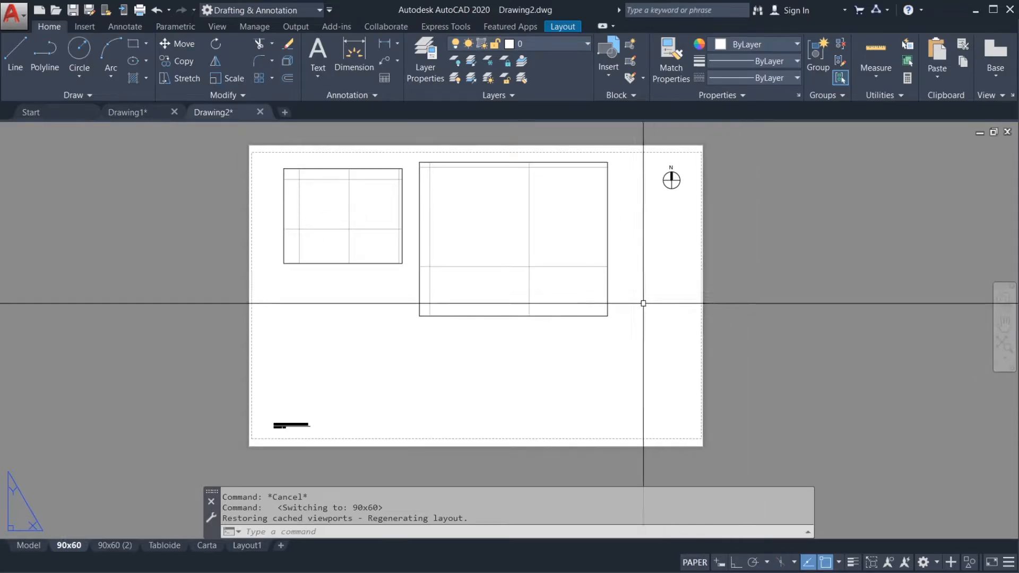
left_click(24, 546)
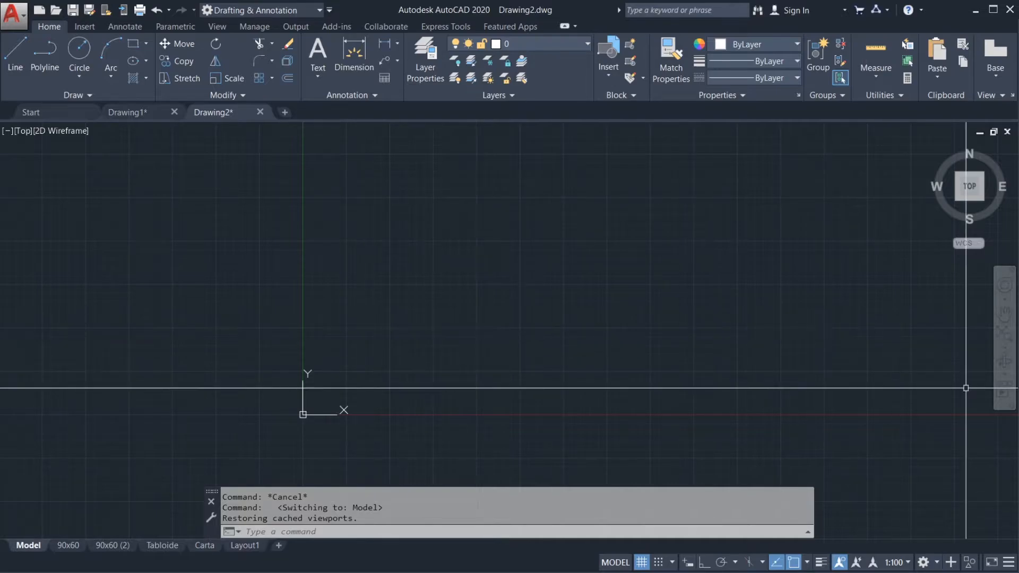
key("alt+Tab")
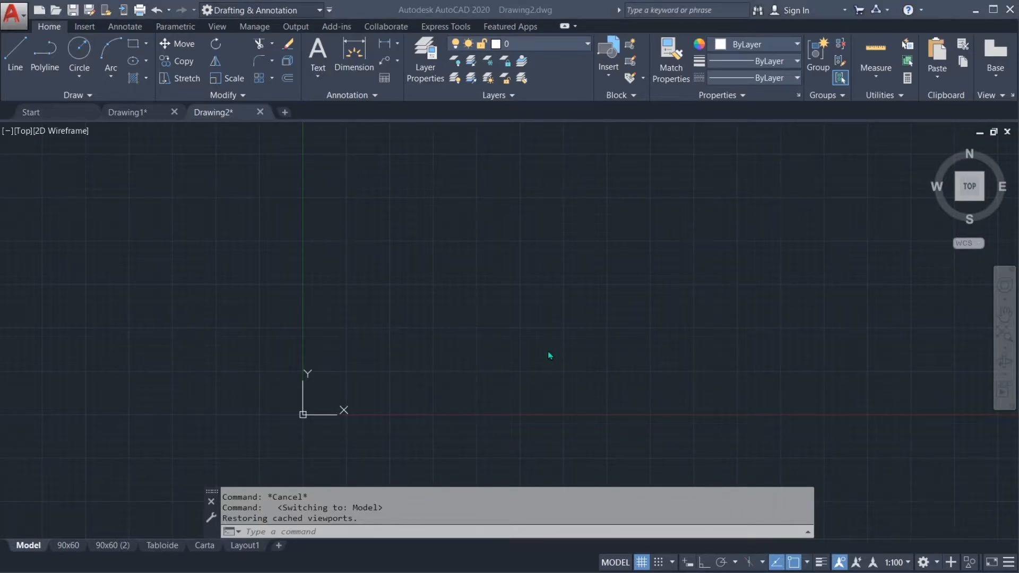
left_click(550, 378)
middle_click_drag(555, 339, 520, 330)
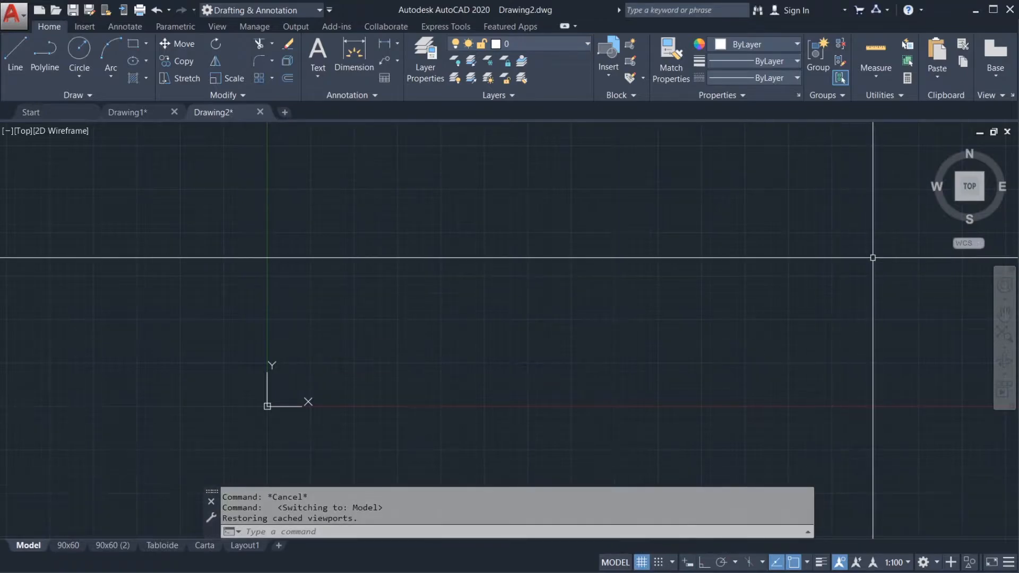
mouse_move(810, 375)
left_mouse_down()
mouse_move(798, 553)
mouse_move(810, 534)
left_mouse_up()
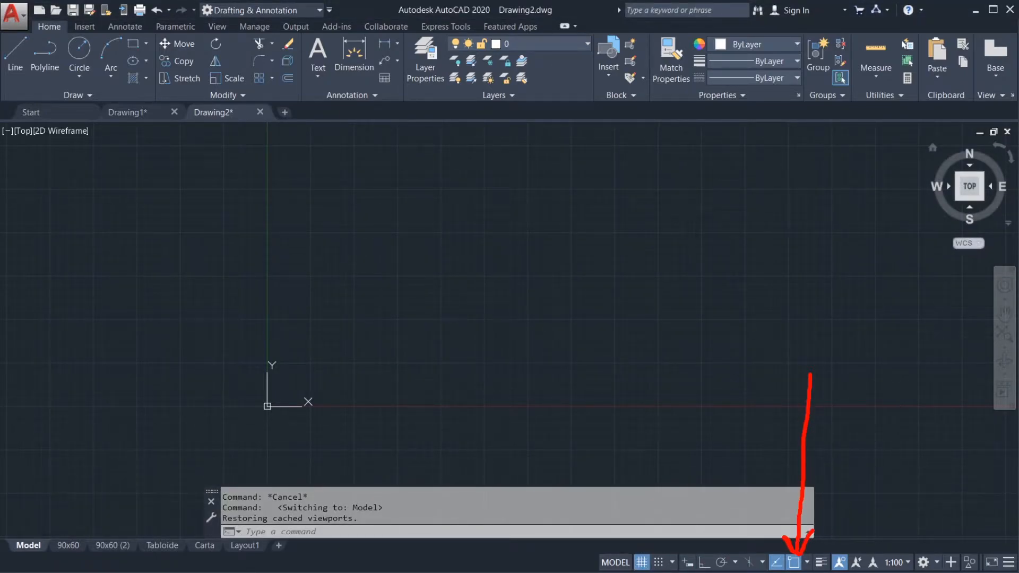
key("Escape")
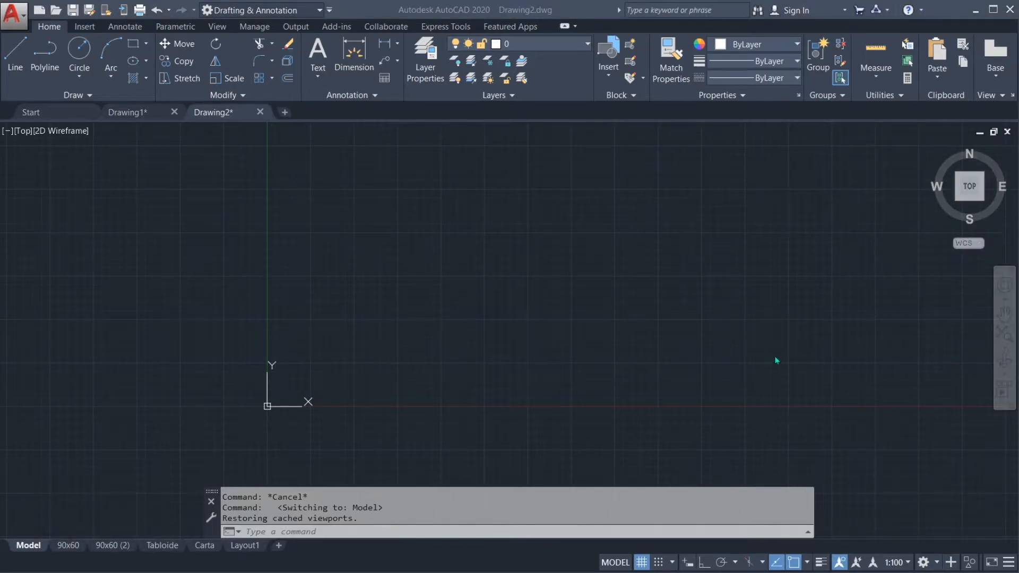
left_click(653, 351)
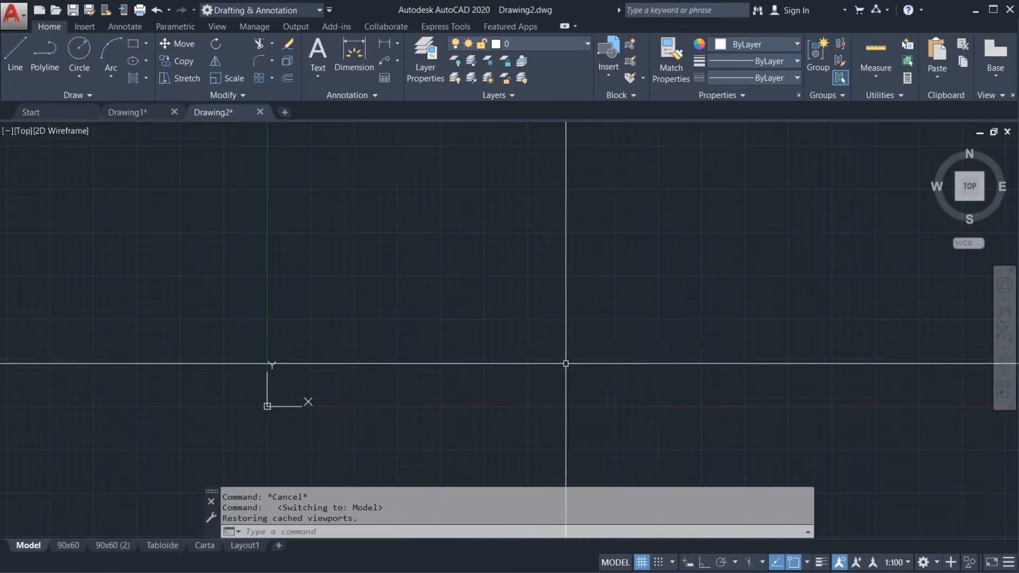
Step: Toggle the drawing grid display off and on twice in model space, ending with the grid on
middle_click_drag(462, 348, 502, 341)
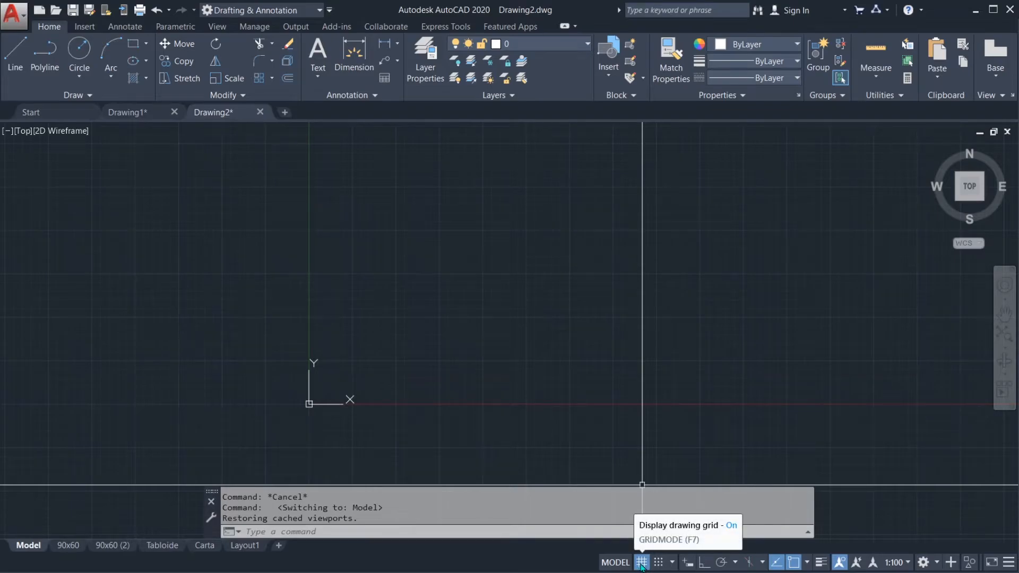
middle_click_drag(386, 385, 442, 357)
scroll(395, 351, "up", 6)
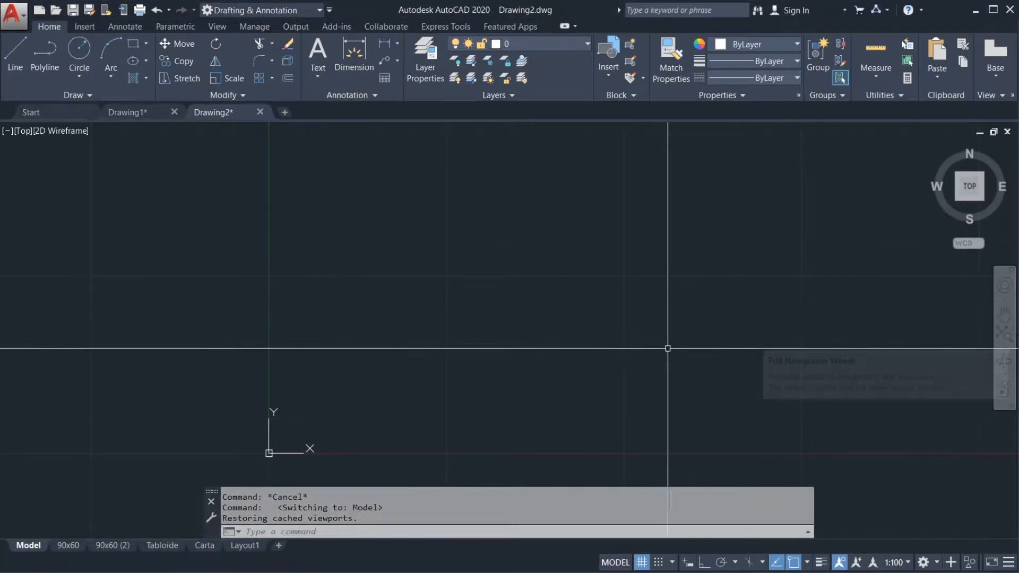
middle_click_drag(455, 332, 440, 314)
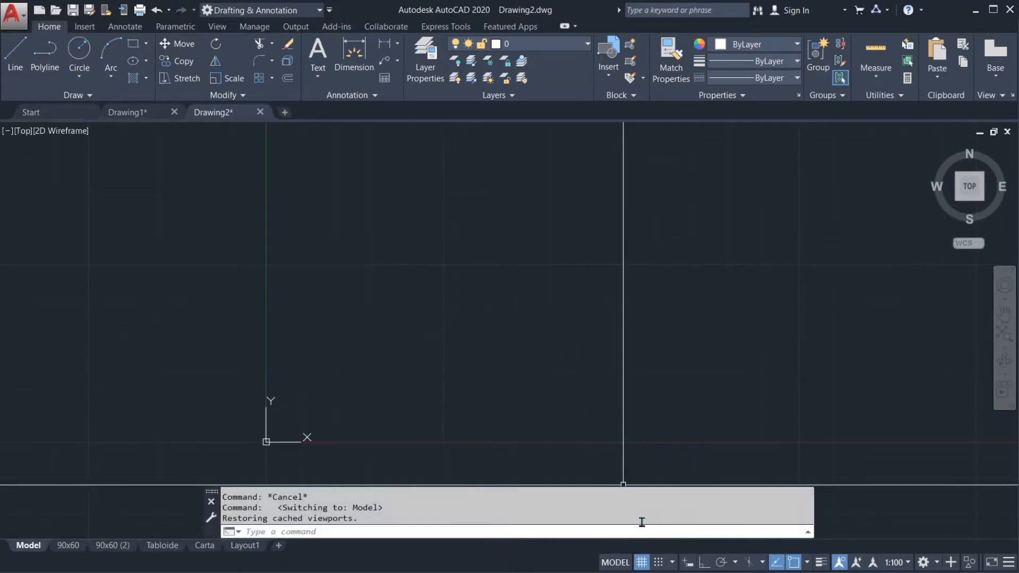
left_click(641, 563)
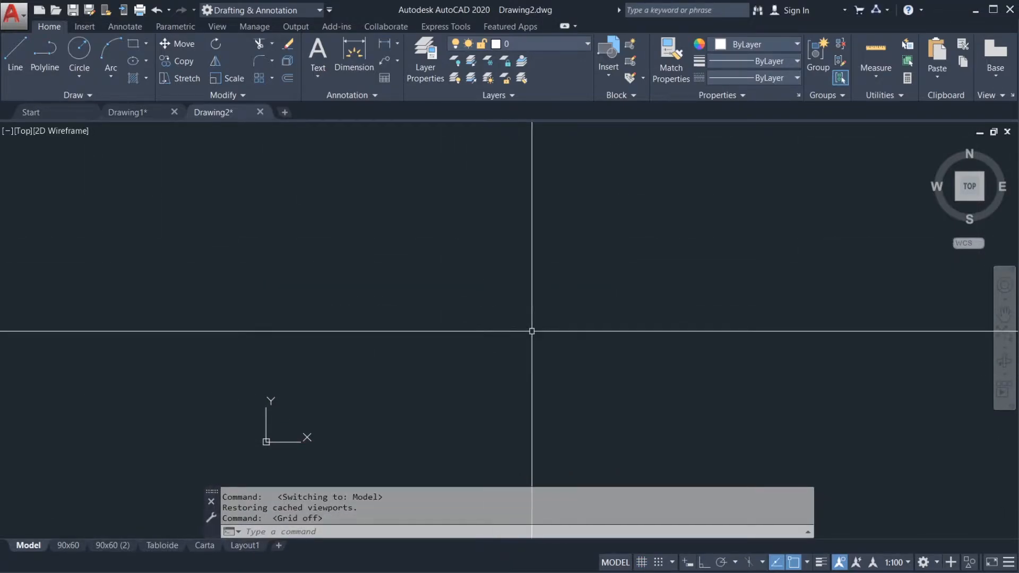
middle_click_drag(393, 334, 446, 293)
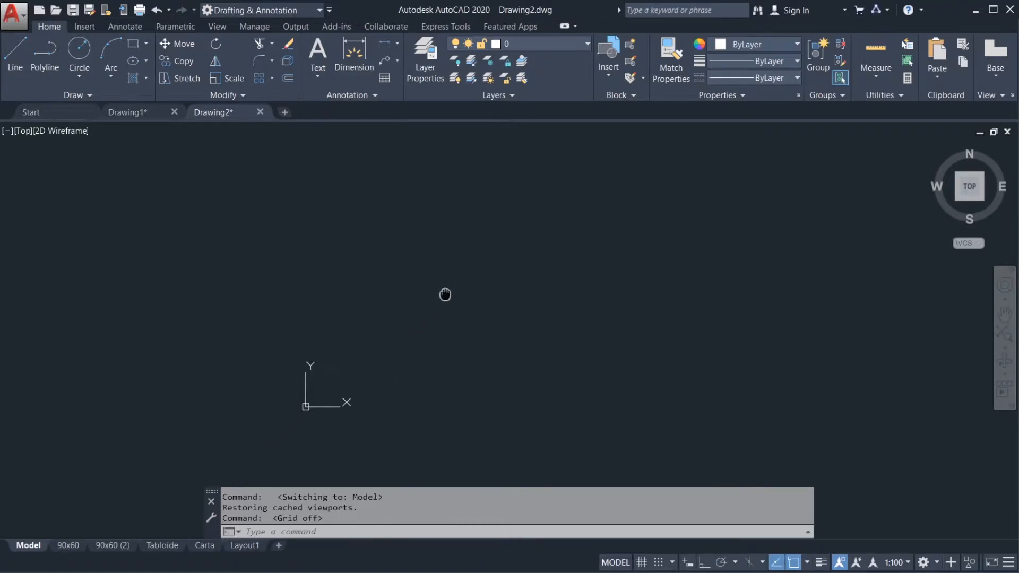
left_click(641, 564)
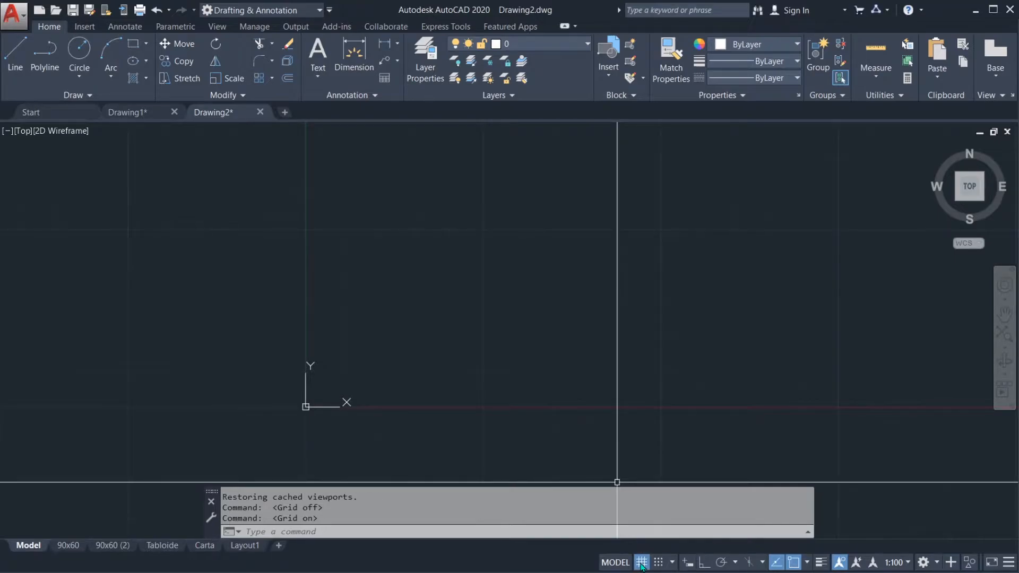
left_click(641, 563)
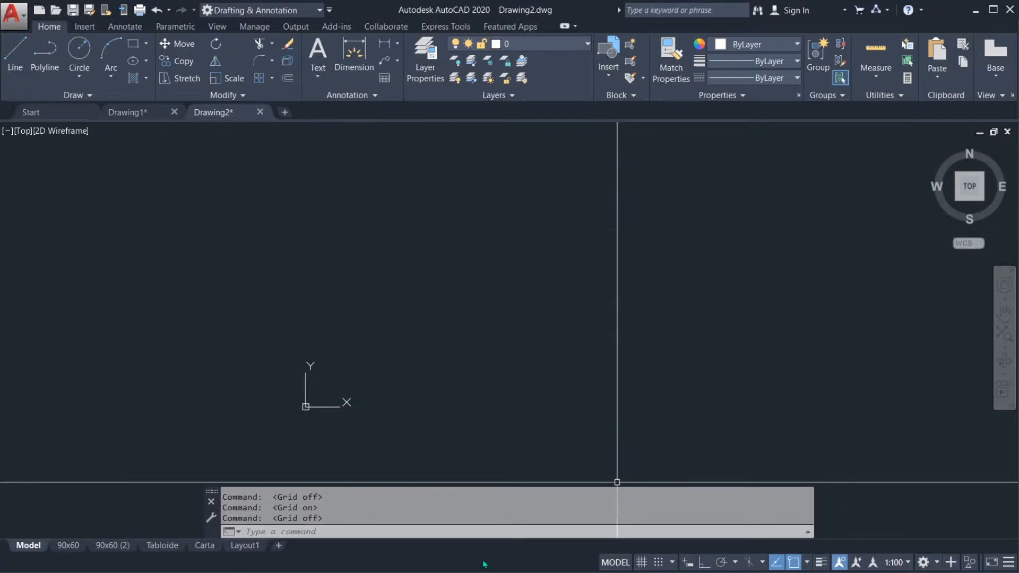
left_click(641, 564)
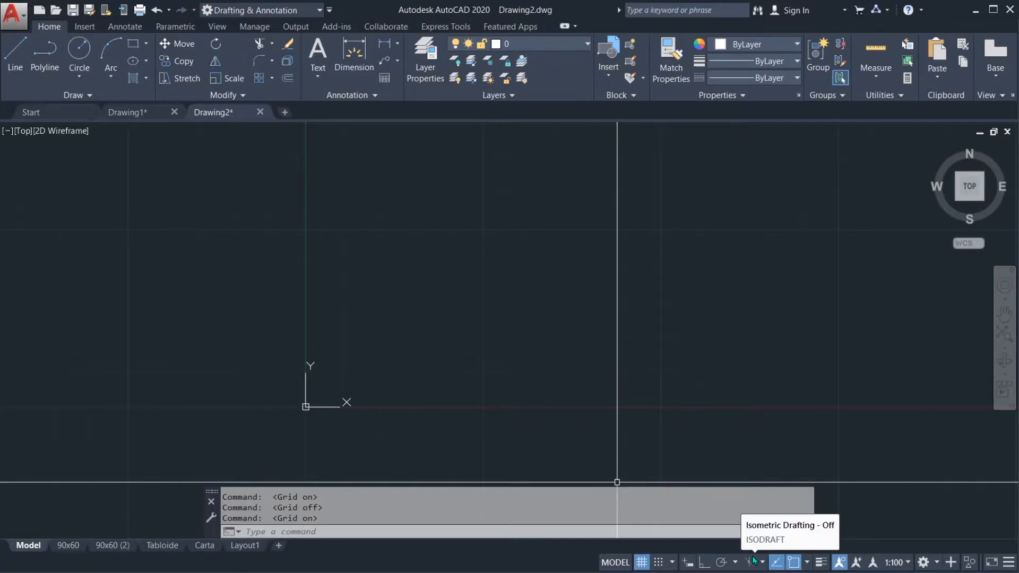
Step: Look through the list of available status bar tools twice and close it without changing any entry
left_click(1009, 563)
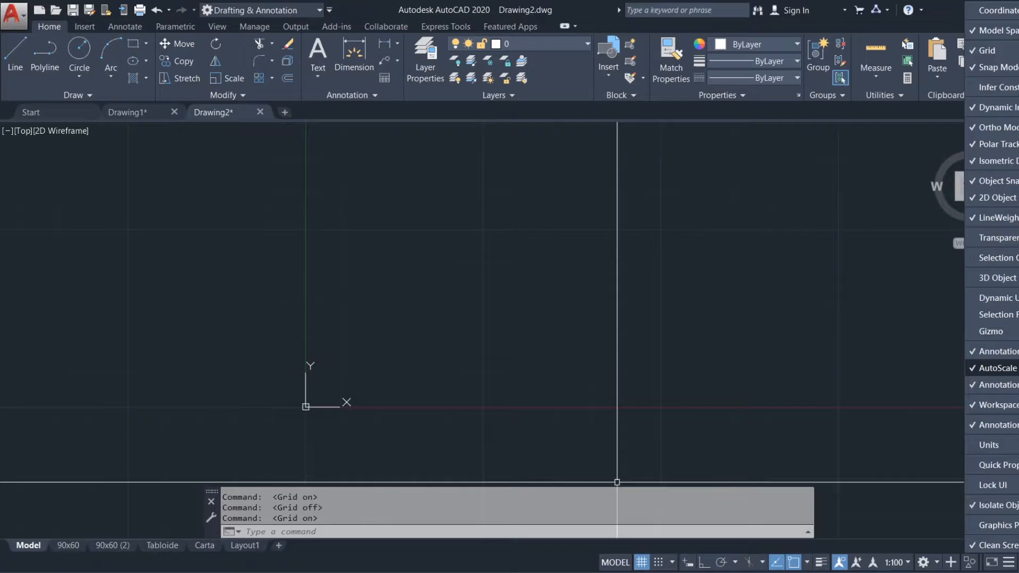
left_click(803, 297)
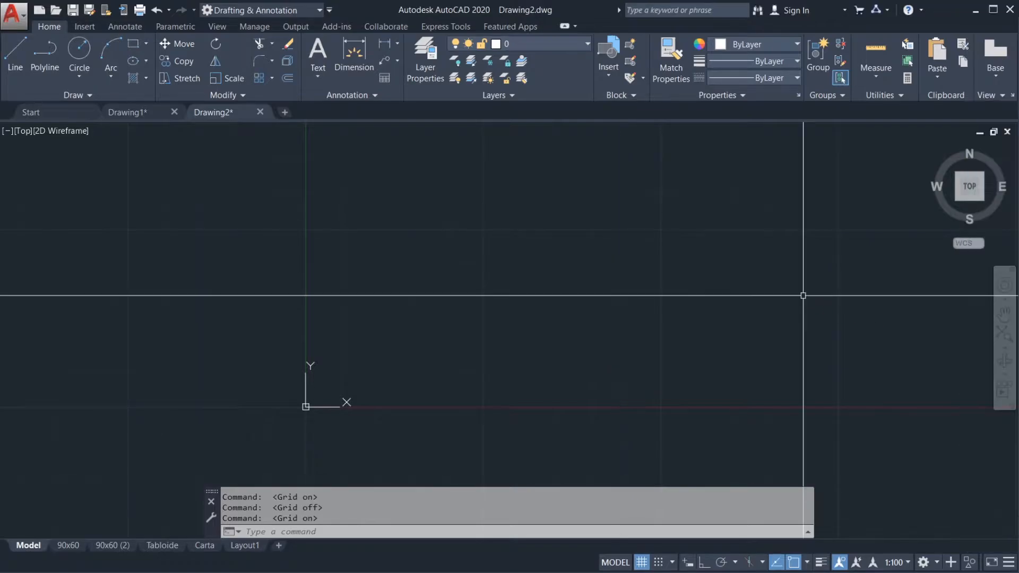
left_click(1009, 563)
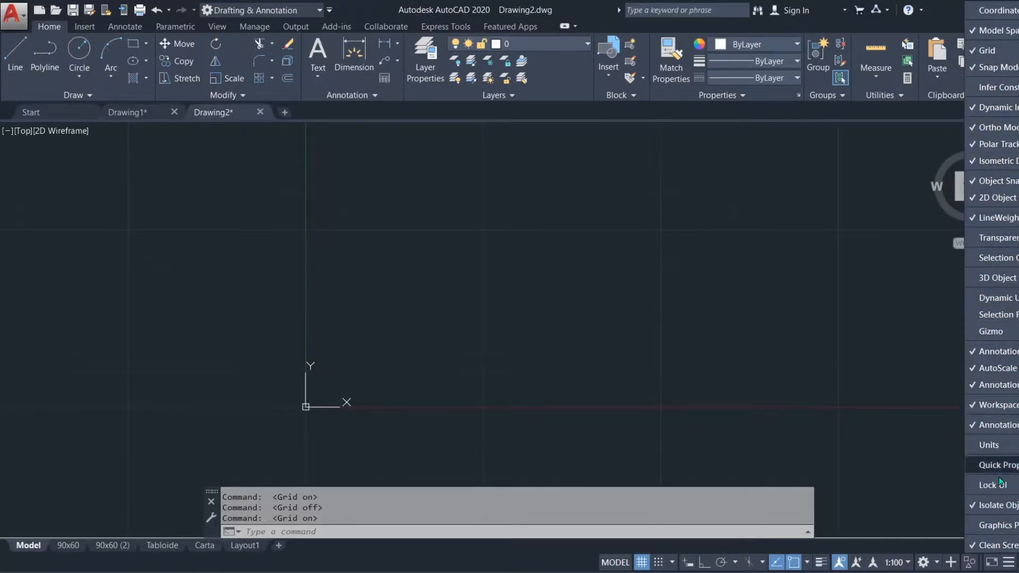
left_click(1008, 562)
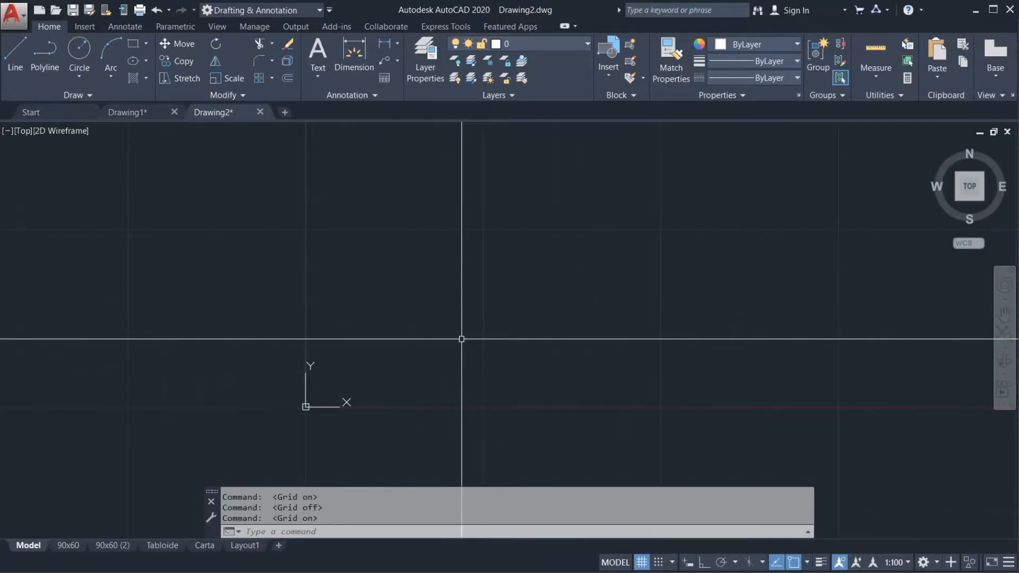
Step: Examine the UCS icon, the origin and the X and Y axes against the grid at several zoom levels
middle_click_drag(497, 342, 514, 341)
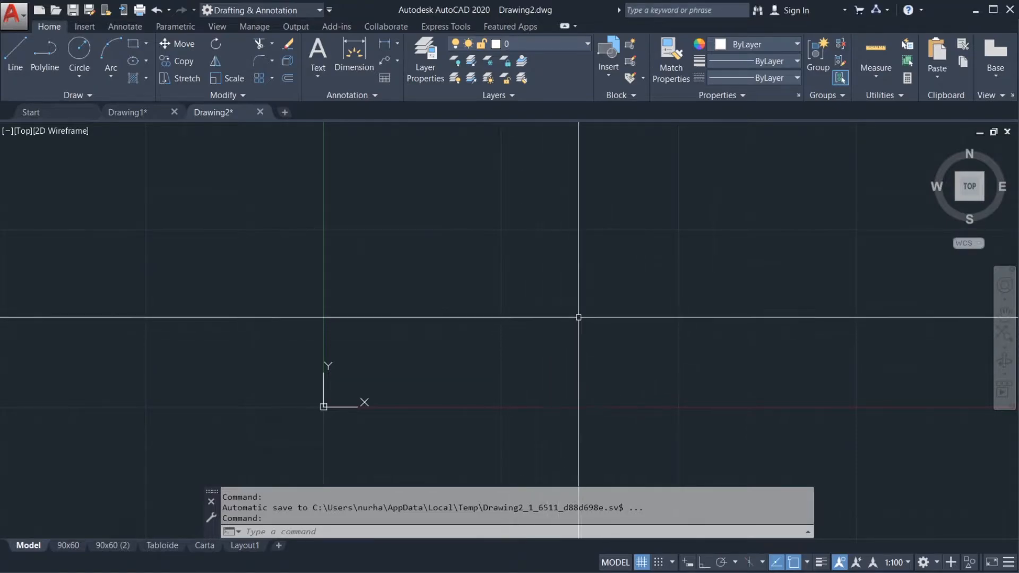
mouse_move(562, 314)
middle_mouse_down()
mouse_move(543, 323)
mouse_move(566, 314)
middle_mouse_up()
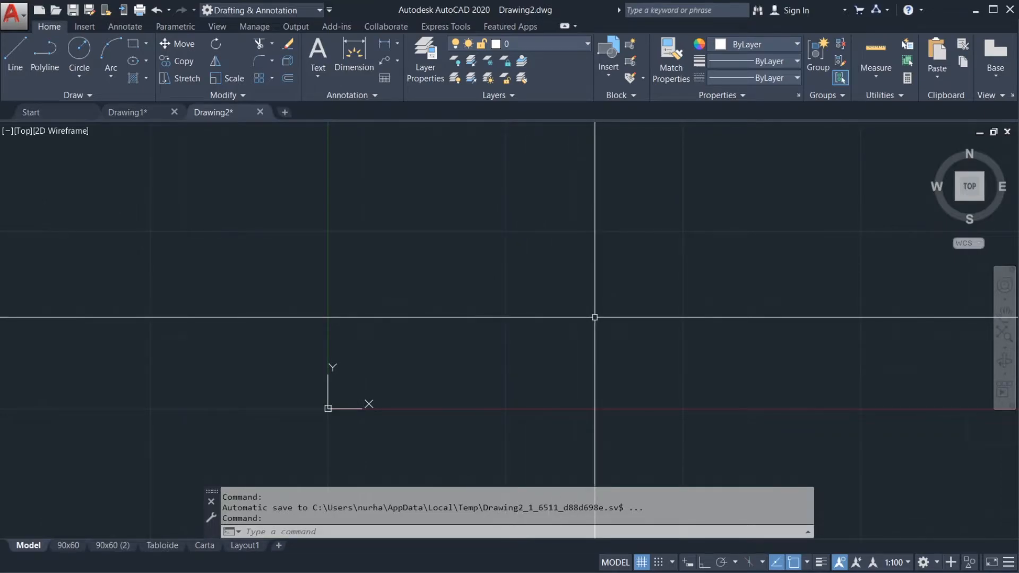
scroll(595, 318, "down", 2)
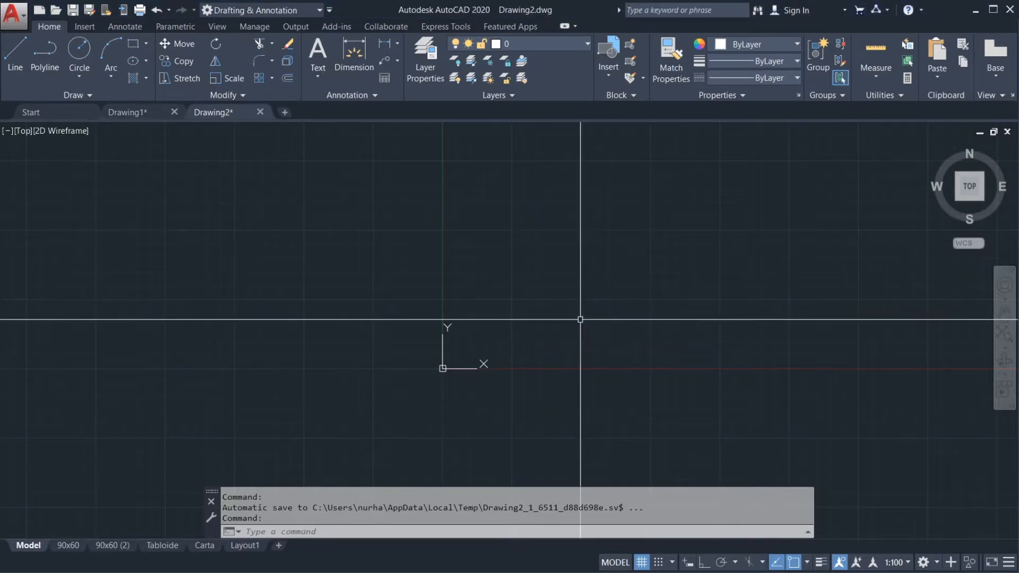
middle_click_drag(602, 304, 447, 309)
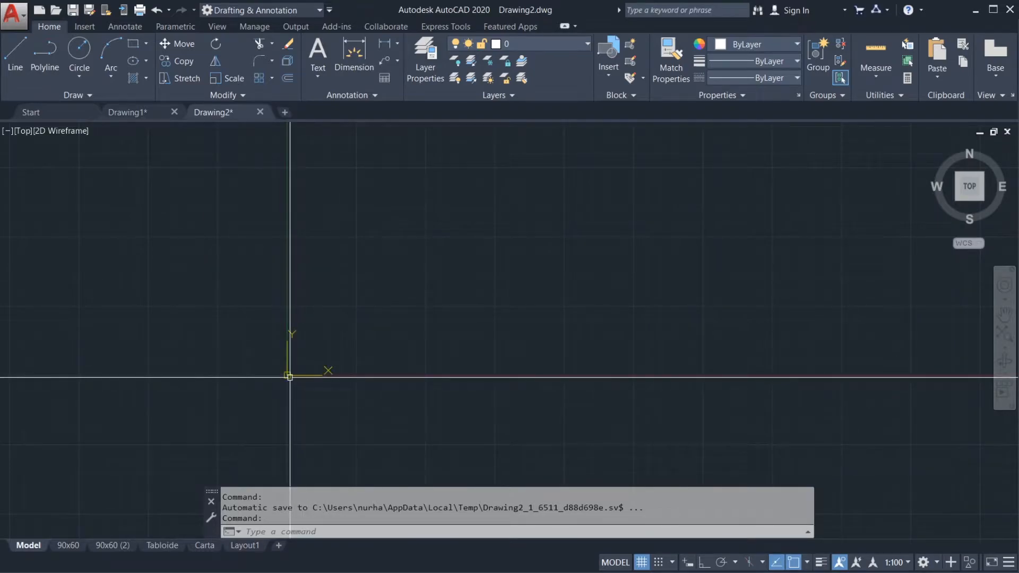
scroll(300, 363, "up", 5)
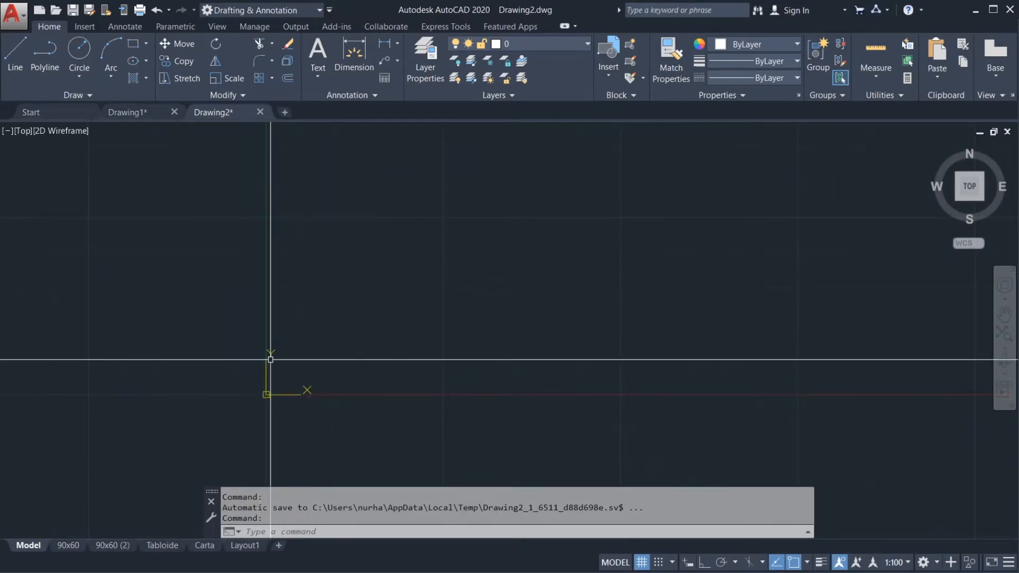
mouse_move(387, 343)
middle_mouse_down()
mouse_move(462, 340)
mouse_move(423, 336)
middle_mouse_up()
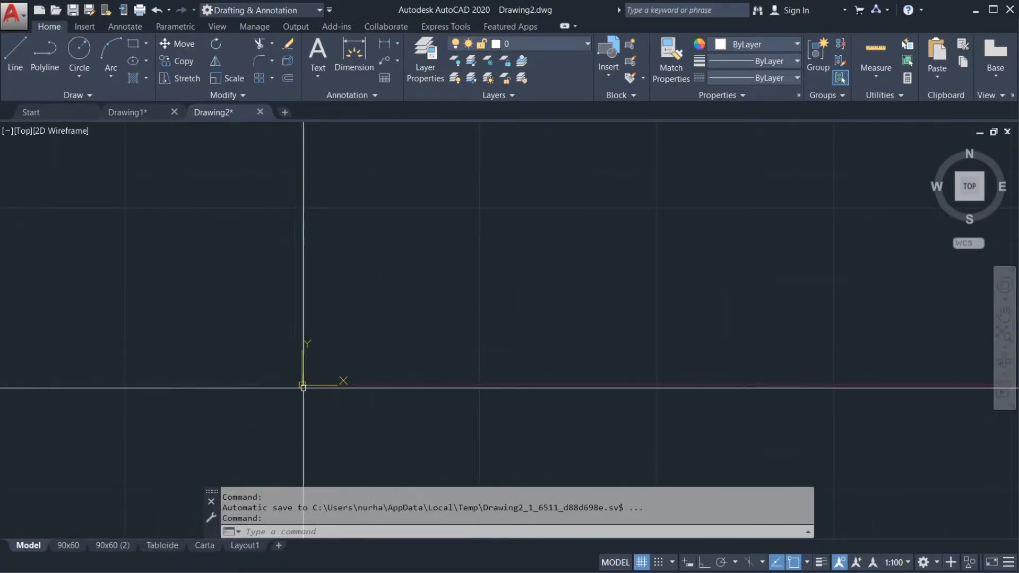
scroll(301, 391, "up", 8)
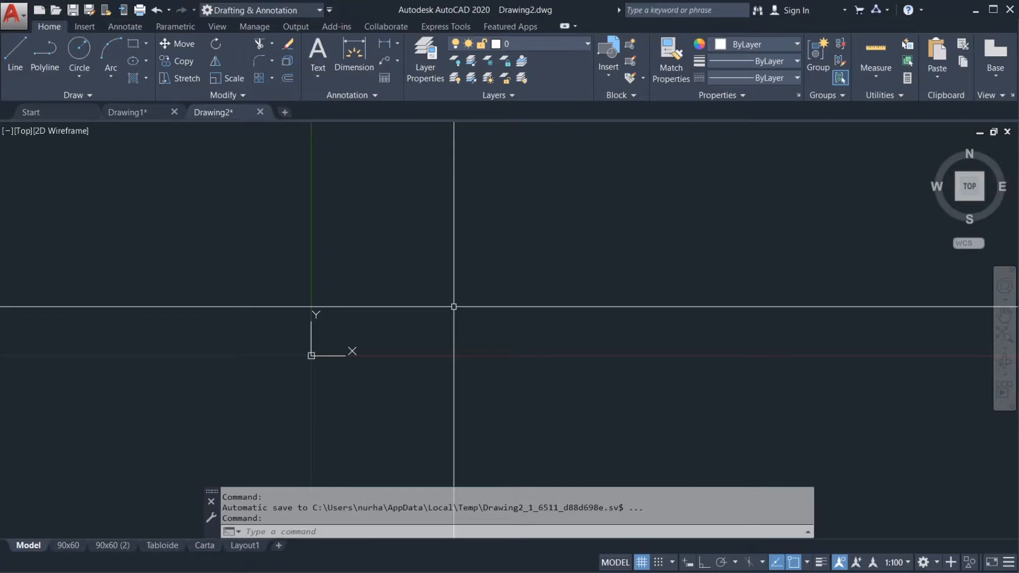
scroll(467, 325, "down", 5)
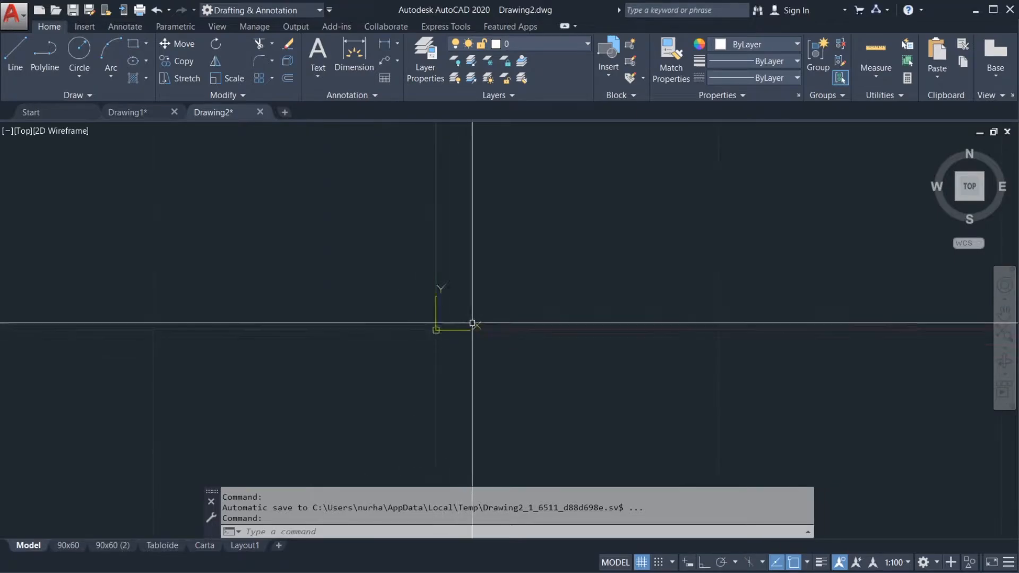
middle_click_drag(502, 295, 399, 364)
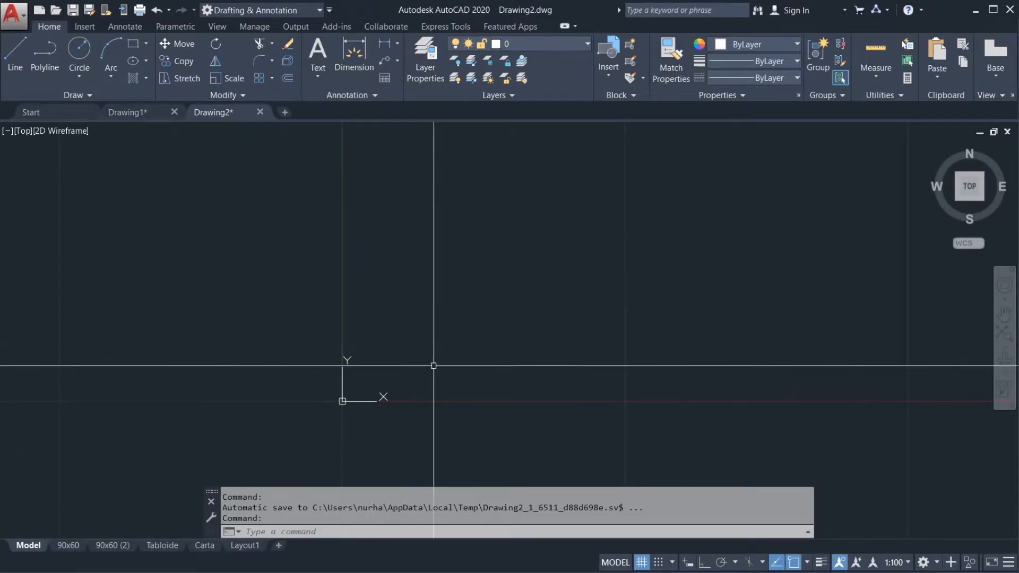
scroll(436, 366, "down", 3)
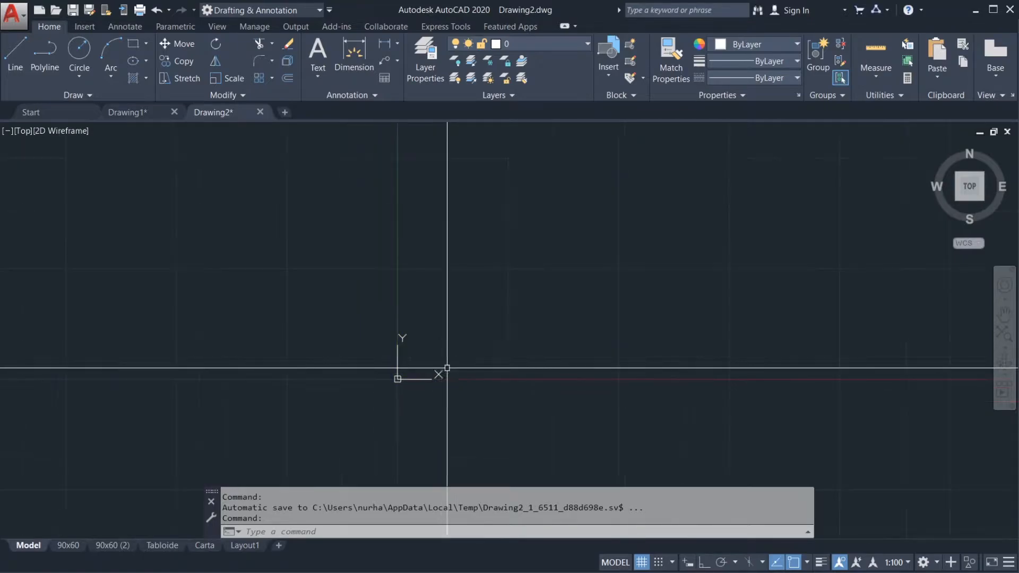
scroll(467, 332, "down", 1)
scroll(519, 305, "down", 1)
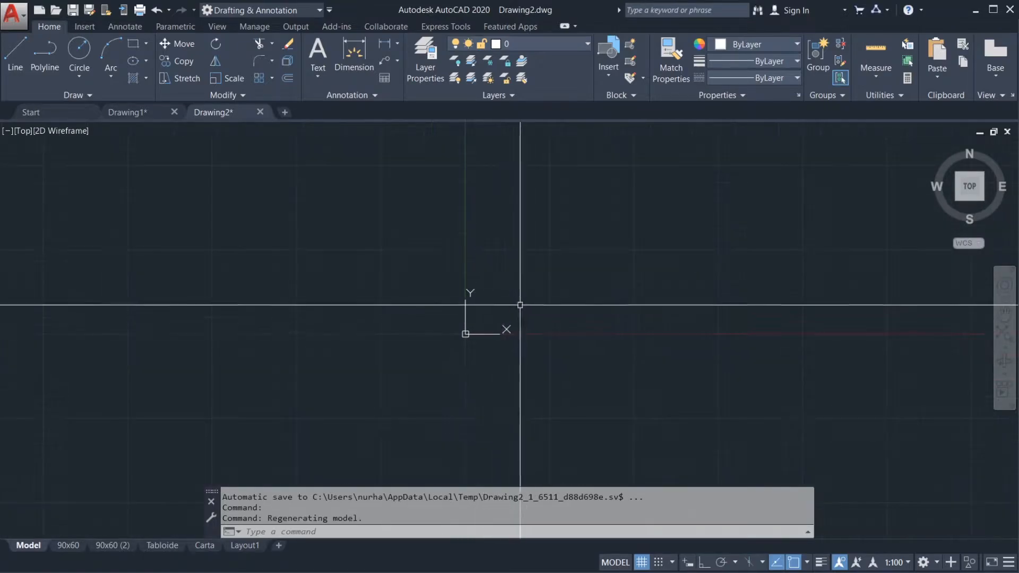
middle_click_drag(512, 299, 367, 358)
scroll(403, 340, "down", 6)
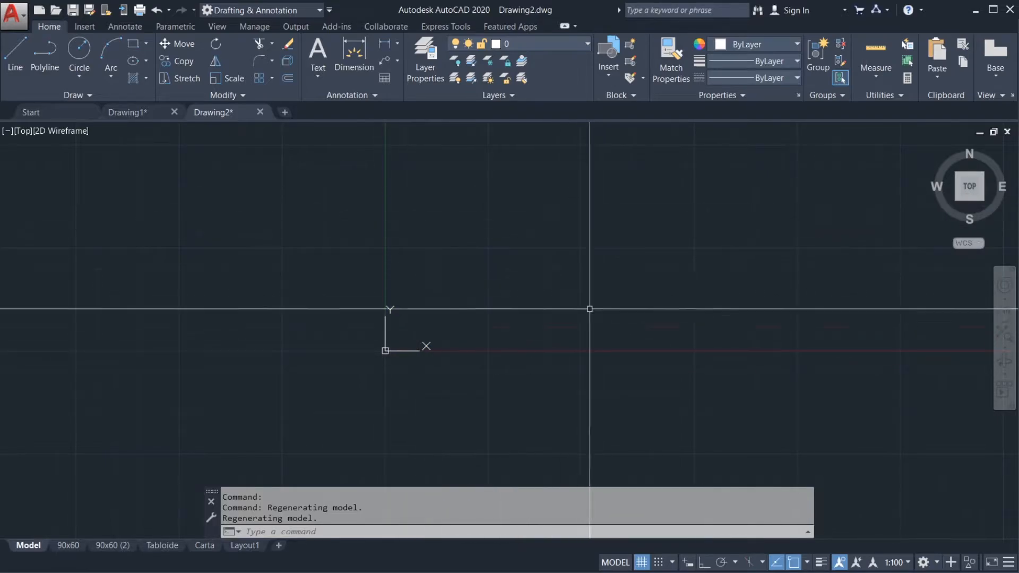
middle_click_drag(419, 347, 403, 405)
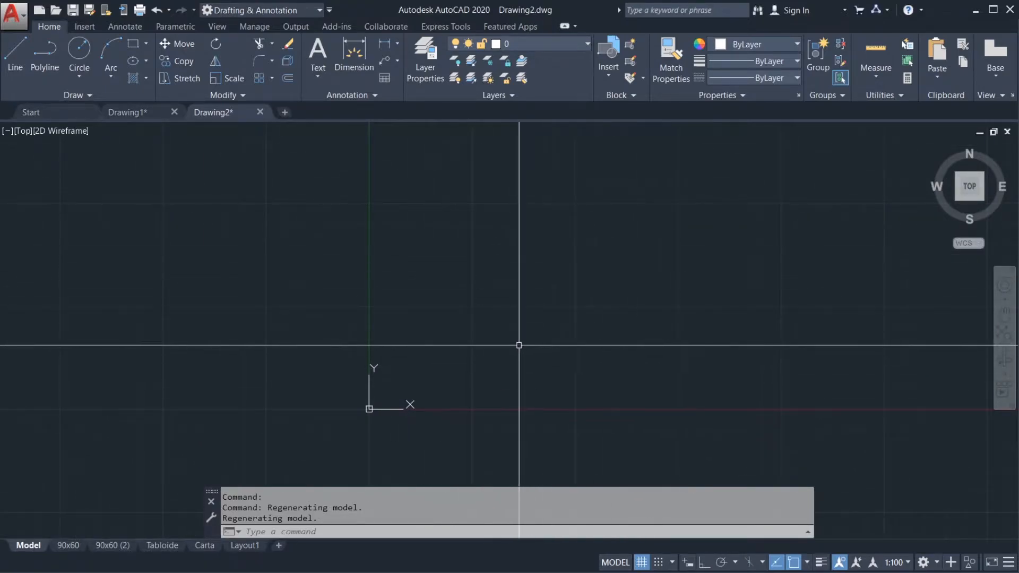
Step: Inspect the empty model space and its grid around the origin at different magnifications
mouse_move(483, 356)
middle_mouse_down()
mouse_move(394, 349)
mouse_move(365, 373)
mouse_move(412, 335)
middle_mouse_up()
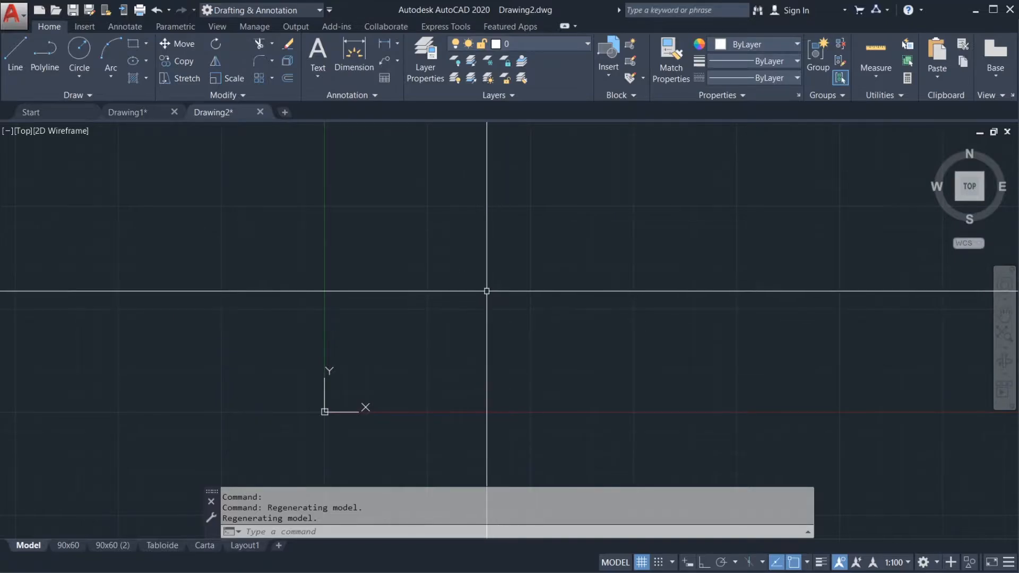
scroll(489, 335, "down", 3)
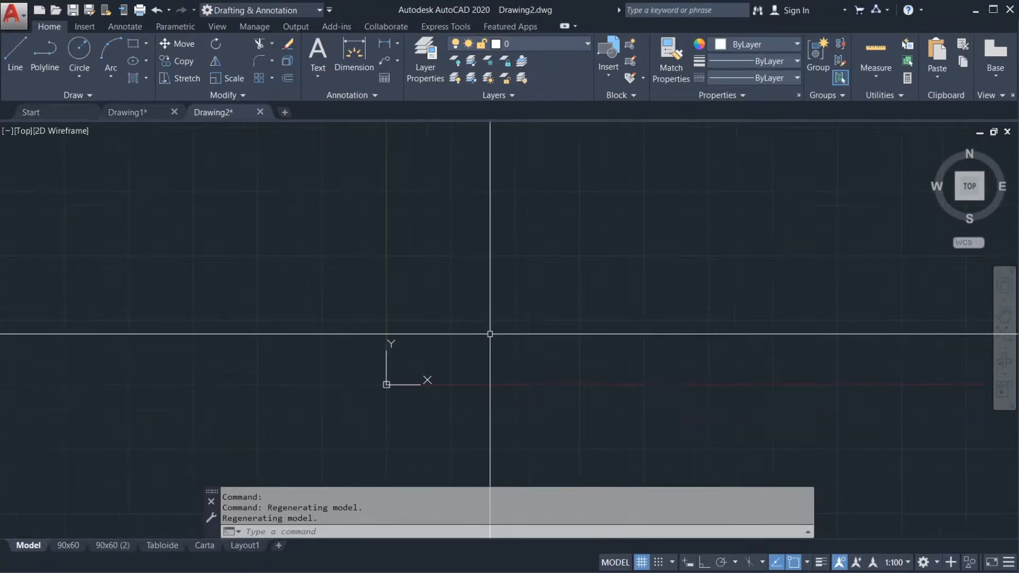
scroll(455, 353, "down", 2)
scroll(493, 321, "up", 8)
scroll(480, 341, "down", 6)
middle_click_drag(439, 359, 477, 304)
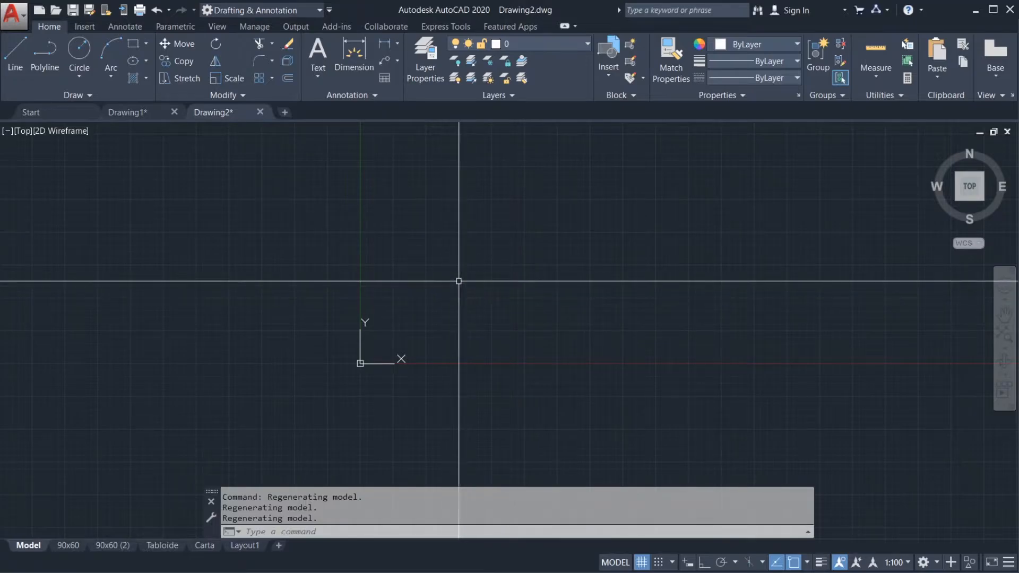
middle_click_drag(449, 282, 434, 305)
mouse_move(453, 264)
middle_mouse_down()
mouse_move(444, 307)
mouse_move(448, 268)
mouse_move(437, 296)
mouse_move(446, 270)
mouse_move(432, 269)
mouse_move(510, 273)
mouse_move(236, 276)
mouse_move(585, 266)
mouse_move(273, 234)
mouse_move(642, 272)
mouse_move(260, 278)
mouse_move(594, 264)
mouse_move(237, 264)
mouse_move(751, 273)
middle_mouse_up()
middle_click_drag(324, 267, 548, 255)
scroll(404, 251, "up", 2)
middle_click_drag(428, 277, 373, 253)
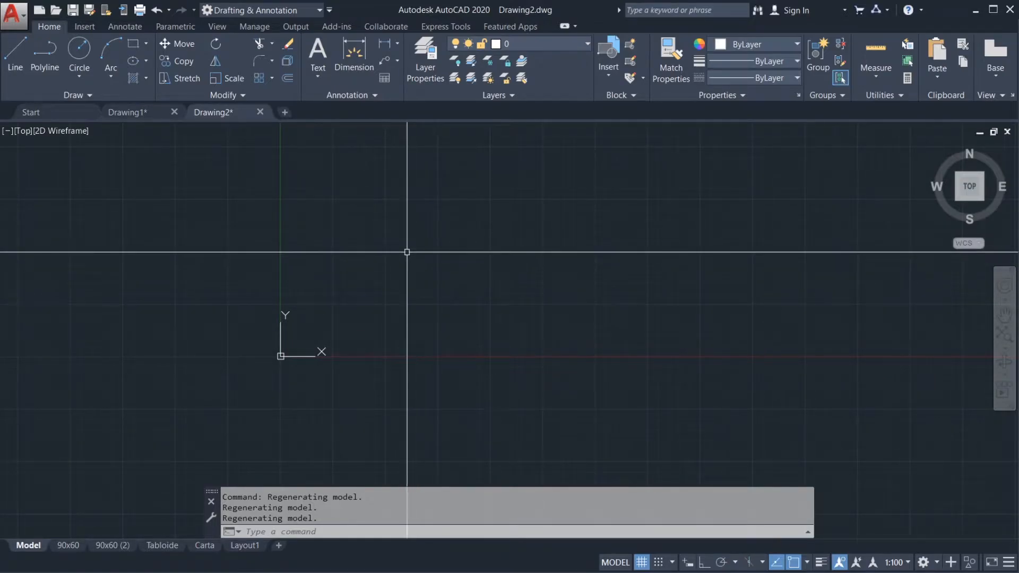
left_click(411, 290)
left_click(372, 271)
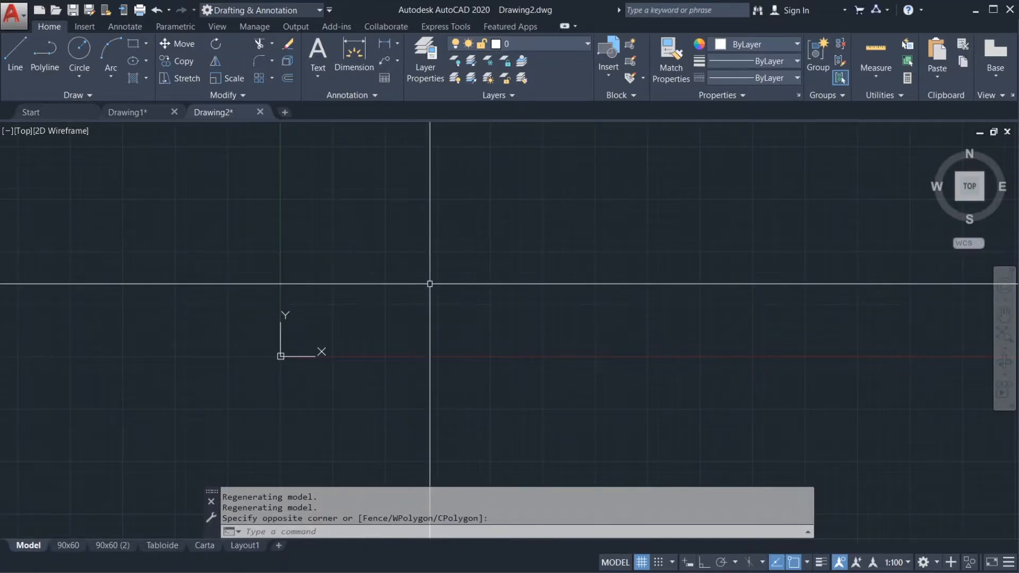
key("Return")
key("Escape")
key("Escape")
key("Escape")
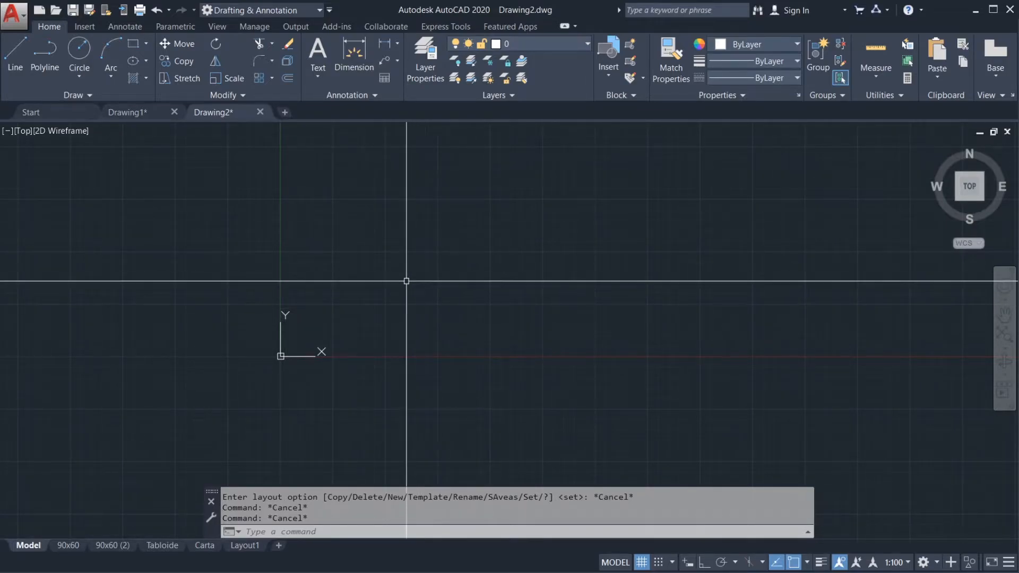
middle_click_drag(419, 290, 461, 303)
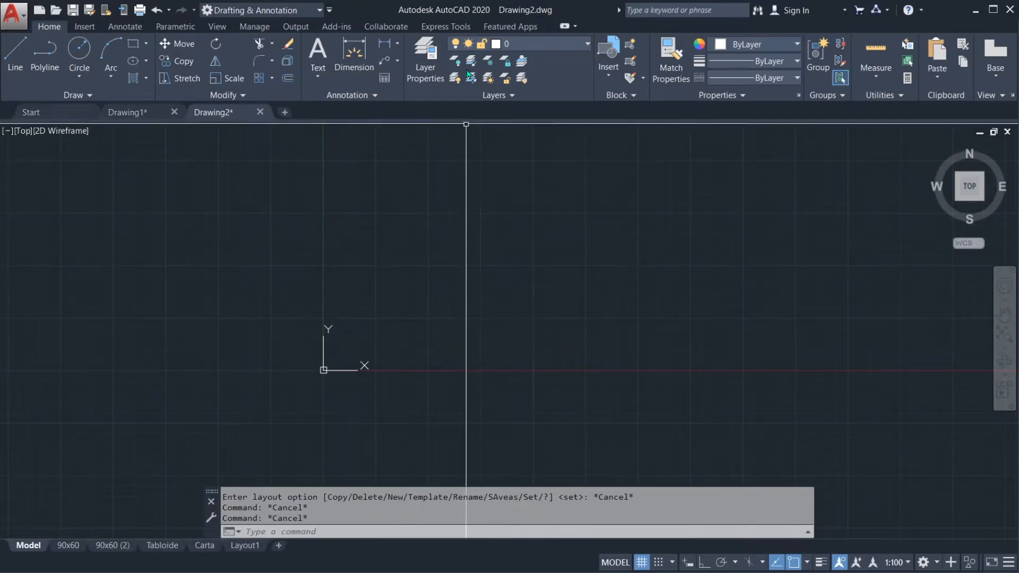
middle_click_drag(479, 264, 483, 302)
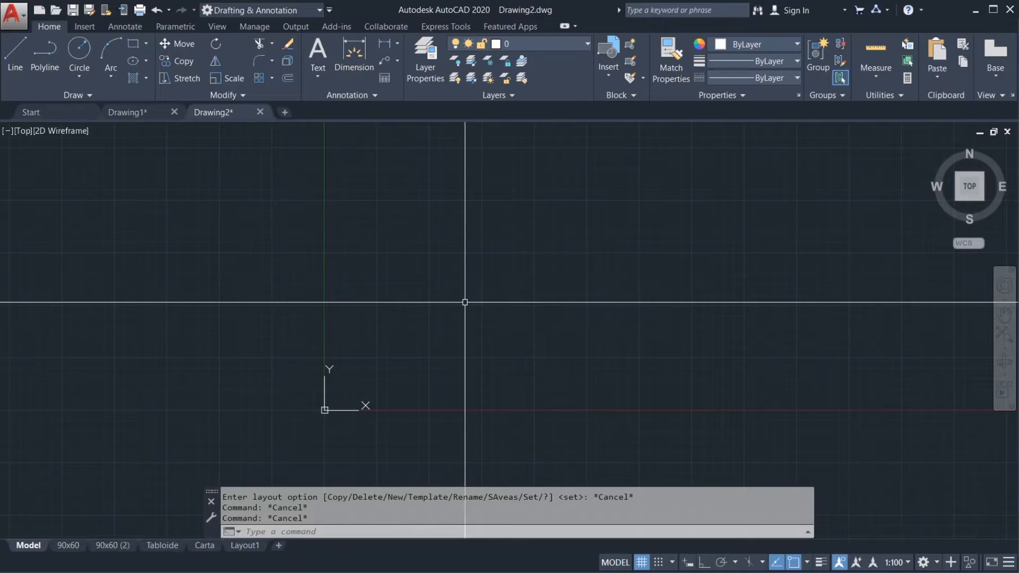
middle_click_drag(470, 312, 492, 301)
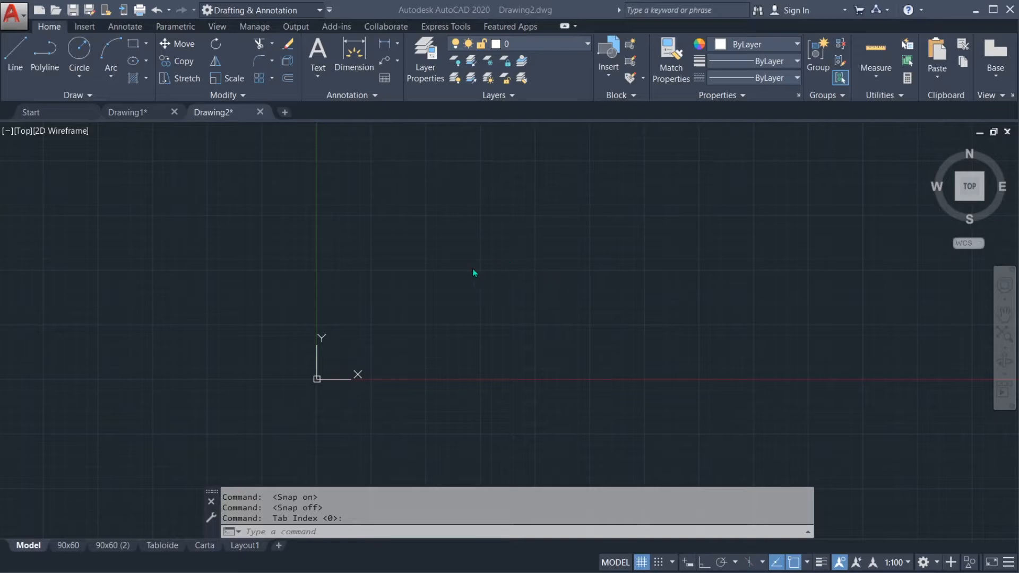
left_click(477, 276)
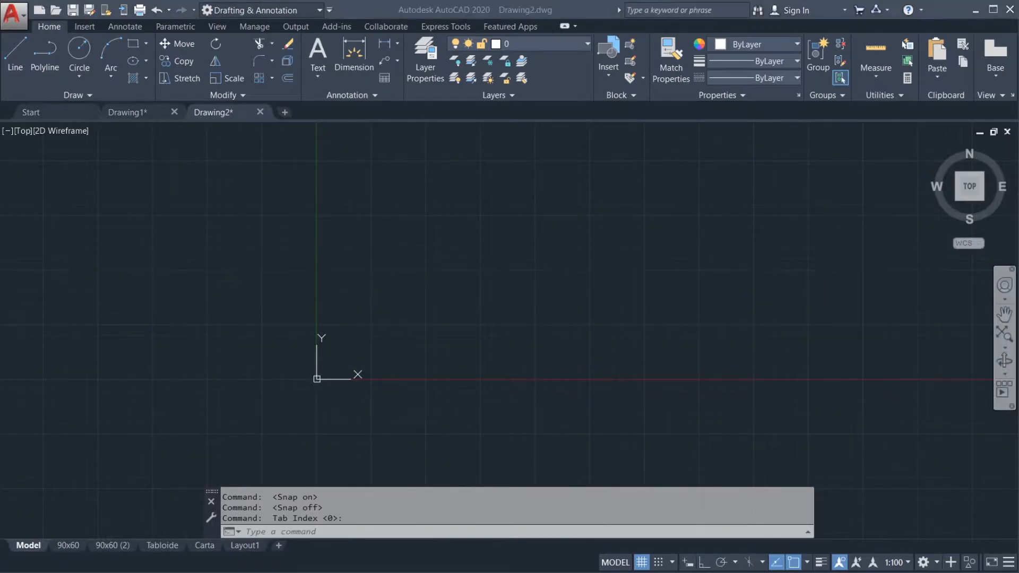
middle_click_drag(391, 246, 364, 243)
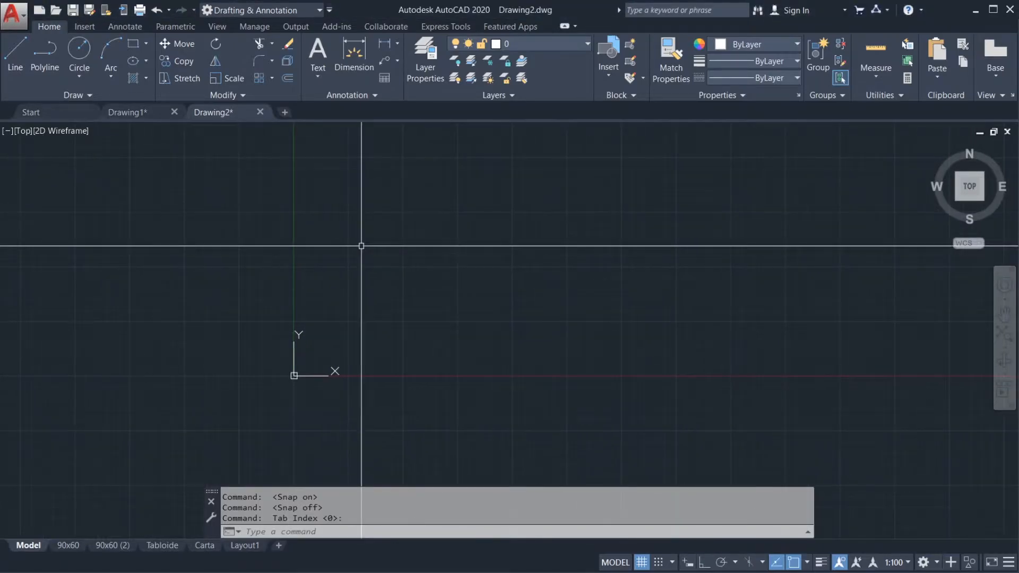
Step: Look at the Save and Save As options of the application menu and close it without choosing any
left_click(23, 17)
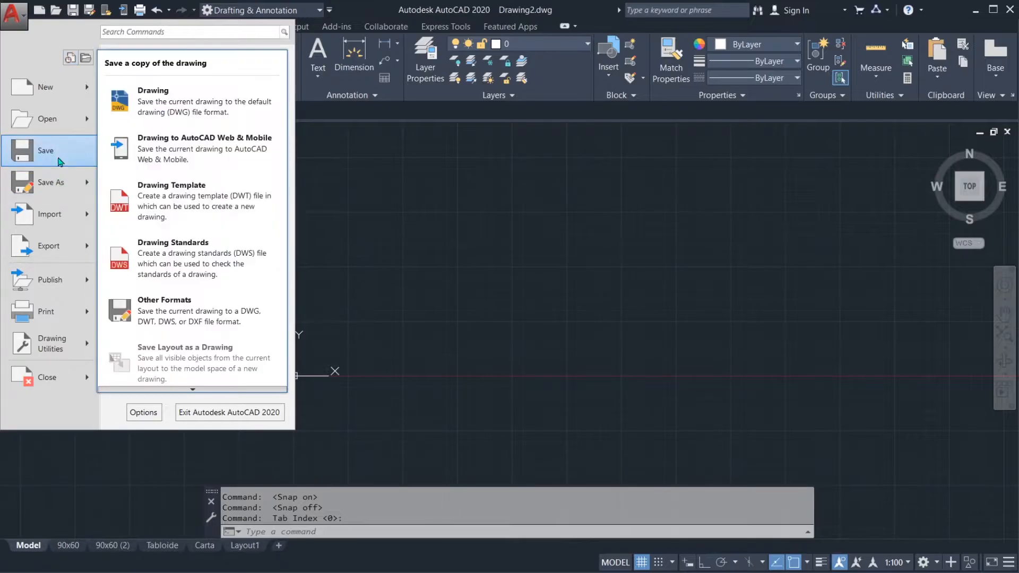
mouse_move(55, 194)
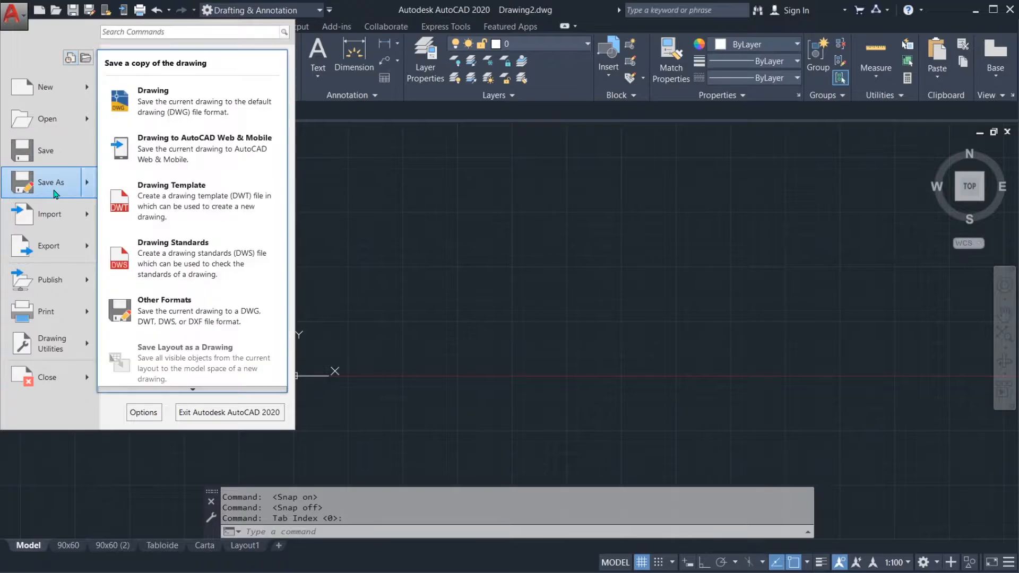
left_click(484, 292)
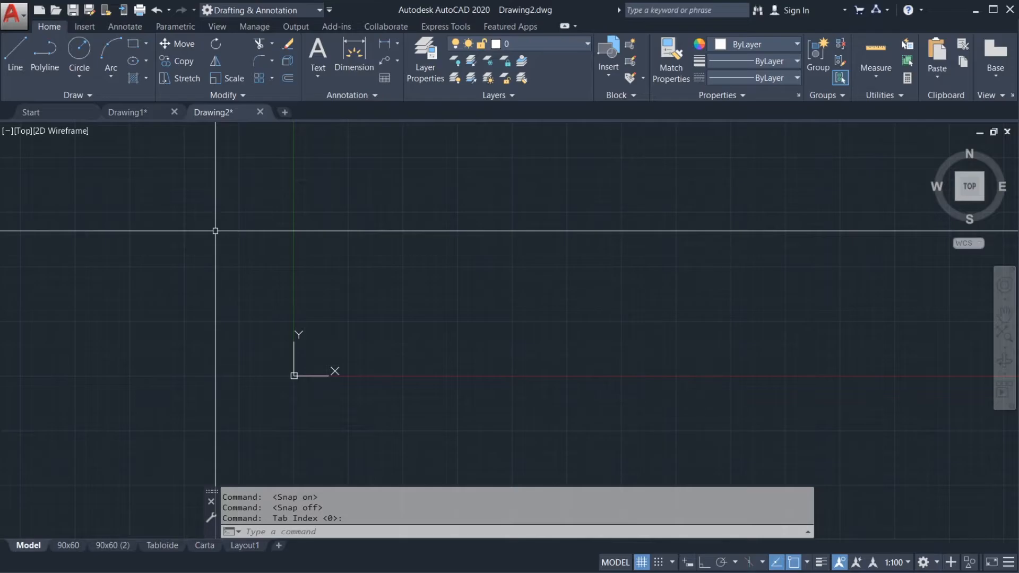
Step: Start saving the drawing with the desktop as destination folder and Drawing2.dwg as the file name
key("ctrl+s")
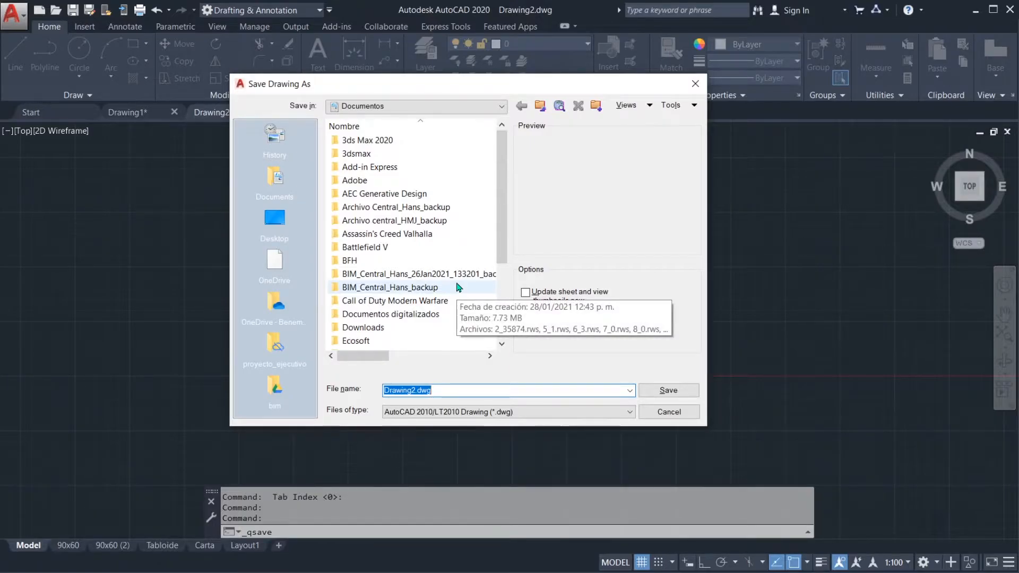
left_click(274, 223)
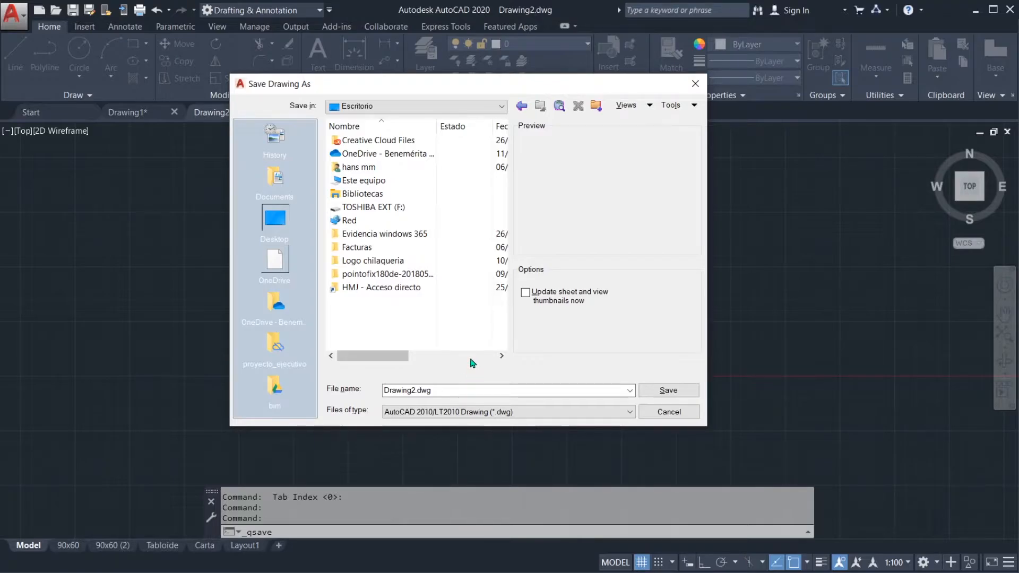
double_click(448, 391)
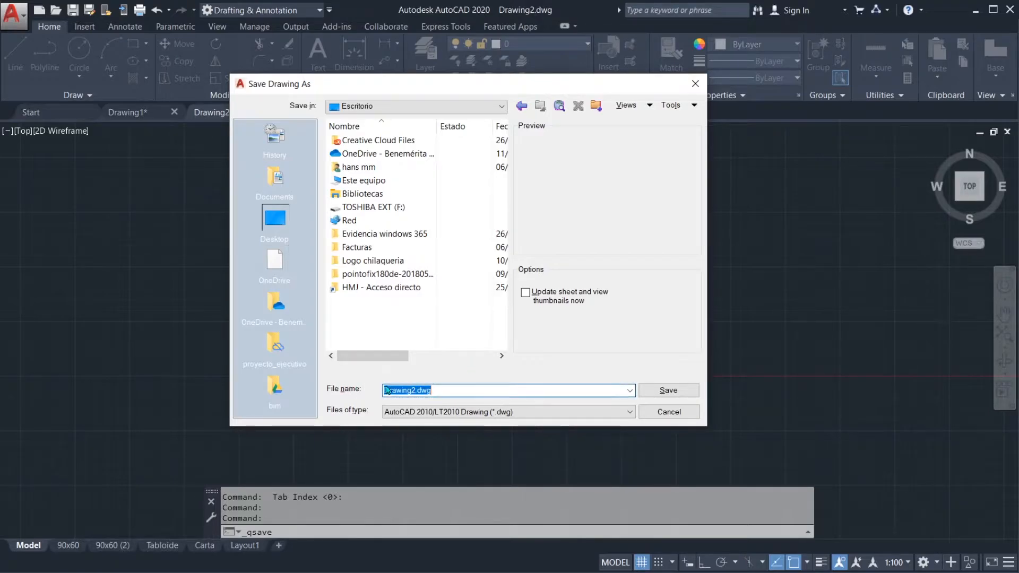
left_click(444, 391)
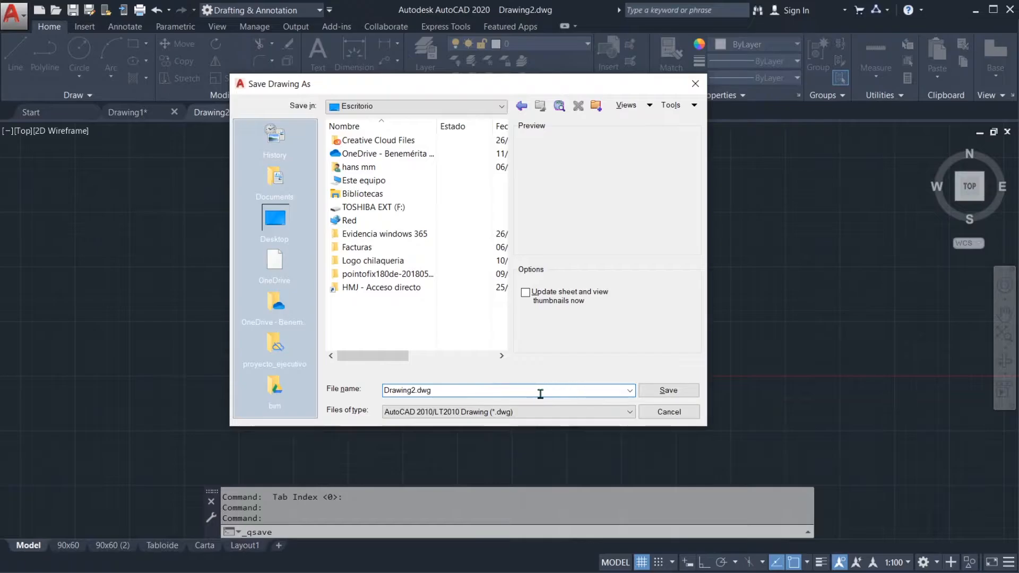
left_click(722, 292)
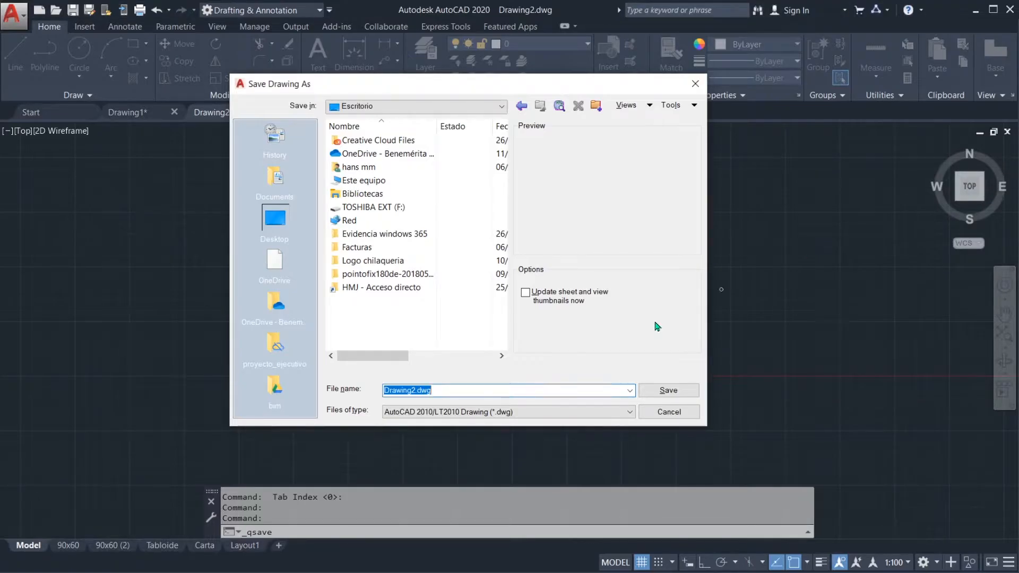
mouse_move(497, 423)
left_mouse_down()
mouse_move(509, 398)
mouse_move(513, 421)
mouse_move(502, 423)
left_mouse_up()
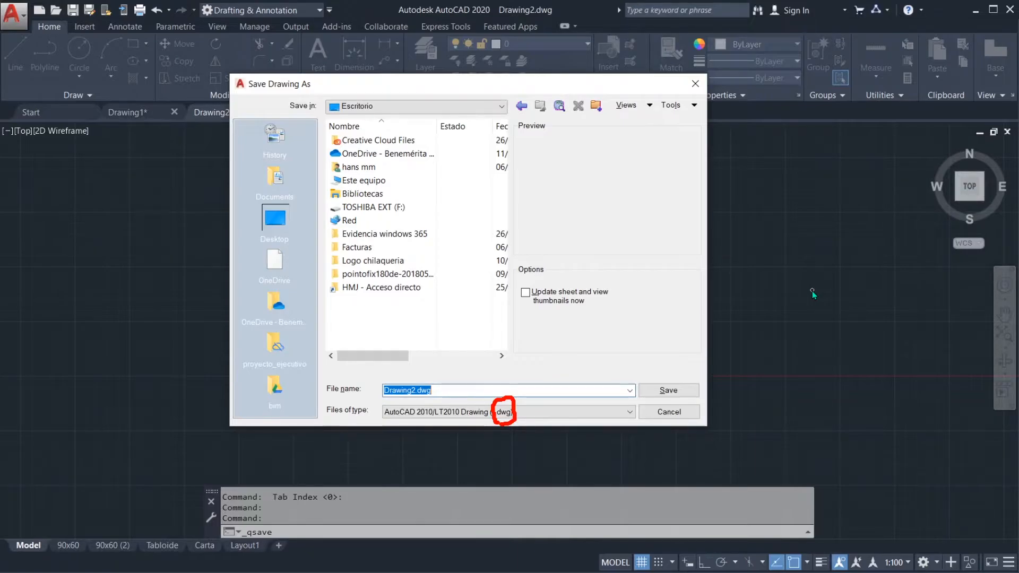
key("Escape")
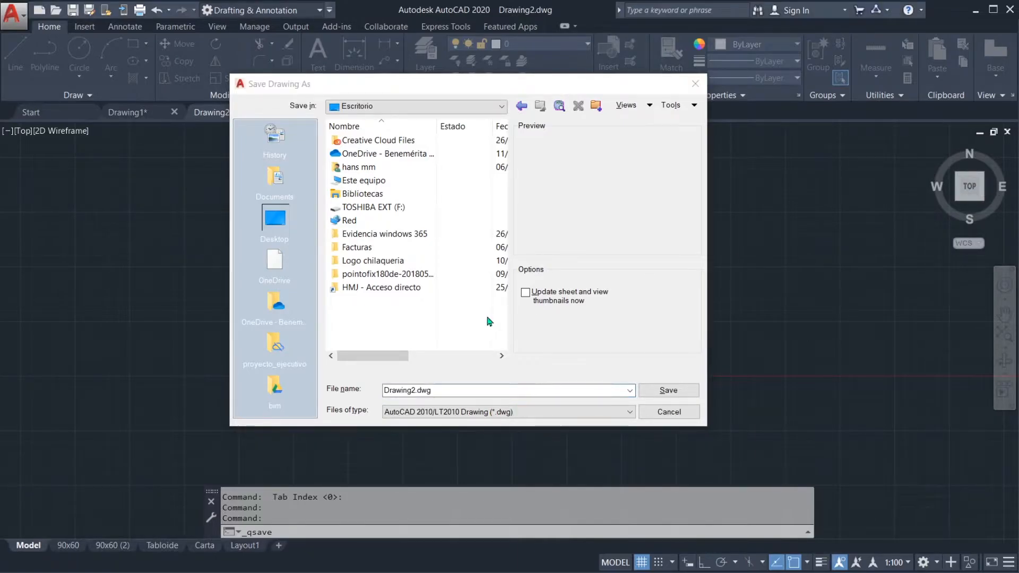
left_click(451, 388)
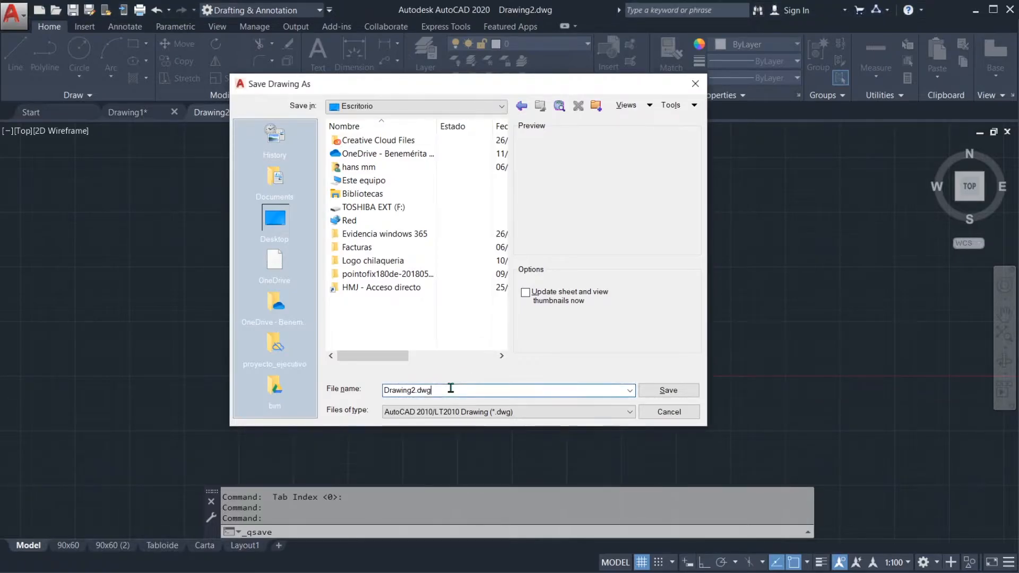
Step: Examine the DWG versions, DWS, DWT and DXF file types offered for saving a drawing
left_click(488, 415)
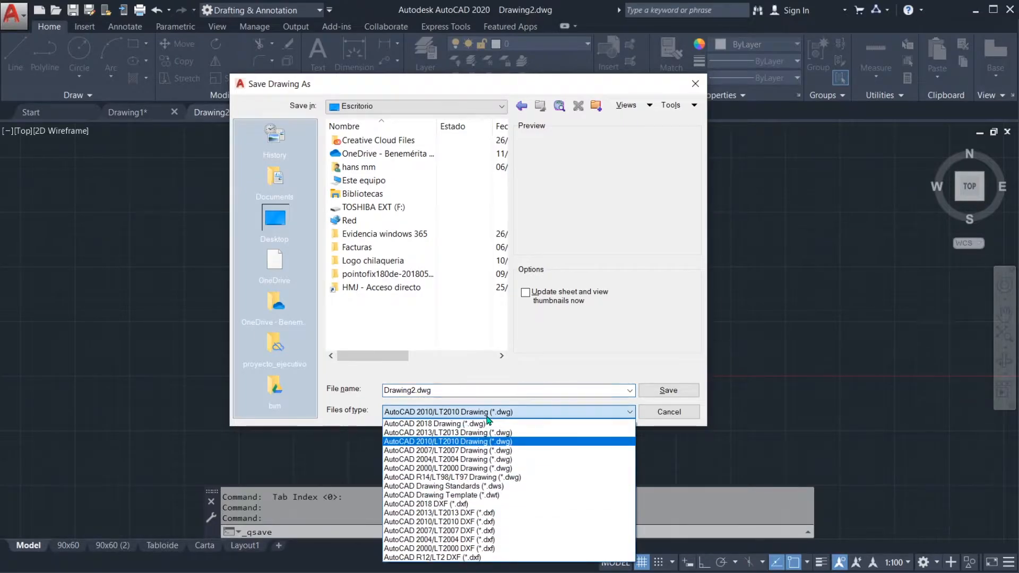
left_click(487, 414)
left_click(482, 413)
left_click(481, 414)
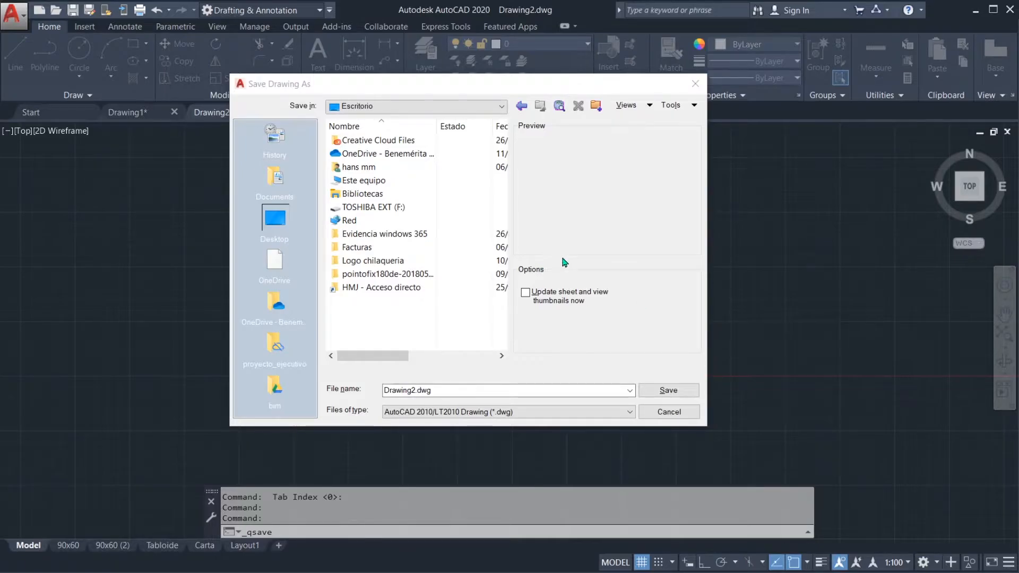
left_click(405, 313)
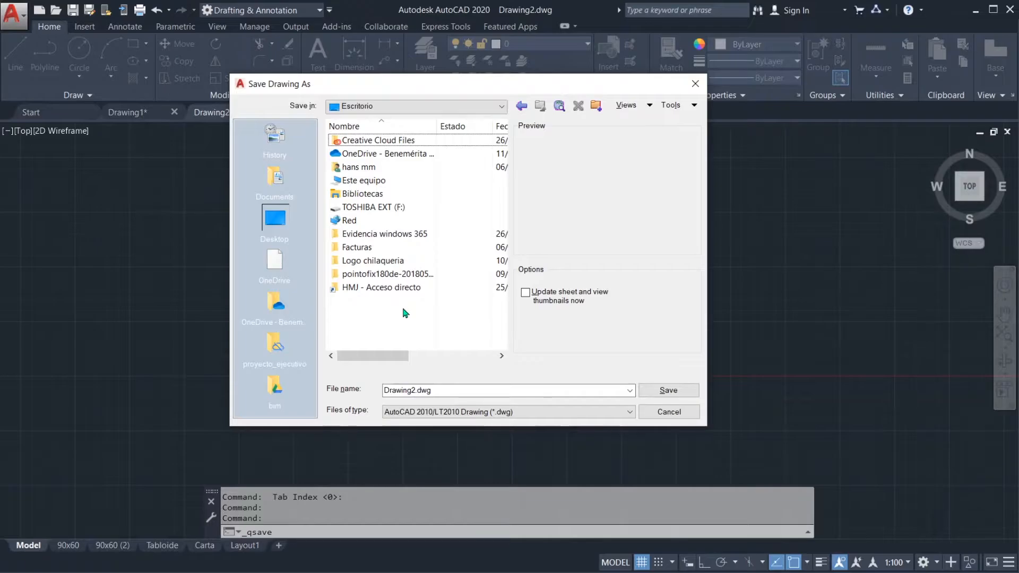
left_click(466, 412)
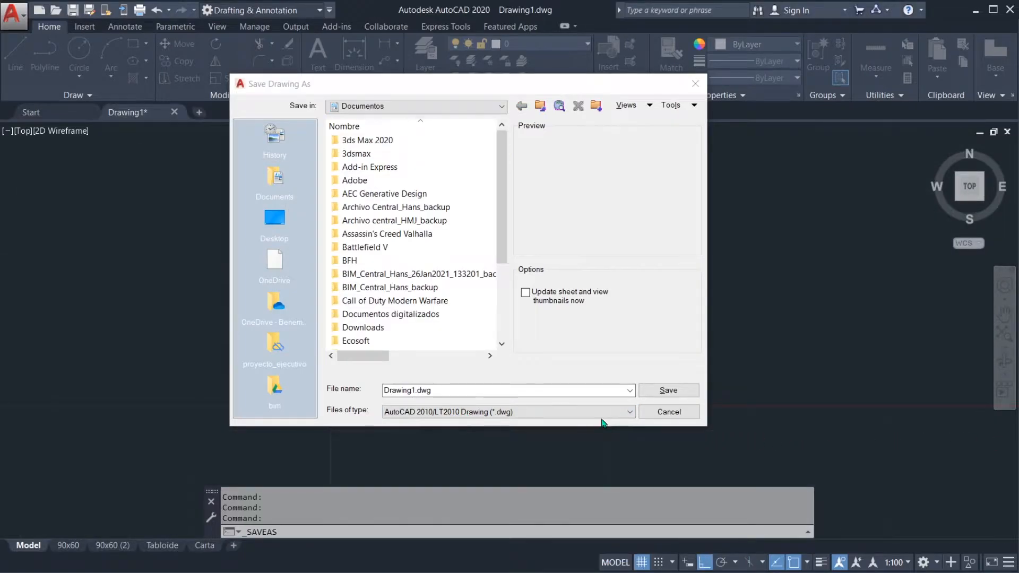
left_click(558, 413)
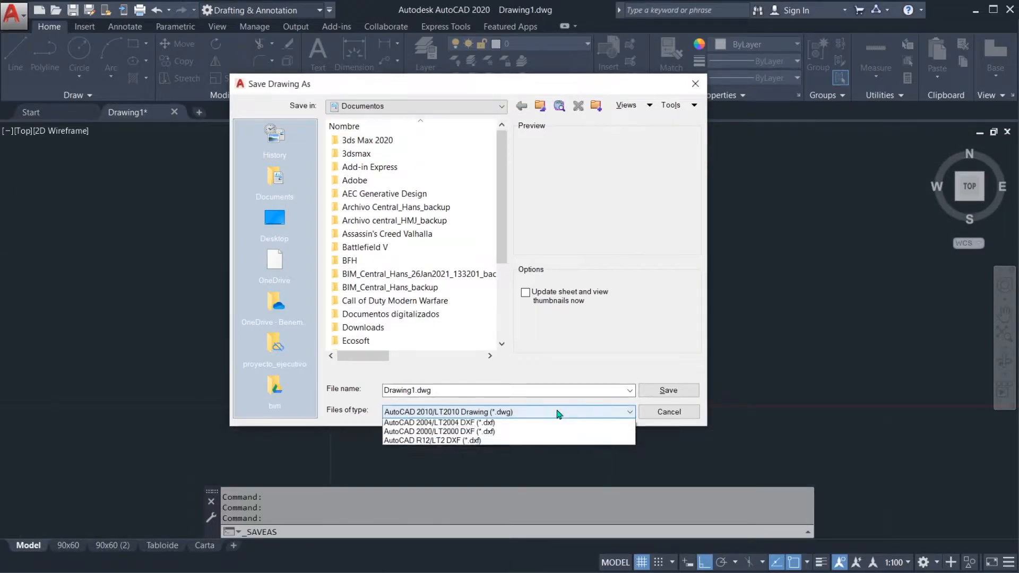
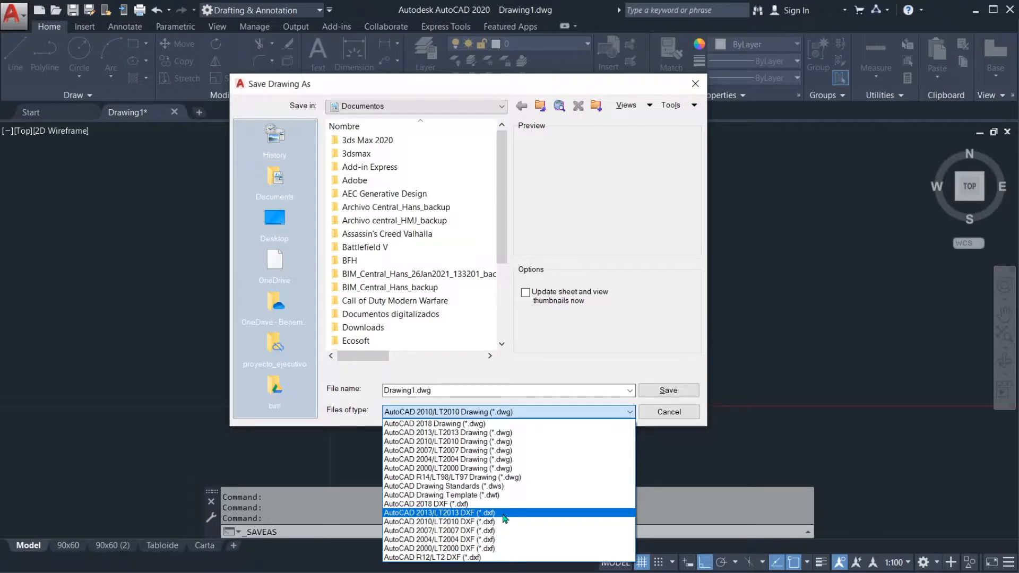
Step: Close the file type list and leave the Save Drawing As dialog without saving the drawing
left_click(752, 404)
key("Escape")
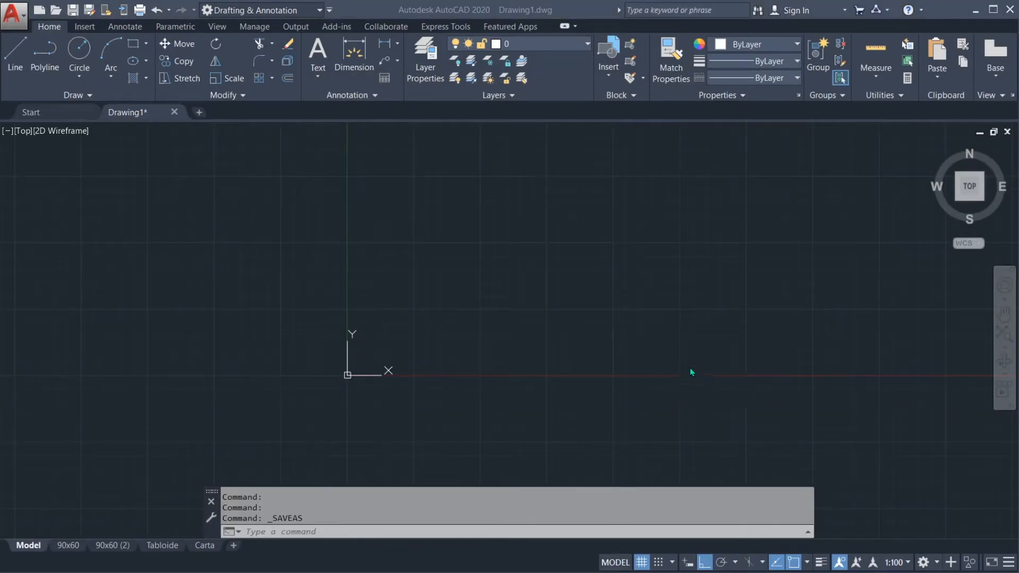
left_click(501, 307)
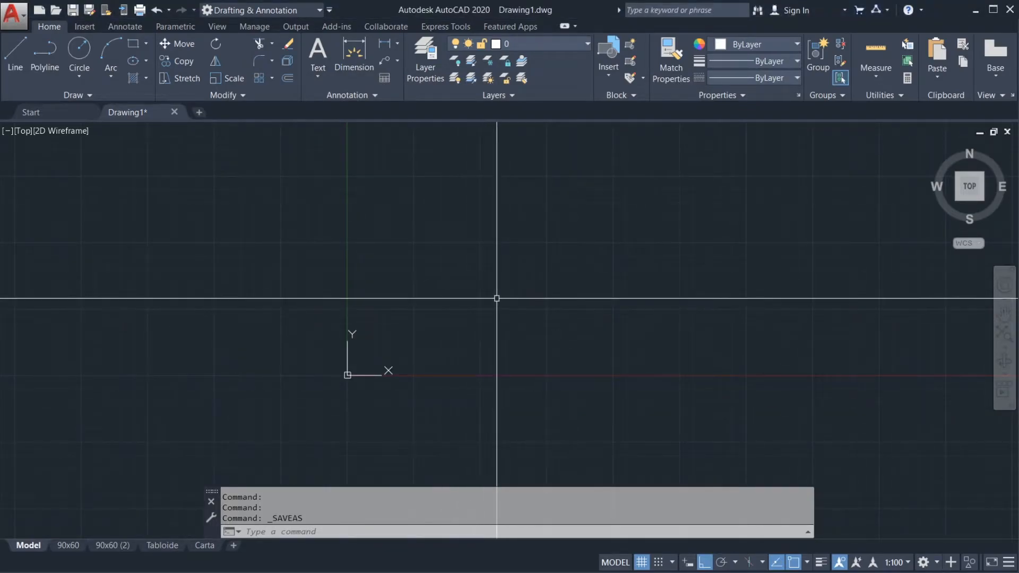
middle_click_drag(470, 291, 409, 317)
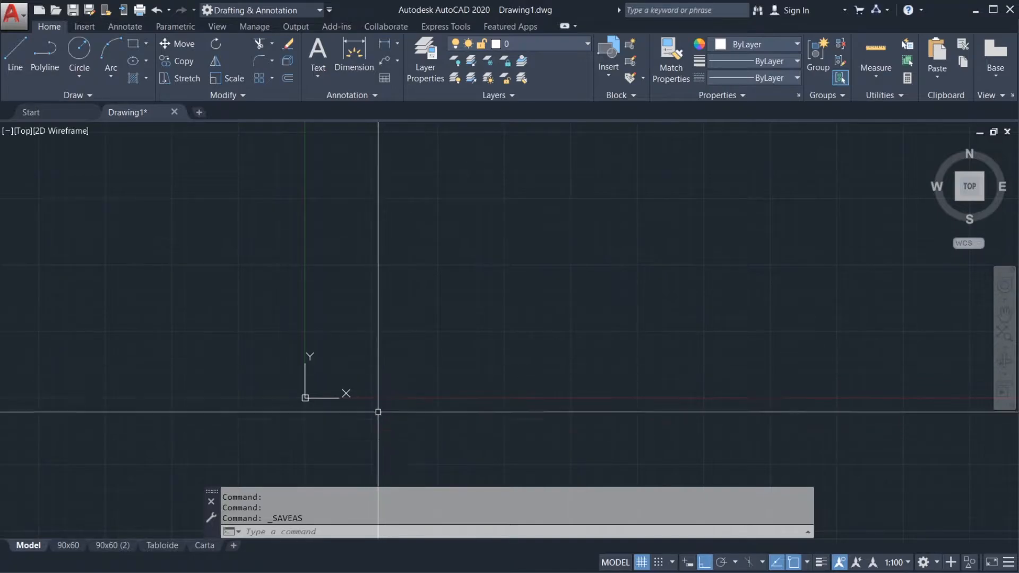
right_click(371, 504)
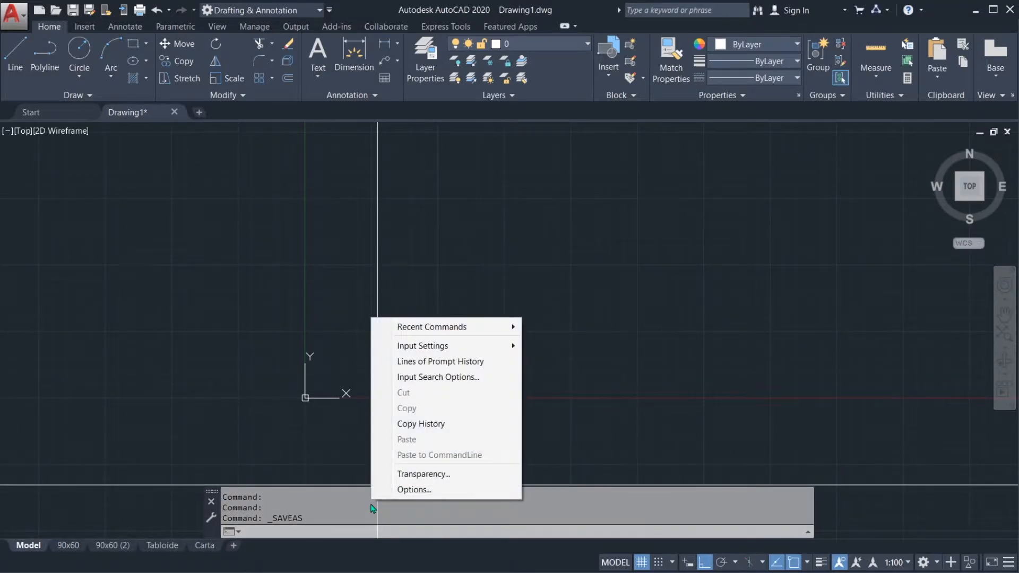
left_click(337, 325)
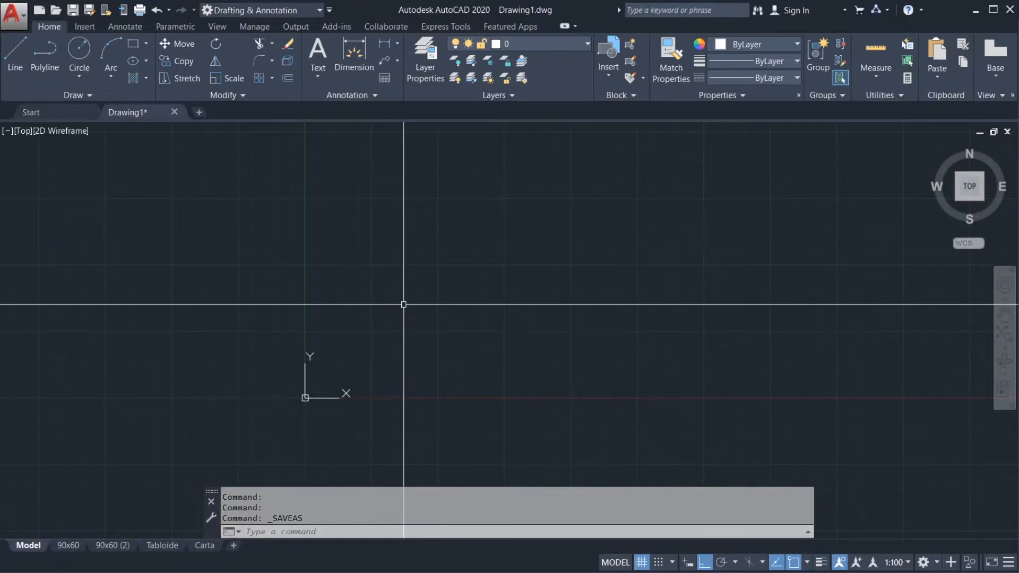
type("OPTIO")
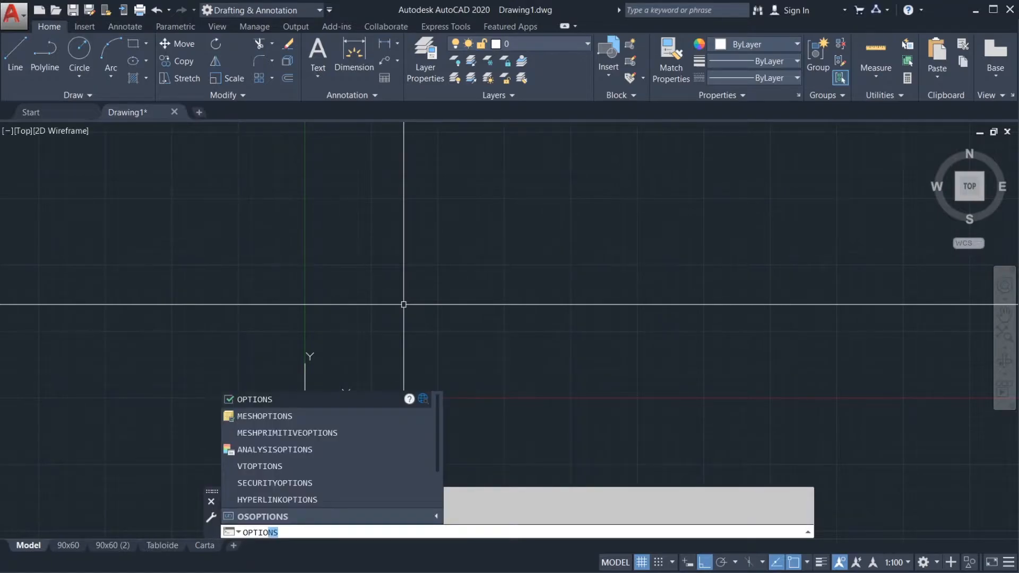
key("Escape")
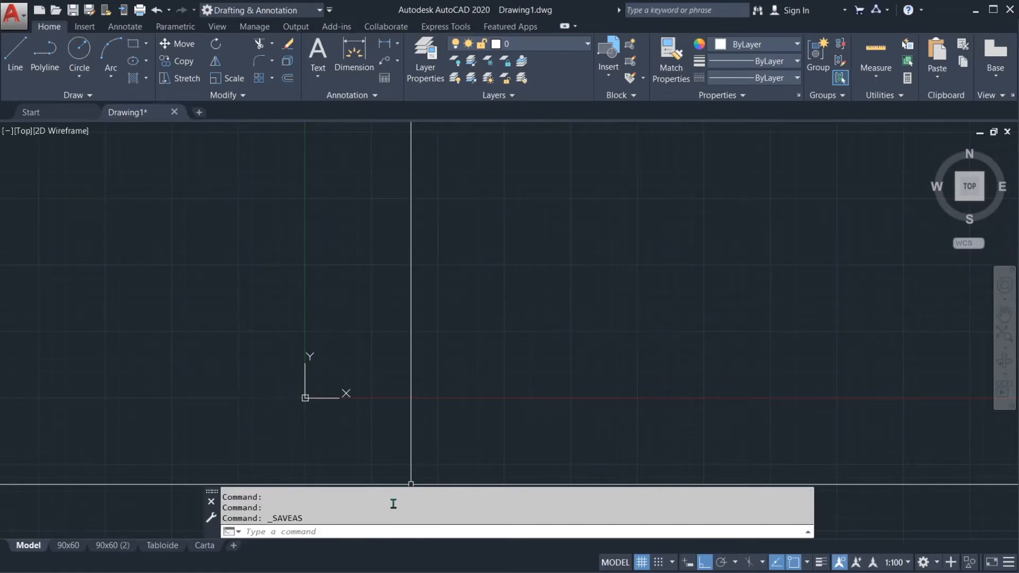
Step: Open the Options dialog and look through the search paths, file names and file locations in the Files settings
right_click(379, 514)
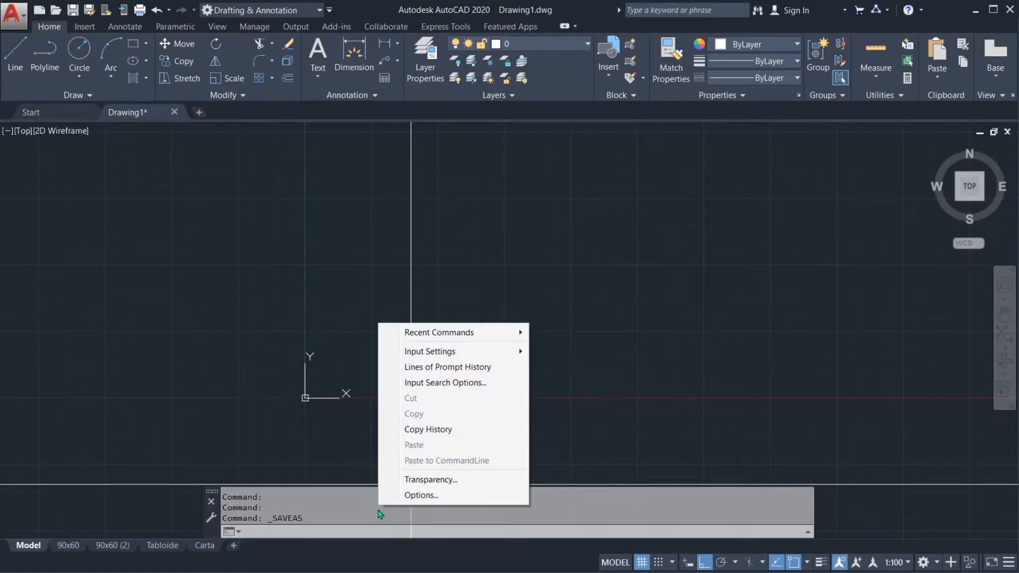
left_click(421, 496)
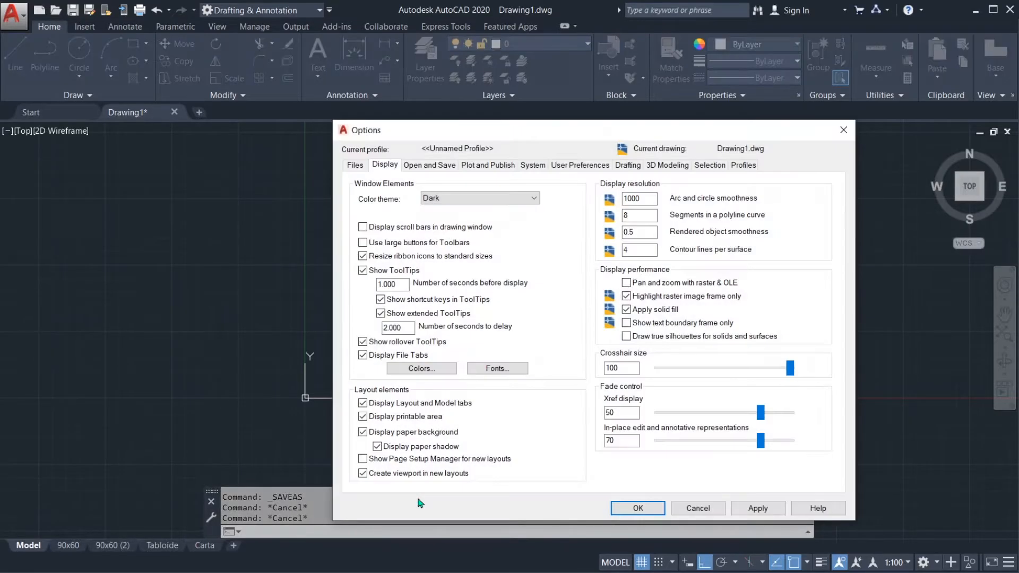
left_click_drag(622, 130, 519, 111)
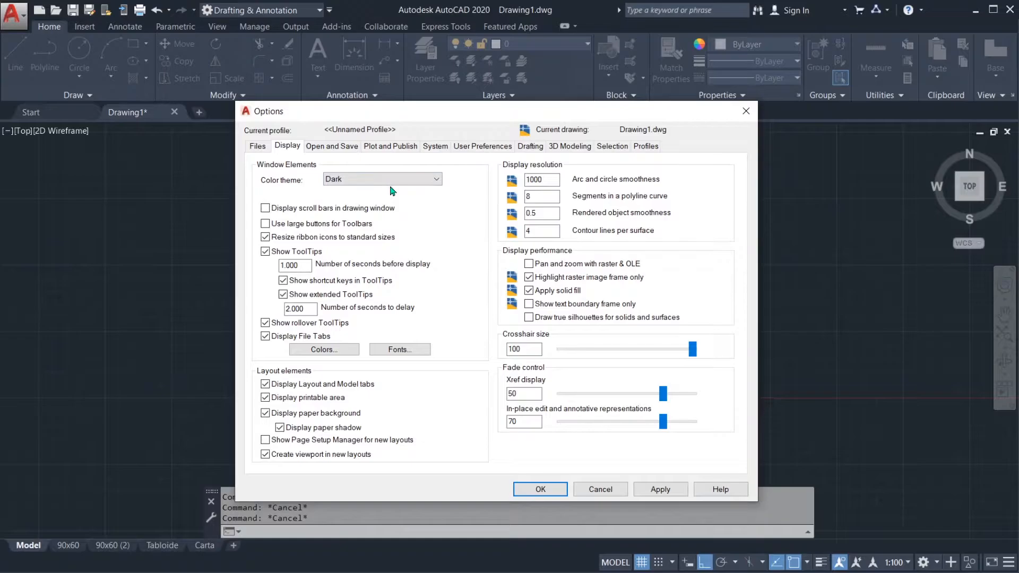
left_click(258, 148)
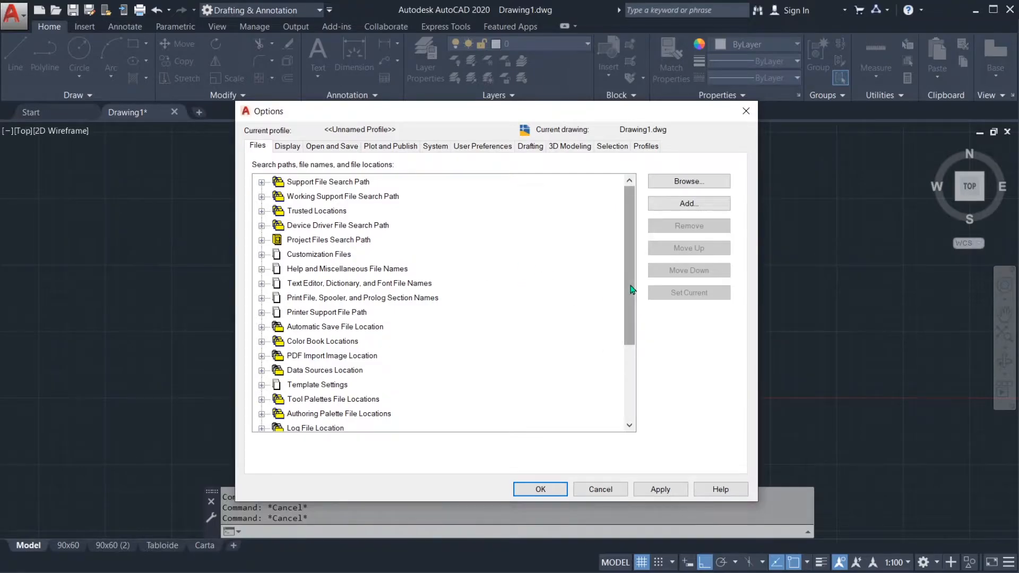
mouse_move(630, 278)
left_mouse_down()
mouse_move(631, 396)
mouse_move(638, 263)
left_mouse_up()
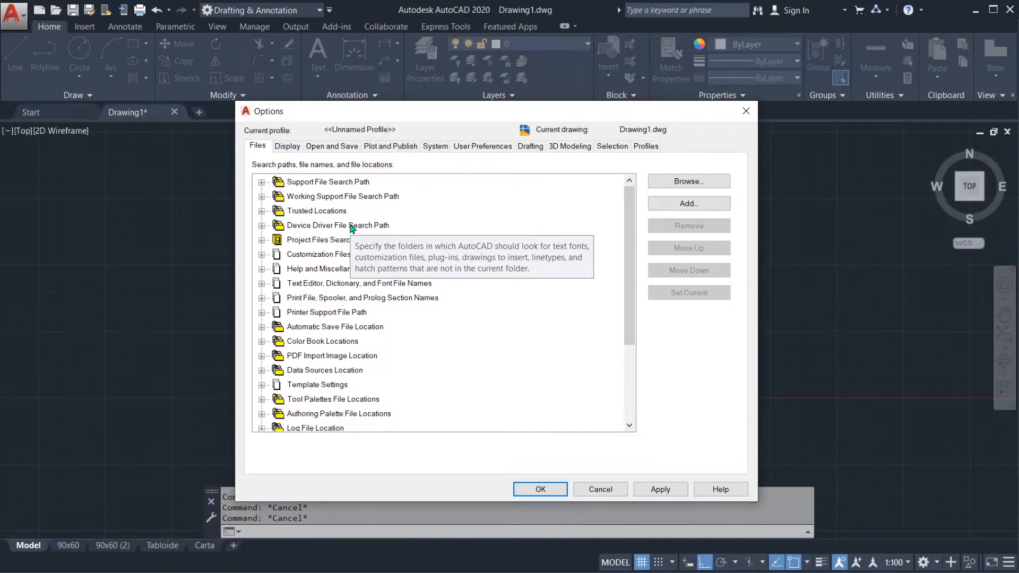
Step: Try a smaller crosshair size in the display settings, set it back to 100 and accept the options
left_click(288, 147)
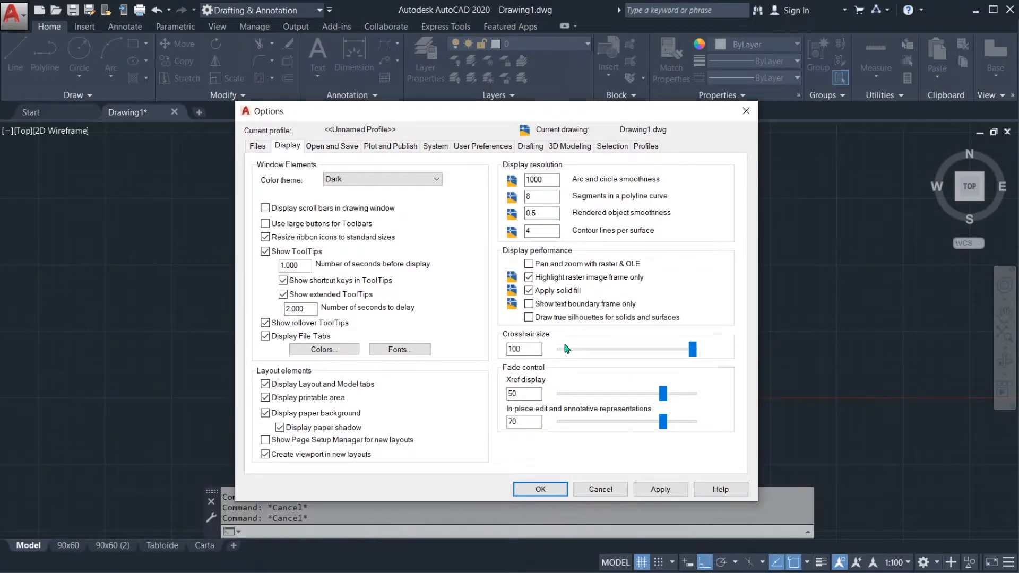
left_click_drag(691, 350, 578, 351)
left_click_drag(577, 353, 693, 349)
left_click(550, 493)
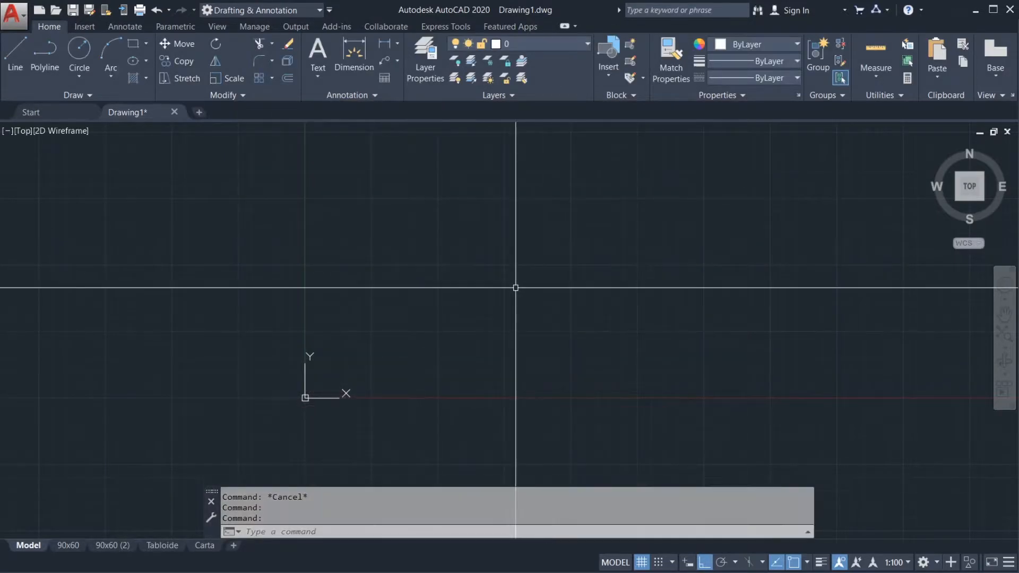
middle_click_drag(492, 293, 645, 289)
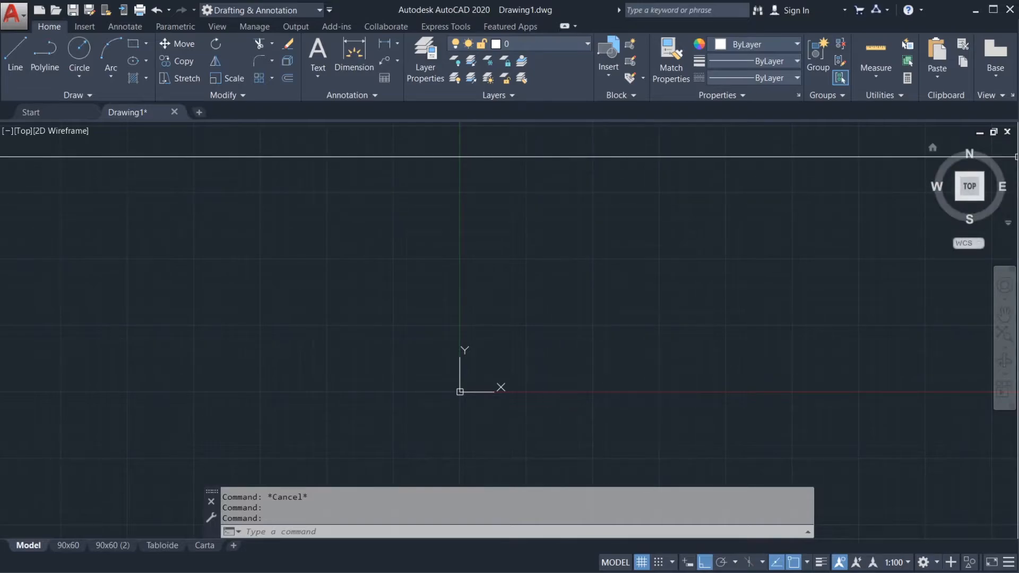
left_click_drag(27, 211, 855, 247)
left_click_drag(411, 118, 436, 447)
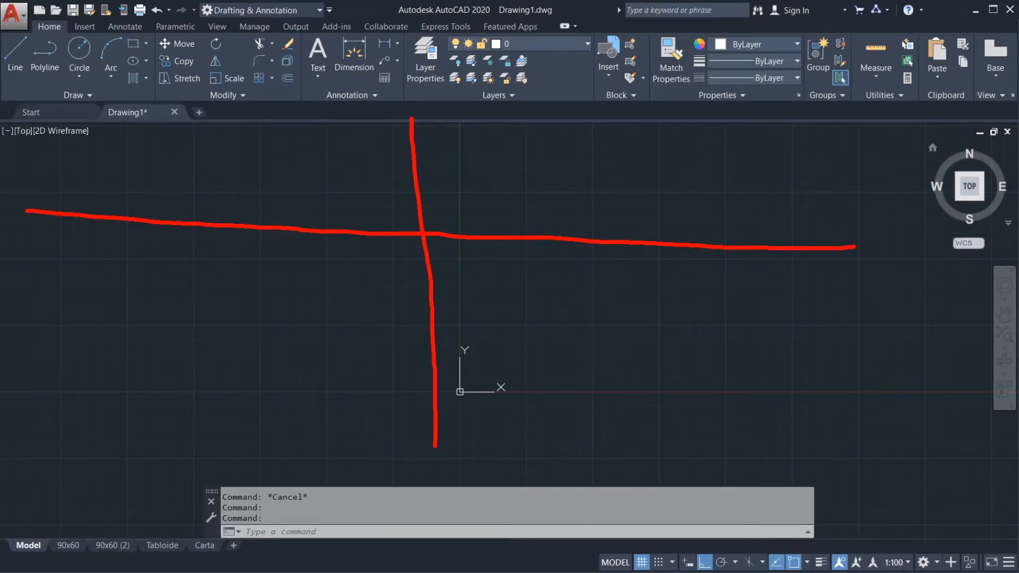
key("Escape")
key("Escape")
middle_click_drag(568, 262, 452, 264)
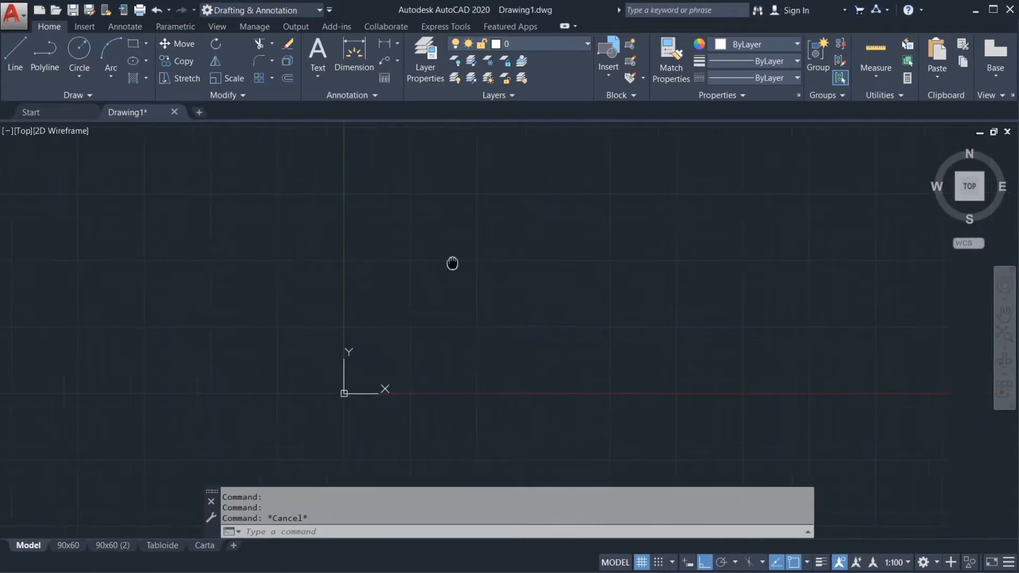
Step: Reopen the Options dialog and examine the default save formats and the automatic save interval in the Open and Save settings
right_click(365, 505)
left_click(409, 483)
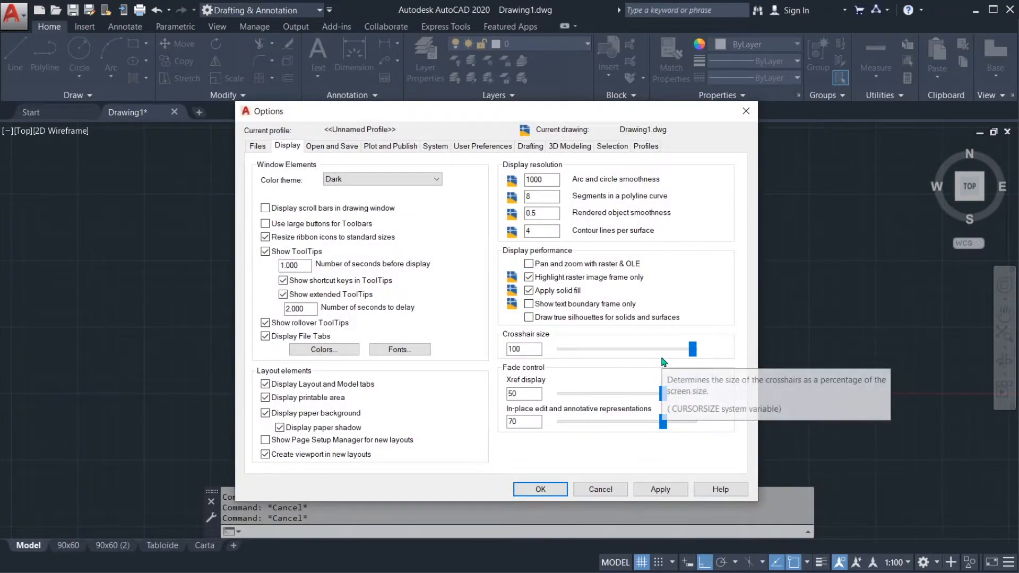
left_click(343, 151)
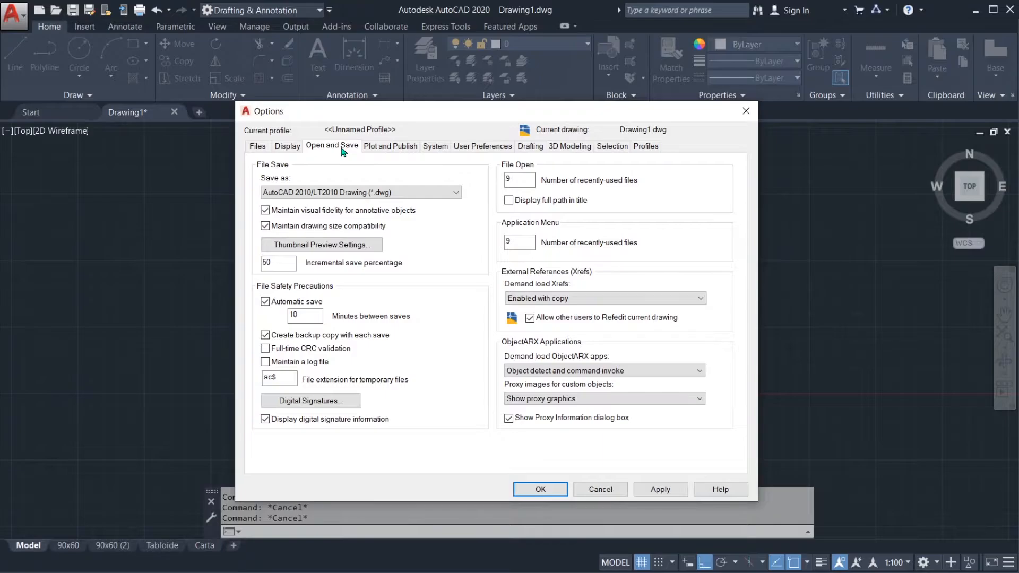
left_click(352, 194)
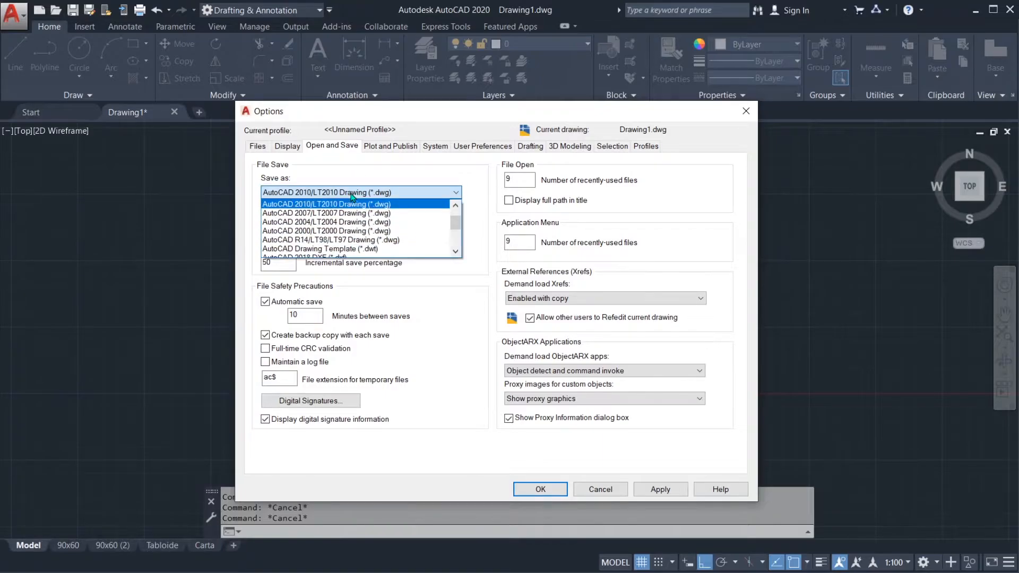
scroll(383, 218, "up", 2)
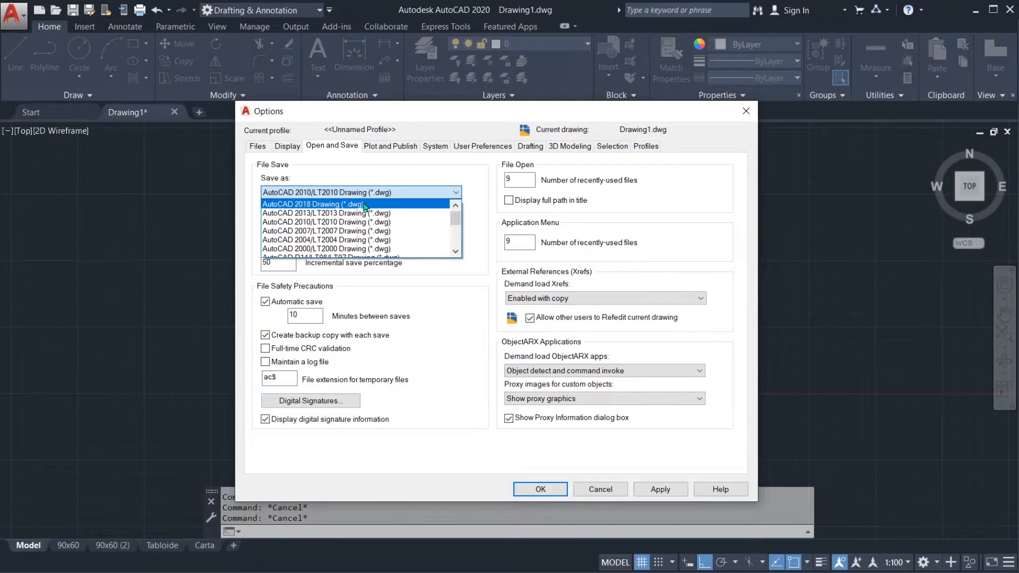
left_click(471, 191)
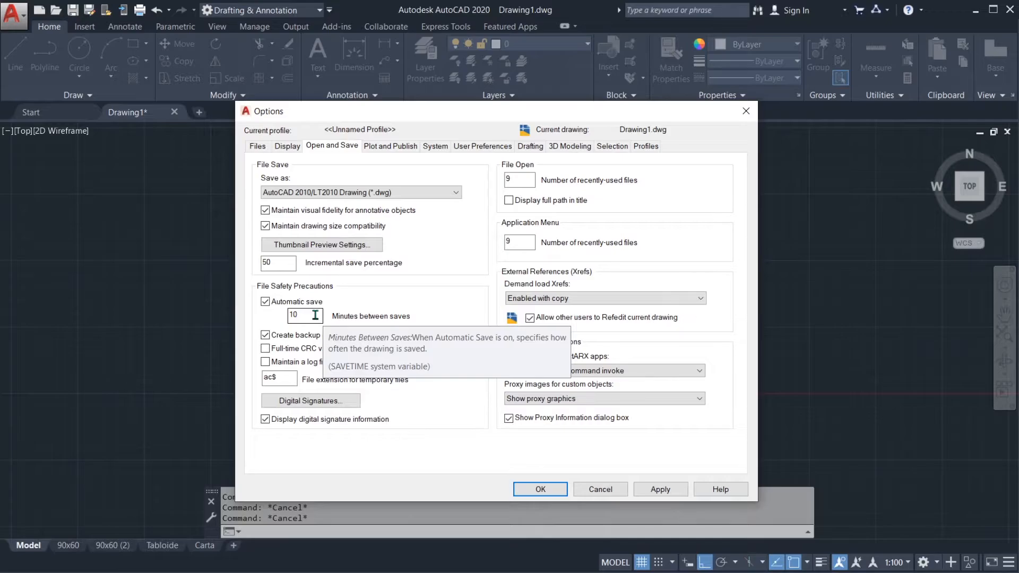
left_click(315, 316)
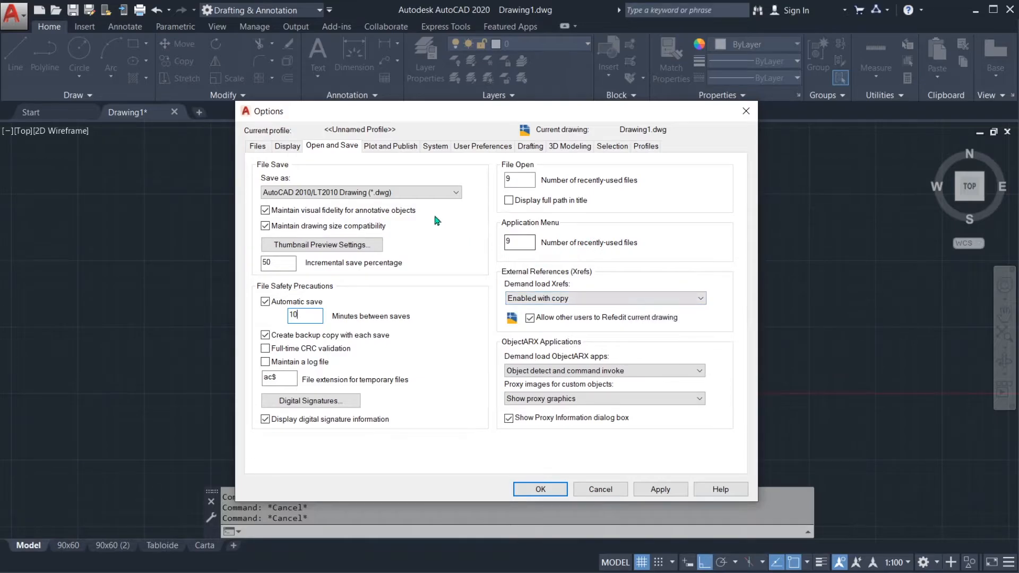
Step: Look through the Plot and Publish, System and User Preferences settings, and close the Options dialog without changing anything
left_click(391, 147)
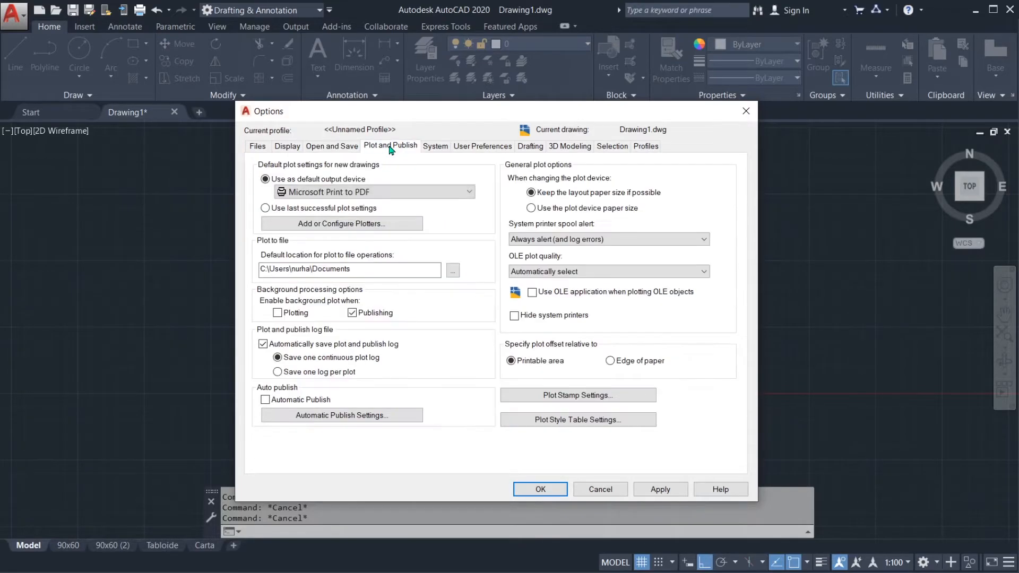
left_click(436, 146)
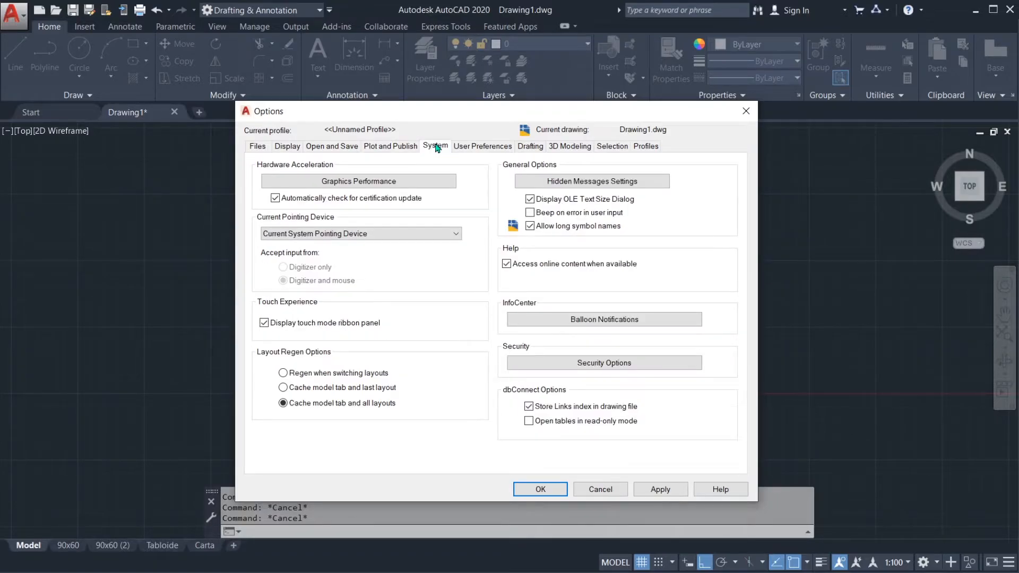
left_click(473, 149)
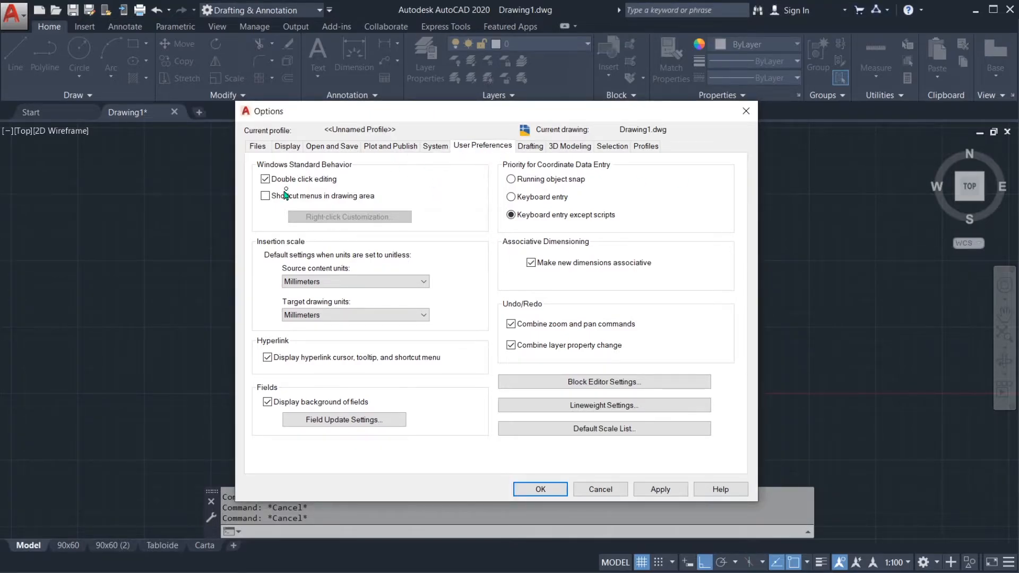
mouse_move(246, 156)
left_mouse_down()
mouse_move(248, 233)
mouse_move(465, 230)
mouse_move(493, 183)
mouse_move(476, 167)
mouse_move(246, 158)
left_mouse_up()
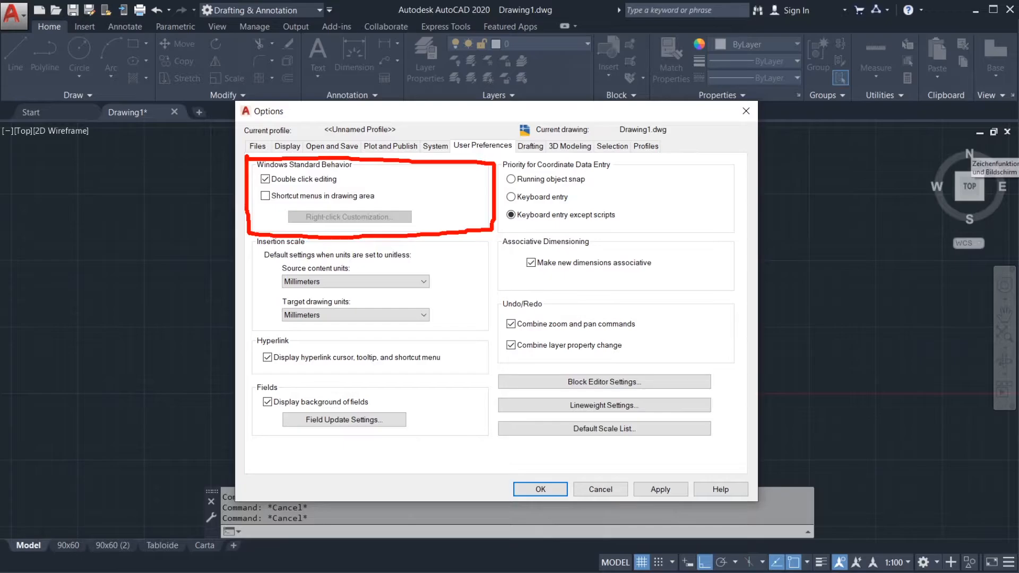
left_click(998, 149)
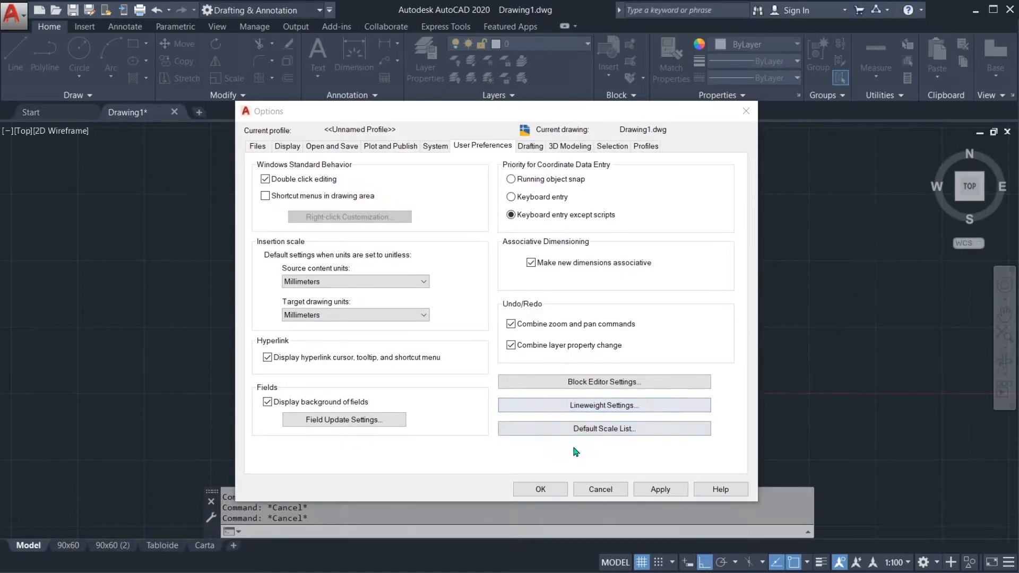
left_click(554, 493)
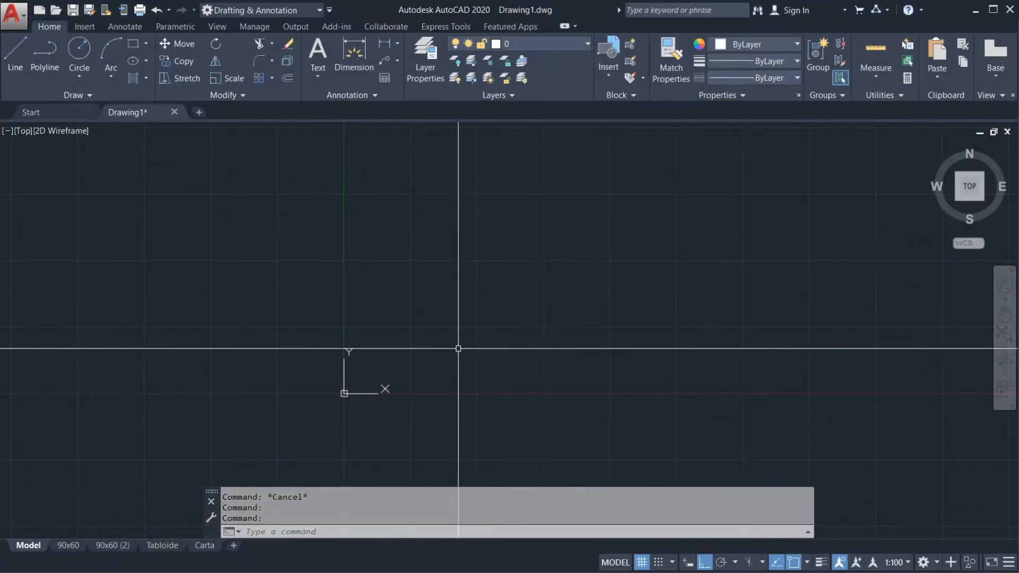
Step: Draw a single horizontal line about 117 units long, above and to the right of the origin
type("l")
key("Return")
left_click(391, 330)
left_click(547, 330)
key("Return")
scroll(460, 335, "up", 2)
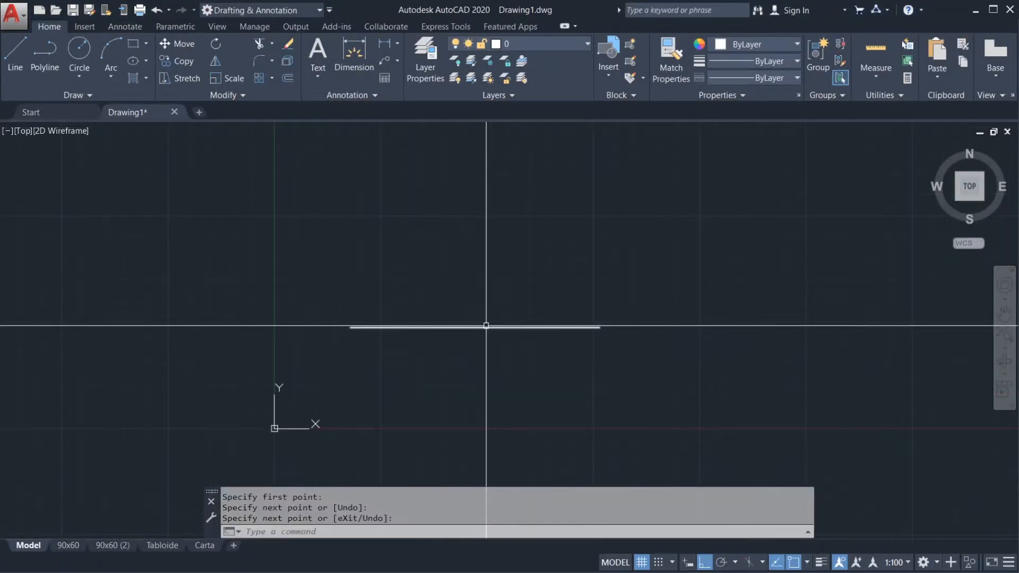
Step: Select the horizontal line to view its quick properties and grips, and clear the selection again
left_click(481, 328)
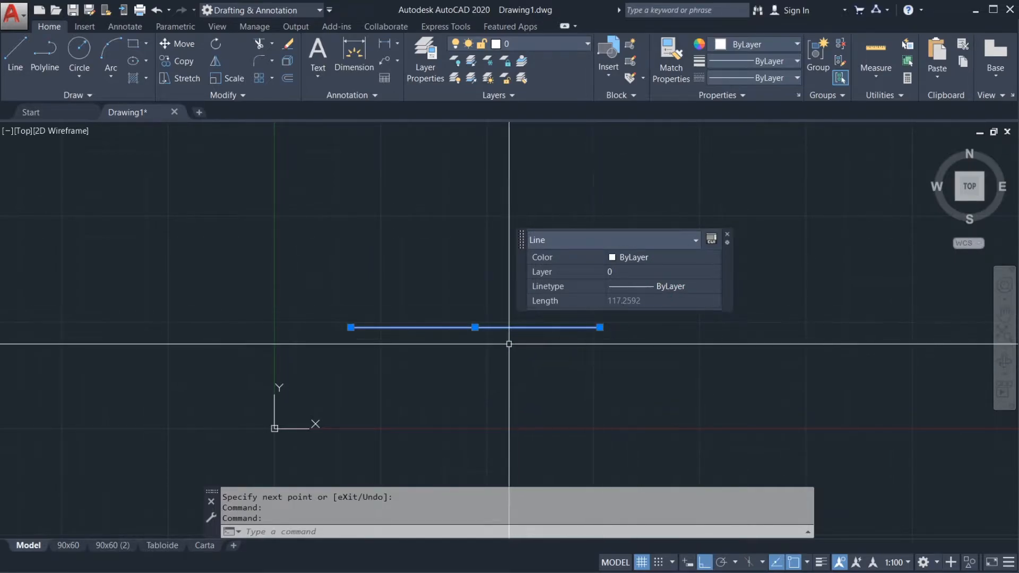
key("Escape")
key("Escape")
left_click_drag(521, 352, 508, 266)
key("Escape")
key("Escape")
left_click(491, 326)
key("Escape")
left_click(517, 398)
key("Escape")
key("Escape")
Step: Enable shortcut menus in the drawing area under the User Preferences options and accept the change
right_click(453, 496)
left_click(465, 490)
left_click(509, 146)
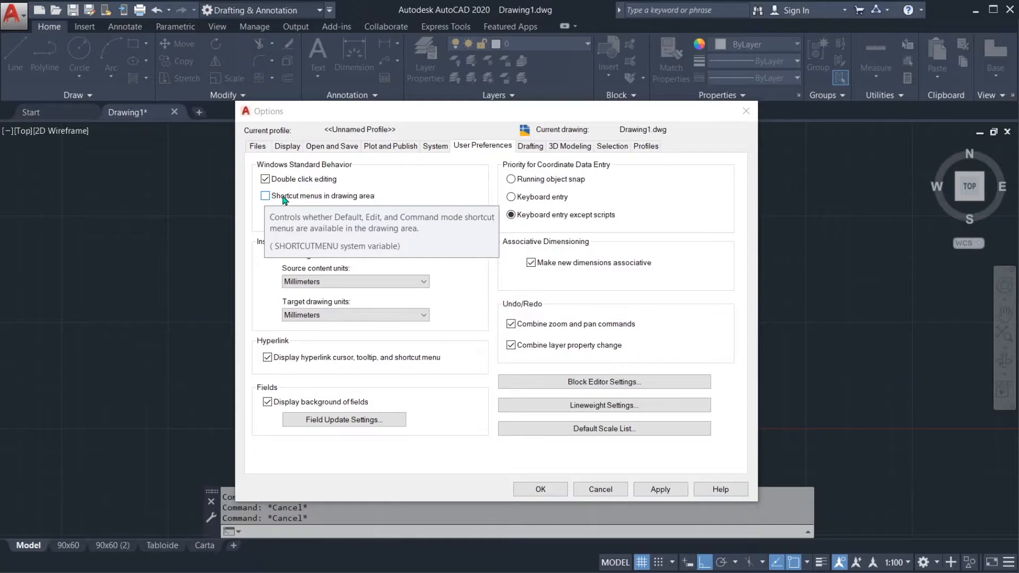
left_click(284, 197)
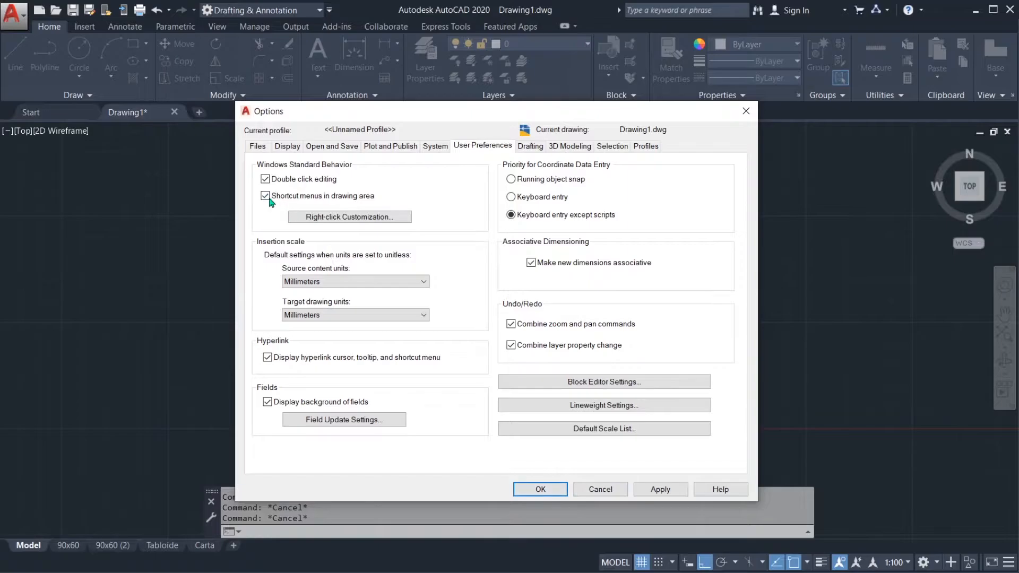
left_click(553, 488)
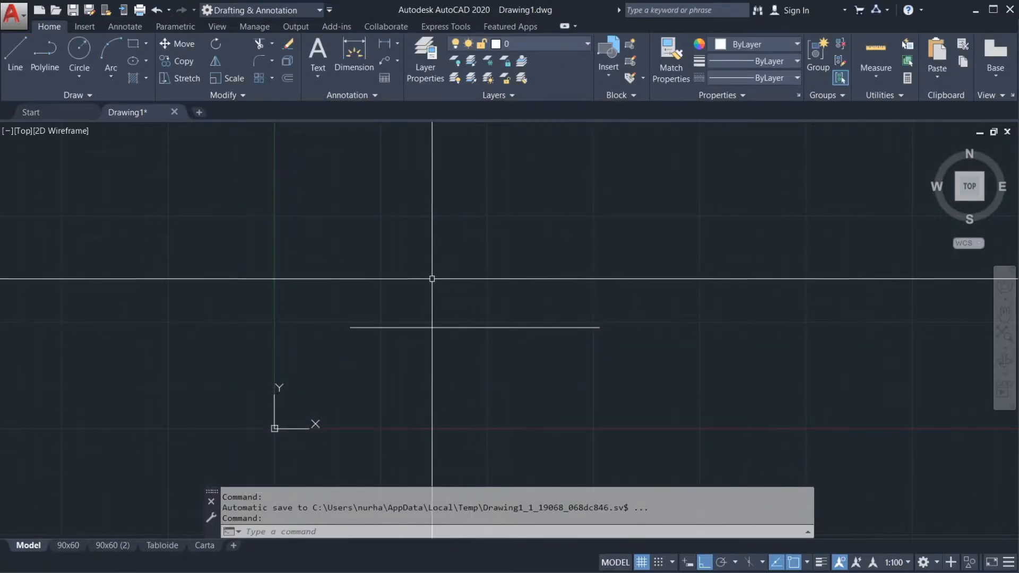
type("l")
key("Return")
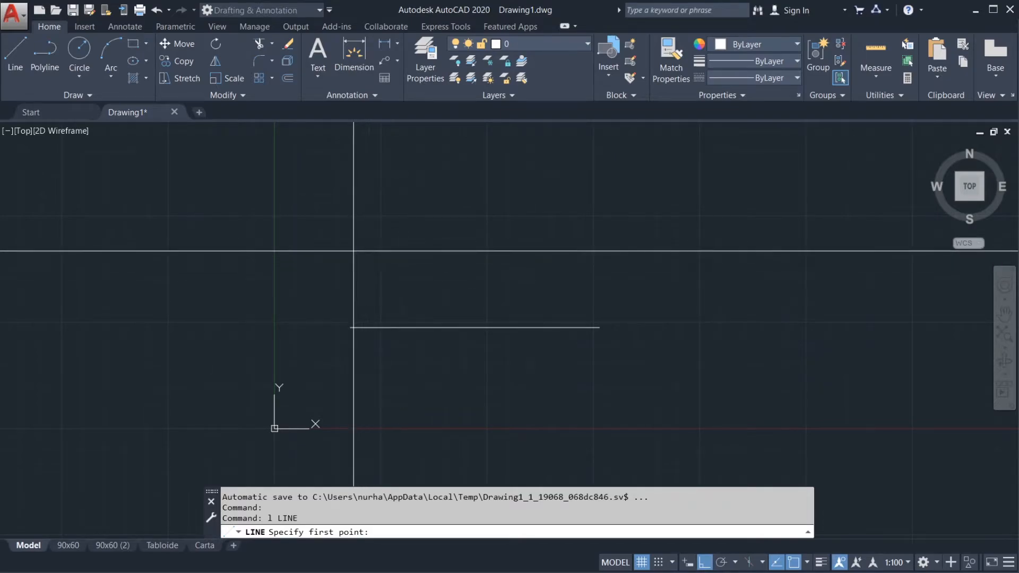
key("Escape")
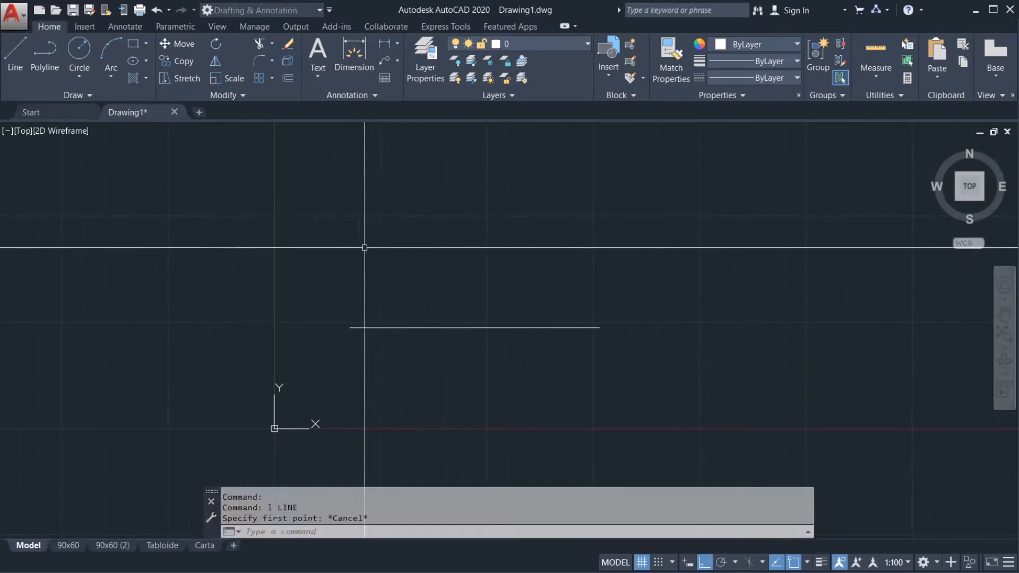
Step: Draw an open three-segment line shape above the existing line, going about 119 units right, then up, then about 64 units left
left_click(16, 56)
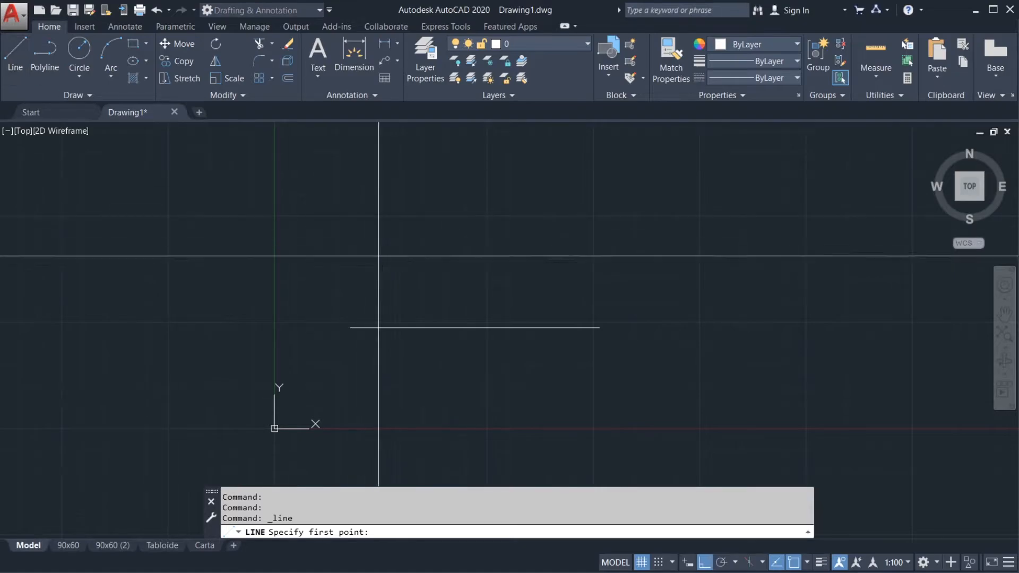
left_click(348, 267)
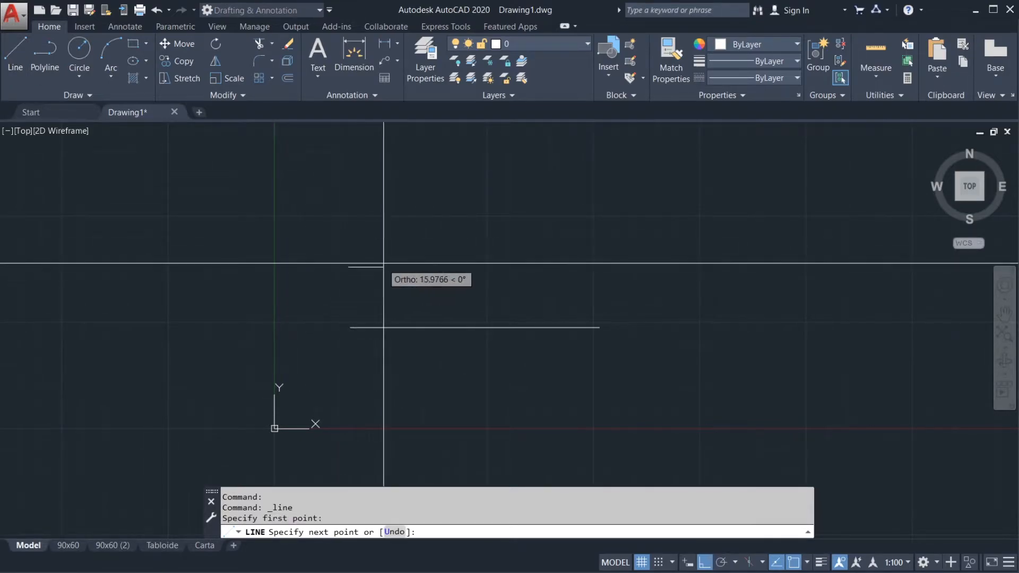
left_click(602, 286)
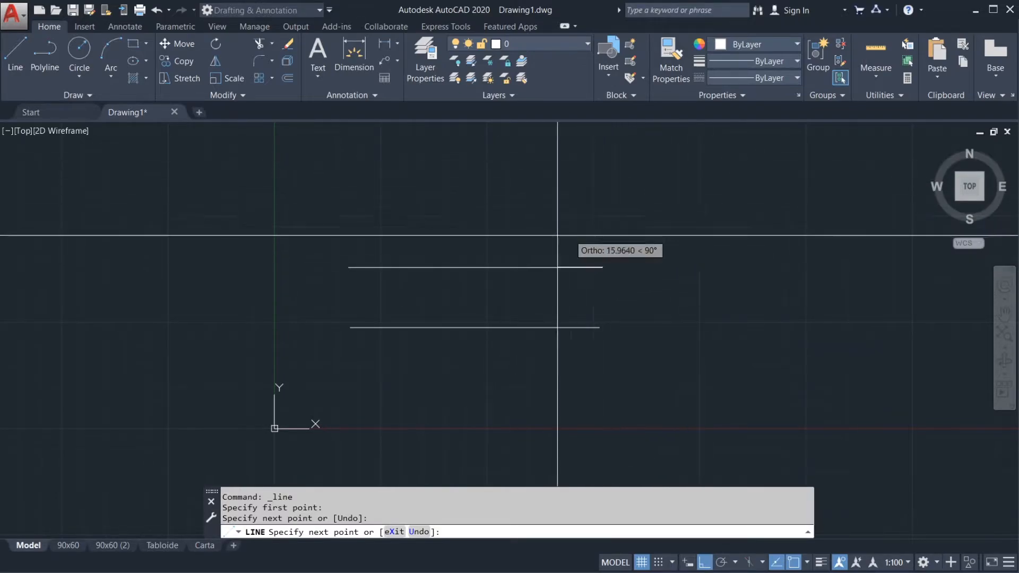
left_click(613, 182)
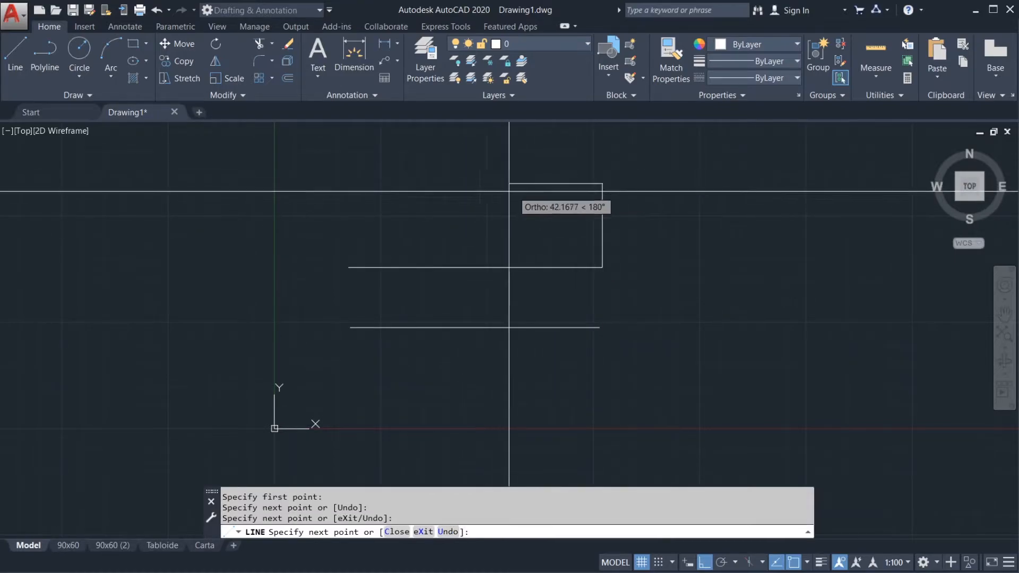
left_click(465, 194)
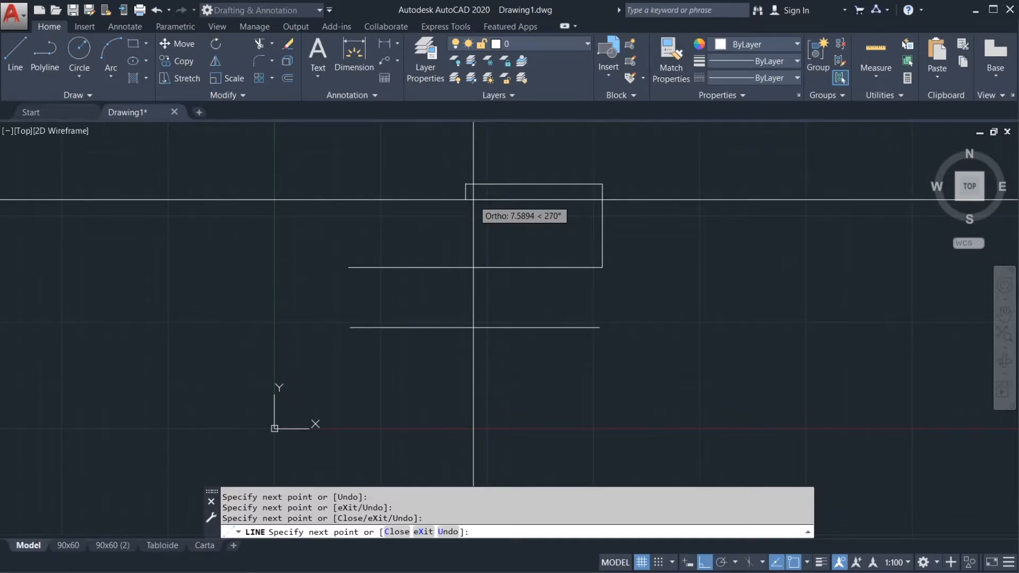
right_click(473, 200)
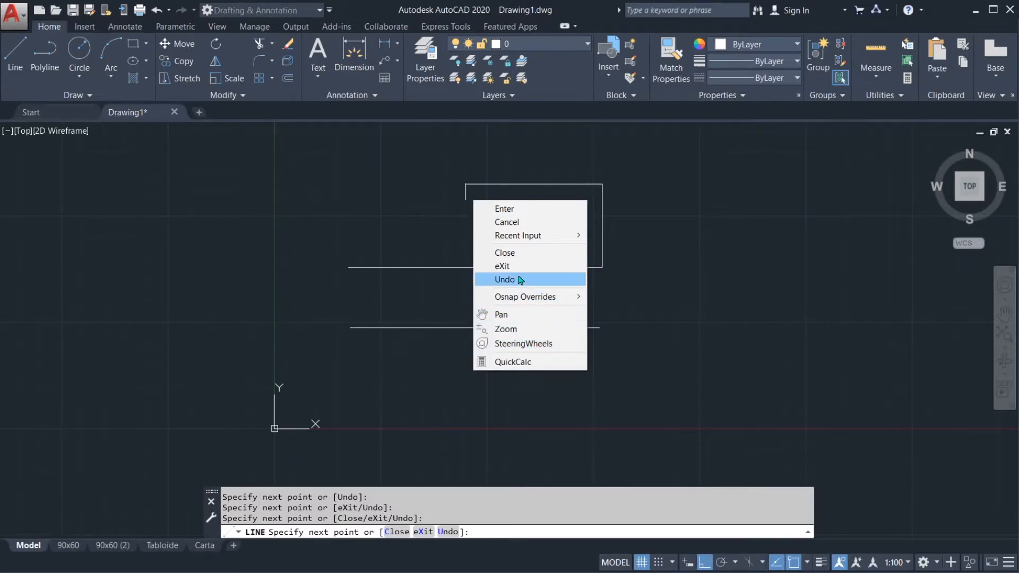
left_click(524, 208)
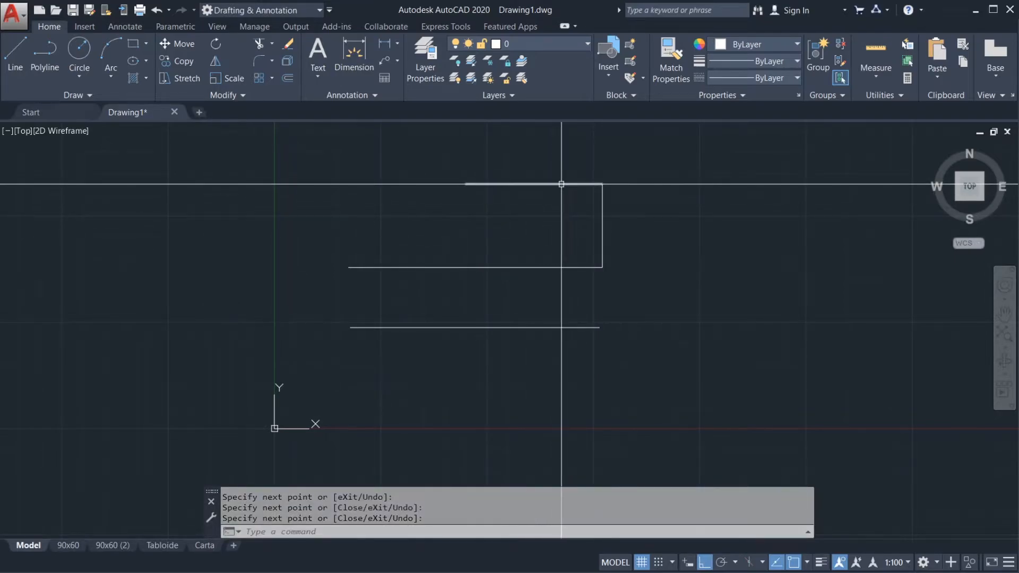
Step: Repeat the Line command to draw a smaller open shape beside the first: right, down, and about 43 units back left
middle_click_drag(590, 252, 435, 264)
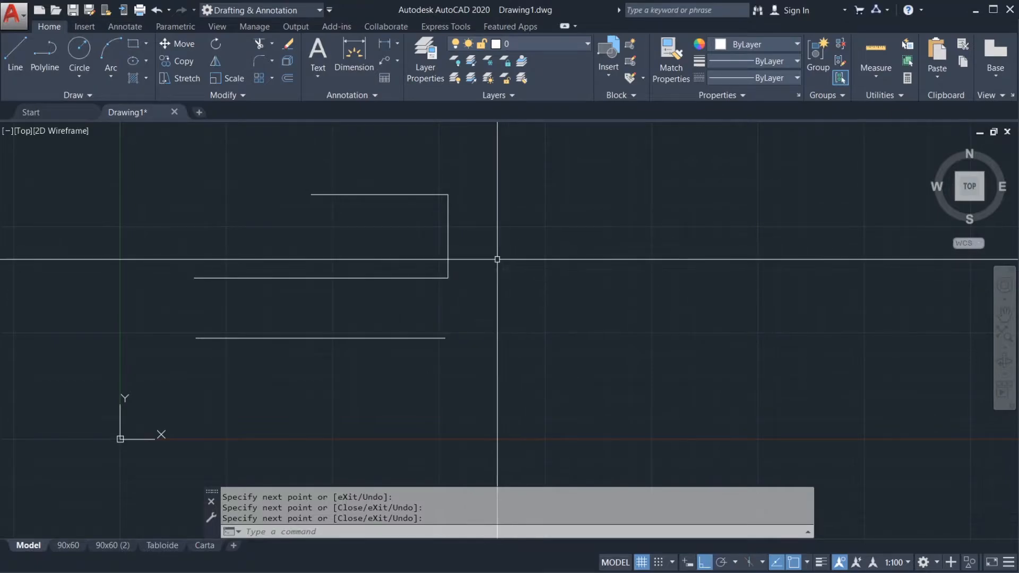
right_click(513, 247)
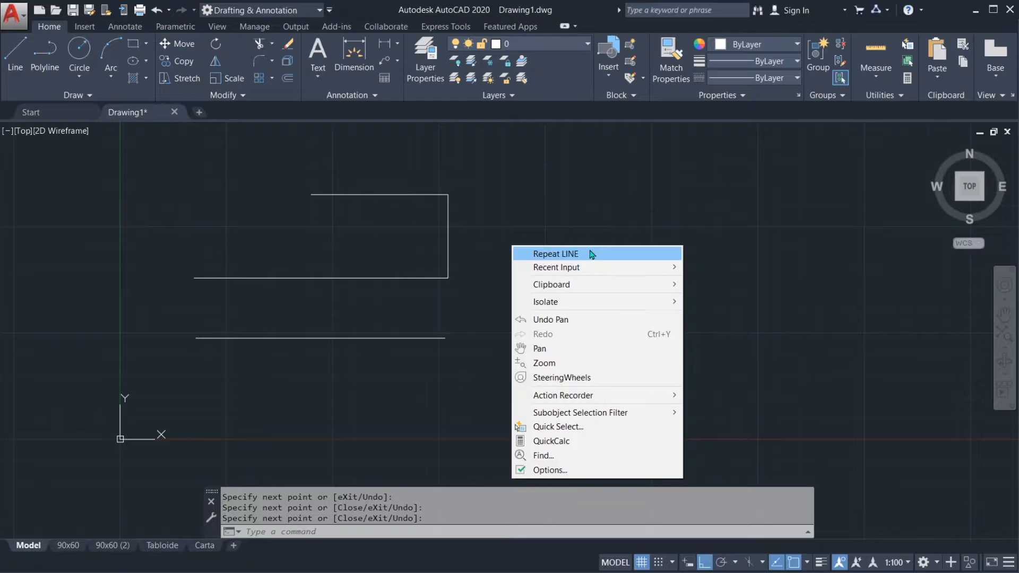
left_click(575, 254)
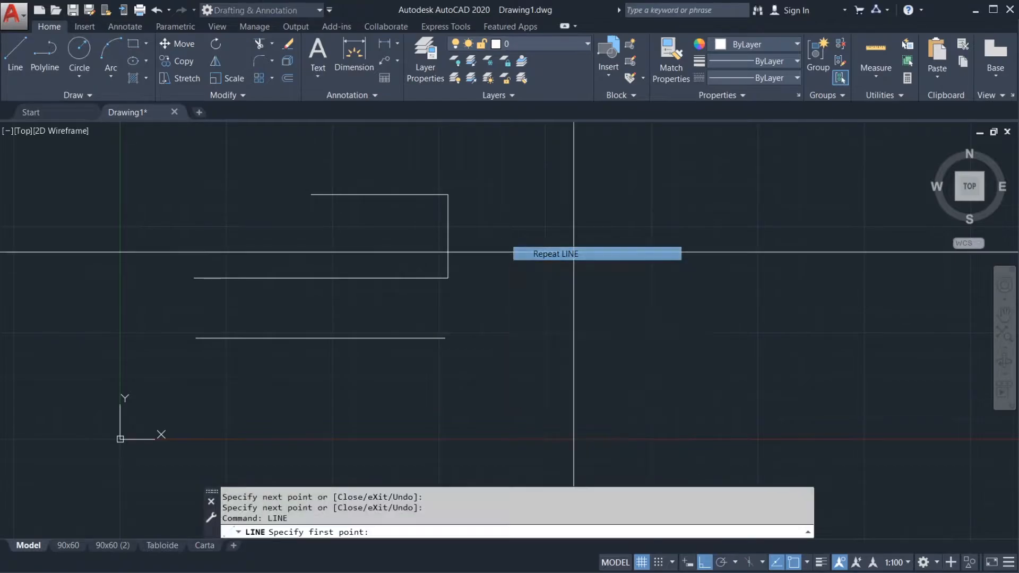
left_click(564, 265)
left_click(736, 284)
left_click(735, 315)
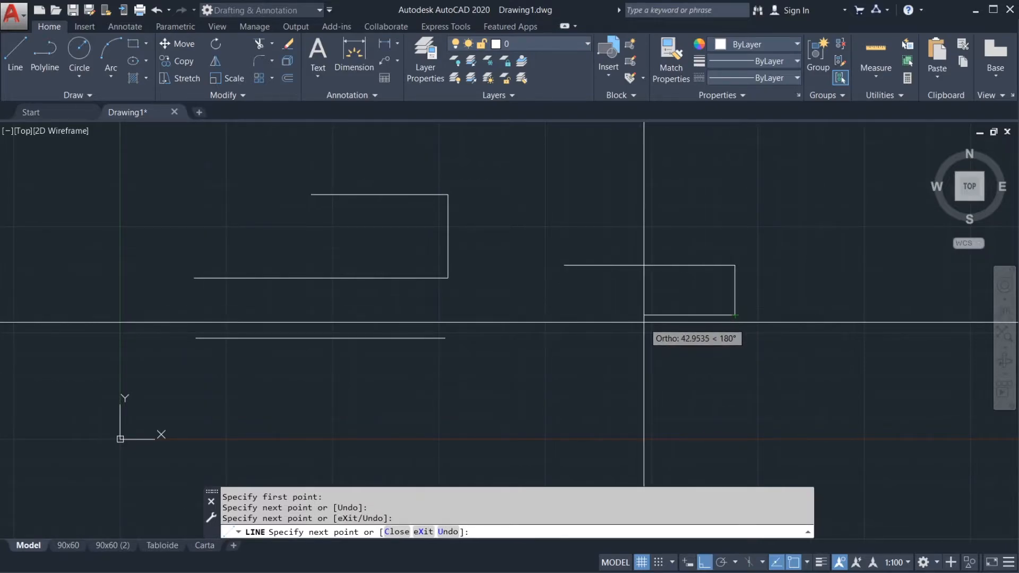
left_click(644, 322)
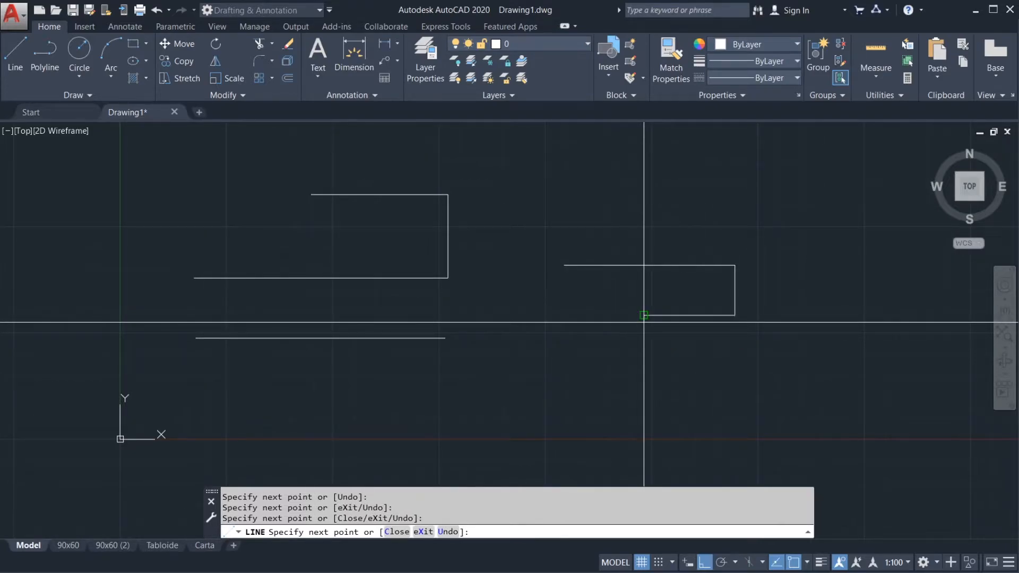
right_click(644, 322)
left_click(658, 332)
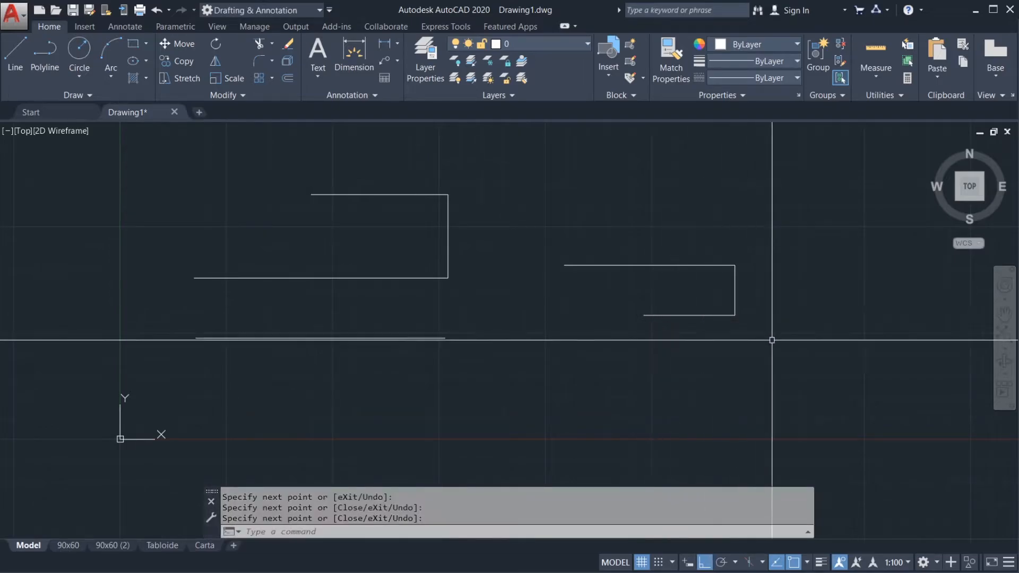
Step: Erase all the lines in the drawing with a crossing selection
left_click(743, 369)
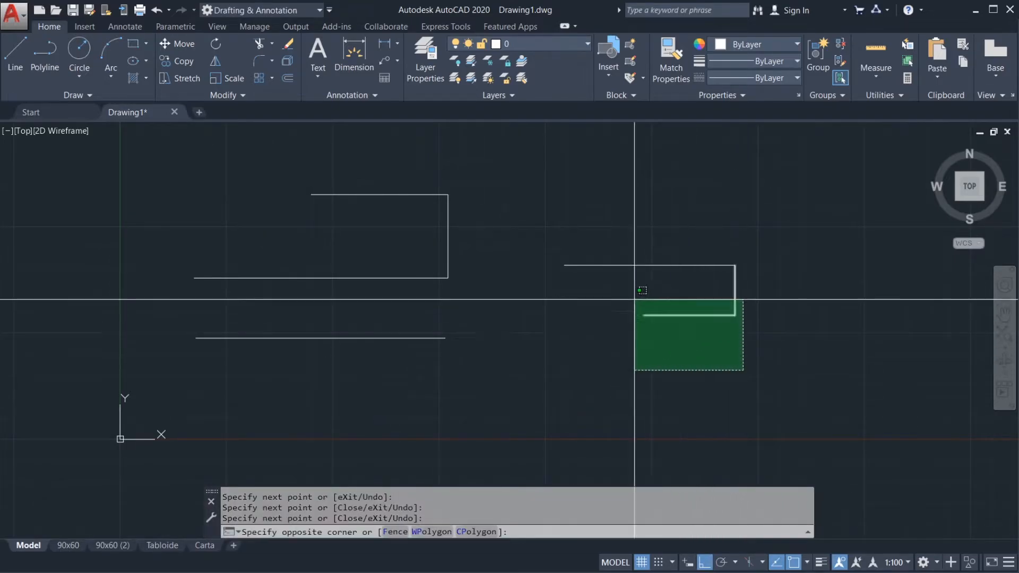
left_click(393, 168)
key("Delete")
Step: Disable shortcut menus in the drawing area under the User Preferences options and accept the change
middle_click_drag(370, 412, 426, 410)
right_click(439, 497)
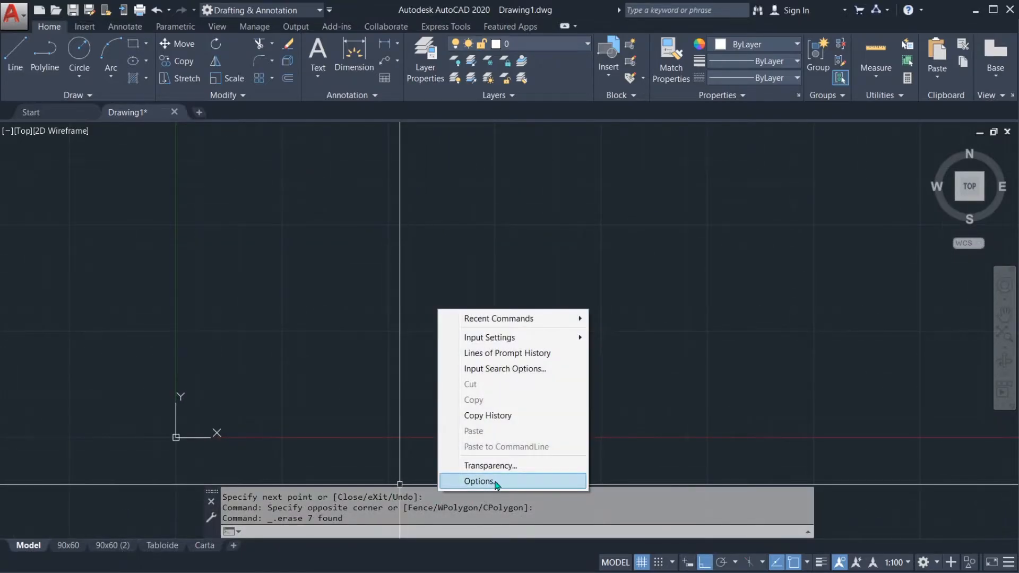
left_click(496, 482)
left_click(480, 146)
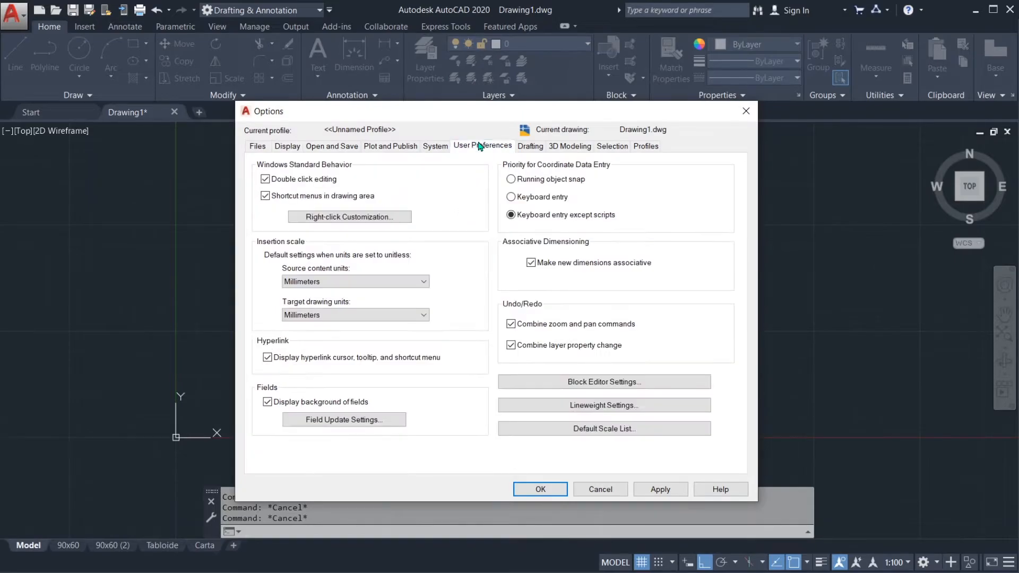
left_click(266, 196)
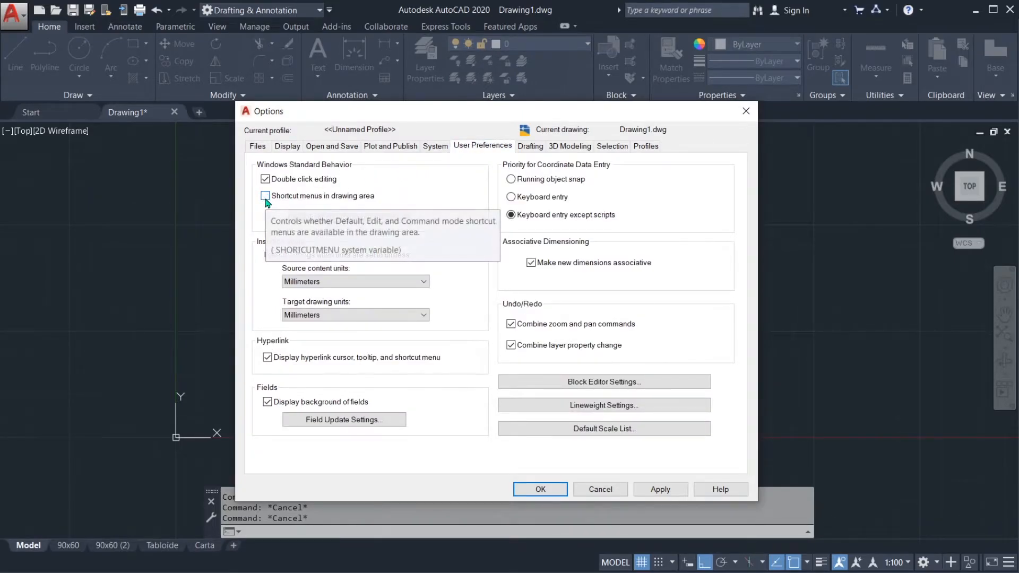
left_click(541, 489)
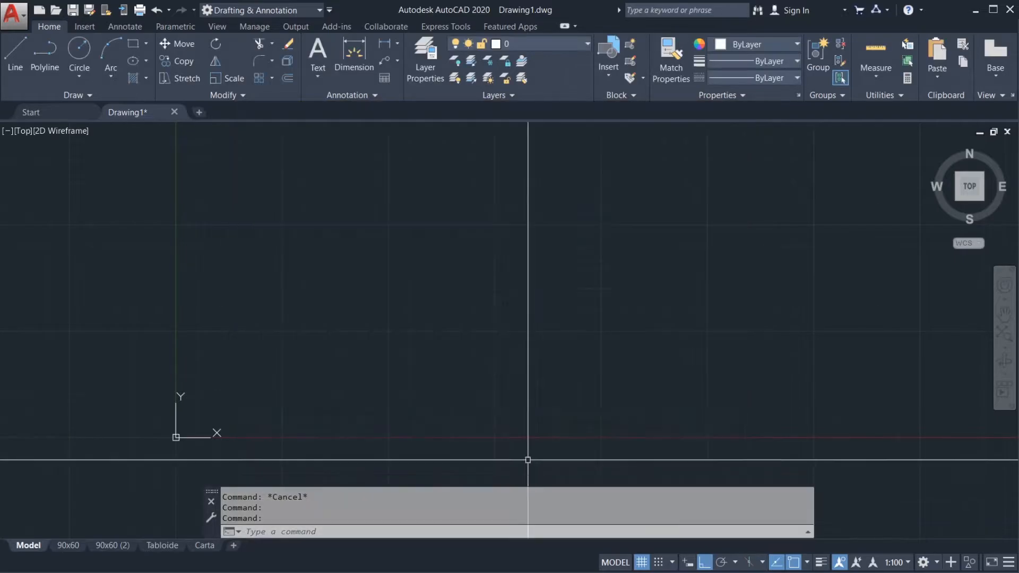
Step: Draw an open three-segment line shape above the X axis, going right, about 35 units up, and back left
middle_click_drag(398, 273, 451, 276)
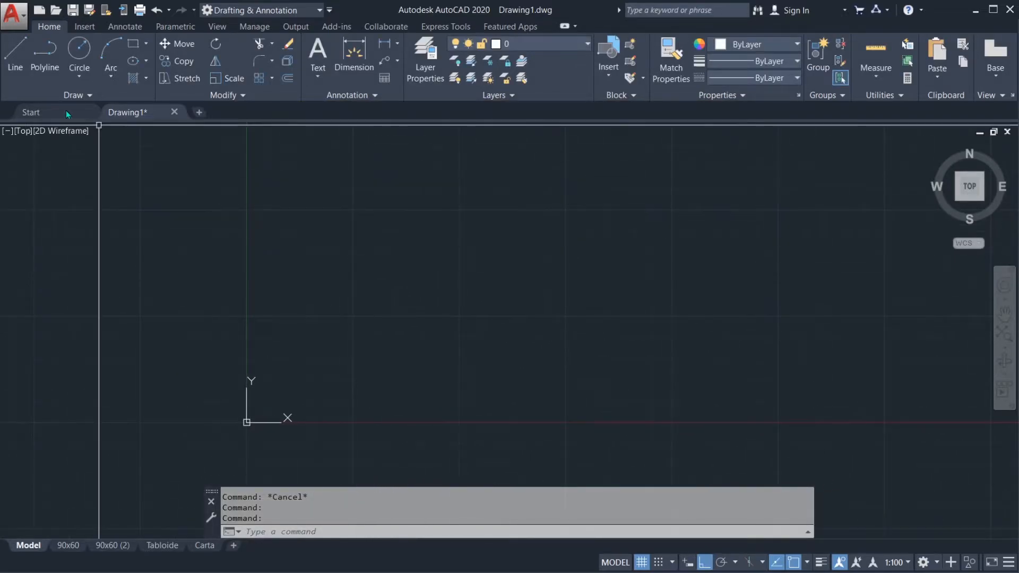
left_click(15, 52)
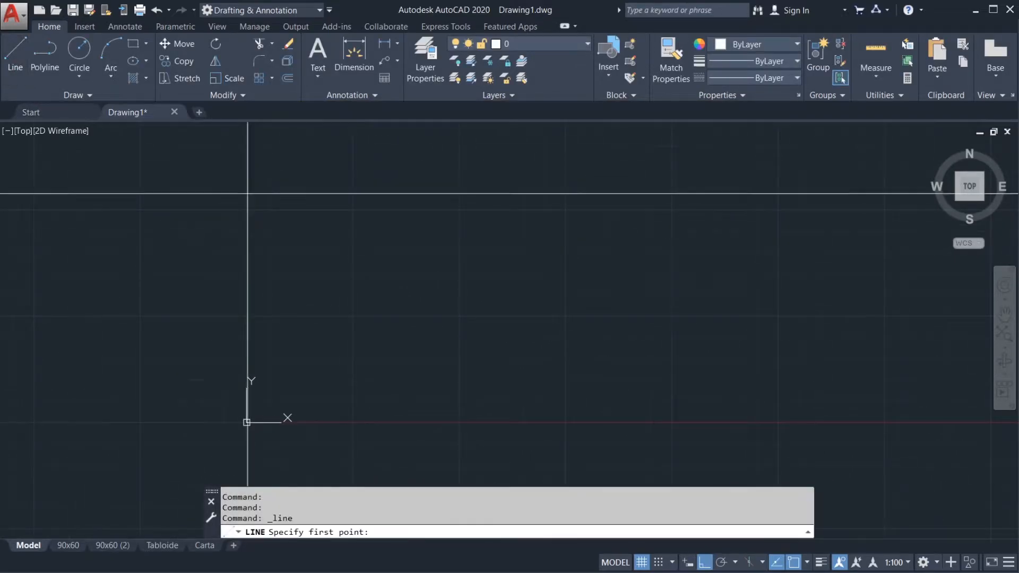
left_click(333, 309)
left_click(546, 309)
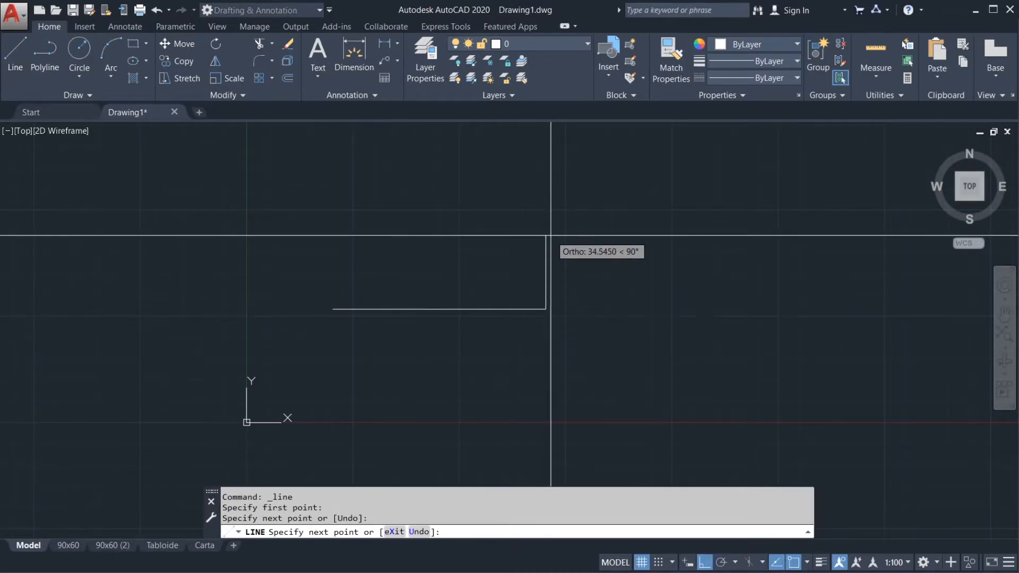
left_click(551, 235)
left_click(457, 237)
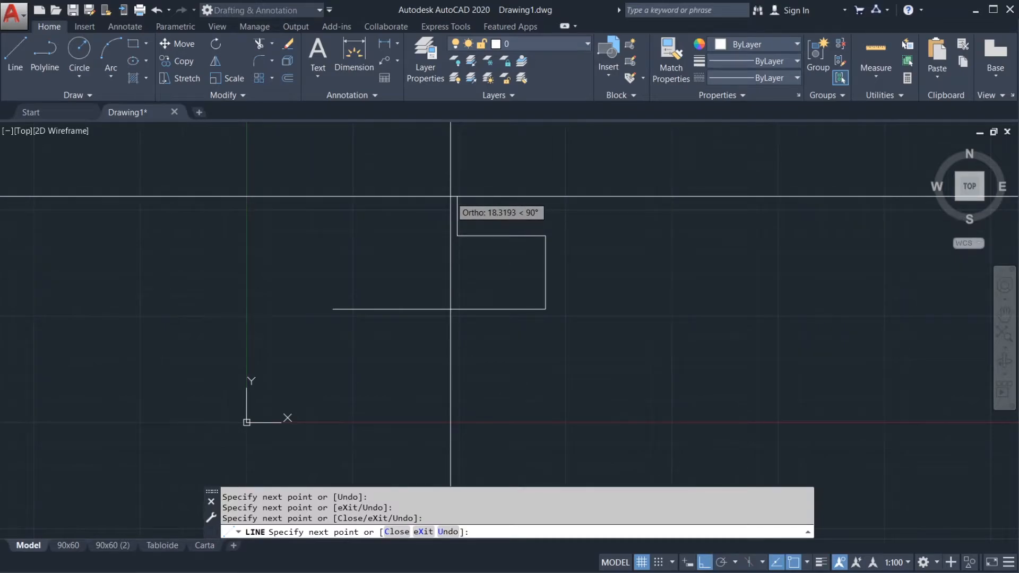
key("Return")
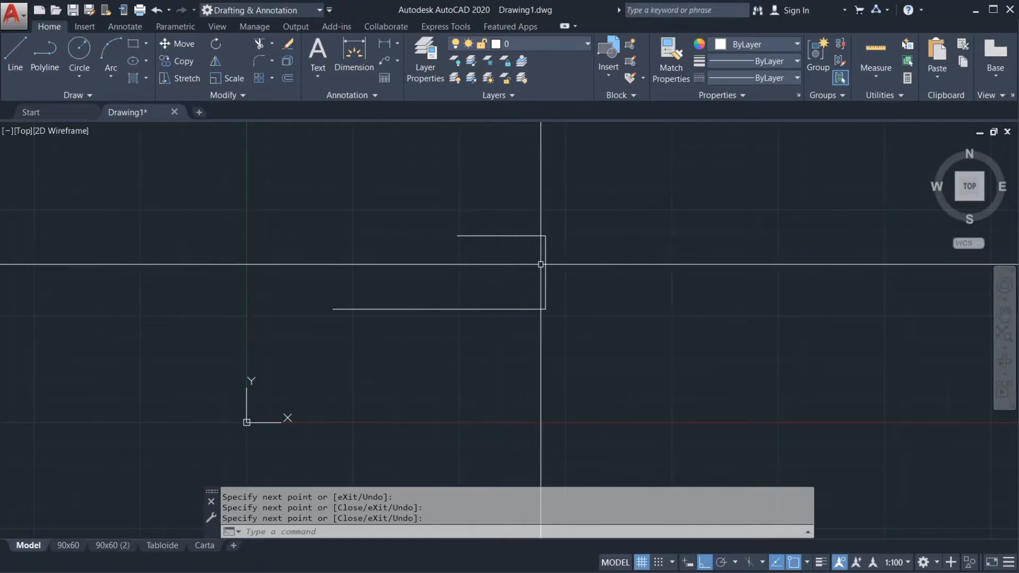
Step: Repeat the Line command to draw a five-segment S-shaped outline of horizontal and vertical lines beside the first shape
mouse_move(587, 246)
middle_mouse_down()
mouse_move(482, 232)
mouse_move(400, 240)
middle_mouse_up()
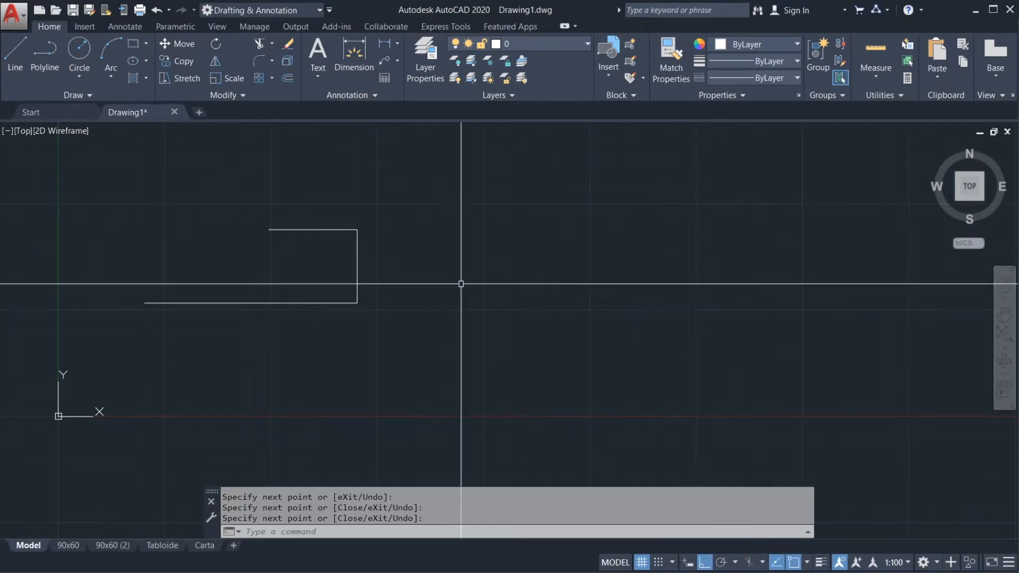
key("Return")
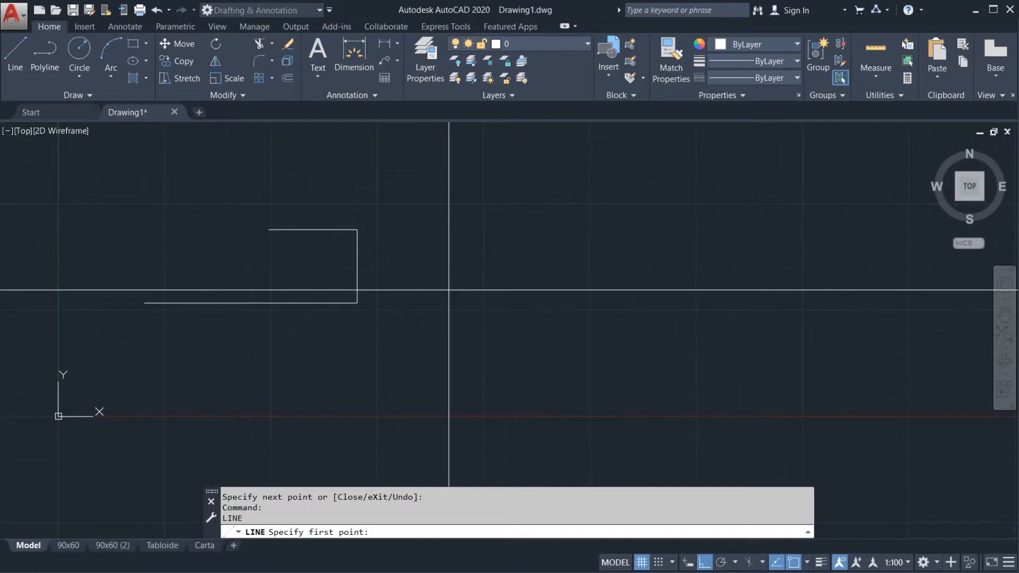
left_click(442, 320)
left_click(606, 320)
left_click(606, 230)
left_click(469, 229)
left_click(468, 164)
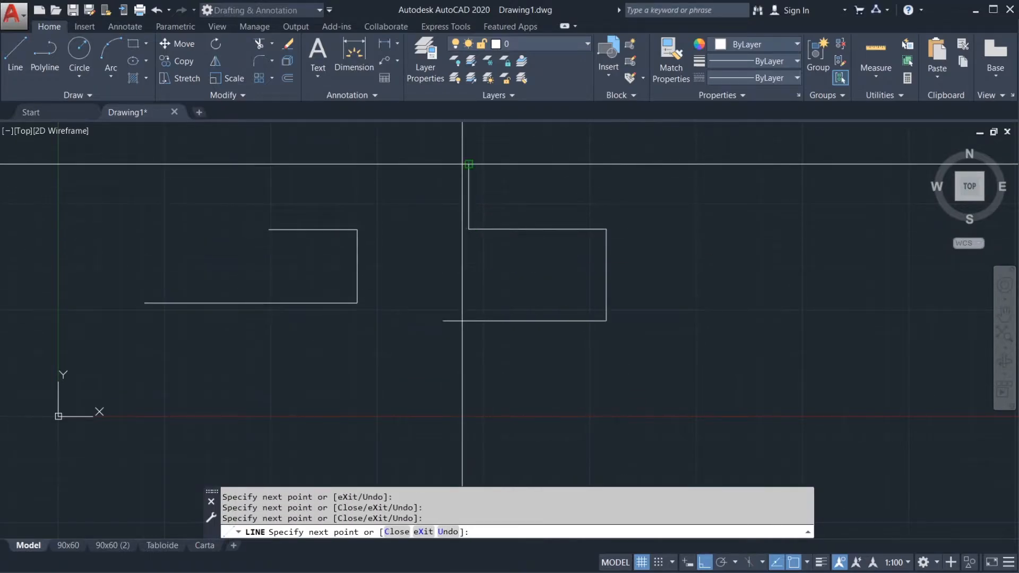
left_click(578, 165)
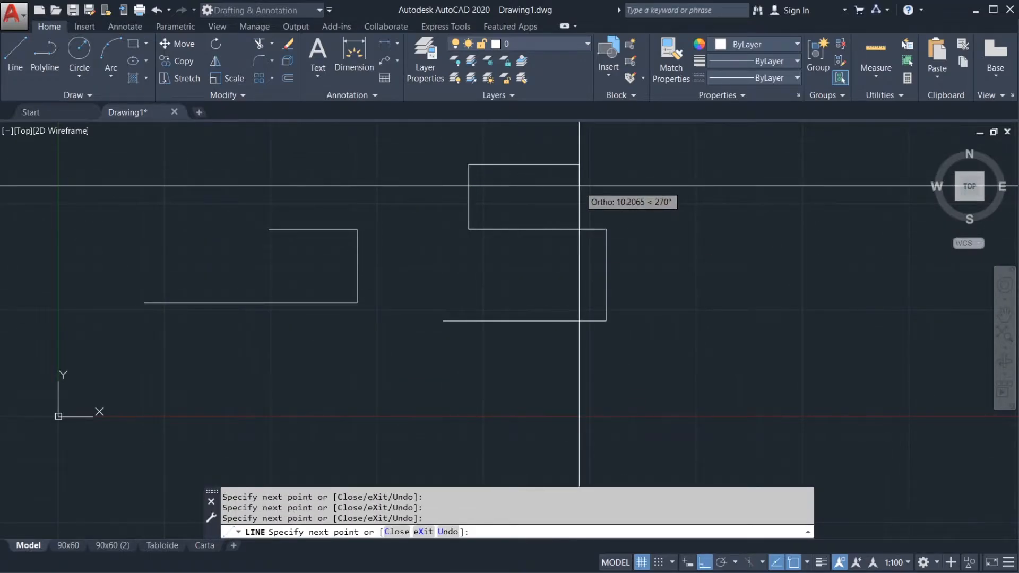
key("Return")
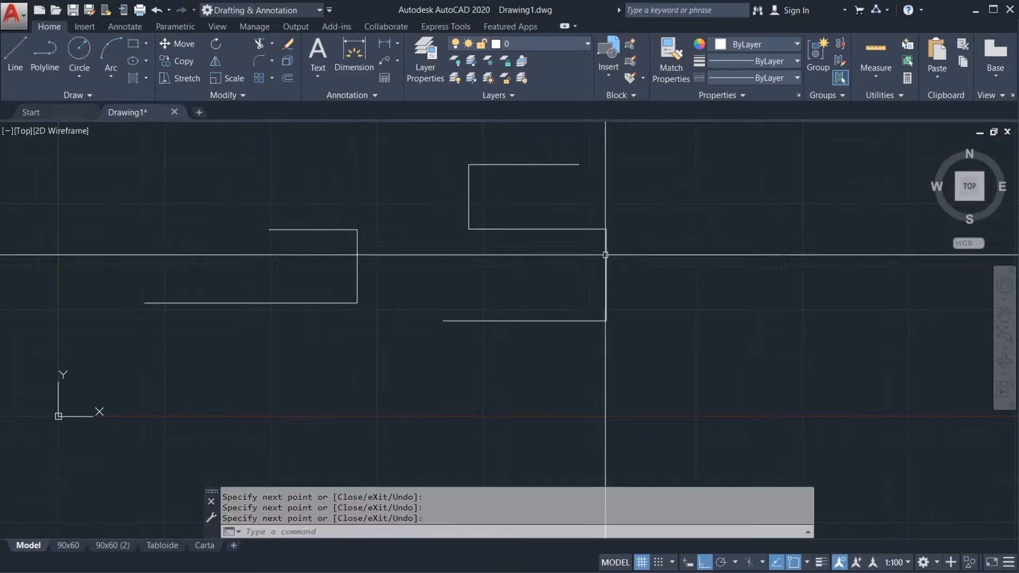
Step: Select both line shapes with a crossing window and erase them
middle_click_drag(630, 307, 743, 312)
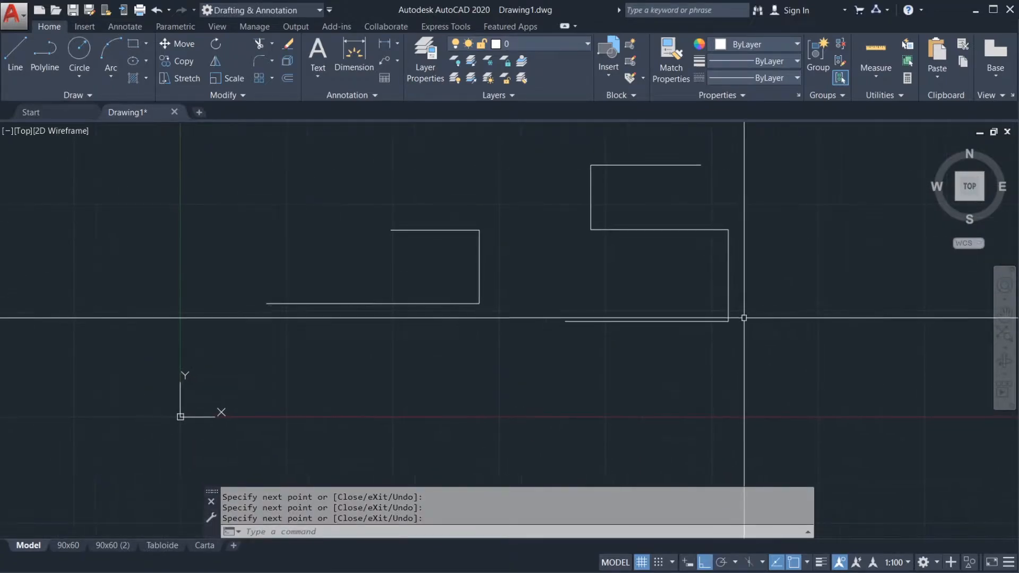
left_click(759, 347)
left_click(378, 157)
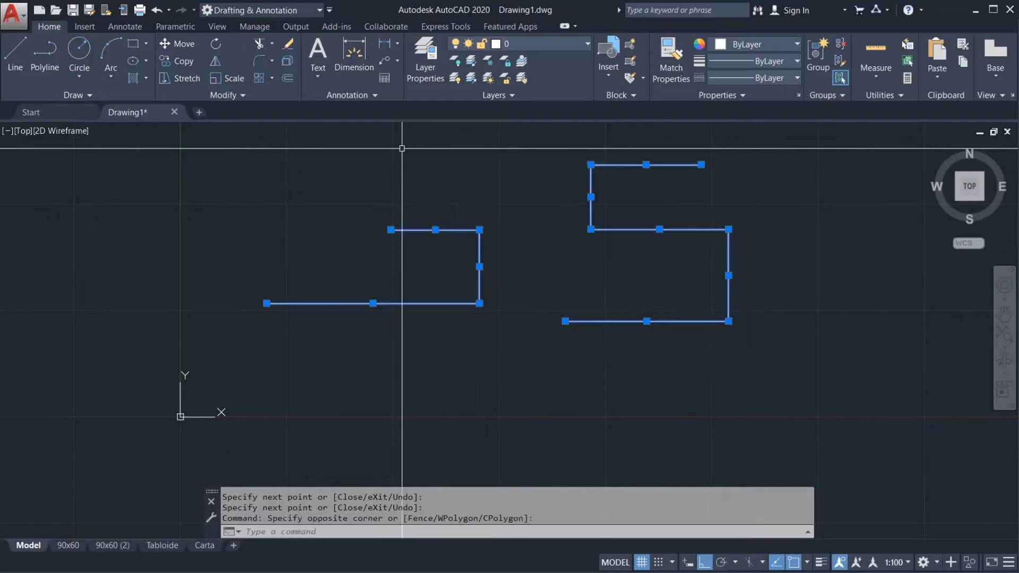
key("Delete")
Step: Increase the AutoSnap marker size slightly in the Drafting options
right_click(429, 496)
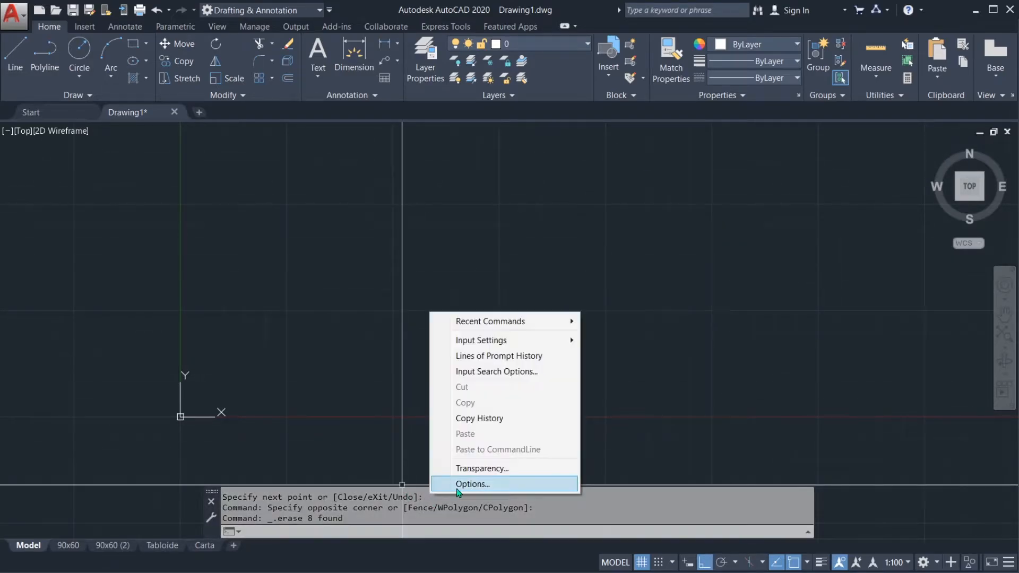
left_click(463, 484)
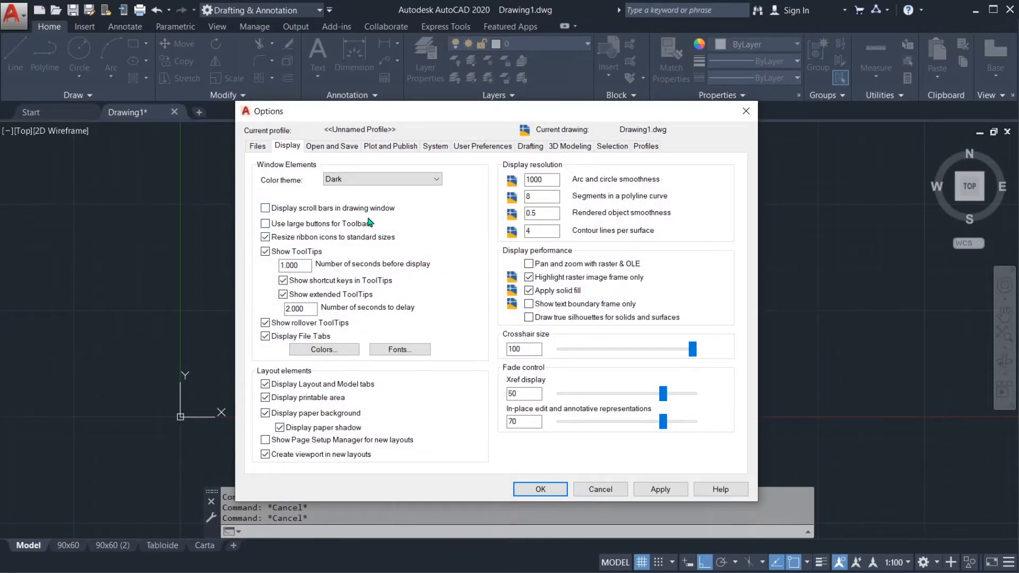
left_click(499, 147)
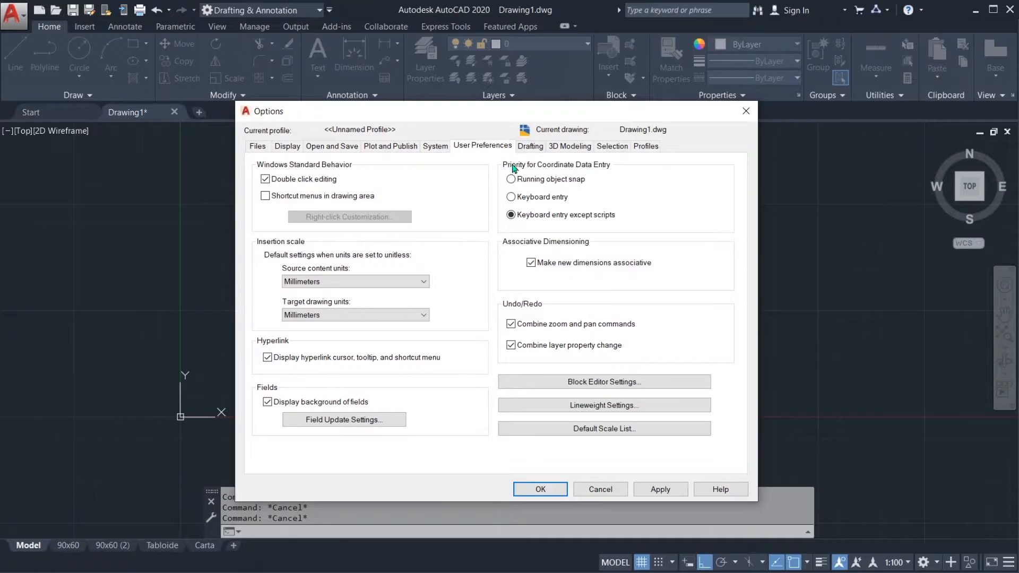
left_click(530, 147)
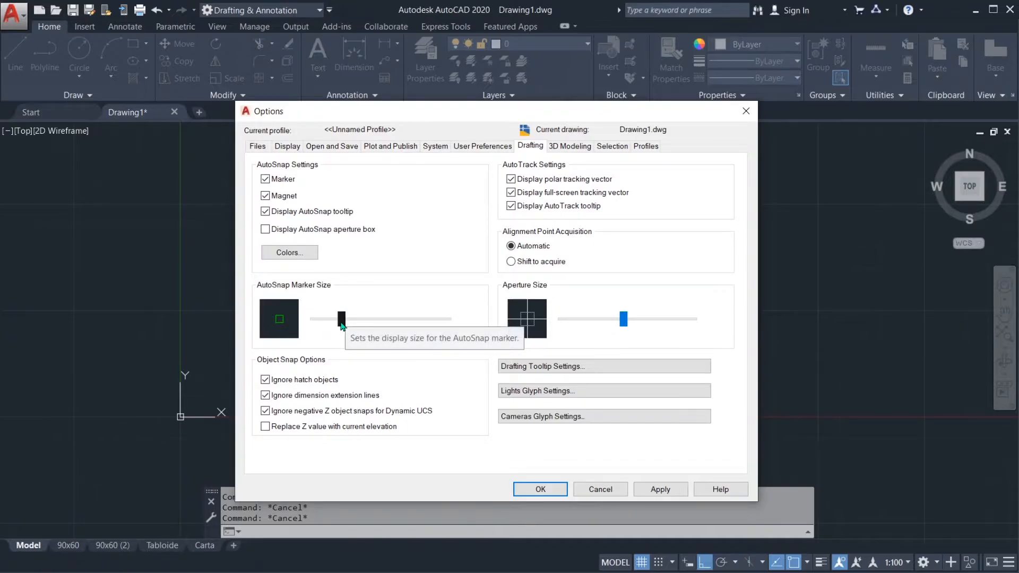
mouse_move(341, 319)
left_mouse_down()
mouse_move(328, 319)
mouse_move(407, 319)
mouse_move(352, 324)
left_mouse_up()
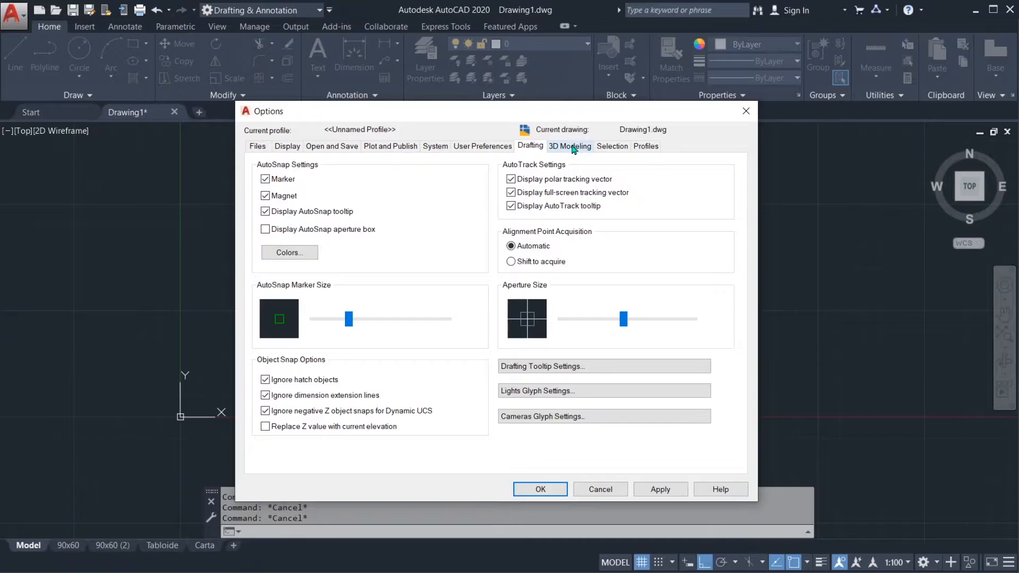
Step: Look over the 3D Modeling and Selection options and accept the changes made in the Options dialog
left_click(573, 146)
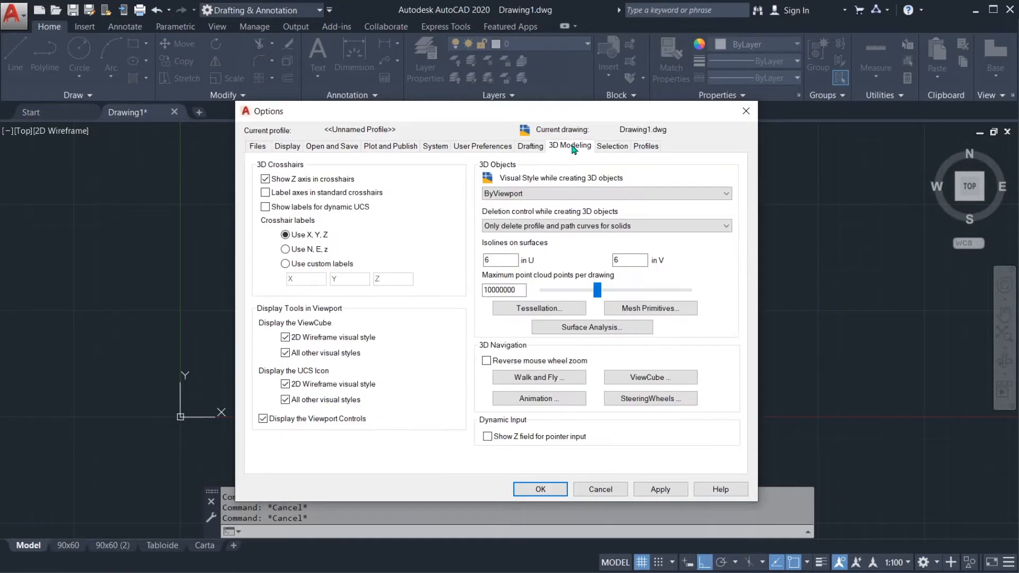
left_click(616, 148)
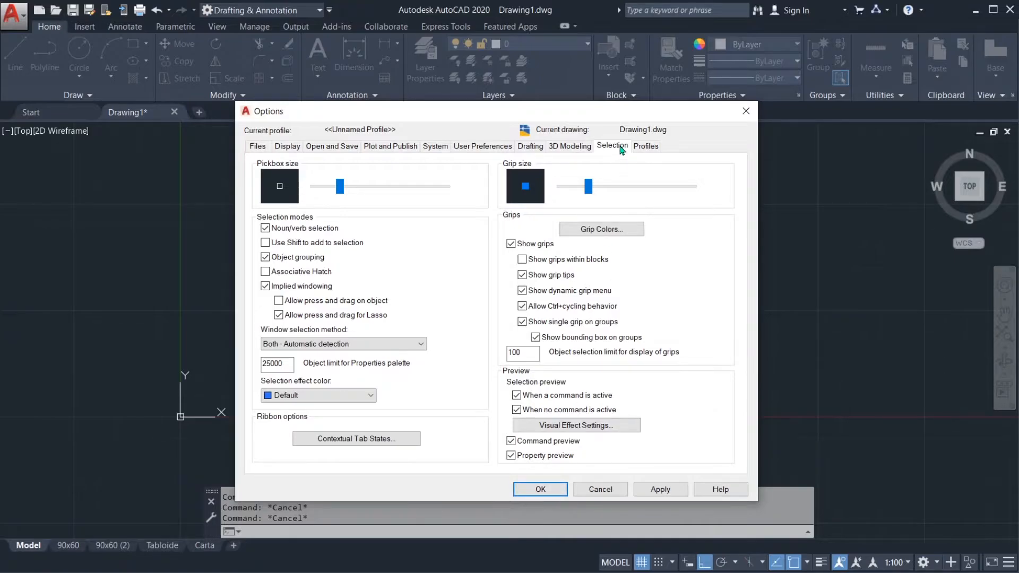
left_click(541, 489)
Step: Draw a single horizontal line above the X axis, to the right of the Y axis
middle_click_drag(449, 316, 568, 288)
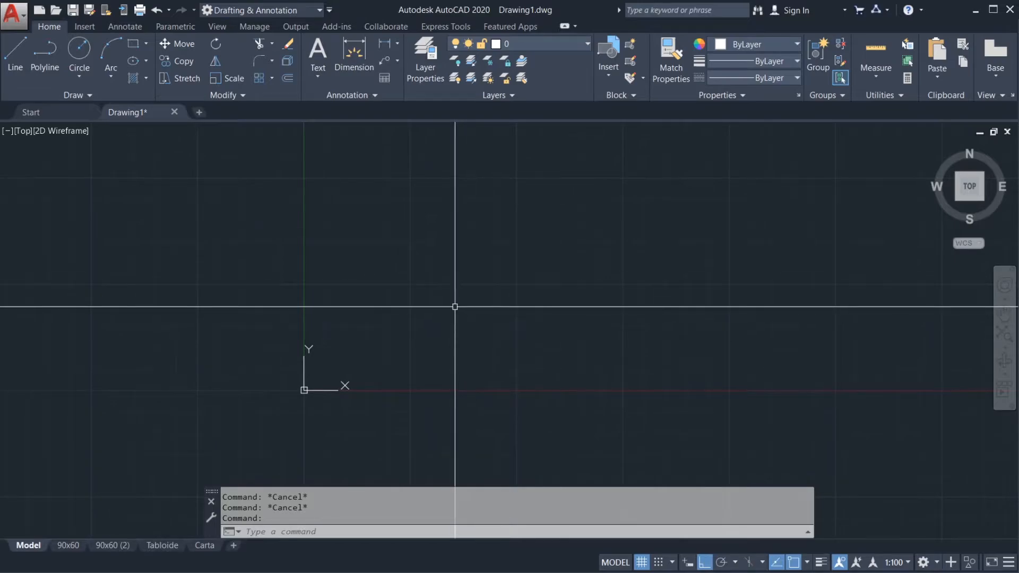
middle_click_drag(439, 314, 491, 314)
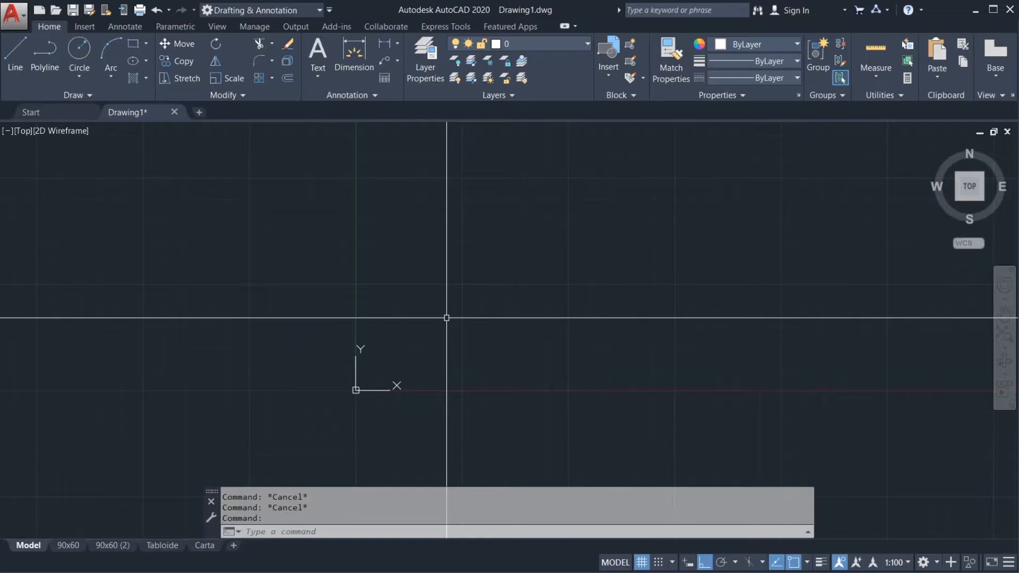
type("l")
key("Return")
left_click(421, 311)
left_click(579, 310)
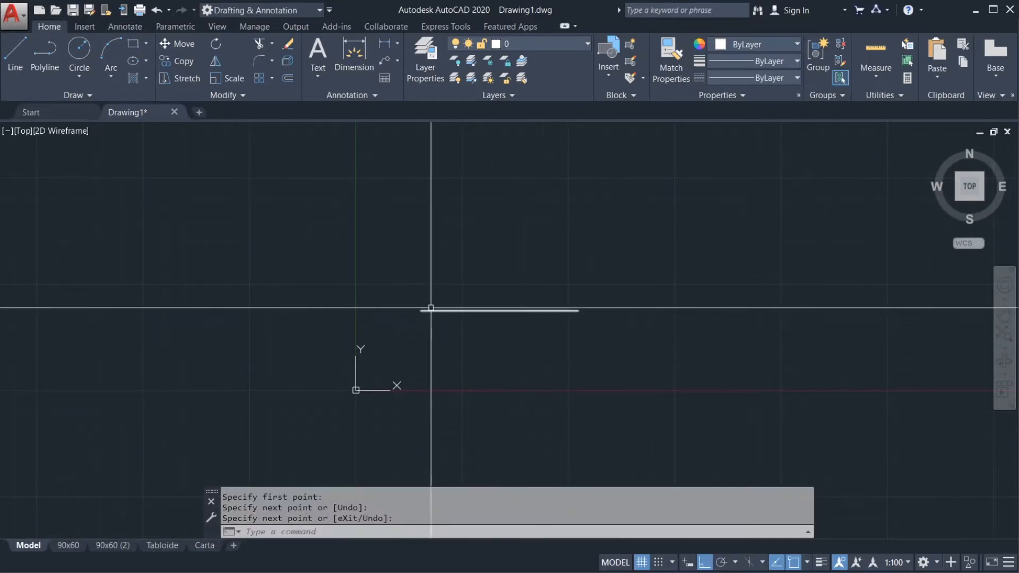
Step: Pick the horizontal line to show its grips and clear the selection
mouse_move(441, 322)
middle_mouse_down()
mouse_move(444, 301)
mouse_move(425, 325)
middle_mouse_up()
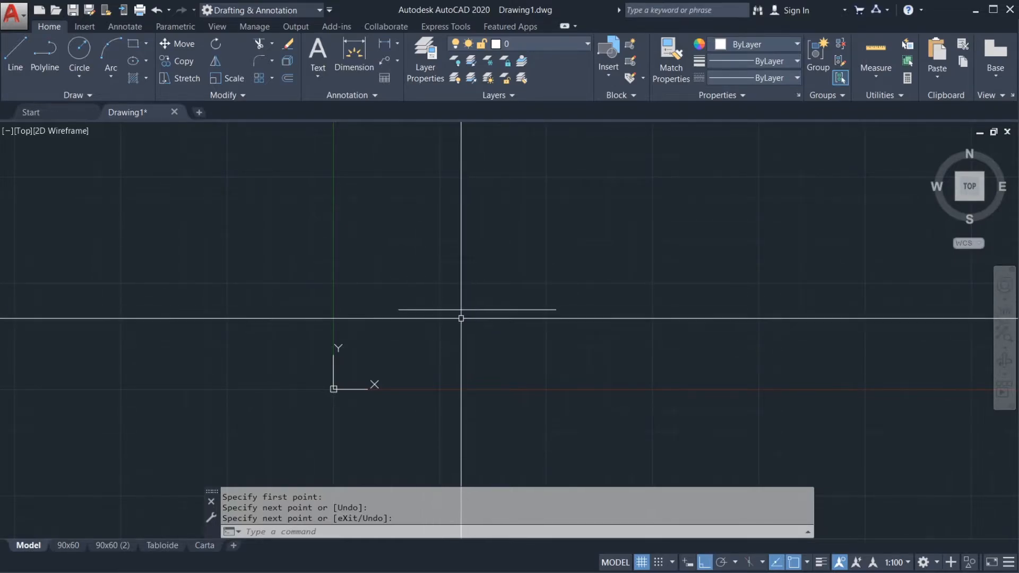
mouse_move(467, 308)
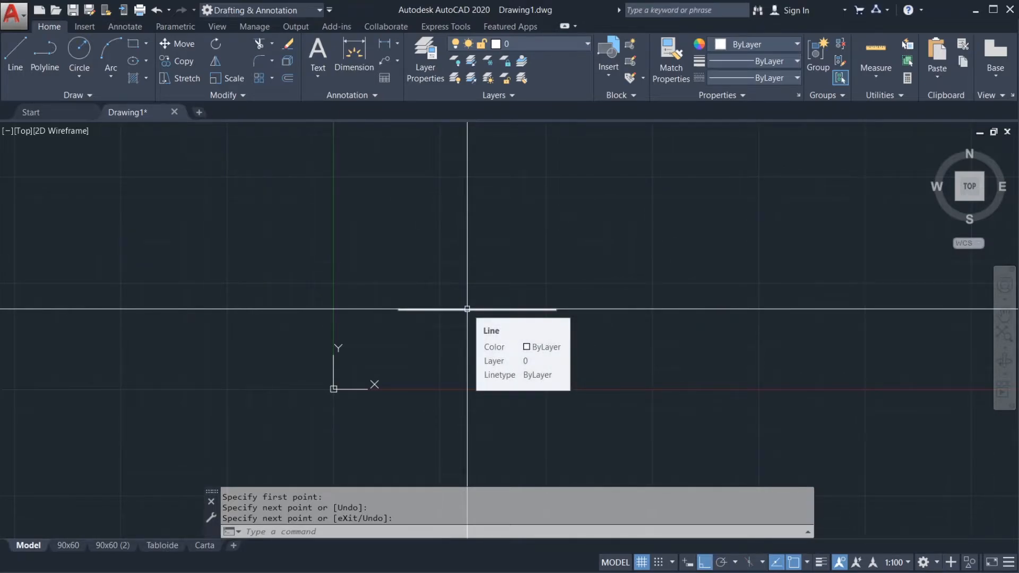
left_click(473, 309)
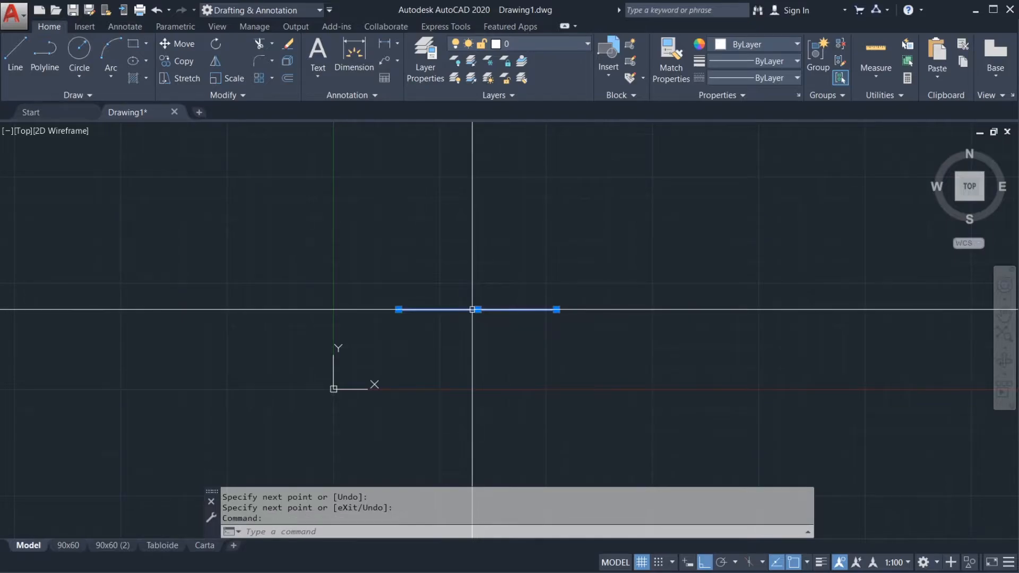
key("Escape")
key("Escape")
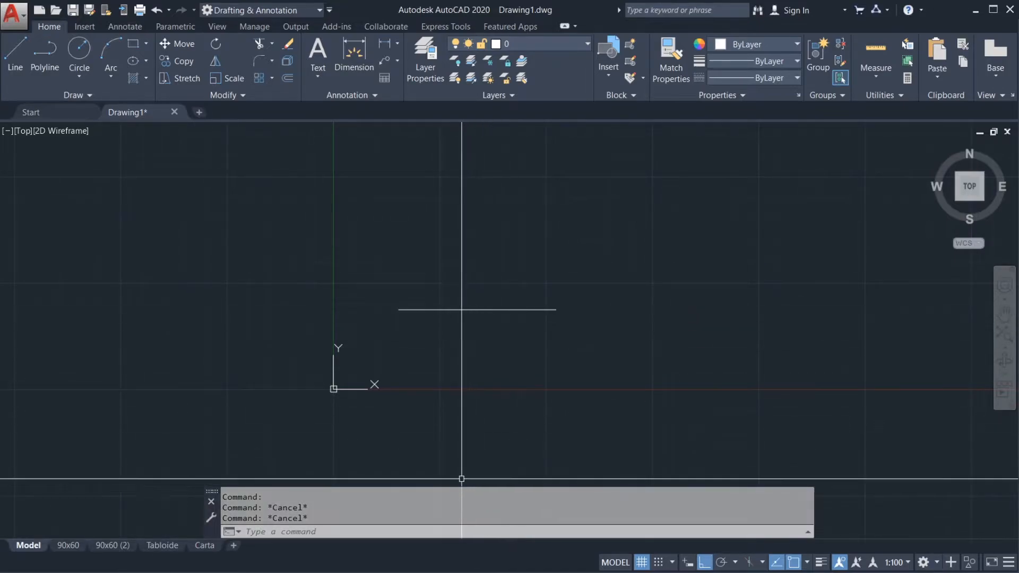
Step: Enlarge the pickbox size in the Selection options and accept the change
right_click(446, 499)
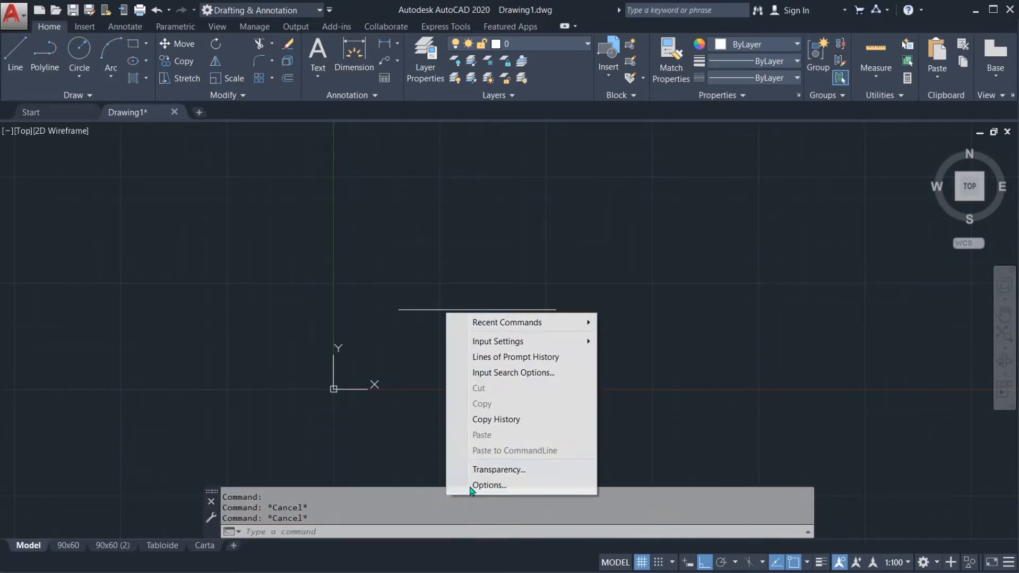
left_click(471, 484)
left_click(612, 146)
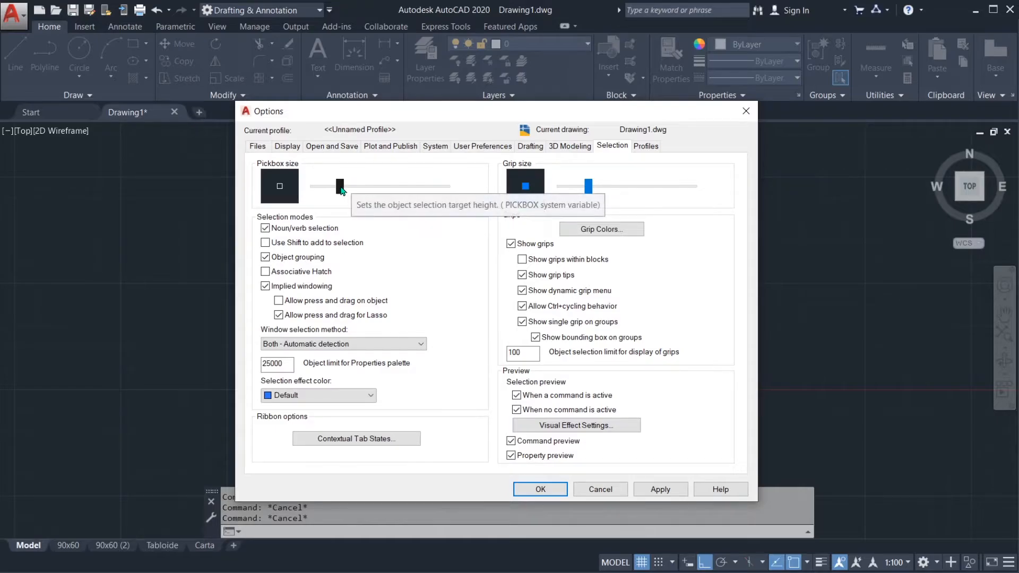
left_click_drag(340, 187, 373, 187)
left_click(540, 489)
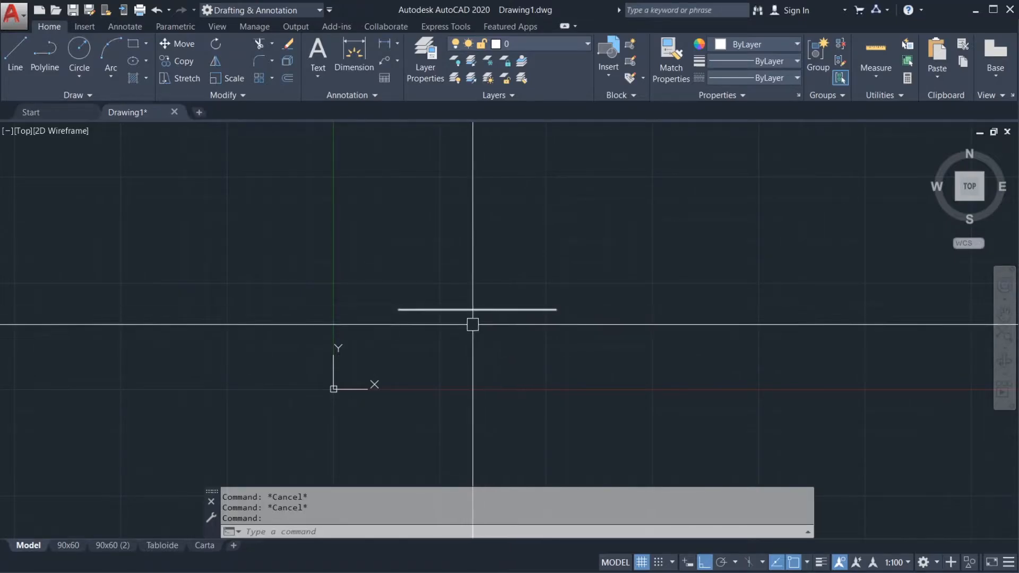
Step: Reduce the pickbox back to its original smaller size in the Selection options and accept the change
key("Return")
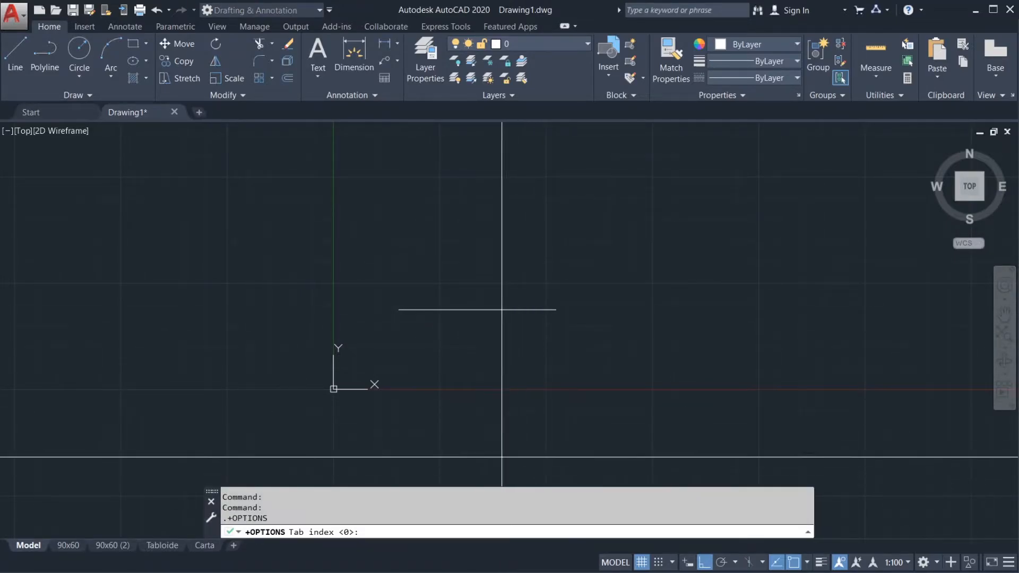
key("Escape")
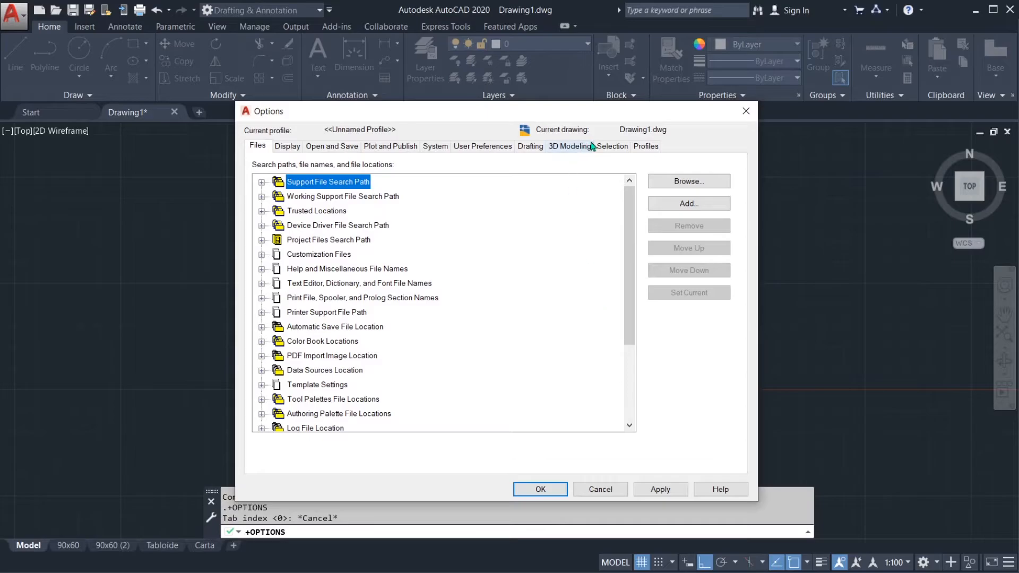
left_click(611, 149)
left_click_drag(374, 186, 341, 190)
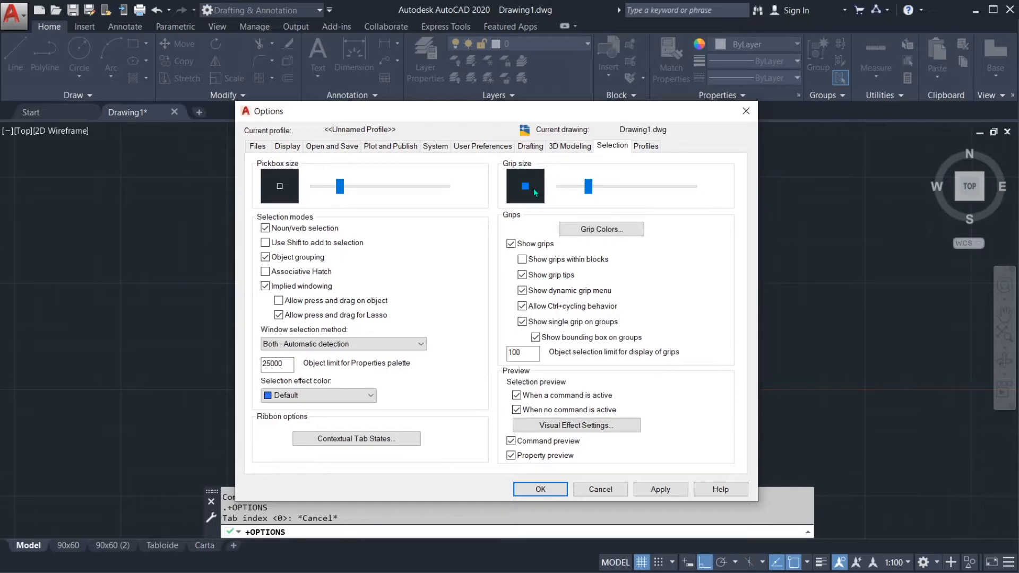
left_click(558, 487)
Step: Select the horizontal line with a crossing window and try stretching its right endpoint upward by the grip
left_click(521, 322)
left_click(513, 288)
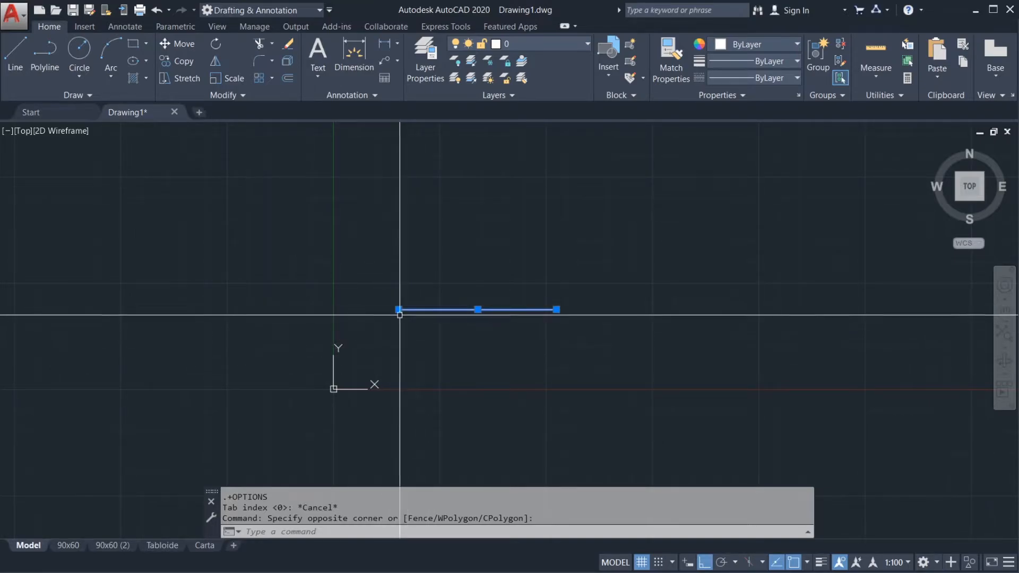
mouse_move(399, 310)
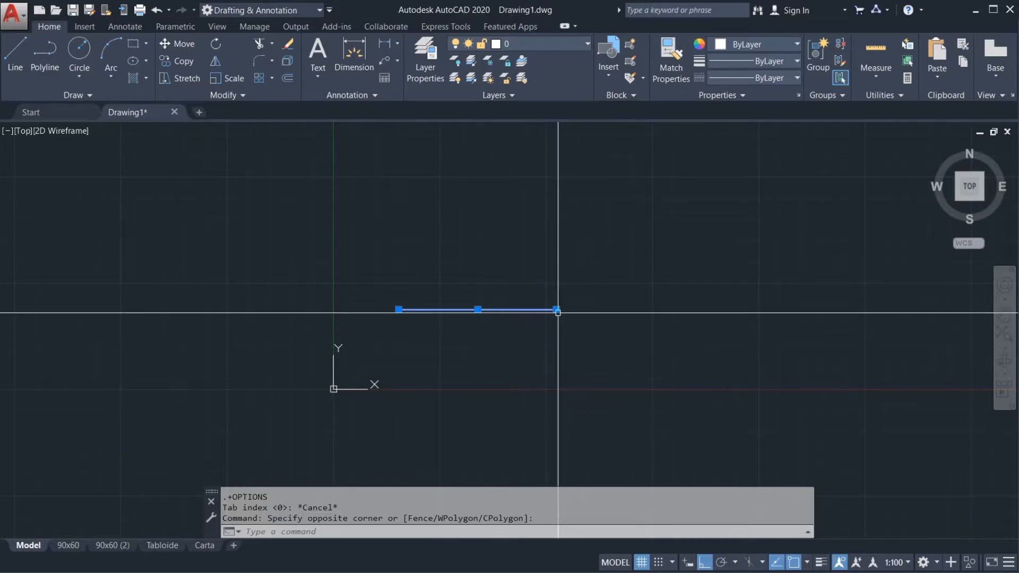
mouse_move(557, 309)
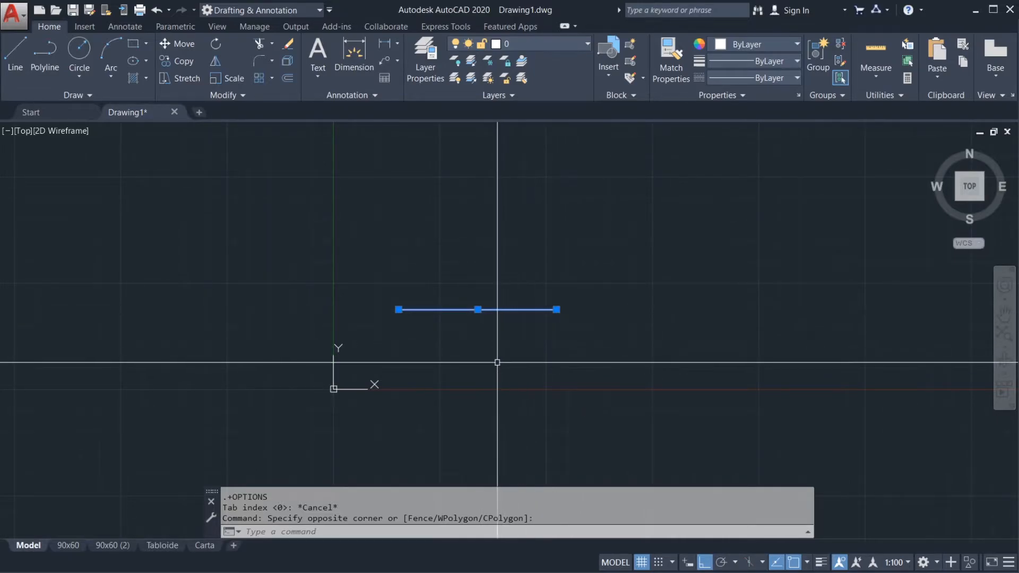
left_click(557, 310)
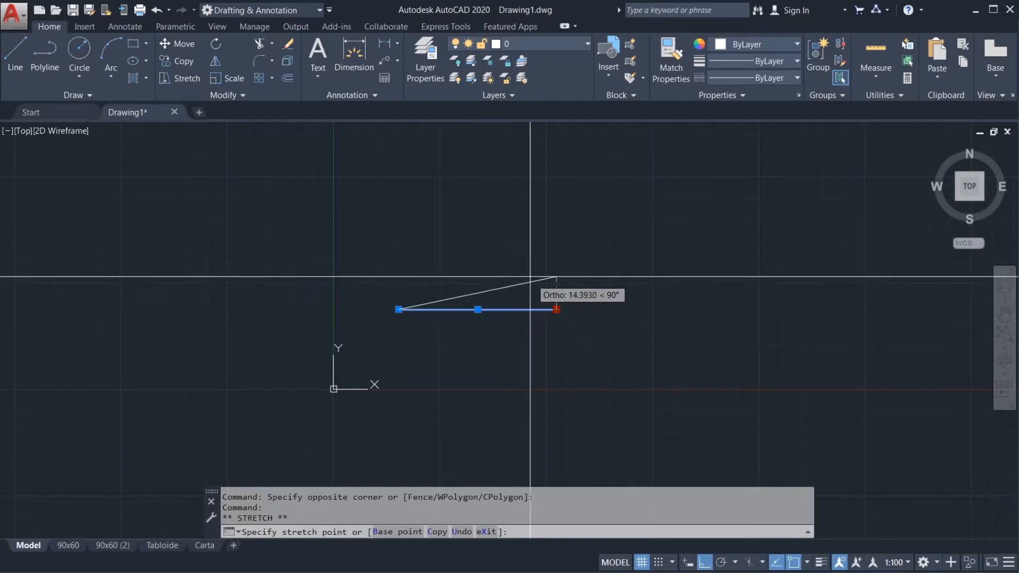
key("Escape")
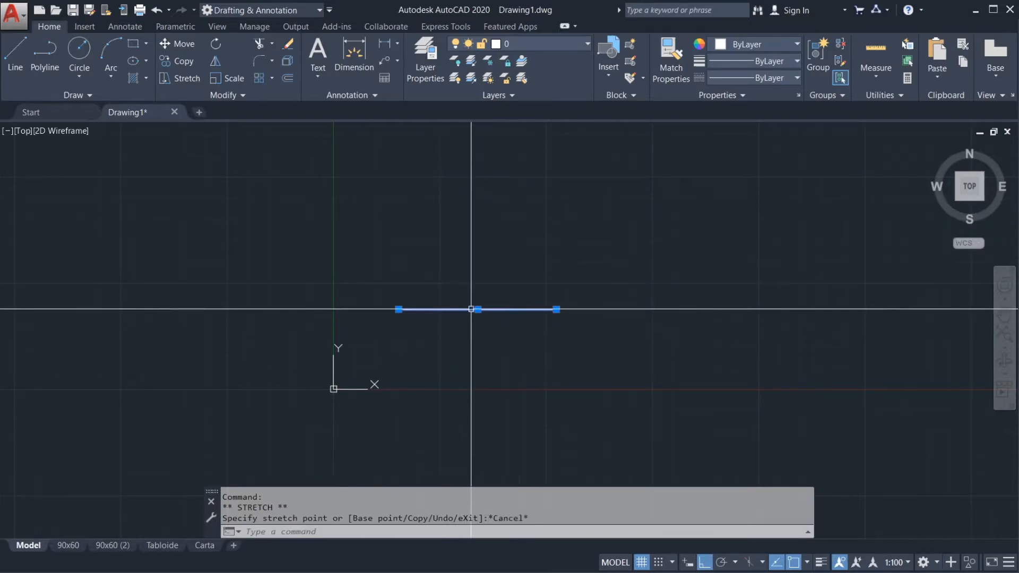
Step: Move the line straight up by its midpoint grip and stretch its left endpoint down so the line slopes
left_click(478, 309)
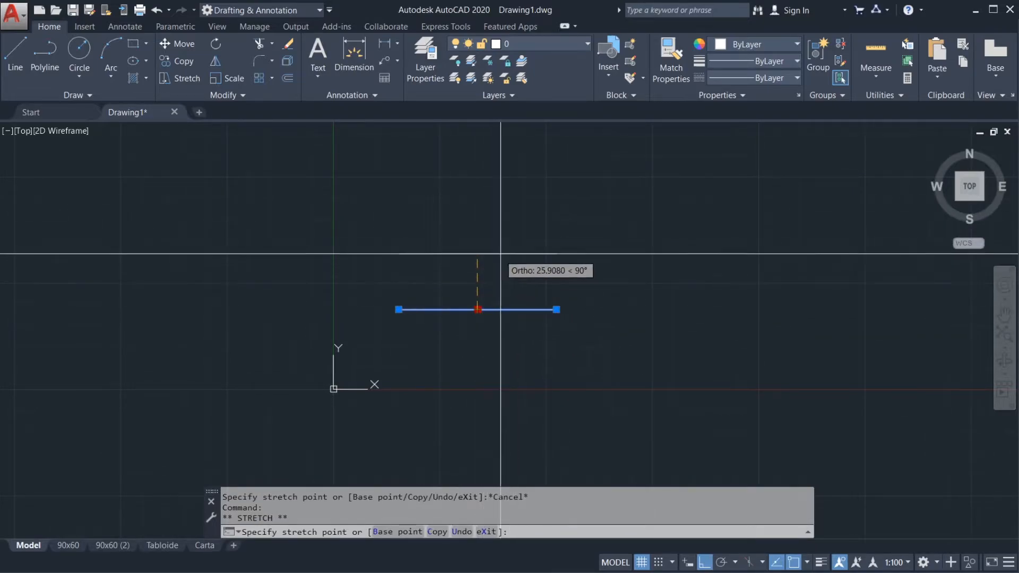
left_click(478, 261)
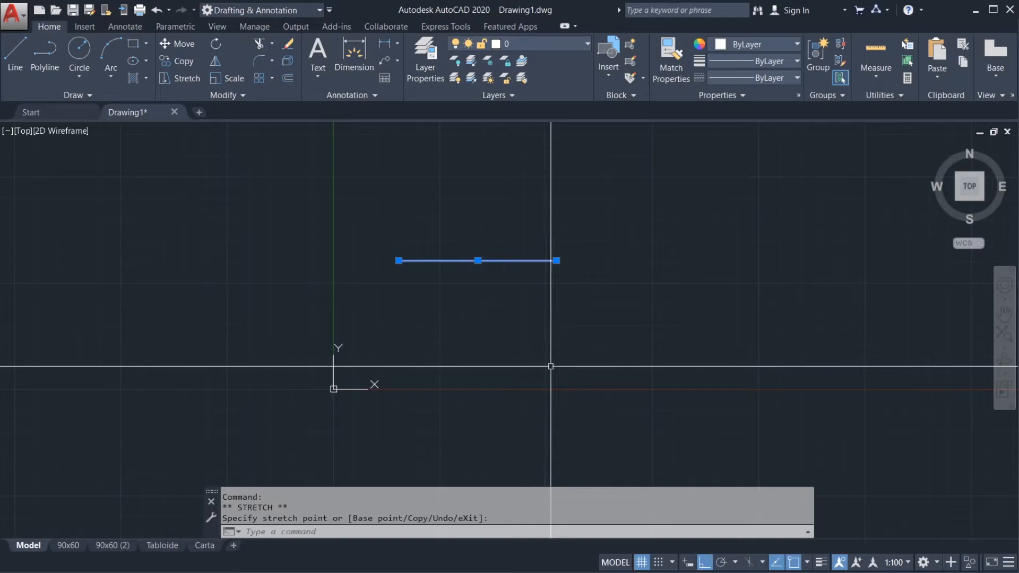
left_click(398, 261)
left_click(421, 320)
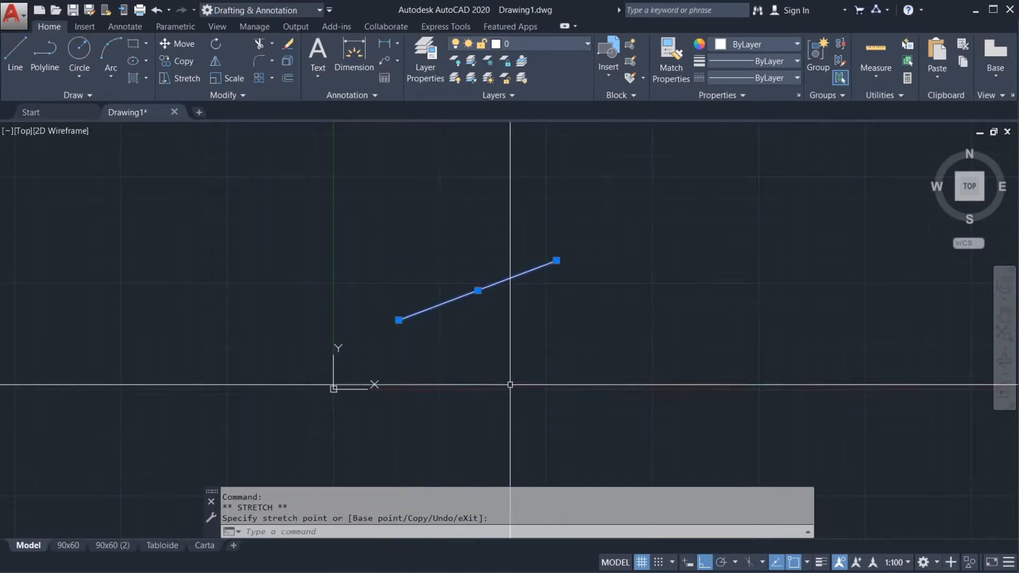
key("Escape")
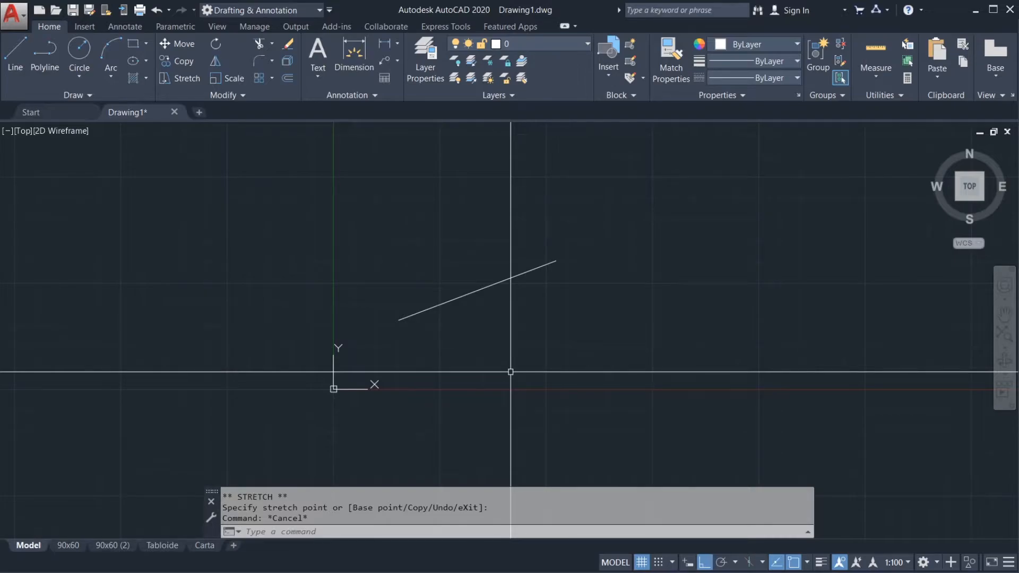
Step: Review the Selection, Profiles, Files and Display options and close the Options dialog
middle_click_drag(519, 323, 527, 323)
right_click(552, 500)
left_click(574, 485)
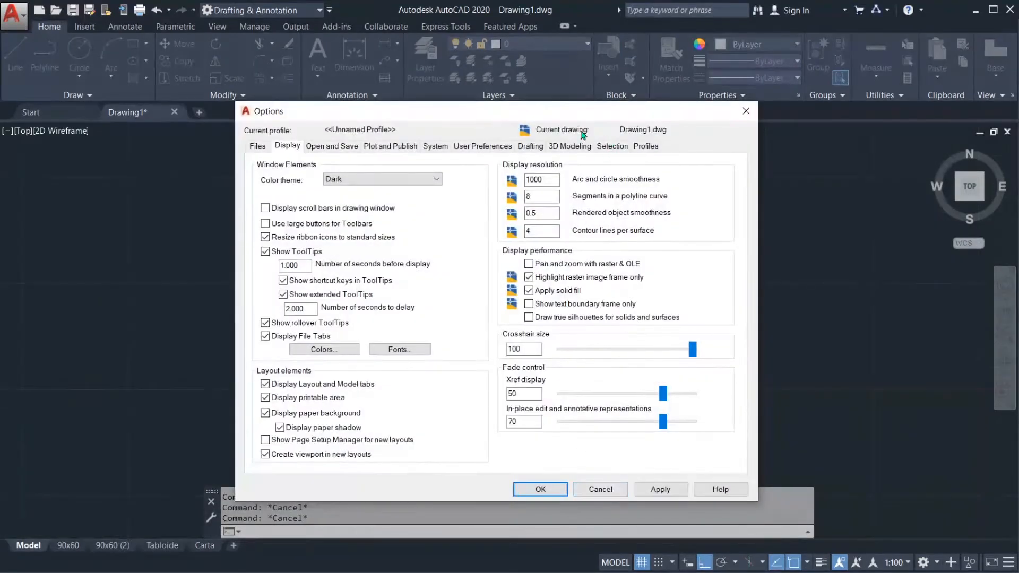
left_click(611, 147)
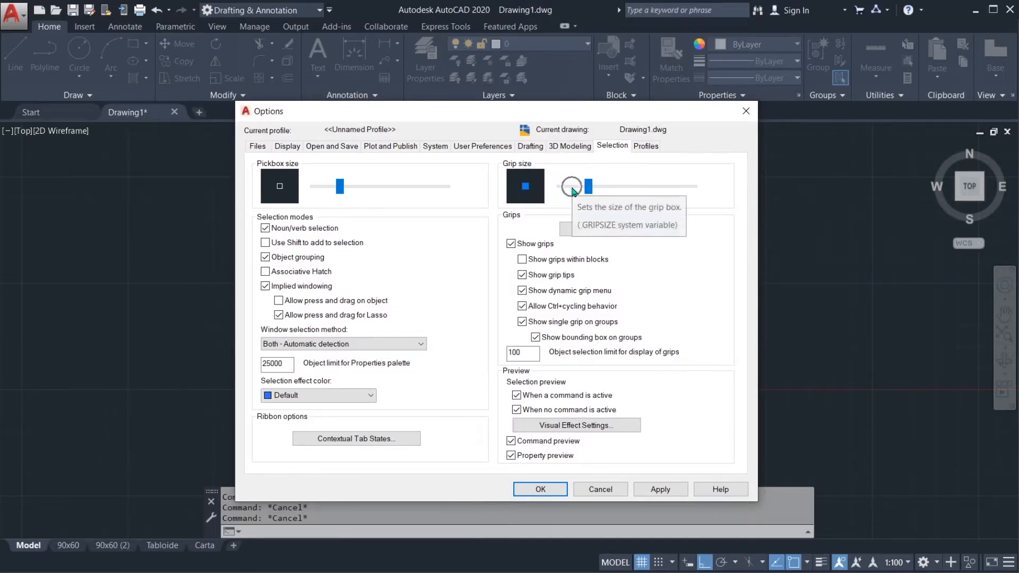
left_click(646, 147)
left_click(613, 147)
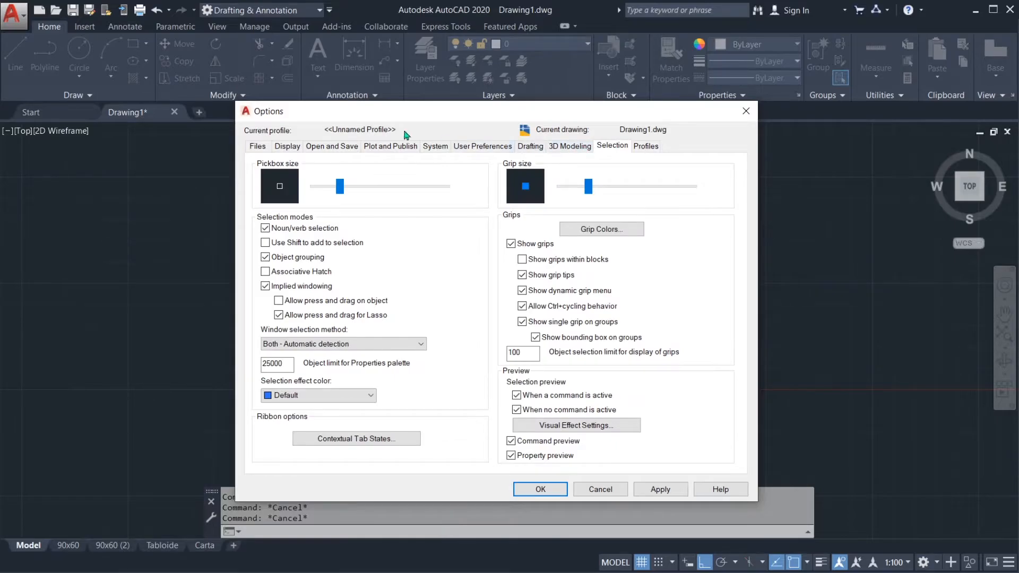
left_click(258, 147)
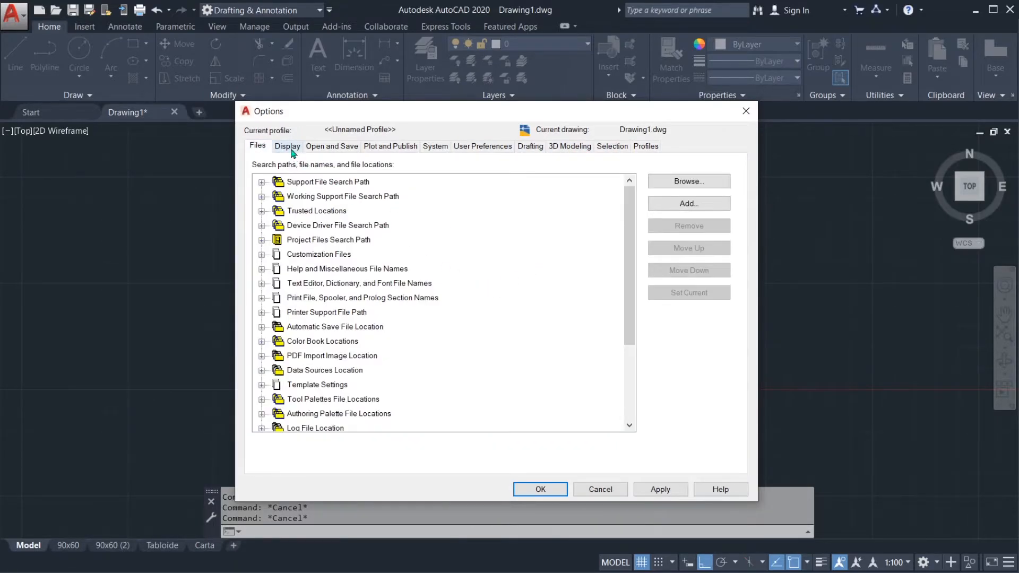
left_click(288, 146)
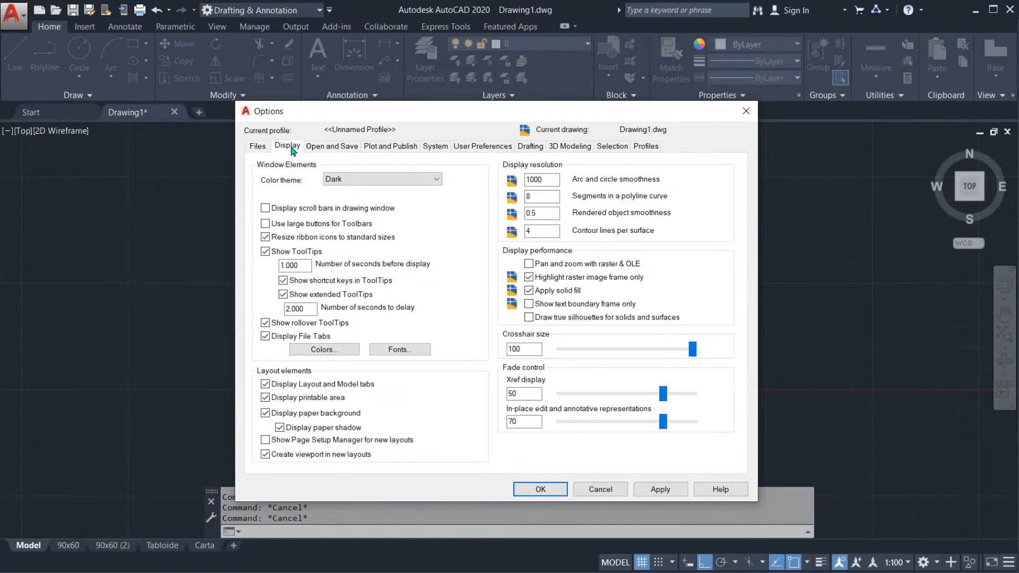
left_click(553, 491)
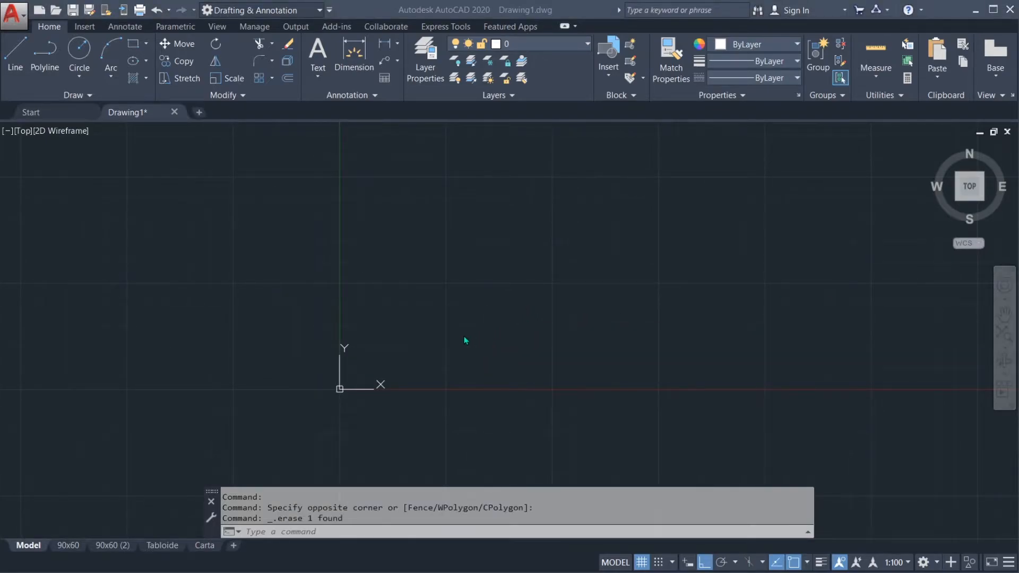
left_click(431, 366)
middle_click_drag(384, 357, 425, 346)
scroll(404, 356, "up", 2)
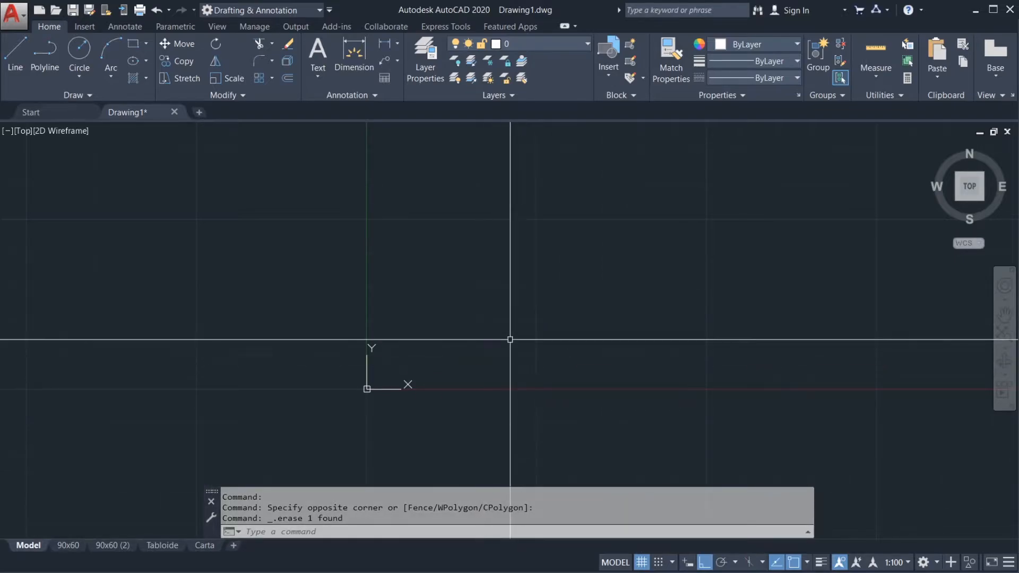
mouse_move(474, 334)
middle_mouse_down()
mouse_move(478, 355)
mouse_move(469, 337)
middle_mouse_up()
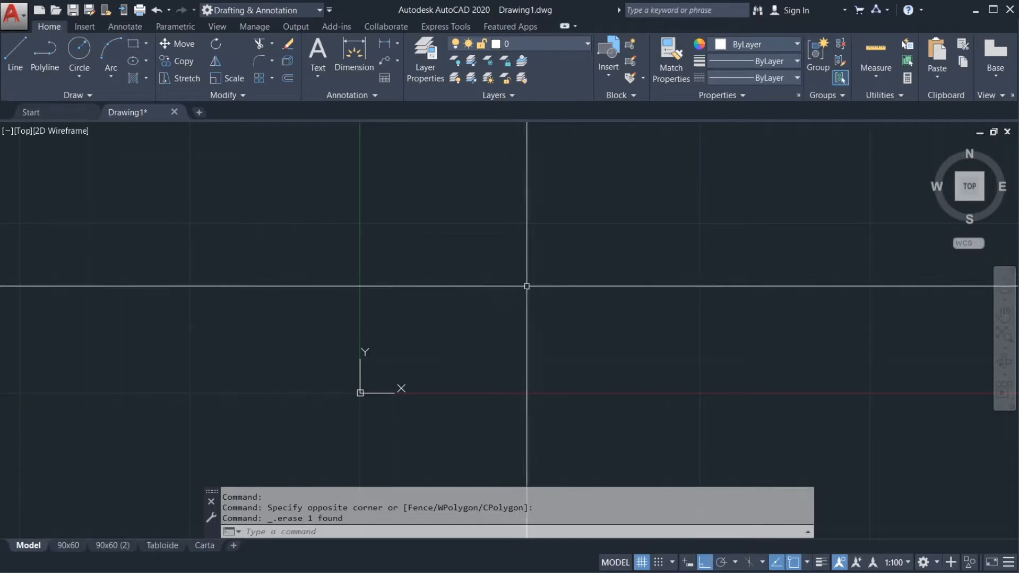
middle_click_drag(541, 293, 511, 294)
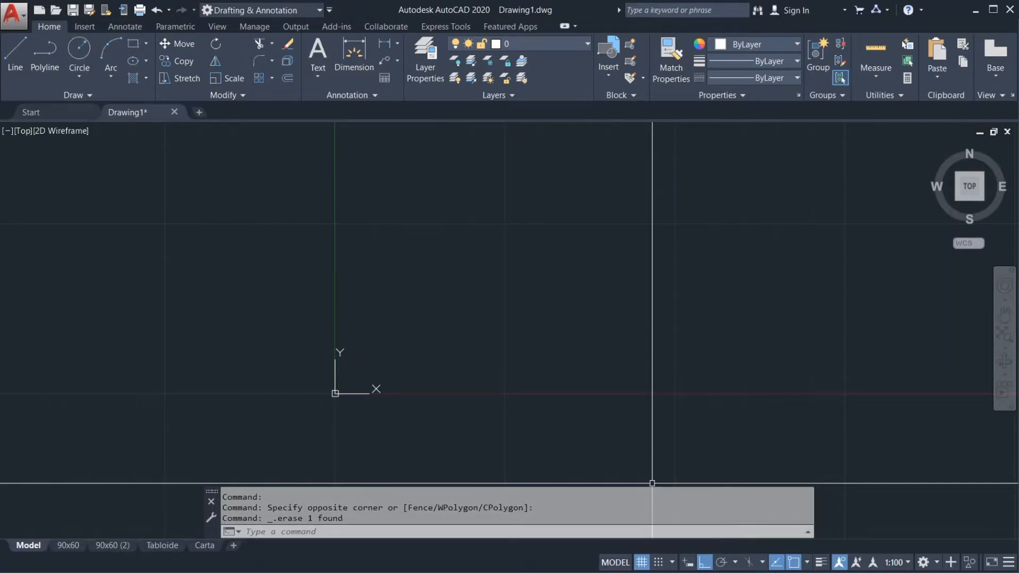
Step: Turn on snapping to the drawing grid and try a horizontal line between snap points, cancelling before its second point
left_click(659, 562)
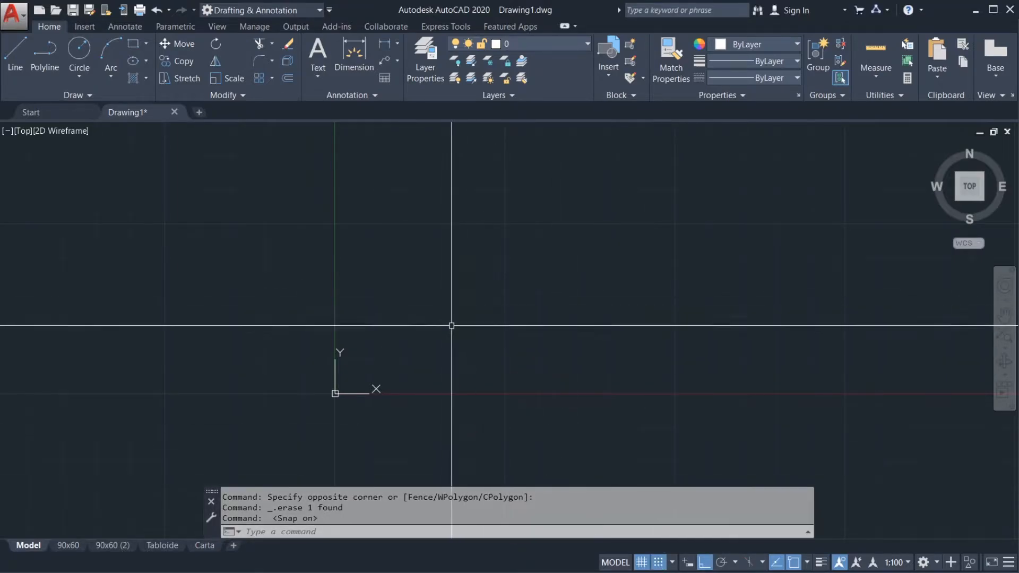
type("l")
key("Return")
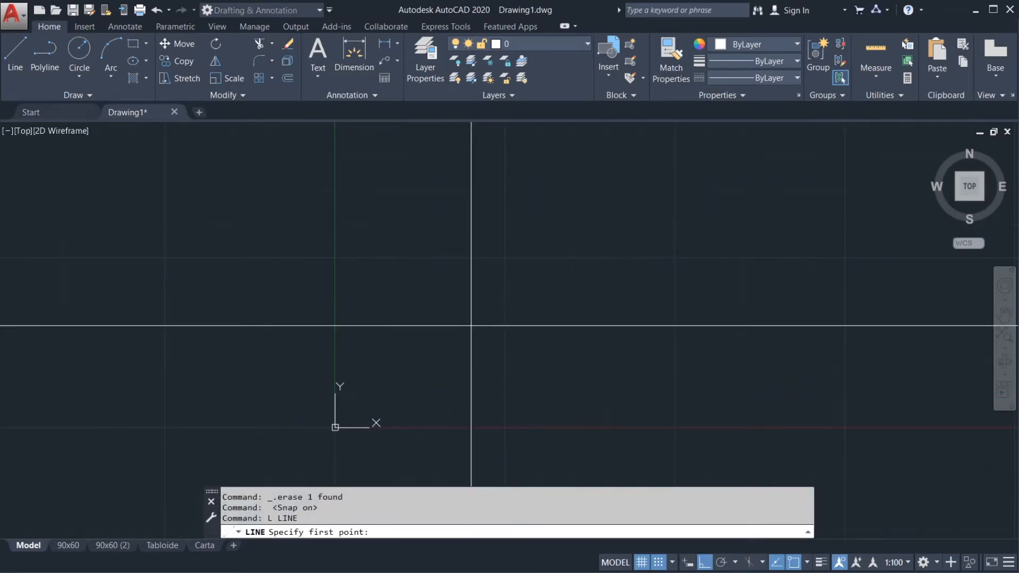
key("Escape")
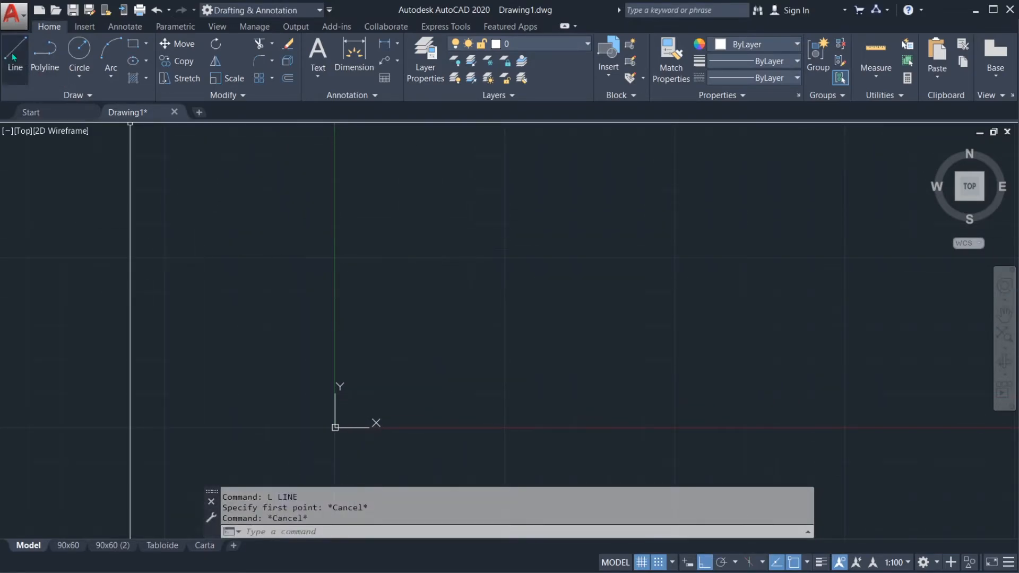
left_click(15, 55)
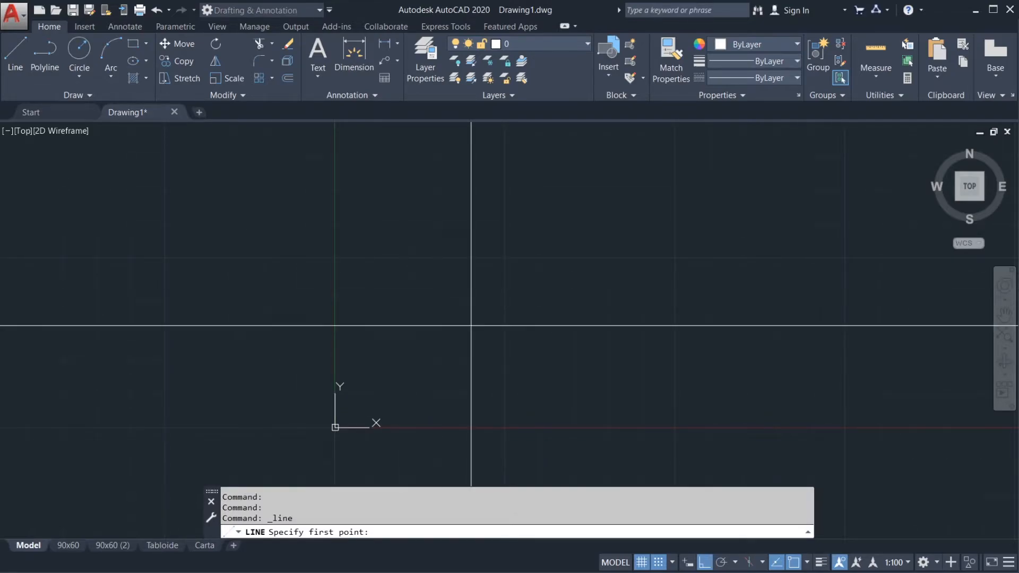
left_click(471, 292)
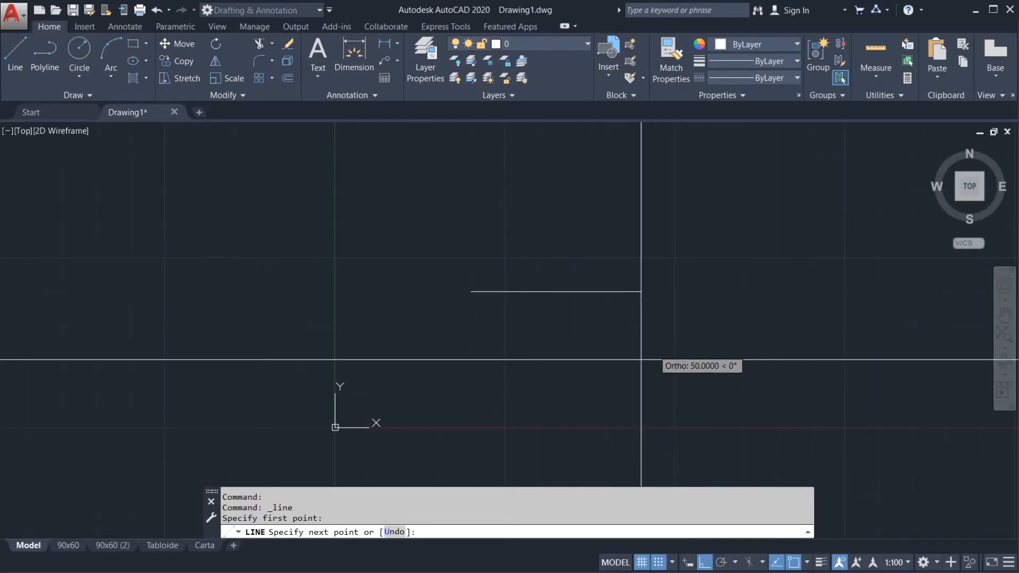
key("Escape")
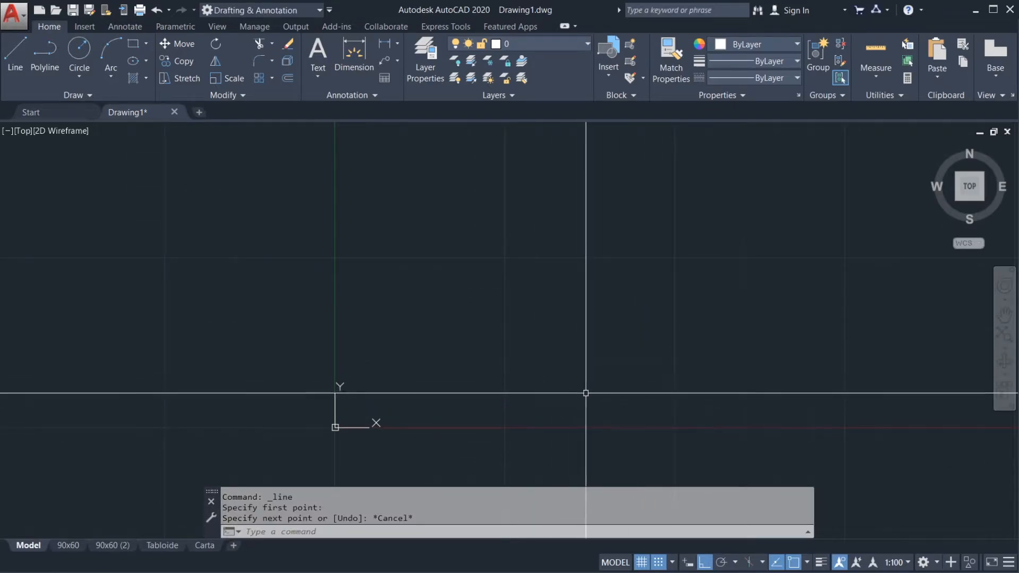
Step: Open the snap settings and examine the snap spacing, the grid X and Y spacing and the major line frequency
left_click(673, 563)
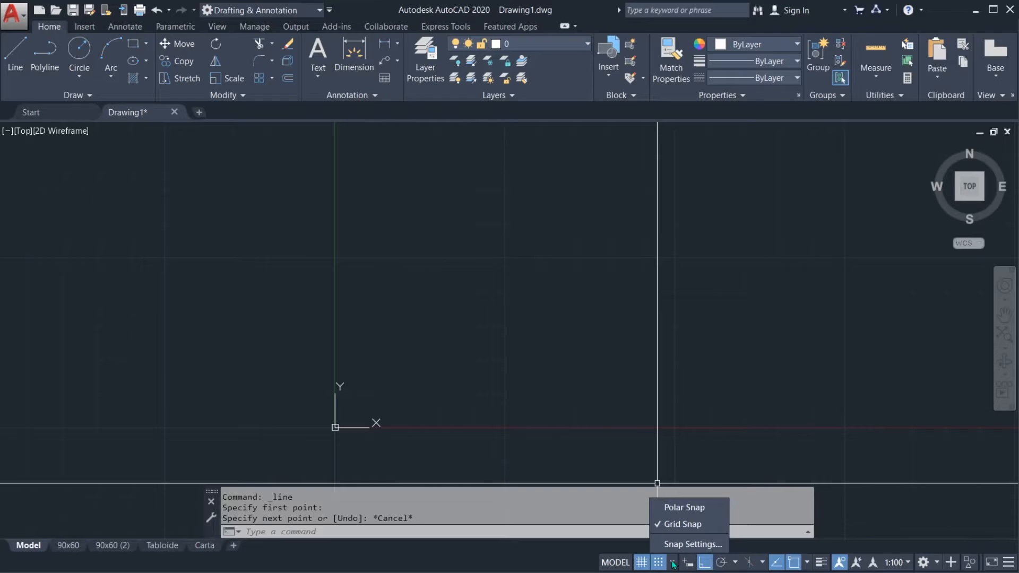
left_click(676, 546)
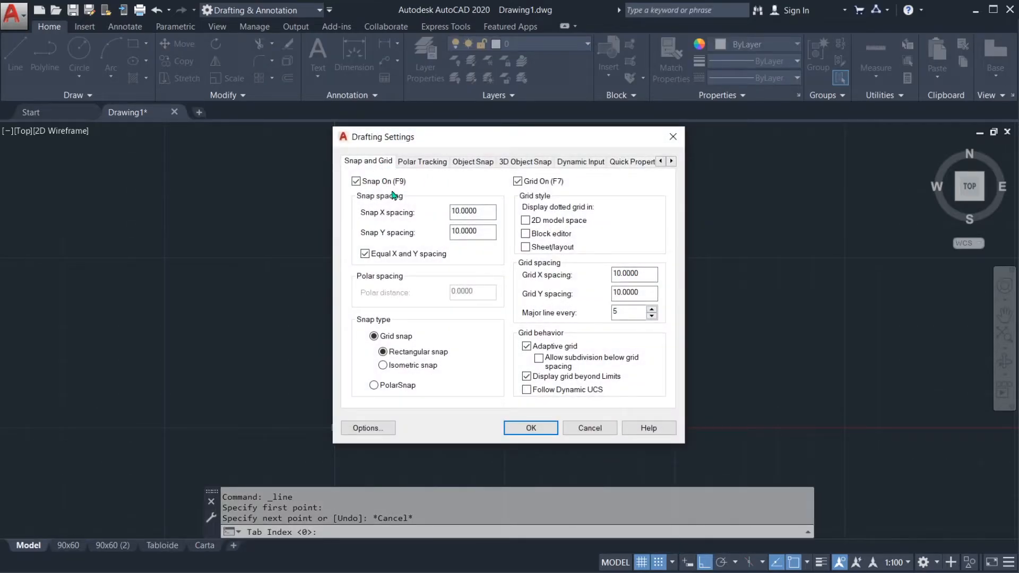
left_click(481, 212)
left_click_drag(481, 212, 440, 211)
left_click(484, 214)
left_click(648, 274)
left_click_drag(648, 274, 604, 292)
left_click(646, 292)
left_click(644, 276)
left_click(625, 313)
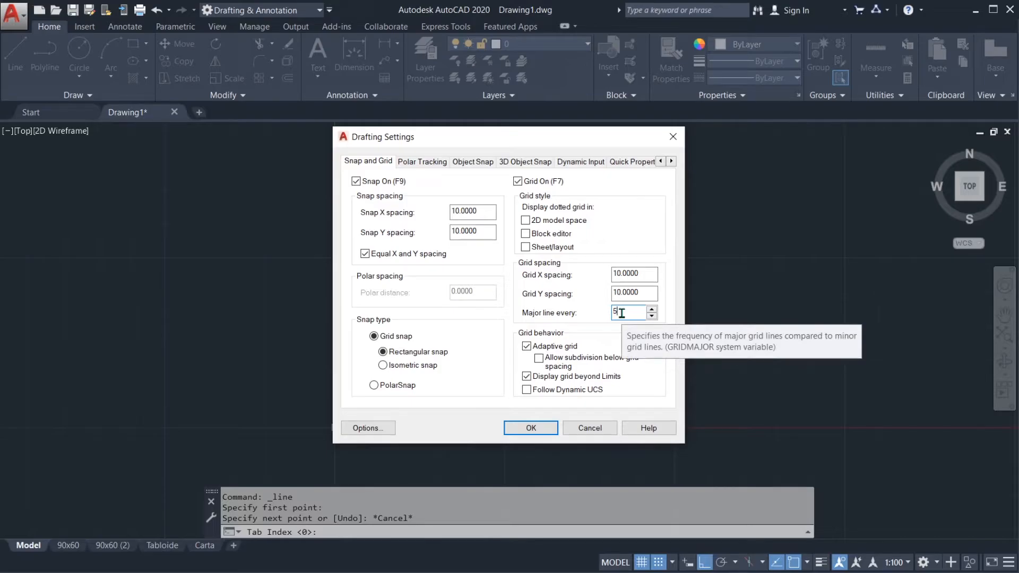
double_click(621, 313)
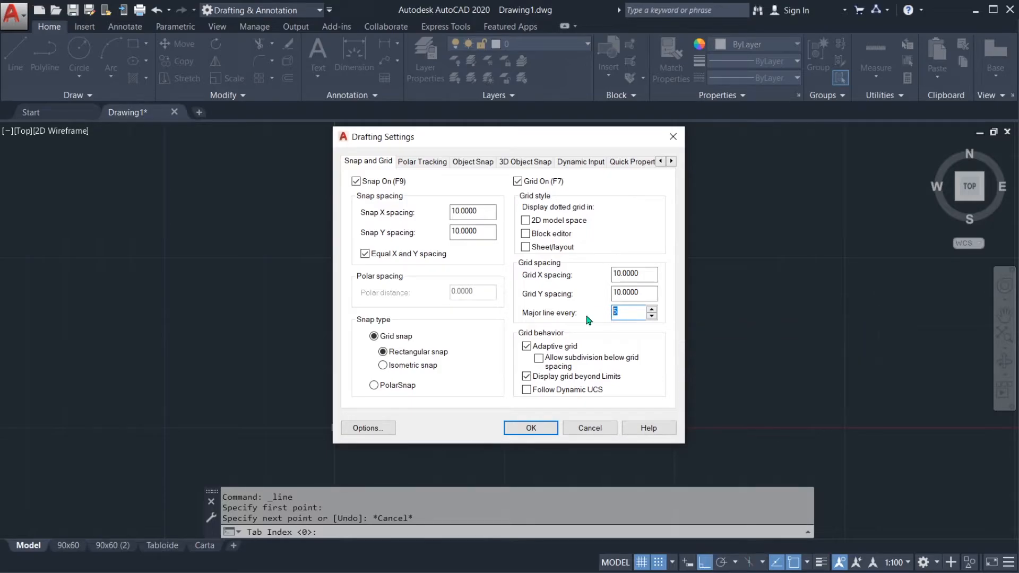
left_click(623, 314)
left_click_drag(621, 313, 594, 312)
left_click(628, 311)
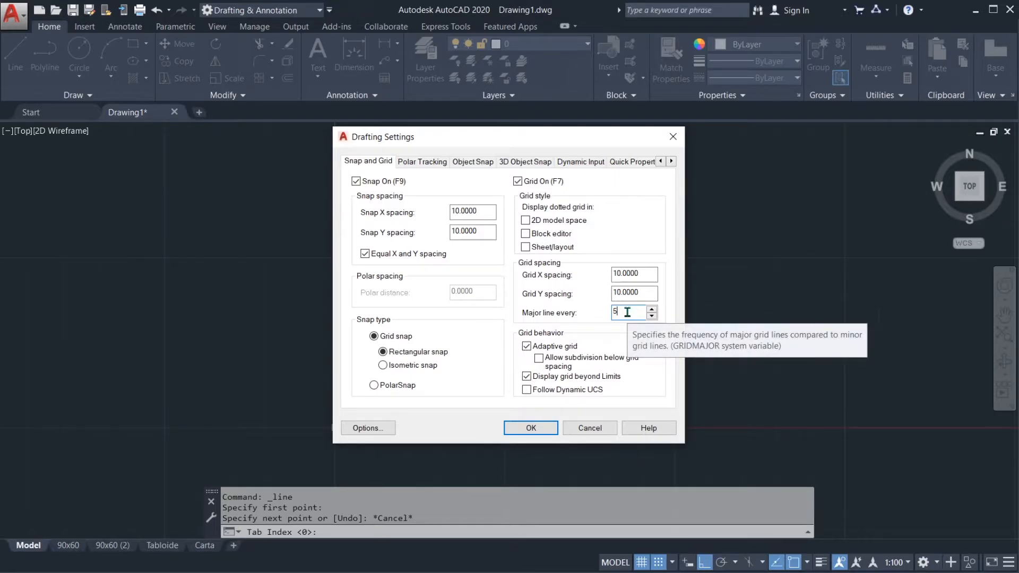
Step: Set the grid X and Y spacing to 1 and accept the drafting settings
left_click_drag(644, 274, 602, 272)
type("1")
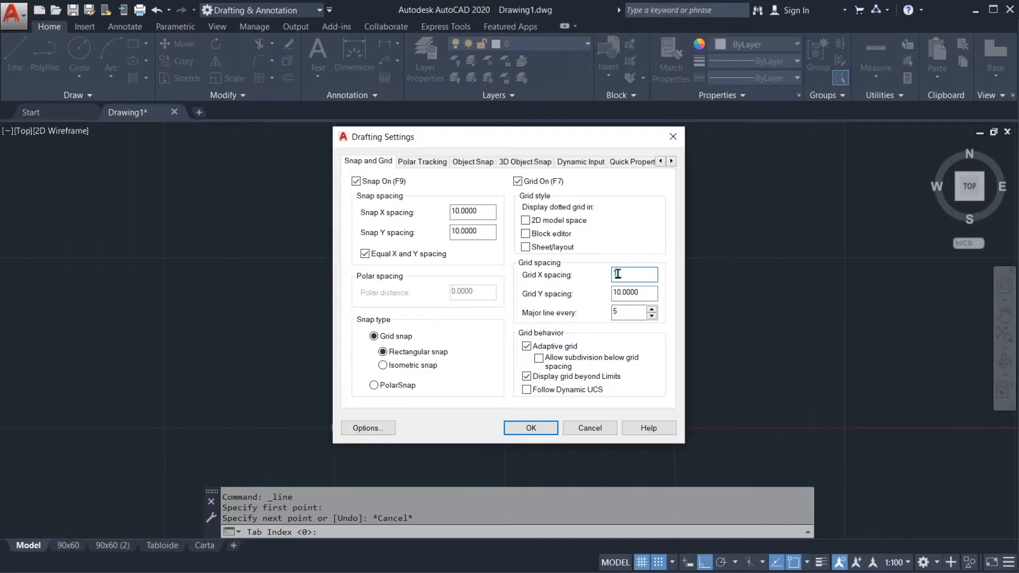
key("Tab")
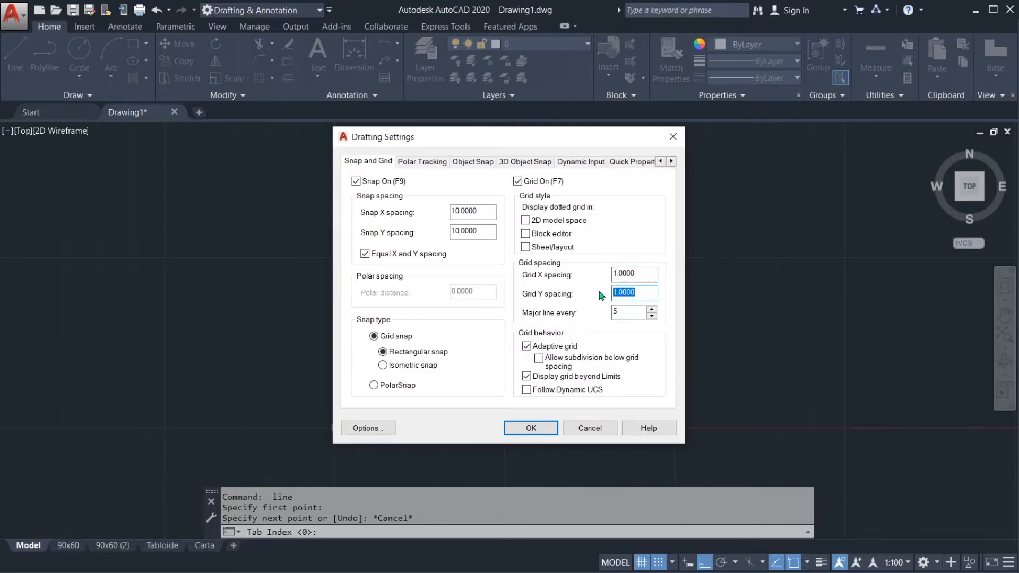
left_click(646, 273)
left_click(640, 292)
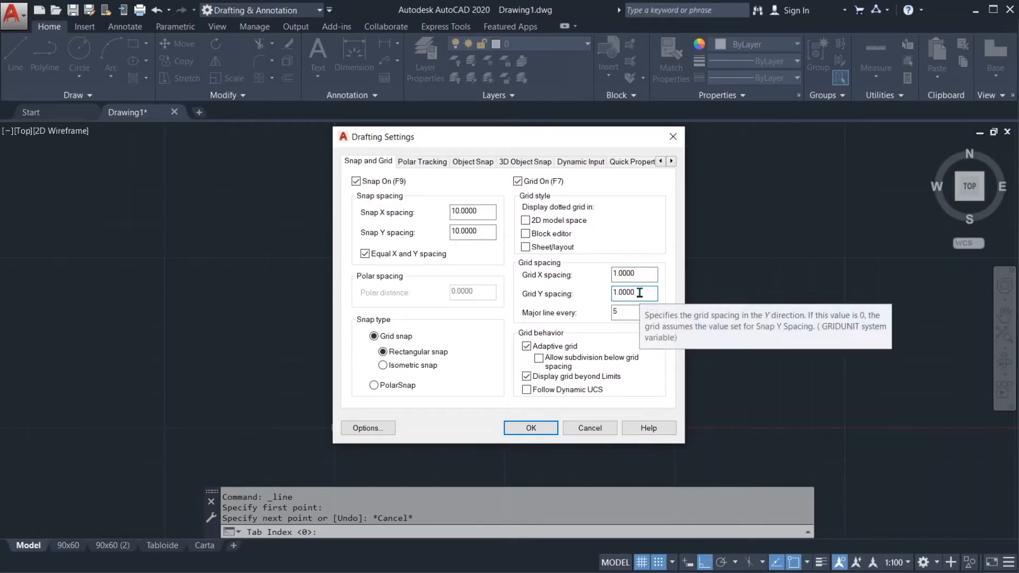
left_click(641, 274)
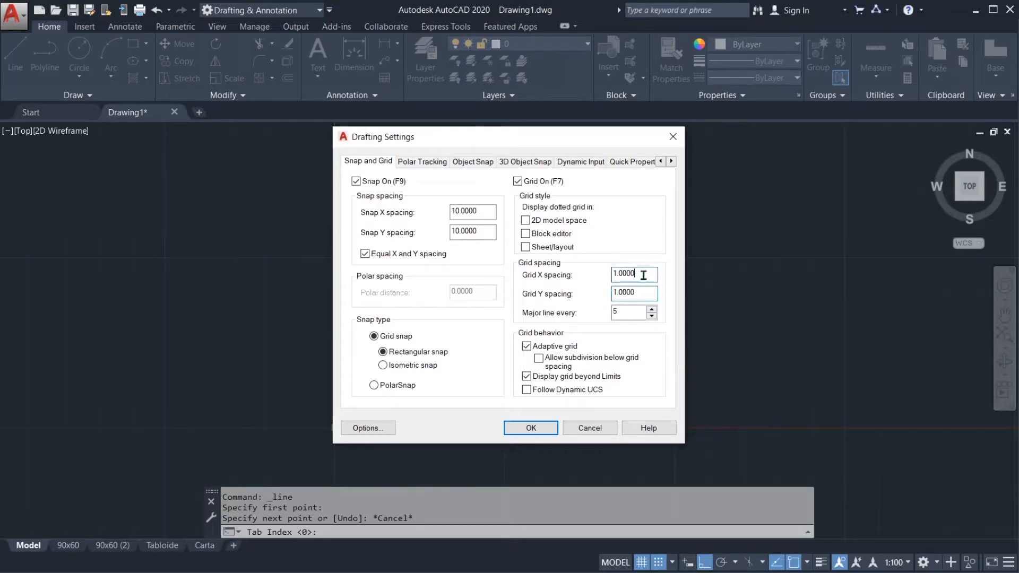
left_click_drag(642, 293, 604, 298)
left_click(642, 274)
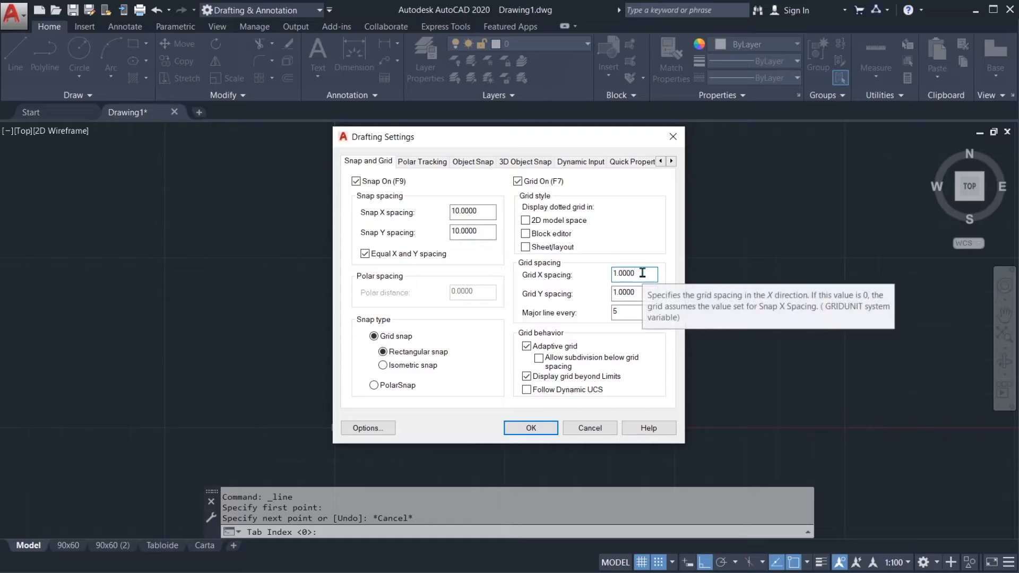
left_click_drag(643, 273, 595, 279)
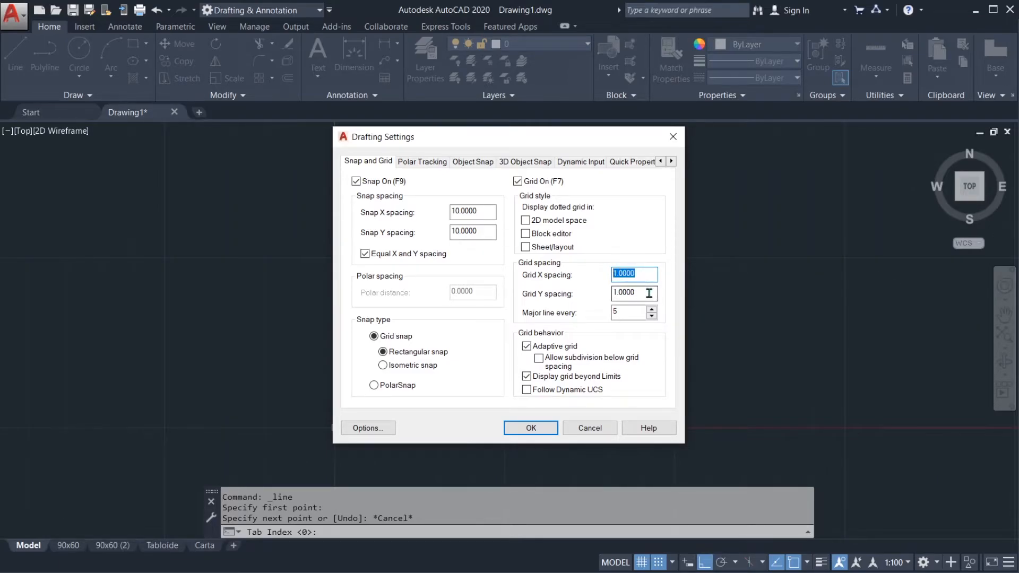
left_click(478, 210)
left_click_drag(479, 210, 446, 212)
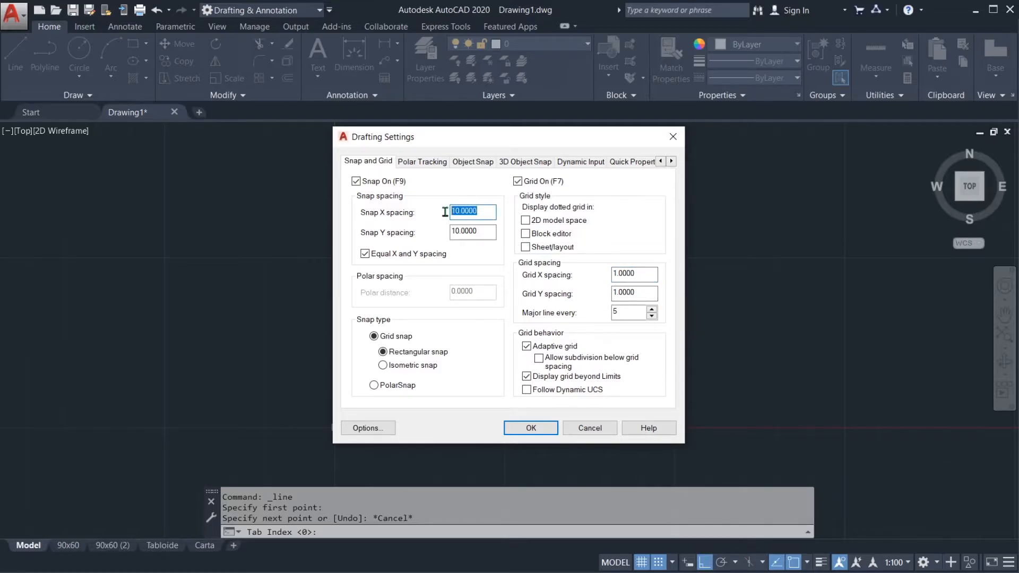
left_click(482, 213)
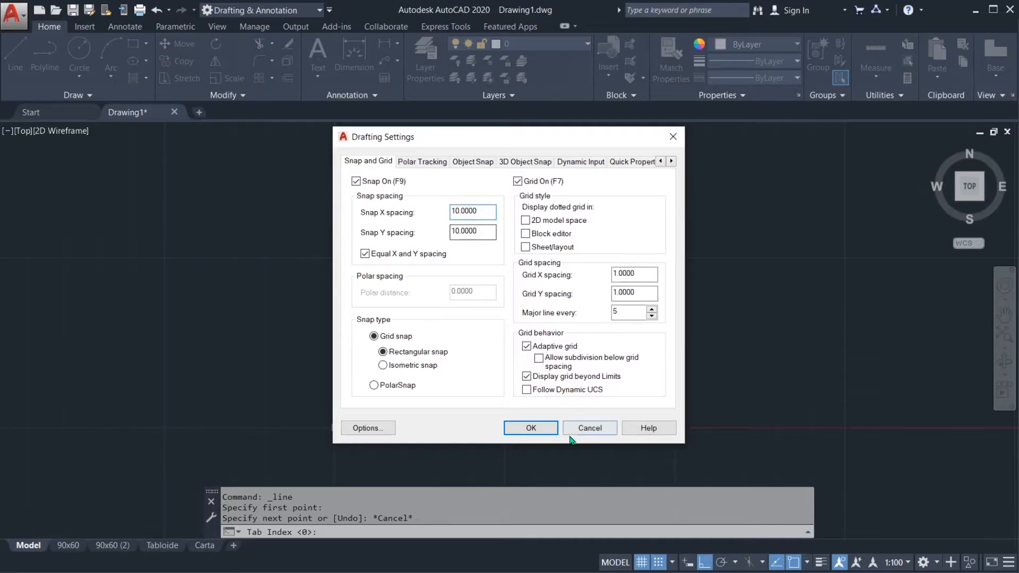
left_click(551, 432)
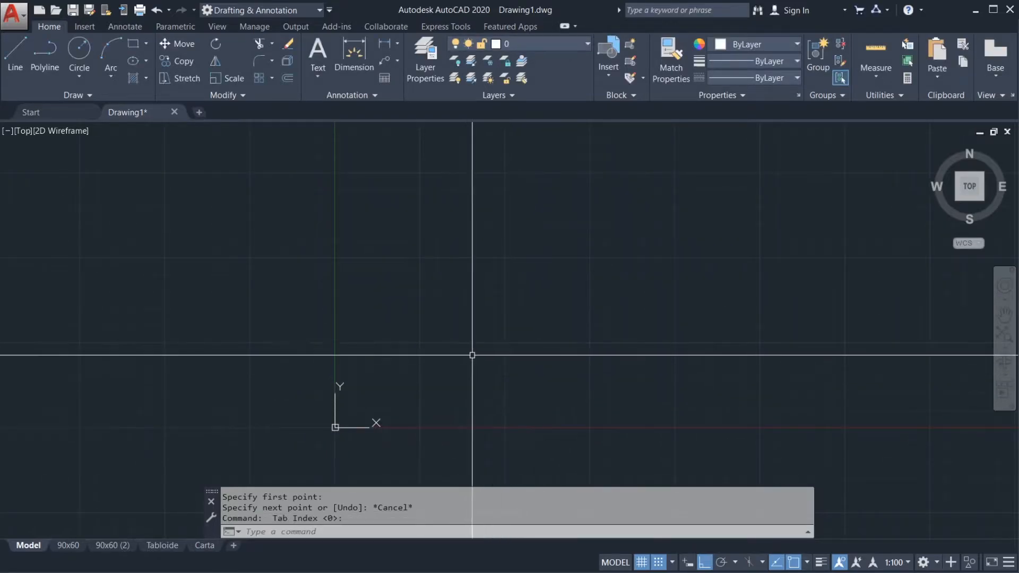
Step: Examine the grid around the origin at several zoom levels to compare the minor and major line spacing
middle_click_drag(438, 368, 605, 266)
scroll(450, 336, "up", 2)
scroll(407, 328, "up", 4)
scroll(364, 220, "up", 2)
middle_click_drag(391, 325, 442, 183)
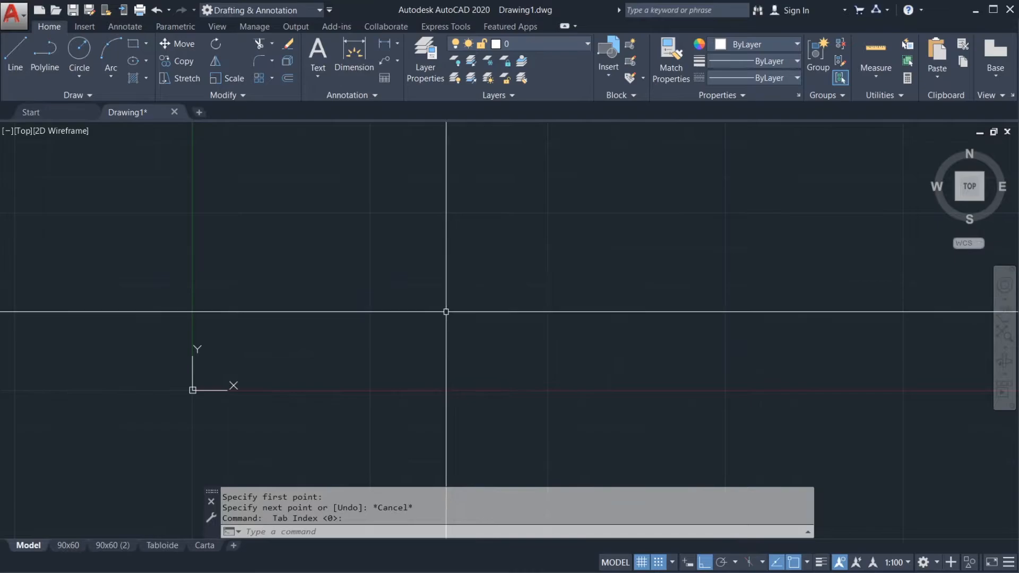
scroll(418, 309, "up", 3)
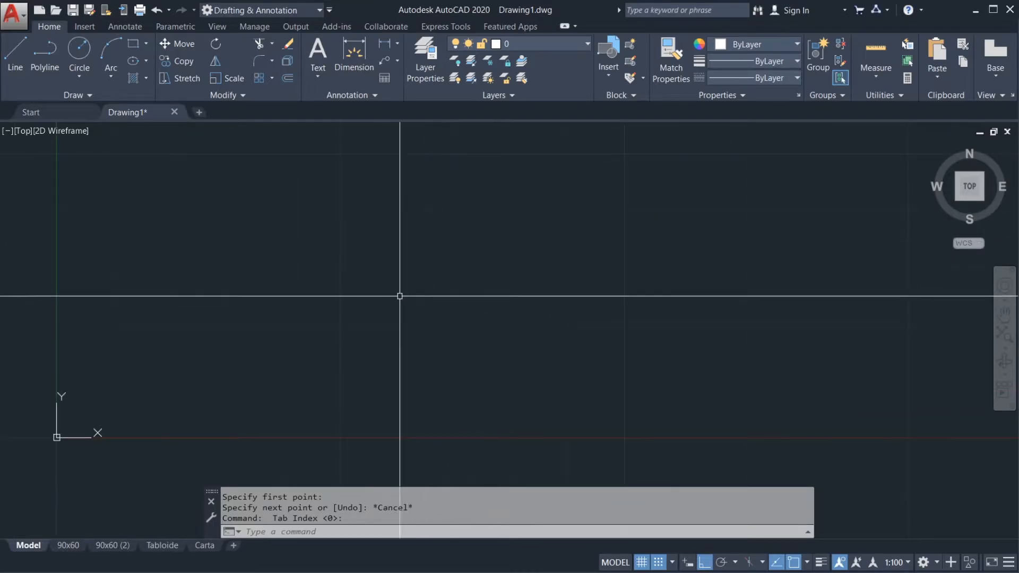
scroll(400, 296, "down", 8)
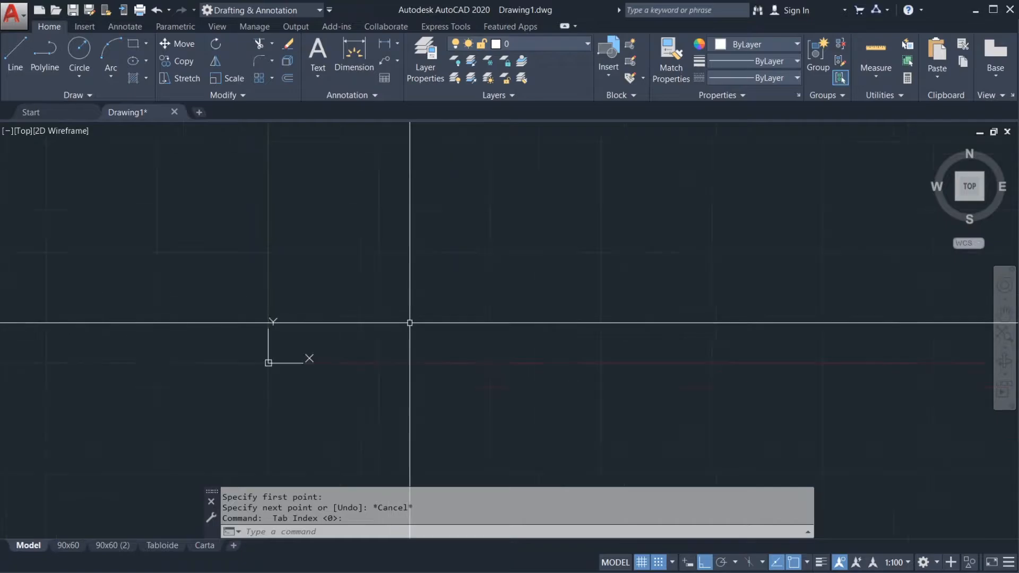
middle_click_drag(421, 336, 403, 368)
scroll(403, 334, "up", 5)
scroll(403, 334, "down", 2)
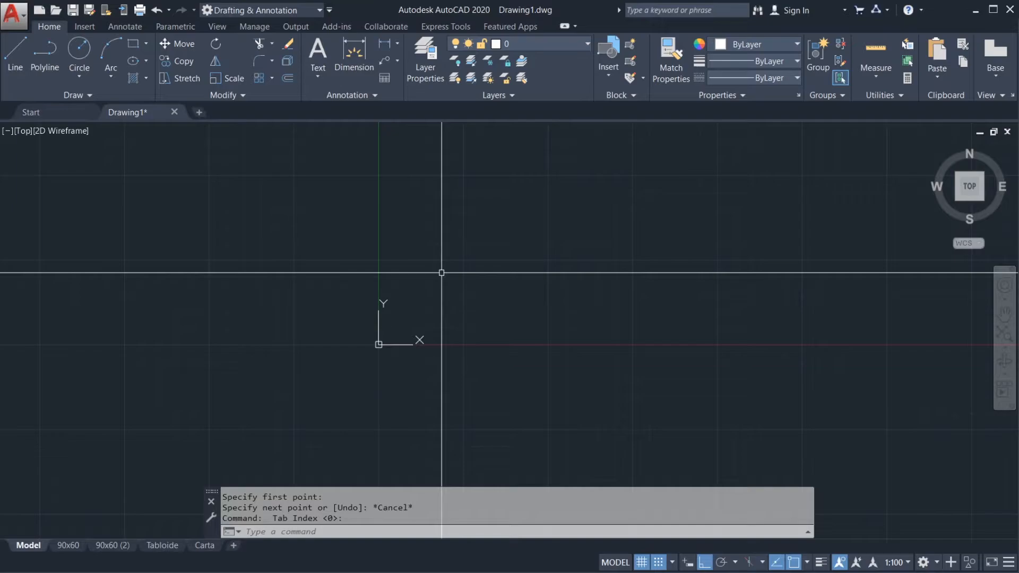
scroll(448, 292, "down", 12)
scroll(486, 307, "down", 6)
scroll(481, 326, "up", 5)
mouse_move(380, 367)
middle_mouse_down()
mouse_move(455, 284)
mouse_move(505, 207)
middle_mouse_up()
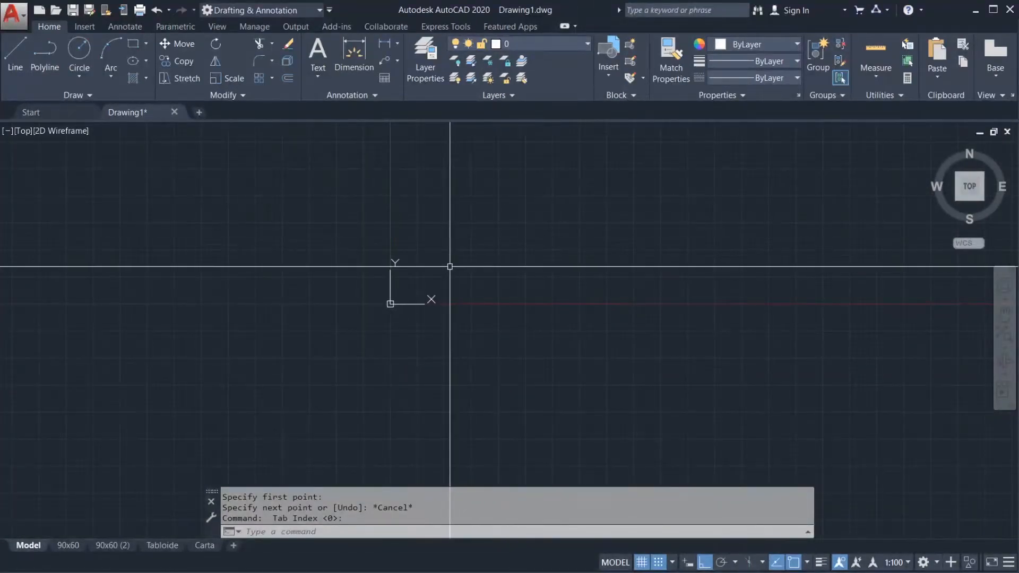
scroll(416, 280, "up", 5)
middle_click_drag(385, 313, 455, 257)
scroll(395, 277, "up", 3)
scroll(430, 304, "up", 4)
scroll(430, 305, "down", 8)
scroll(412, 301, "up", 4)
scroll(425, 308, "down", 6)
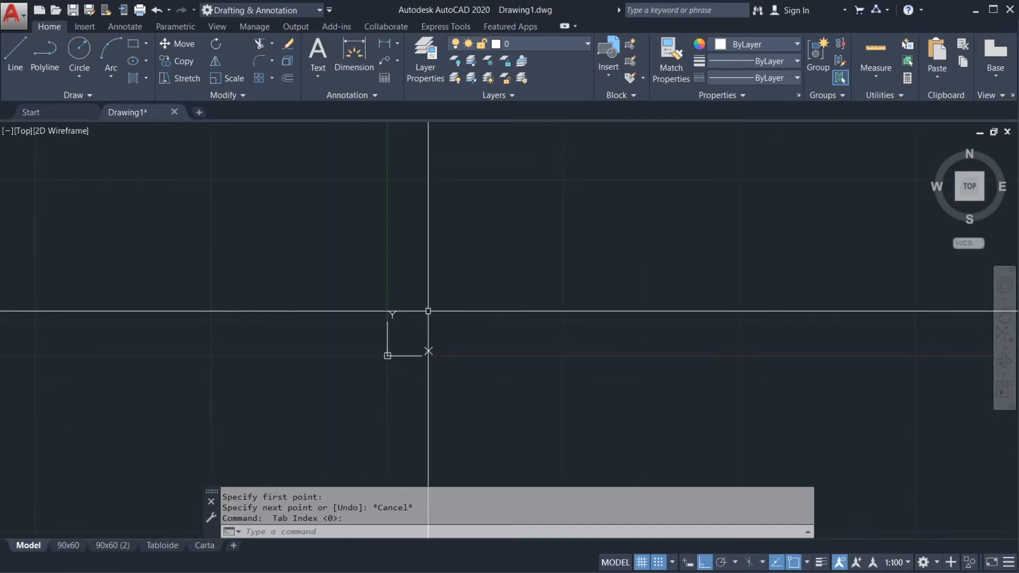
middle_click_drag(487, 259, 380, 315)
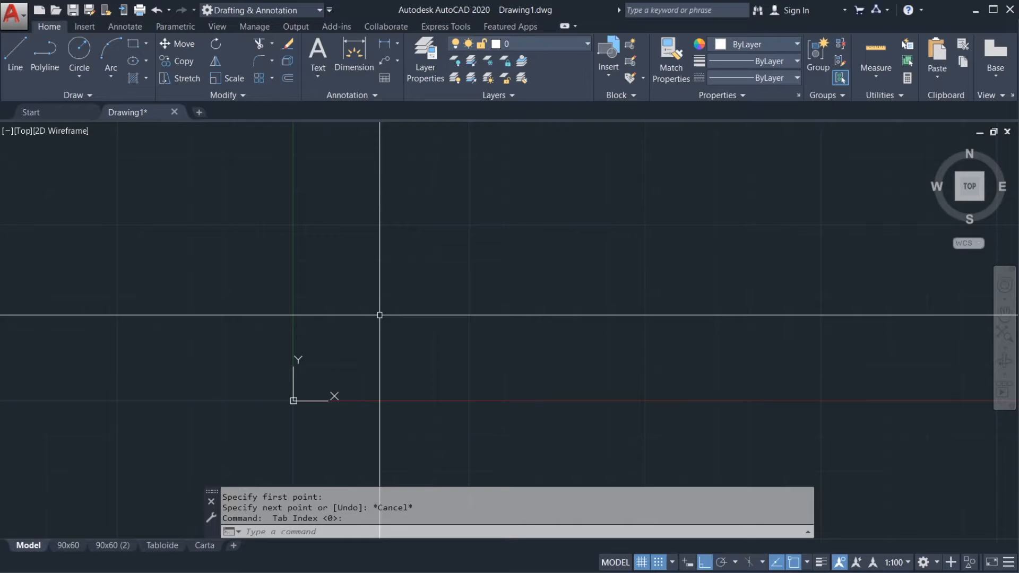
type("di")
key("Return")
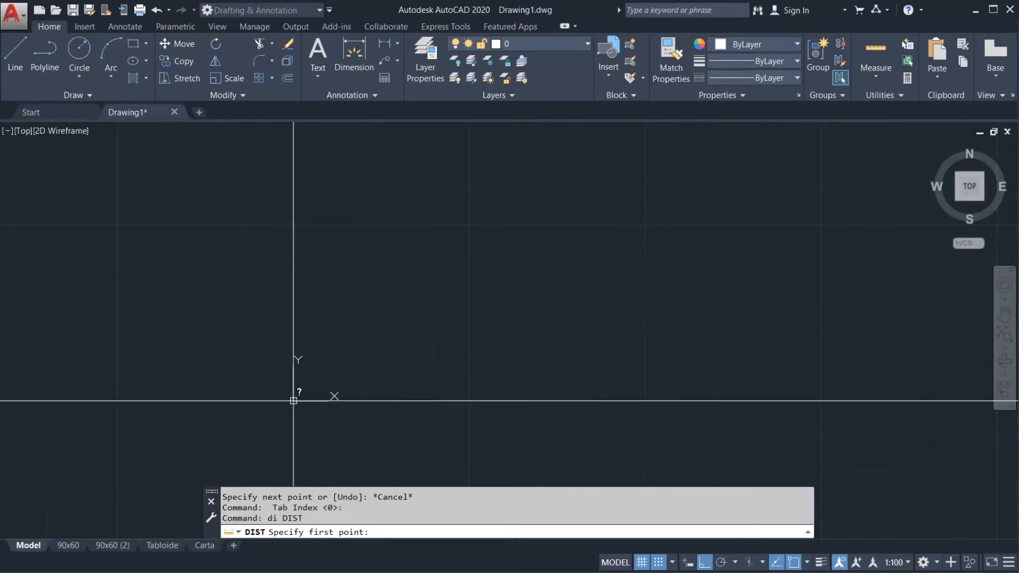
middle_click_drag(575, 234, 480, 271)
scroll(481, 271, "down", 2)
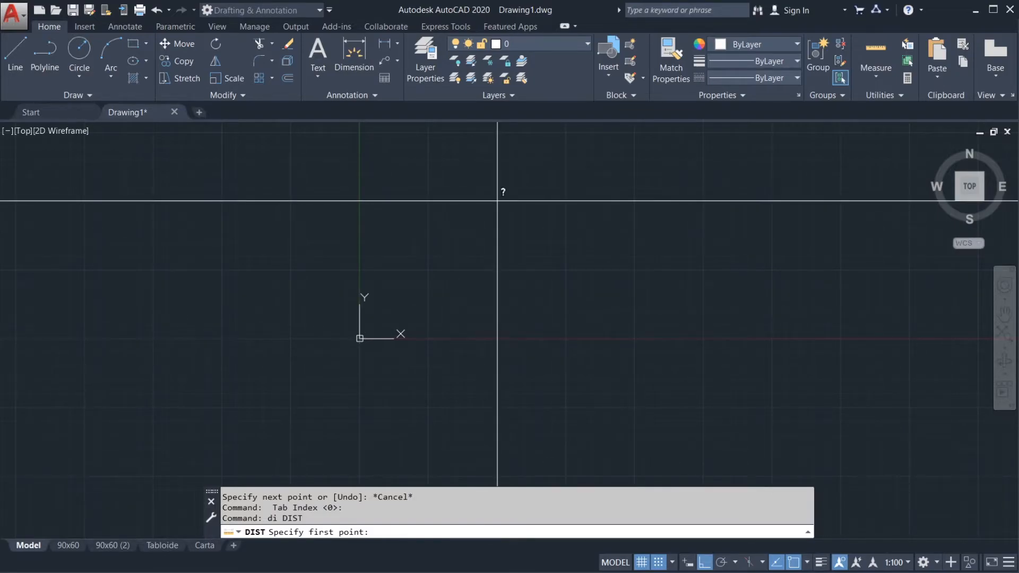
key("Escape")
key("Escape")
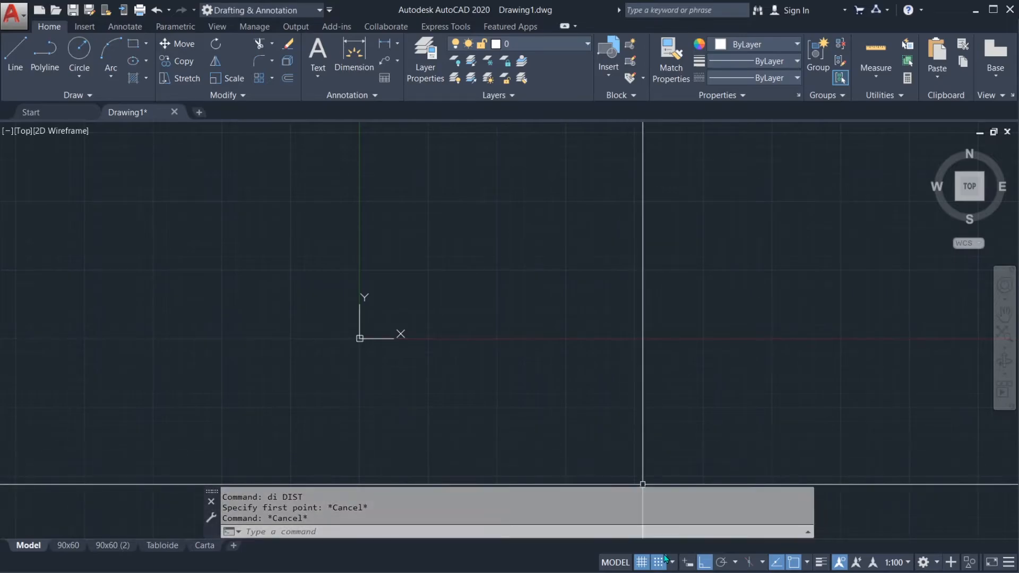
Step: Set the snap X and Y spacing to 1 in the snap settings and accept the drafting settings
left_click(672, 561)
left_click(680, 544)
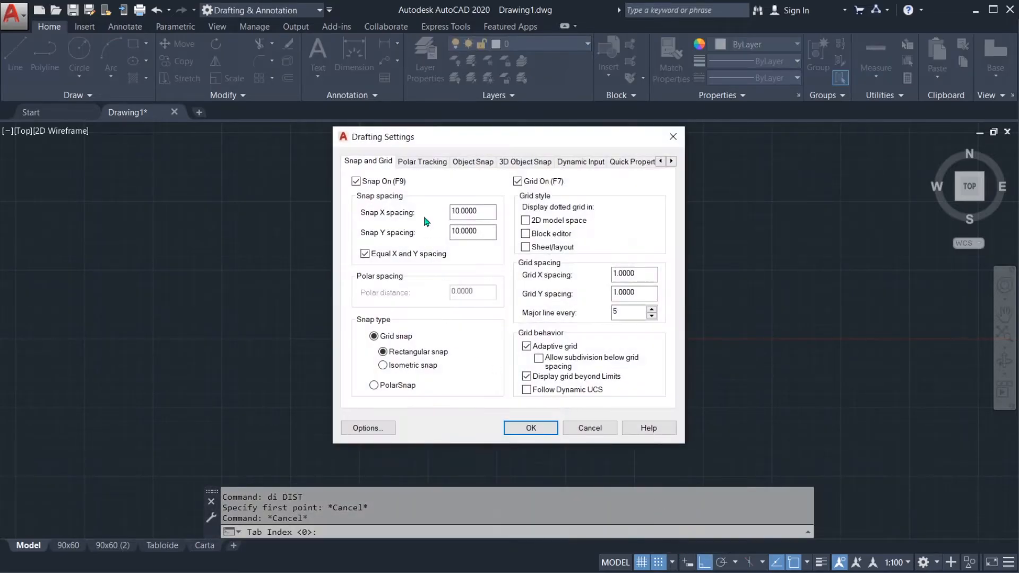
double_click(489, 212)
type("1")
double_click(470, 232)
type("1")
left_click(530, 428)
type("1")
key("Escape")
key("Escape")
middle_click_drag(440, 291, 495, 297)
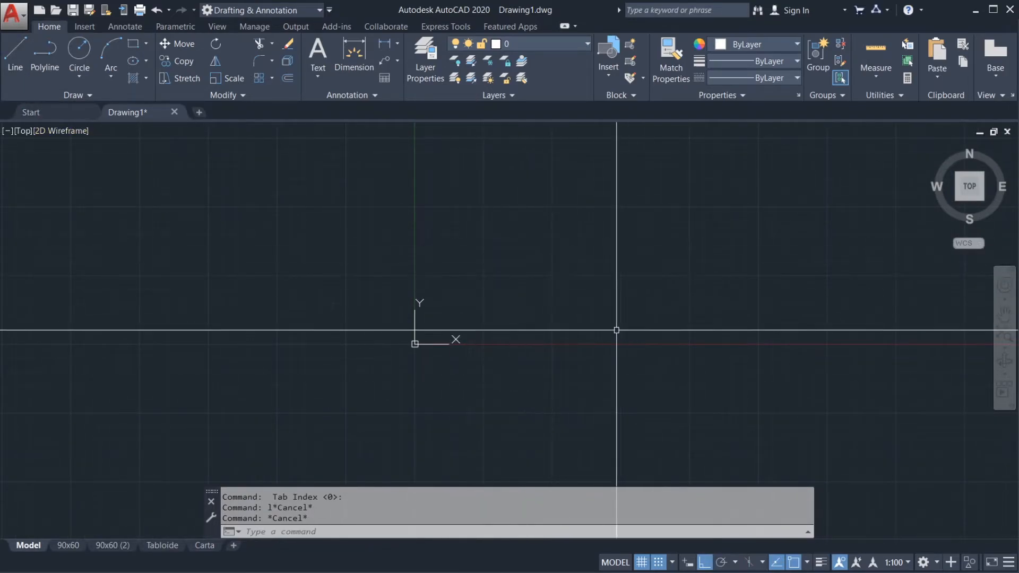
left_click(15, 53)
scroll(456, 308, "up", 5)
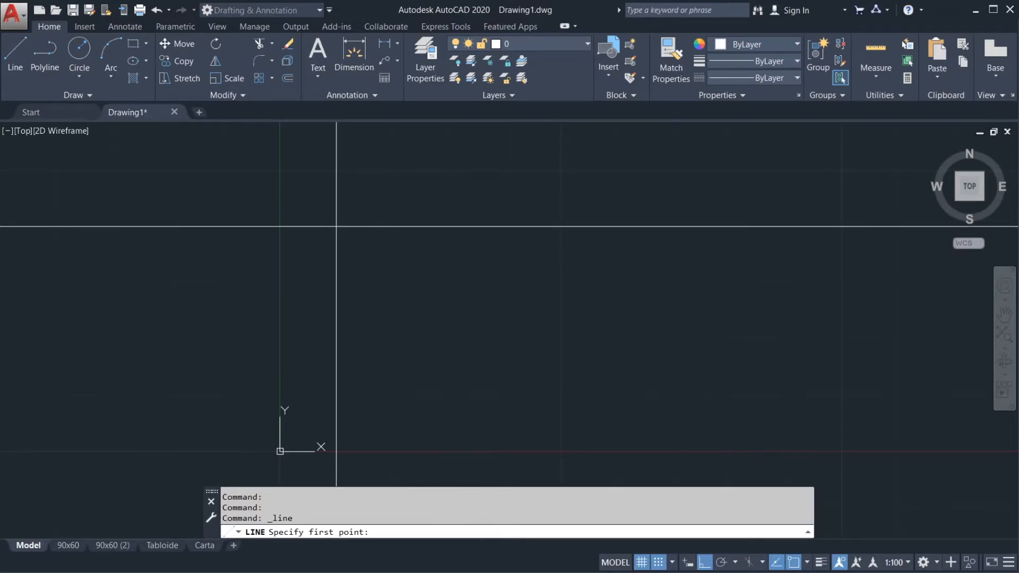
key("Escape")
key("Escape")
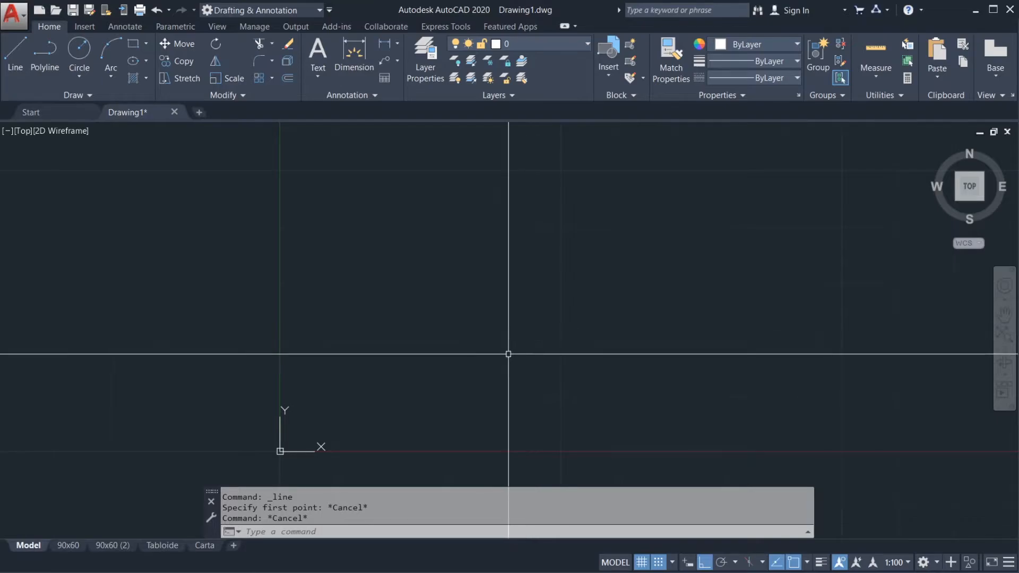
Step: Turn off snapping to the drawing grid while leaving the grid display on
scroll(504, 313, "down", 5)
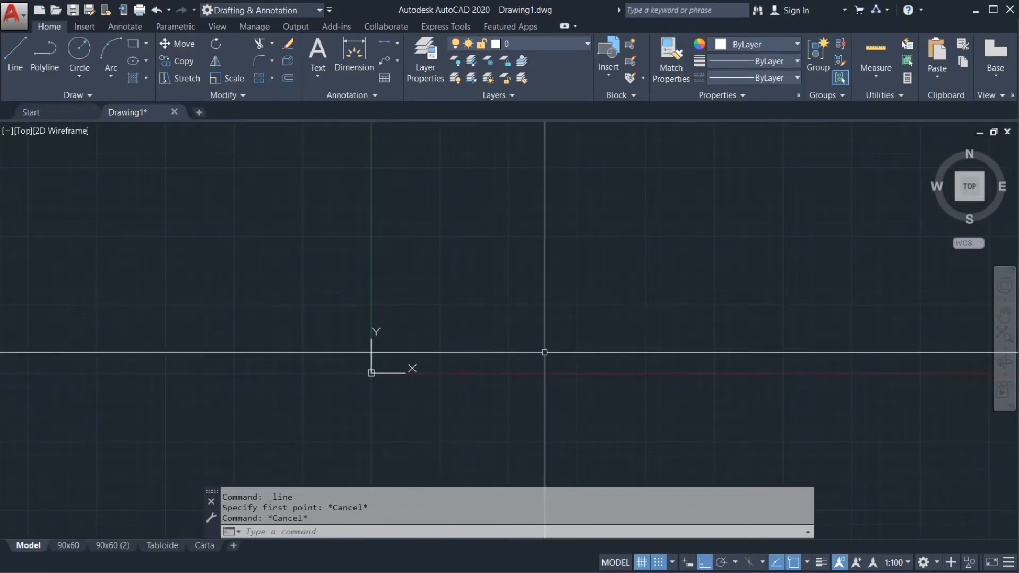
left_click(659, 563)
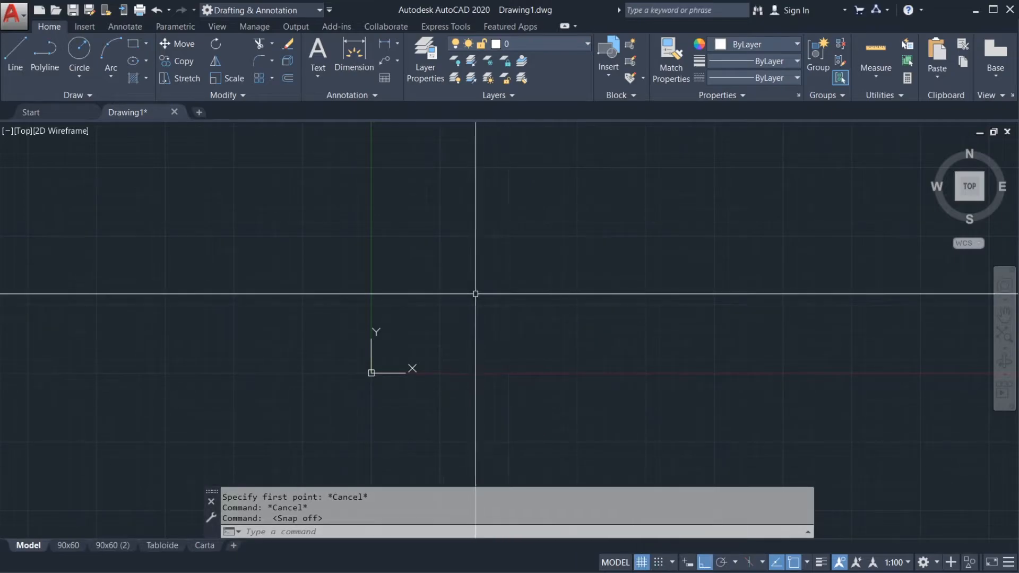
middle_click_drag(498, 302, 470, 342)
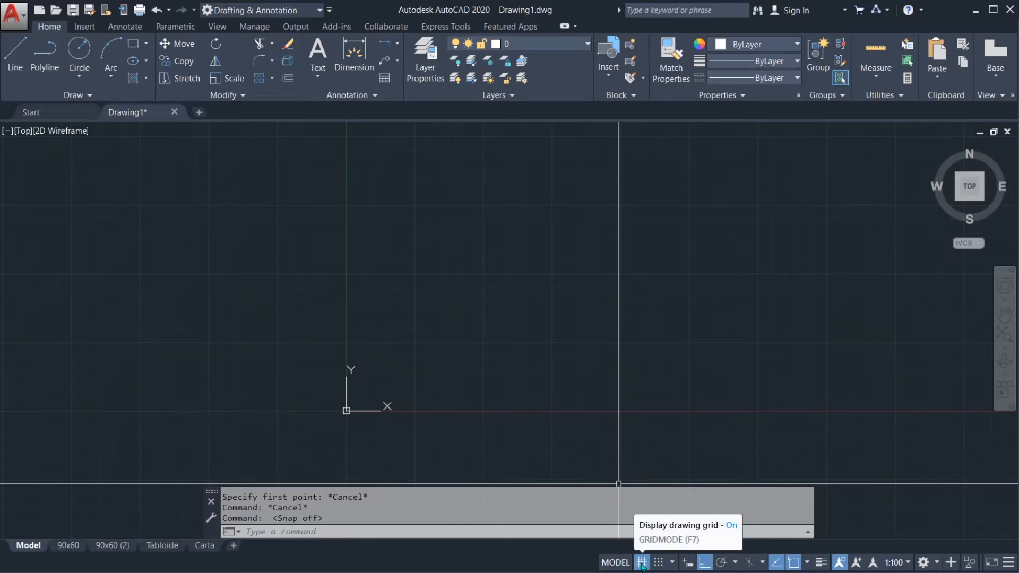
middle_click_drag(465, 309, 451, 306)
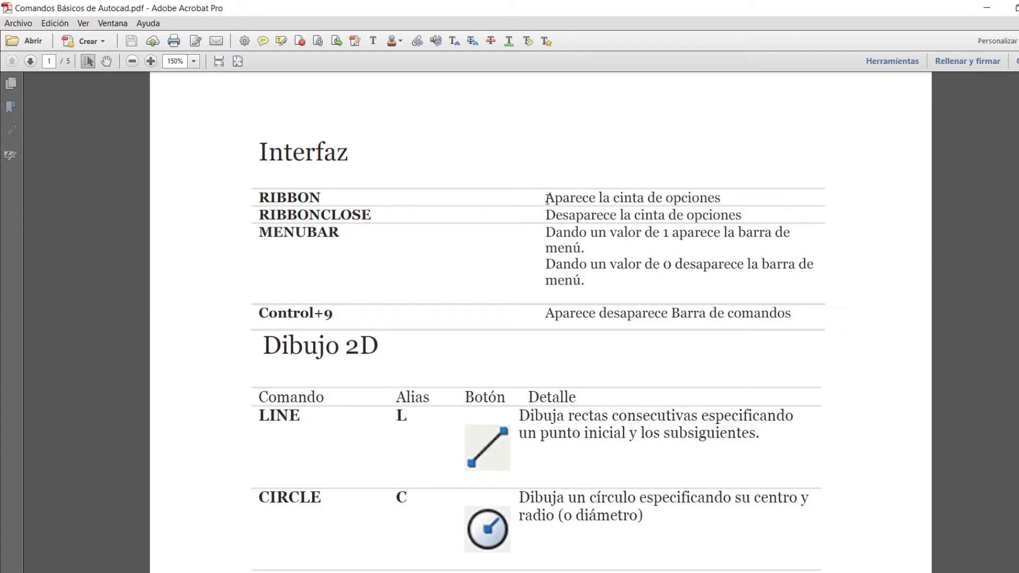
Step: Read the RIBBON and RIBBONCLOSE commands in the Interfaz section of Comandos Básicos de Autocad.pdf
left_click_drag(547, 200, 718, 201)
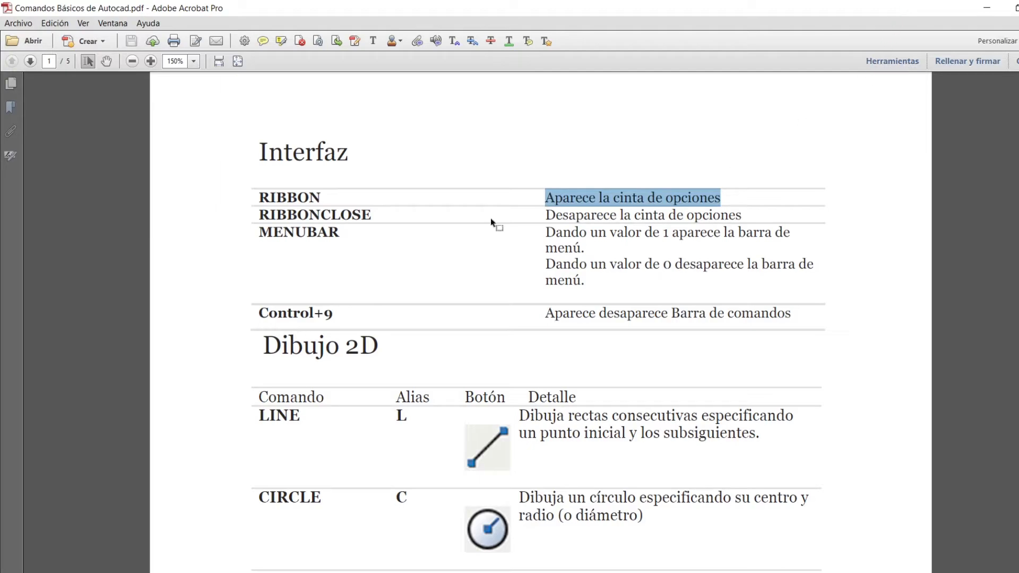
left_click_drag(258, 194, 375, 207)
left_click(287, 215)
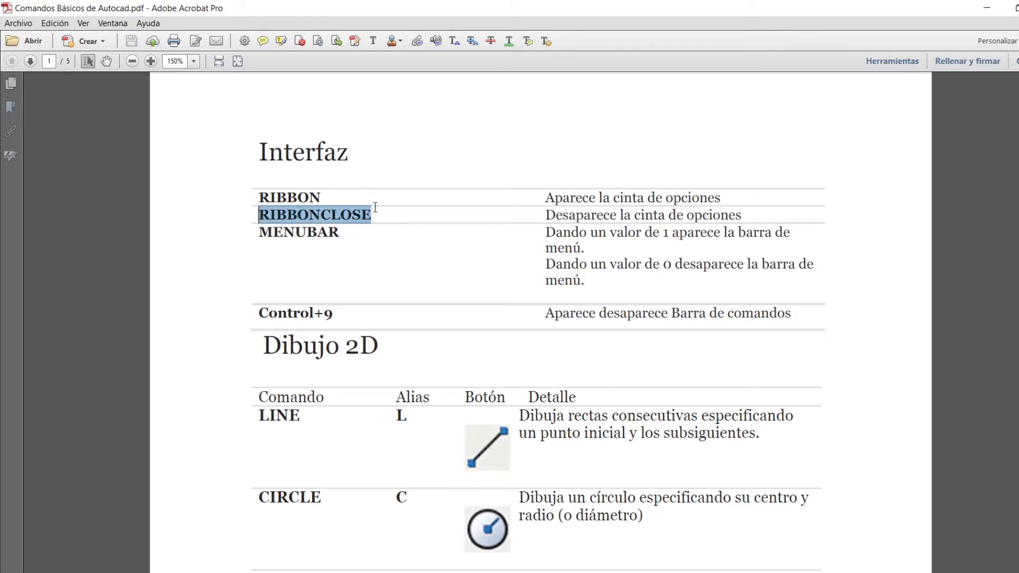
left_click(410, 215)
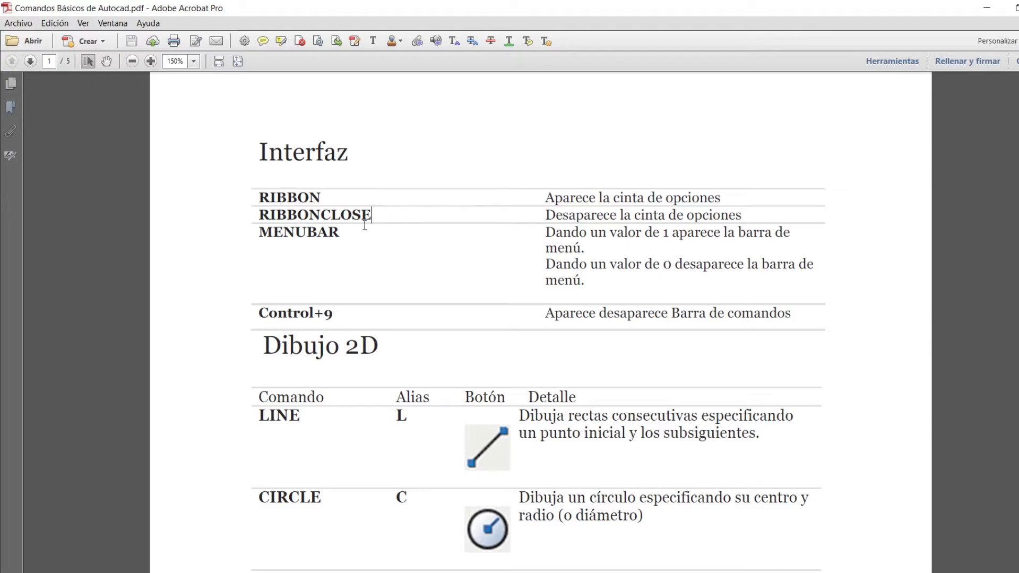
left_click_drag(260, 201, 310, 199)
left_click(414, 218)
scroll(521, 221, "down", 5)
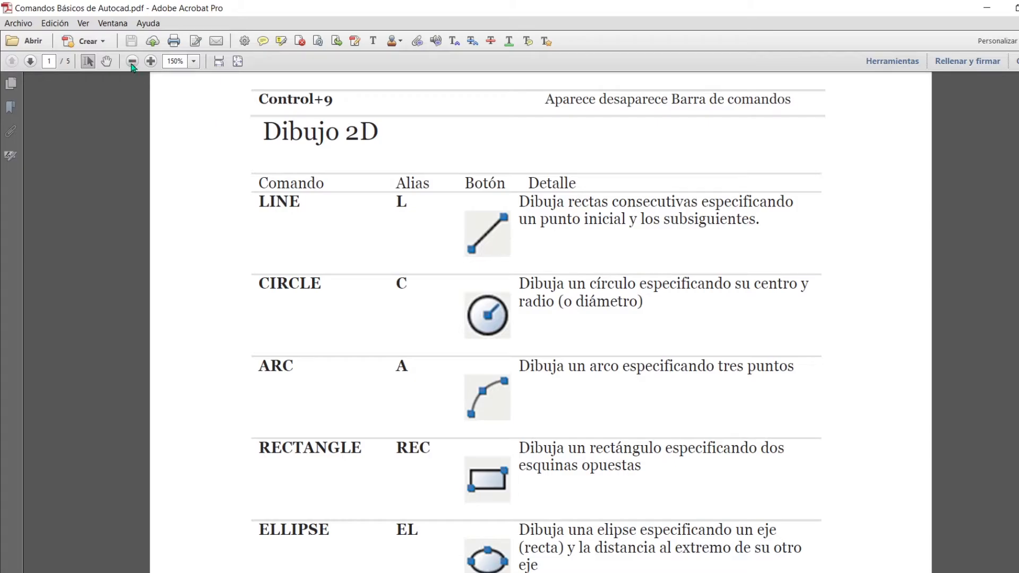
Step: Read the LINE, CIRCLE and ARC command names in the Dibujo 2D table
scroll(502, 270, "down", 1)
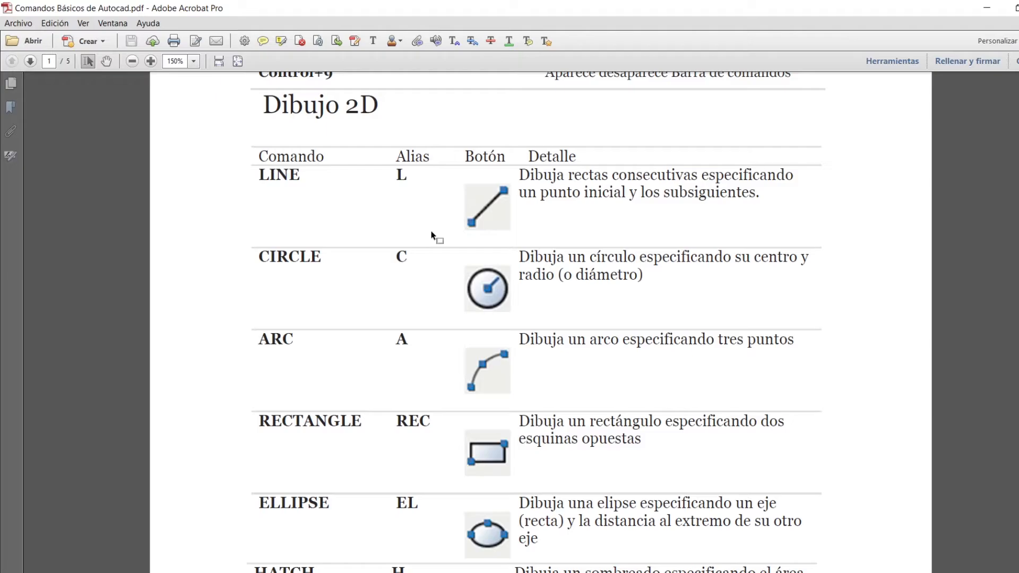
left_click_drag(259, 184, 302, 182)
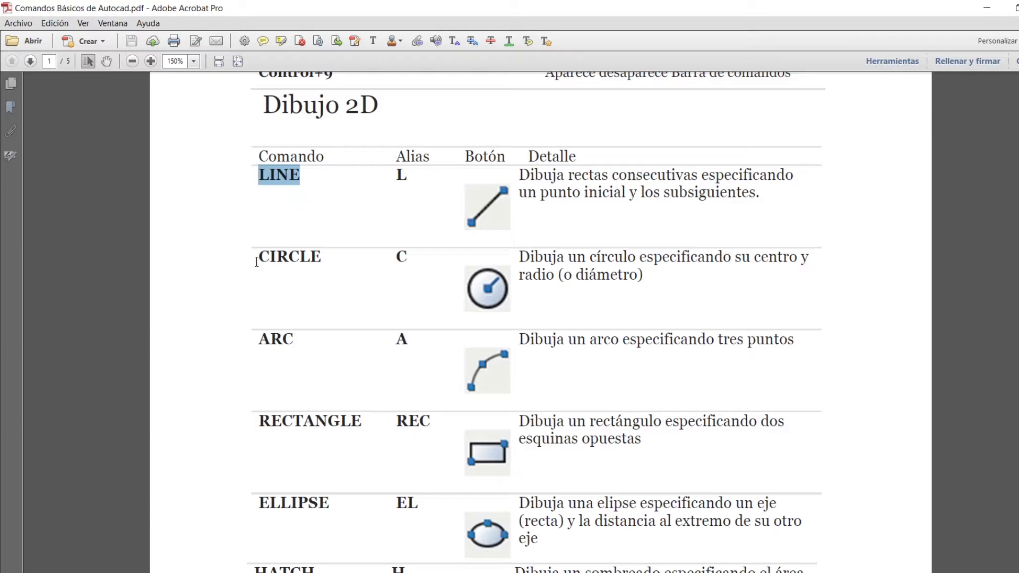
left_click_drag(260, 259, 328, 258)
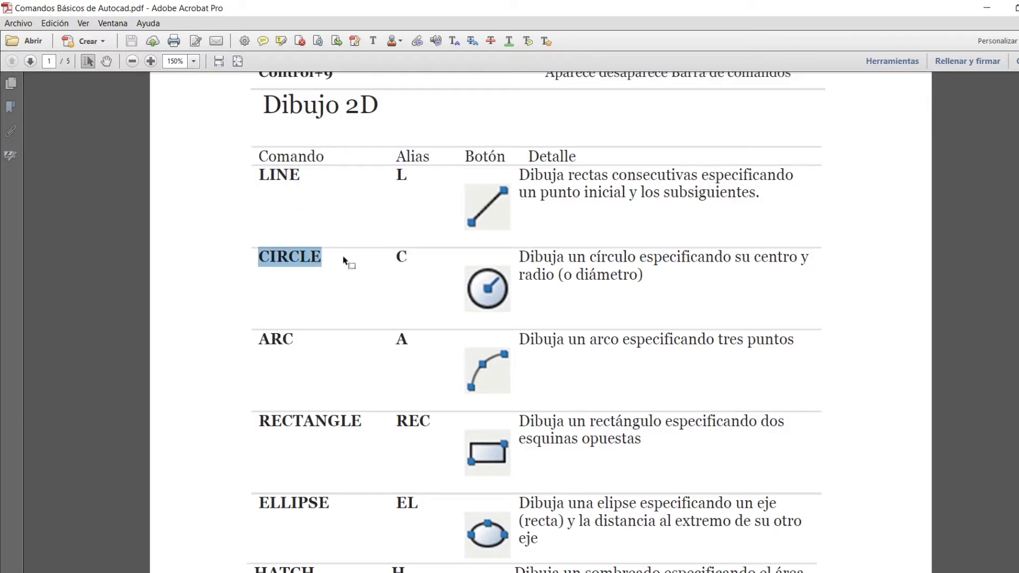
left_click_drag(260, 175, 310, 183)
triple_click(268, 257)
left_click(262, 273)
left_click_drag(262, 264, 311, 264)
left_click_drag(260, 339, 305, 347)
left_click(323, 351)
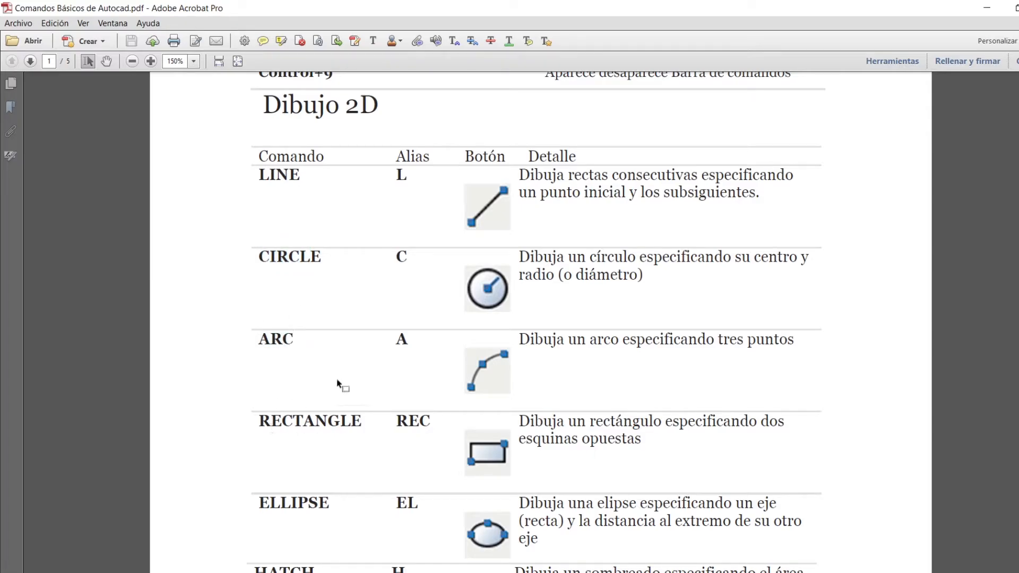
scroll(364, 324, "down", 3)
scroll(325, 382, "down", 5)
scroll(325, 381, "up", 12)
scroll(325, 382, "down", 3)
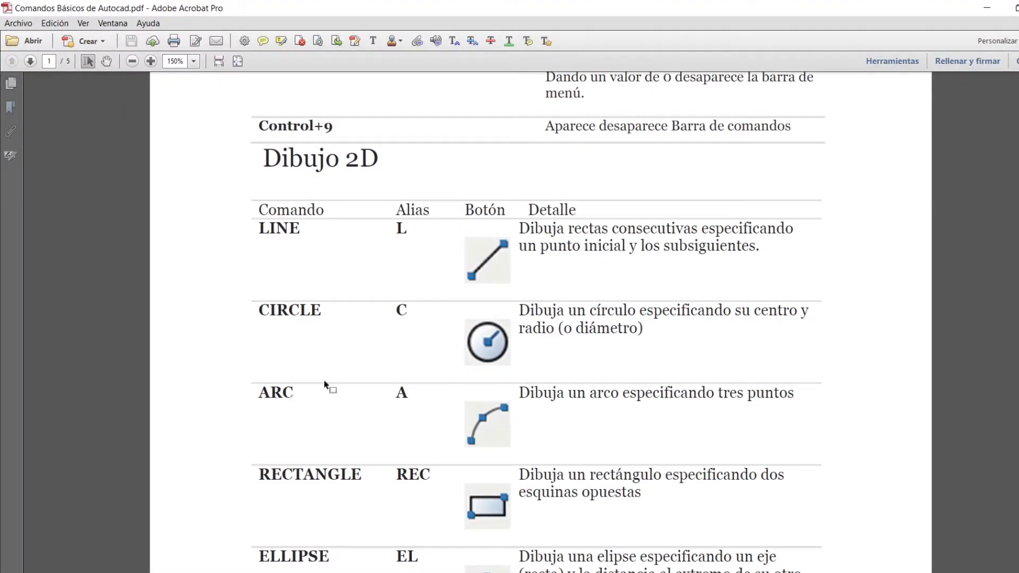
Step: Examine the Alias column of the Dibujo 2D table for the LINE, CIRCLE and ARC commands
left_click_drag(258, 231, 309, 234)
left_click_drag(397, 214, 429, 215)
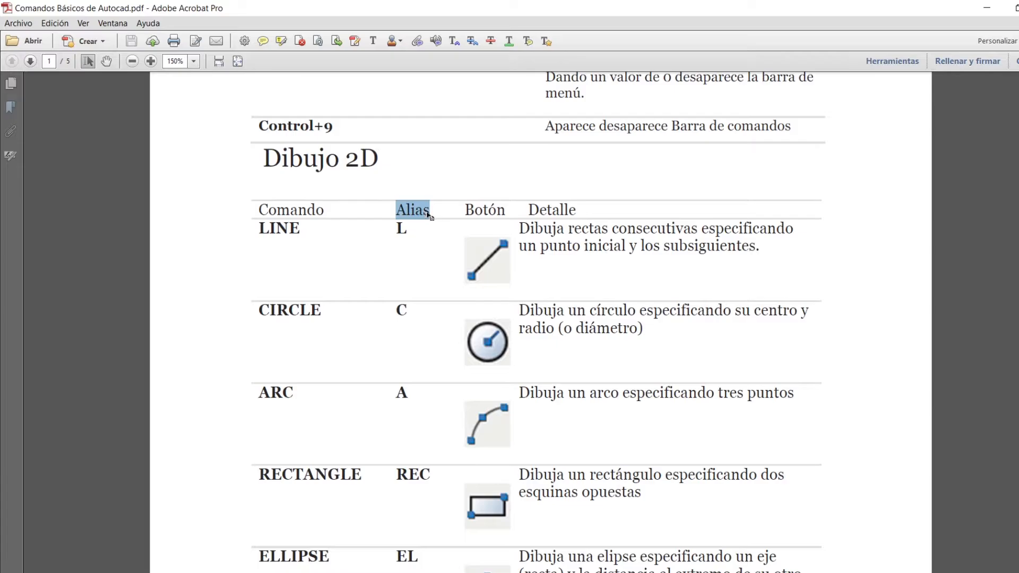
left_click(429, 215)
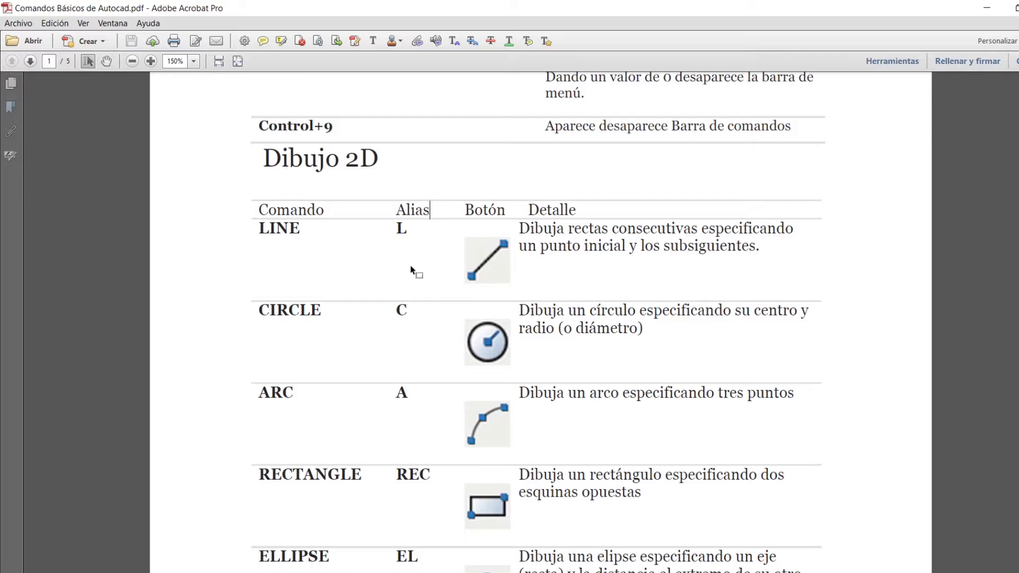
left_click(407, 229)
scroll(423, 267, "down", 1)
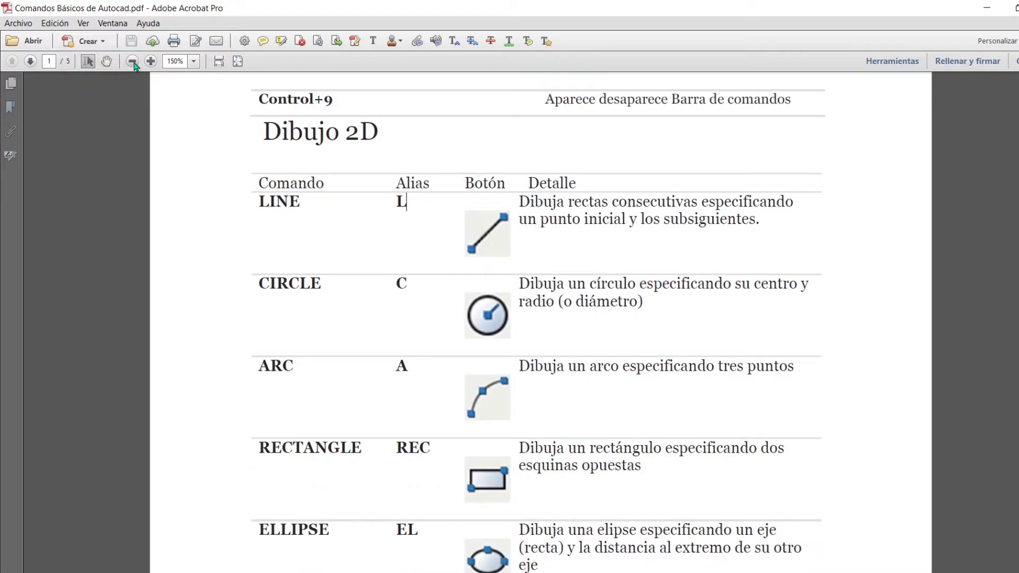
scroll(420, 213, "down", 5)
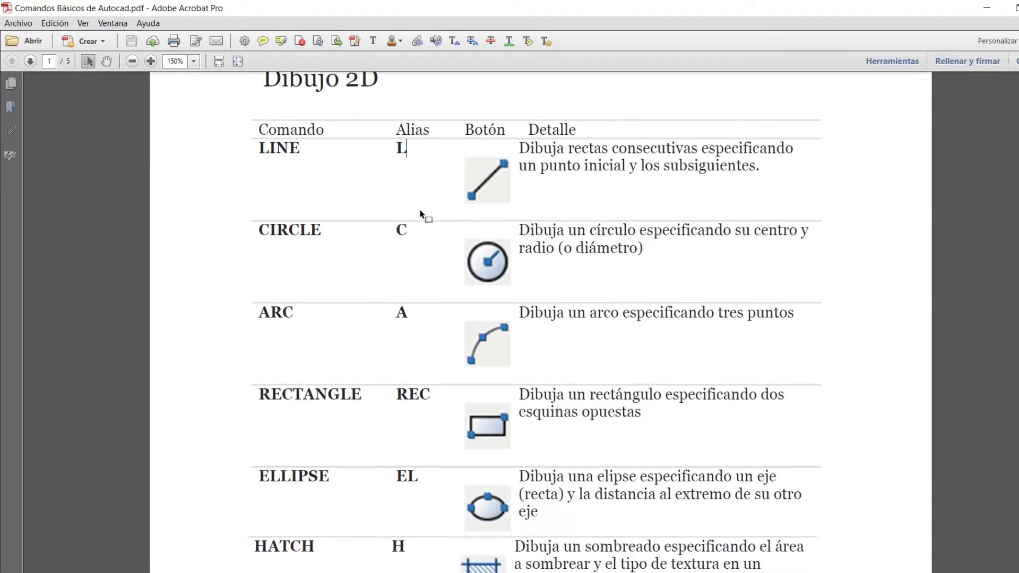
scroll(420, 213, "up", 6)
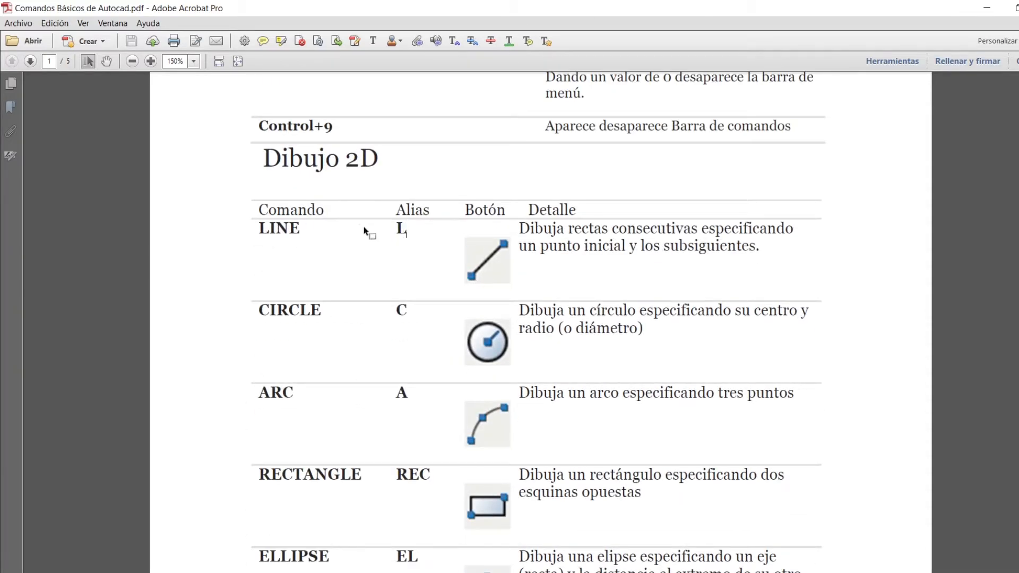
double_click(402, 229)
left_click_drag(407, 311, 394, 312)
left_click_drag(408, 393, 395, 393)
left_click(416, 387)
Step: Examine the aliases of the remaining Dibujo 2D commands, from RECTANGLE and HATCH through POLYGON and PLINE
scroll(432, 395, "down", 3)
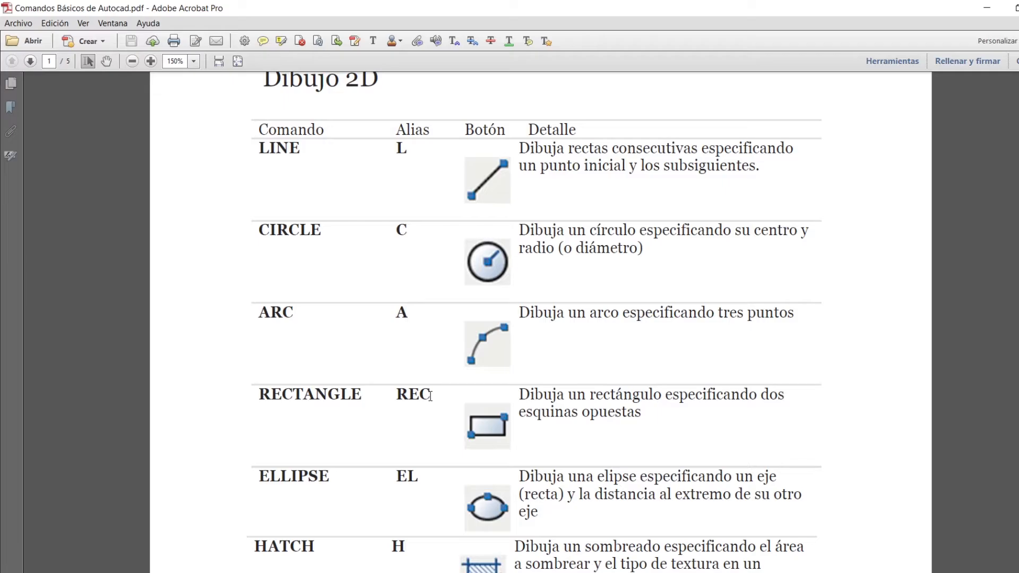
left_click_drag(430, 396, 394, 396)
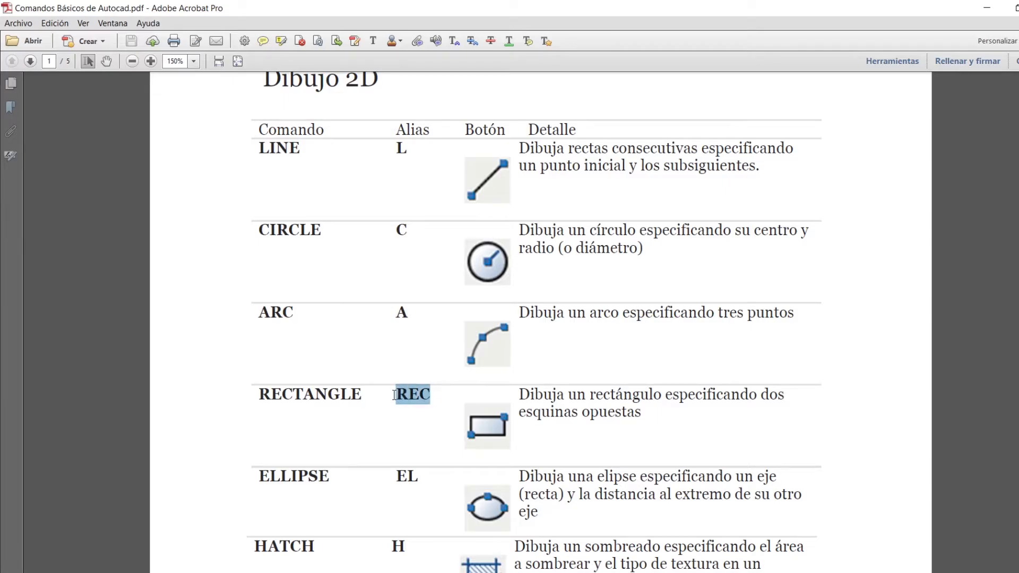
left_click(433, 392)
scroll(435, 396, "down", 1)
scroll(434, 397, "down", 4)
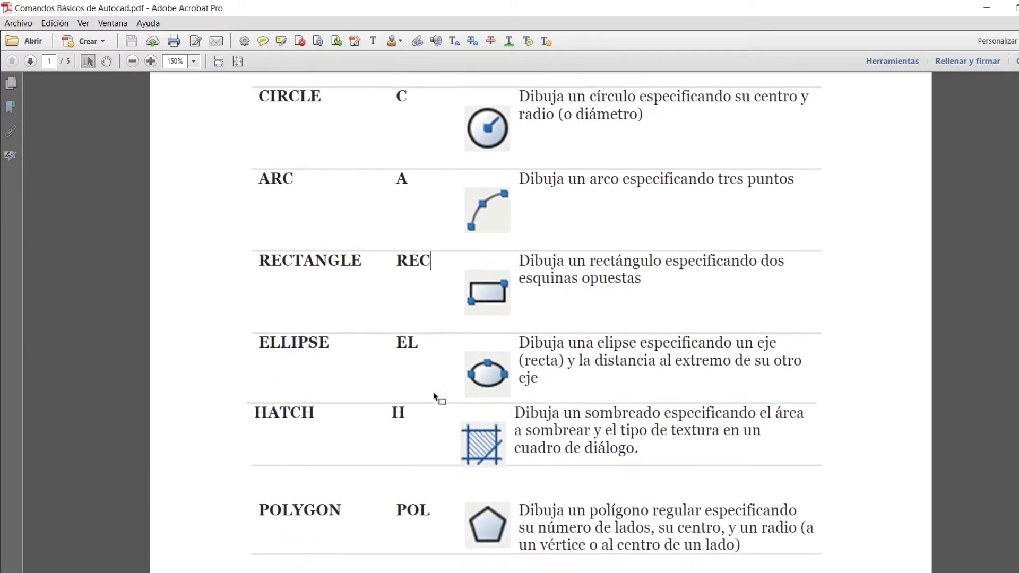
scroll(449, 331, "down", 1)
scroll(421, 340, "down", 2)
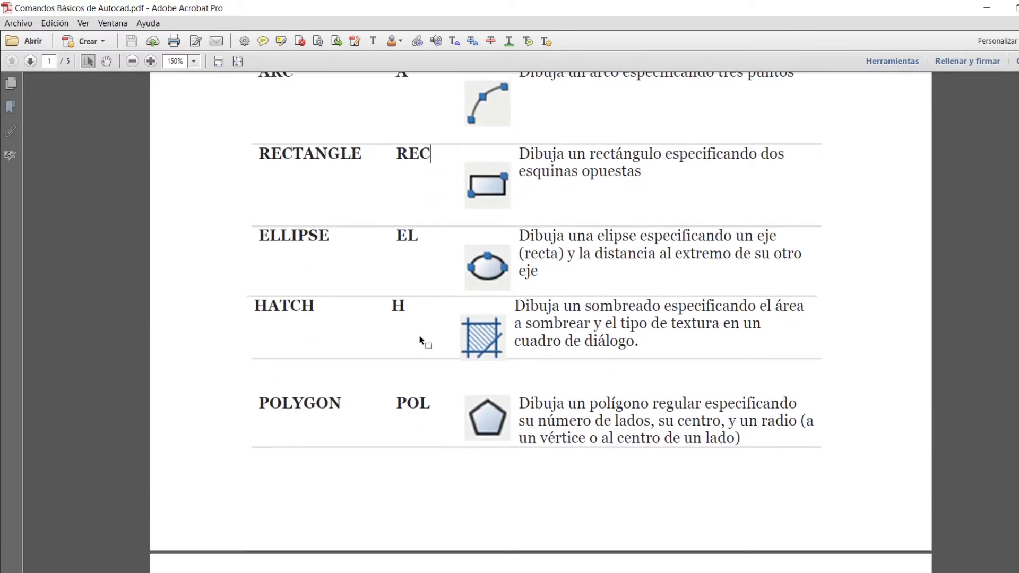
double_click(403, 308)
left_click(428, 316)
scroll(424, 329, "down", 2)
scroll(437, 319, "down", 7)
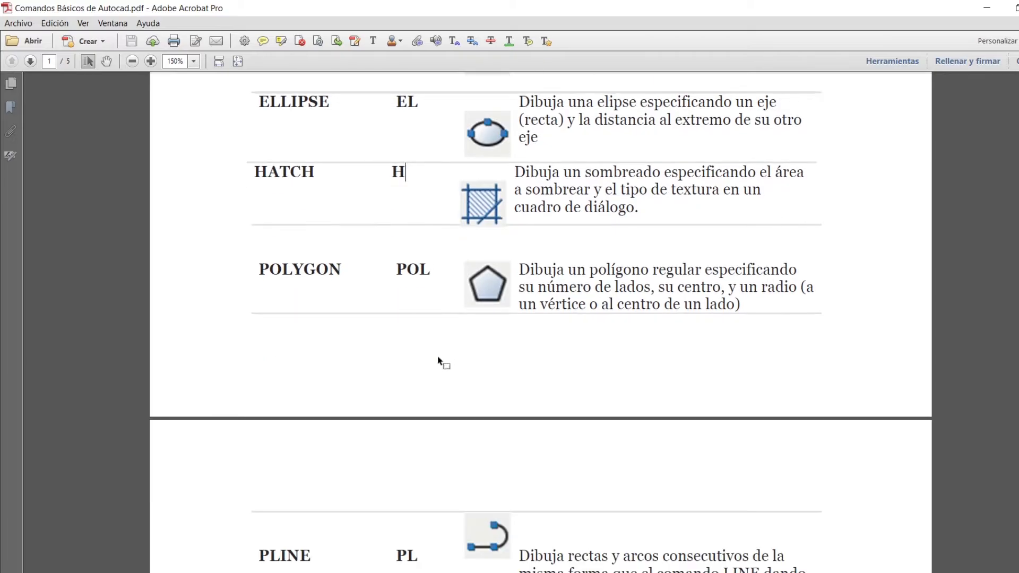
scroll(446, 302, "down", 2)
double_click(410, 316)
left_click(442, 321)
Step: Reduce the document zoom to 125% and read the PAN and ZOOM Window aliases in the Visualización section
scroll(436, 301, "up", 8)
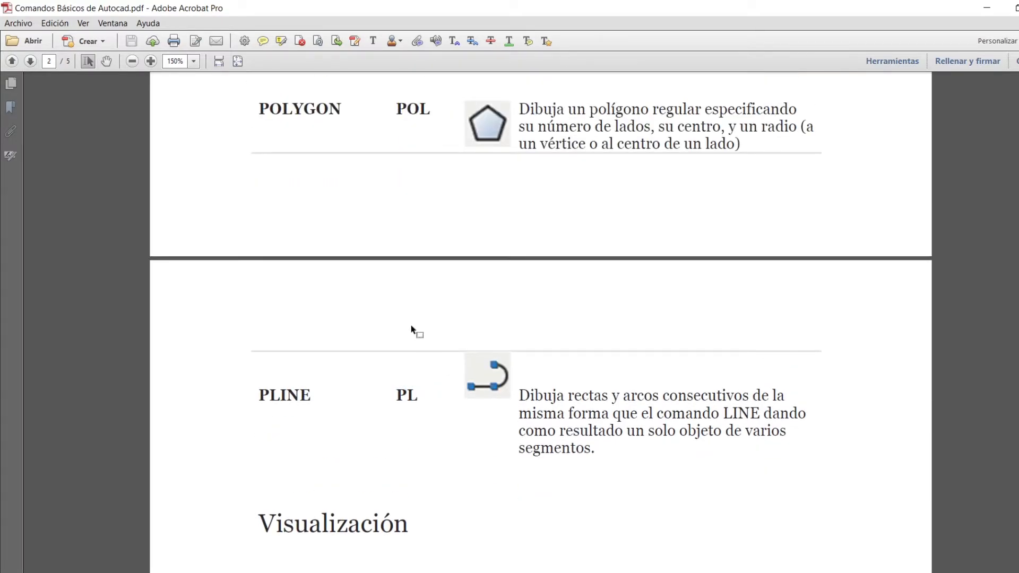
scroll(426, 378, "down", 2)
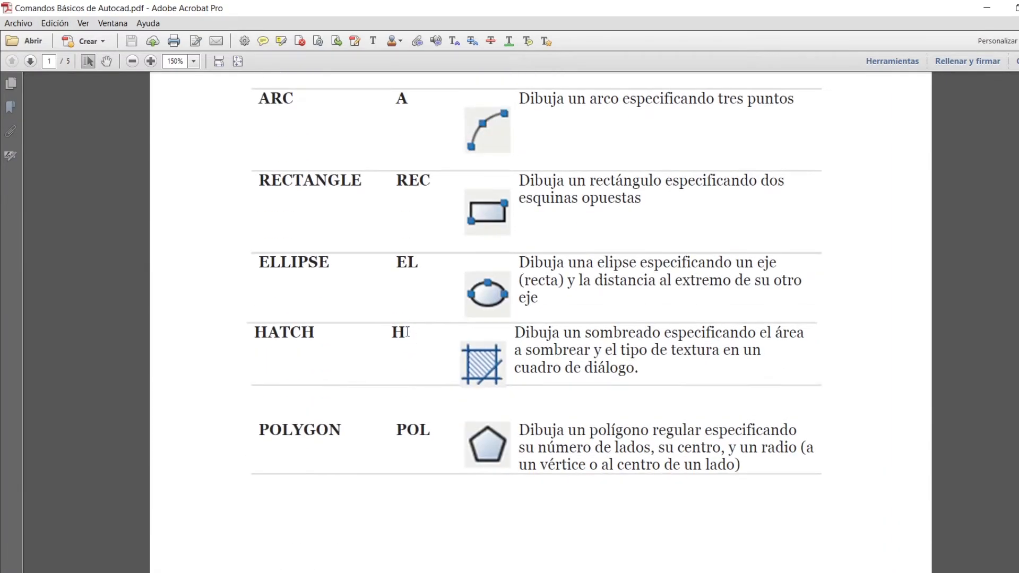
scroll(445, 264, "down", 1, "ctrl")
scroll(515, 351, "up", 5)
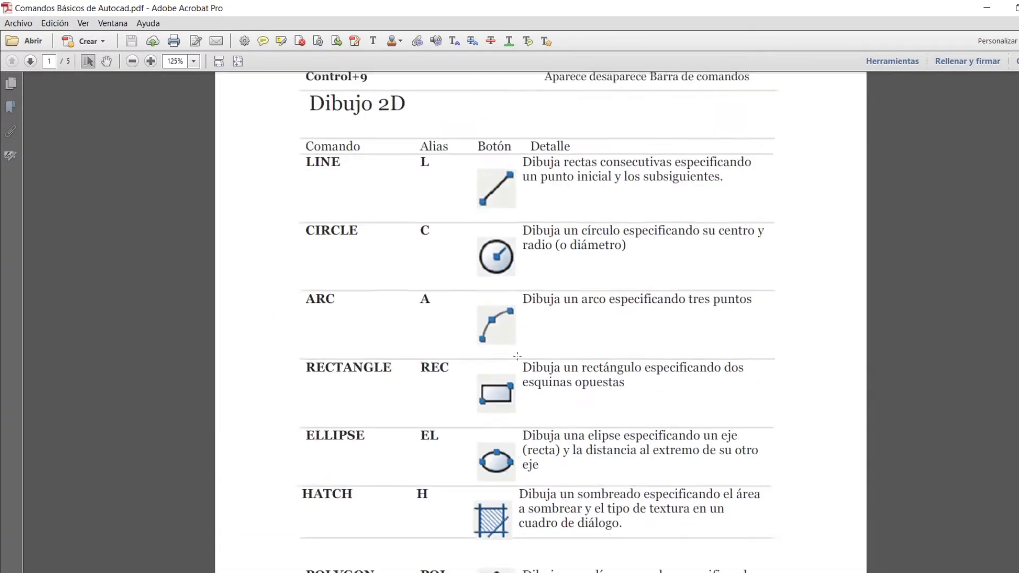
scroll(517, 358, "down", 6)
scroll(518, 359, "down", 7)
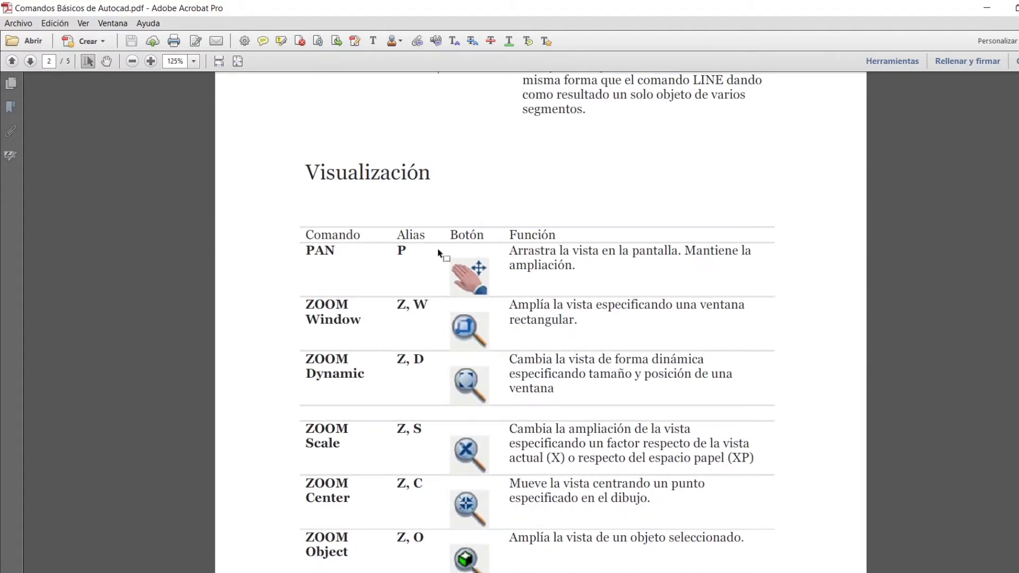
scroll(438, 253, "down", 2)
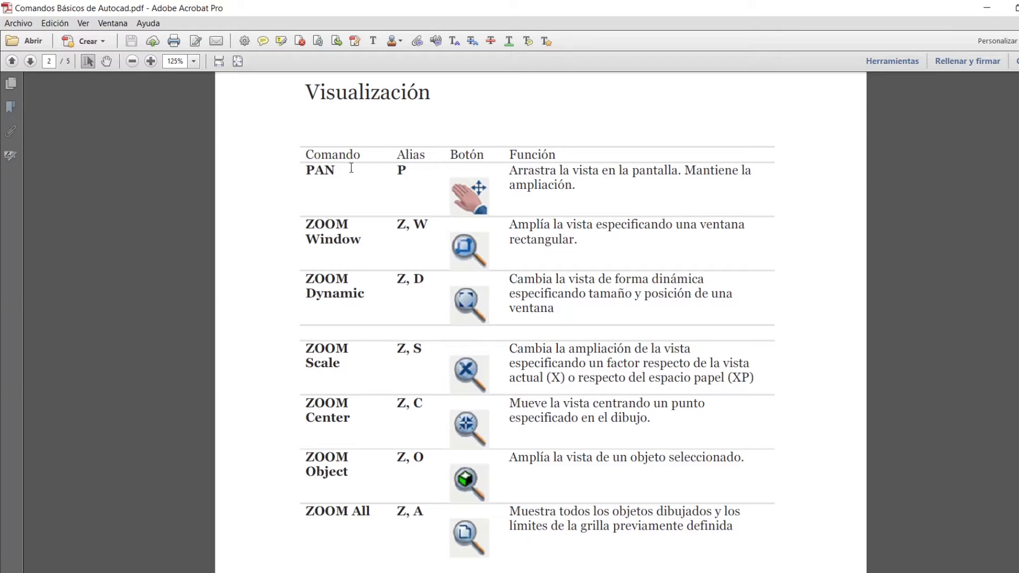
left_click_drag(409, 174, 401, 172)
left_click(429, 175)
left_click_drag(406, 224, 397, 226)
left_click(397, 226)
Step: Read the remaining ZOOM aliases in Visualización and the aliases of the Modificación commands from MOVE through SCALE
scroll(431, 255, "down", 10)
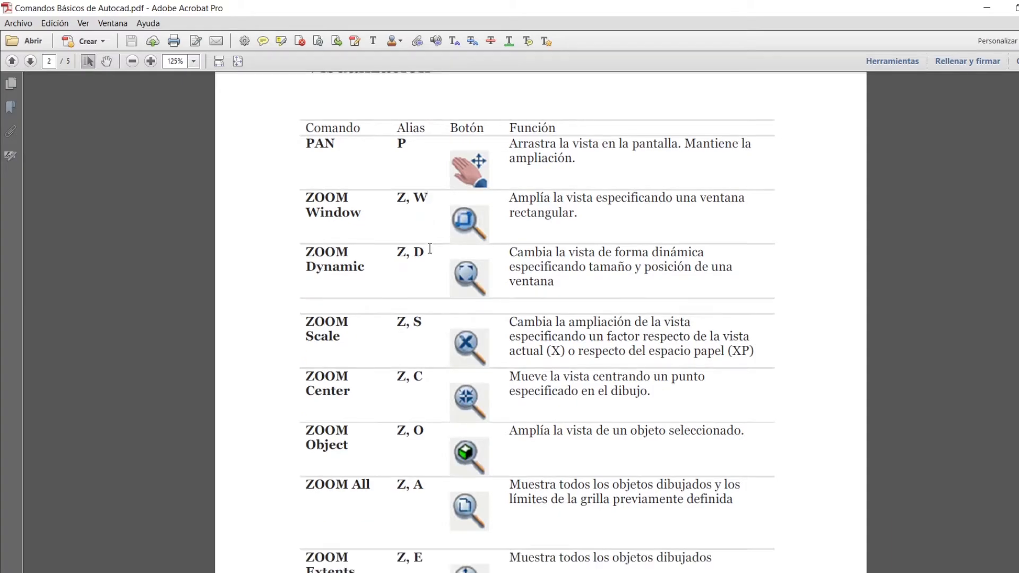
scroll(430, 249, "down", 5)
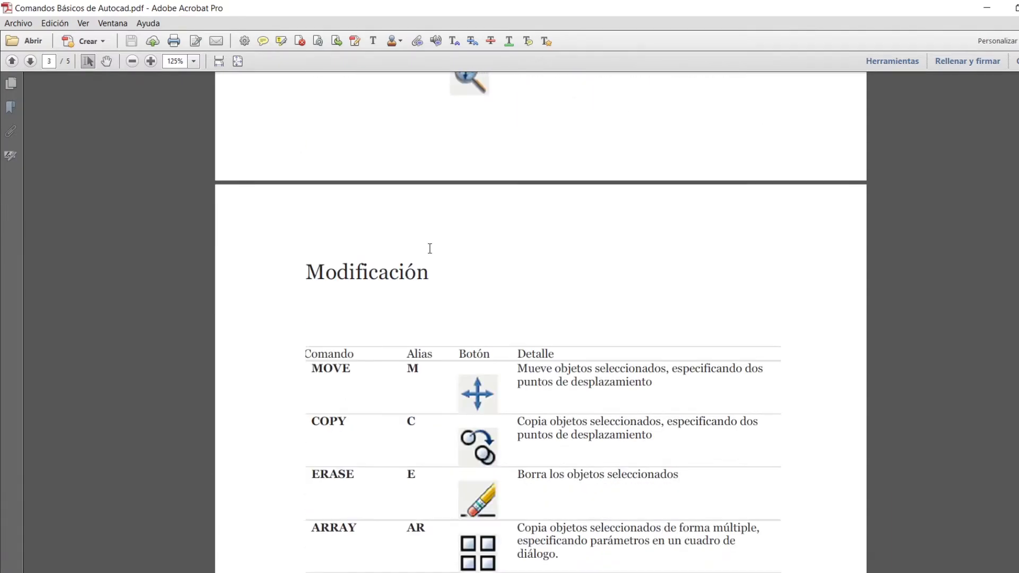
scroll(430, 248, "down", 5)
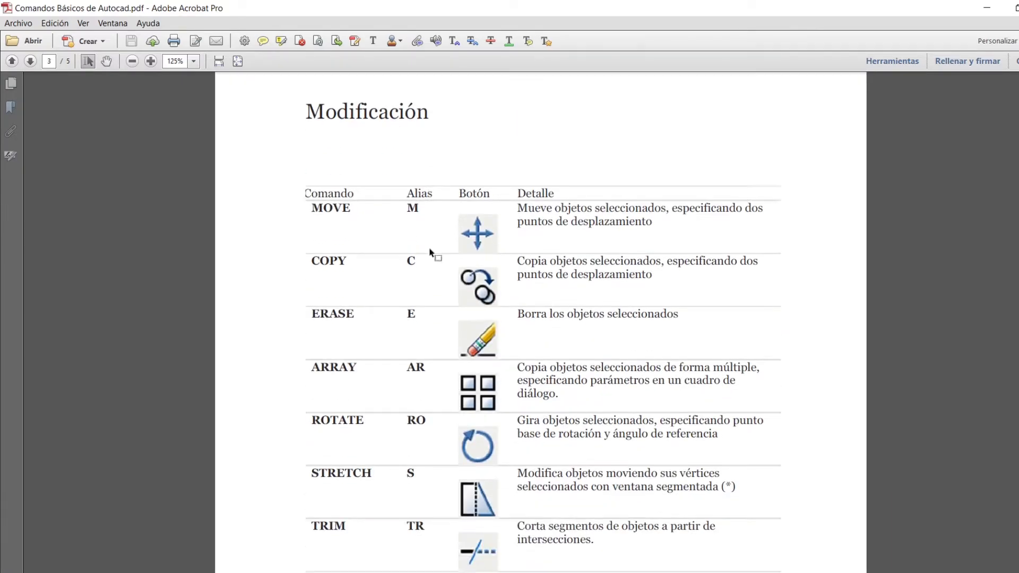
scroll(431, 253, "down", 1)
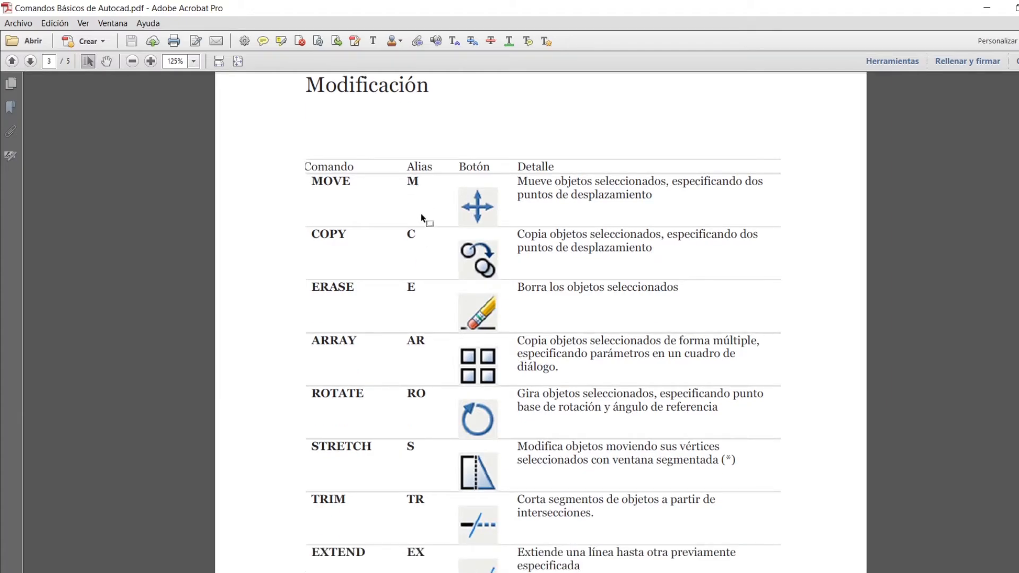
scroll(431, 305, "down", 7)
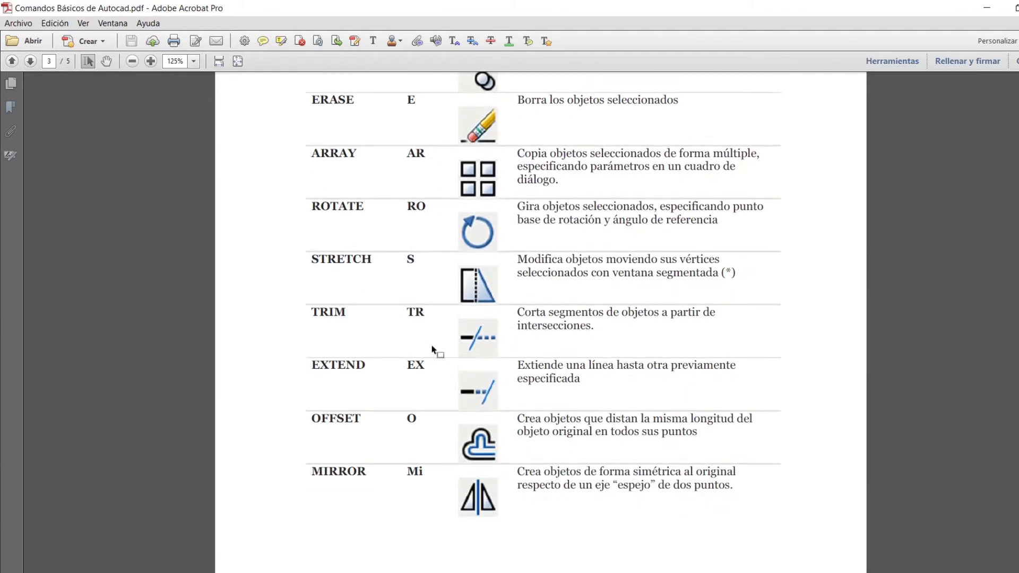
scroll(432, 349, "up", 7)
scroll(432, 351, "down", 19)
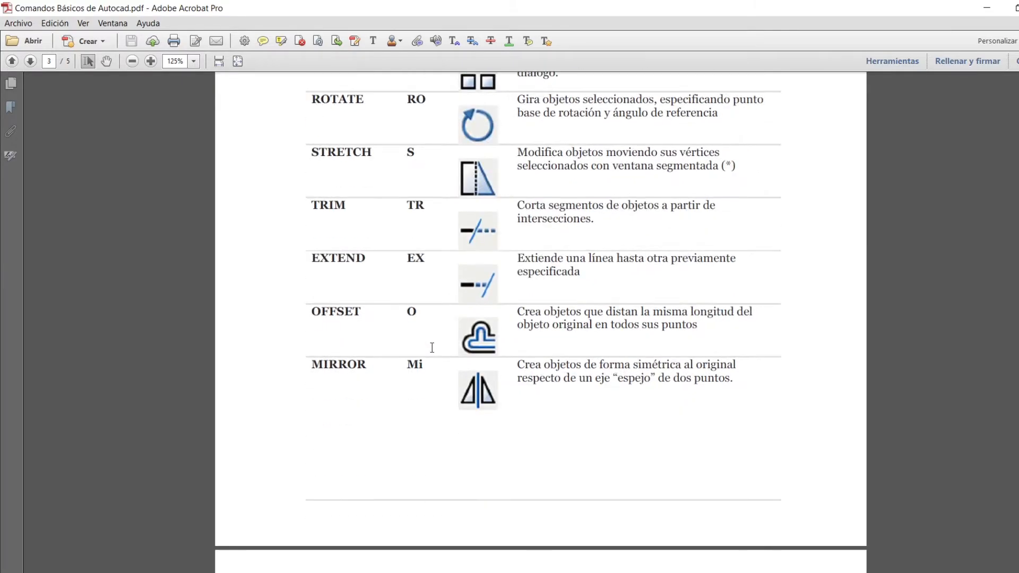
scroll(432, 352, "down", 16)
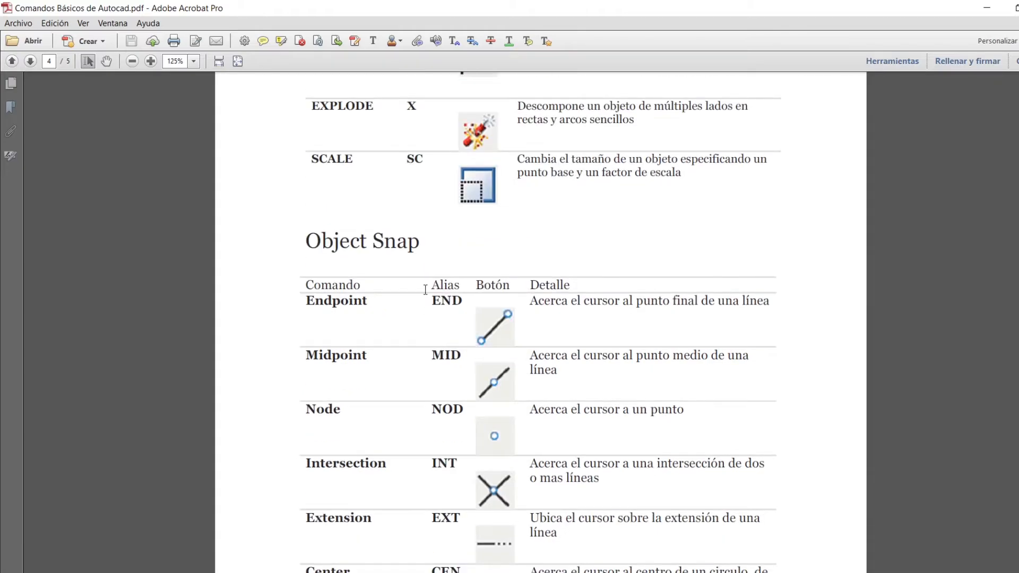
Step: Examine the Object Snap aliases from Endpoint to Parallel and the F1 to F12 functions under Alternar modos de dibujo
scroll(469, 307, "down", 16)
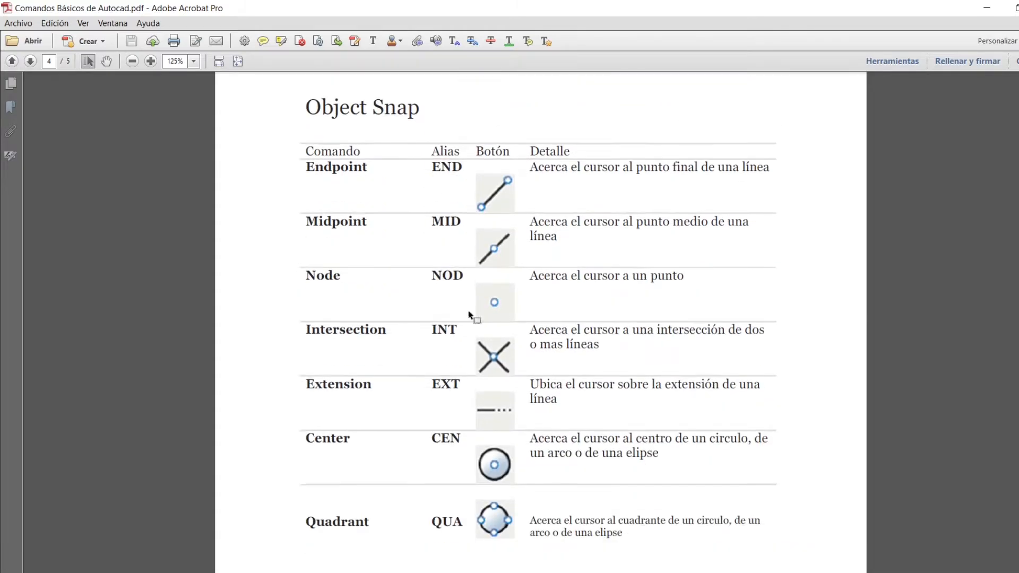
scroll(469, 311, "down", 16)
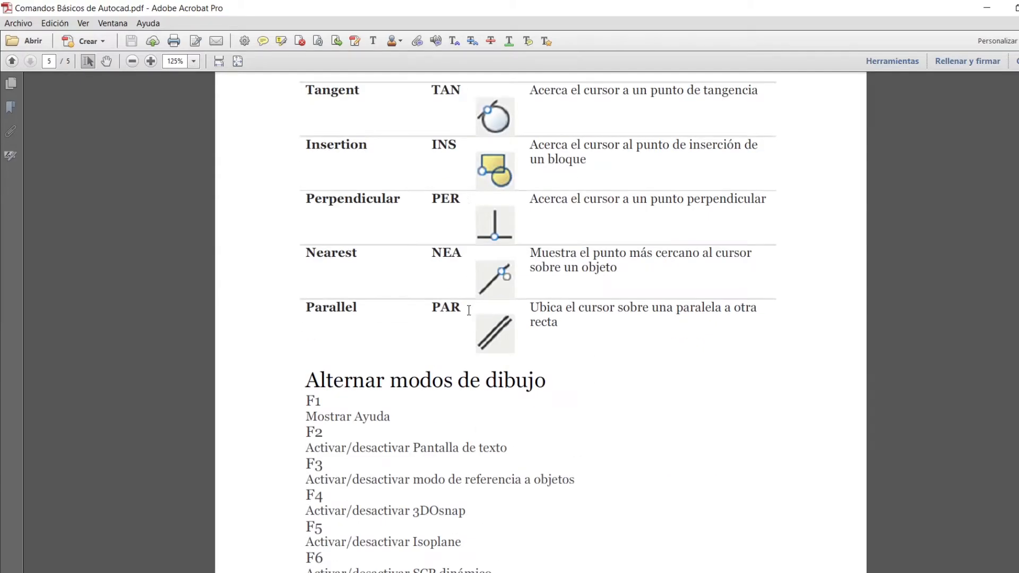
scroll(469, 317, "down", 3)
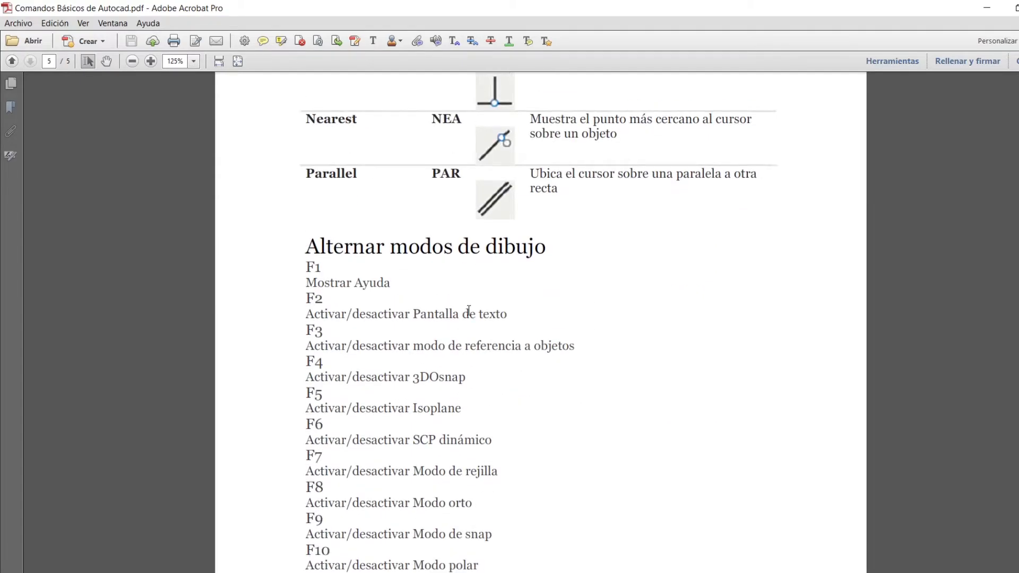
scroll(469, 311, "down", 2)
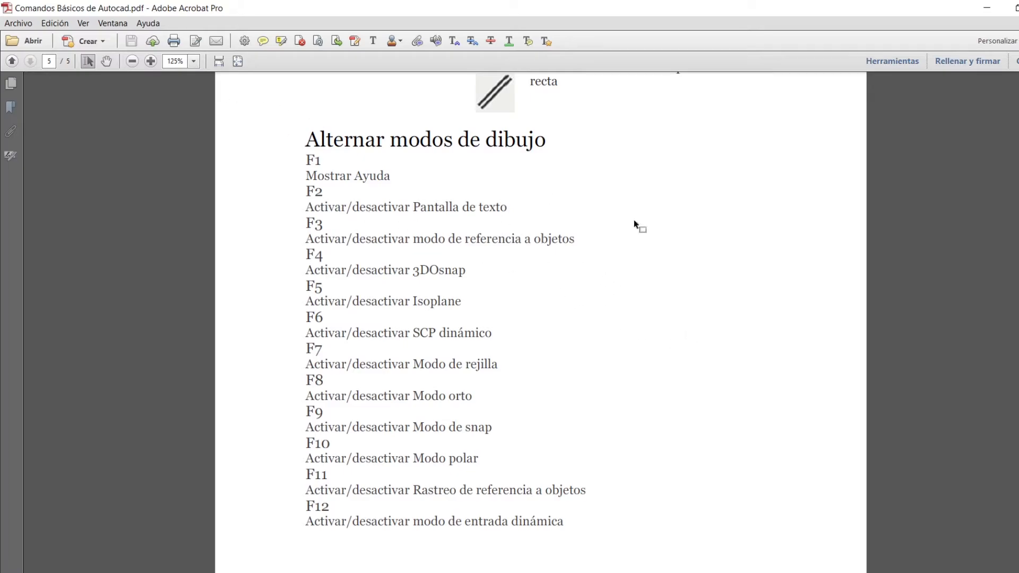
scroll(741, 355, "down", 1)
Step: Return to the Dibujo 2D table on page 1 of the reference document
scroll(890, 507, "up", 6)
scroll(729, 323, "up", 20)
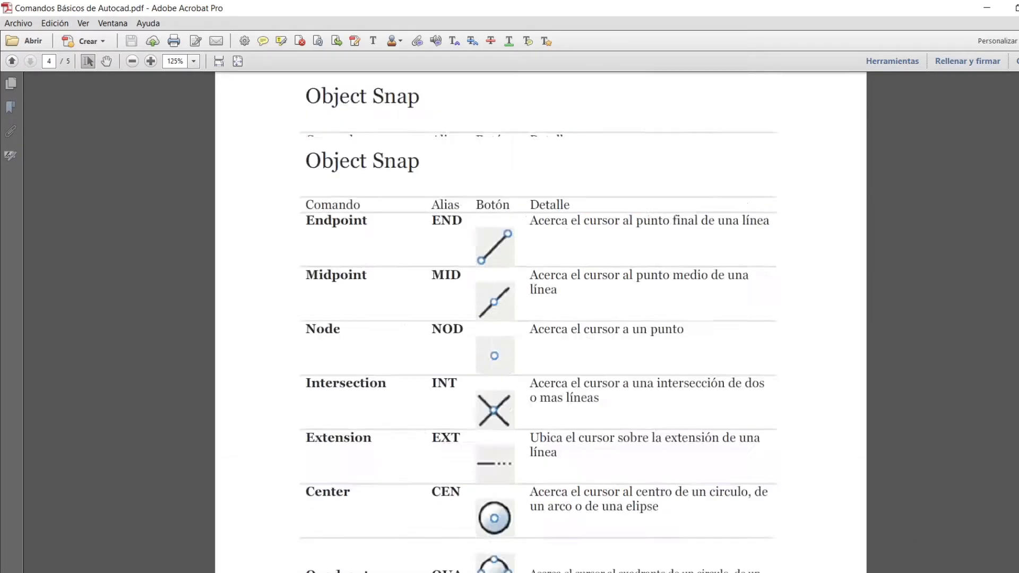
scroll(728, 322, "down", 3)
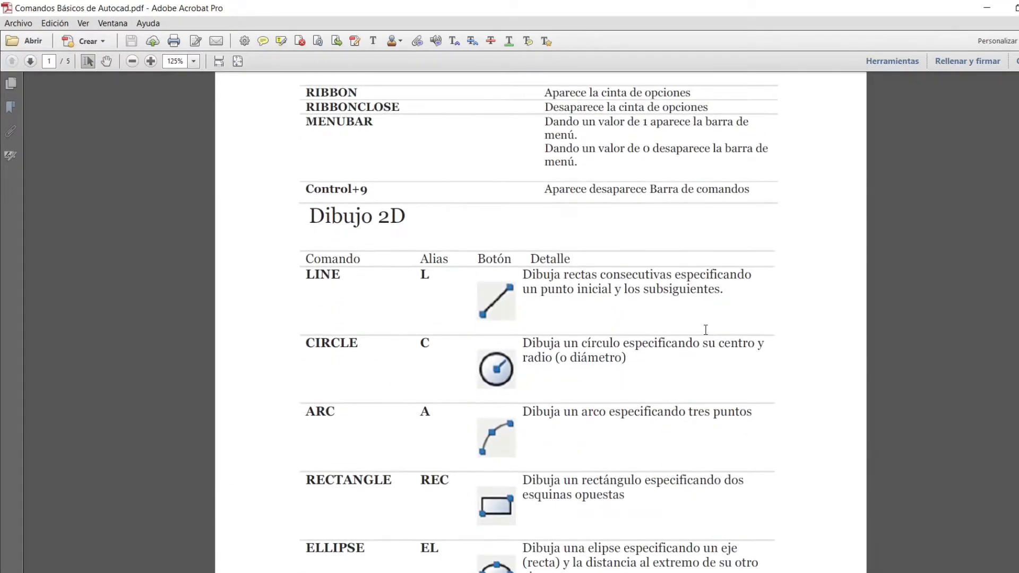
scroll(626, 325, "down", 2)
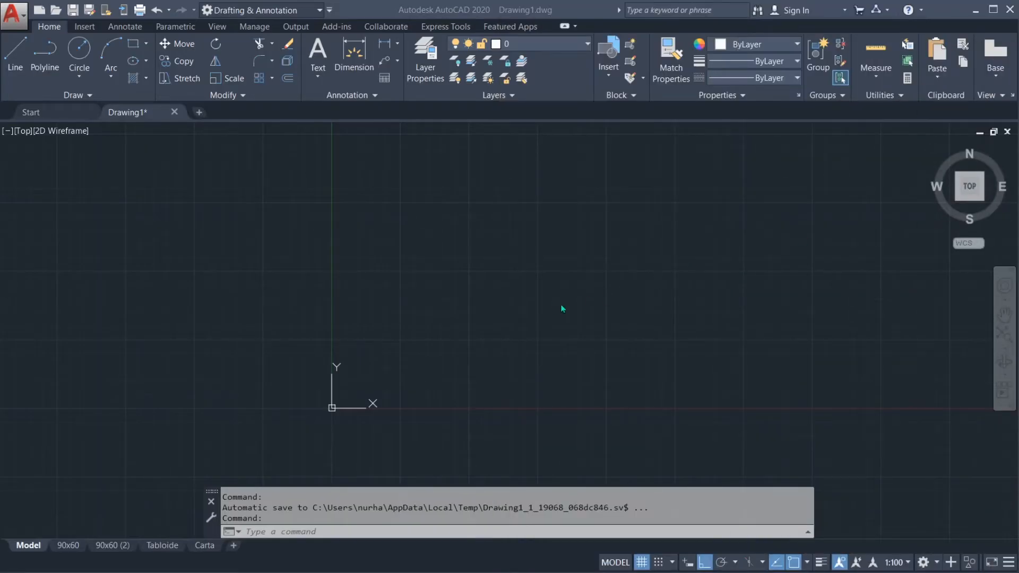
Step: Switch to Drawing1 in AutoCAD and start the LINE command with its alias L, cancelling it before specifying a point
left_click(565, 309)
middle_click_drag(429, 326, 456, 323)
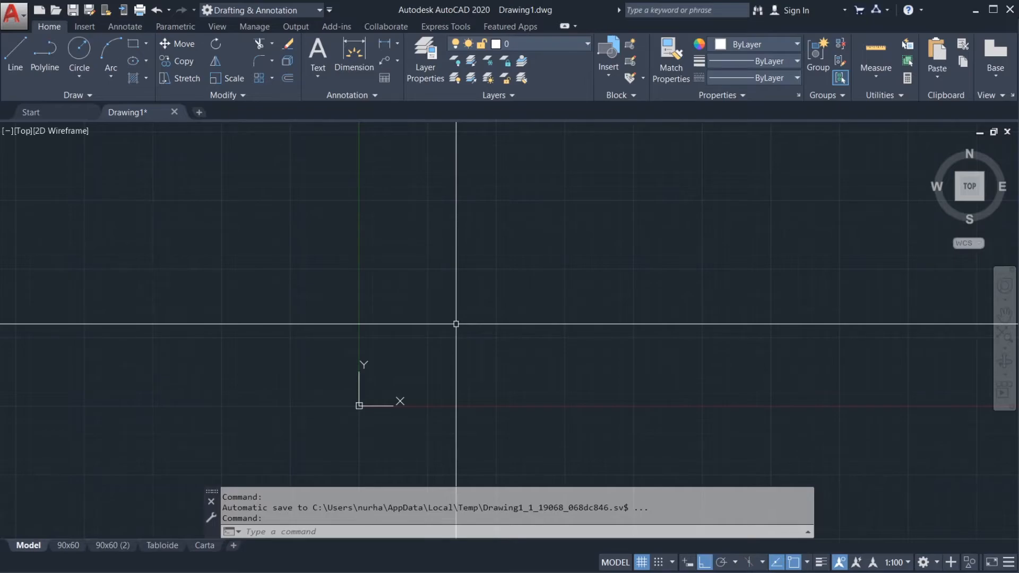
type("L")
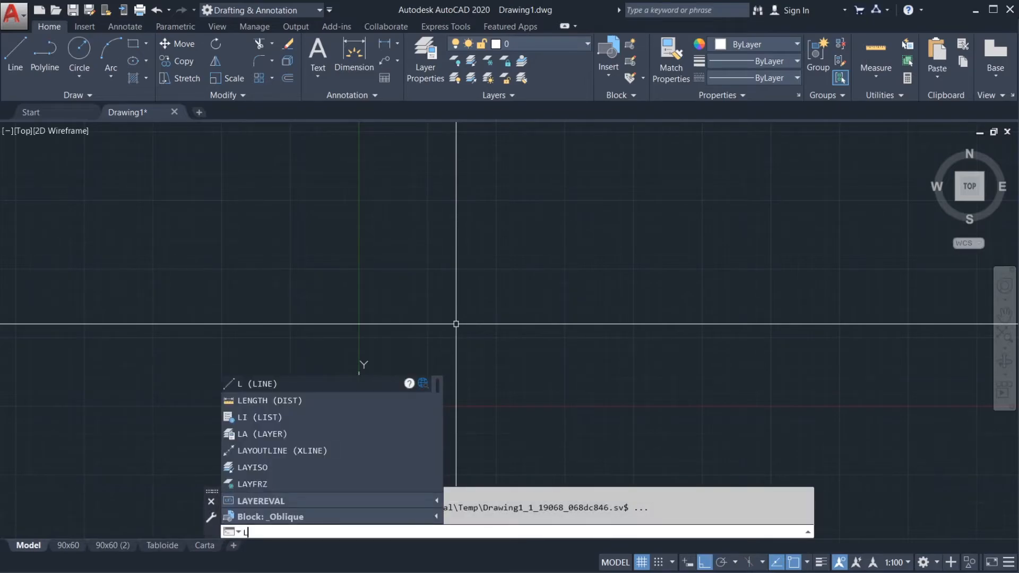
key("Return")
key("Escape")
key("Escape")
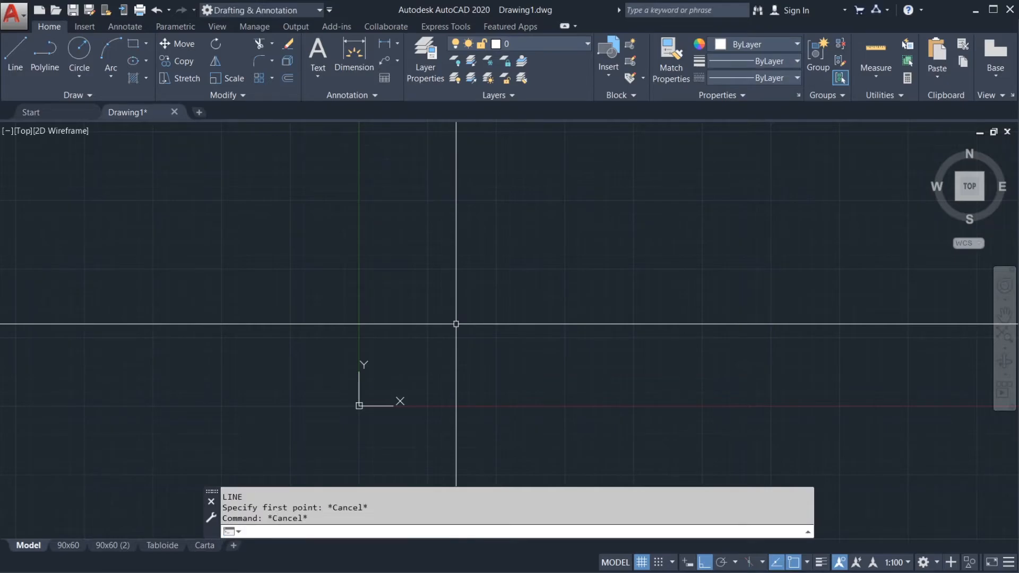
Step: Look through the command suggestions offered for the letter L and dismiss them without running a command
type("L")
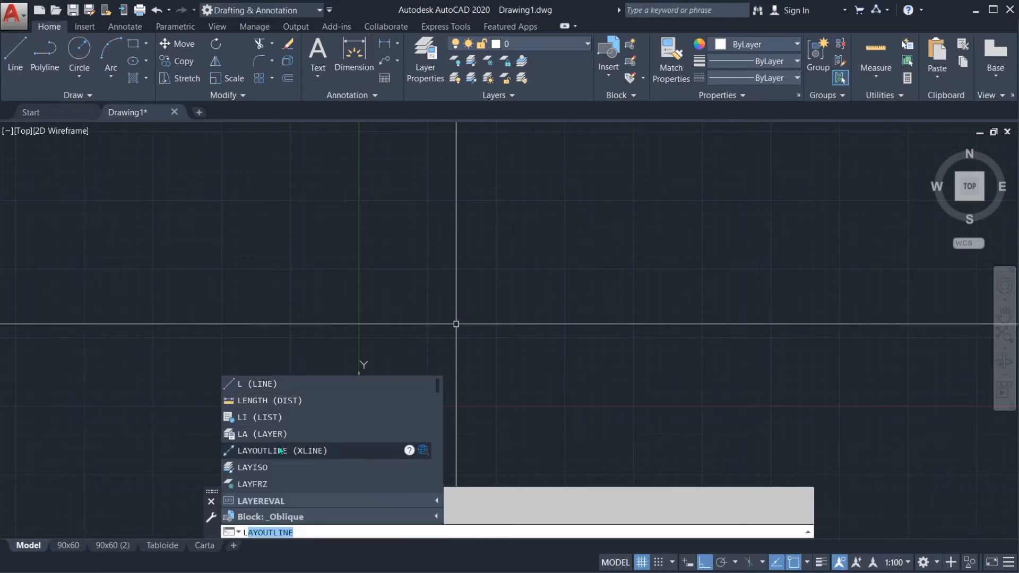
key("Escape")
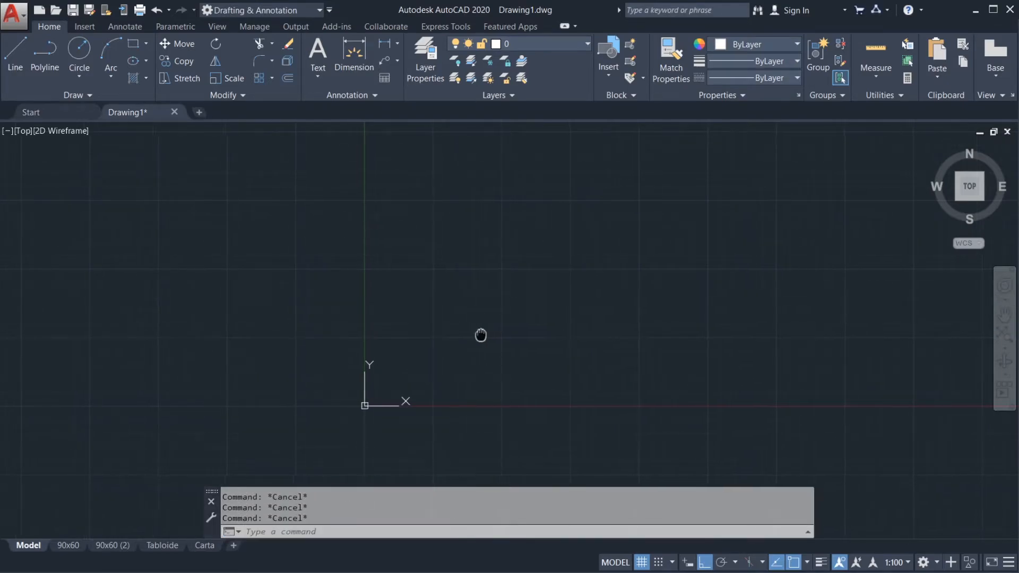
type("L")
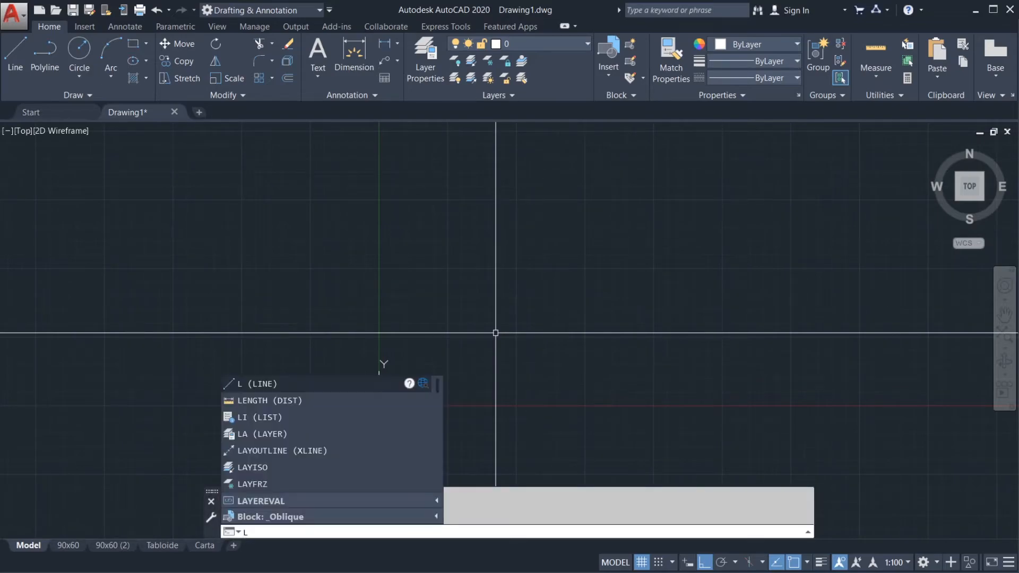
key("Escape")
Step: Run the LINE command twice with the alias L, cancelling each time at the first point
type("L")
key("Return")
key("Escape")
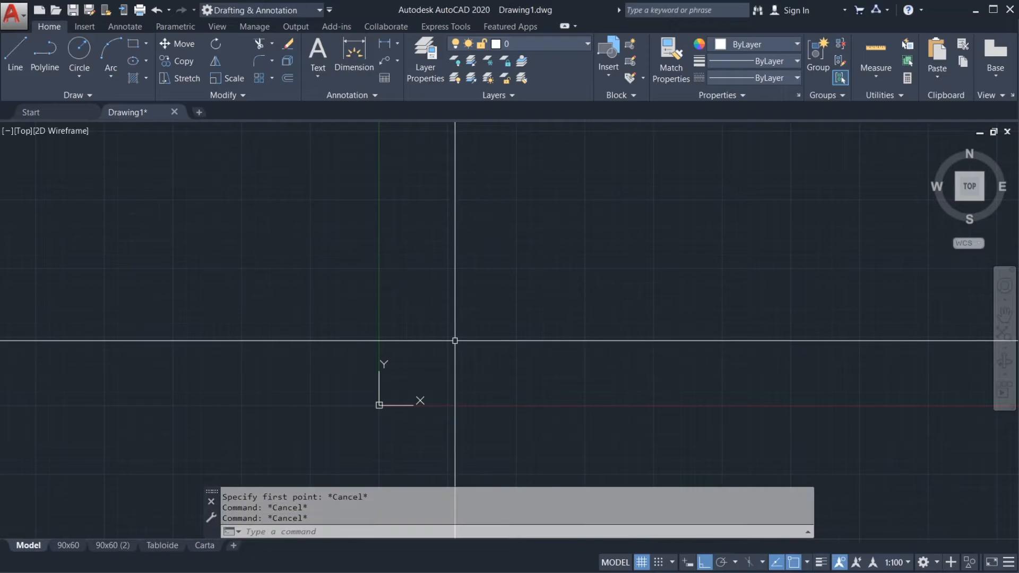
type("L")
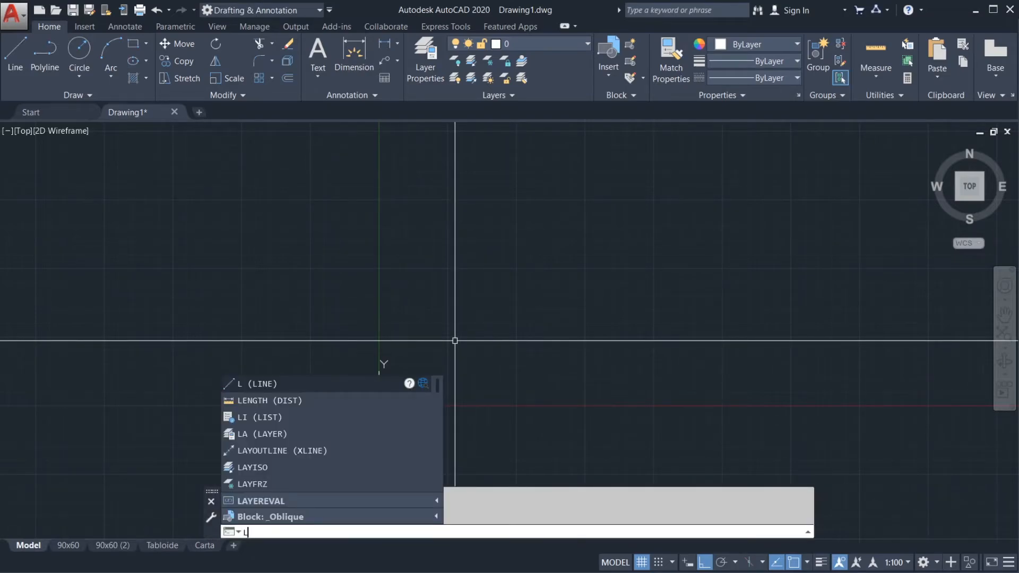
key("Return")
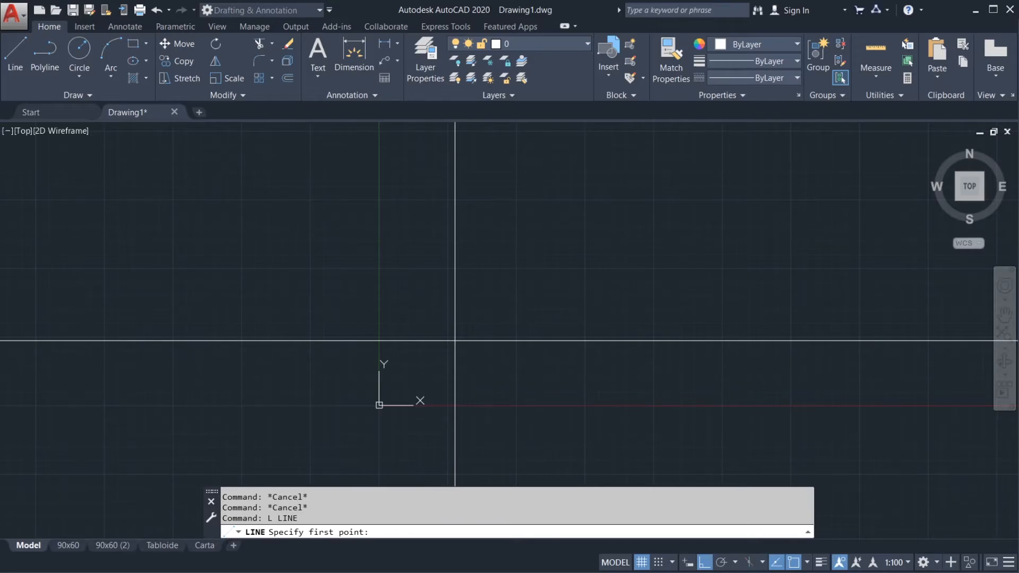
key("Escape")
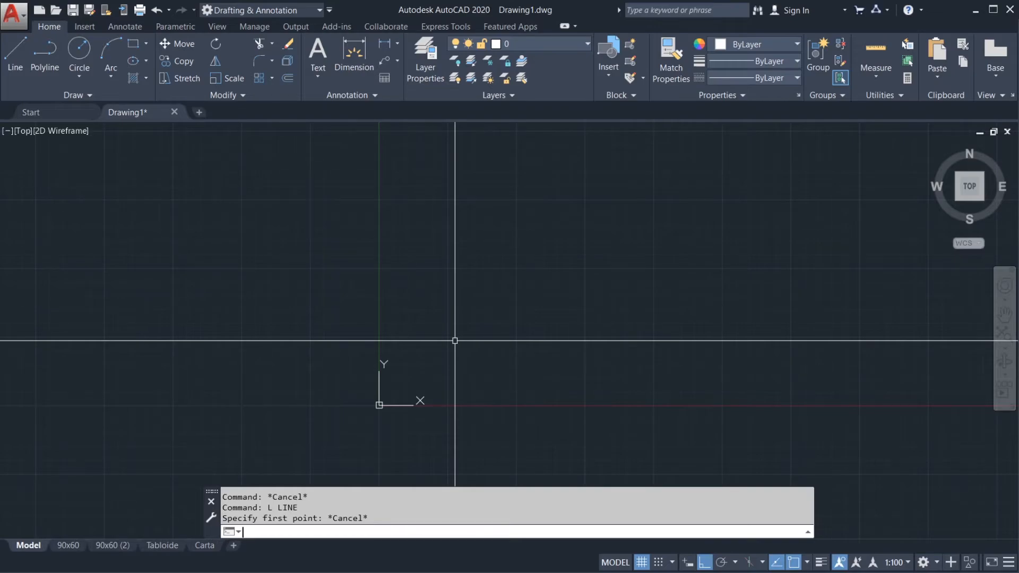
Step: Start the LINE command with the uppercase alias L and again with the lowercase l, cancelling both without drawing
type("L")
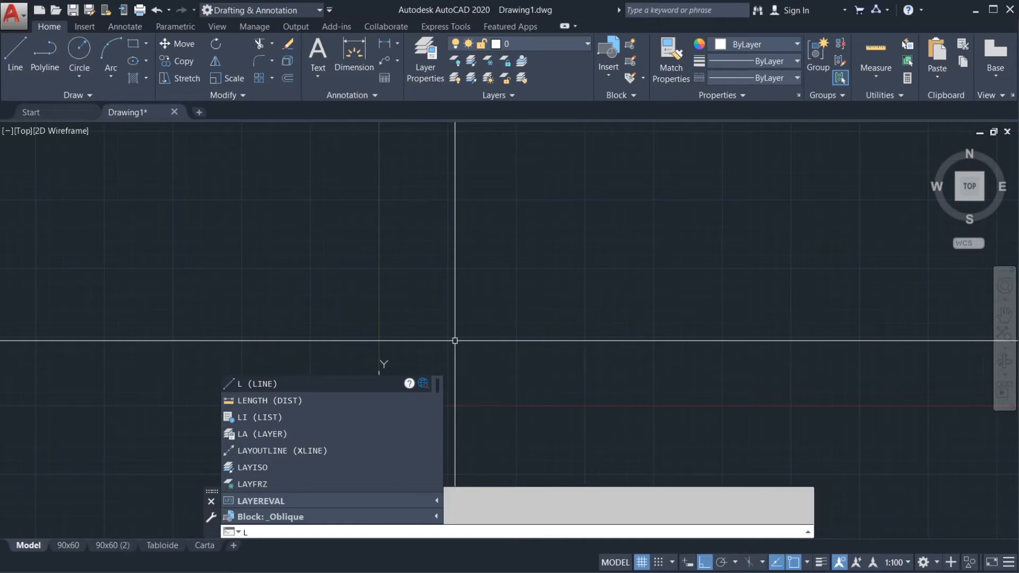
key("Return")
key("Escape")
key("Escape")
type("1")
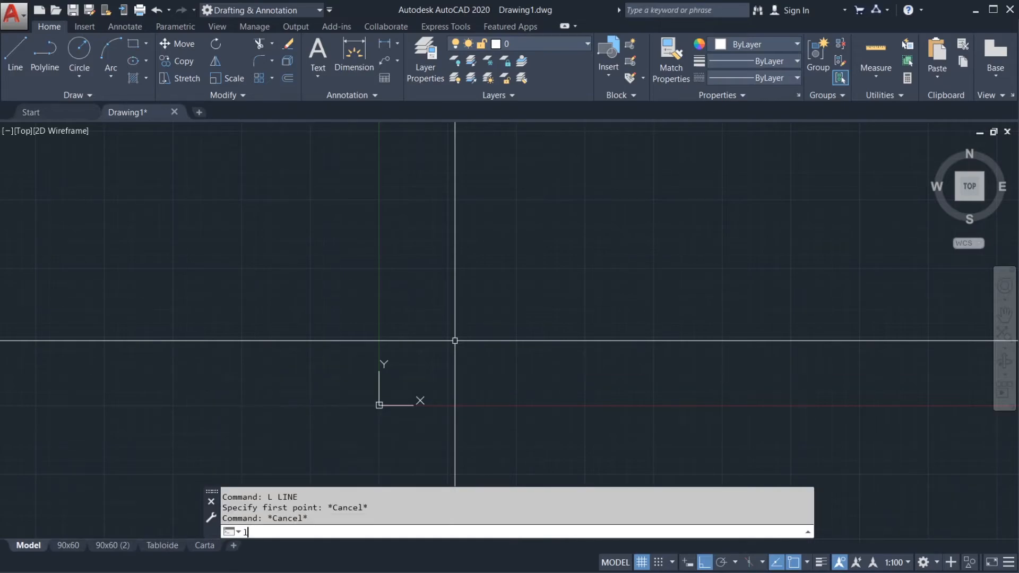
key("Return")
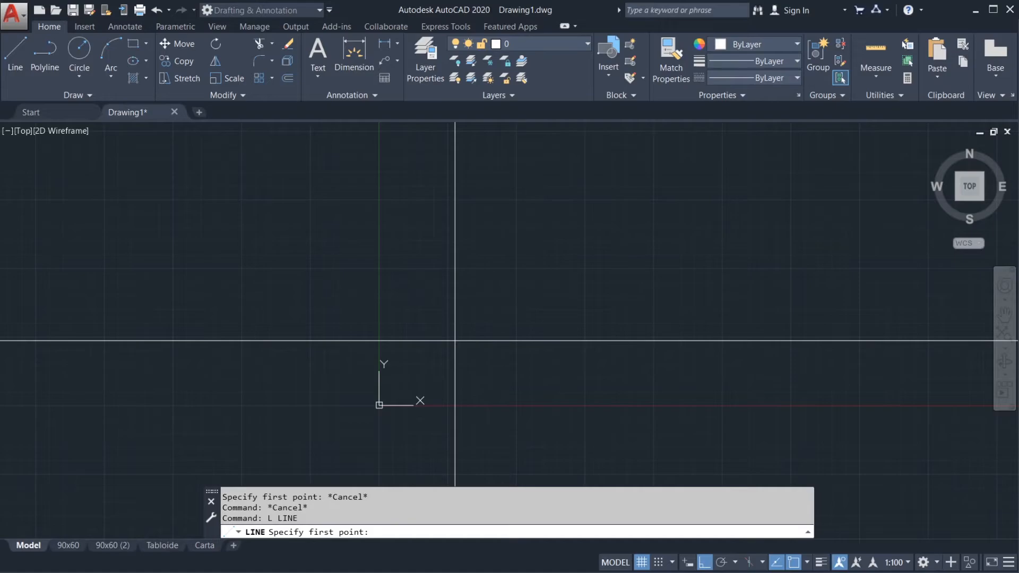
key("Escape")
key("Escape")
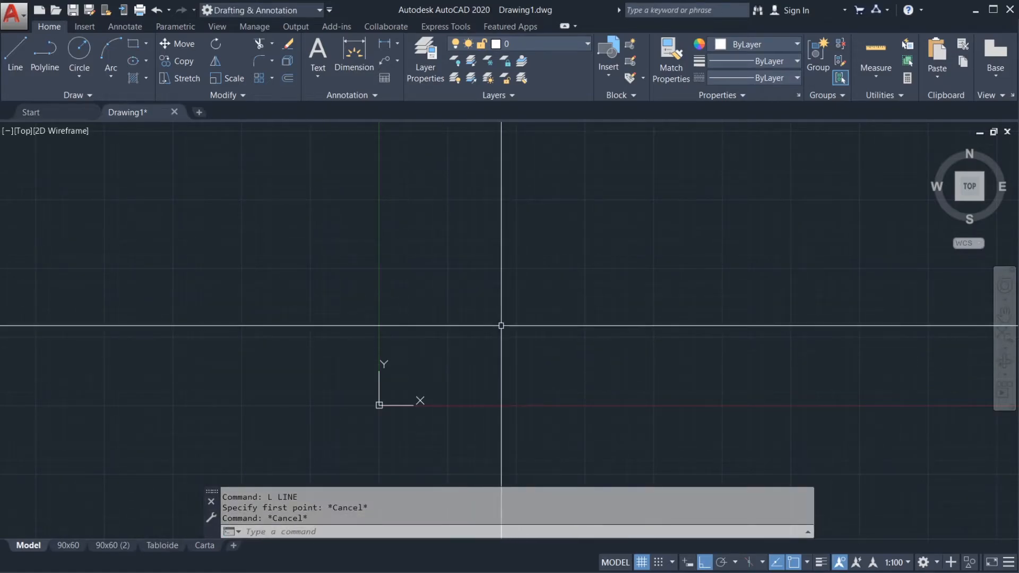
Step: Repeat the last command in Drawing1 without retyping its alias and cancel it
middle_click_drag(491, 320, 457, 321)
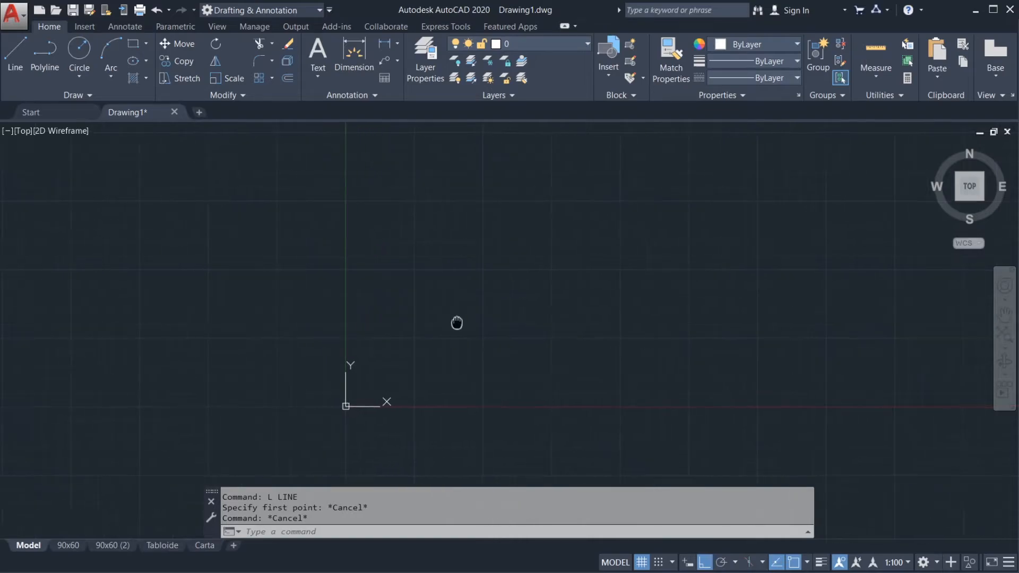
key("Return")
key("Escape")
key("Escape")
key("Escape")
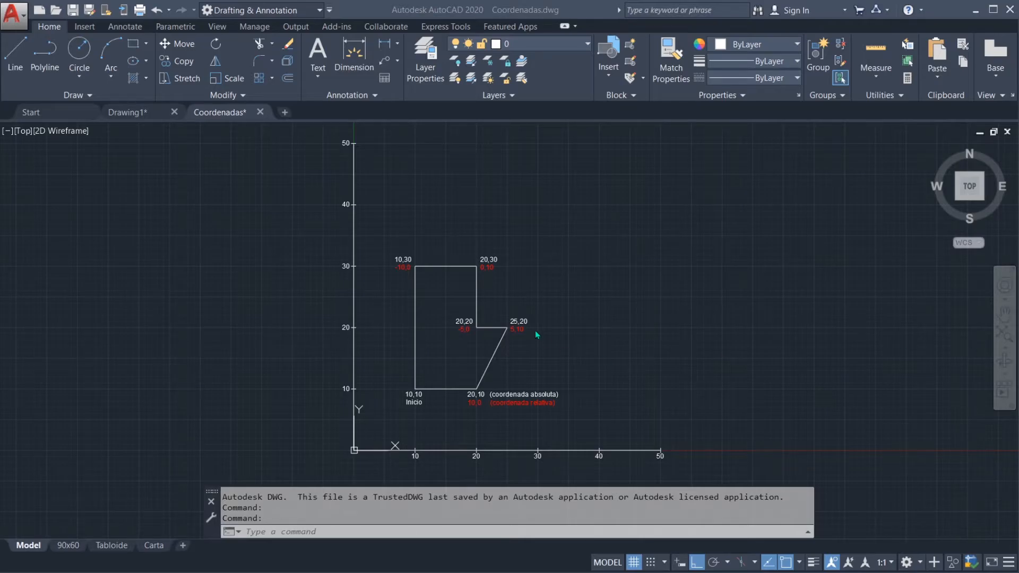
Step: Examine the absolute and relative coordinate labels at the outline's vertices and the axis scales in the Coordenadas drawing
left_click(575, 342)
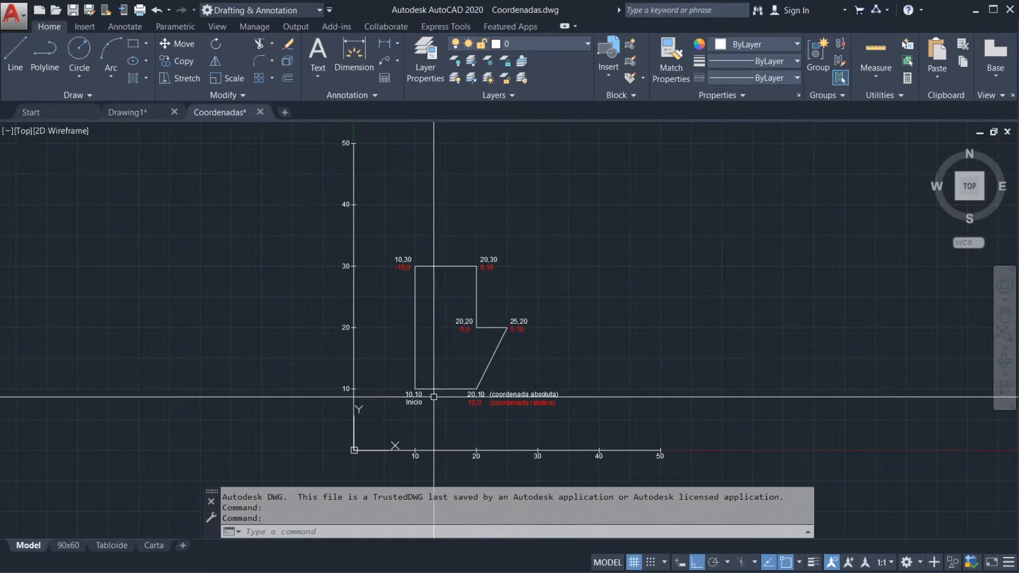
mouse_move(561, 405)
middle_mouse_down()
mouse_move(584, 382)
mouse_move(568, 365)
mouse_move(599, 337)
middle_mouse_up()
middle_click(599, 337)
middle_click(598, 337)
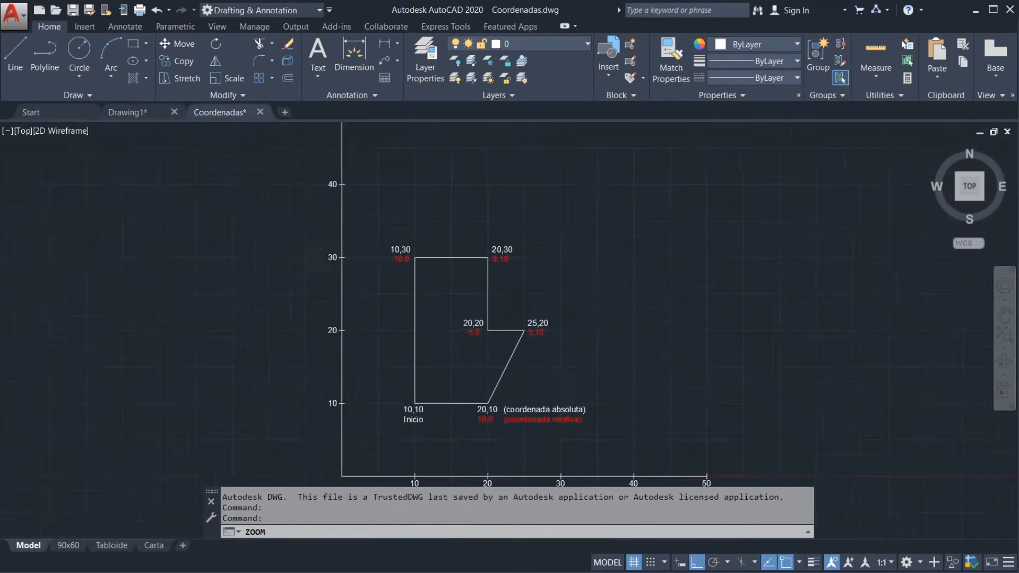
scroll(566, 335, "down", 2)
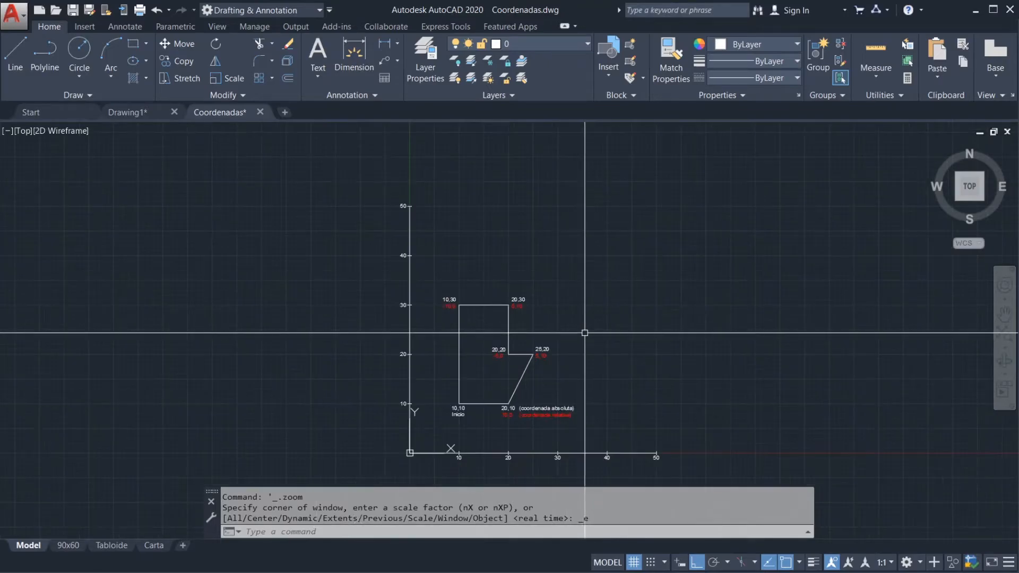
middle_click_drag(565, 420, 569, 356)
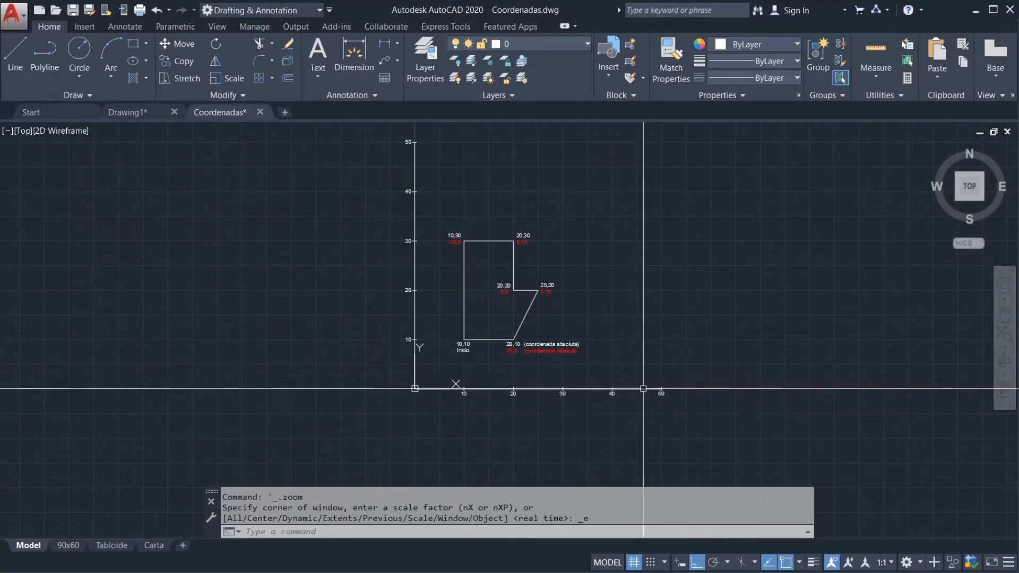
scroll(563, 370, "up", 2)
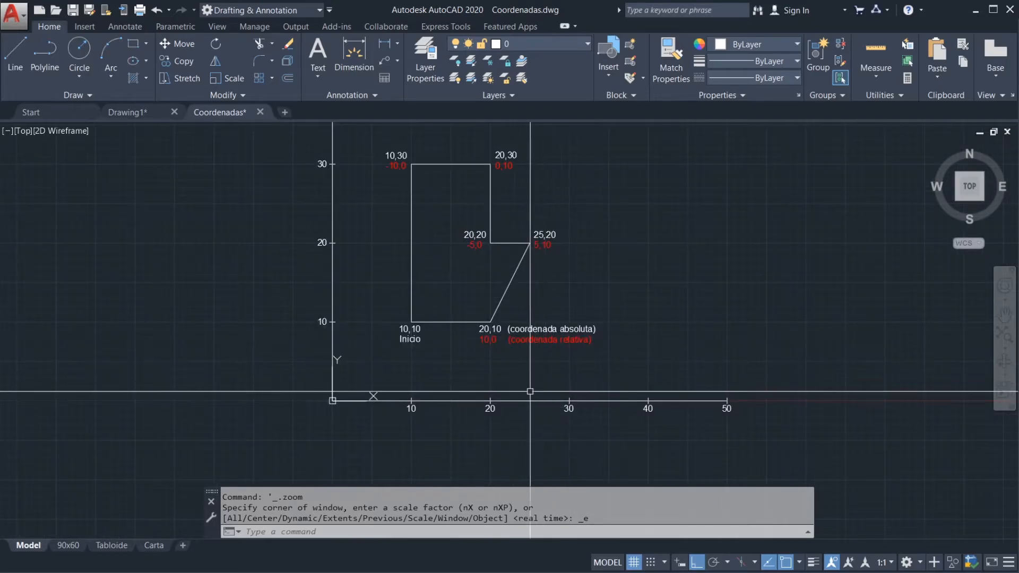
Step: Inspect the drawing's origin where the X and Y axes meet, selecting the UCS icon there and clearing the selection
scroll(414, 396, "up", 2)
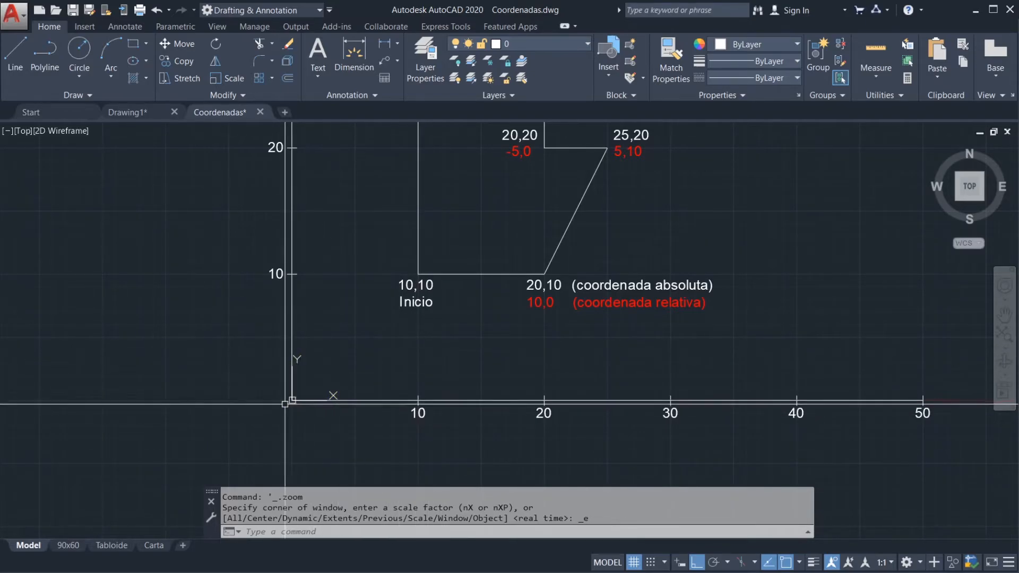
scroll(291, 401, "up", 4)
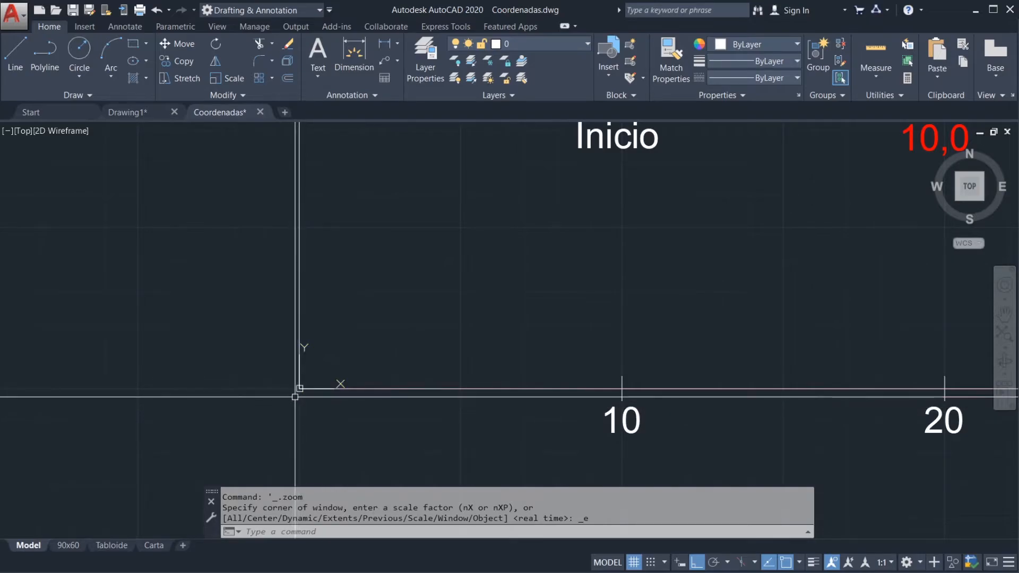
left_click(299, 390)
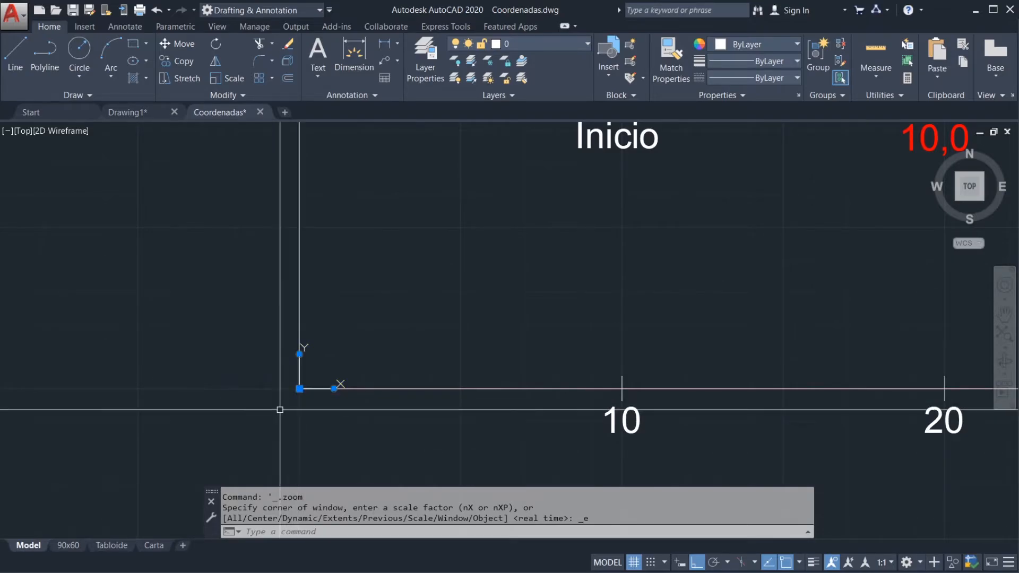
key("Escape")
key("Escape")
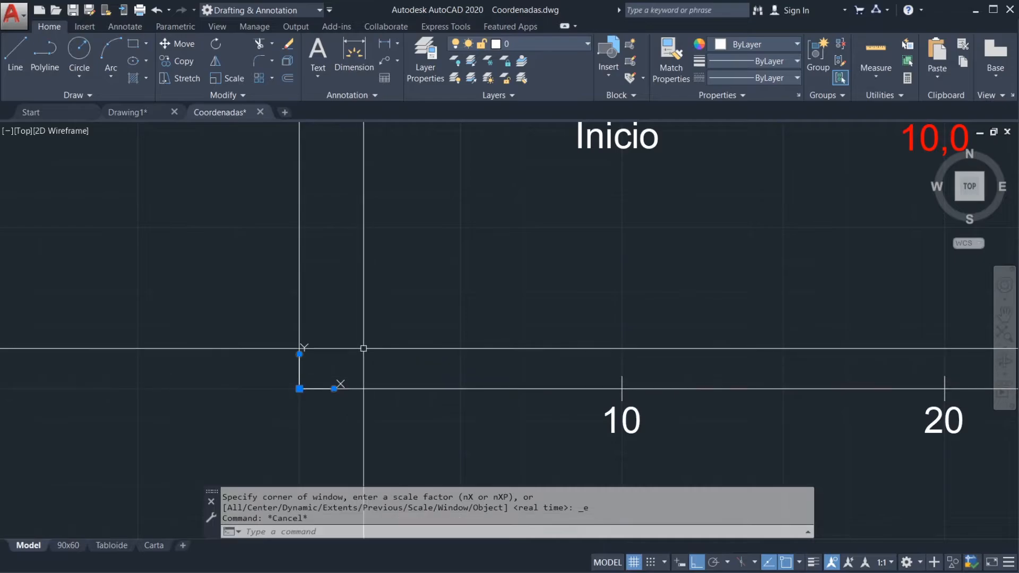
scroll(363, 348, "down", 4)
scroll(467, 316, "down", 4)
mouse_move(566, 318)
middle_mouse_down()
mouse_move(529, 364)
mouse_move(581, 330)
middle_mouse_up()
scroll(447, 375, "up", 4)
left_click(368, 347)
key("Escape")
key("Escape")
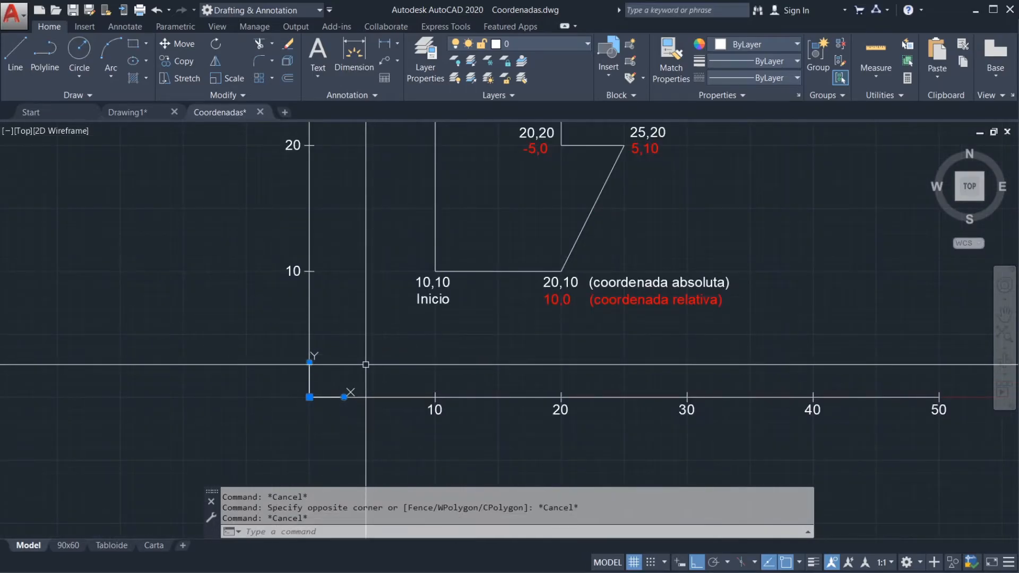
key("Escape")
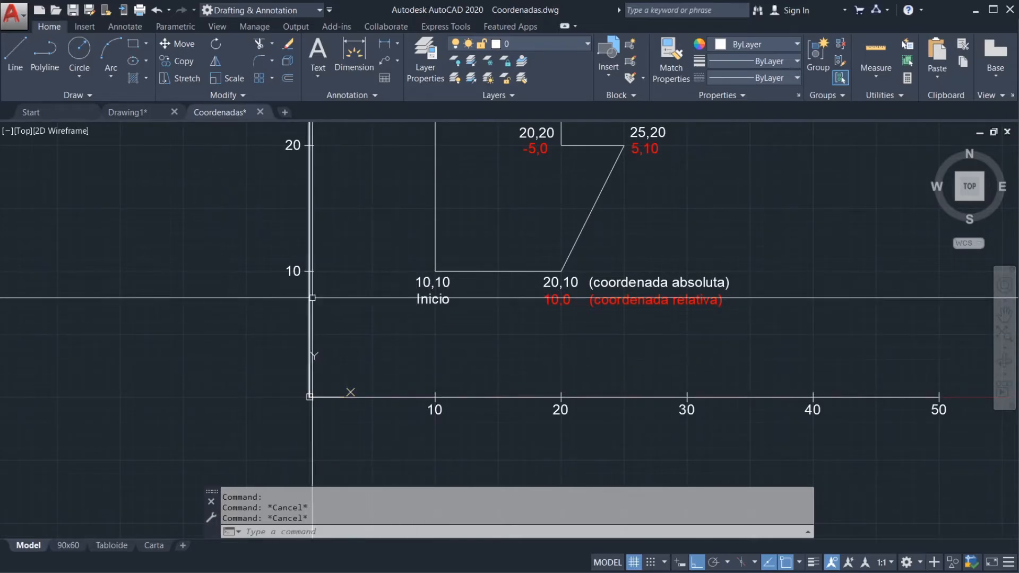
Step: Examine the axis scales around the outline, and select the closed outline to highlight all its vertices before clearing the selection
scroll(369, 296, "down", 2)
middle_click_drag(368, 296, 372, 360)
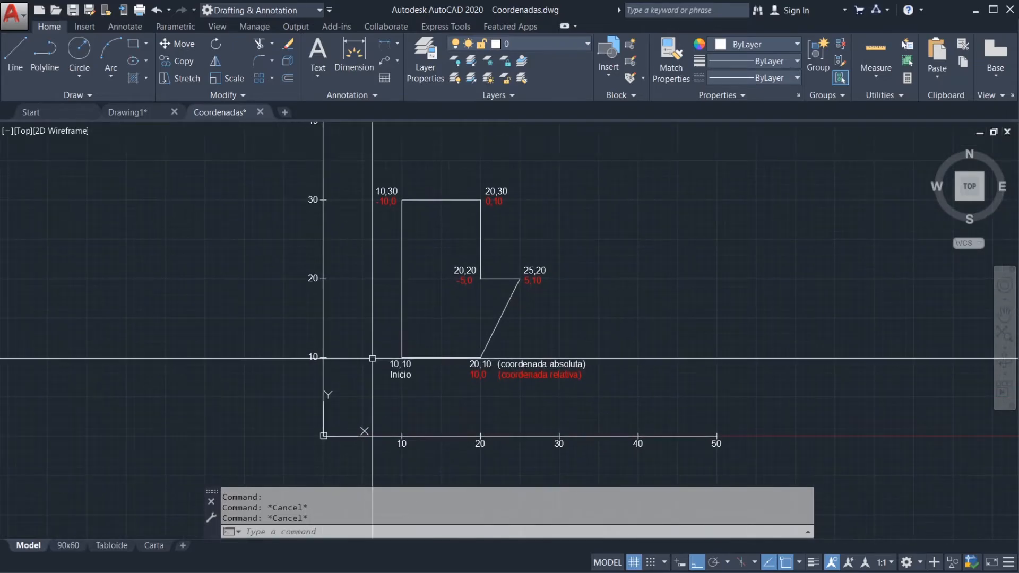
mouse_move(364, 320)
middle_mouse_down()
mouse_move(370, 357)
mouse_move(390, 329)
middle_mouse_up()
scroll(390, 351, "down", 2)
scroll(379, 351, "up", 1)
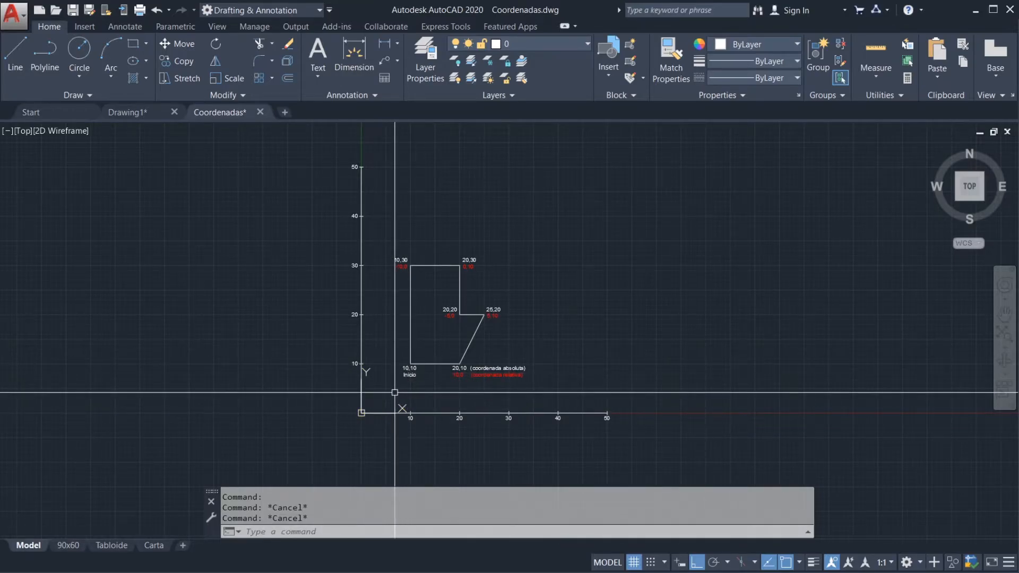
scroll(395, 392, "up", 4)
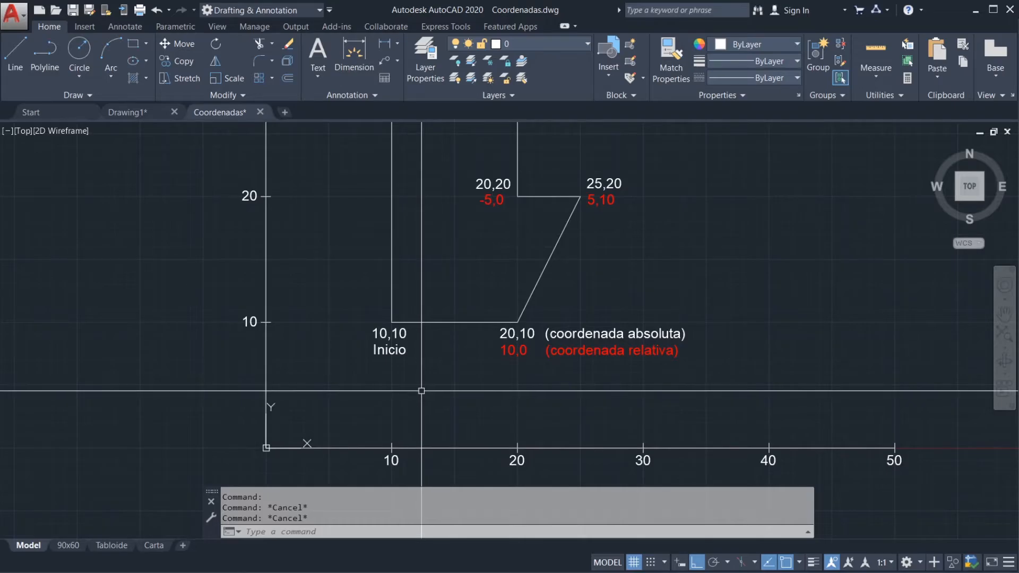
middle_click_drag(465, 350, 467, 380)
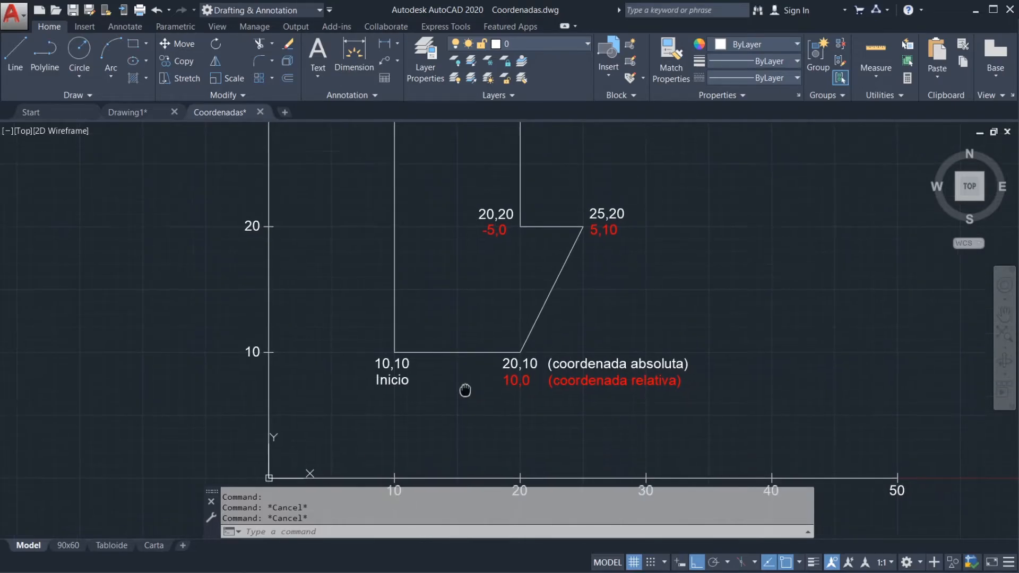
left_click(467, 353)
scroll(452, 389, "down", 2)
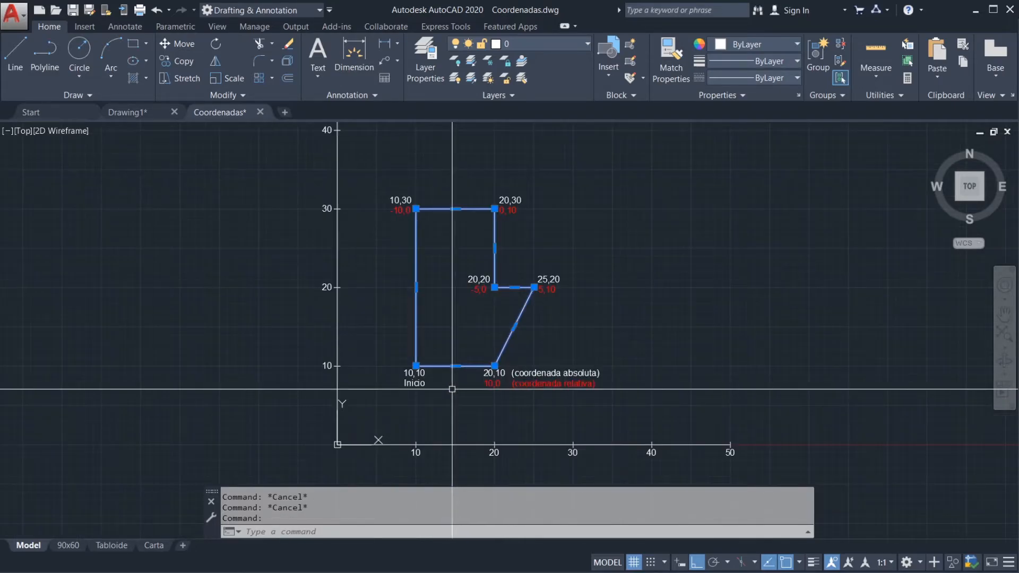
key("Escape")
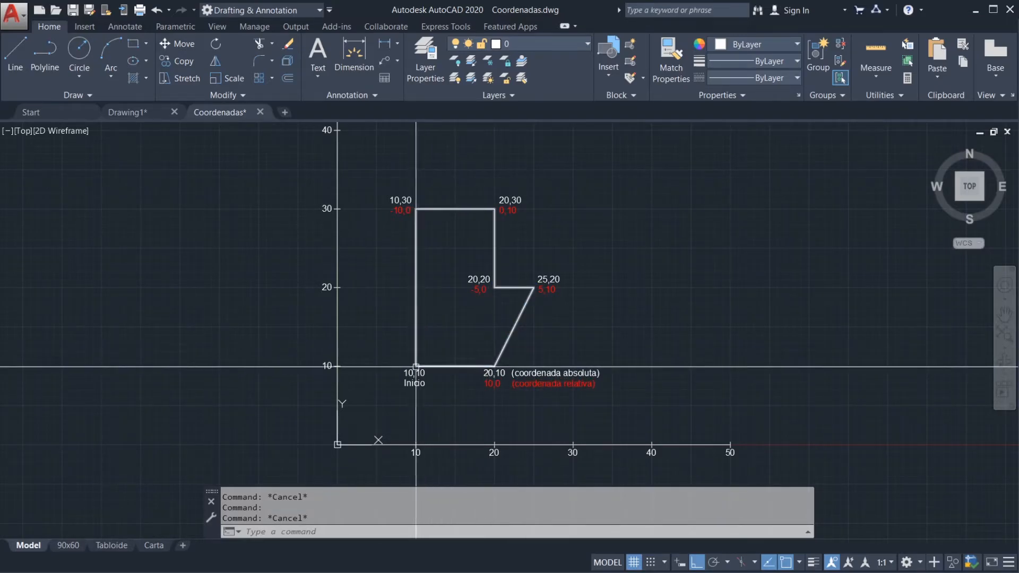
Step: Point out the outline's vertices at 10,10, 20,10 and 25,20 in order, and view the drawing's full extents
scroll(419, 363, "up", 4)
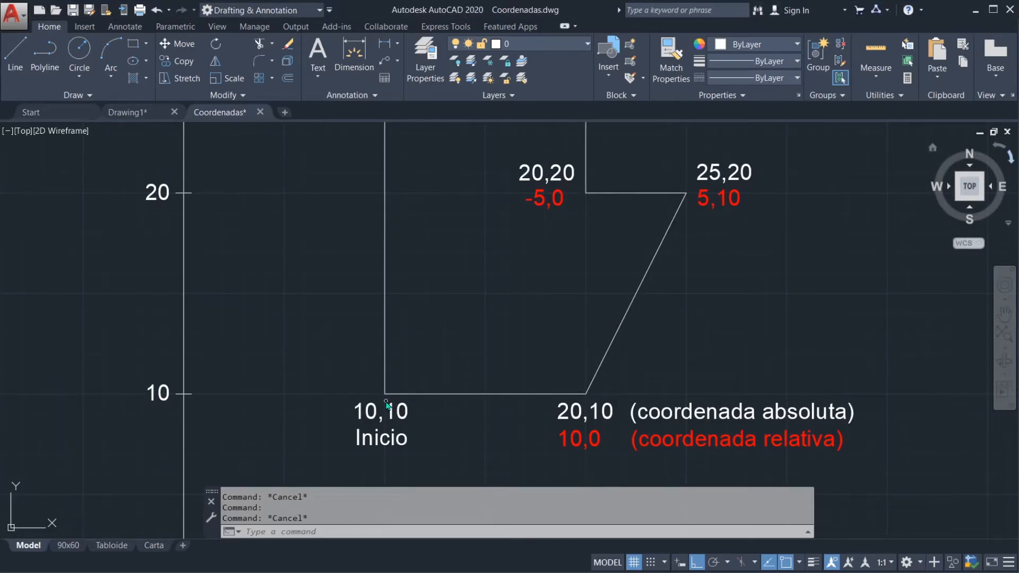
left_click_drag(381, 399, 384, 392)
mouse_move(583, 394)
left_mouse_down()
mouse_move(579, 402)
mouse_move(594, 384)
mouse_move(579, 388)
left_mouse_up()
left_click_drag(686, 201, 694, 186)
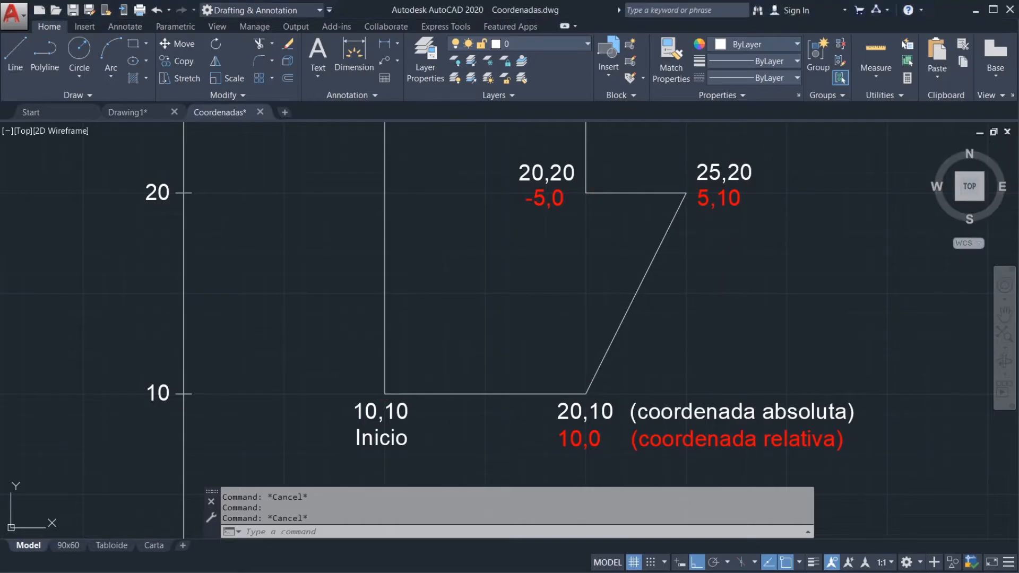
scroll(710, 305, "down", 2)
middle_click_drag(750, 311, 591, 316)
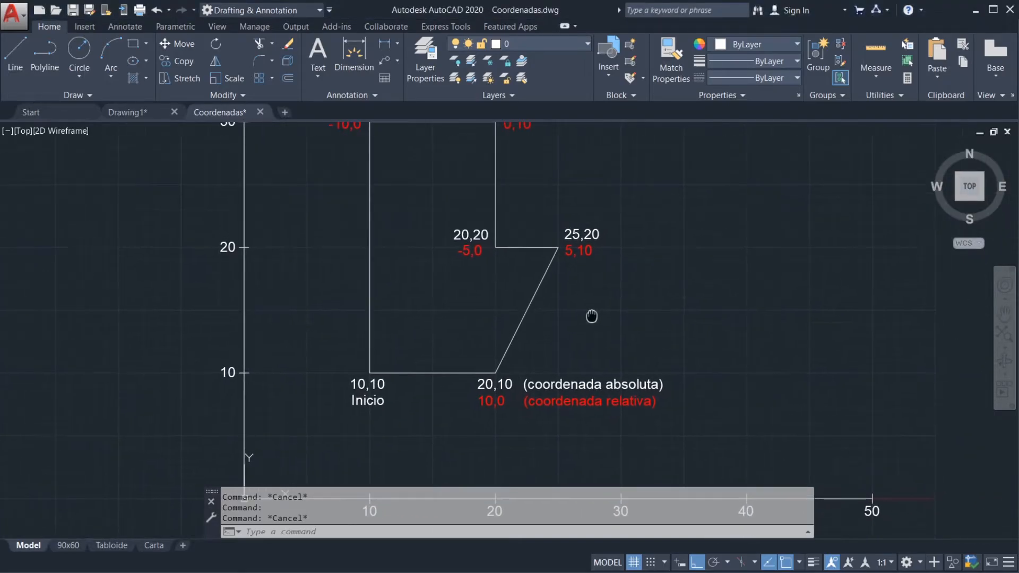
middle_click(584, 321)
middle_click(584, 321)
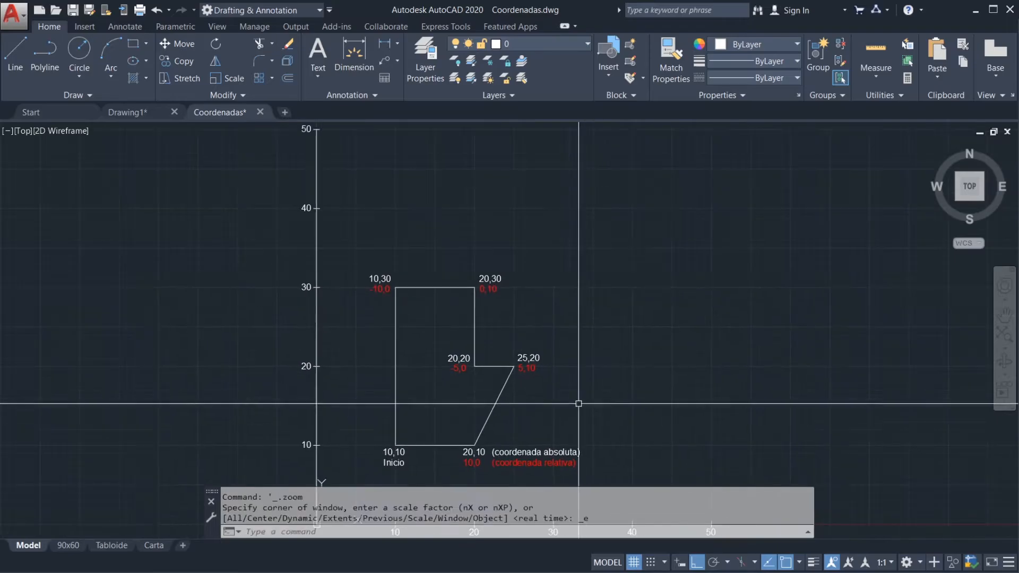
Step: Trace the absolute coordinate 10,10 from the origin with temporary marks along X and Y, circle both label values, and clear the marks
scroll(555, 330, "up", 2)
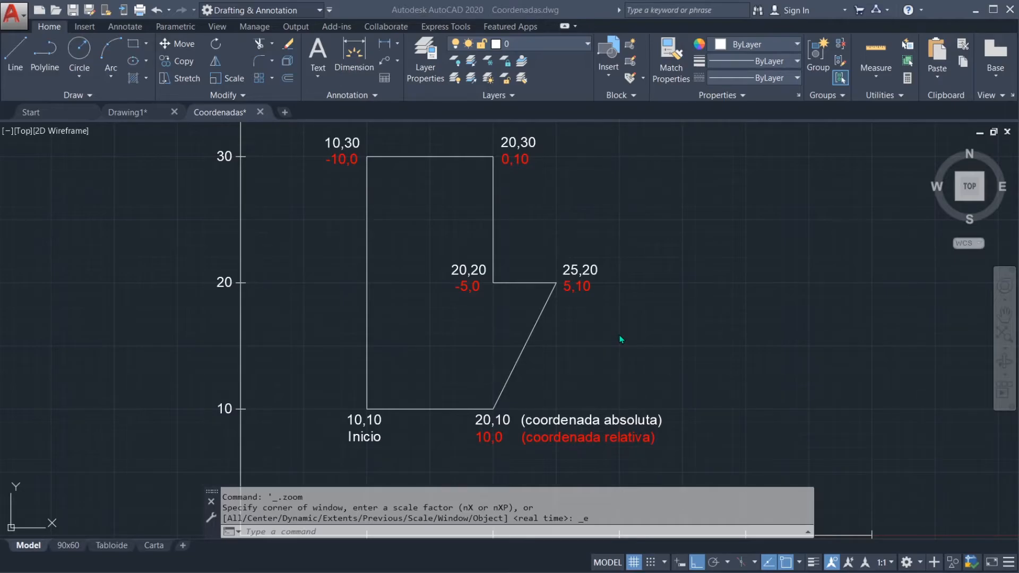
mouse_move(587, 348)
middle_mouse_down()
mouse_move(654, 332)
mouse_move(642, 349)
mouse_move(621, 317)
mouse_move(628, 292)
mouse_move(616, 345)
mouse_move(639, 344)
mouse_move(644, 301)
mouse_move(626, 278)
middle_mouse_up()
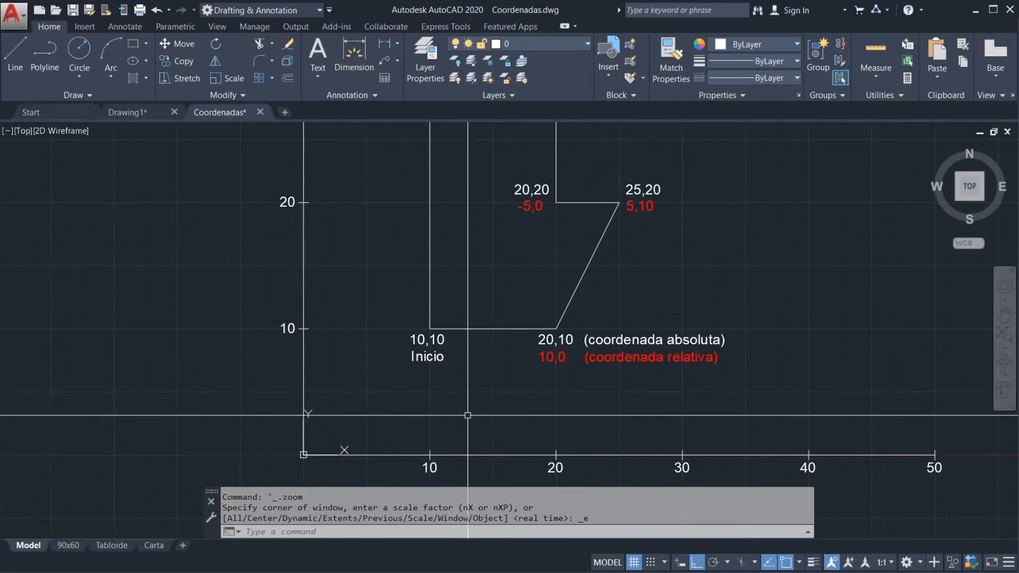
mouse_move(653, 312)
middle_mouse_down()
mouse_move(646, 318)
mouse_move(658, 321)
middle_mouse_up()
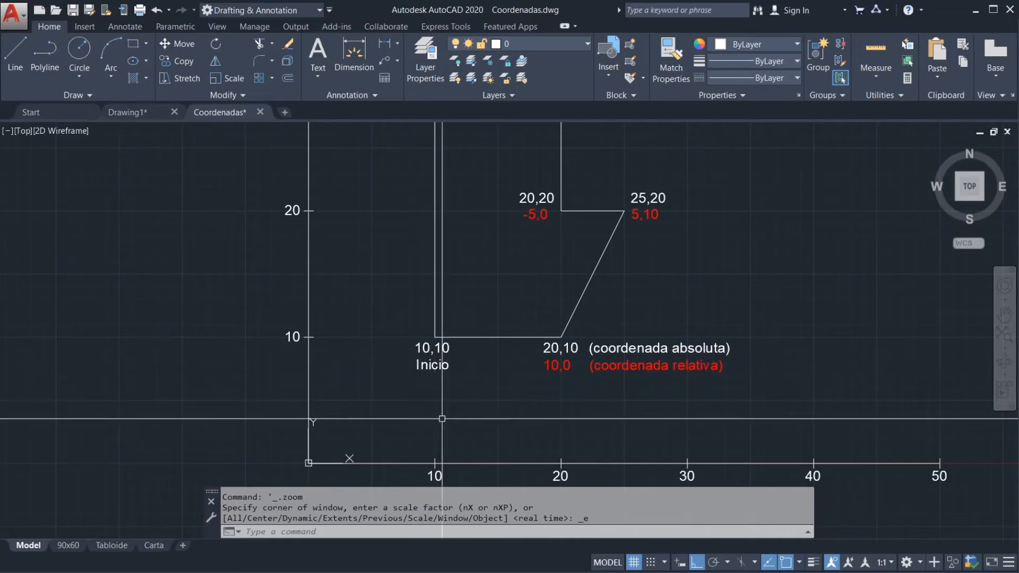
middle_click_drag(460, 375, 453, 337)
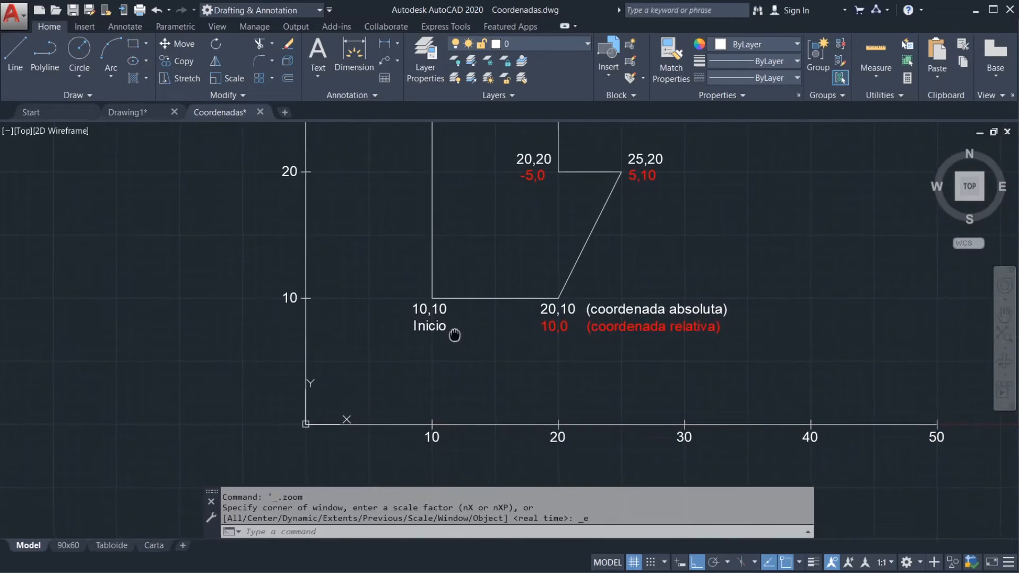
scroll(353, 361, "up", 2)
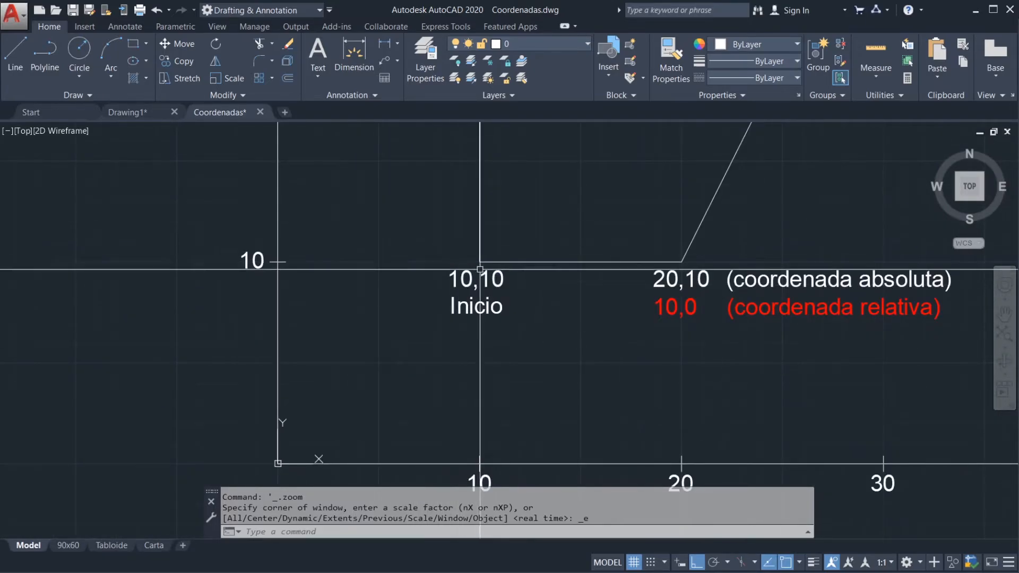
middle_click_drag(503, 341, 495, 312)
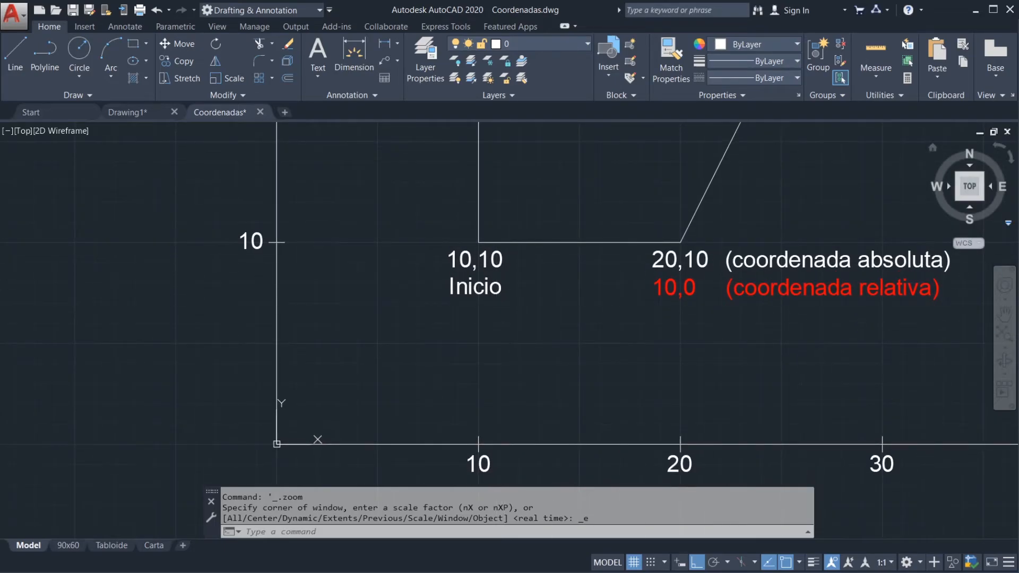
mouse_move(274, 449)
left_mouse_down()
mouse_move(281, 439)
mouse_move(270, 444)
left_mouse_up()
left_click_drag(480, 240, 474, 242)
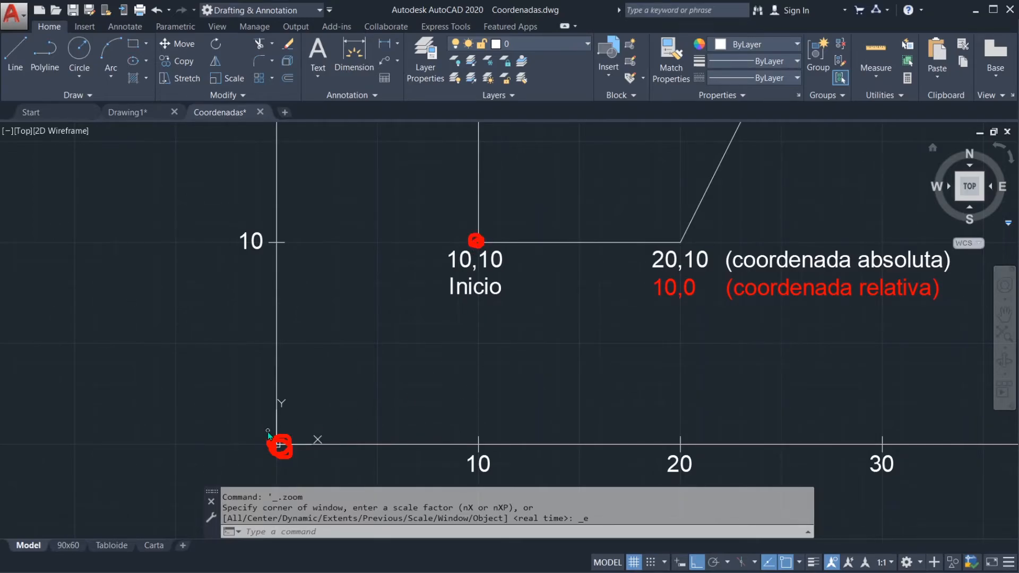
mouse_move(282, 420)
left_mouse_down()
mouse_move(478, 412)
mouse_move(464, 425)
left_mouse_up()
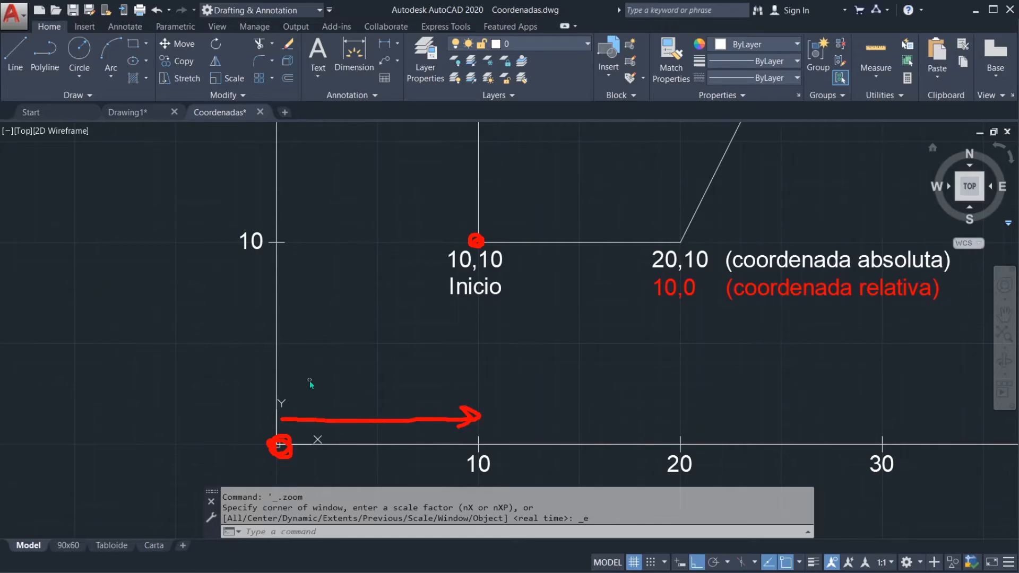
mouse_move(289, 426)
left_mouse_down()
mouse_move(299, 248)
mouse_move(291, 254)
mouse_move(314, 274)
left_mouse_up()
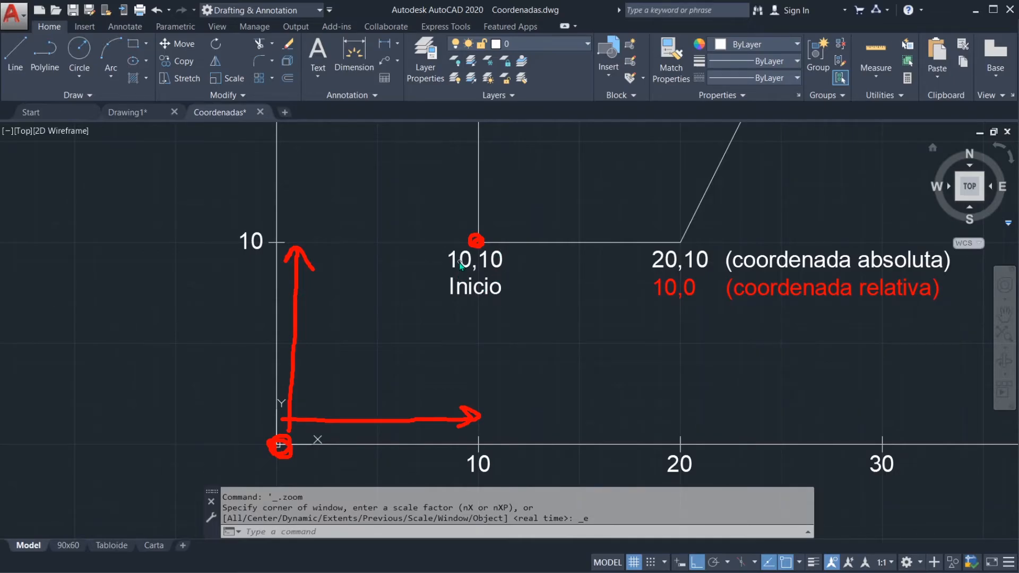
mouse_move(454, 239)
left_mouse_down()
mouse_move(446, 271)
mouse_move(497, 274)
mouse_move(486, 271)
mouse_move(503, 245)
mouse_move(487, 263)
mouse_move(484, 254)
left_mouse_up()
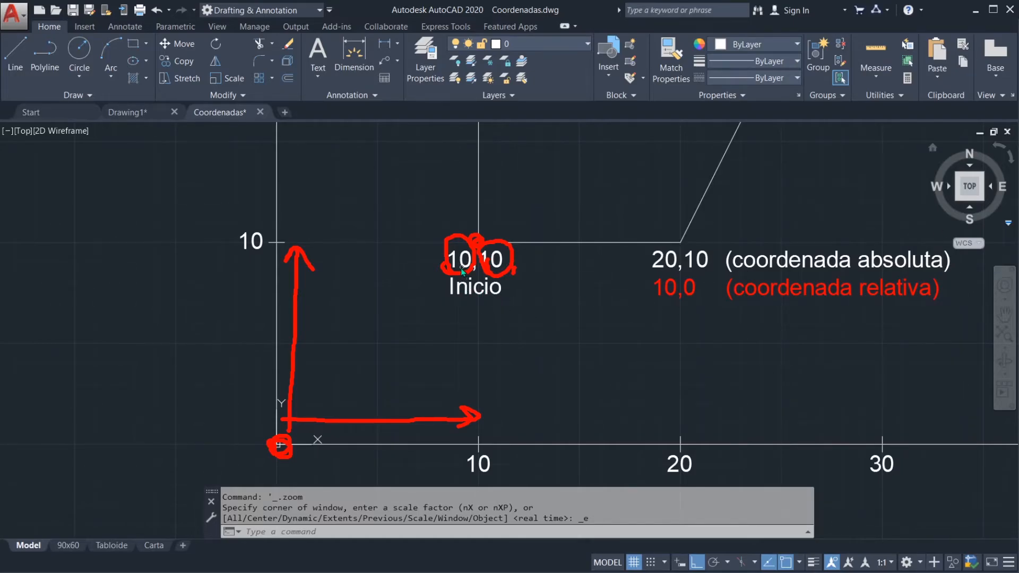
left_click_drag(433, 271, 513, 271)
key("Escape")
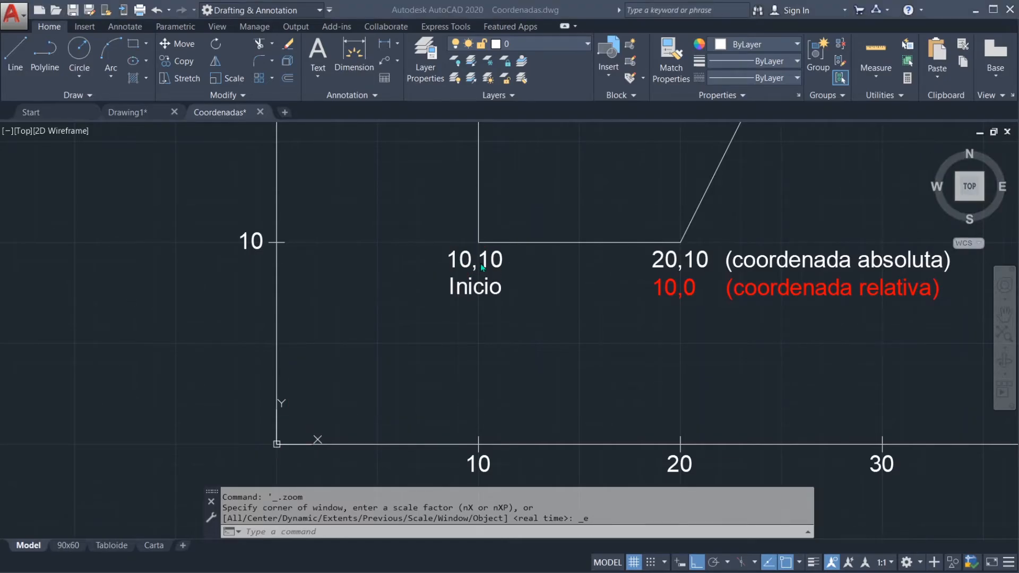
Step: Trace the absolute coordinate 20,10 from the origin with temporary arrows along X and Y, and clear the marks
left_click(551, 273)
scroll(542, 275, "down", 2)
middle_click_drag(558, 277, 474, 264)
scroll(503, 265, "up", 2)
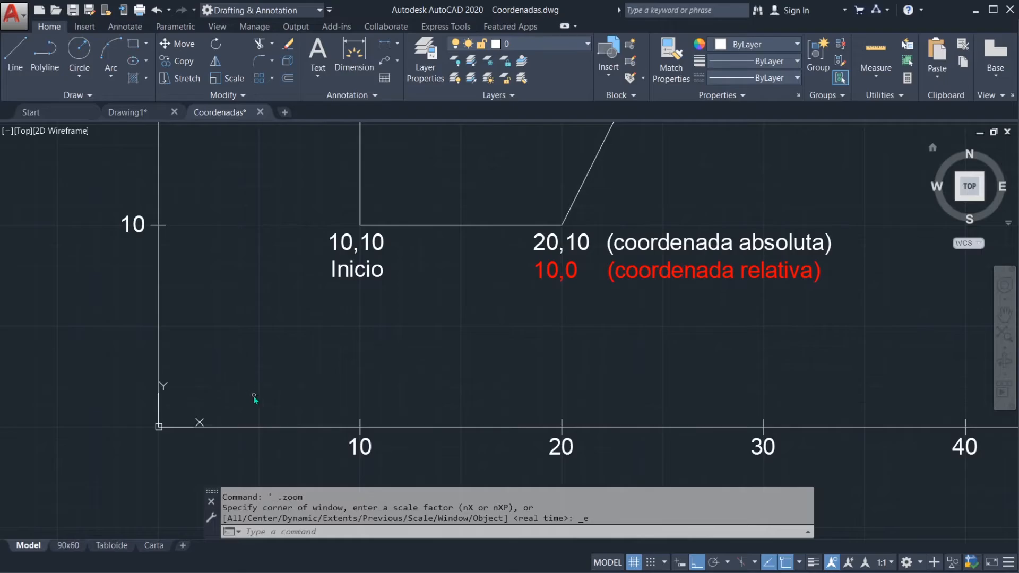
left_click_drag(155, 433, 155, 432)
mouse_move(560, 221)
left_mouse_down()
mouse_move(568, 228)
mouse_move(557, 234)
left_mouse_up()
mouse_move(159, 412)
left_mouse_down()
mouse_move(448, 419)
mouse_move(542, 397)
mouse_move(537, 425)
left_mouse_up()
mouse_move(169, 422)
left_mouse_down()
mouse_move(187, 227)
mouse_move(198, 235)
left_mouse_up()
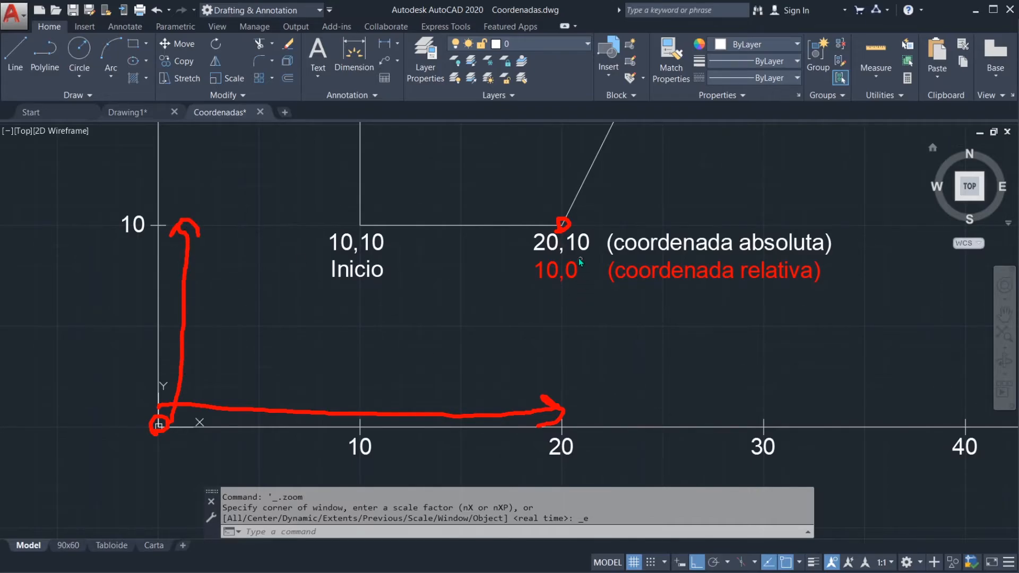
key("Escape")
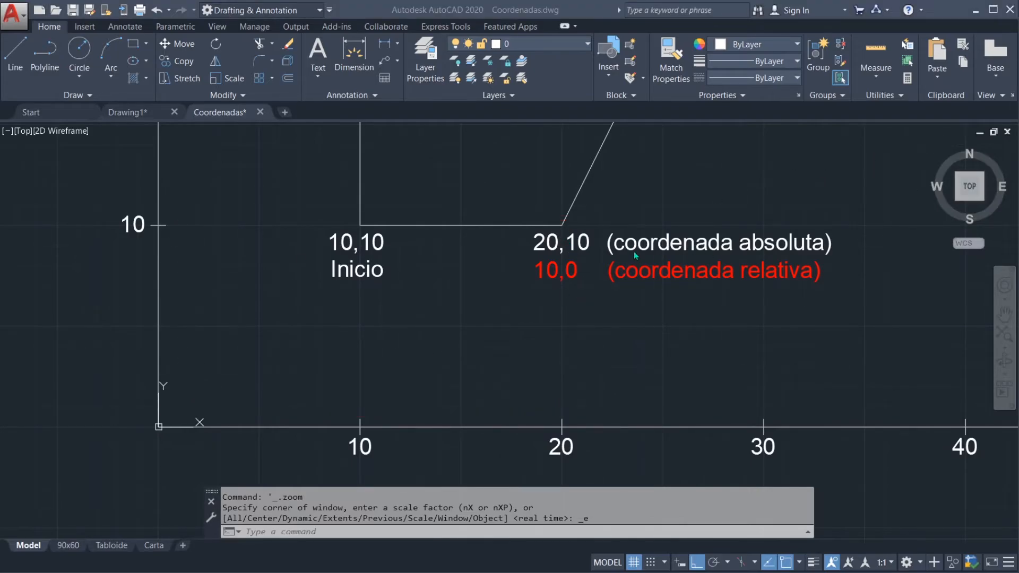
Step: Examine the relative coordinate 10,0 by temporarily marking the Inicio vertex as its reference and the 20,10 vertex as point 2, clearing the marks
scroll(584, 323, "down", 4)
scroll(629, 203, "up", 2)
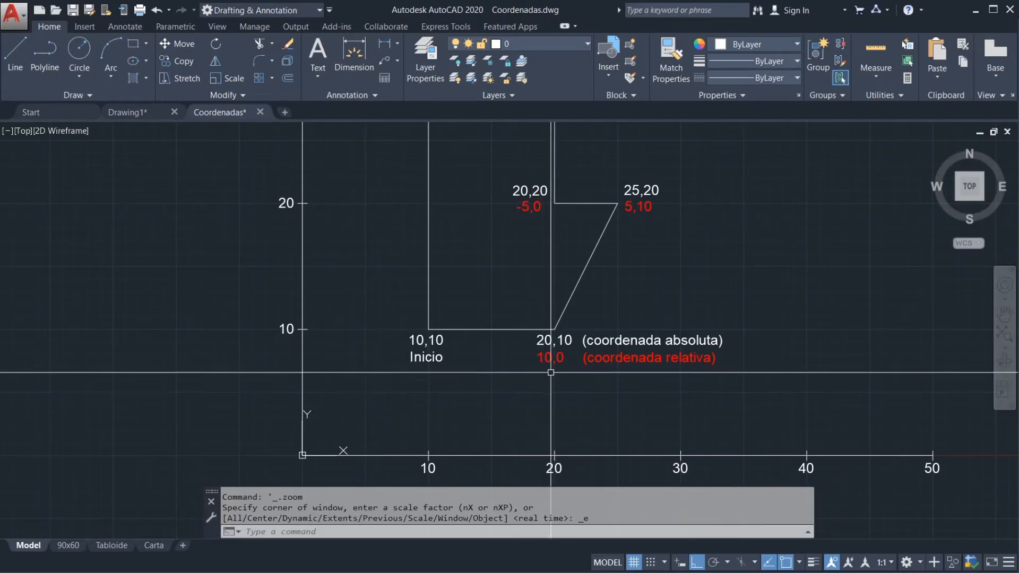
mouse_move(554, 355)
middle_mouse_down()
mouse_move(564, 317)
mouse_move(541, 325)
middle_mouse_up()
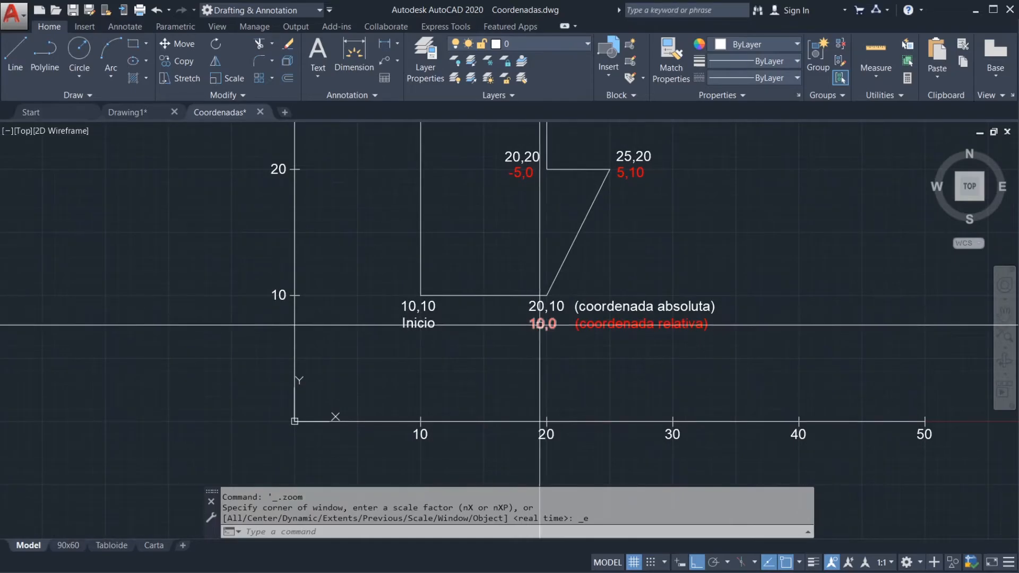
scroll(478, 350, "up", 2)
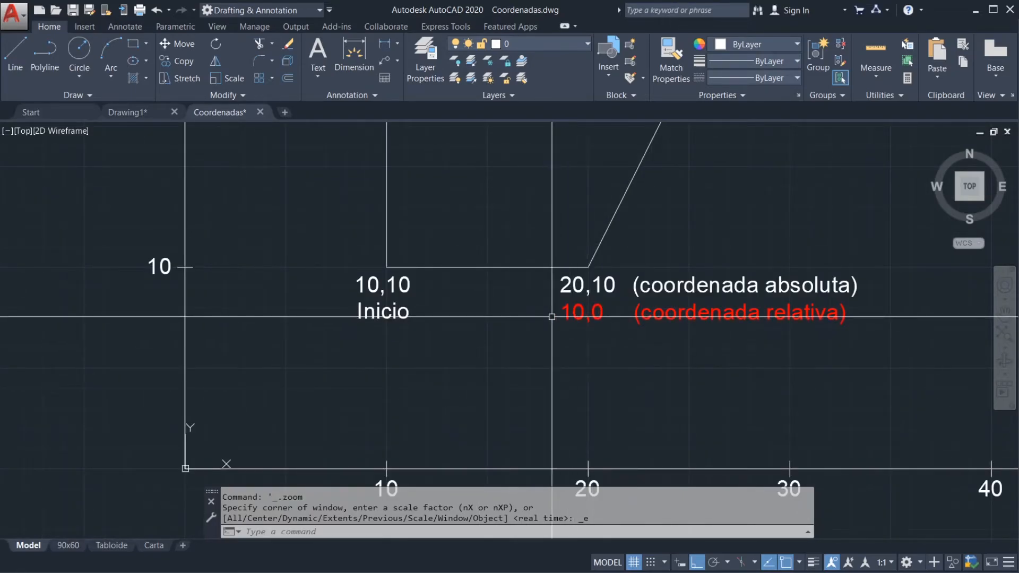
mouse_move(527, 229)
middle_mouse_down()
mouse_move(475, 371)
mouse_move(497, 230)
middle_mouse_up()
scroll(491, 357, "down", 2)
scroll(448, 341, "up", 2)
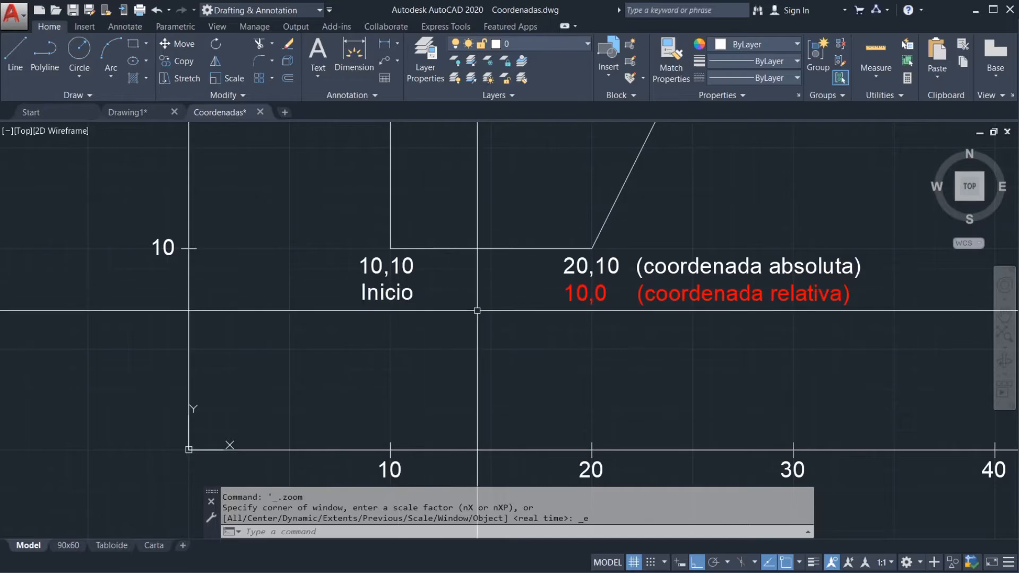
middle_click_drag(665, 234, 581, 307)
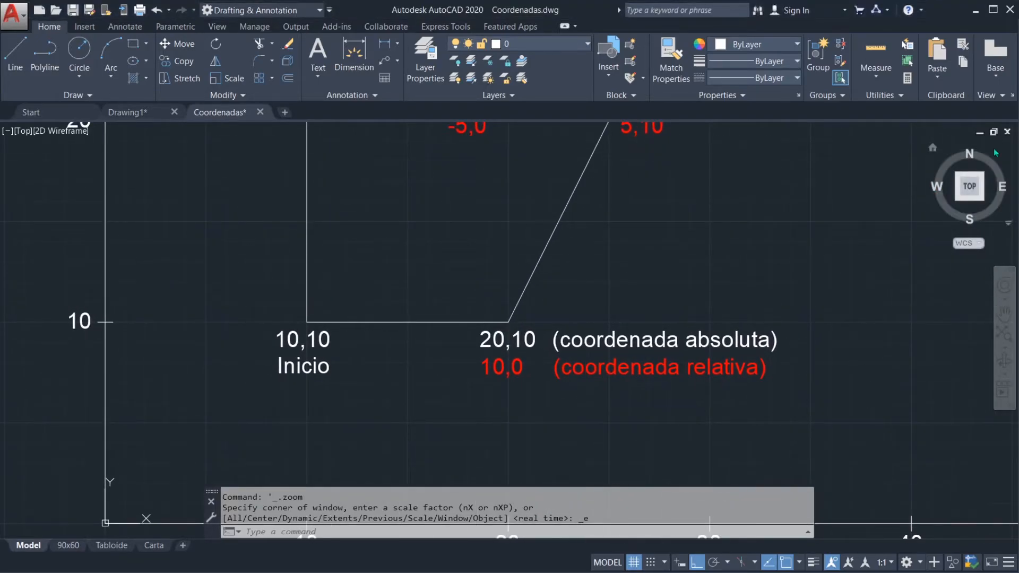
left_click_drag(317, 320, 308, 323)
mouse_move(483, 288)
left_mouse_down()
mouse_move(513, 312)
mouse_move(504, 325)
mouse_move(508, 317)
left_mouse_up()
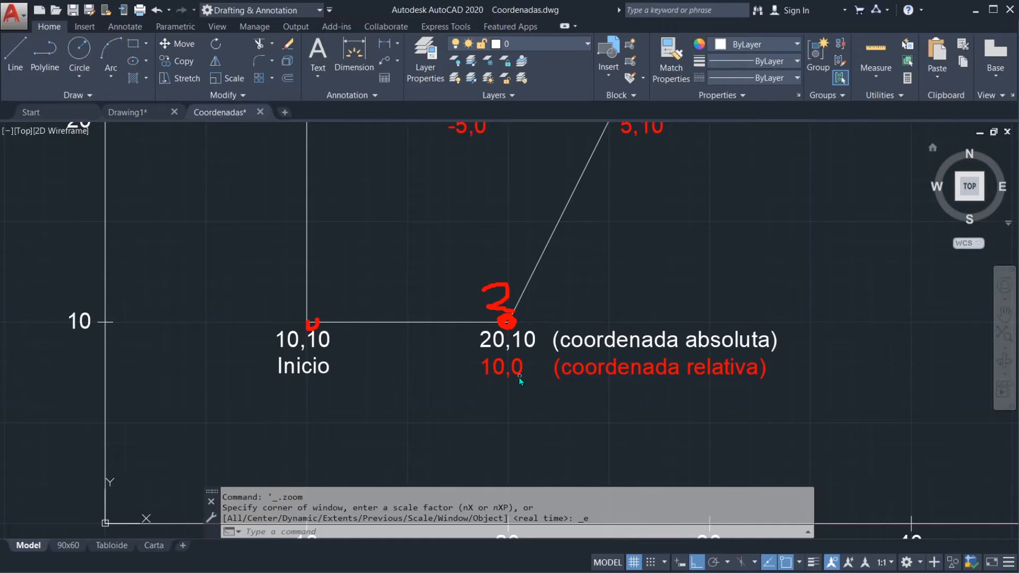
mouse_move(303, 327)
left_mouse_down()
mouse_move(323, 300)
mouse_move(317, 310)
mouse_move(335, 306)
left_mouse_up()
key("Escape")
Step: Temporarily mark the 25,20 vertex as point 3 and the 20,10 vertex as point 2 to examine the relative coordinate 5,10
scroll(616, 260, "down", 2)
middle_click_drag(652, 264, 594, 329)
scroll(571, 285, "up", 2)
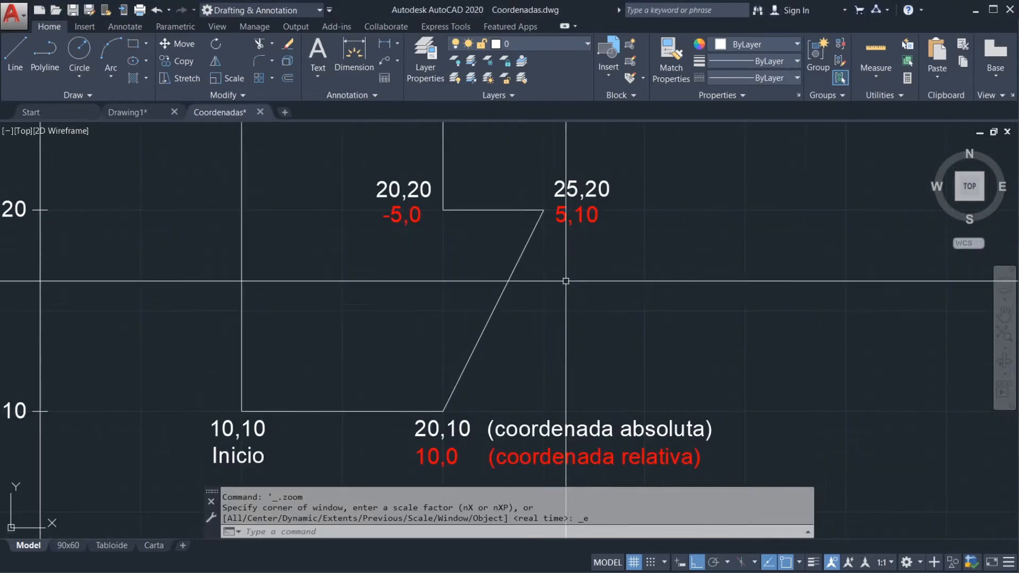
mouse_move(509, 174)
left_mouse_down()
mouse_move(526, 178)
mouse_move(530, 204)
mouse_move(513, 201)
left_mouse_up()
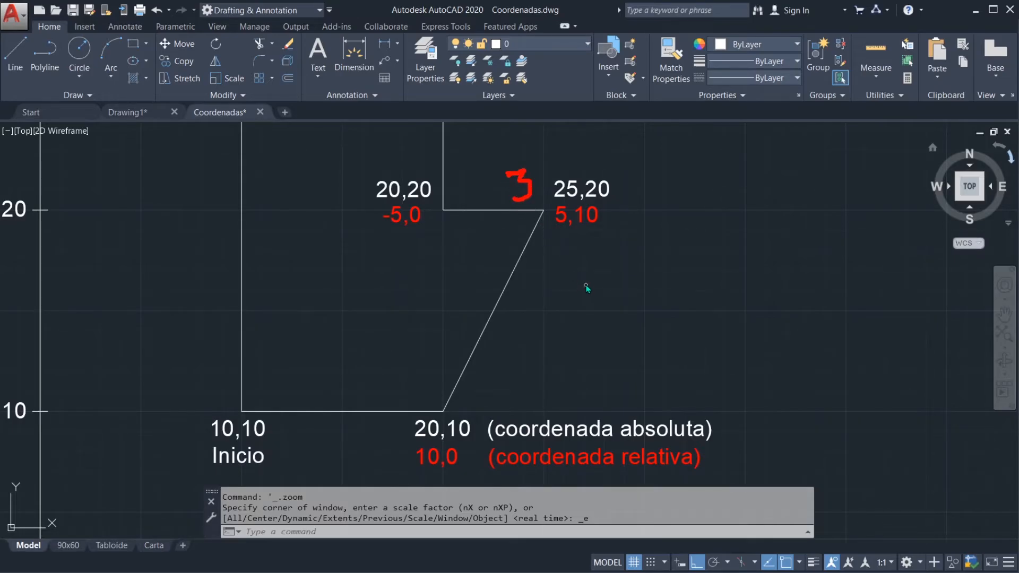
left_click_drag(443, 410, 434, 393)
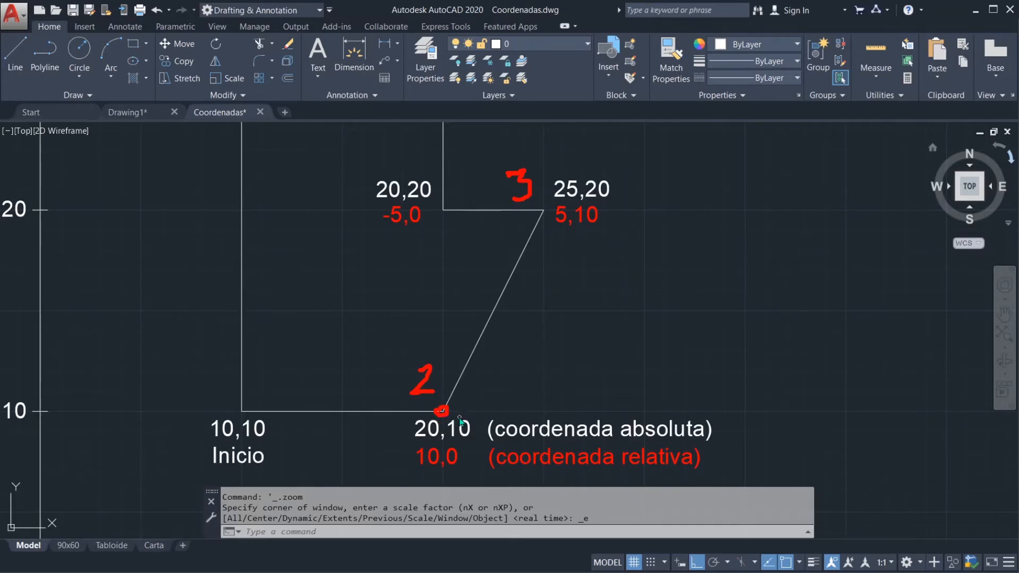
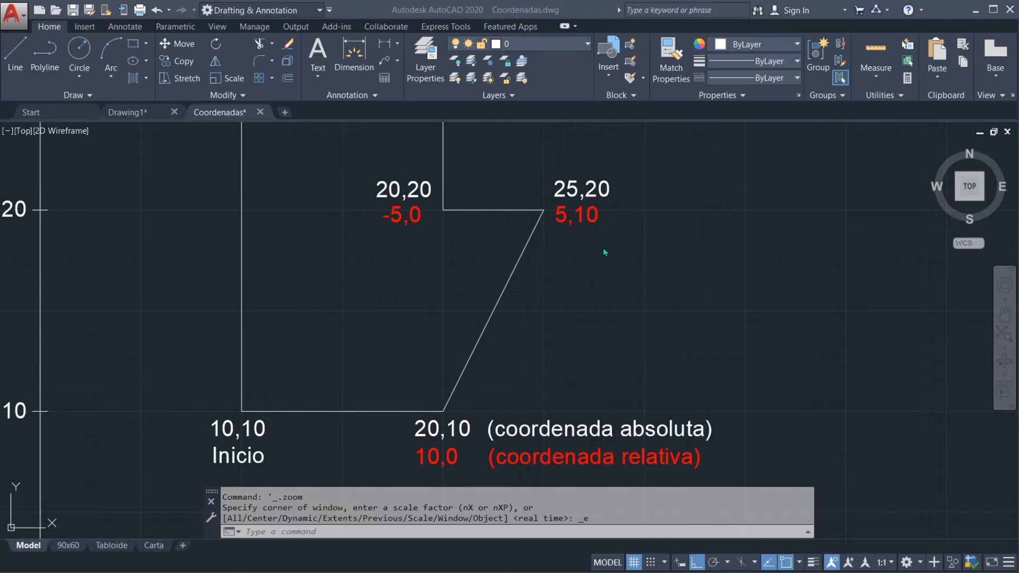
Step: Switch from the Coordenadas drawing to Drawing1
scroll(608, 269, "down", 4)
mouse_move(605, 300)
middle_mouse_down()
mouse_move(583, 335)
mouse_move(534, 375)
middle_mouse_up()
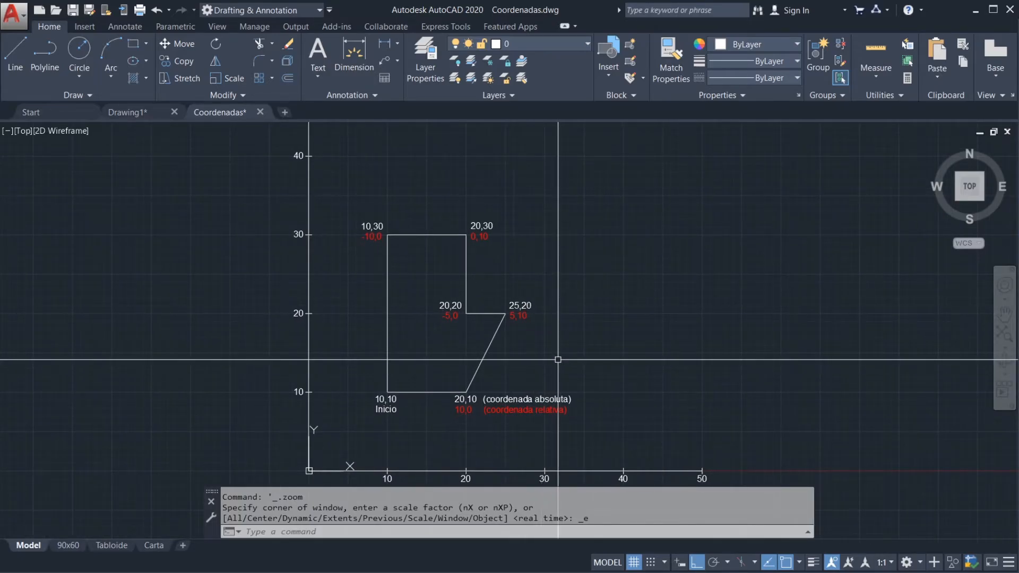
scroll(552, 345, "down", 2)
middle_click_drag(587, 346, 558, 333)
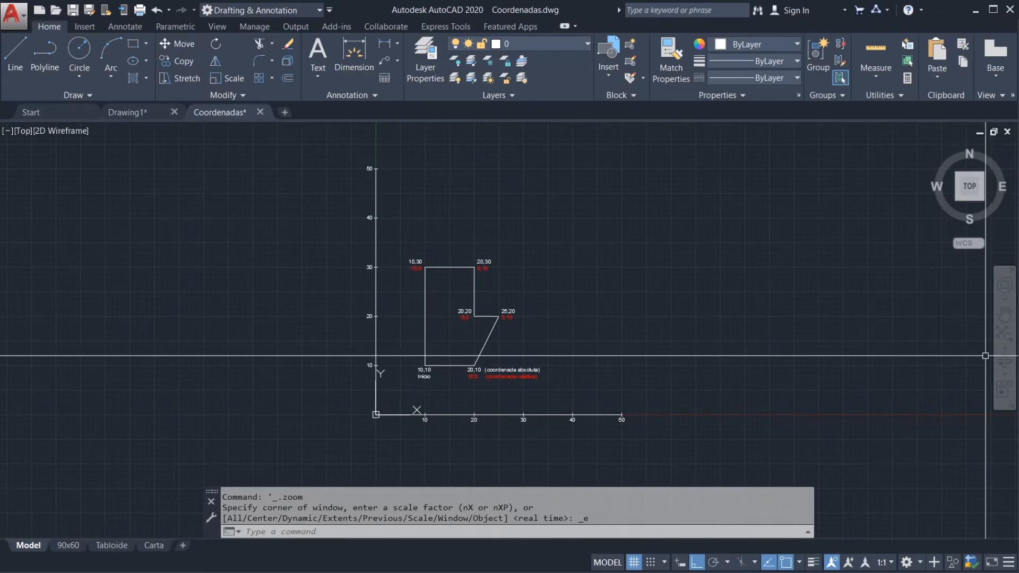
key("ctrl+Tab")
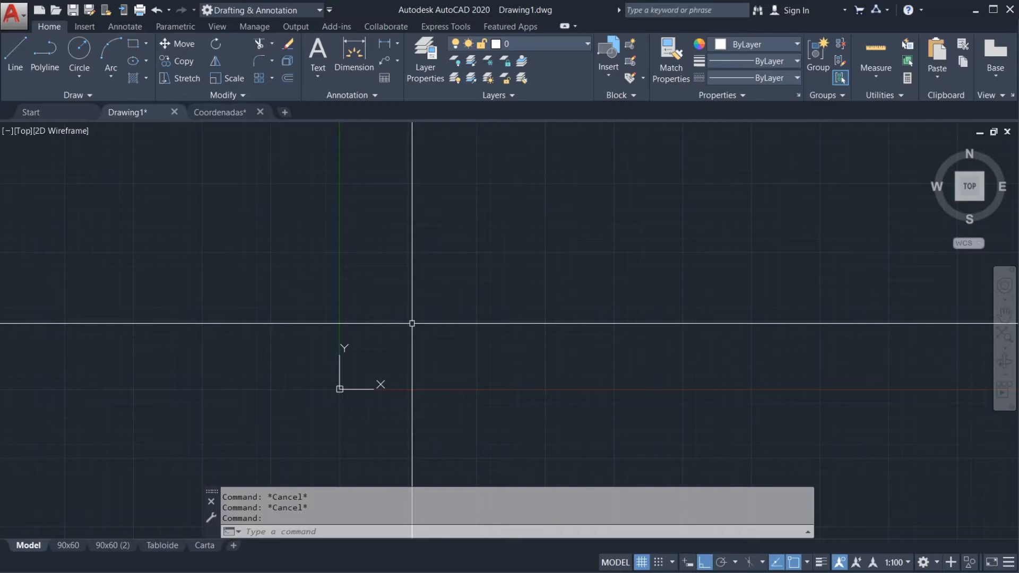
Step: Start a line above and beside the origin and, with Ortho off, draw its first segment sloping down along positive X
type("L")
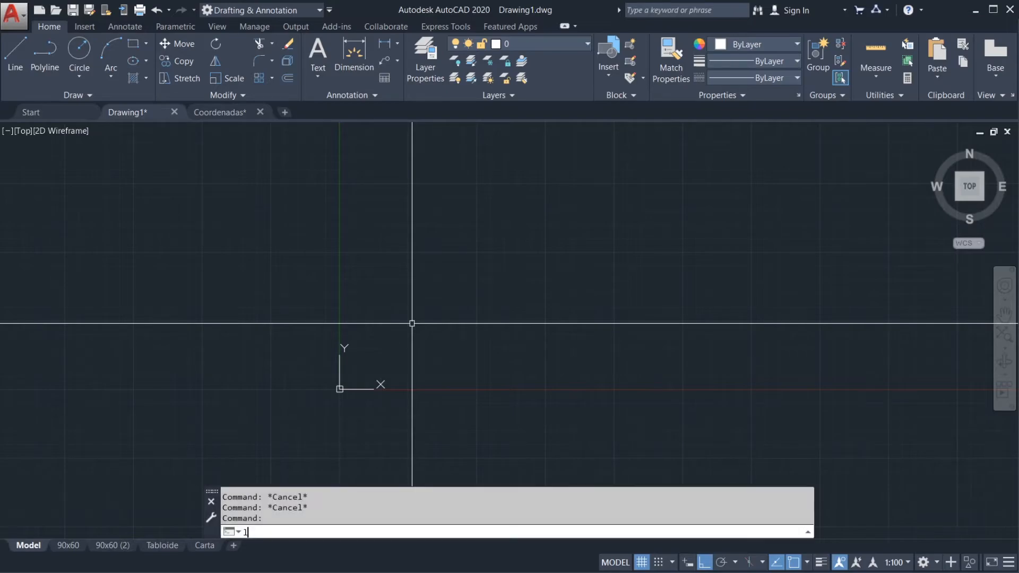
key("Escape")
key("Escape")
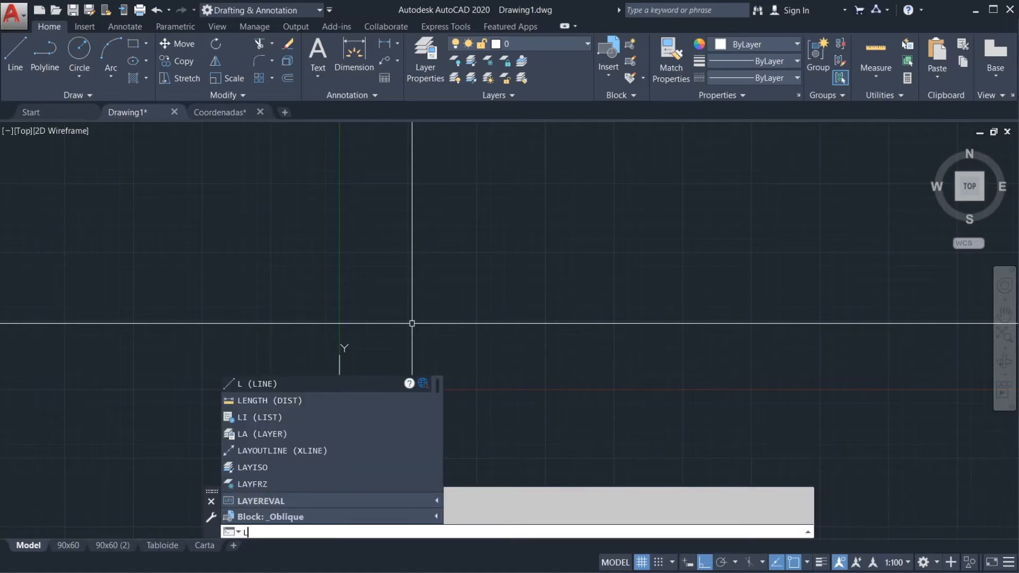
key("Return")
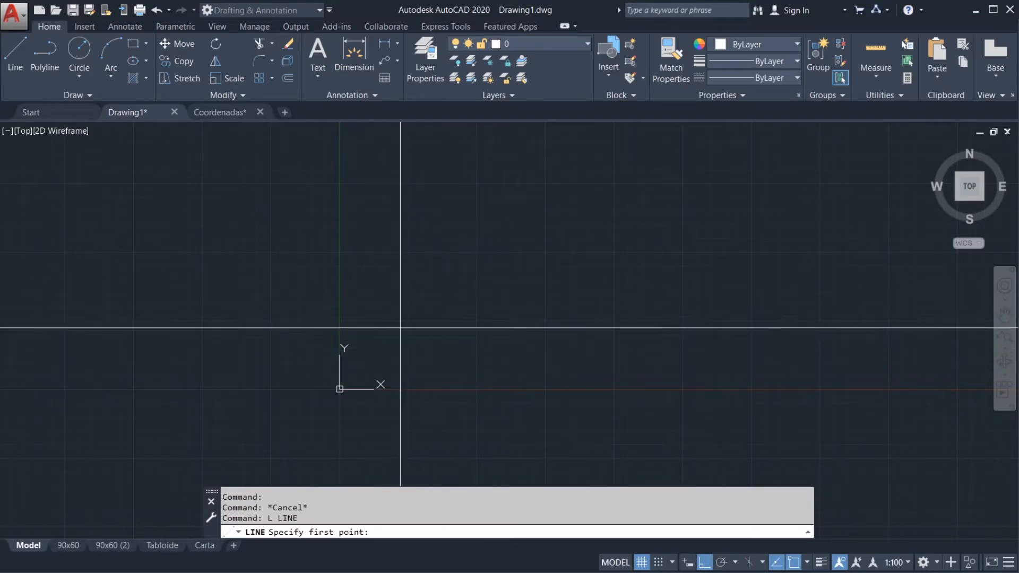
middle_click_drag(402, 321, 368, 309)
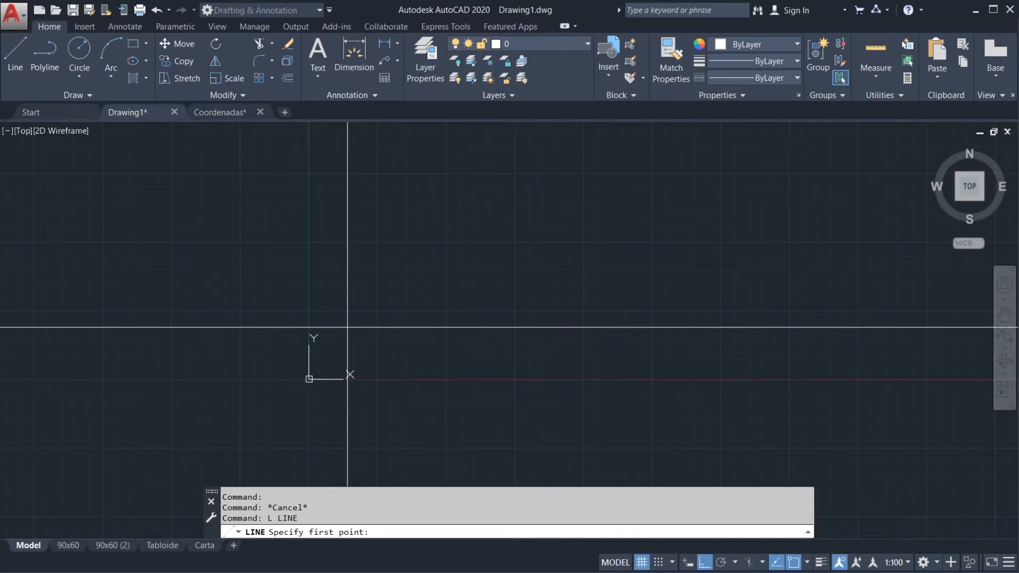
scroll(363, 325, "up", 2)
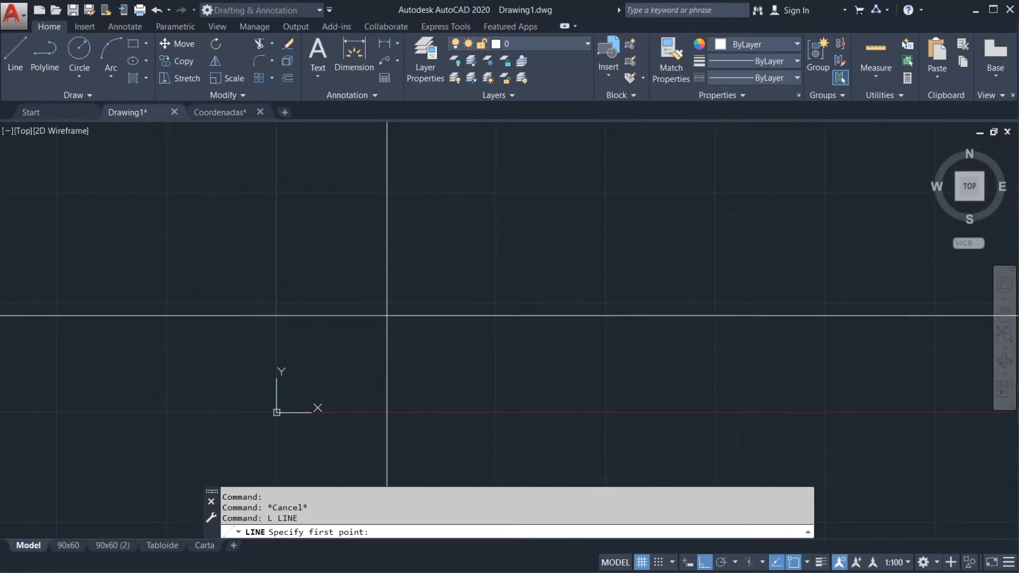
left_click(336, 292)
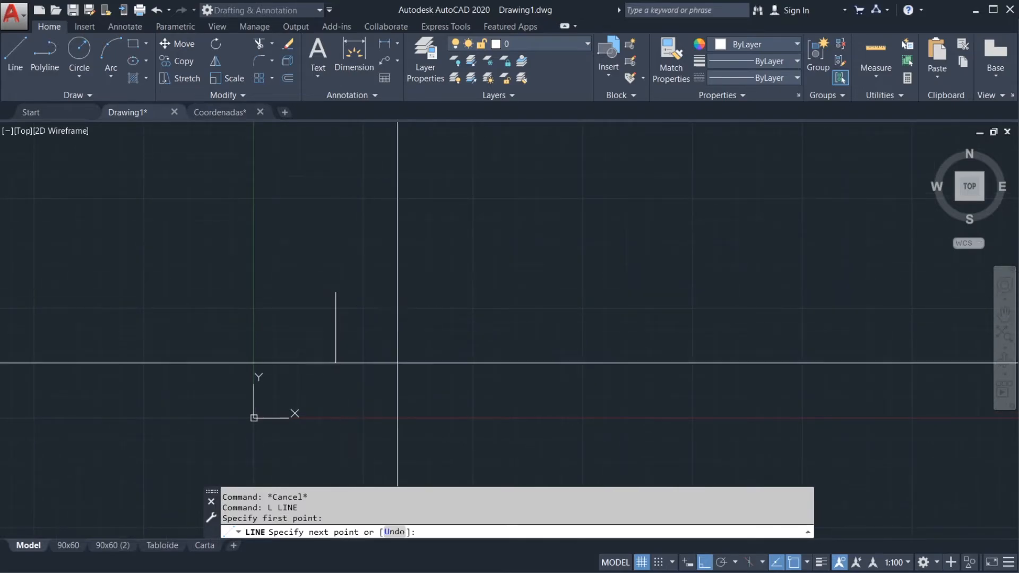
key("F8")
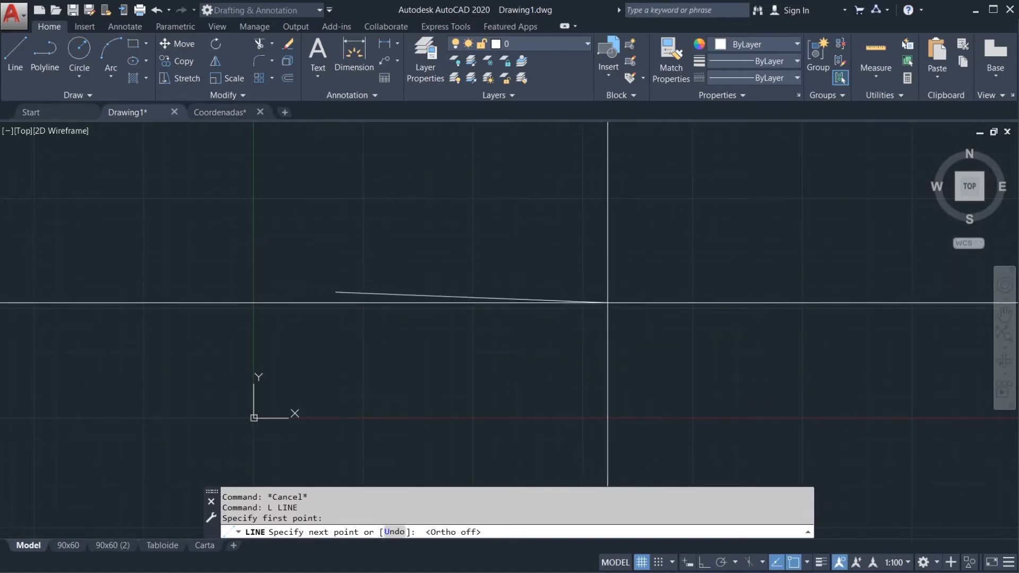
left_click(592, 367)
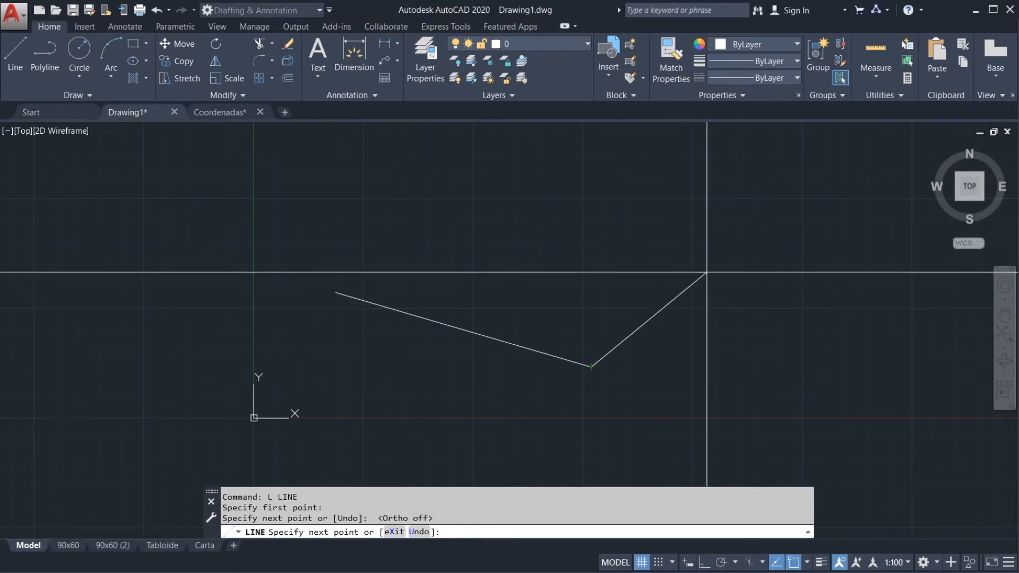
Step: Continue the line with eight more slanted segments looping back toward the Y axis, leaving the irregular outline open
left_click(707, 273)
left_click(611, 156)
left_click(485, 169)
left_click(530, 245)
left_click(402, 227)
left_click(395, 155)
left_click(301, 173)
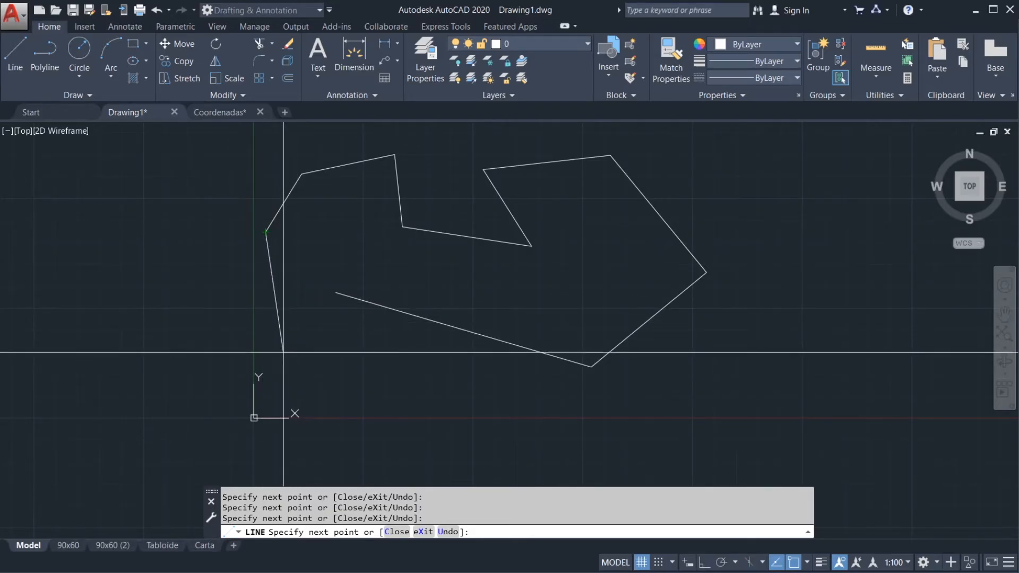
key("Escape")
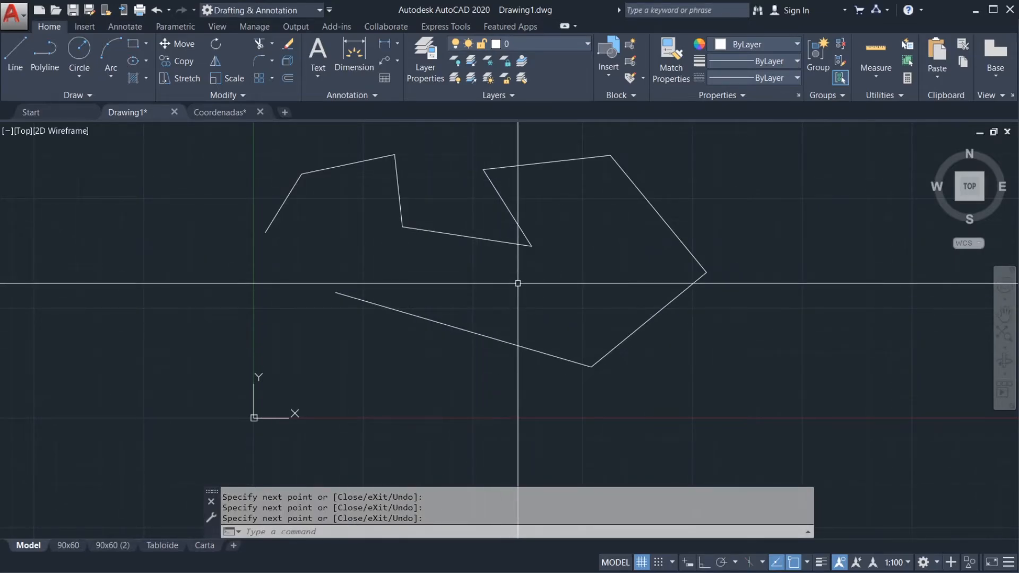
Step: Select individual segments of the line outline to examine them as separate objects, clearing the selections
middle_click_drag(515, 296, 498, 370)
mouse_move(584, 341)
middle_mouse_down()
mouse_move(530, 310)
mouse_move(382, 295)
middle_mouse_up()
scroll(474, 321, "down", 2)
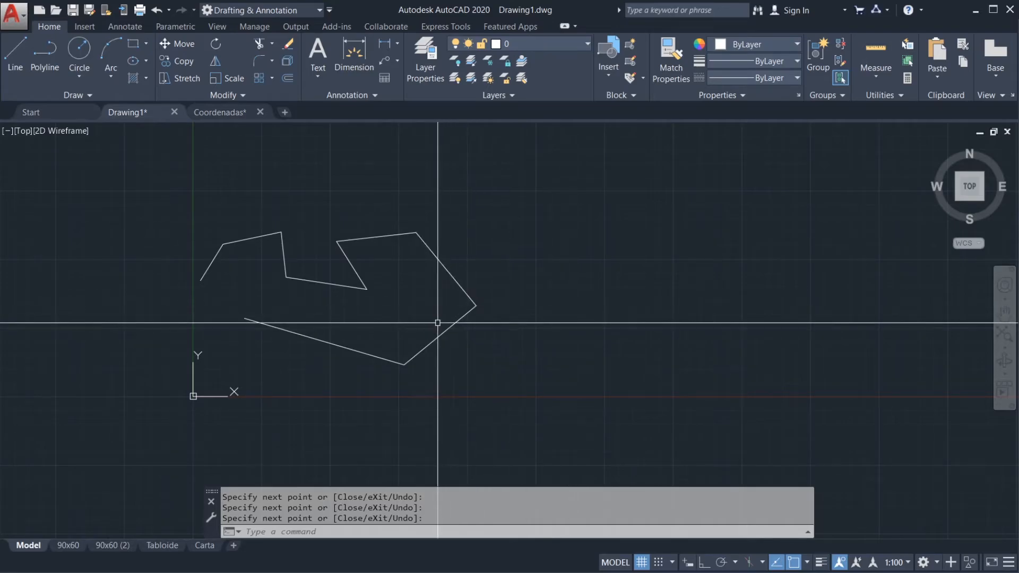
middle_click_drag(533, 330, 557, 296)
scroll(505, 292, "up", 2)
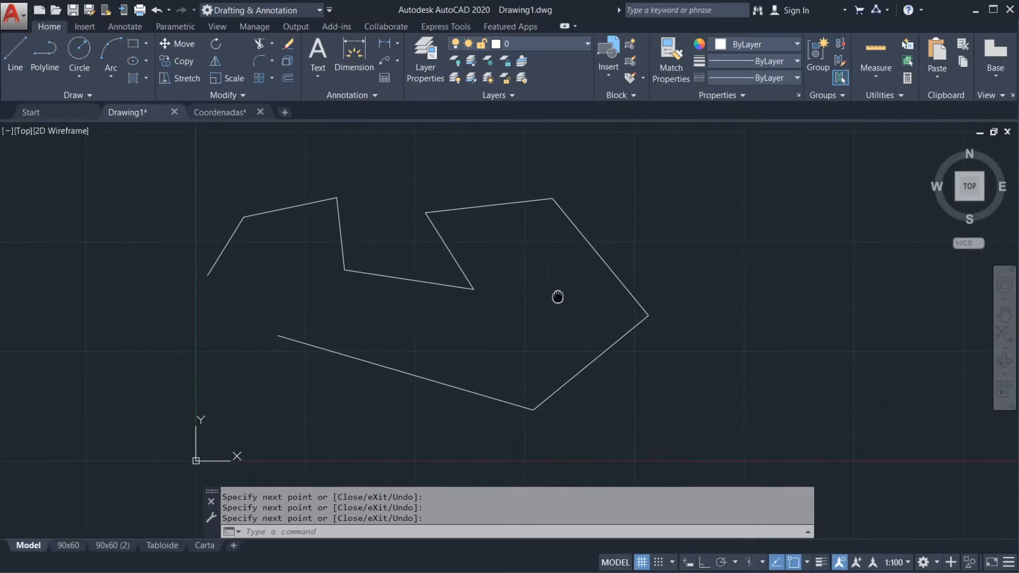
key("Return")
left_click(589, 367)
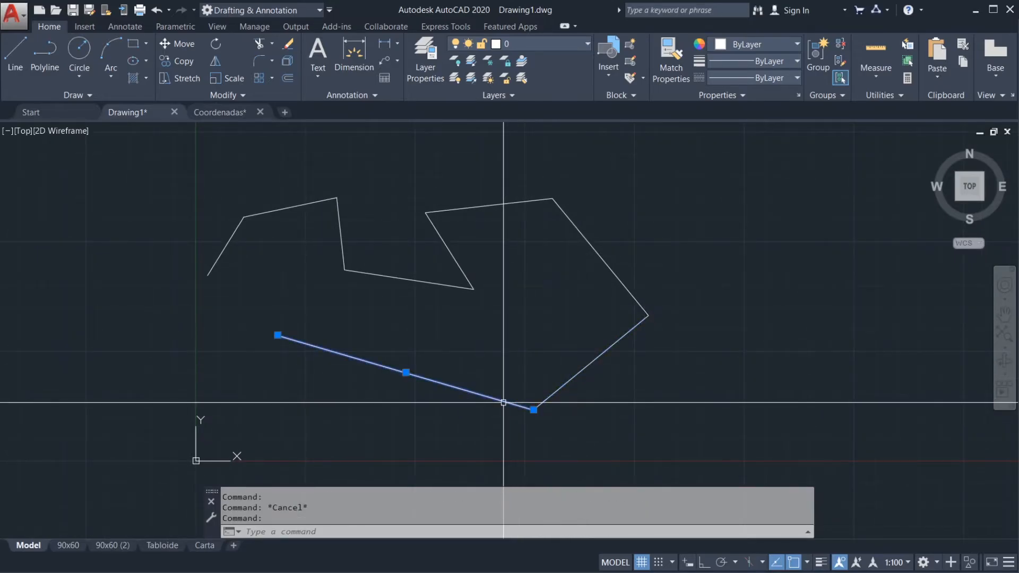
left_click(558, 390)
key("Escape")
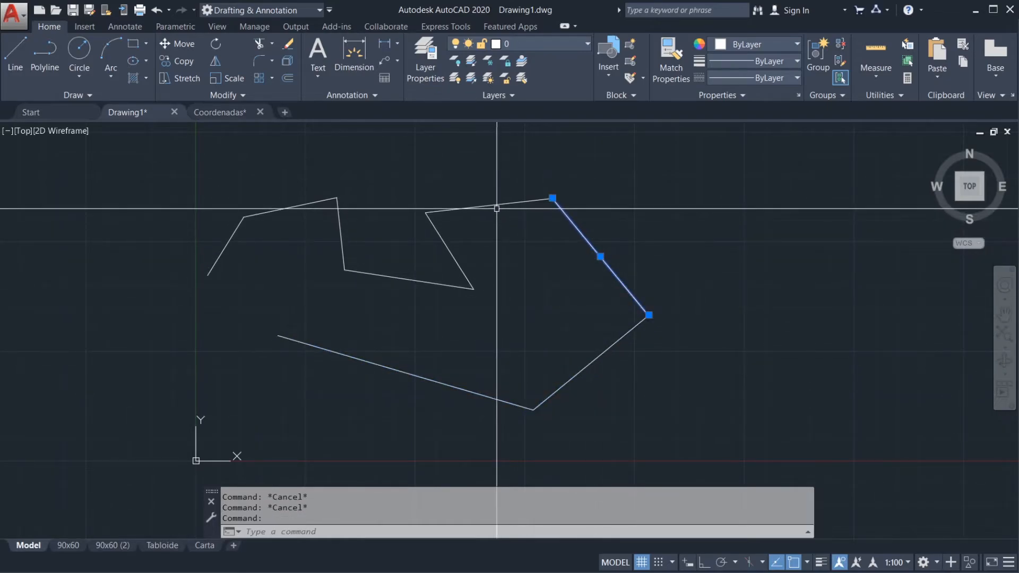
key("Escape")
key("Escape")
left_click(451, 253)
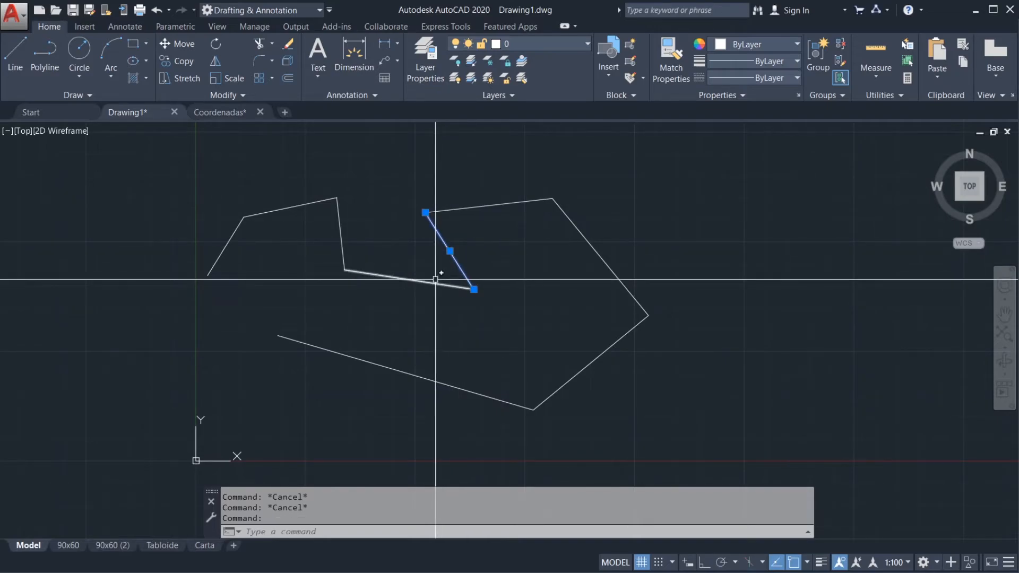
left_click(437, 280)
key("Escape")
key("Escape")
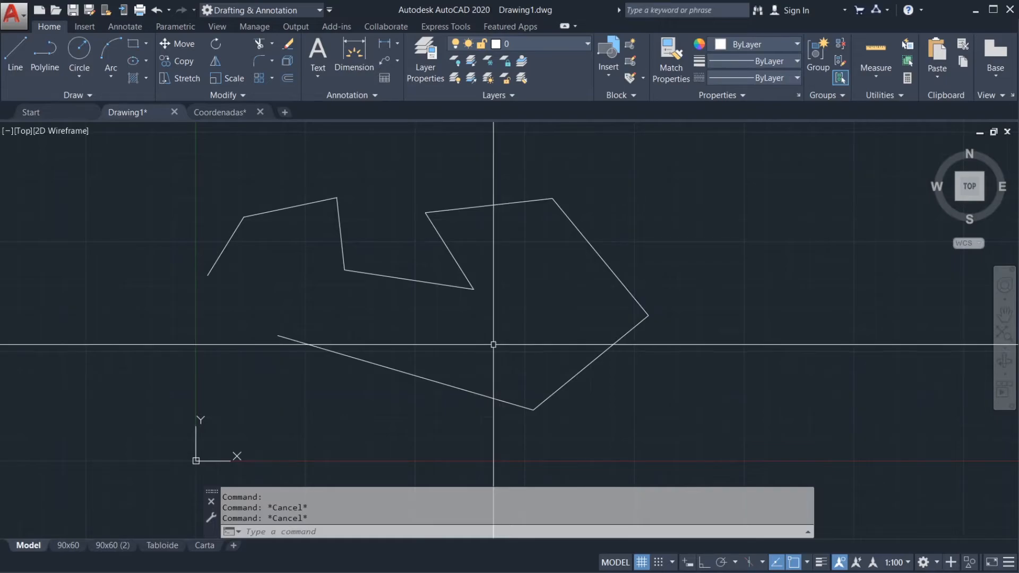
Step: Draw an open, irregular seven-segment polyline beside the line outline, farther along positive X
middle_click_drag(715, 340, 455, 330)
scroll(492, 328, "down", 2)
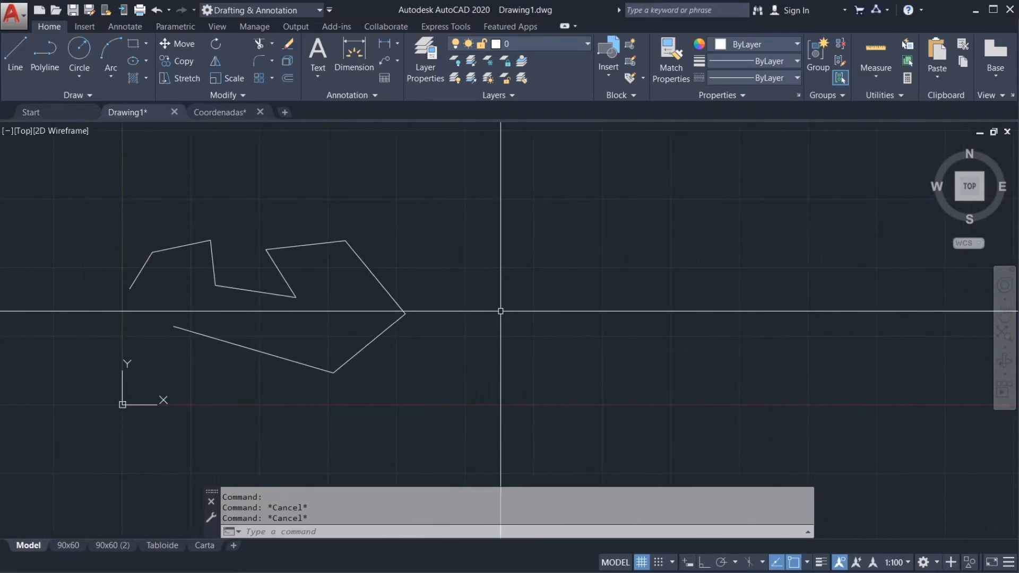
type("Pl")
key("Return")
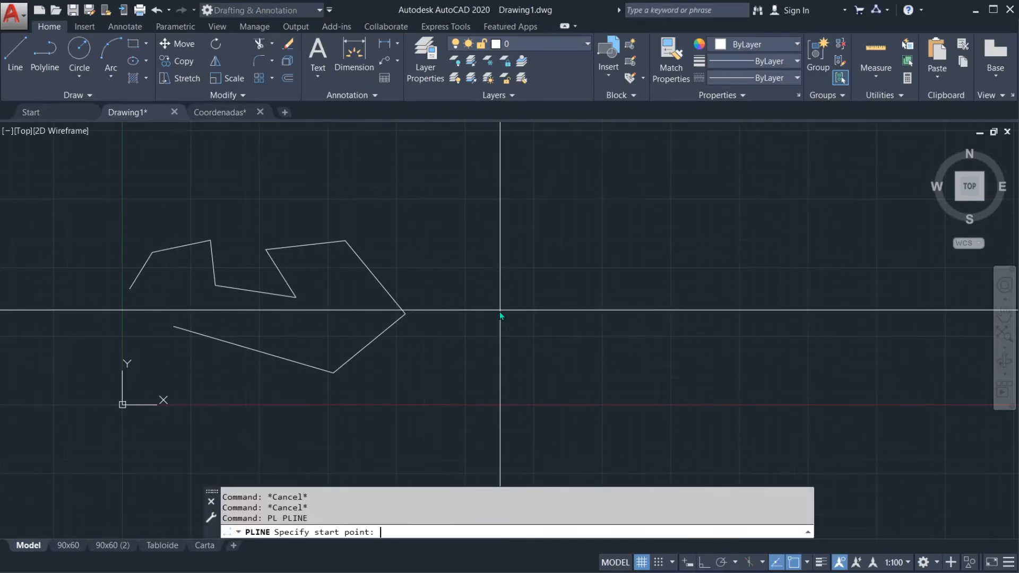
left_click(484, 371)
left_click(517, 271)
left_click(720, 287)
left_click(779, 351)
left_click(647, 374)
left_click(603, 436)
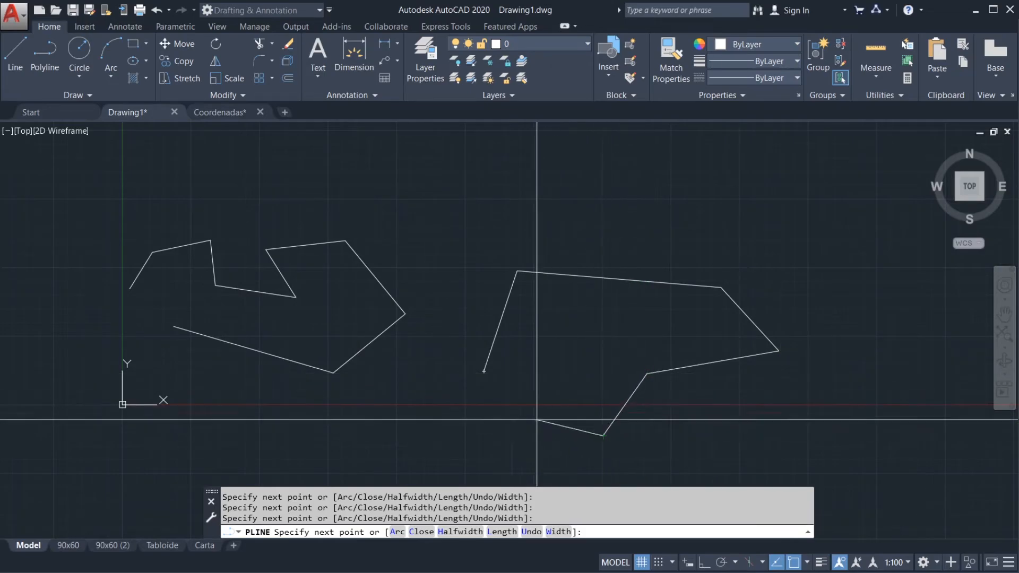
left_click(531, 396)
left_click(565, 332)
key("Return")
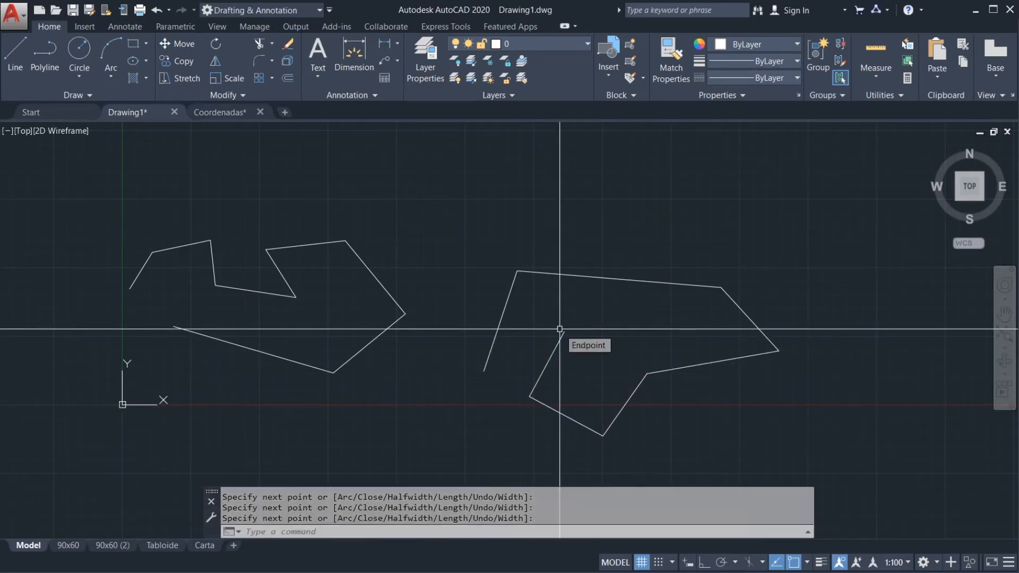
Step: Select the polyline to examine it as a single object, and clear the selection
mouse_move(549, 336)
middle_mouse_down()
mouse_move(541, 238)
mouse_move(552, 320)
middle_mouse_up()
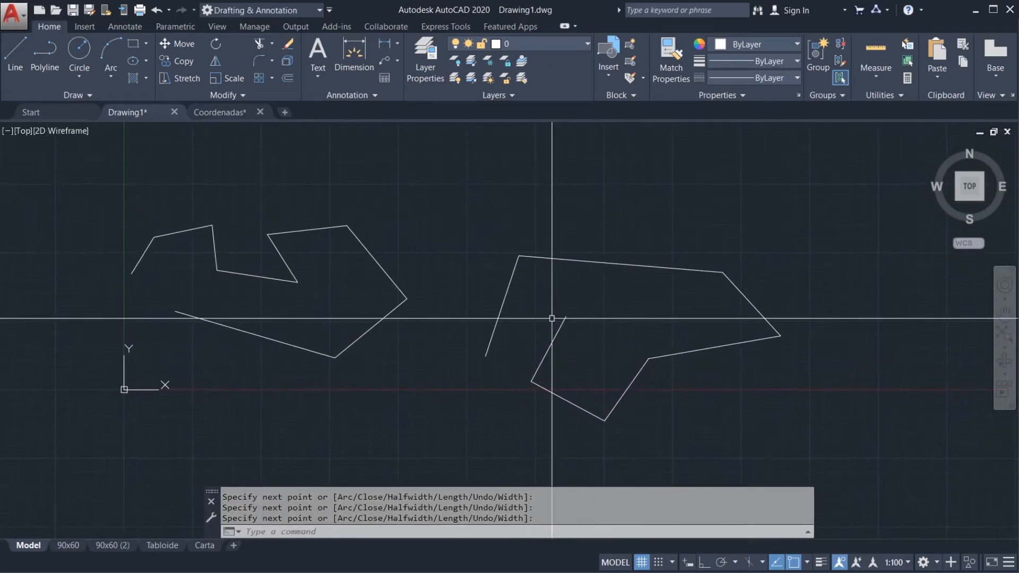
left_click(555, 334)
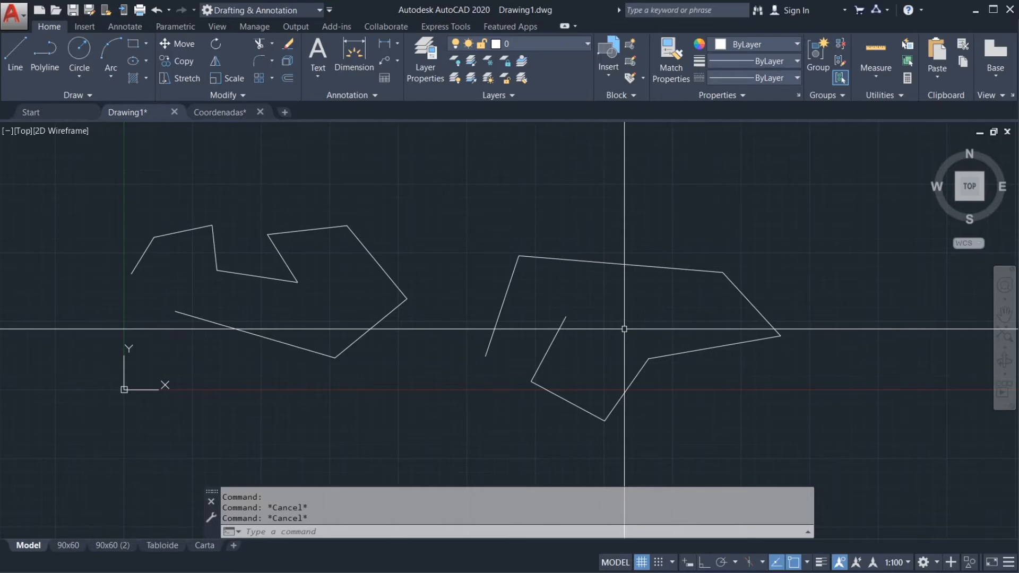
mouse_move(449, 265)
middle_mouse_down()
mouse_move(533, 277)
mouse_move(544, 301)
mouse_move(577, 320)
middle_mouse_up()
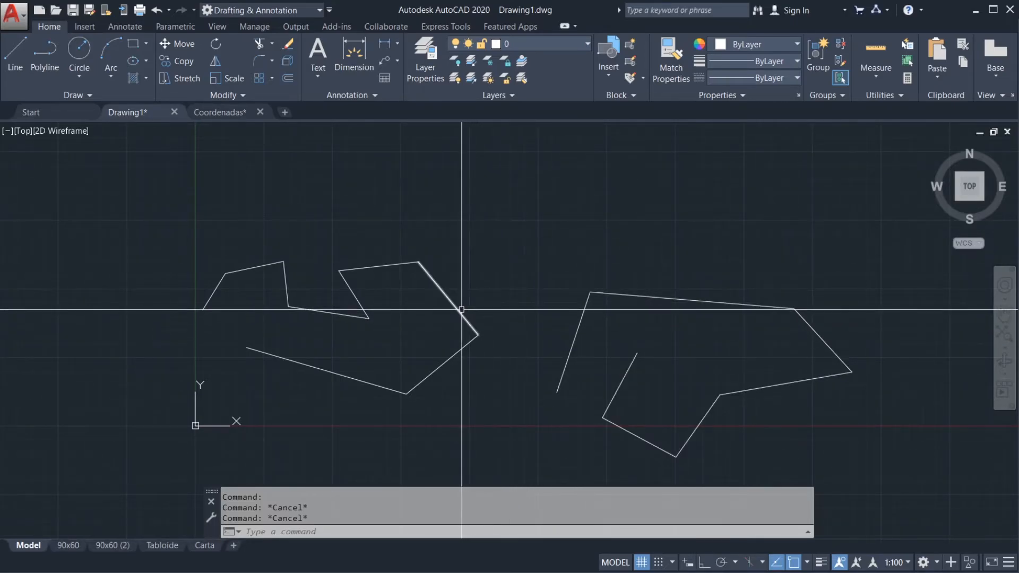
middle_click_drag(424, 296, 468, 288)
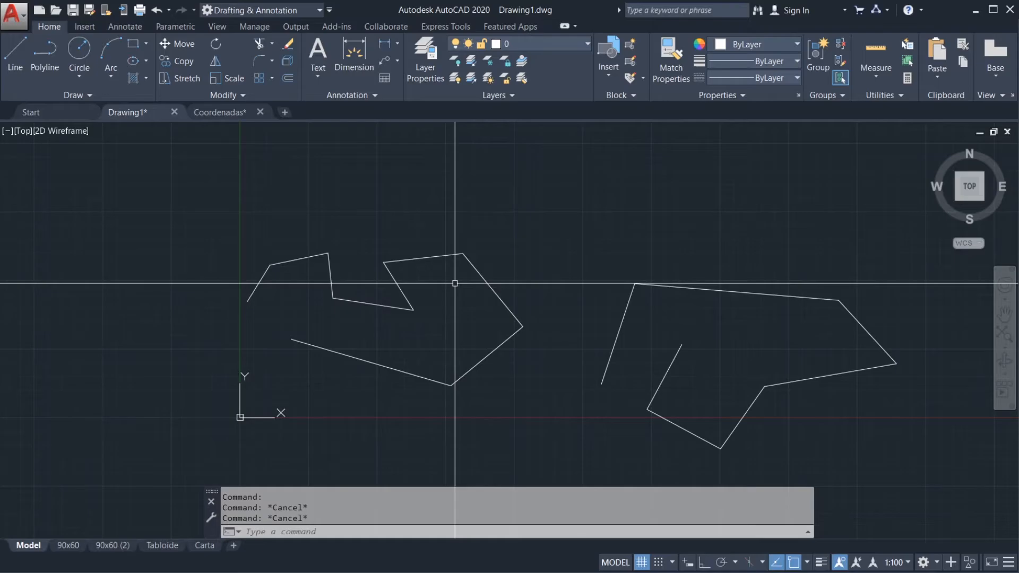
Step: Select six connected segments of the line outline one by one to compare with the polyline, and clear the selection
scroll(416, 319, "up", 2)
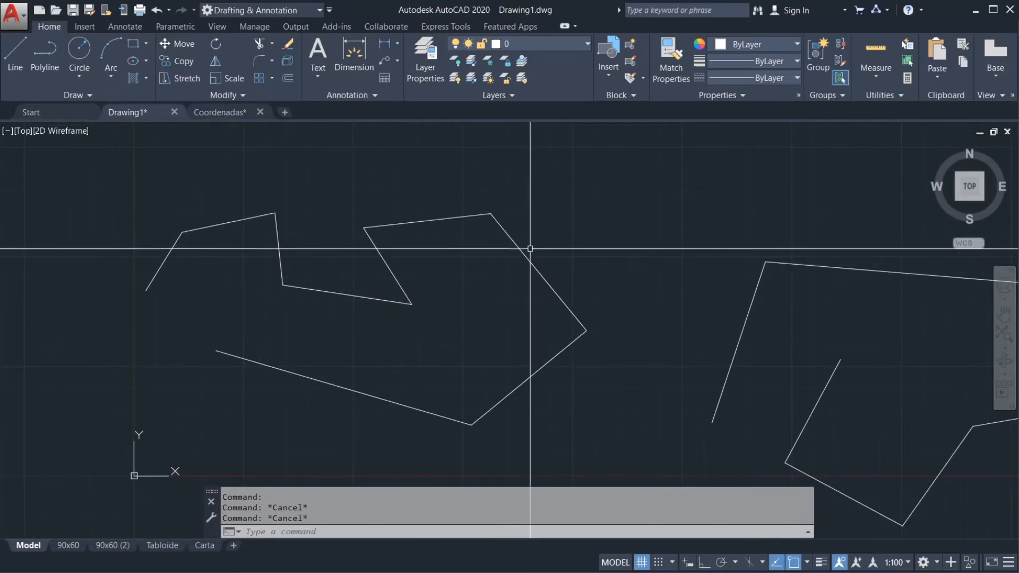
left_click(531, 264)
left_click(556, 355)
left_click(407, 404)
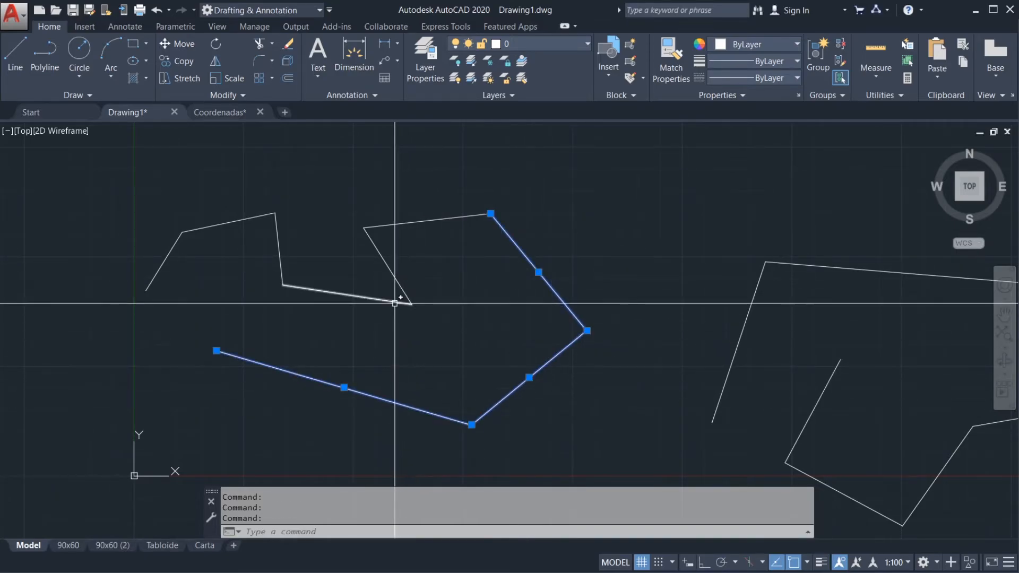
left_click(395, 277)
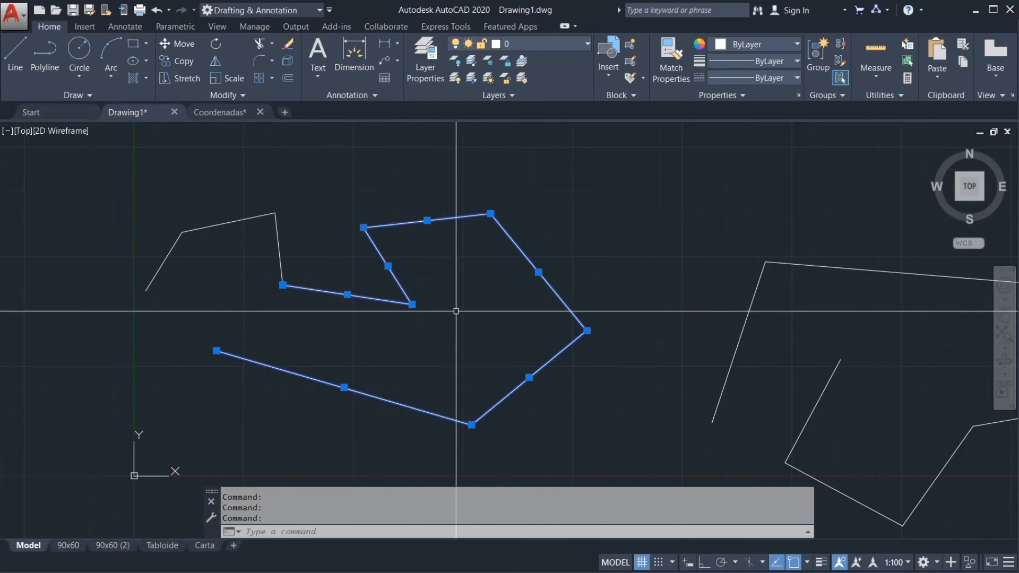
middle_click_drag(456, 311, 525, 306)
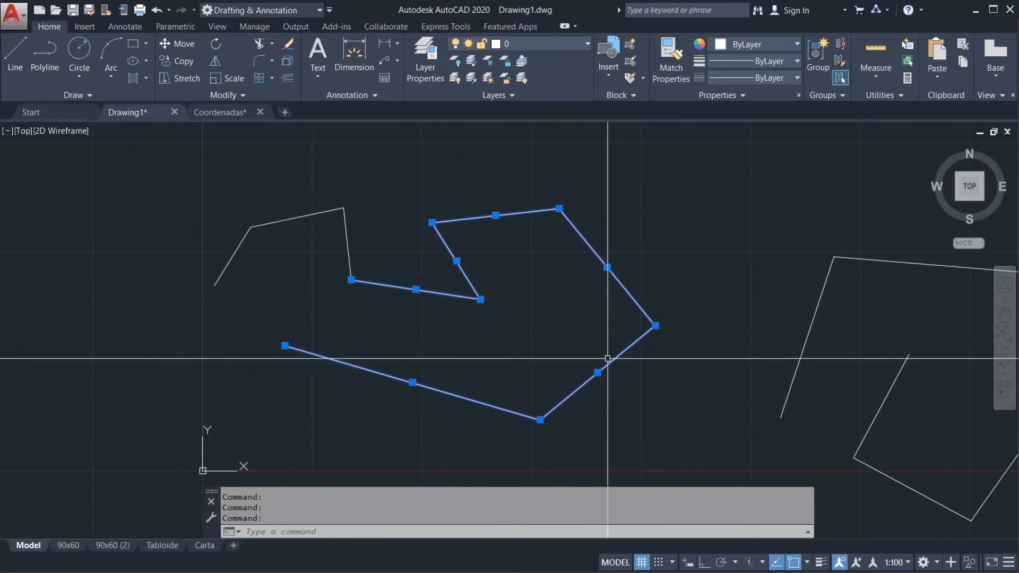
key("Escape")
Step: Select the six connected segments of the line outline with a crossing box, and clear the selection
middle_click_drag(649, 390, 626, 378)
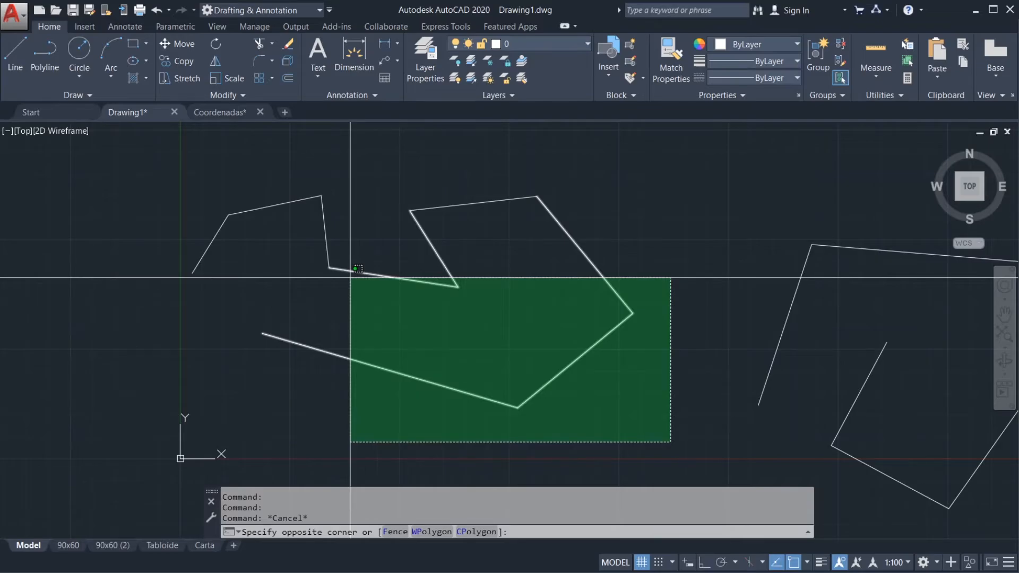
scroll(236, 241, "down", 2)
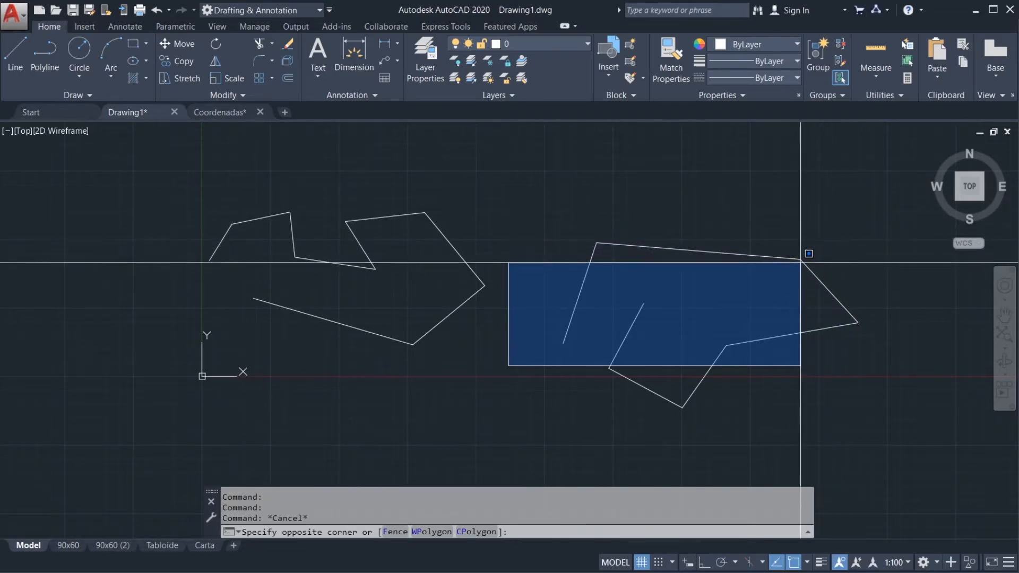
middle_click_drag(394, 291, 505, 298)
scroll(491, 289, "up", 2)
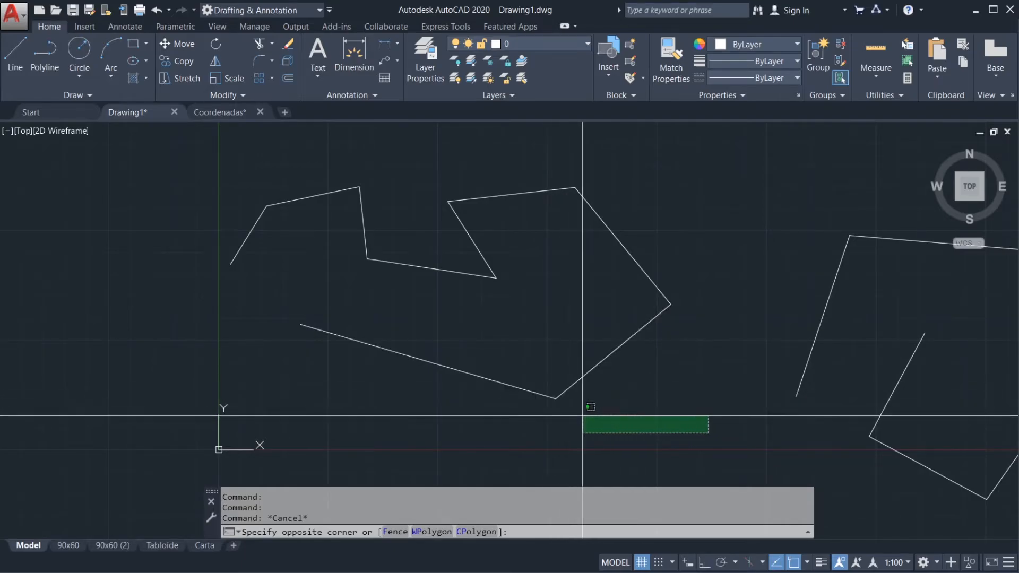
scroll(576, 418, "up", 2)
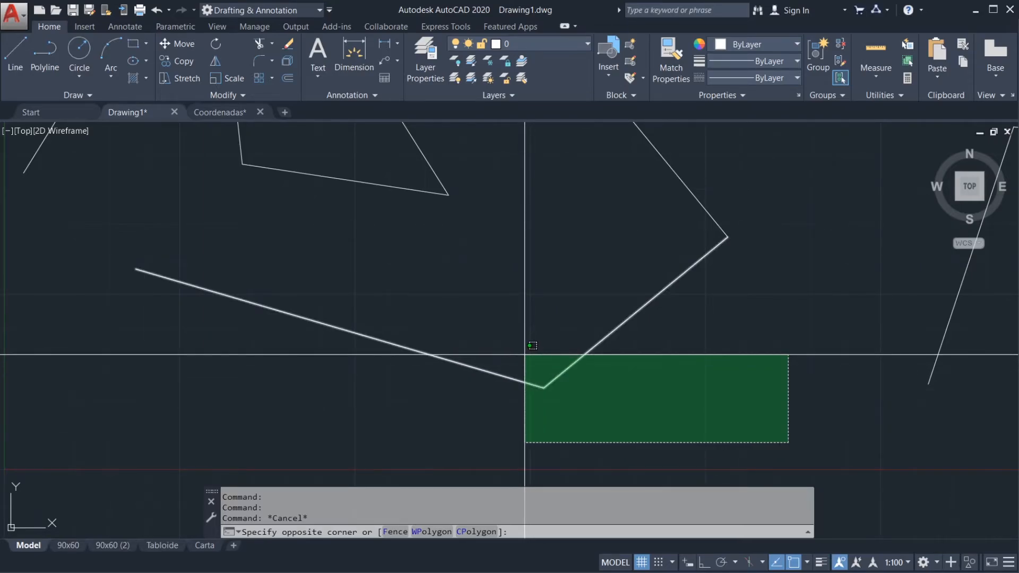
scroll(524, 355, "down", 2)
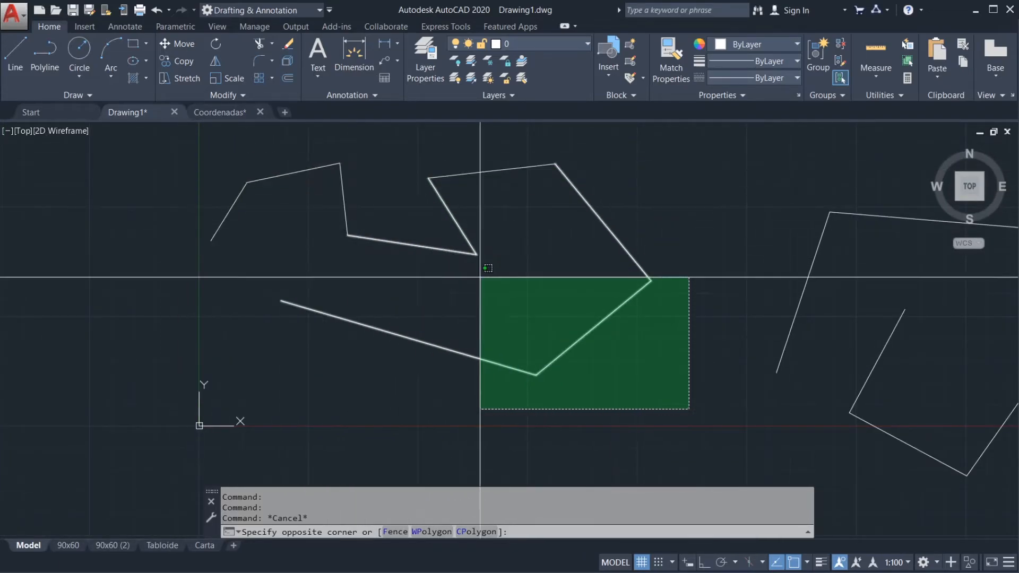
left_click(424, 166)
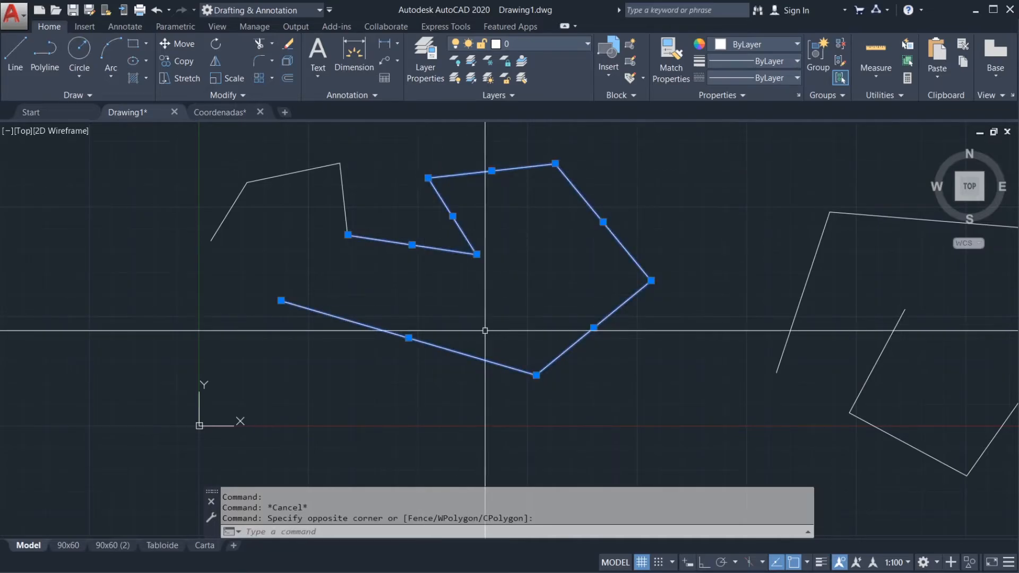
key("Escape")
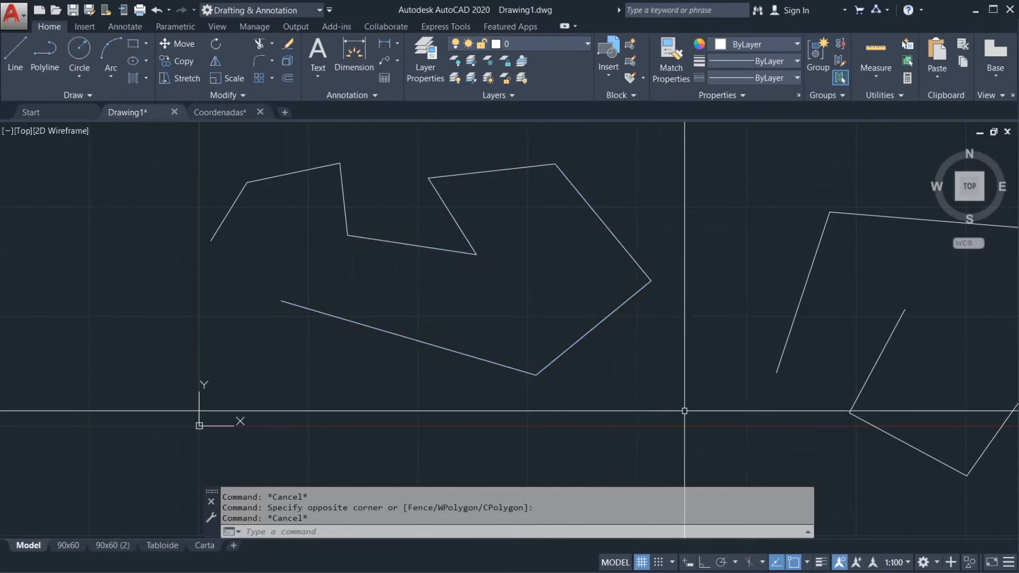
Step: Repeat the crossing selection on the same six outline segments, and clear it
left_click(685, 410)
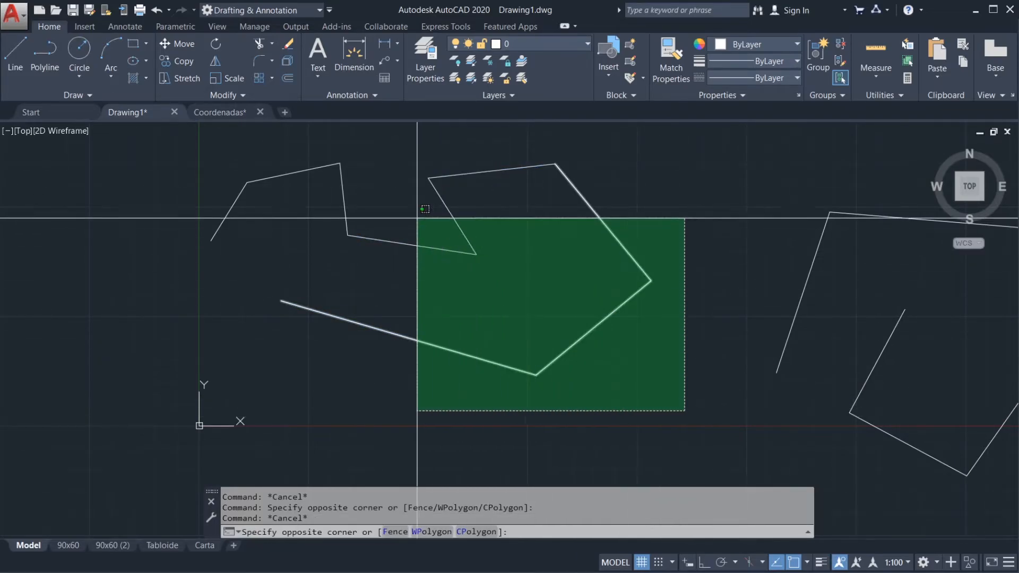
left_click(392, 158)
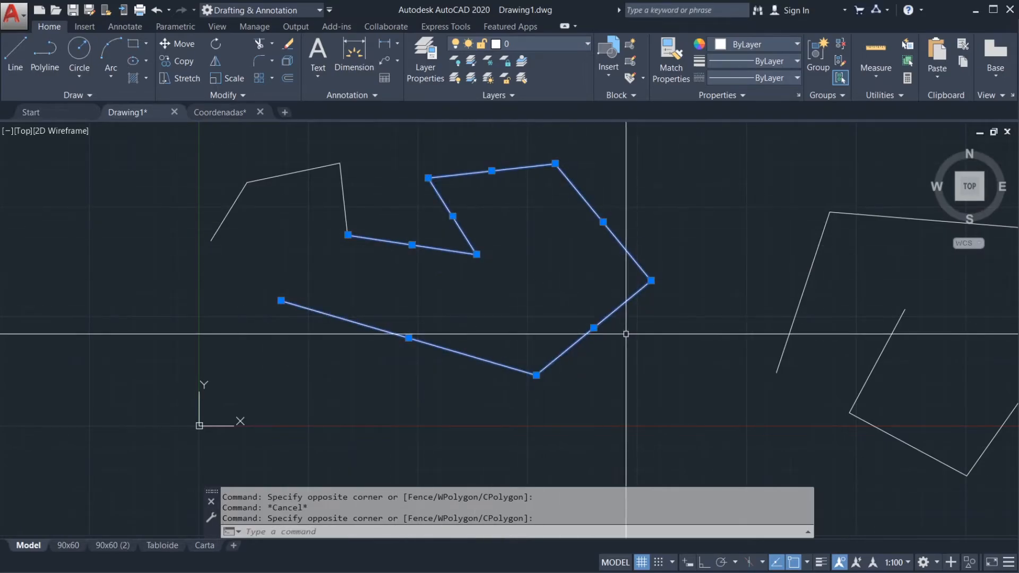
key("Escape")
middle_click_drag(664, 346, 695, 345)
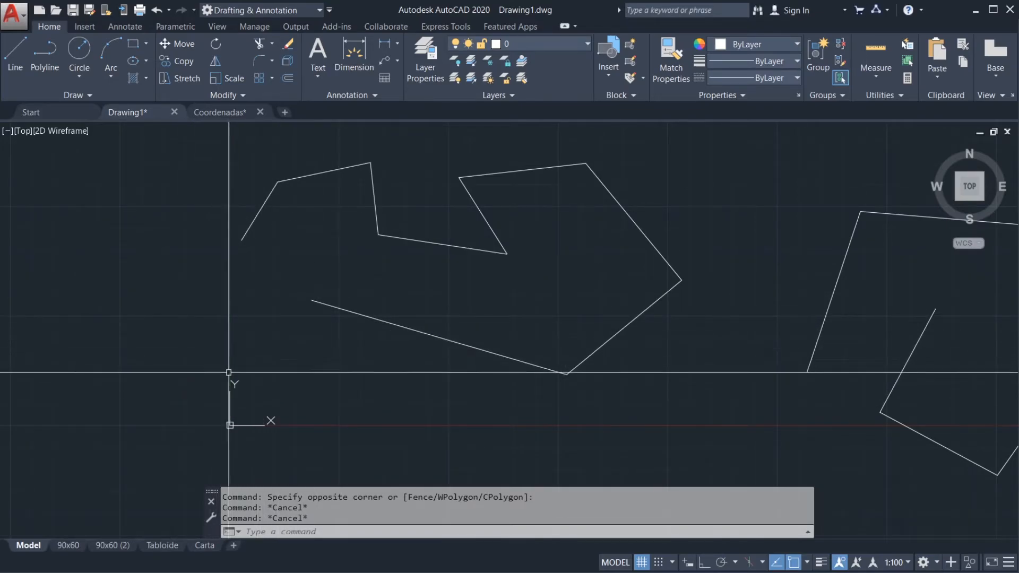
Step: Preview a window selection over the line outline that leaves its first segment partly outside, and cancel it
left_click(261, 393)
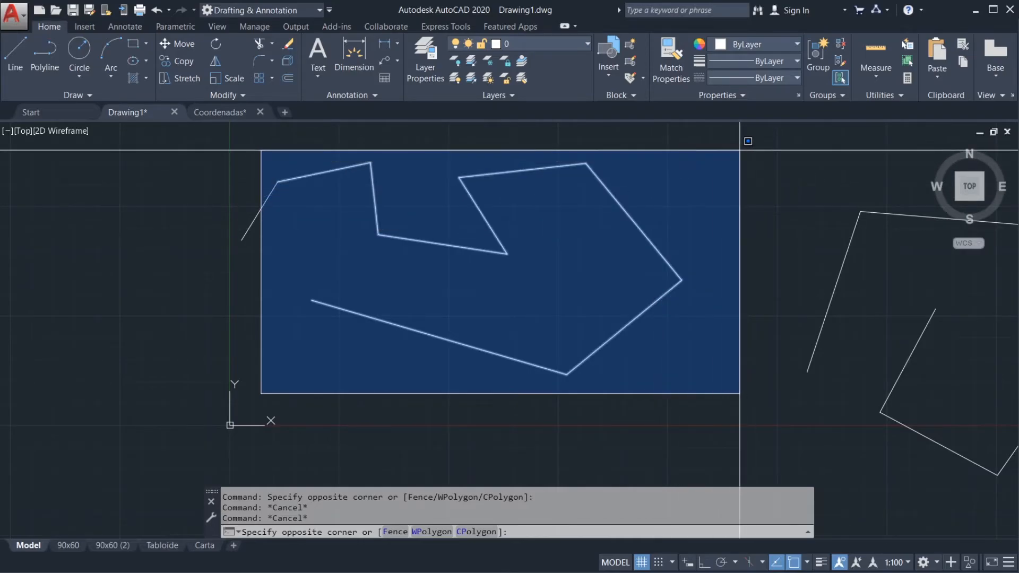
key("Escape")
key("Escape")
mouse_move(693, 281)
middle_mouse_down()
mouse_move(605, 344)
mouse_move(534, 319)
mouse_move(651, 313)
middle_mouse_up()
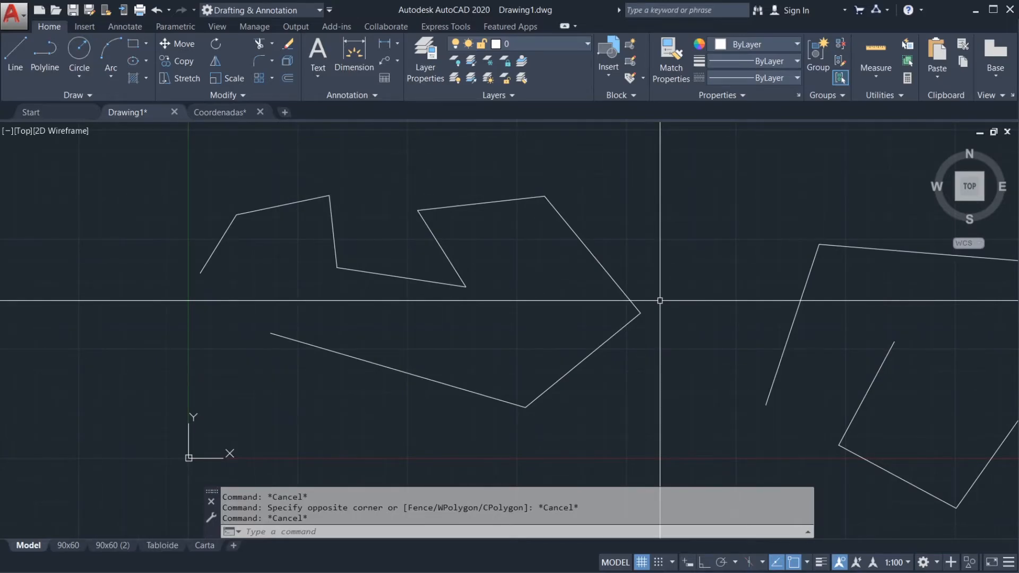
type("l")
key("Return")
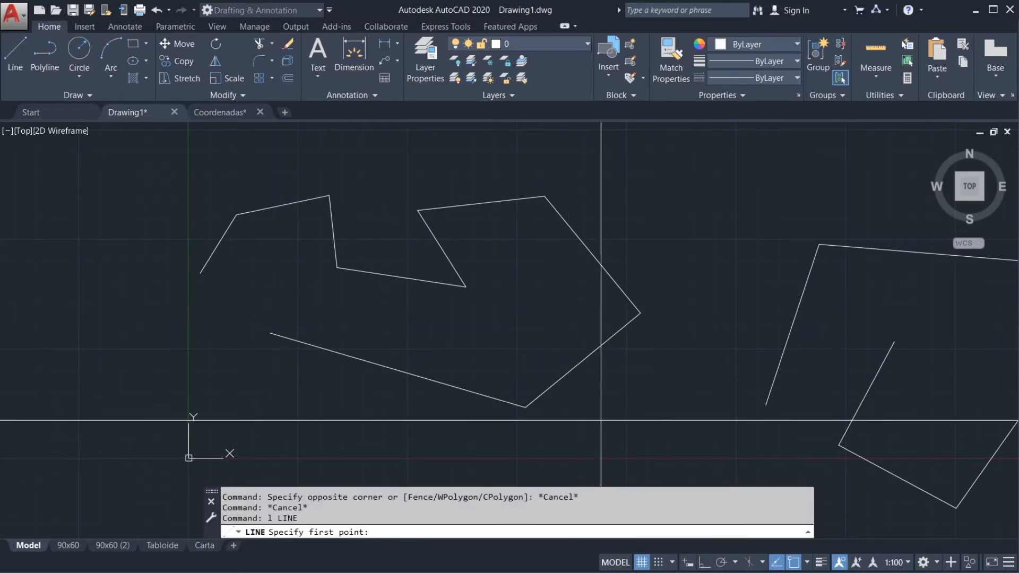
key("Escape")
key("Escape")
Step: Draw a vertical line with Ortho on in the empty area above the line outline
scroll(639, 262, "down", 2)
mouse_move(639, 261)
middle_mouse_down()
mouse_move(582, 302)
mouse_move(542, 398)
middle_mouse_up()
type("l")
key("Return")
left_click(382, 329)
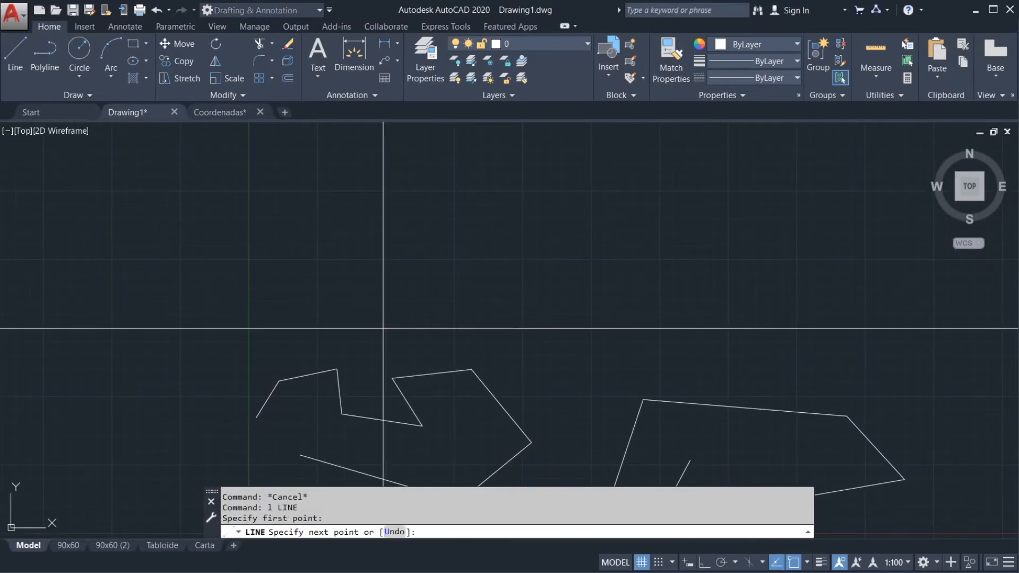
key("F8")
left_click(408, 175)
key("Return")
Step: Copy the vertical line eight times along positive X at uneven spacings
type("cp")
key("Return")
left_click(393, 287)
left_click(374, 300)
key("Return")
left_click(456, 299)
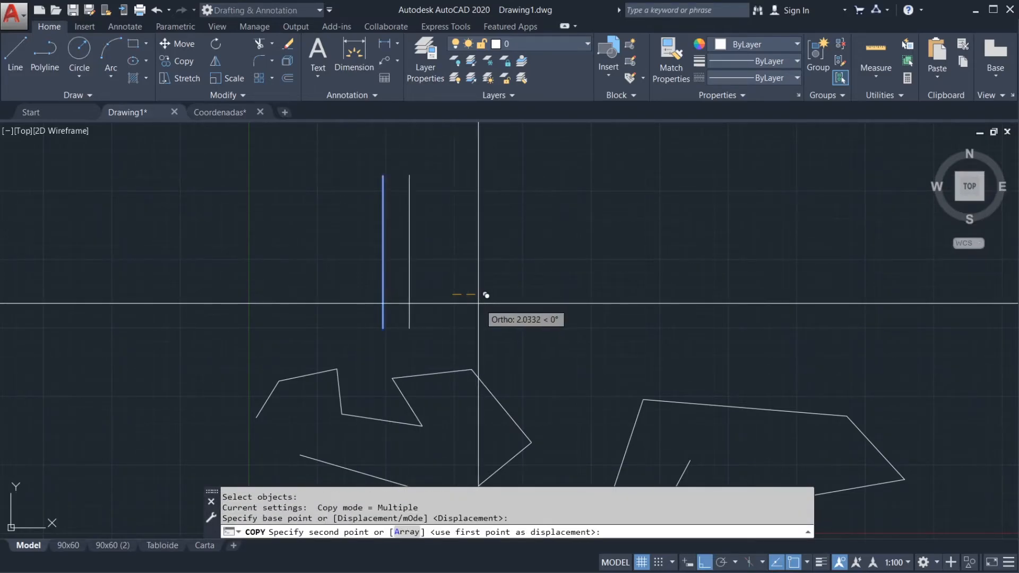
left_click(469, 297)
left_click(495, 298)
left_click(527, 300)
left_click(580, 307)
left_click(609, 311)
left_click(653, 317)
left_click(750, 330)
key("Escape")
key("Escape")
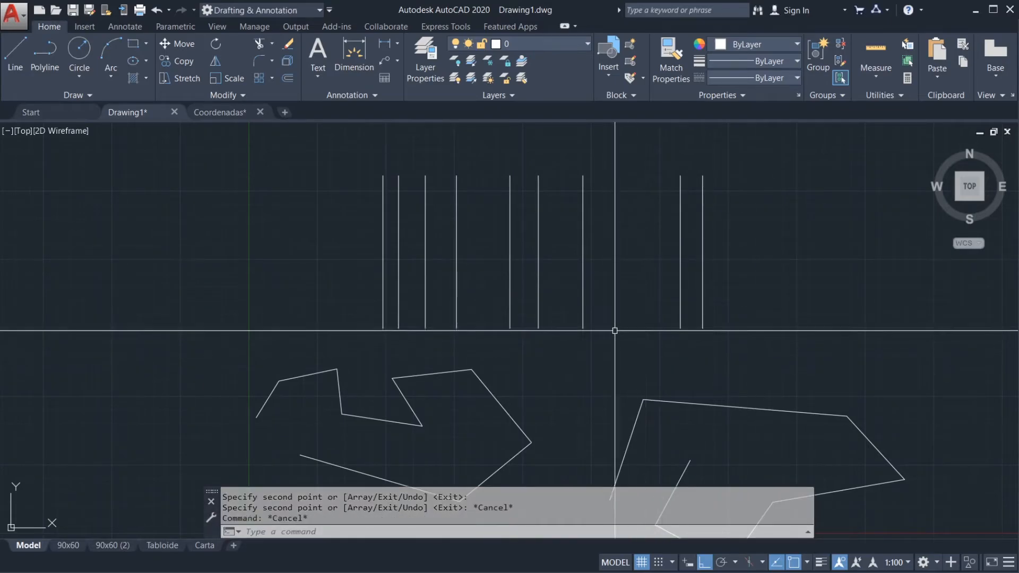
Step: Draw a horizontal line across all the vertical lines, just below their upper ends
type("l")
key("Return")
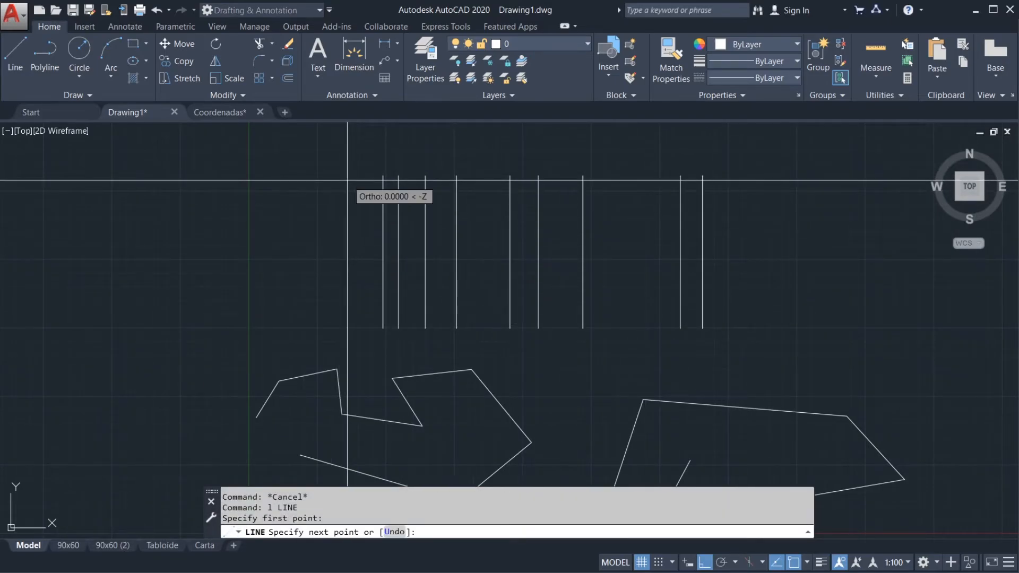
left_click(753, 193)
Step: Copy the horizontal line five times downward at uneven spacings across the vertical lines
type("c")
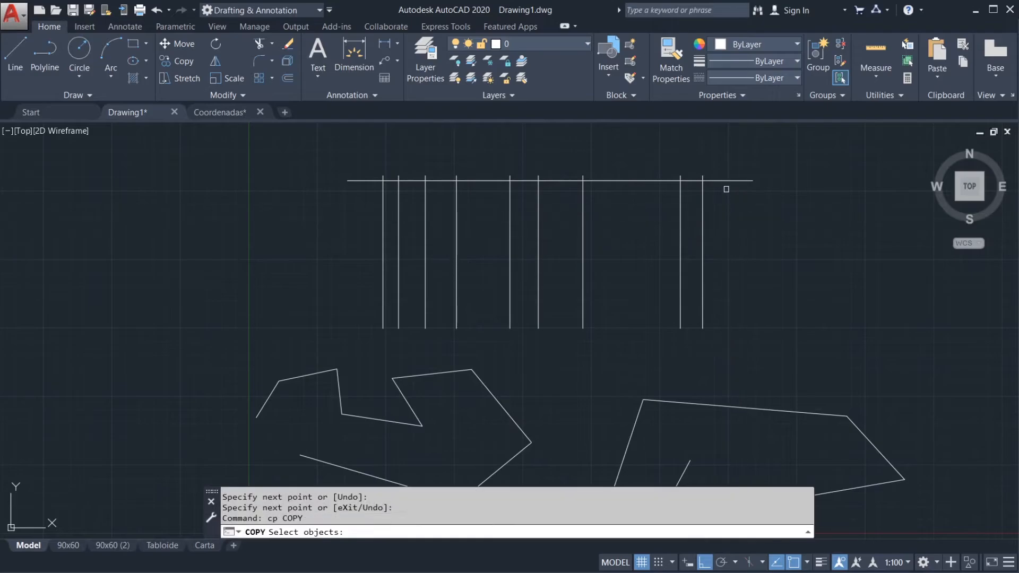
key("Return")
left_click(735, 181)
left_click(759, 217)
left_click(759, 243)
left_click(759, 273)
left_click(759, 296)
left_click(760, 313)
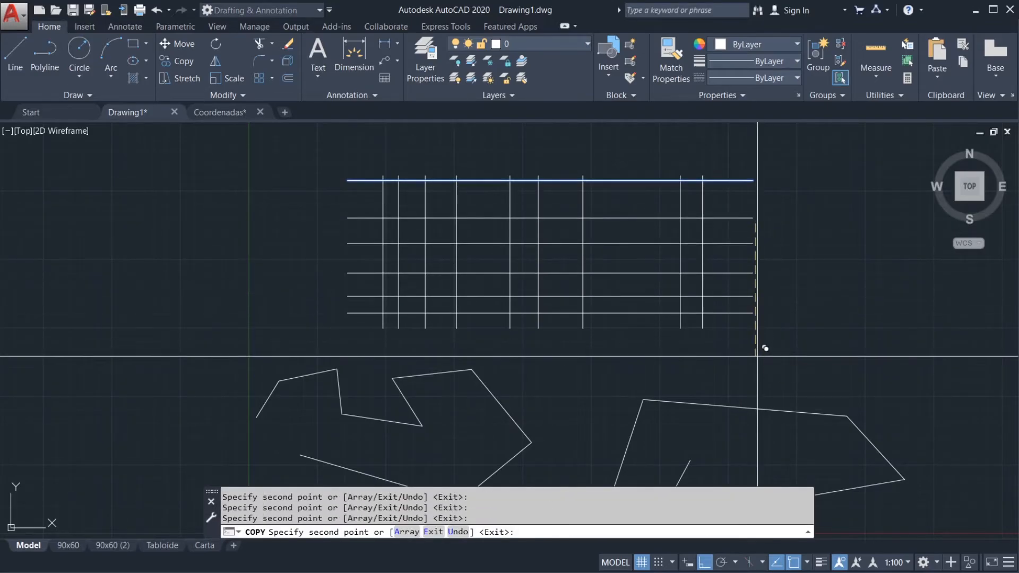
key("Escape")
key("Escape")
Step: Select the first seven vertical lines of the grid with a window box, and clear the selection
scroll(658, 247, "up", 2)
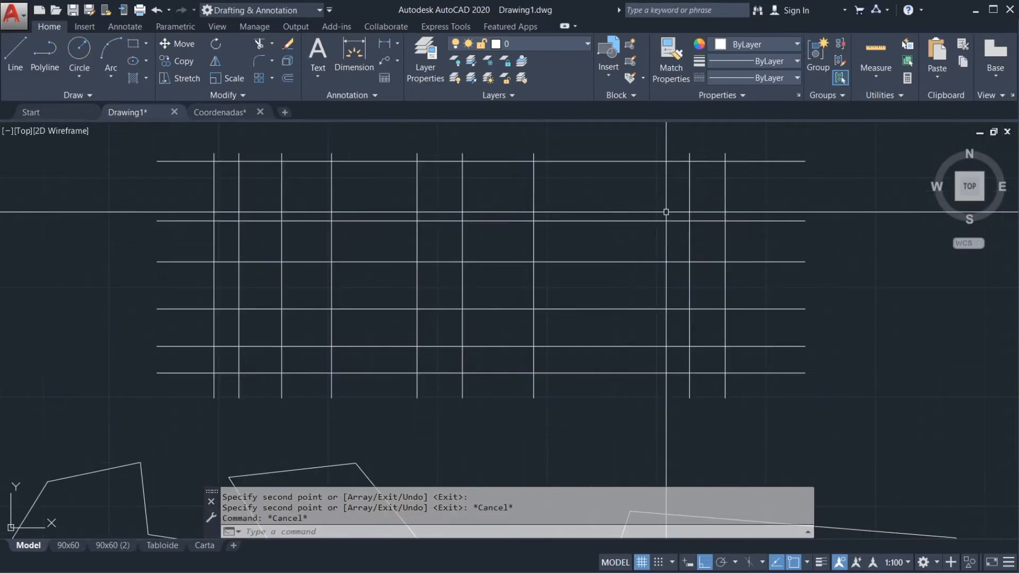
left_click(197, 138)
left_click(579, 426)
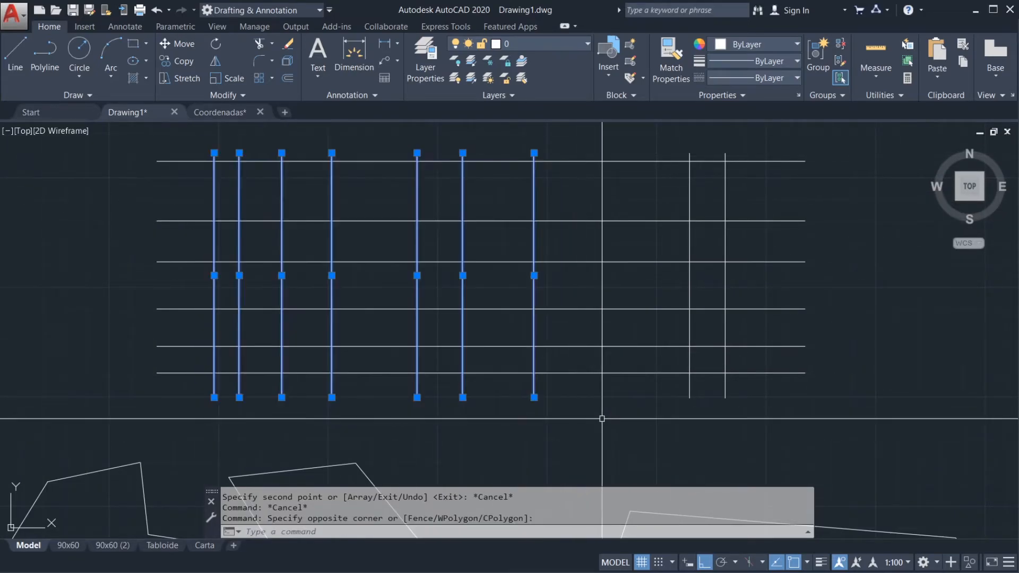
key("Escape")
key("Escape")
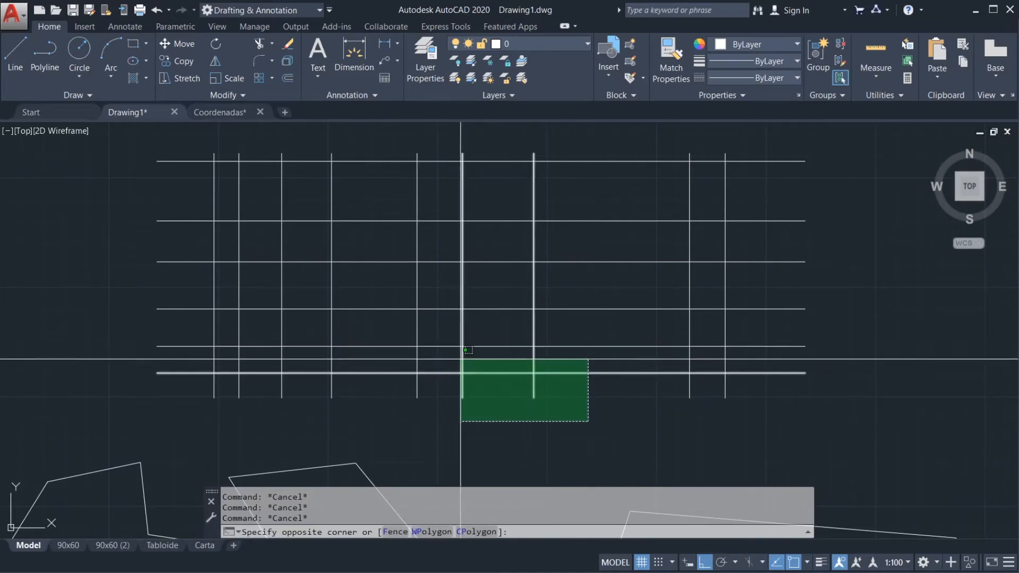
Step: Cancel the crossing box, select the first vertical lines one by one for comparison, and clear them
key("Escape")
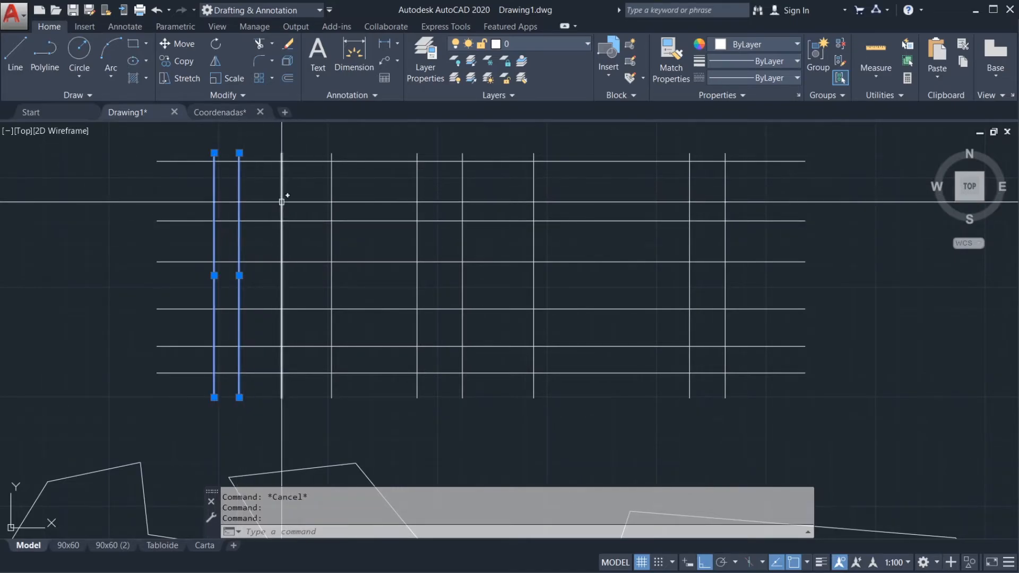
key("Escape")
key("Escape")
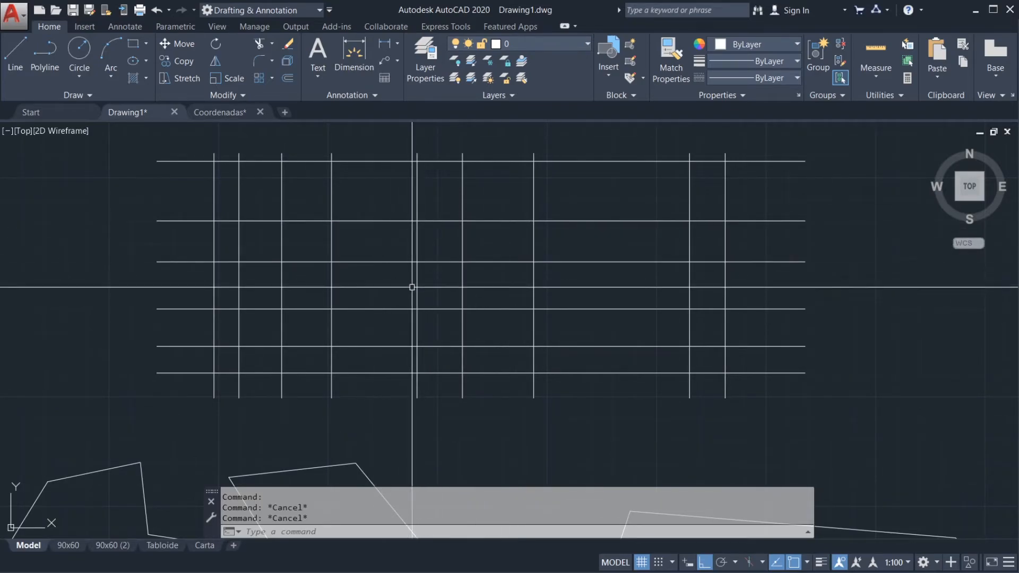
Step: Compare a window selection around the first seven vertical lines with a crossing selection over the same area, clearing each
left_click(185, 140)
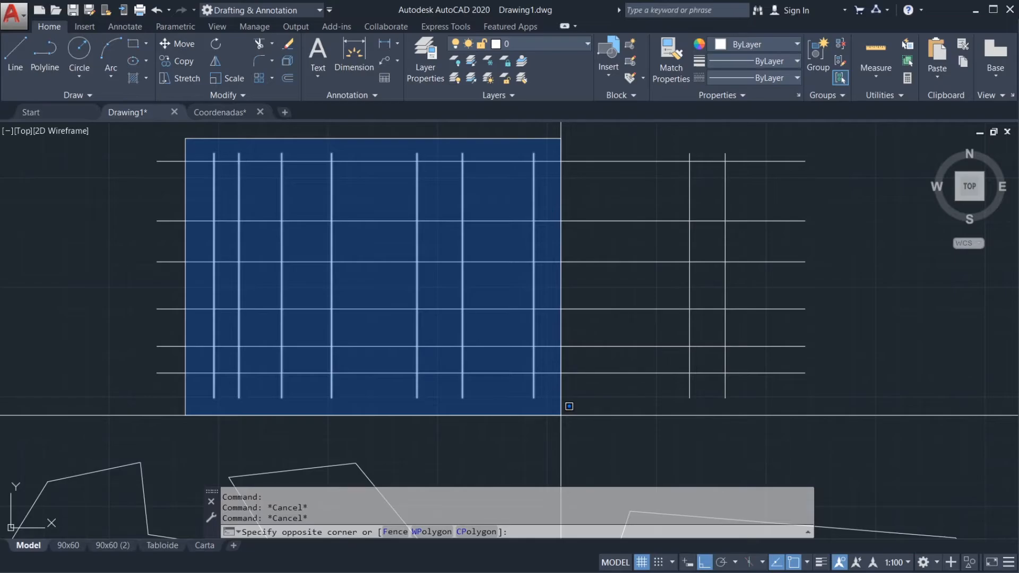
left_click(561, 415)
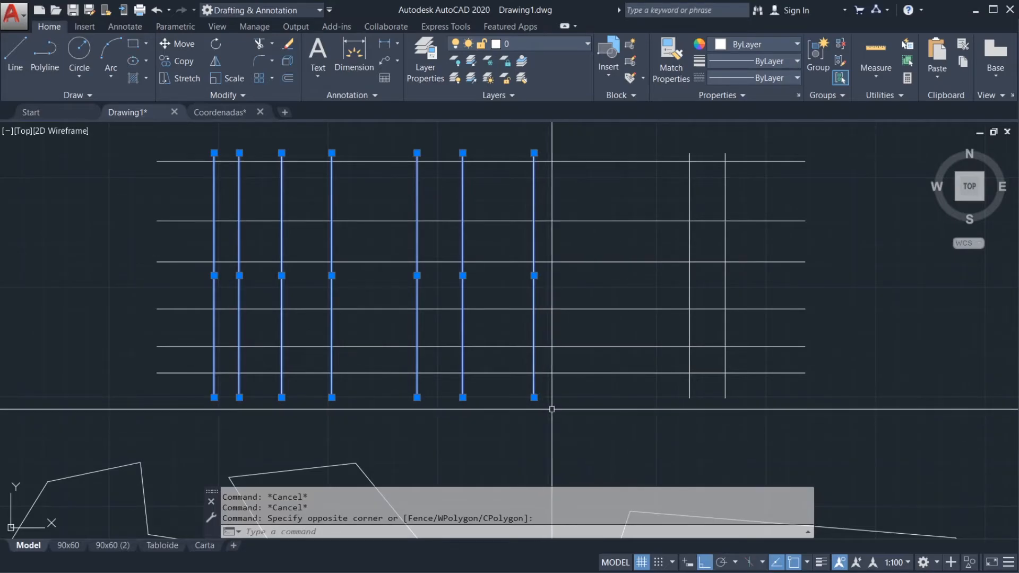
key("Escape")
key("Escape")
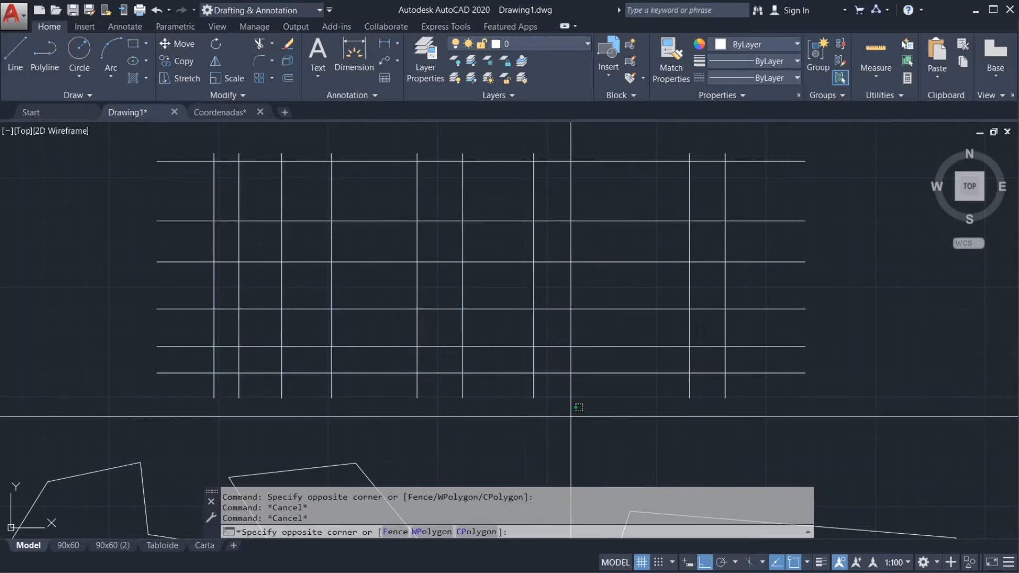
left_click(204, 155)
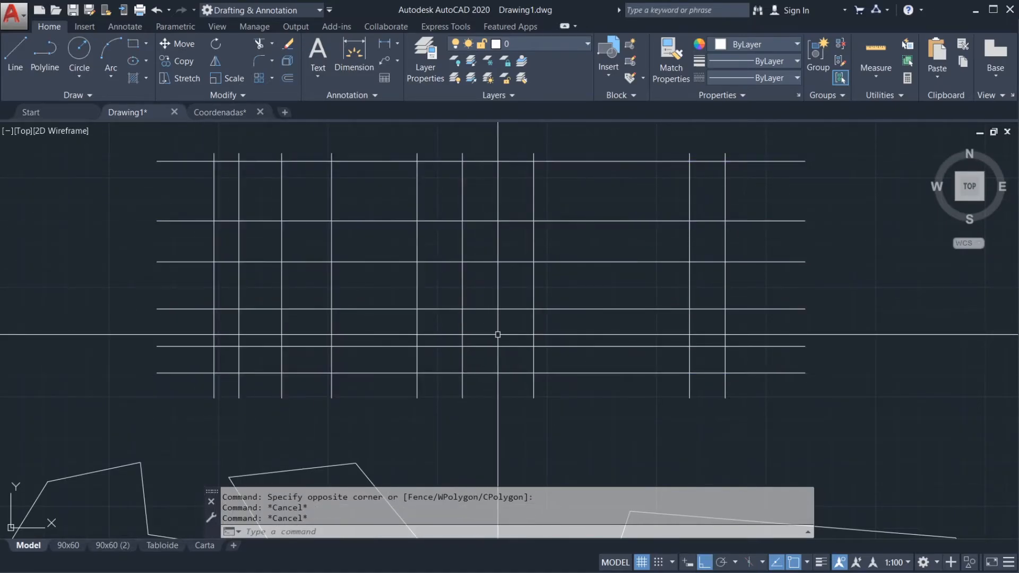
Step: Window-select the seven vertical lines once more without the horizontal lines, and clear the selection
scroll(498, 334, "down", 2)
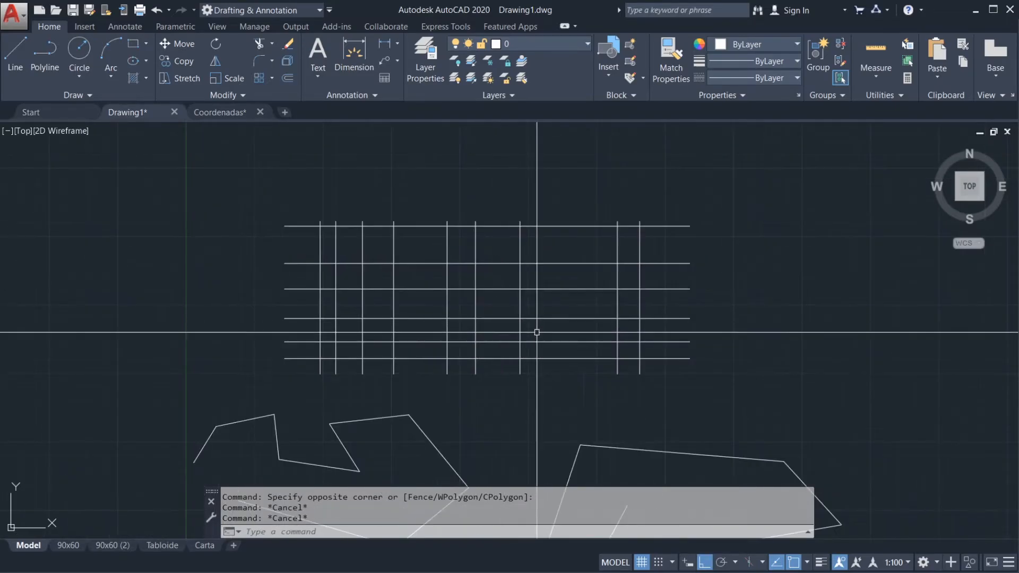
mouse_move(500, 325)
middle_mouse_down()
mouse_move(457, 215)
mouse_move(460, 223)
middle_mouse_up()
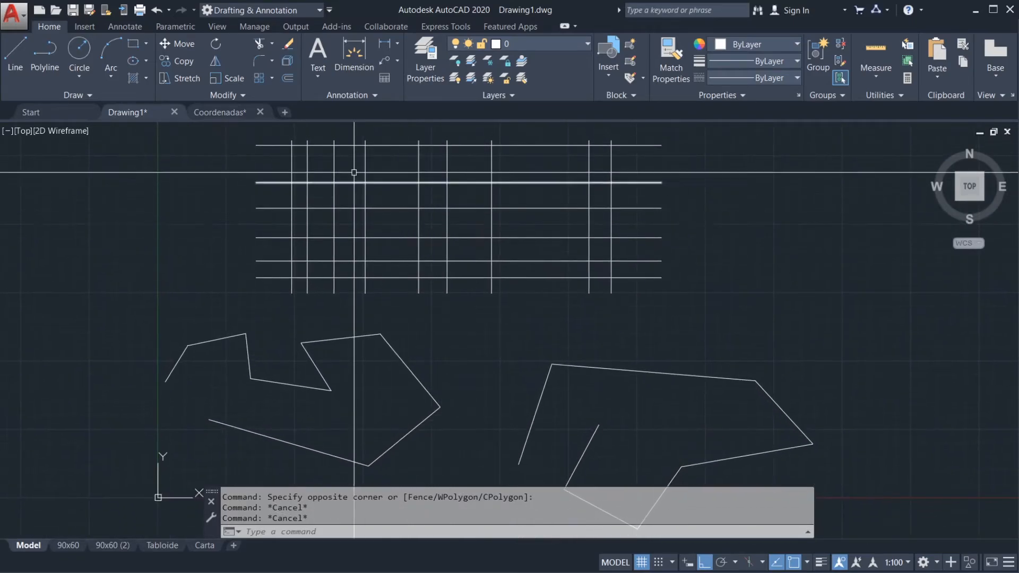
middle_click_drag(364, 179, 364, 200)
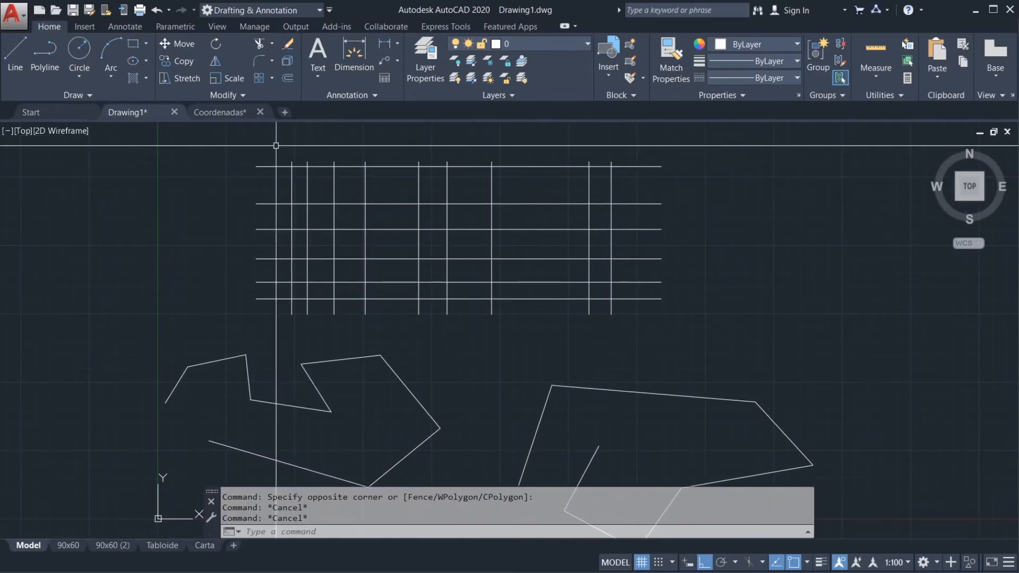
left_click(276, 145)
left_click(508, 327)
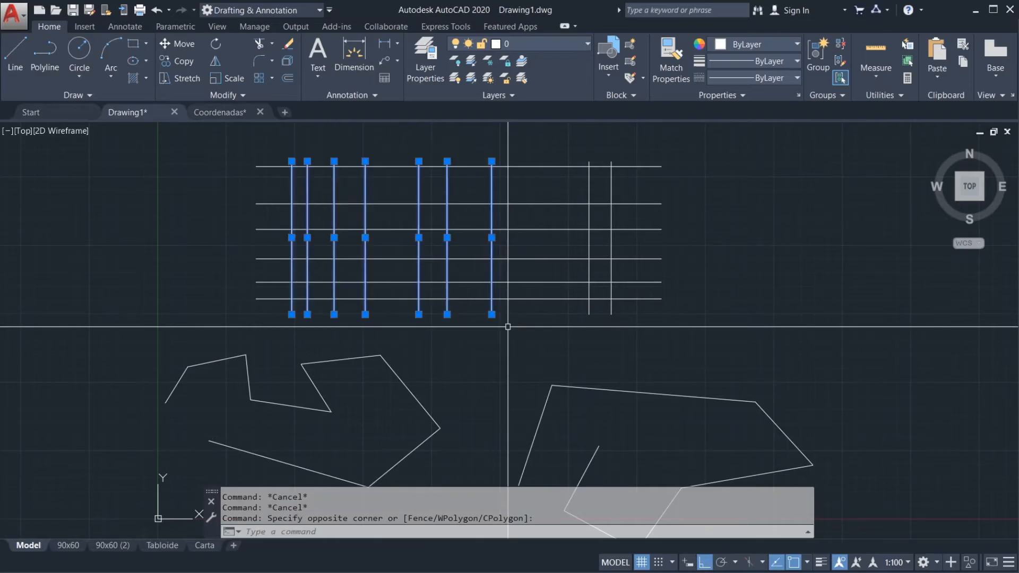
key("Escape")
key("Escape")
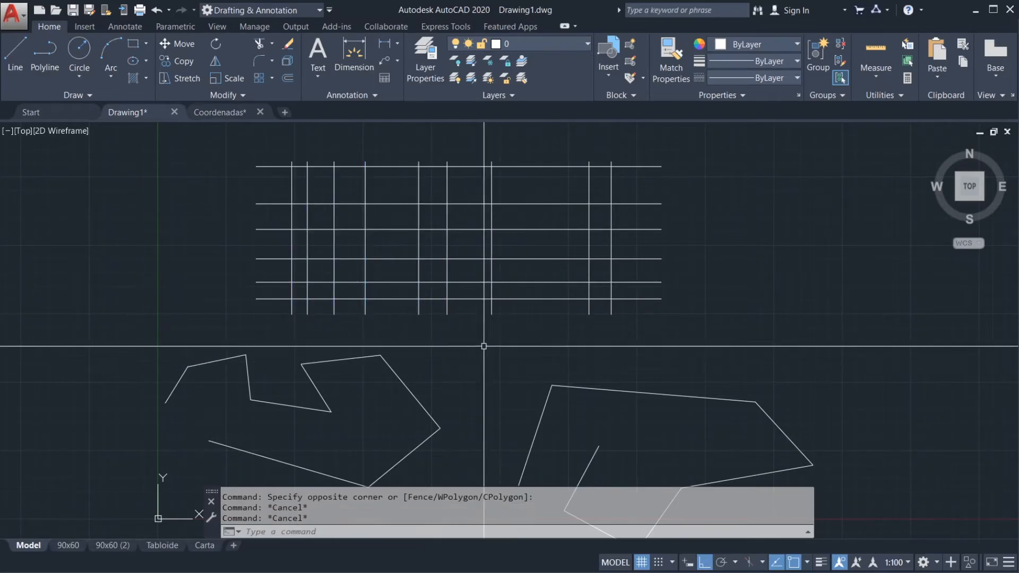
Step: Place a crossing box over the horizontal lines in the gap after the seventh vertical line, and cancel it
middle_click_drag(480, 247, 485, 291)
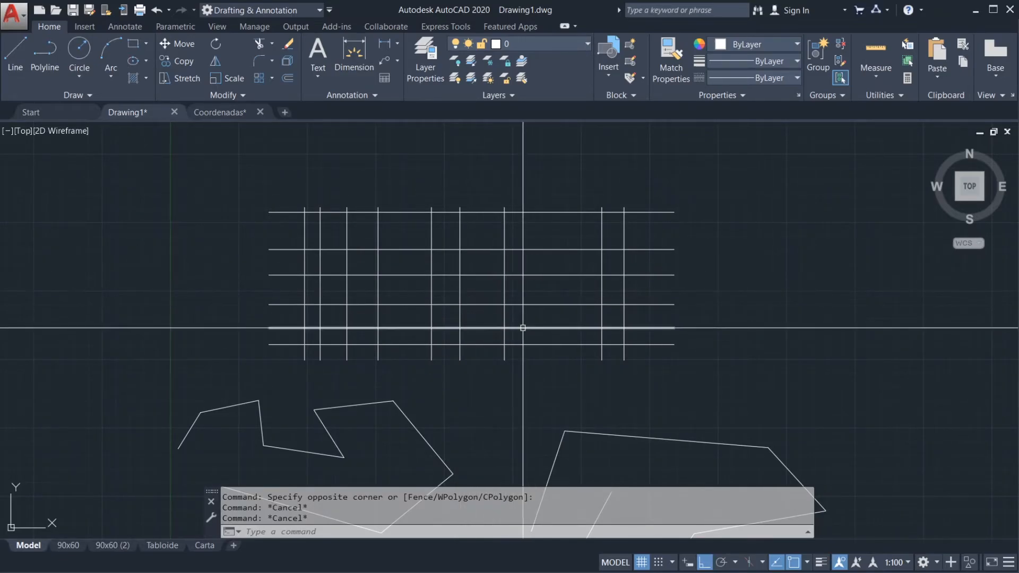
mouse_move(542, 378)
left_mouse_down()
mouse_move(544, 296)
mouse_move(524, 175)
mouse_move(517, 191)
left_mouse_up()
key("Escape")
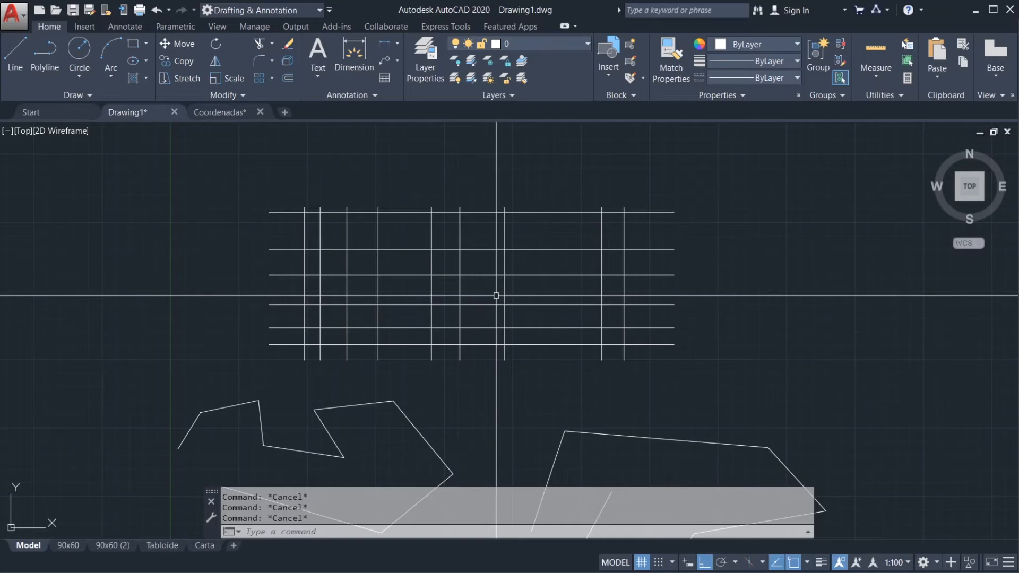
Step: Enclose the first seven vertical lines in a selection window once again, and clear the selection
left_click(287, 179)
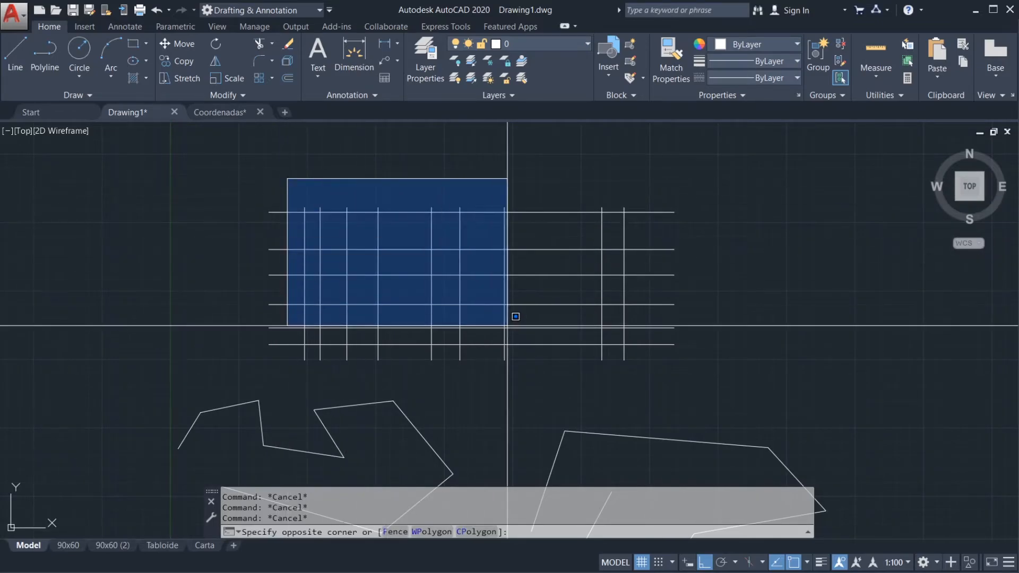
left_click(534, 378)
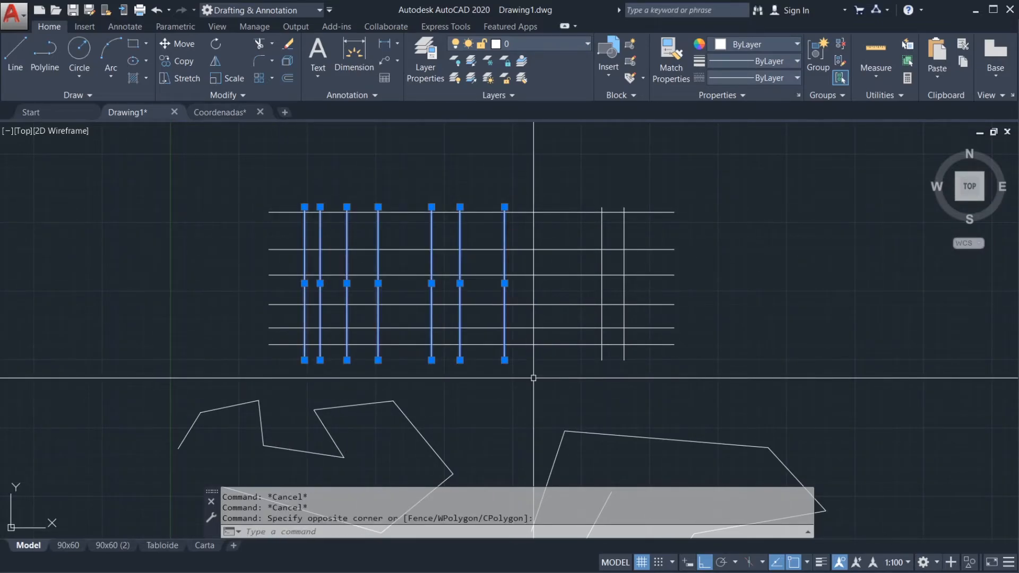
key("Escape")
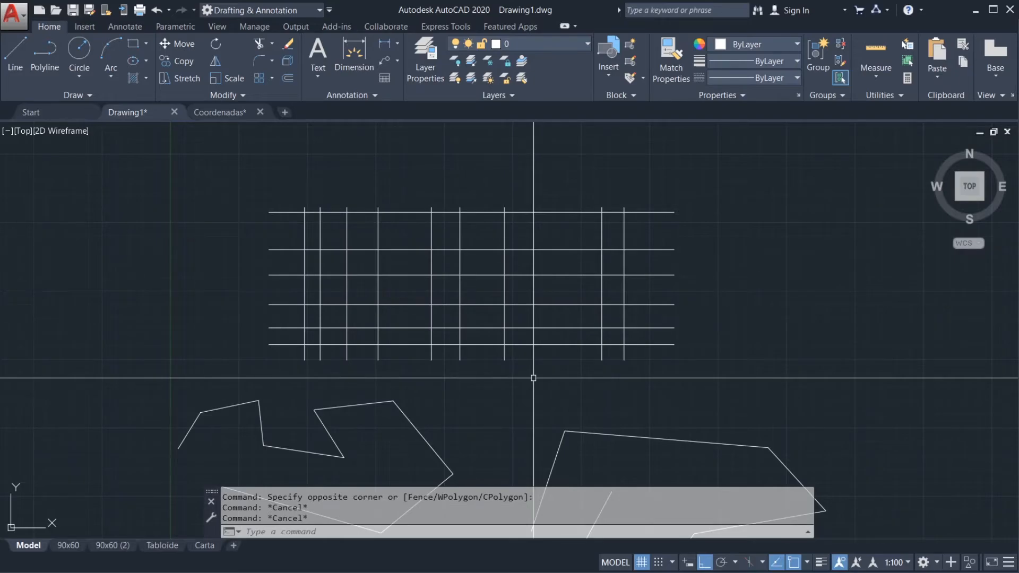
Step: With Ortho off, draw one diagonal line across the grid from above the fifth vertical line to below the third
type("L")
key("Return")
scroll(421, 255, "up", 2)
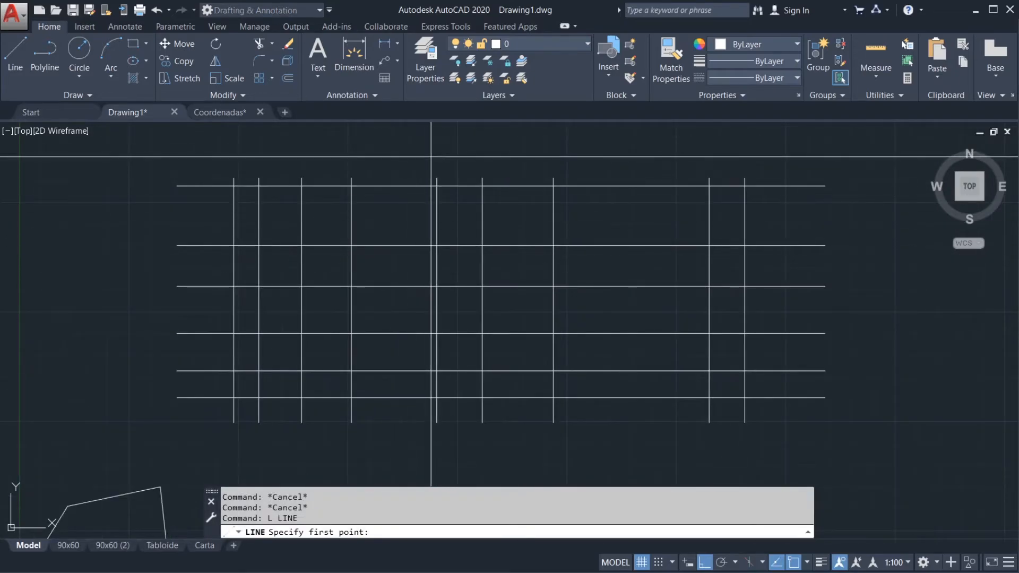
left_click(416, 158)
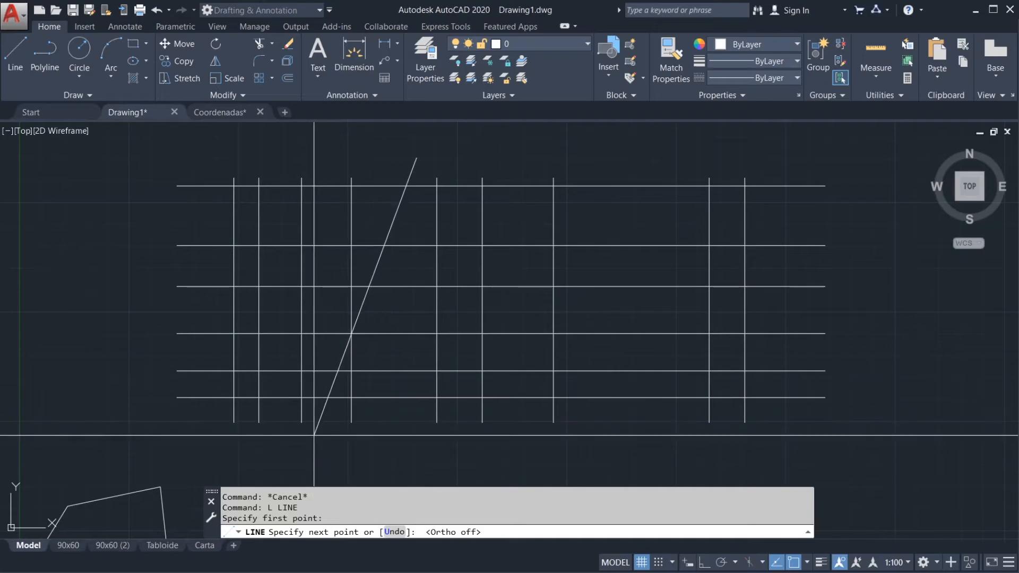
left_click(296, 442)
key("Return")
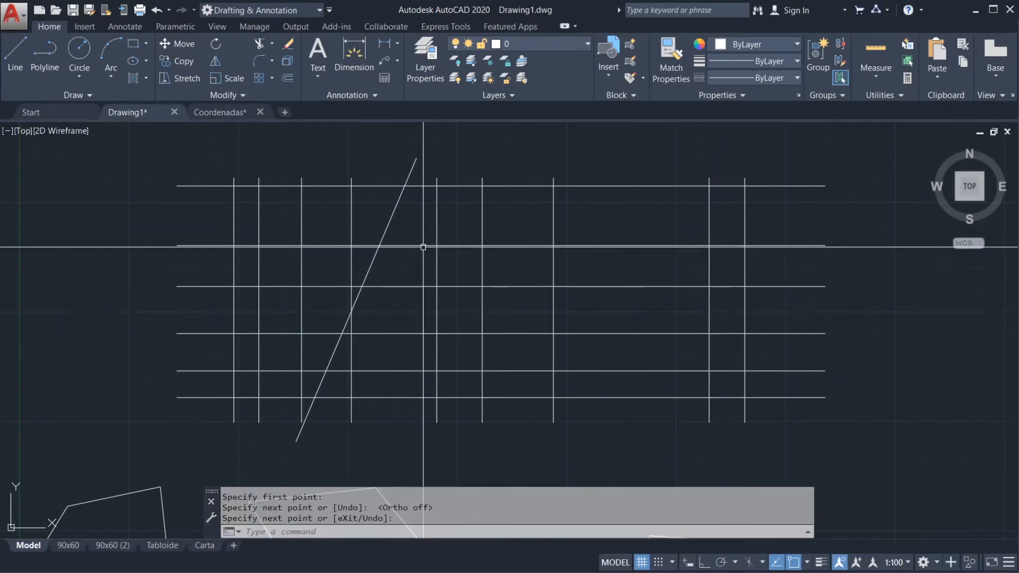
Step: Copy the diagonal line five times at uneven spacing toward the seventh vertical line
type("cp")
key("Return")
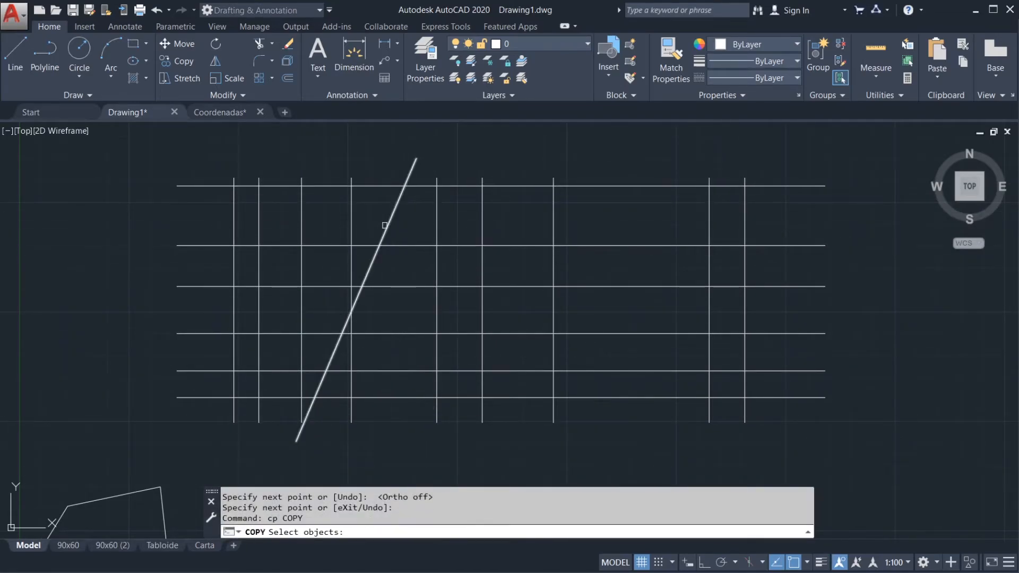
left_click(382, 232)
scroll(405, 325, "down", 2)
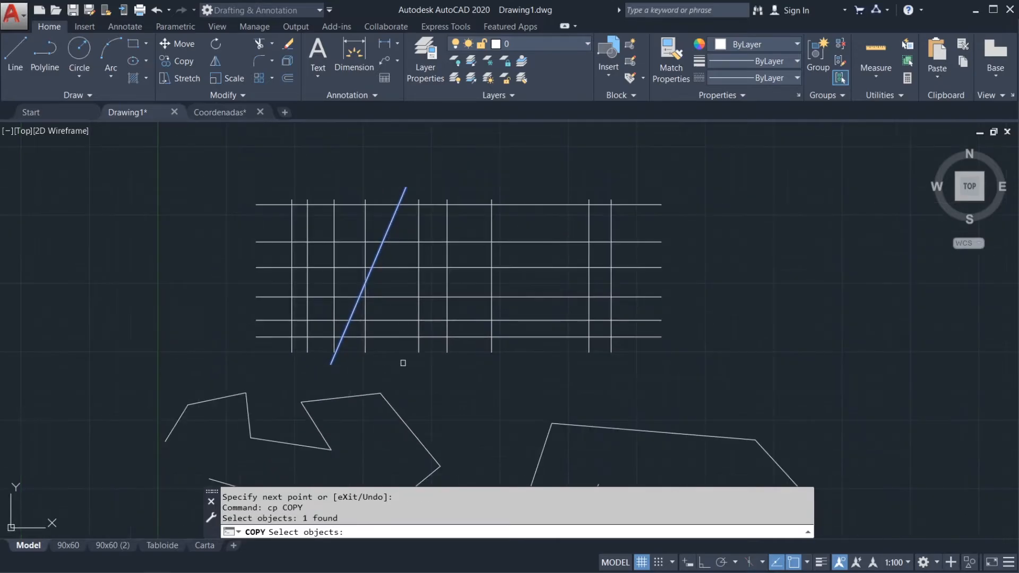
key("Return")
left_click(443, 386)
left_click(457, 384)
left_click(476, 385)
left_click(493, 389)
left_click(519, 391)
left_click(548, 394)
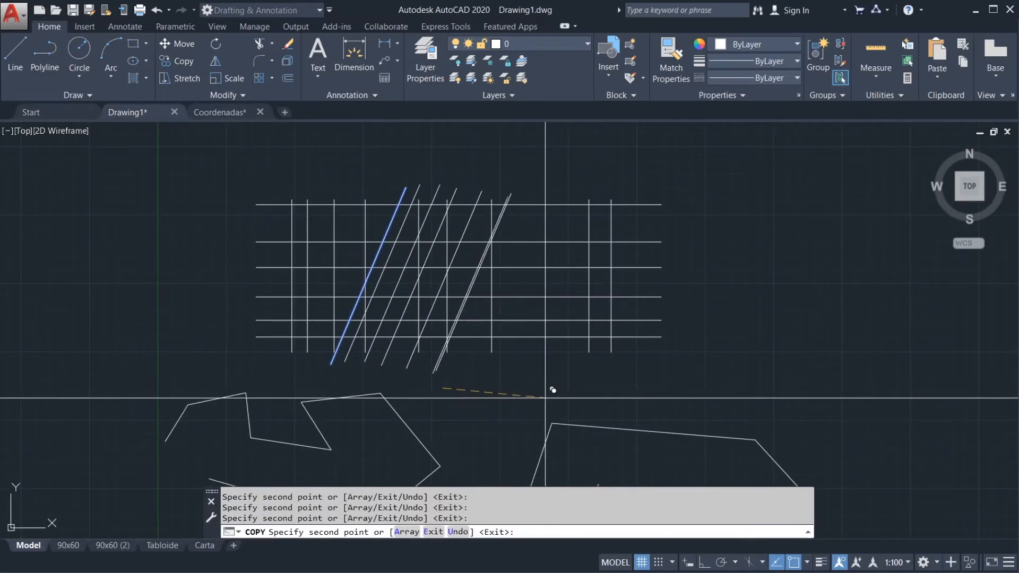
key("Escape")
key("Escape")
Step: Use a window lasso to select the last two diagonal lines and the seventh vertical line, and clear the selection
scroll(436, 263, "up", 2)
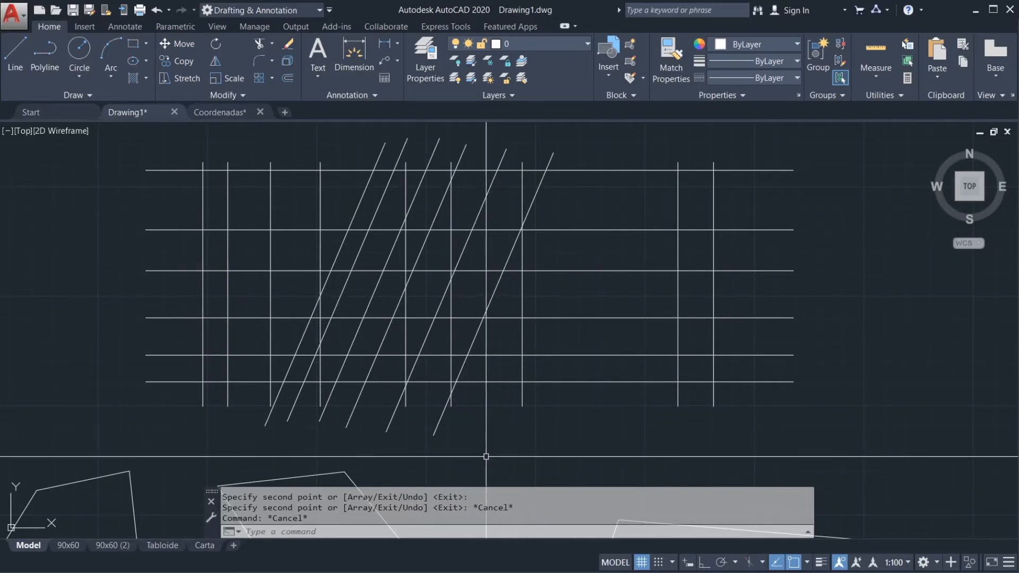
mouse_move(485, 457)
left_mouse_down()
mouse_move(573, 404)
mouse_move(608, 325)
mouse_move(611, 217)
mouse_move(586, 135)
mouse_move(438, 125)
mouse_move(271, 210)
mouse_move(213, 450)
left_mouse_up()
key("Escape")
mouse_move(531, 465)
left_mouse_down()
mouse_move(609, 319)
mouse_move(601, 208)
mouse_move(565, 128)
mouse_move(503, 127)
mouse_move(389, 367)
mouse_move(369, 447)
mouse_move(478, 462)
left_mouse_up()
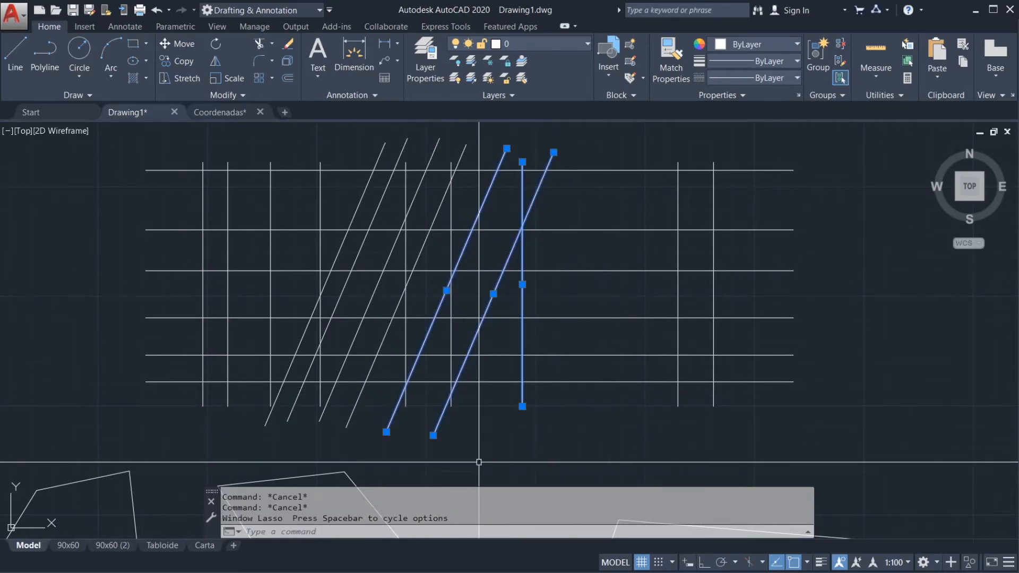
key("Escape")
key("Escape")
Step: Try crossing and window boxes over the diagonal lines and the surrounding grid, clearing each attempt
scroll(586, 364, "down", 5)
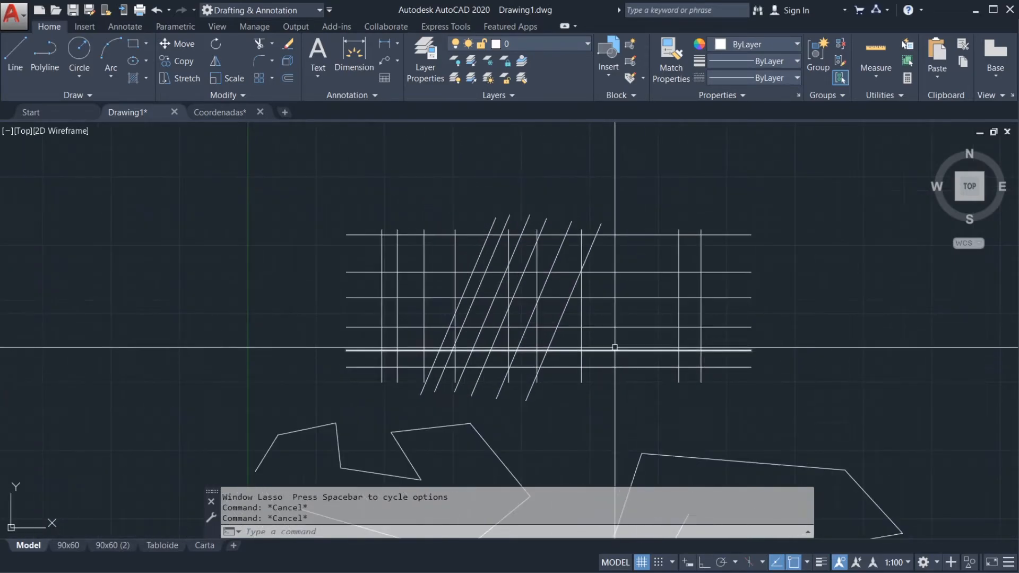
scroll(605, 345, "up", 2)
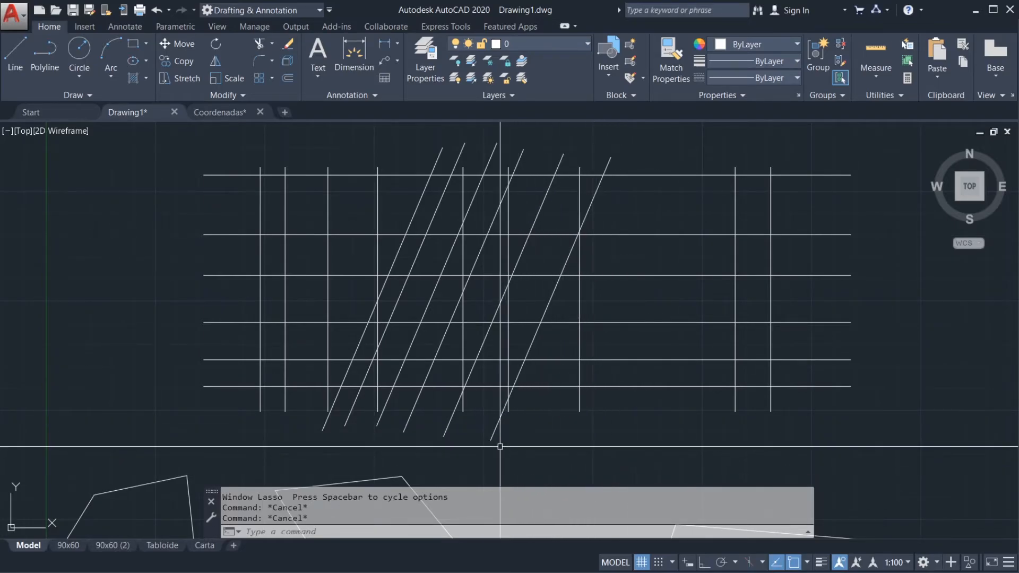
left_click(635, 450)
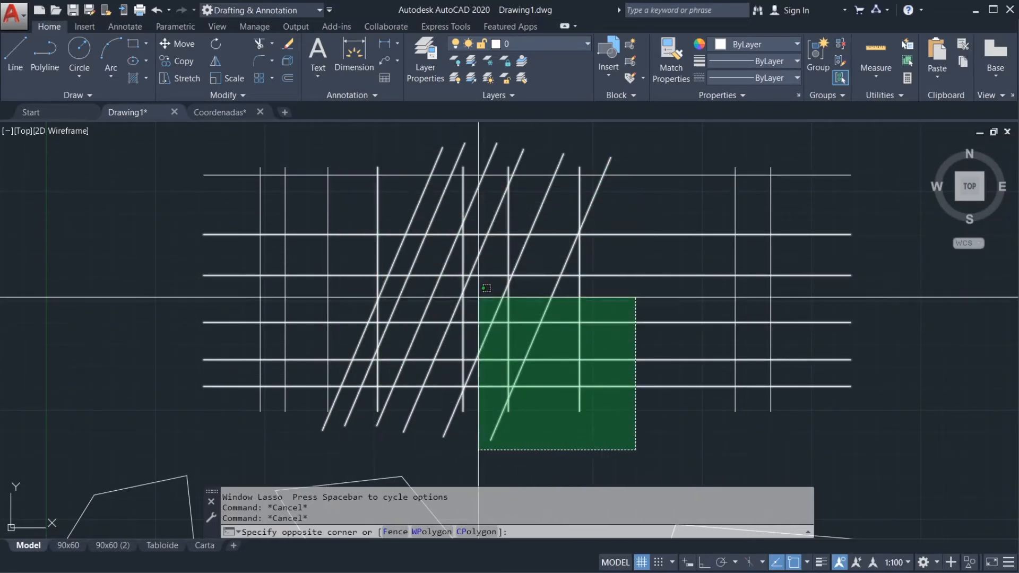
left_click(605, 433)
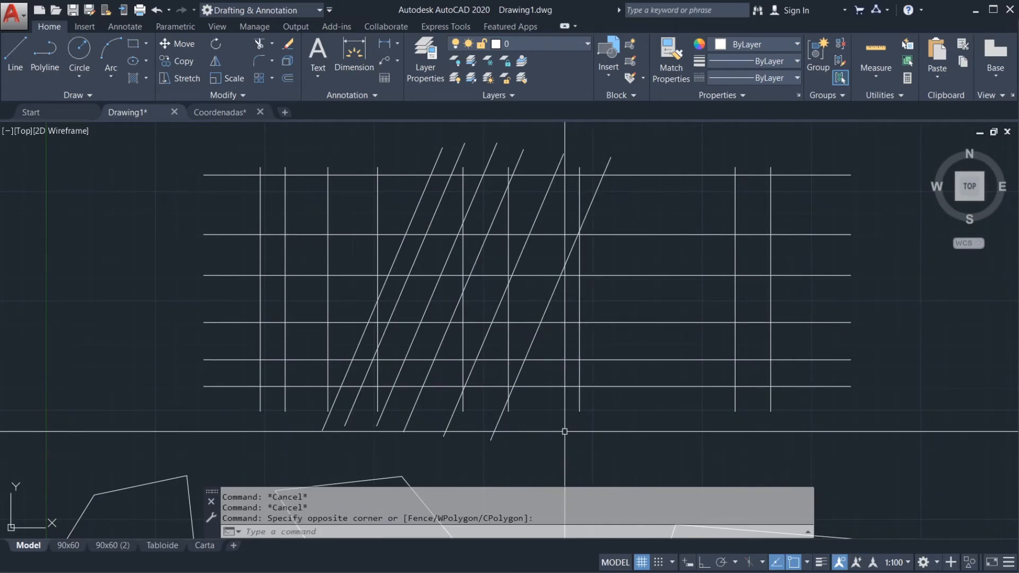
left_click(647, 442)
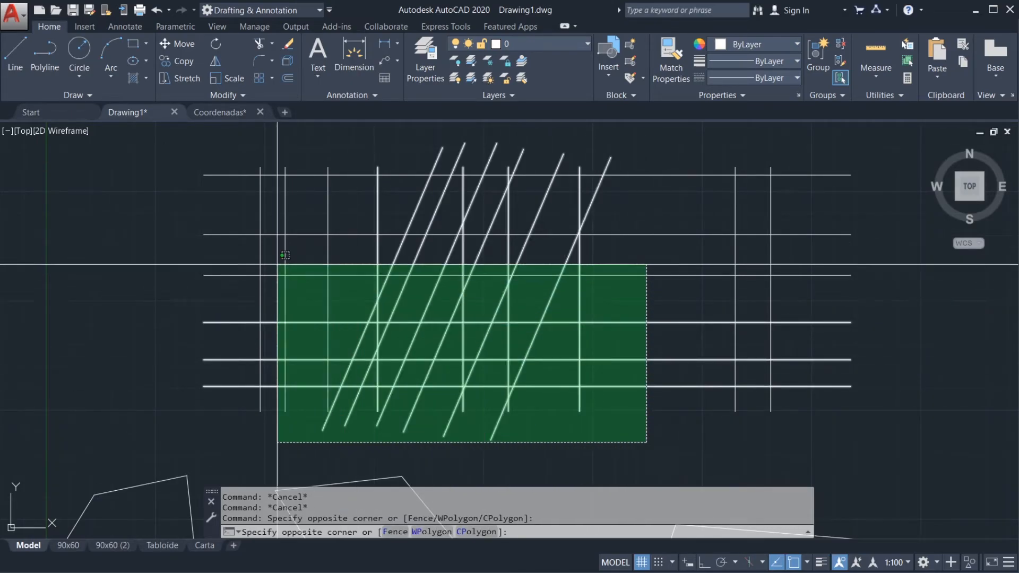
left_click(312, 247)
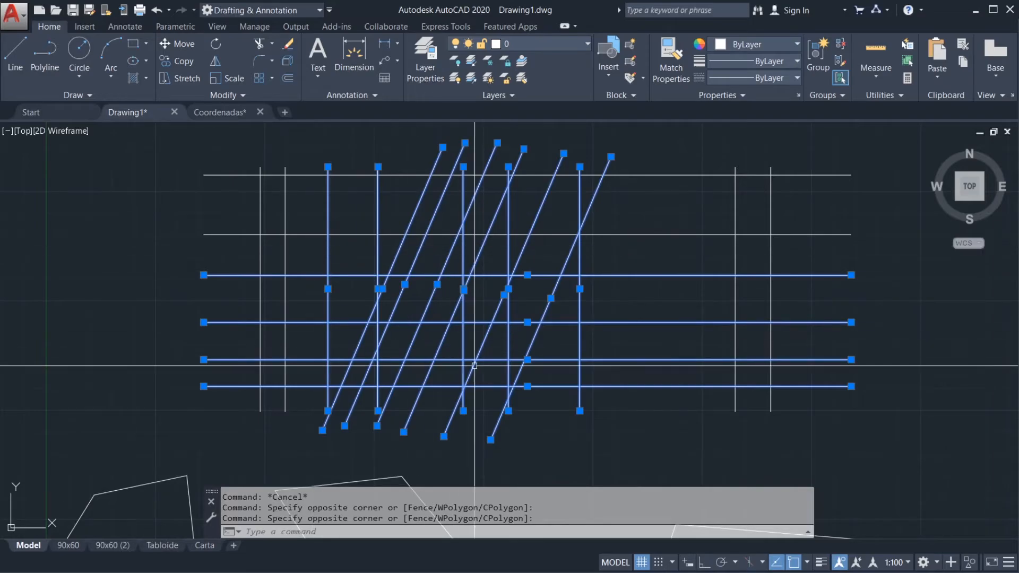
key("Escape")
key("Escape")
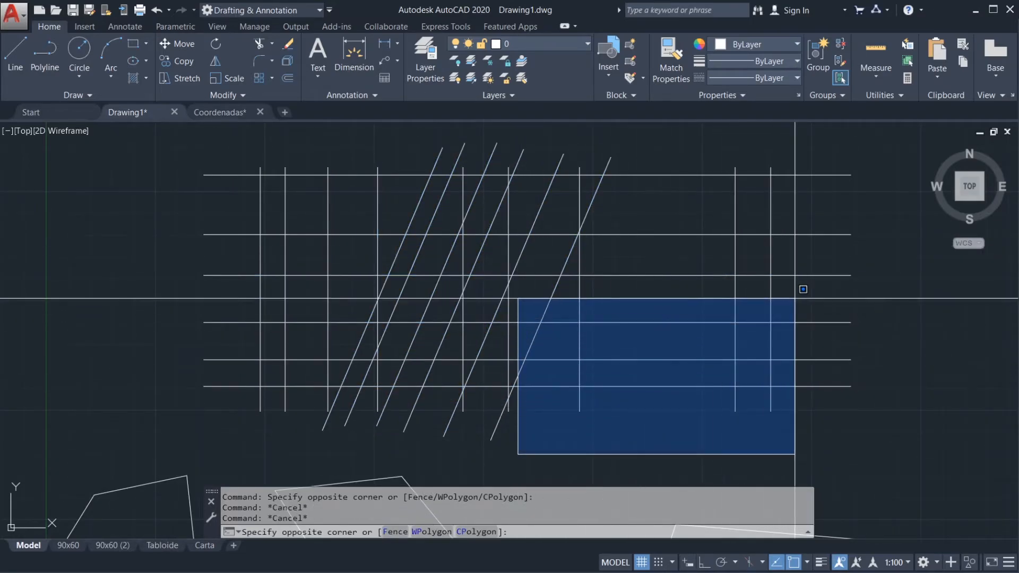
key("Escape")
key("Escape")
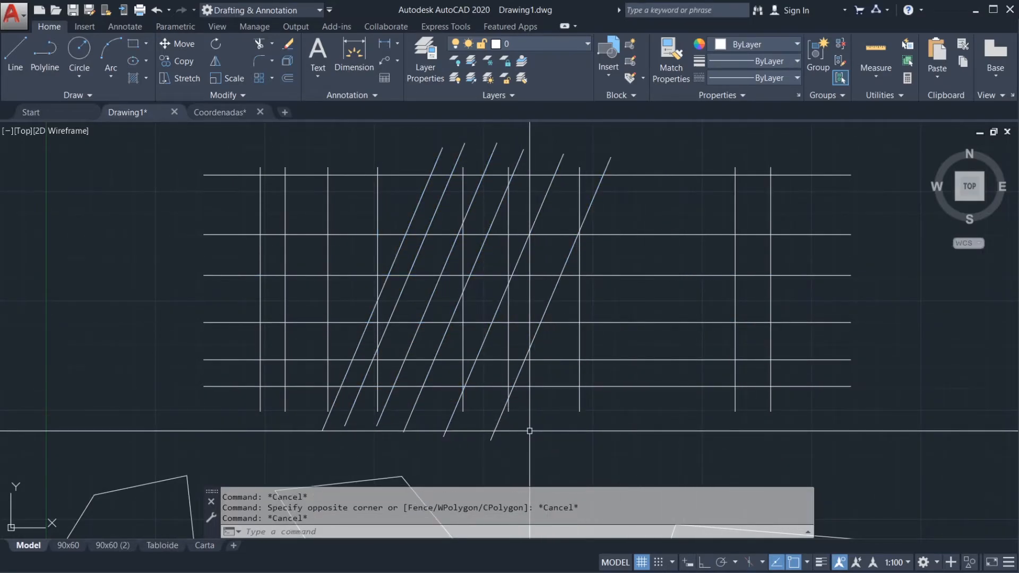
Step: Trace a slanted window lasso around only the last two diagonal lines, and clear the selection
mouse_move(439, 461)
left_mouse_down()
mouse_move(523, 451)
mouse_move(548, 409)
mouse_move(633, 153)
mouse_move(606, 140)
left_mouse_up()
mouse_move(564, 130)
left_mouse_down()
mouse_move(519, 214)
mouse_move(433, 451)
left_mouse_up()
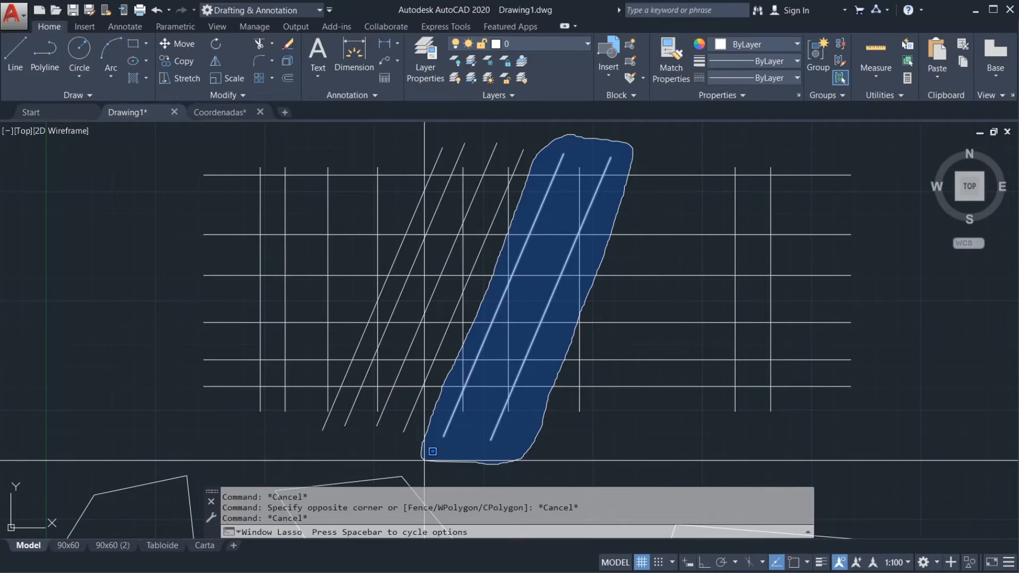
left_click_drag(424, 460, 424, 460)
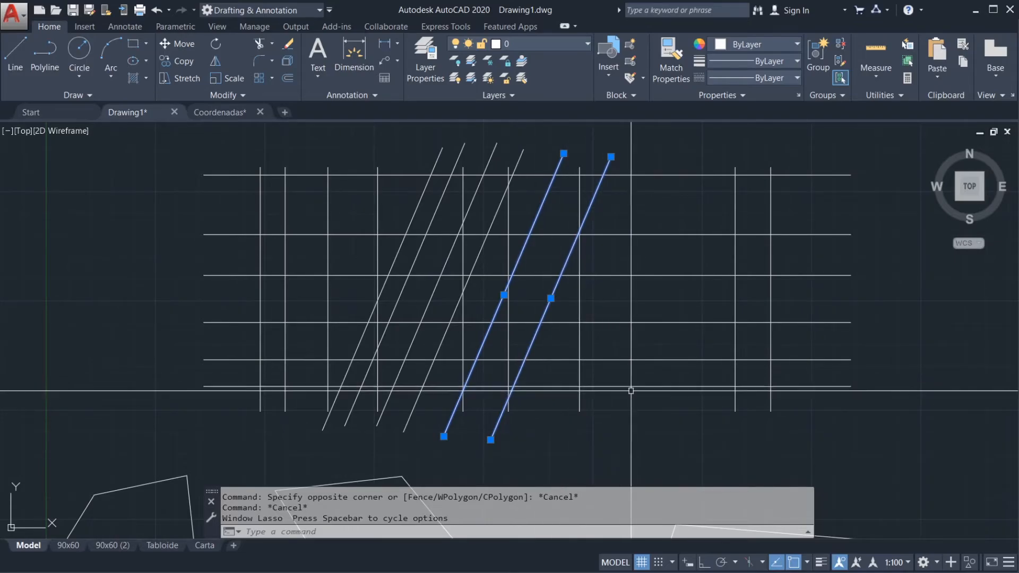
key("Escape")
Step: Select the last vertical and lowest horizontal lines individually, extend the selection with a crossing box over the last two verticals, and clear it
scroll(635, 312, "down", 2)
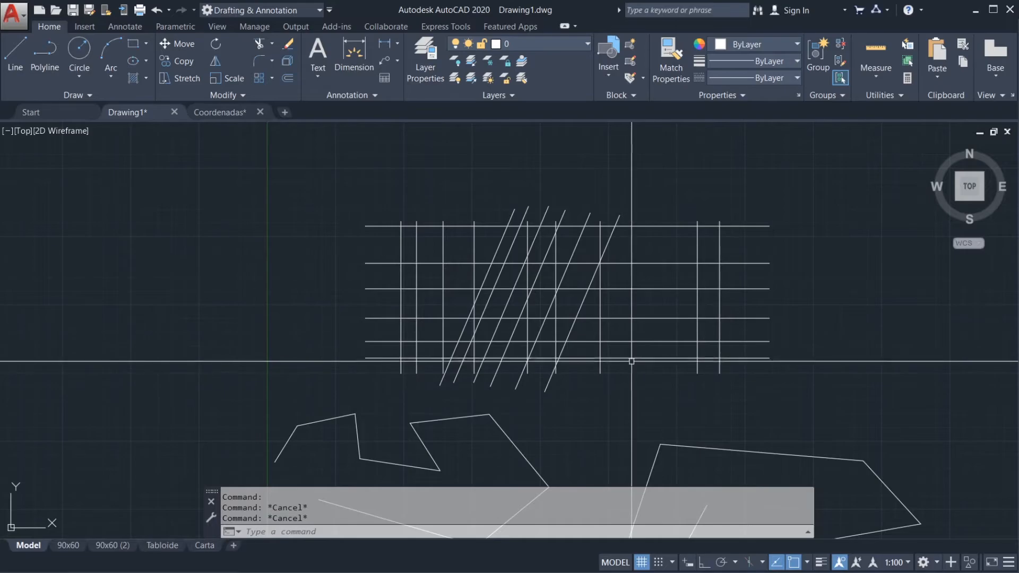
scroll(608, 295, "up", 2)
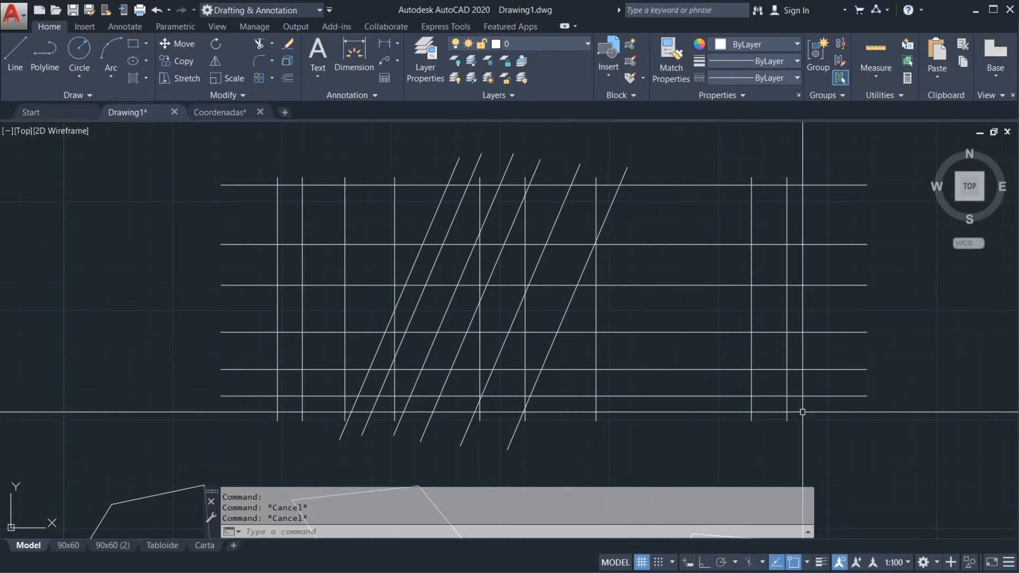
left_click(788, 403)
left_click(796, 396)
left_click(797, 413)
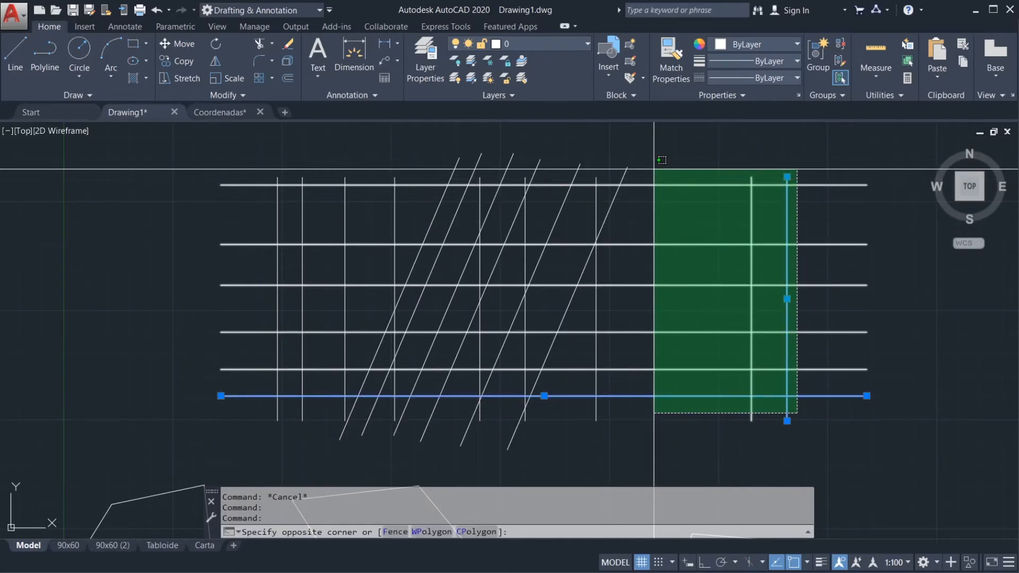
left_click(654, 169)
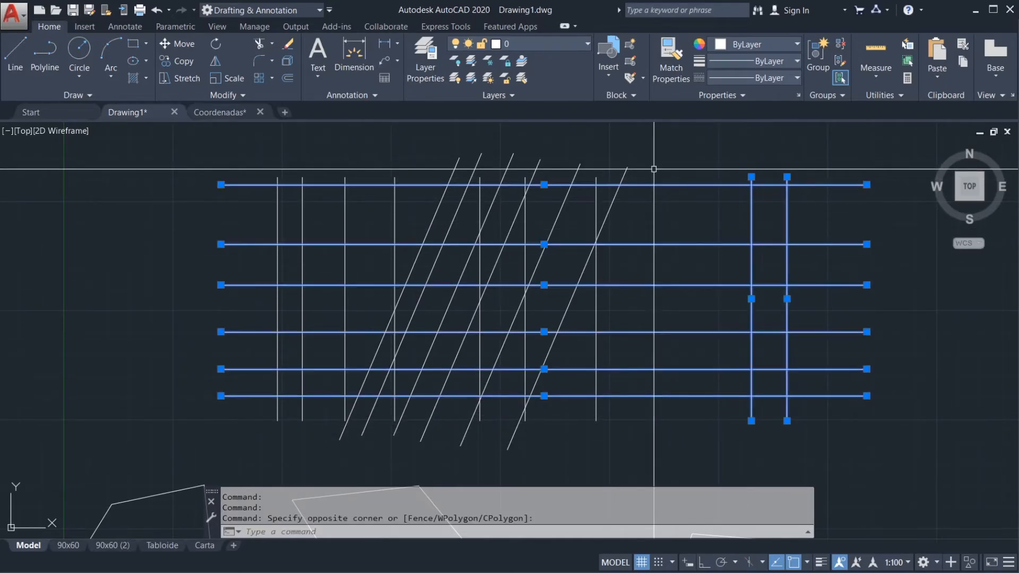
left_click(840, 430)
key("Escape")
key("Escape")
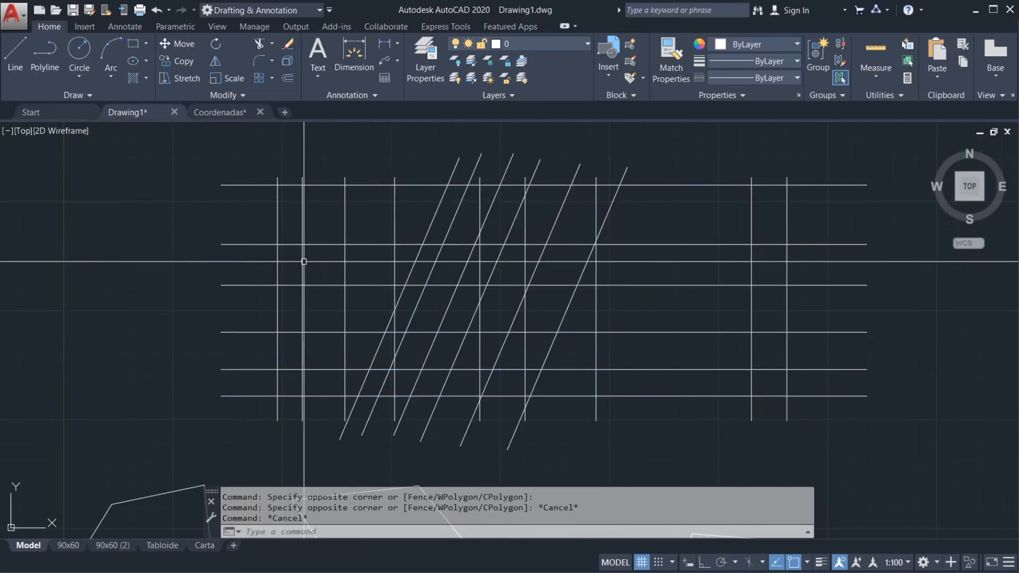
Step: Select the second and third horizontal lines from the top individually, and clear the selection
left_click(262, 244)
left_click(245, 285)
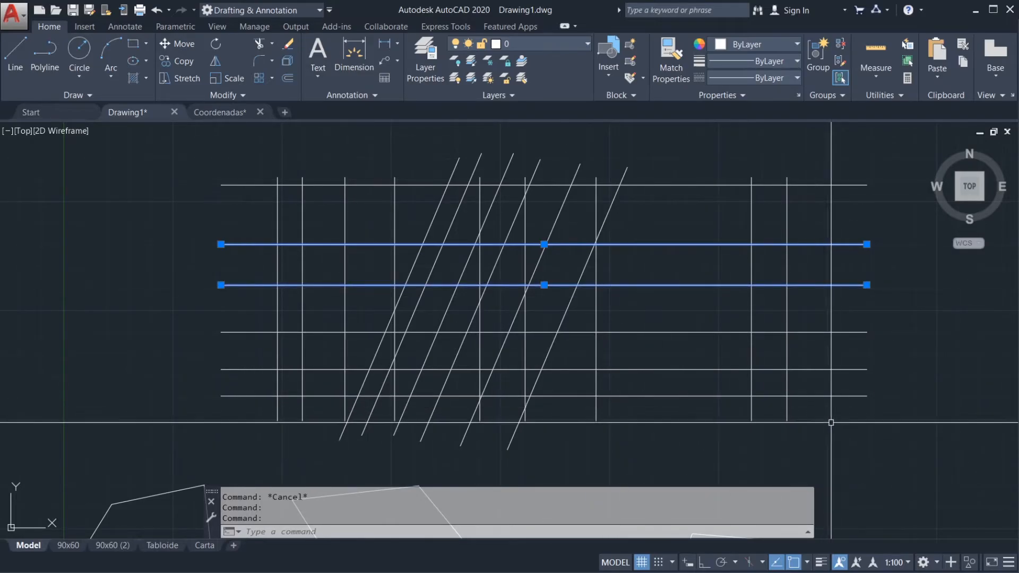
key("Escape")
key("Escape")
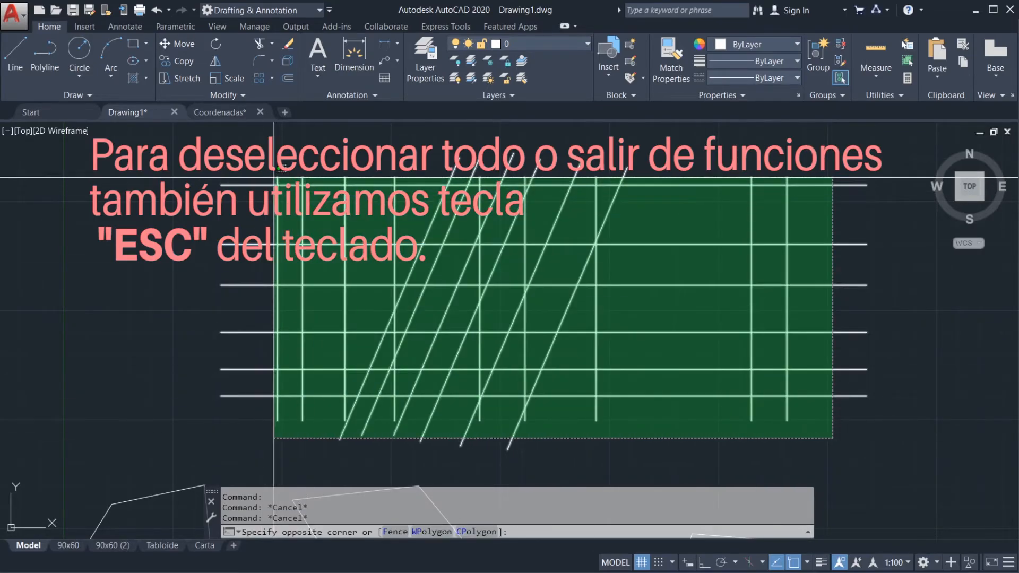
Step: Select the whole grid with a crossing box, and deselect the second and third horizontals, the eighth vertical and the last diagonal
left_click(244, 161)
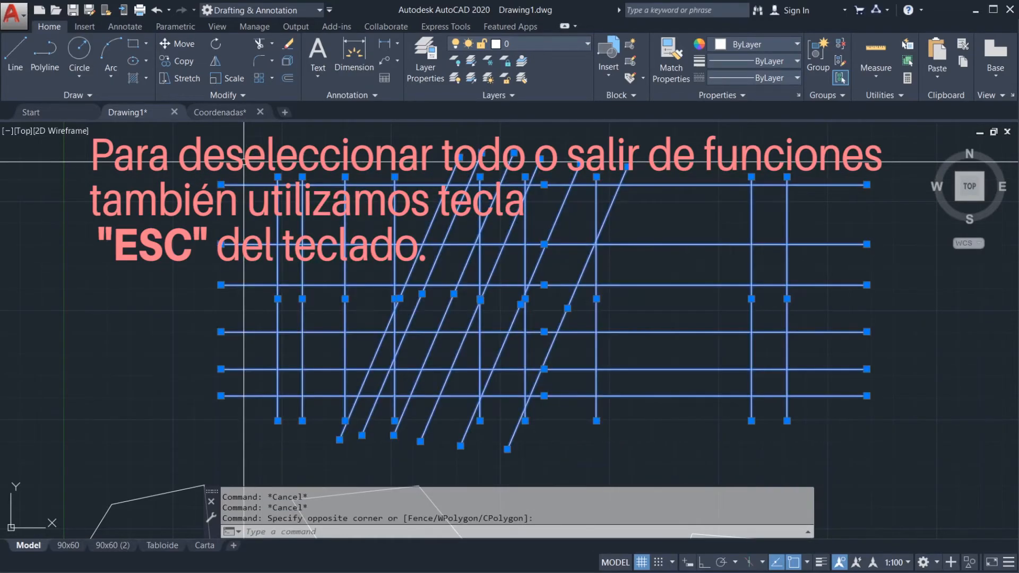
left_click(683, 286, "shift")
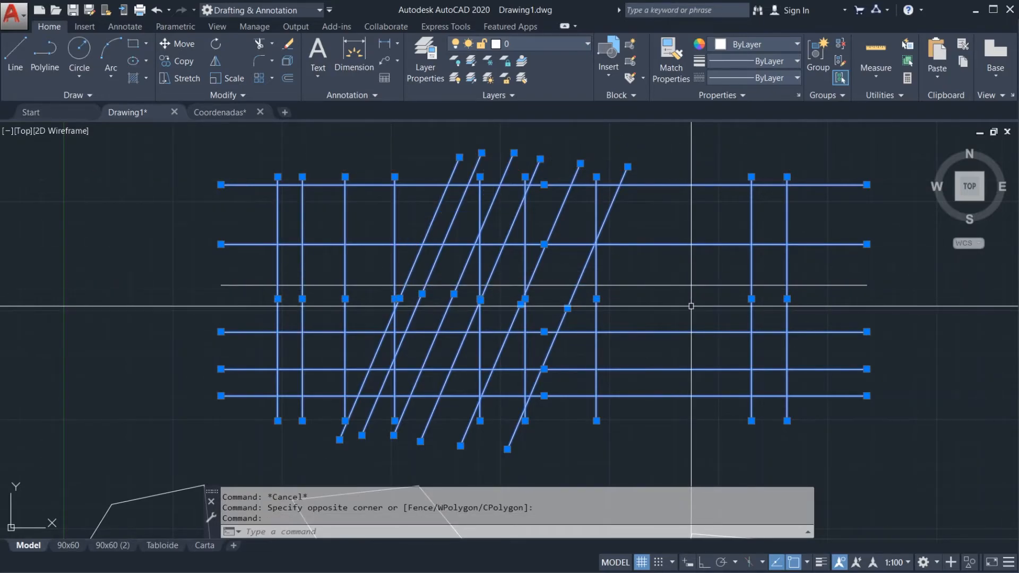
left_click(685, 245, "shift")
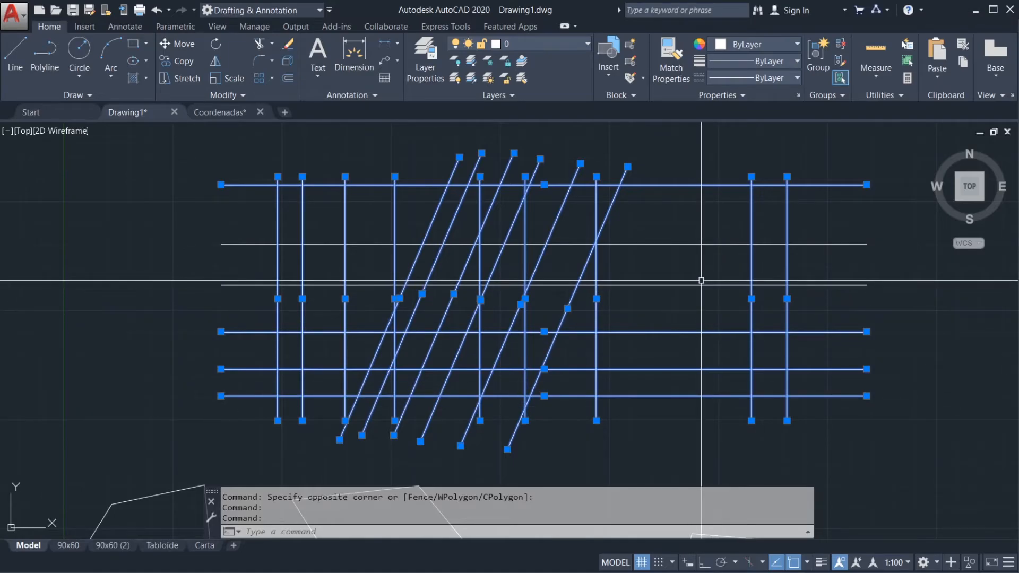
left_click(607, 221, "shift")
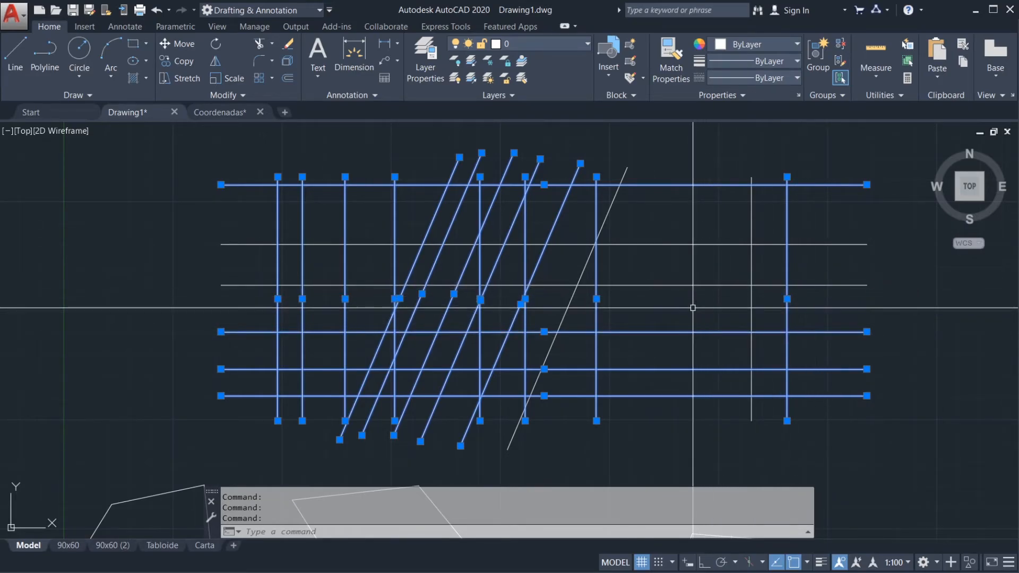
Step: Add the third and second horizontal lines and the eighth vertical line back to the selection
left_click(695, 284)
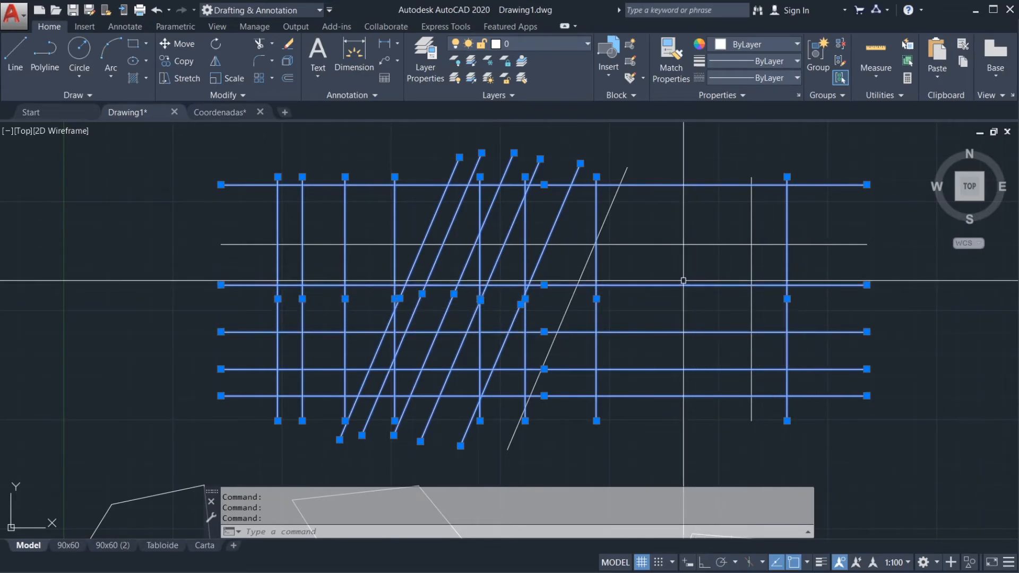
left_click(664, 243)
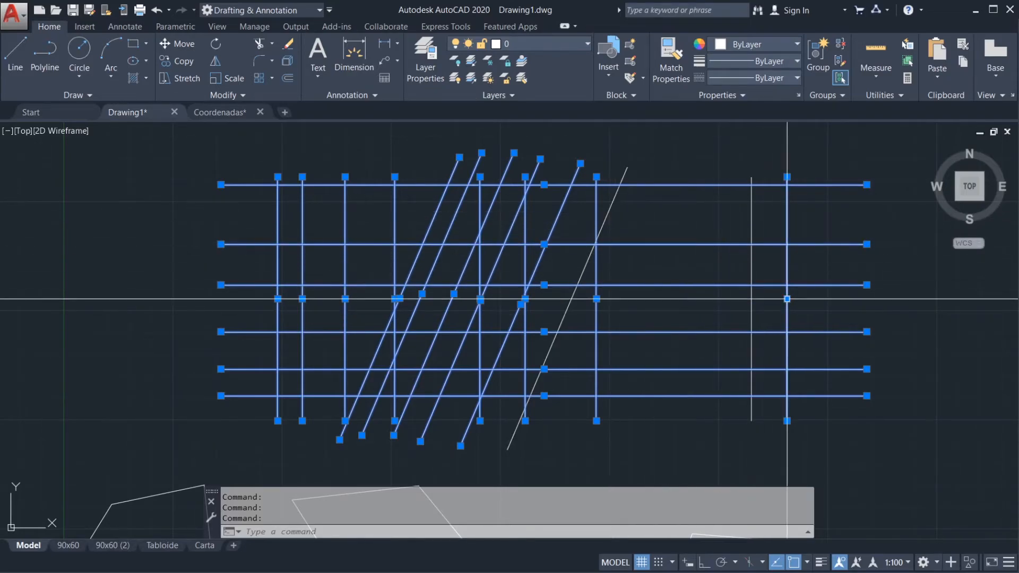
left_click(753, 258)
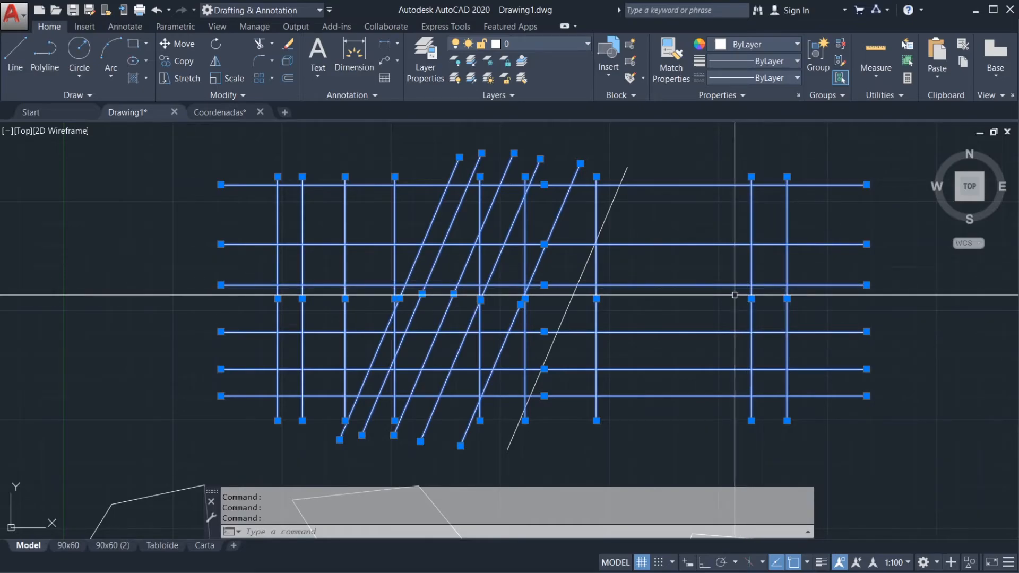
Step: Remove the second horizontal line from the top from the selection, and clear the remaining selection
left_click(699, 243, "shift")
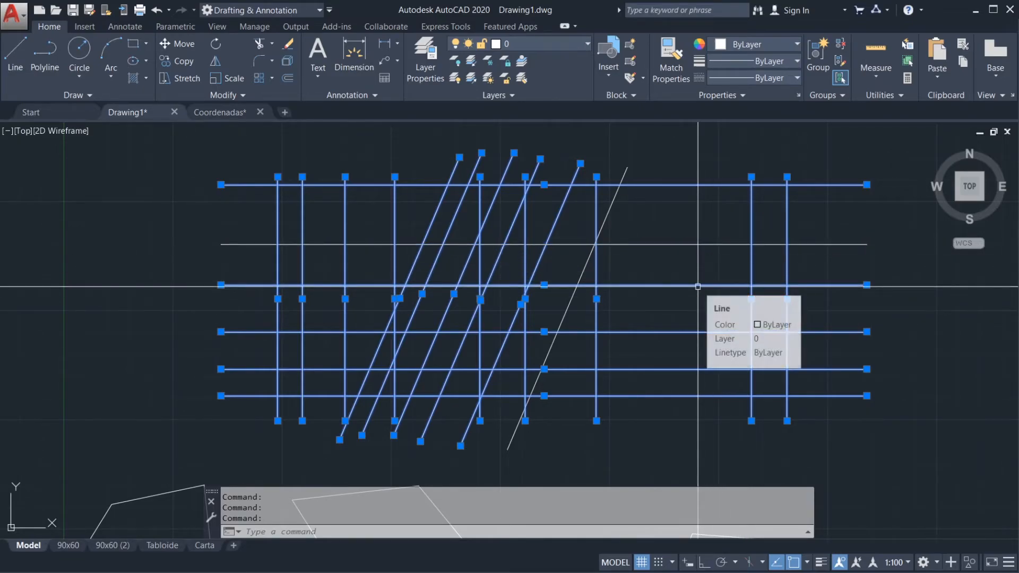
scroll(637, 296, "down", 4)
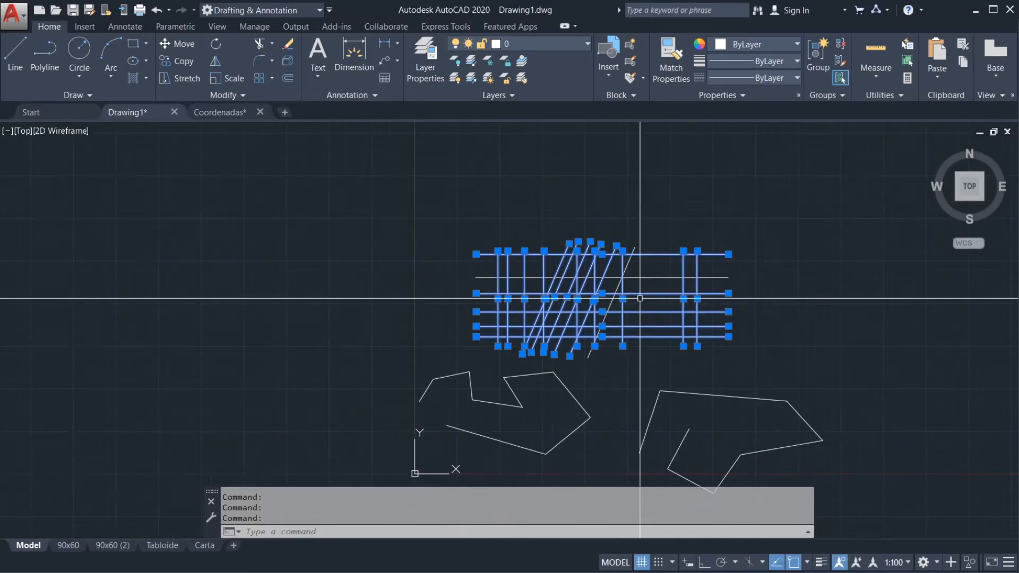
key("Escape")
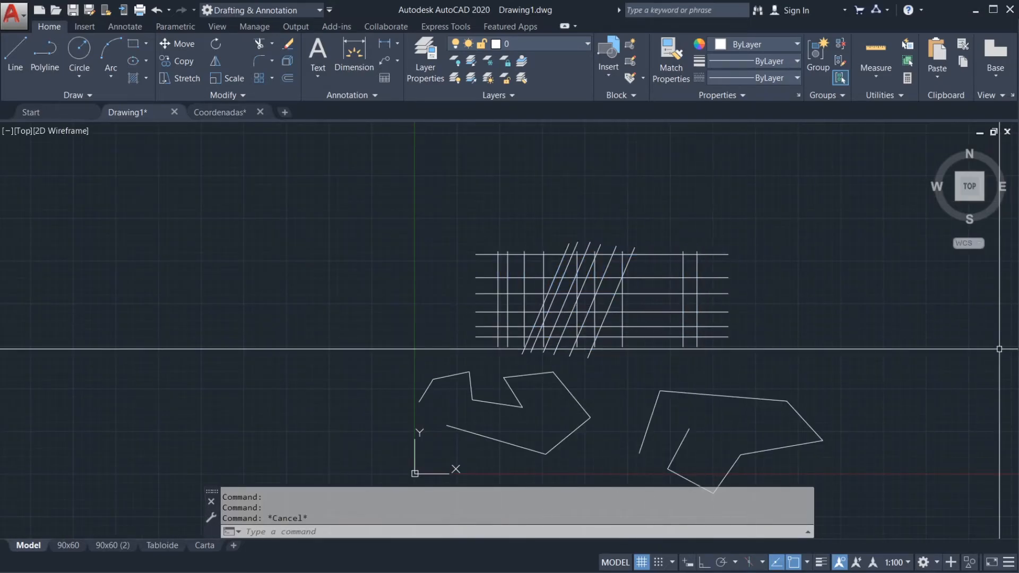
scroll(715, 347, "up", 2)
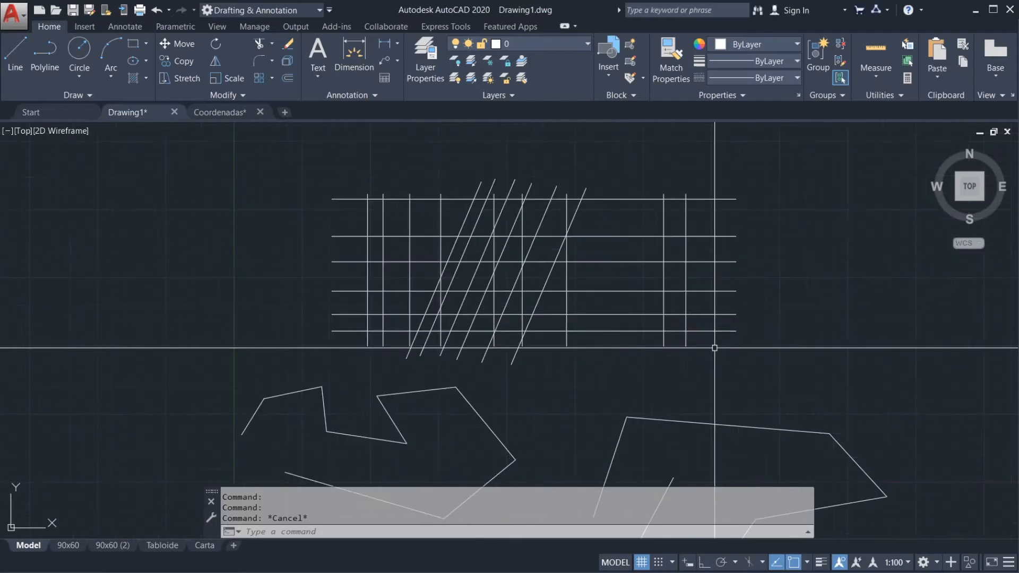
key("Escape")
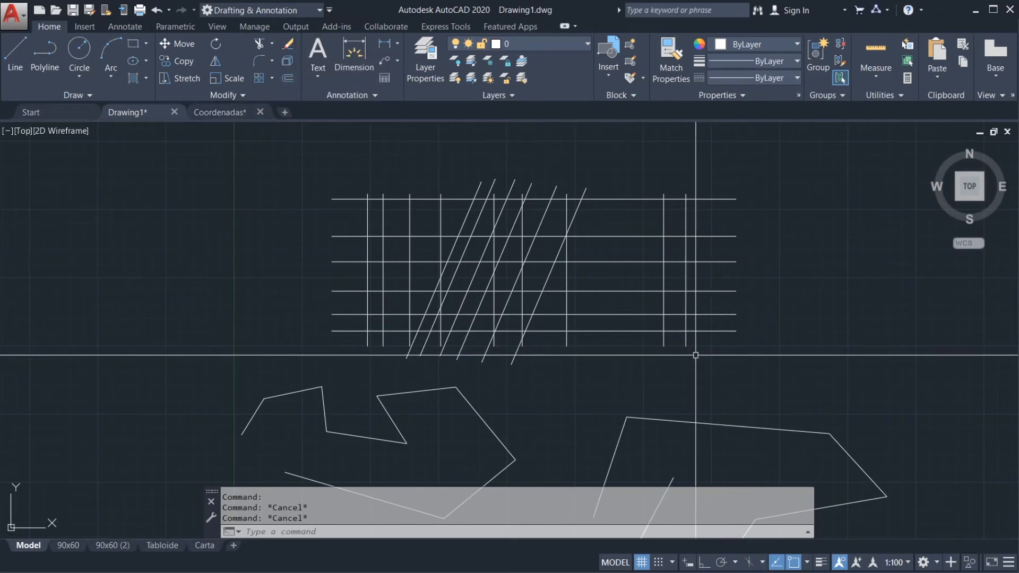
Step: Select all six horizontal lines and the last two verticals using a crossing box, and erase them
left_click(712, 331)
left_click(695, 342)
left_click(652, 181)
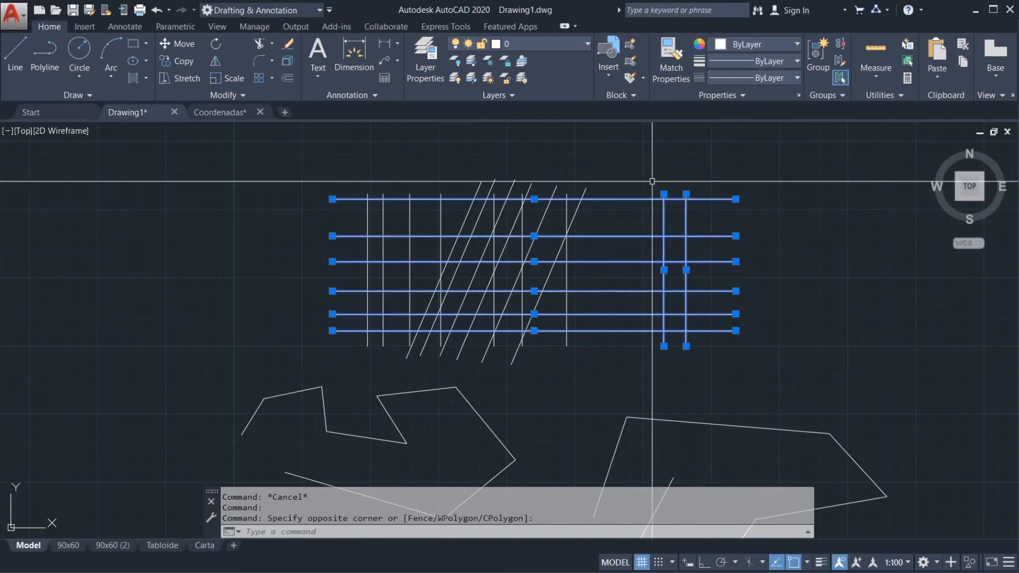
key("Delete")
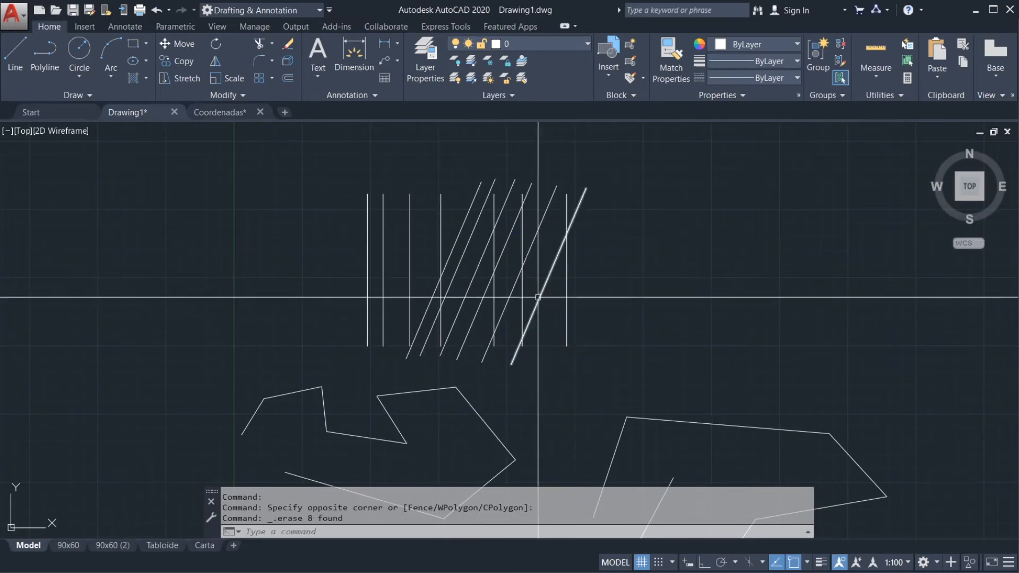
Step: Erase the last diagonal line and the last remaining vertical line with a crossing selection
left_click(586, 319)
left_click(538, 264)
key("Delete")
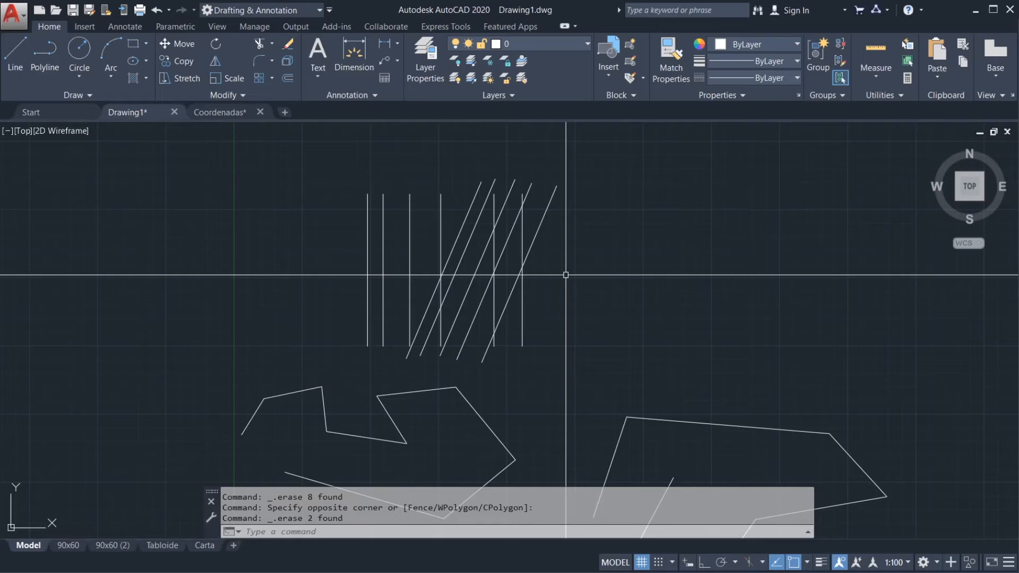
mouse_move(610, 318)
middle_mouse_down()
mouse_move(561, 260)
mouse_move(541, 257)
middle_mouse_up()
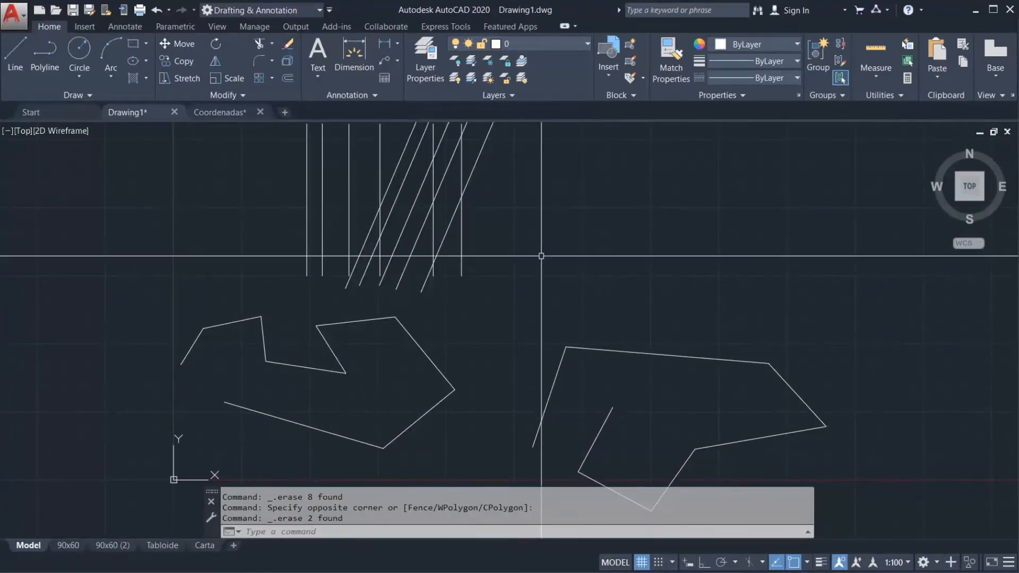
scroll(541, 257, "down", 2)
scroll(535, 267, "down", 3)
scroll(546, 274, "up", 5)
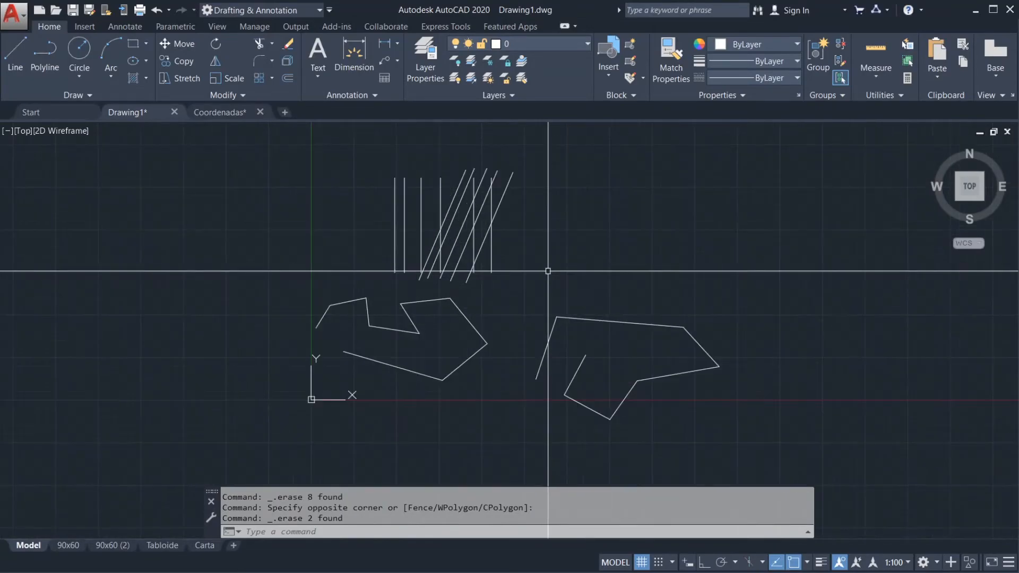
scroll(546, 273, "down", 4)
scroll(527, 269, "down", 3)
scroll(531, 271, "up", 6)
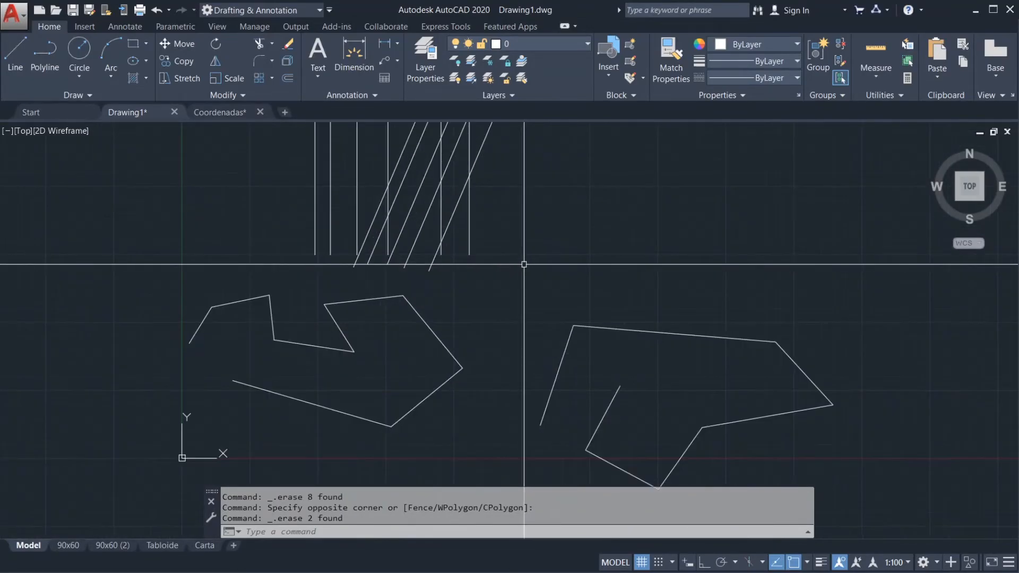
scroll(554, 324, "down", 3)
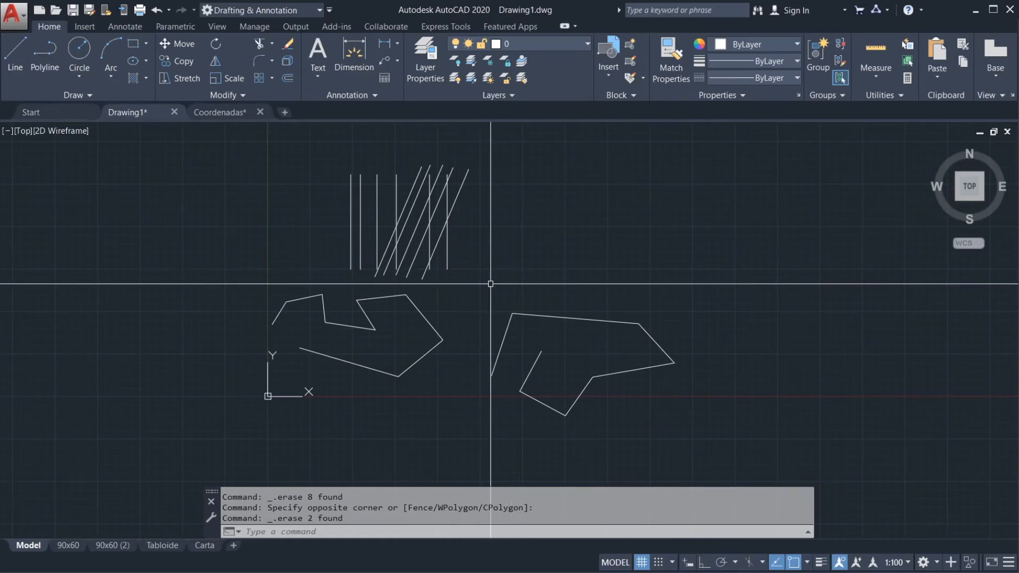
middle_click_drag(490, 286, 492, 312)
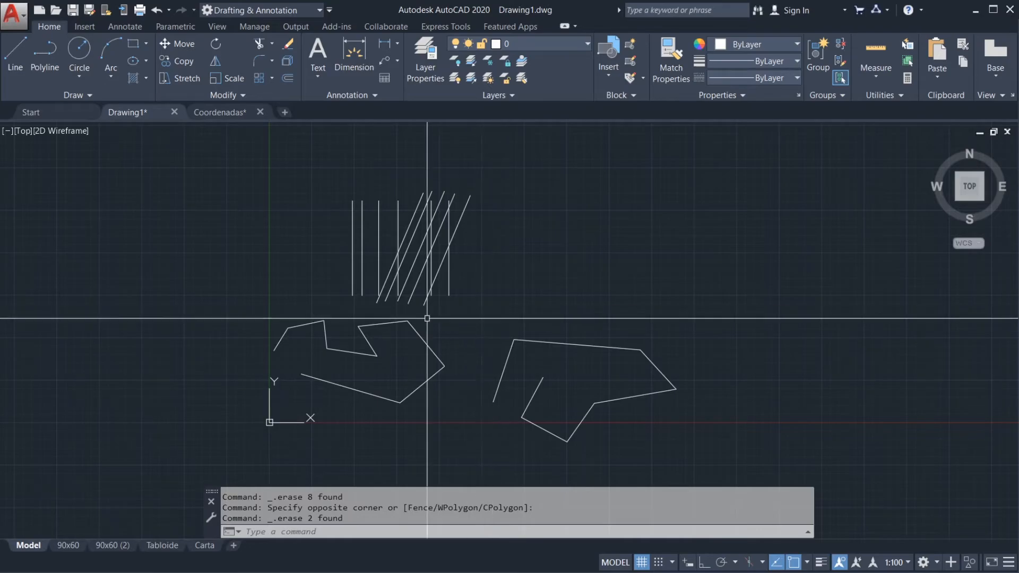
Step: Zoom far out and pan away from the geometry, and bring the whole drawing back with Zoom Extents
scroll(492, 310, "down", 10)
scroll(365, 233, "down", 10)
scroll(534, 350, "down", 10)
middle_click_drag(645, 364, 350, 288)
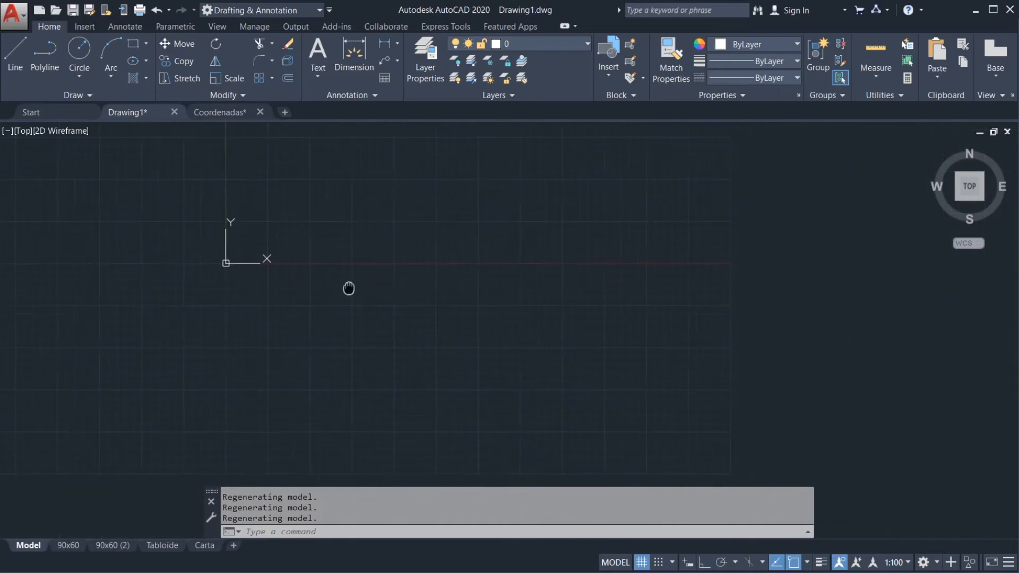
scroll(540, 328, "down", 7)
middle_click_drag(658, 337, 514, 300)
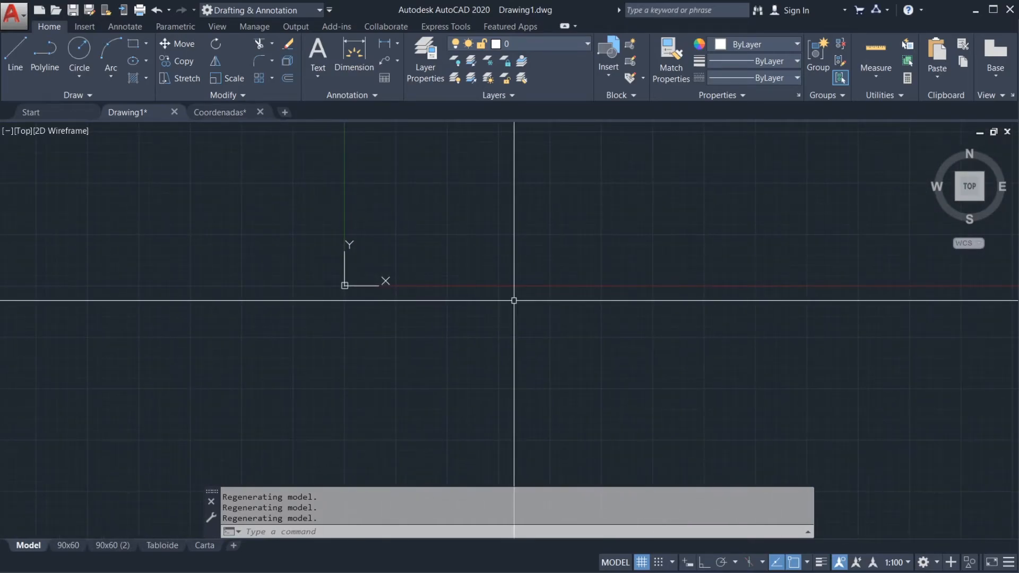
mouse_move(430, 280)
middle_mouse_down()
mouse_move(480, 284)
mouse_move(471, 292)
middle_mouse_up()
scroll(531, 295, "down", 1)
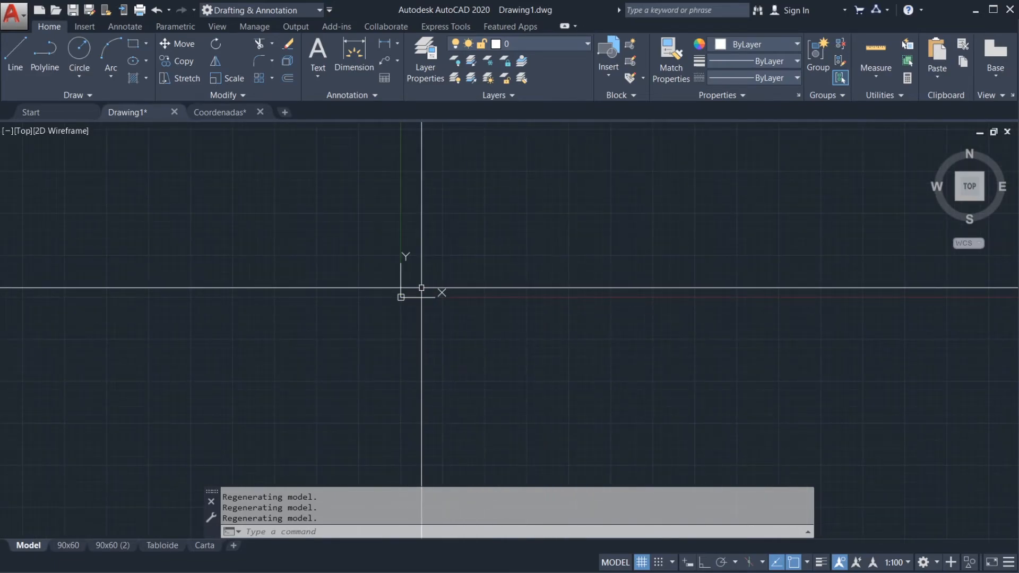
type("z")
key("Return")
type("e")
key("Return")
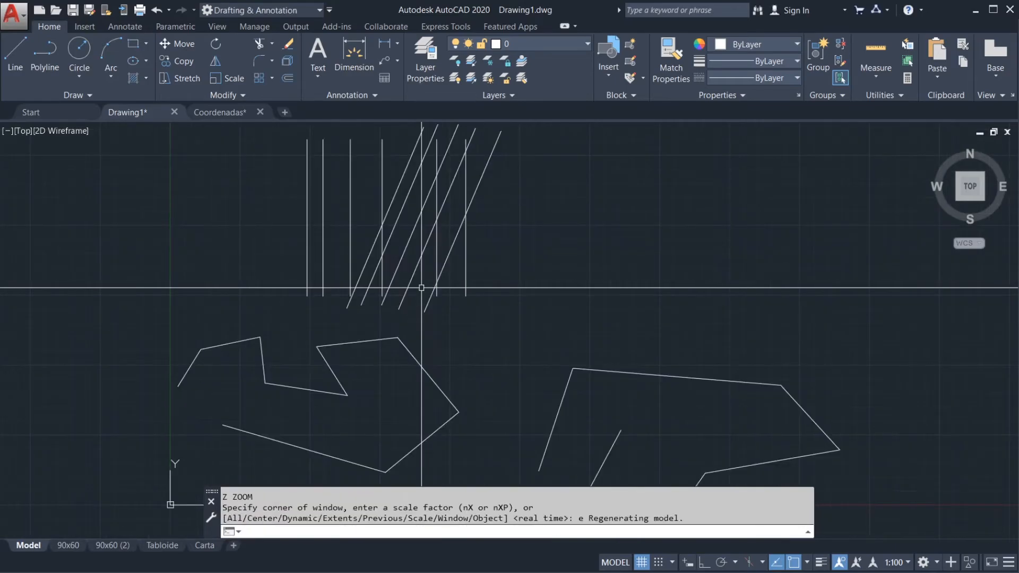
middle_click_drag(568, 291, 553, 286)
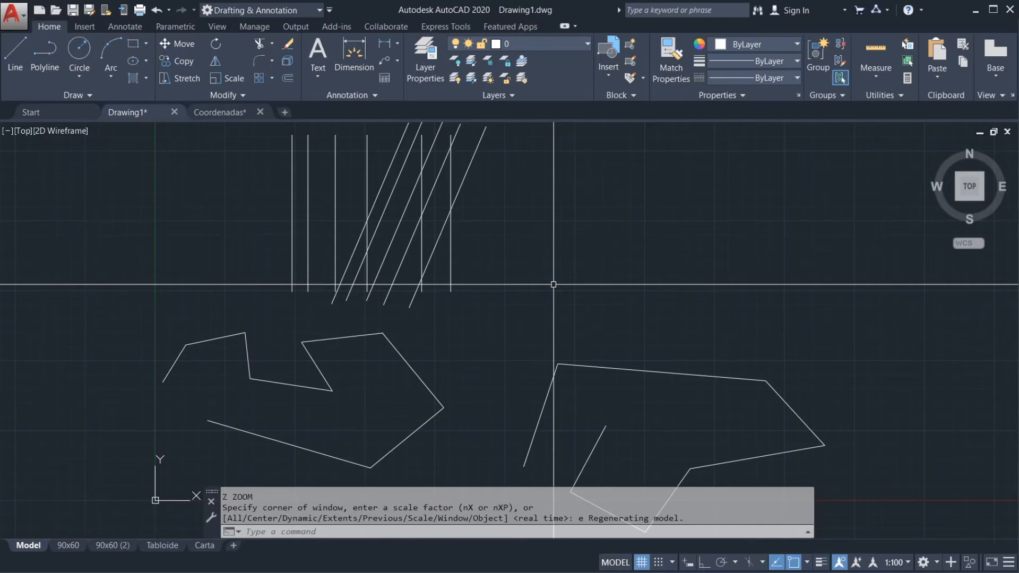
type("z")
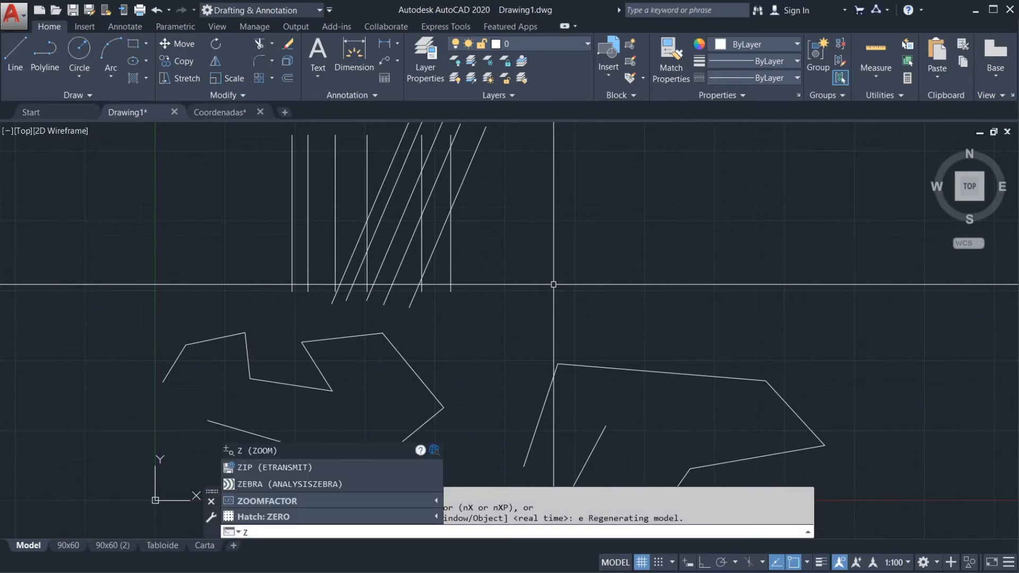
key("Escape")
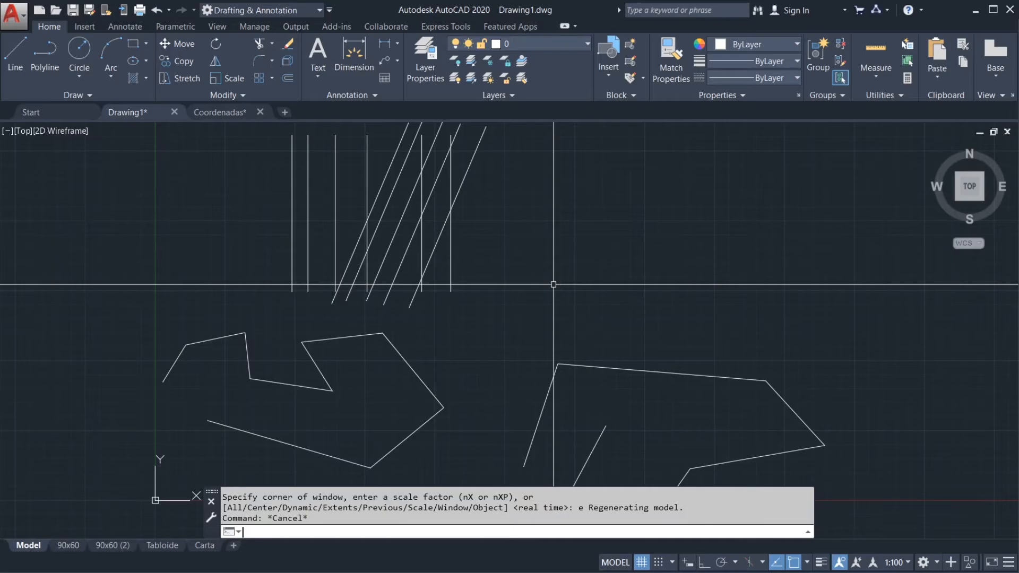
key("Escape")
key("Escape")
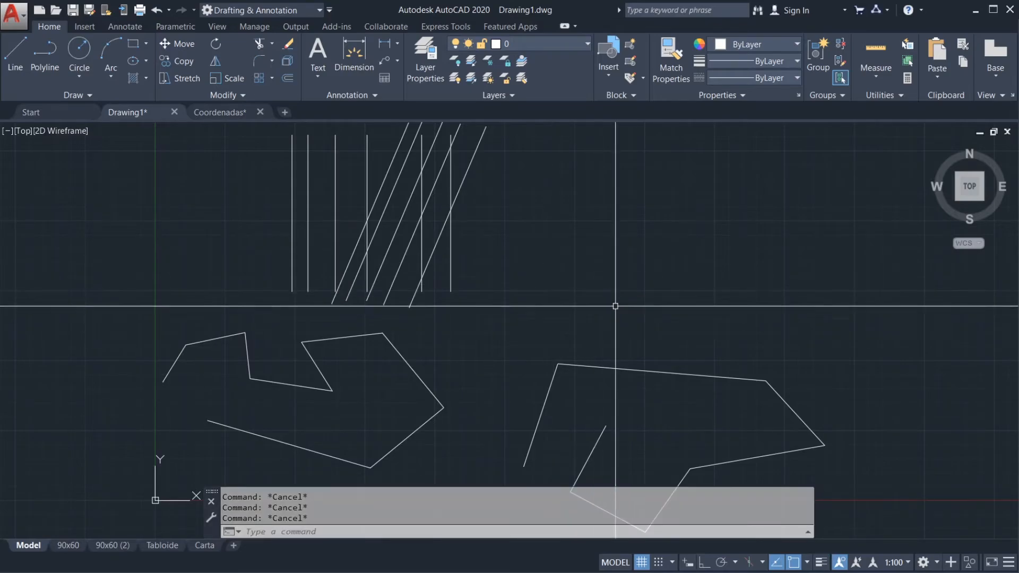
Step: Start a line and a polyline in the empty area above the right-hand shape, cancelling each after its first point
middle_click_drag(615, 308, 569, 294)
scroll(470, 293, "down", 2)
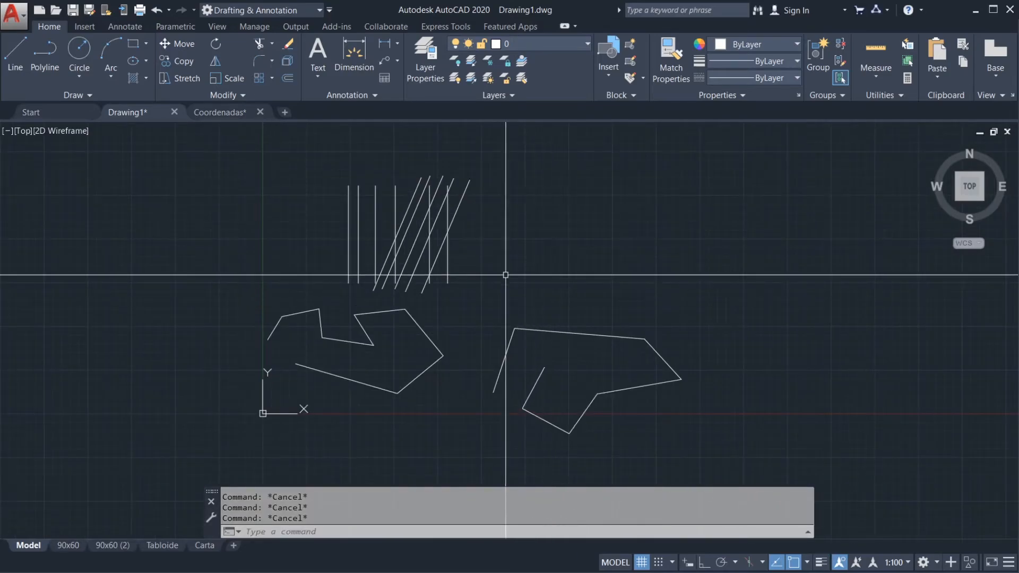
type("l")
key("Return")
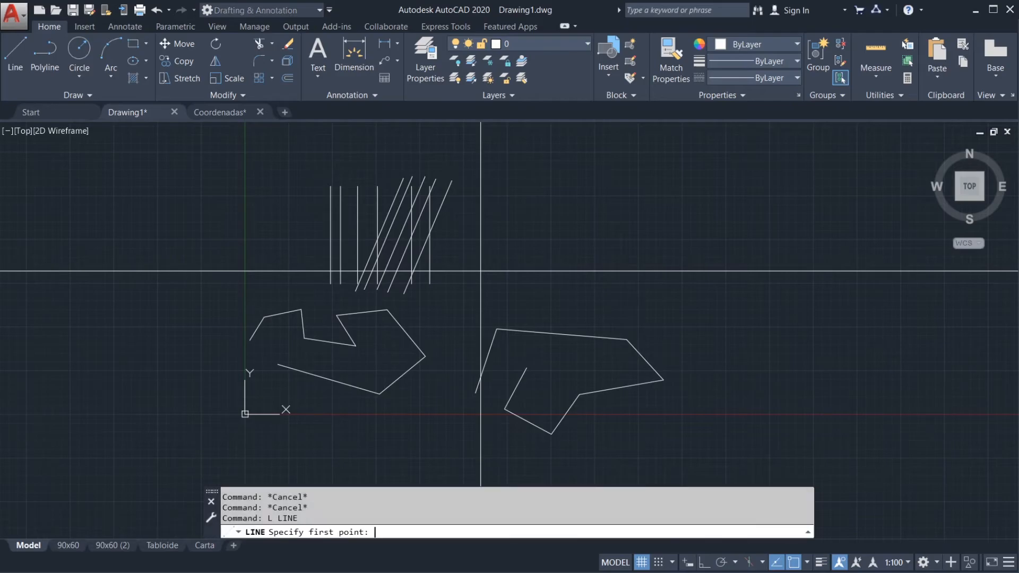
left_click(481, 272)
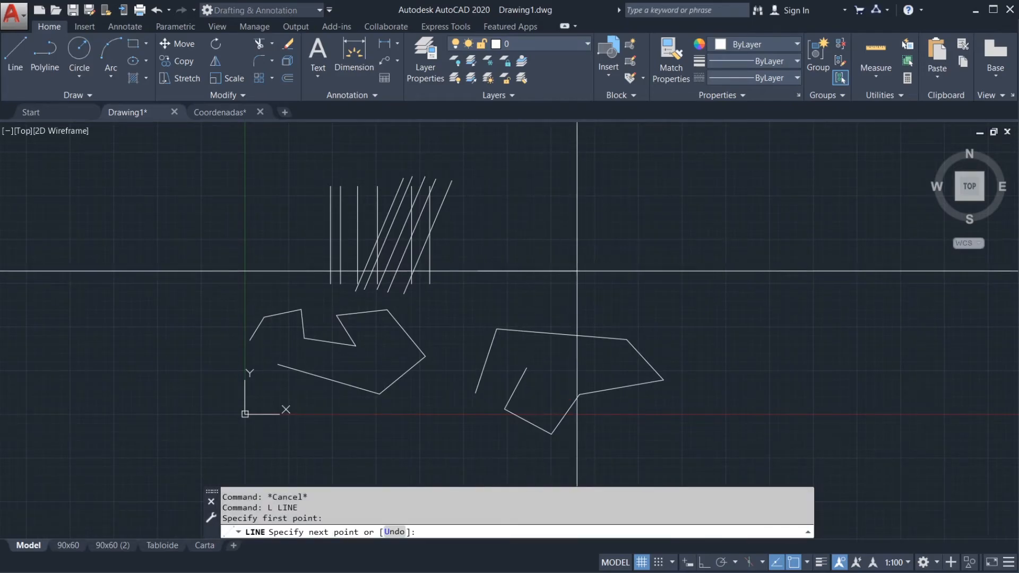
key("Escape")
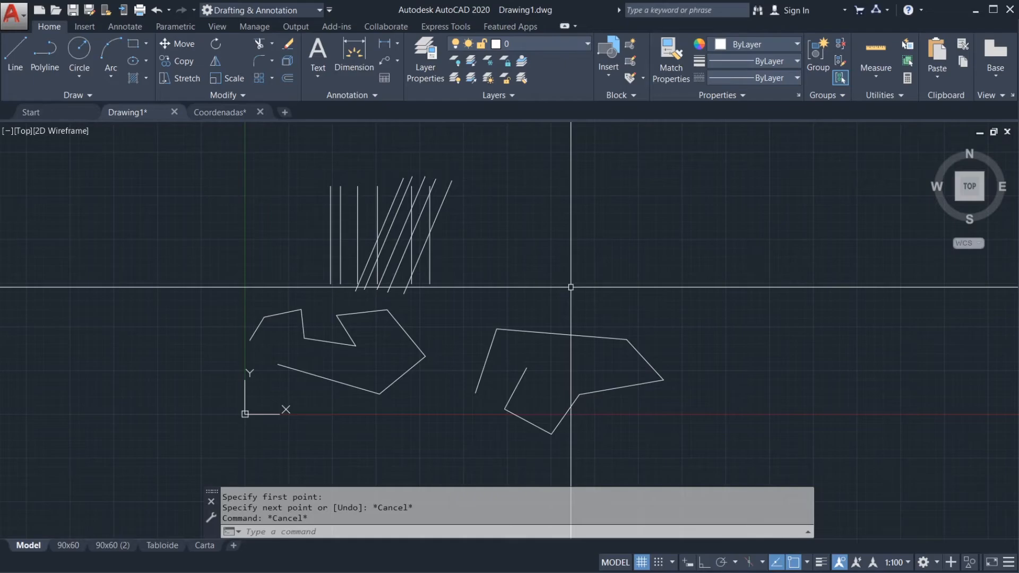
type("p")
left_click(521, 270)
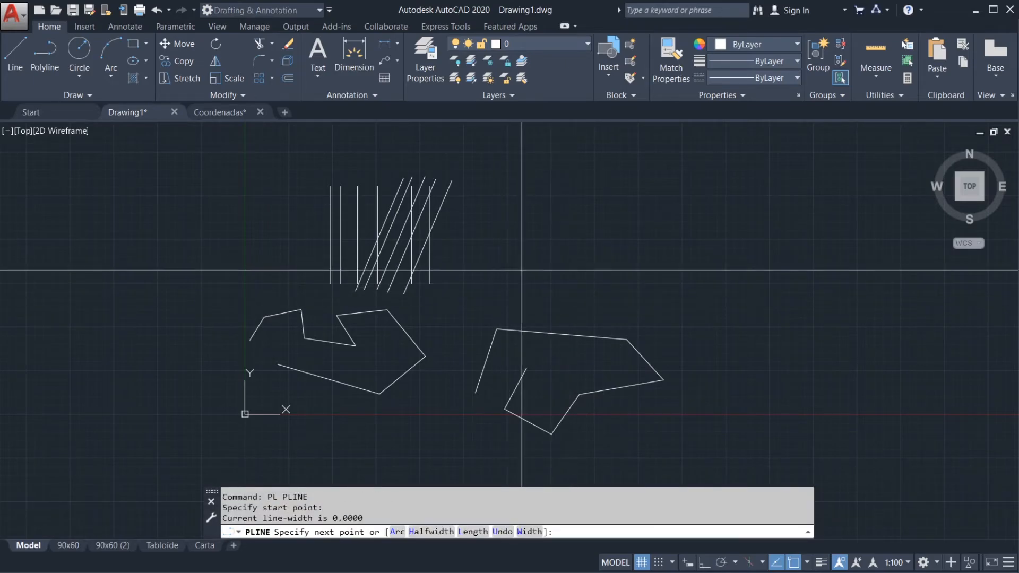
key("Escape")
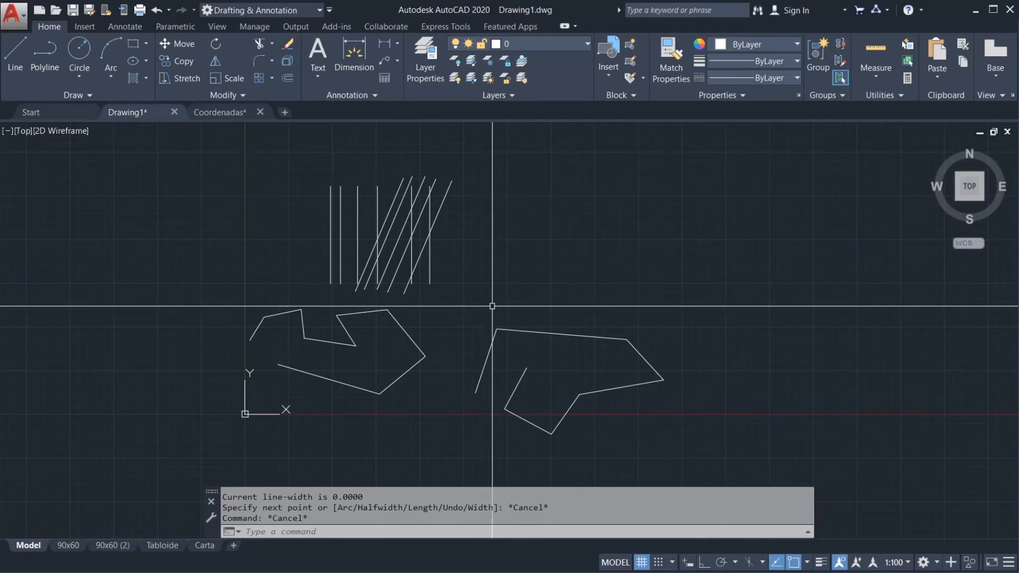
Step: Begin a polyline above the right-hand shape with a horizontal and a vertical segment, and remove the vertical one with the command's Undo option
type("pl")
key("Return")
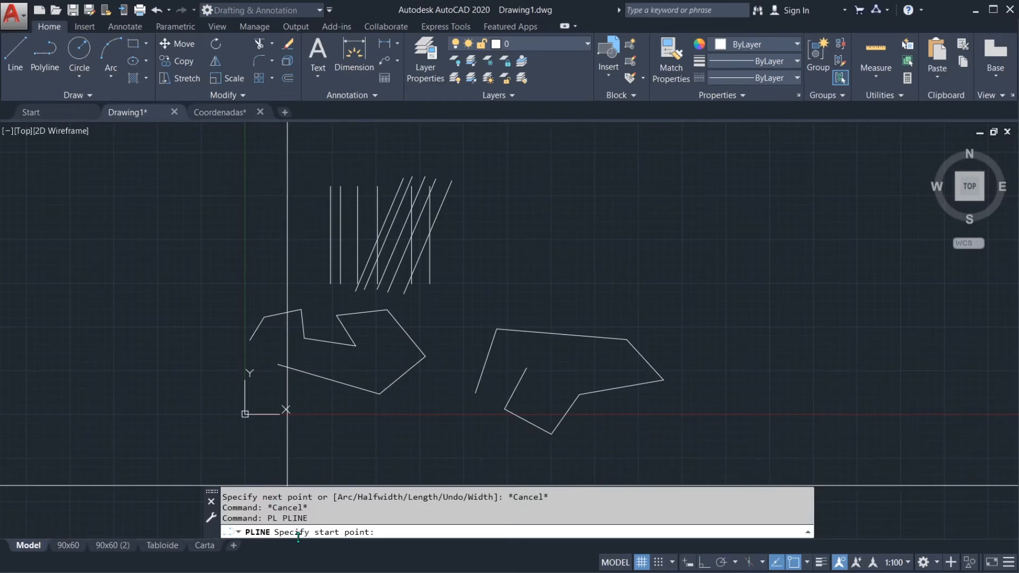
left_click(494, 277)
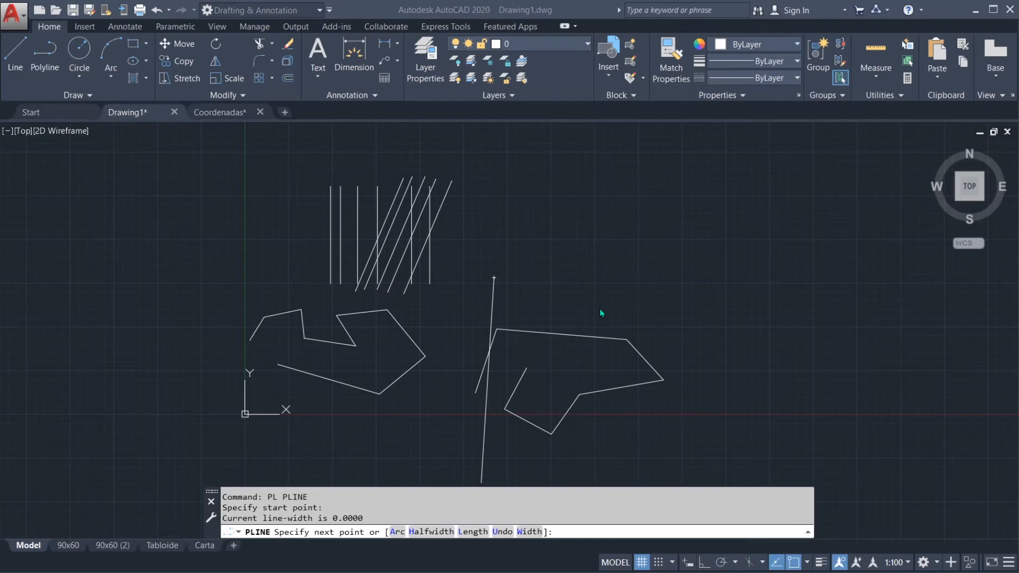
left_click(519, 314)
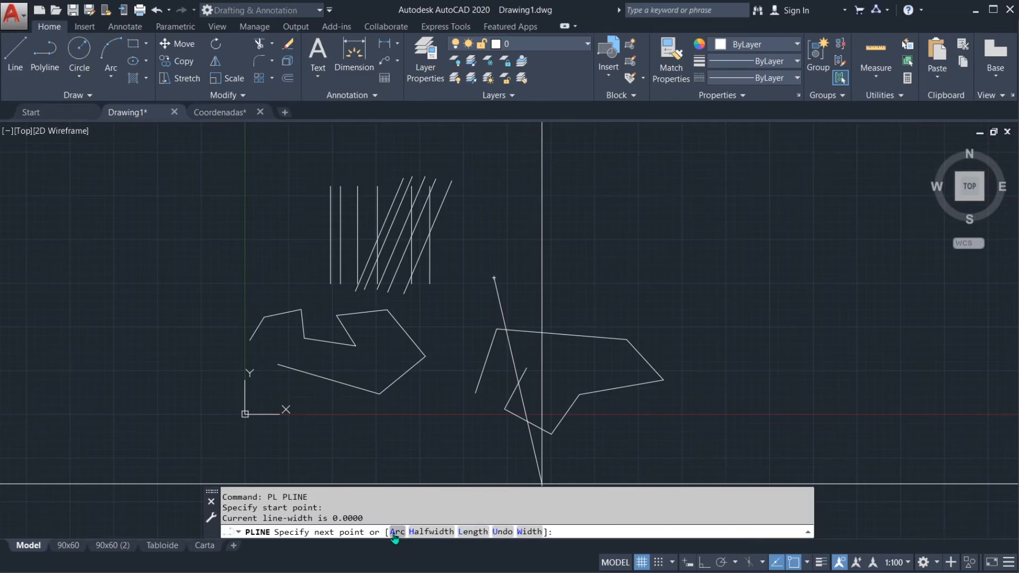
left_click(594, 280)
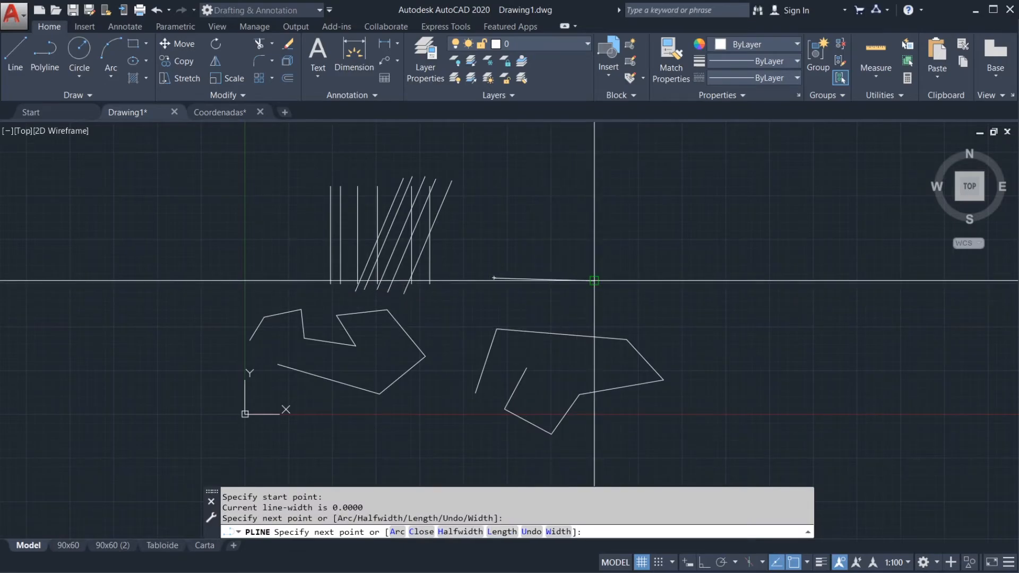
left_click(597, 198)
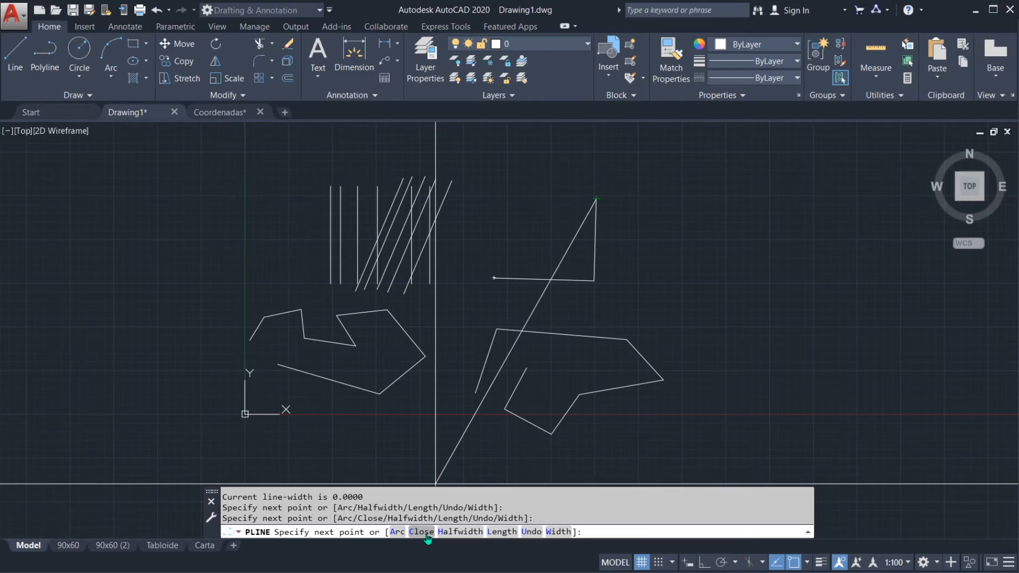
left_click(532, 532)
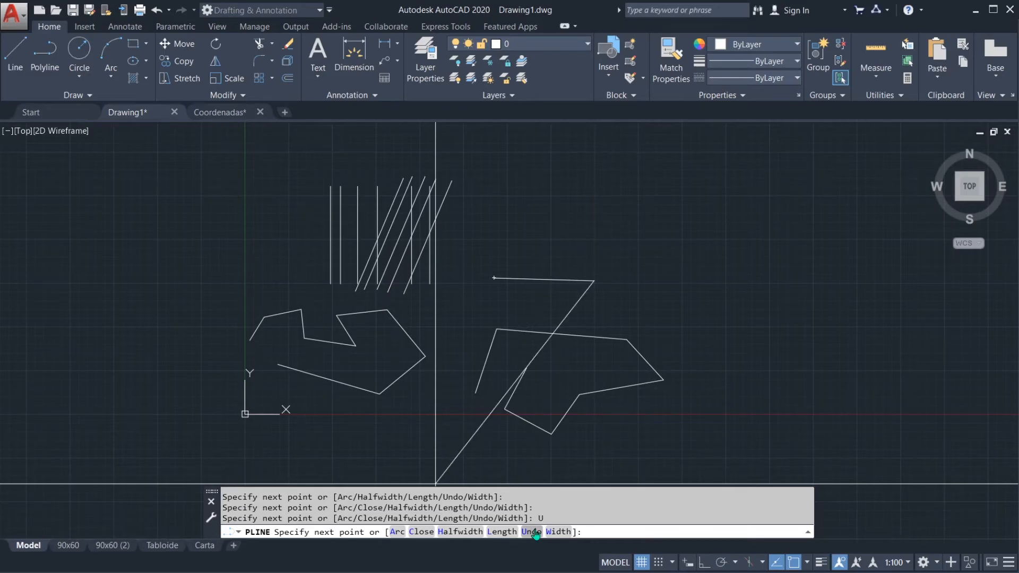
Step: Continue the polyline with two slanted segments, first up to the right and then back left, and undo the last segment within the command
left_click(673, 209)
left_click(592, 183)
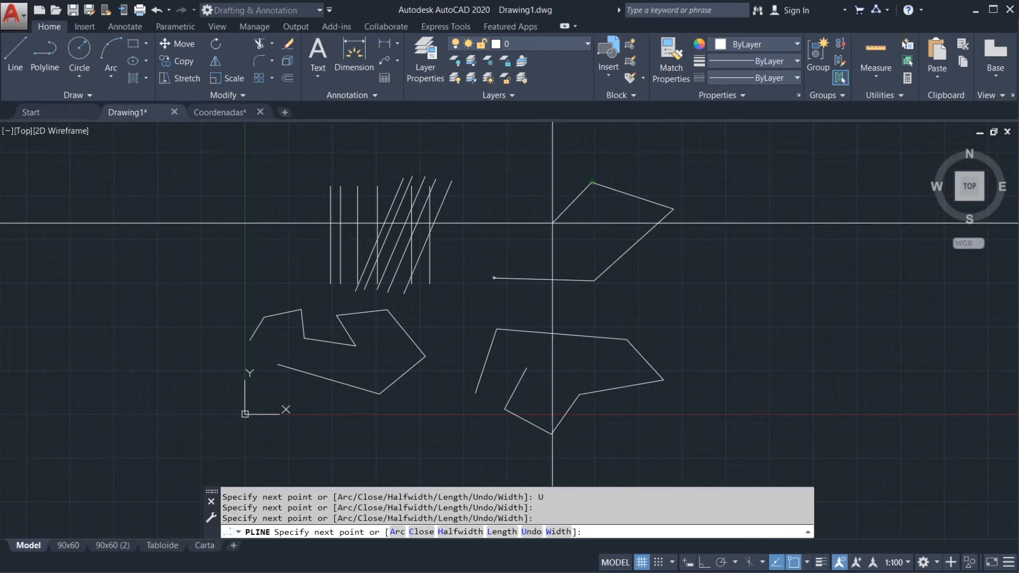
type("u")
key("Return")
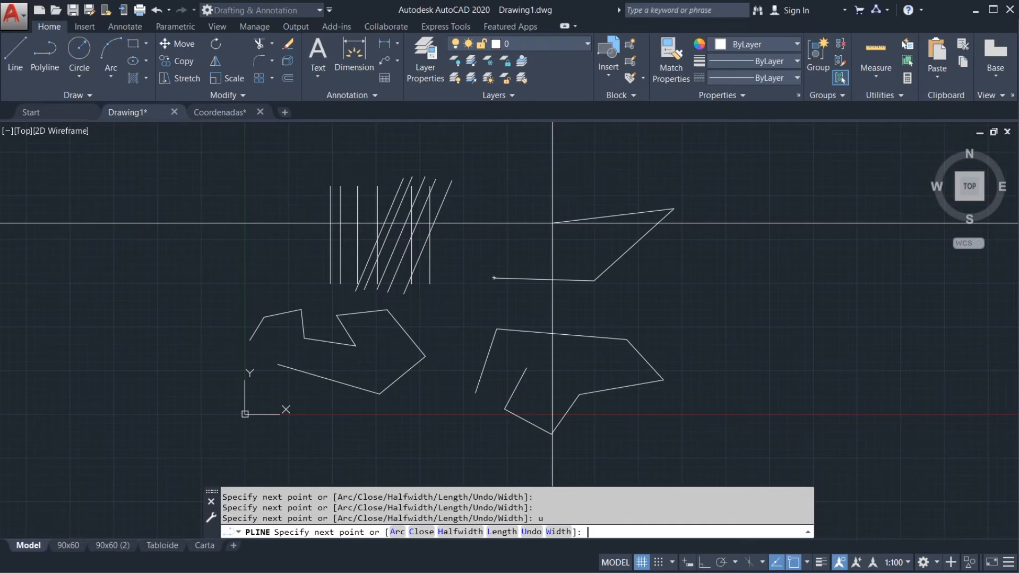
Step: Switch the polyline in progress to its Arc option, and cancel the command before placing the arc
type("a")
key("Return")
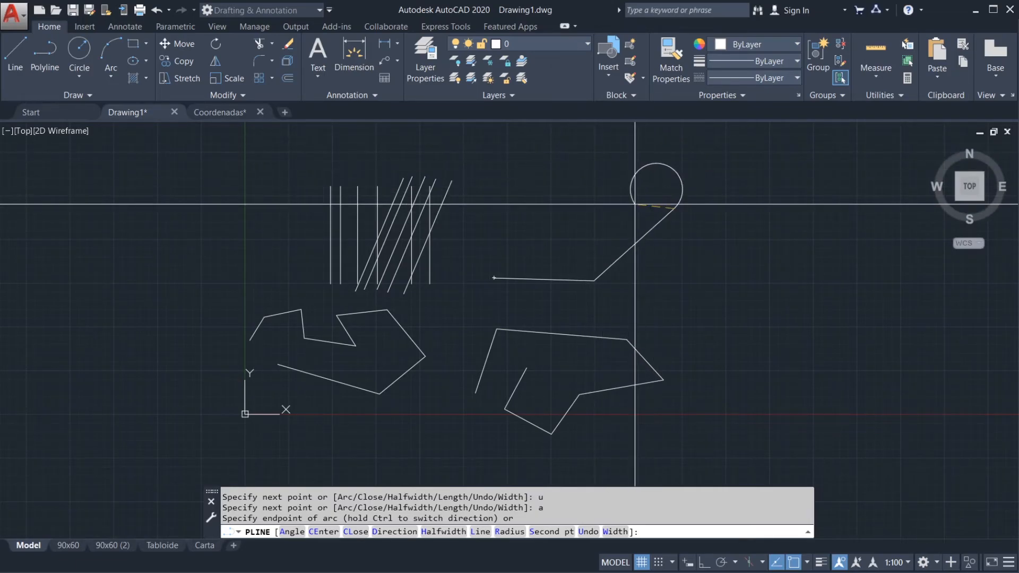
key("Escape")
middle_click_drag(634, 274, 619, 302)
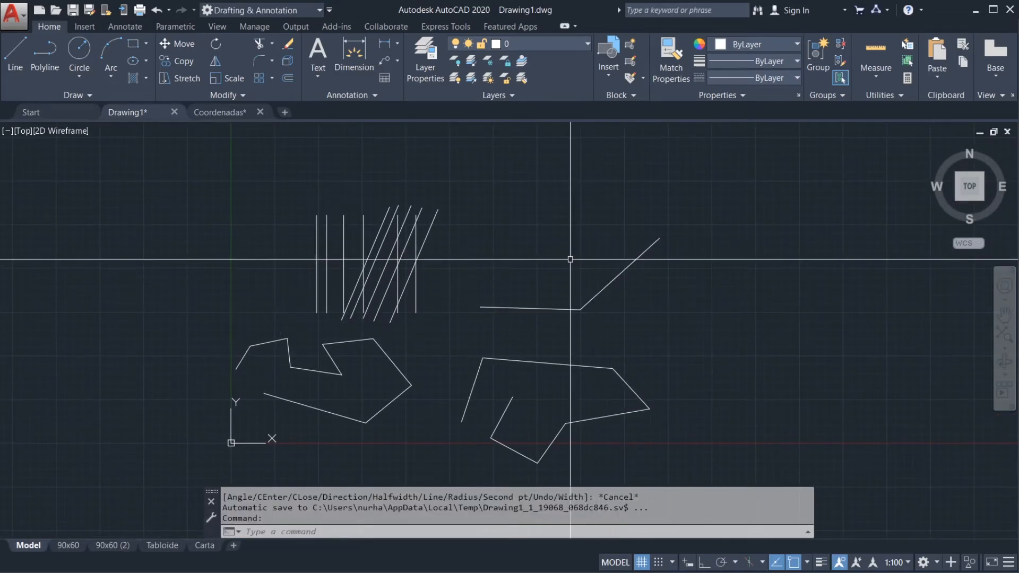
middle_click_drag(546, 255, 556, 284)
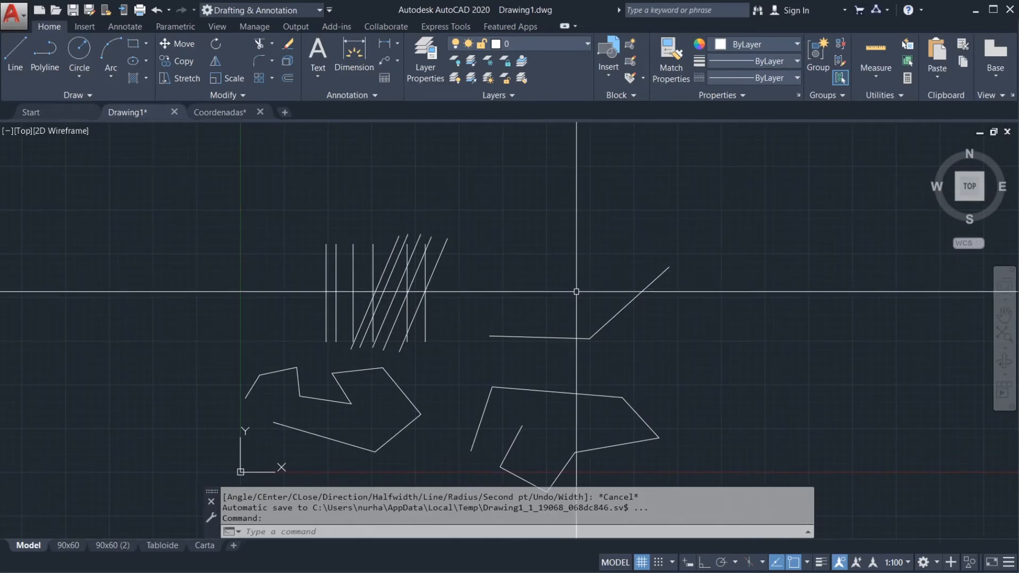
Step: Start a line in the empty area above the open polyline and cancel it after its first point
type("l")
key("Return")
left_click(510, 285)
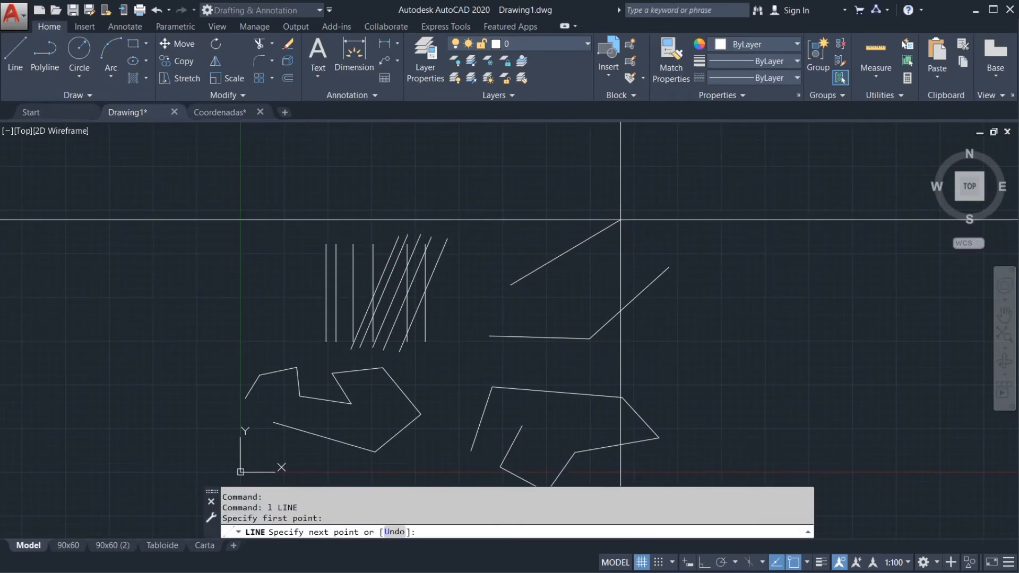
key("Escape")
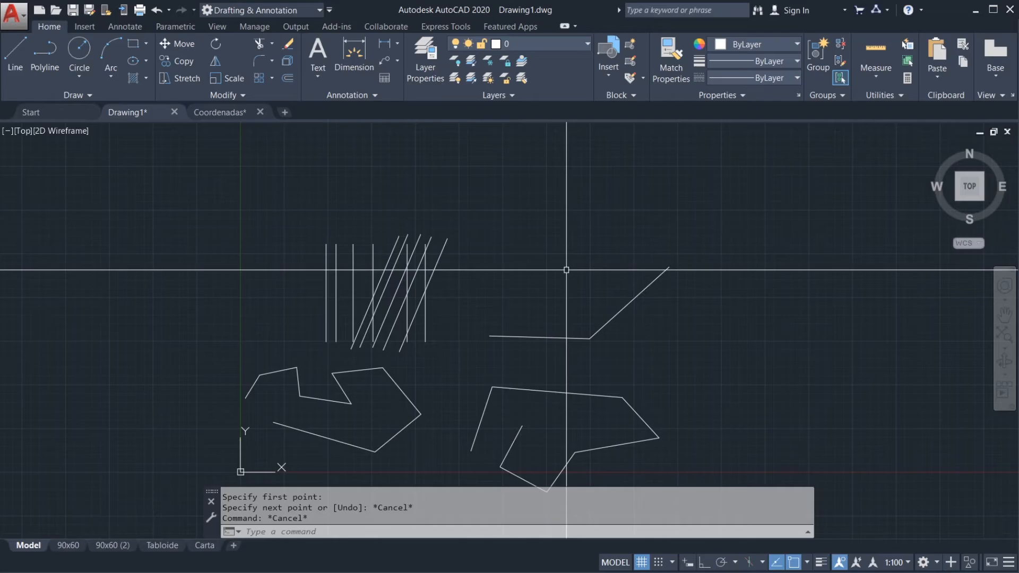
key("Escape")
key("Escape")
Step: Start the Line command twice, cancelling it each time before picking a first point
type("l")
key("Return")
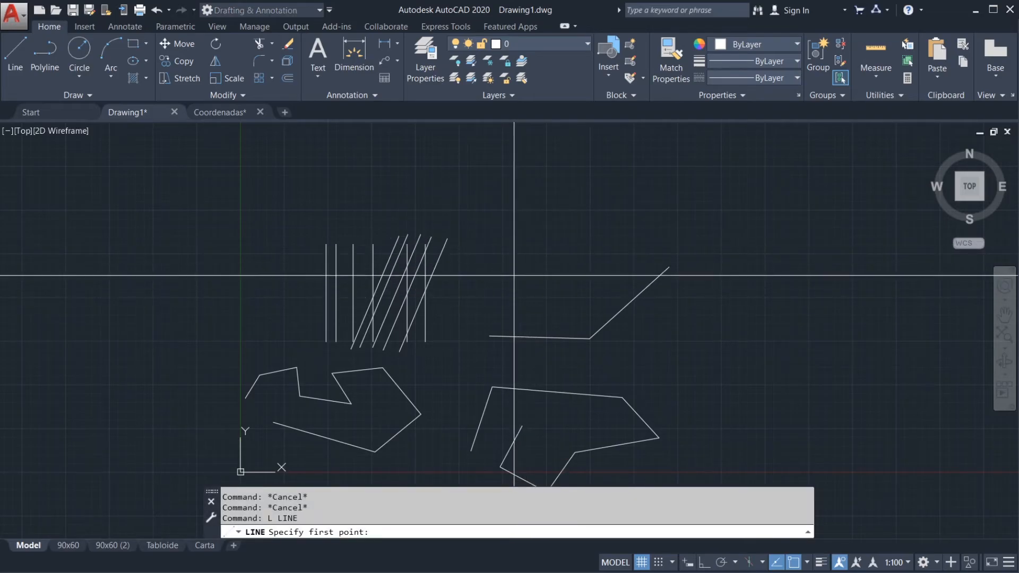
key("Escape")
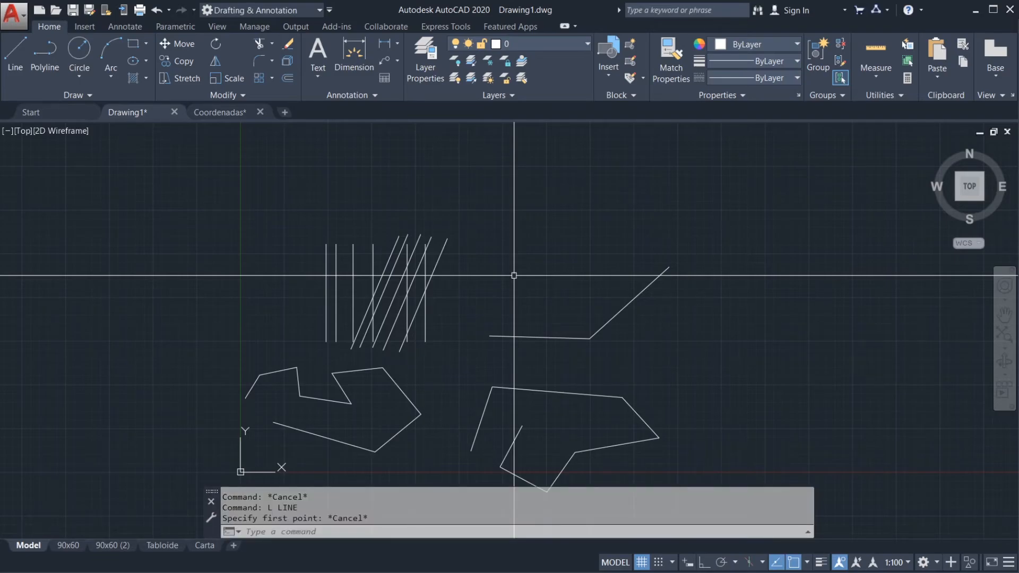
key("Escape")
key("Escape")
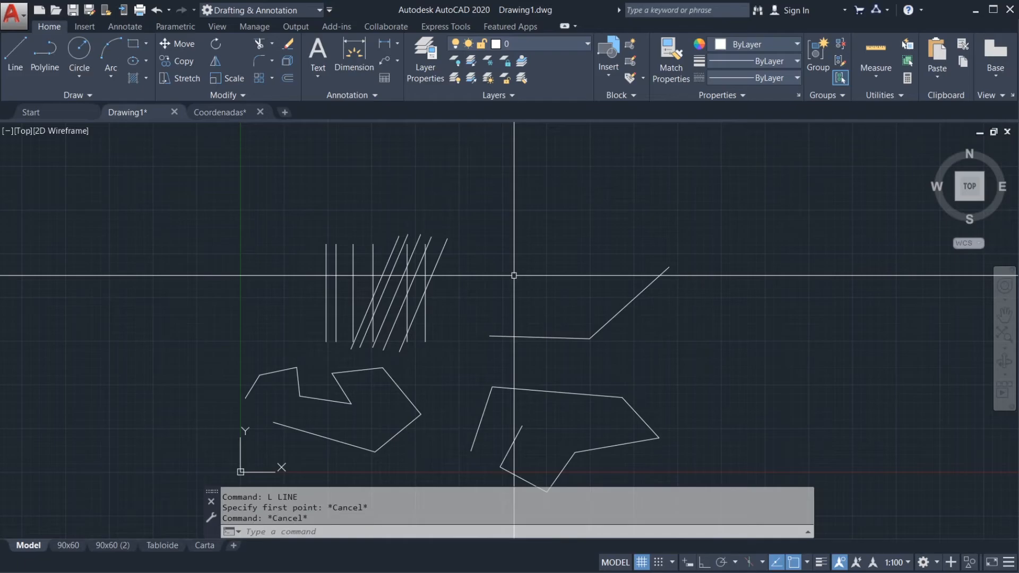
key("Escape")
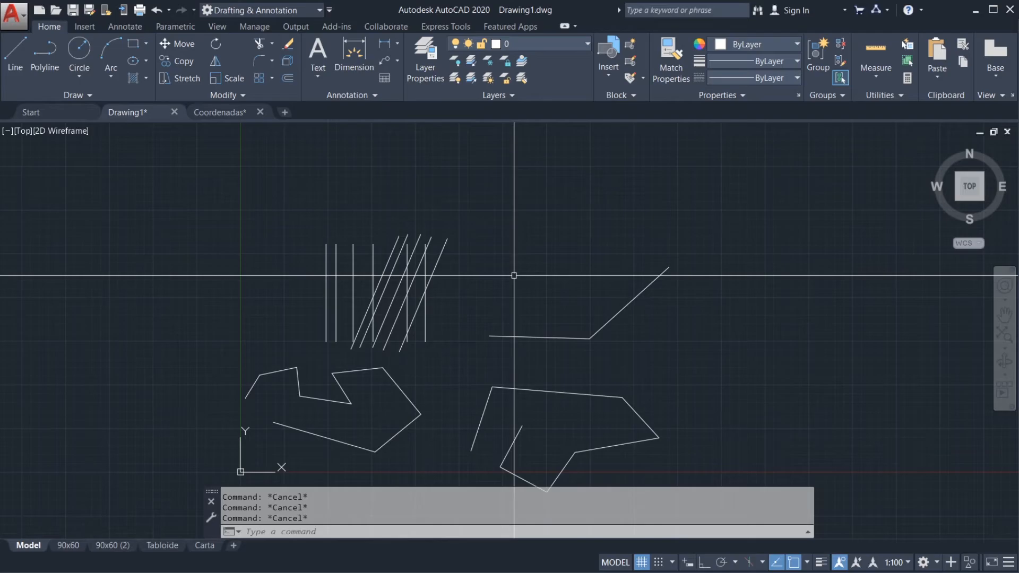
type("L")
key("Return")
key("Escape")
key("Escape")
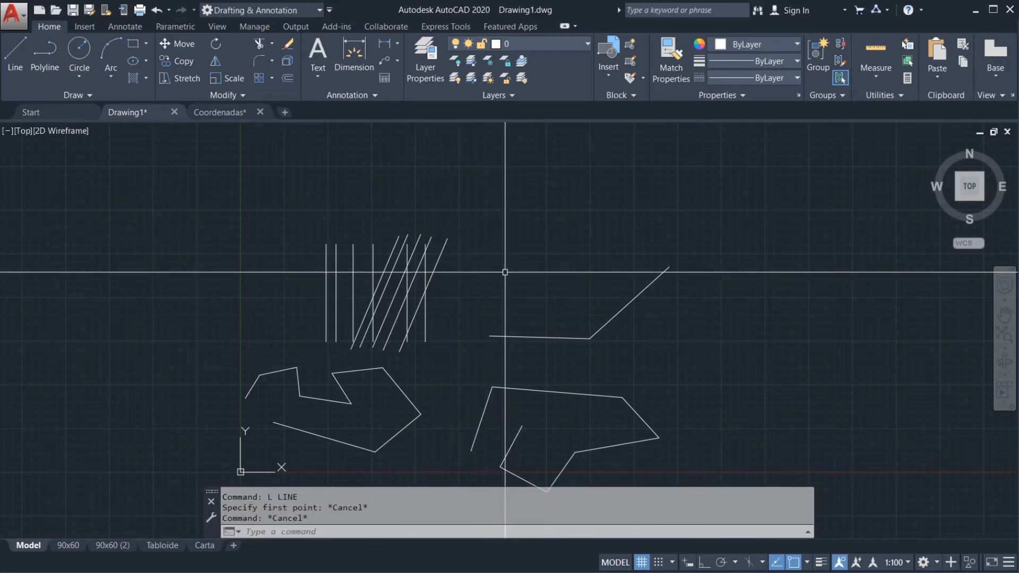
Step: Draw two connected line segments above the open polyline, the first rising to the right and the second descending
type("l")
key("Return")
left_click(487, 299)
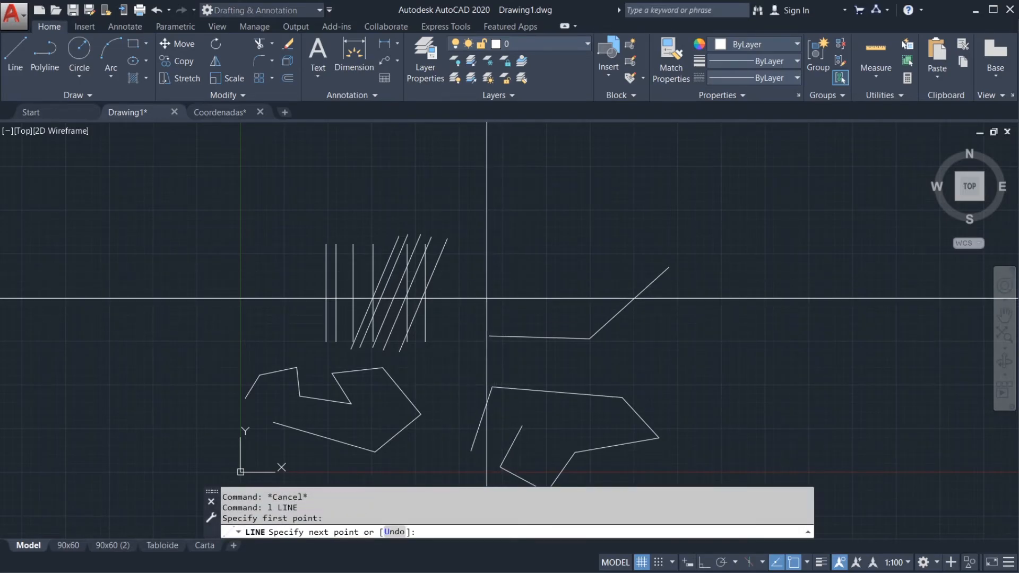
left_click(577, 229)
left_click(608, 268)
key("Return")
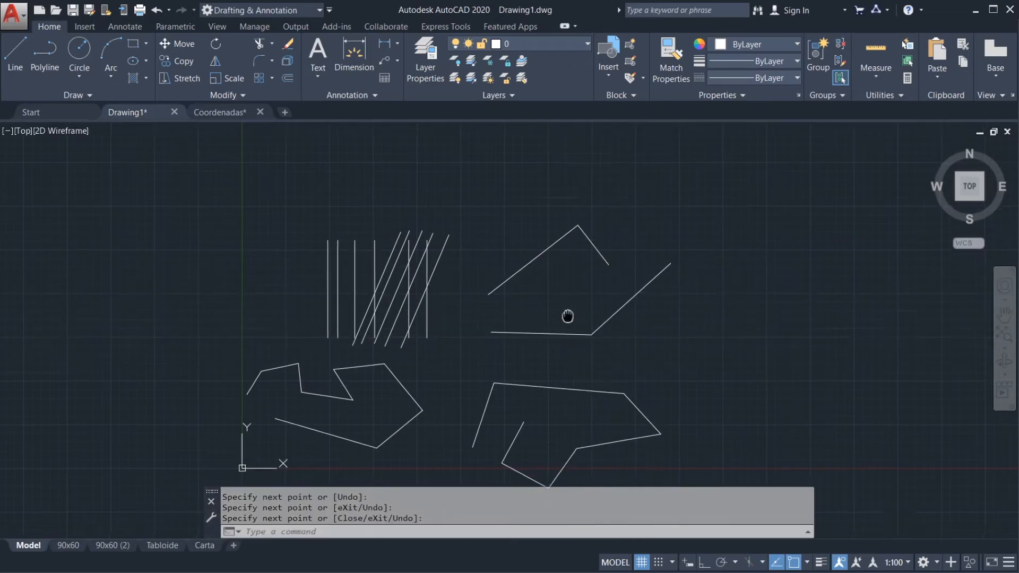
Step: Erase the two connected line segments together with the open polyline below them, using a crossing selection
middle_click_drag(568, 317, 573, 284)
left_click(609, 304)
left_click(539, 193)
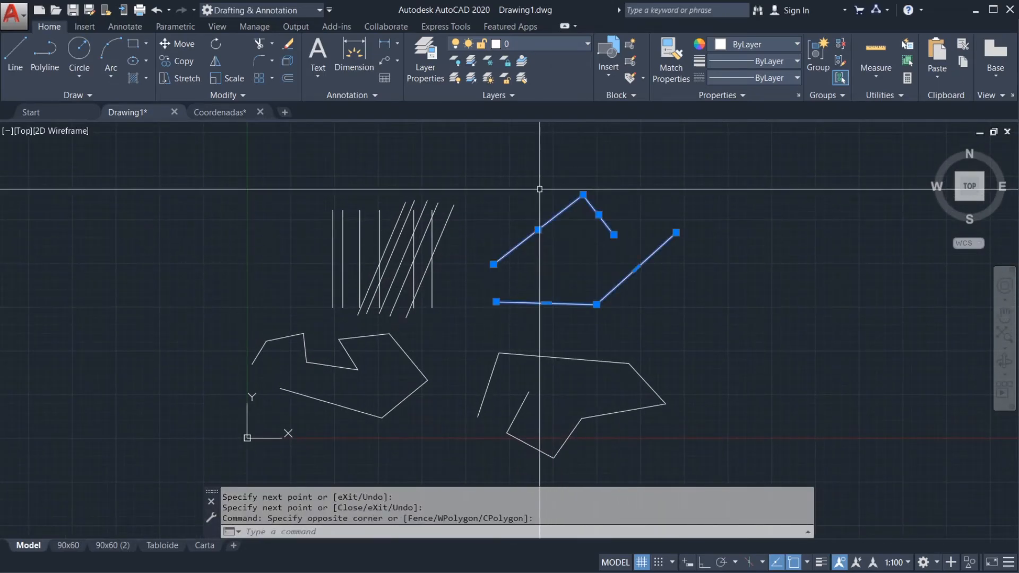
key("Delete")
Step: Magnify the lower part of the crossing vertical and slanted lines with a Zoom window, and zoom back out to the whole drawing
middle_click_drag(481, 263, 527, 263)
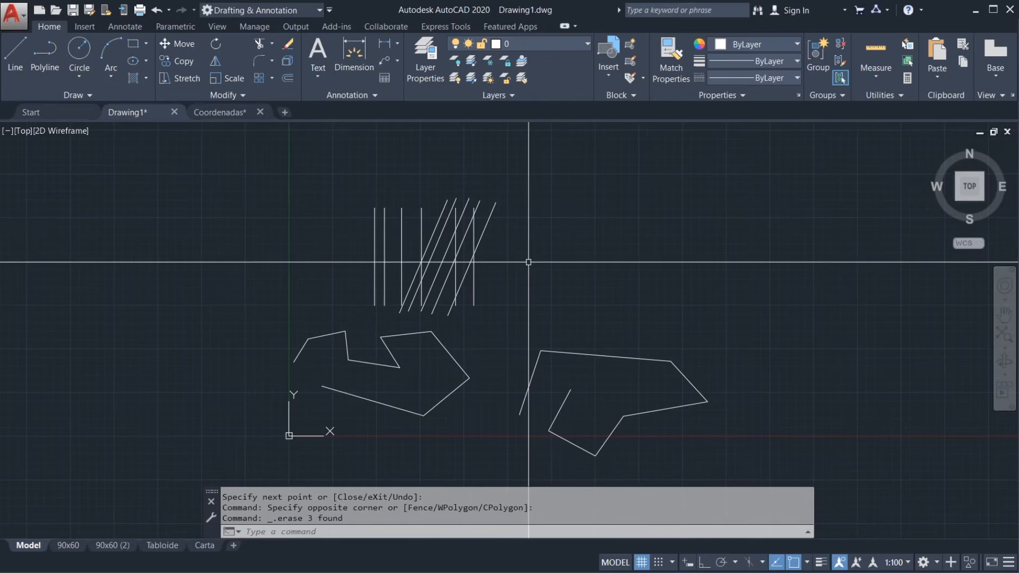
type("z")
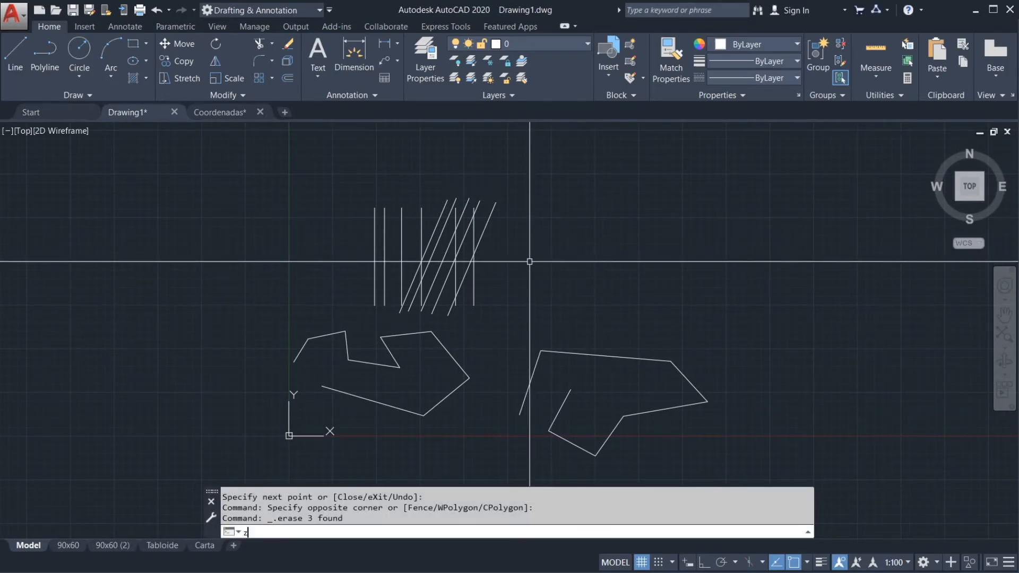
key("Return")
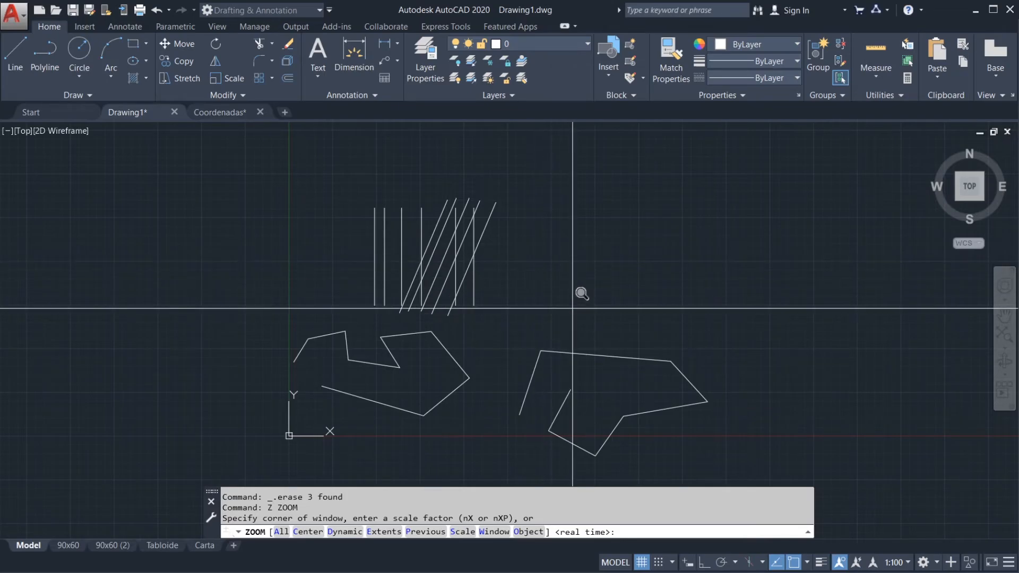
left_click(588, 219)
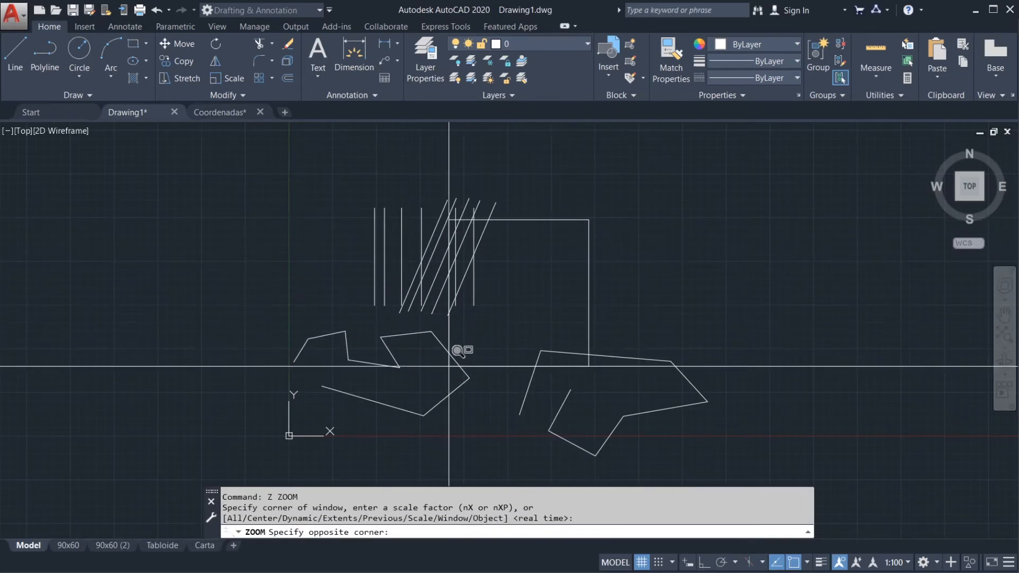
left_click(352, 318)
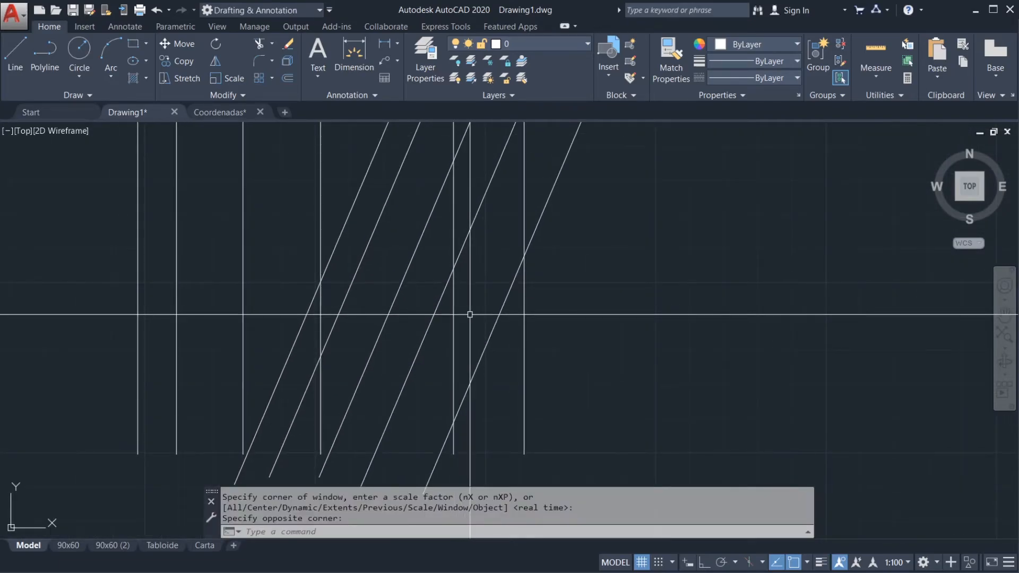
scroll(470, 314, "up", 3)
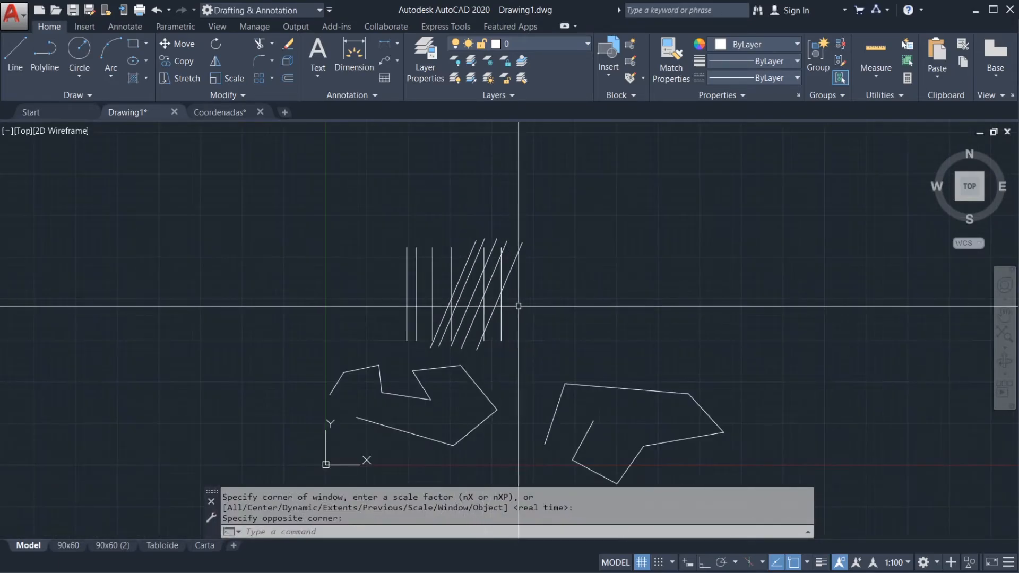
Step: Start the Zoom command and cancel it, and run it again with the All option
type("z")
key("Return")
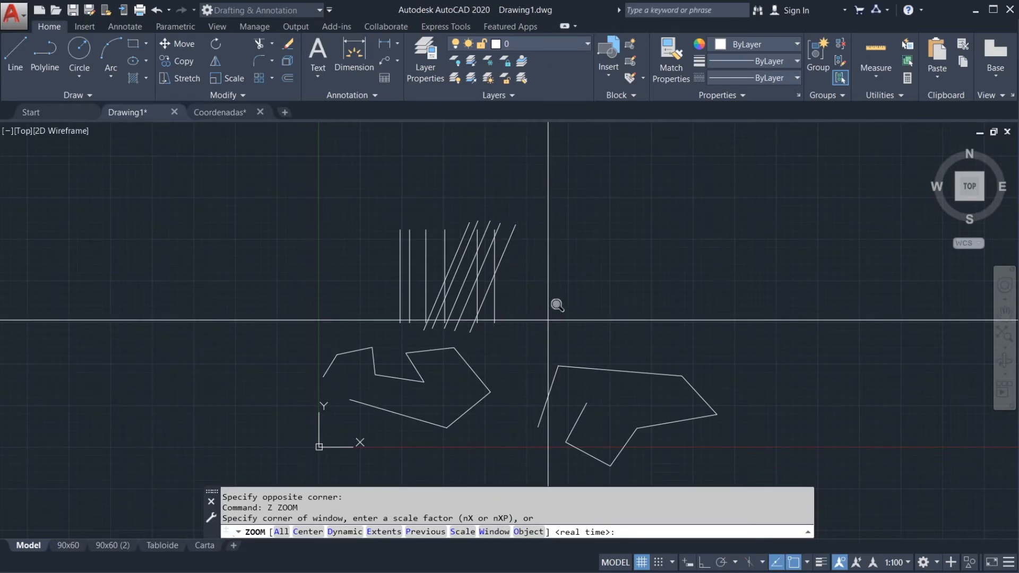
key("Escape")
middle_click_drag(557, 313, 552, 296)
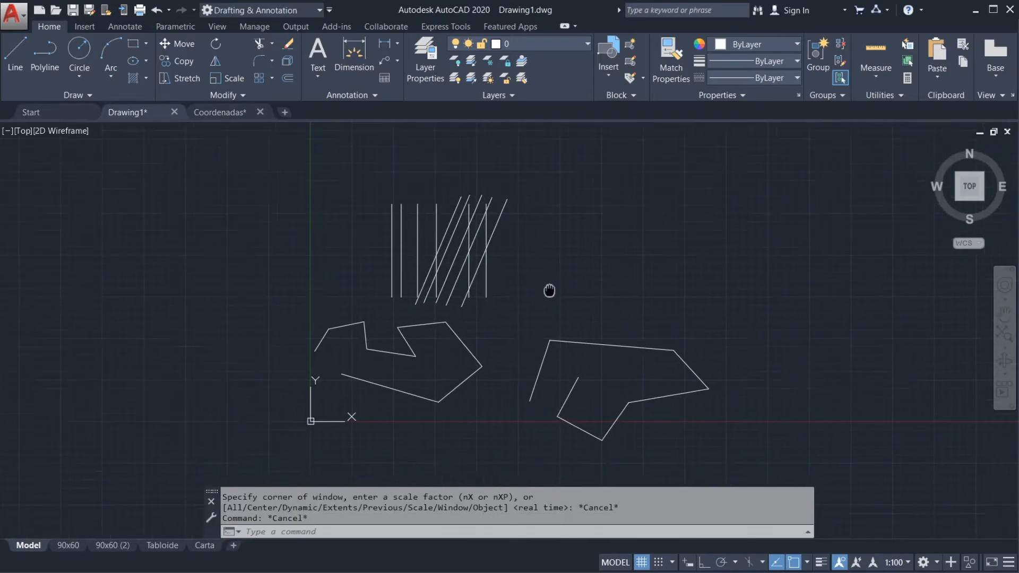
type("Z")
key("Return")
type("a")
Step: Shift and rescale the view, and restore it each time with Zoom All
key("Return")
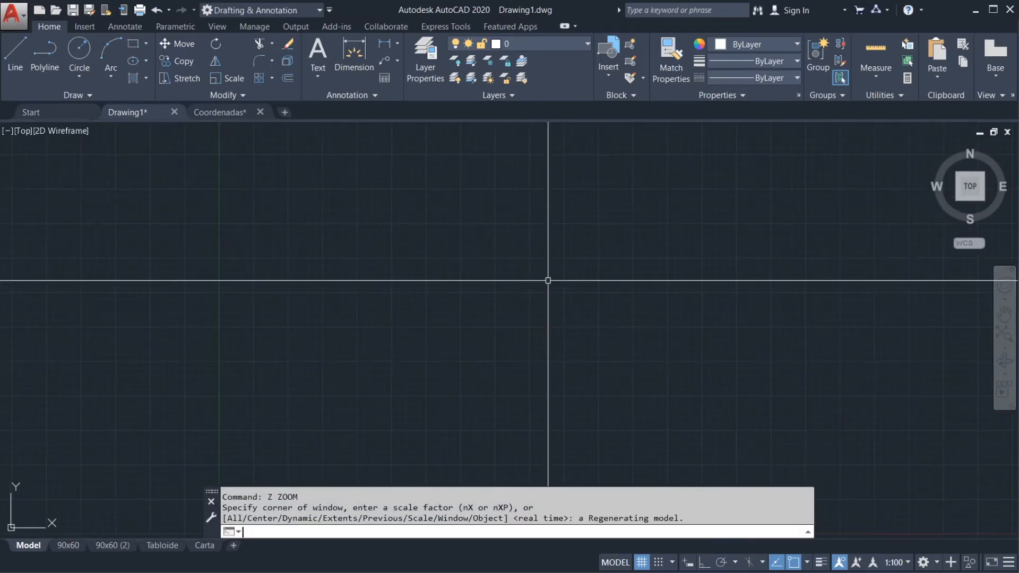
scroll(532, 298, "down", 2)
middle_click_drag(525, 362, 529, 324)
type("z")
key("Return")
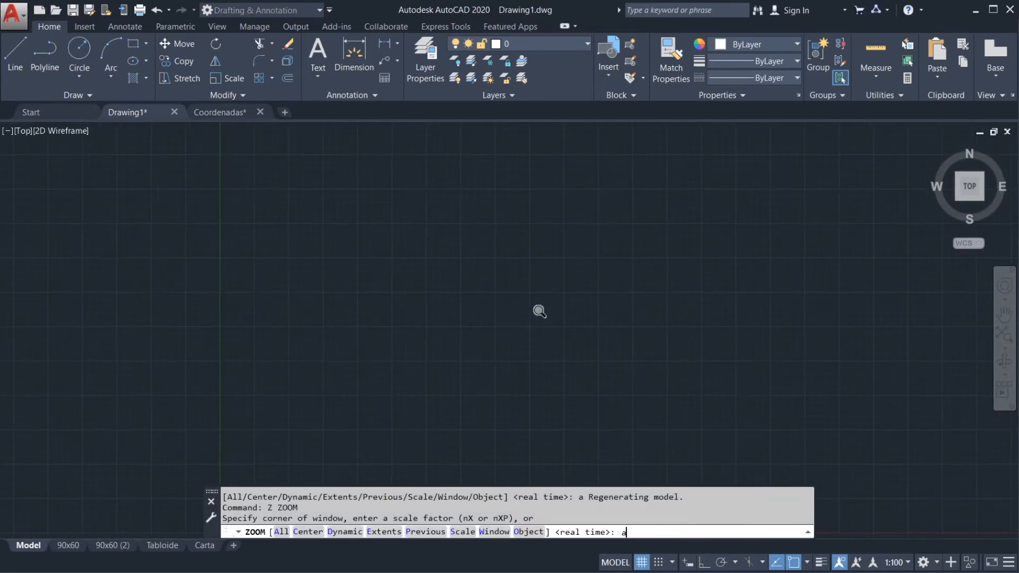
type("a")
key("Return")
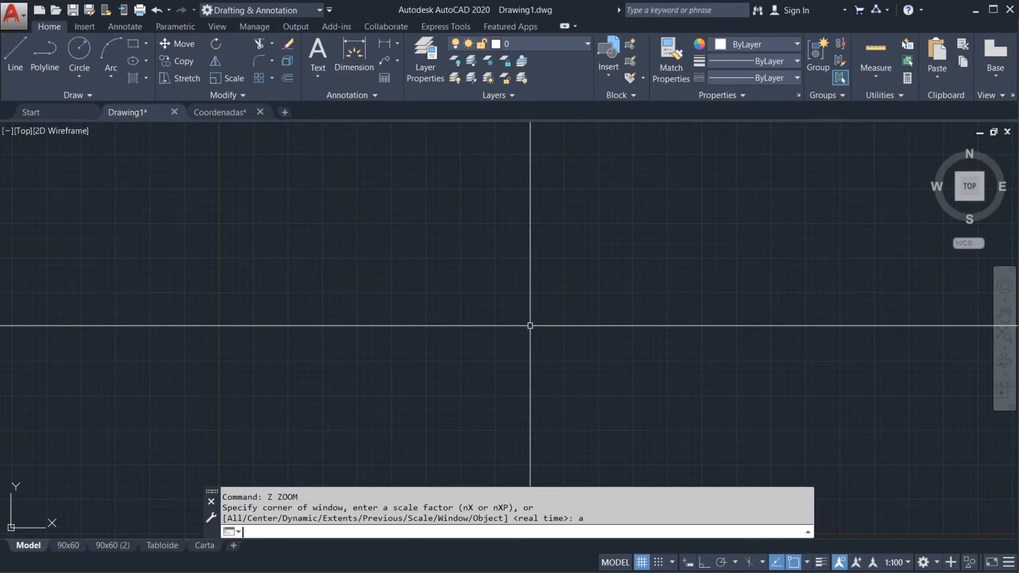
key("Return")
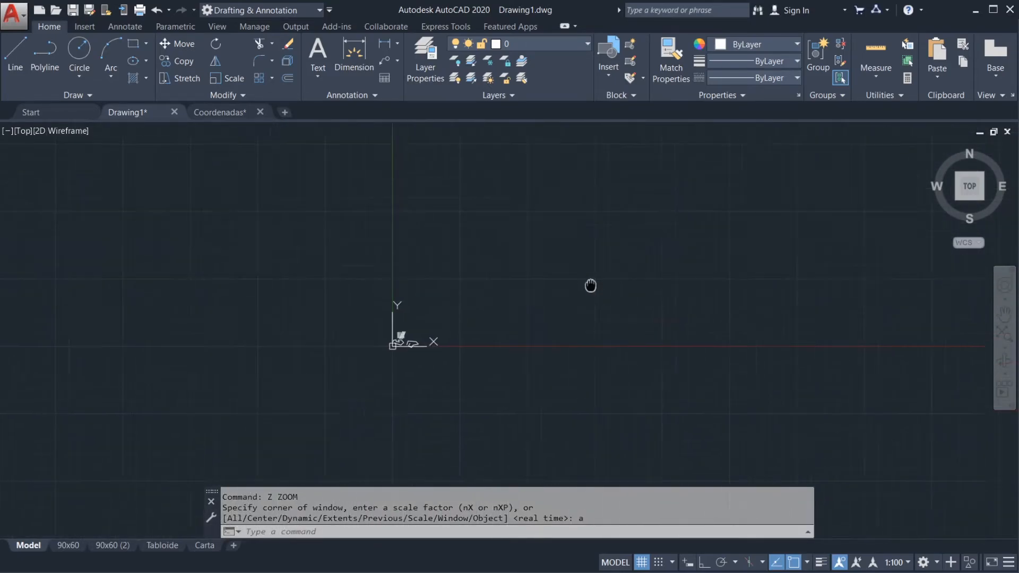
type("z")
key("Return")
type("a")
key("Return")
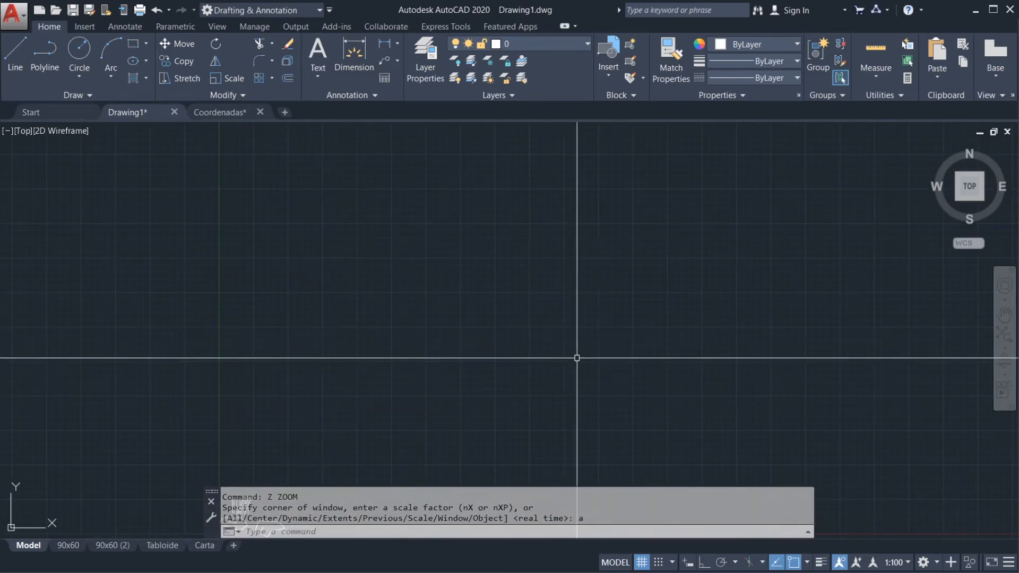
Step: Enlarge the shapes near the origin, and open the Zoom command's options twice, cancelling each time
middle_click_drag(431, 384, 468, 320)
middle_click_drag(377, 389, 444, 309)
scroll(367, 394, "up", 2)
scroll(382, 346, "up", 2)
type("z")
key("Return")
key("Escape")
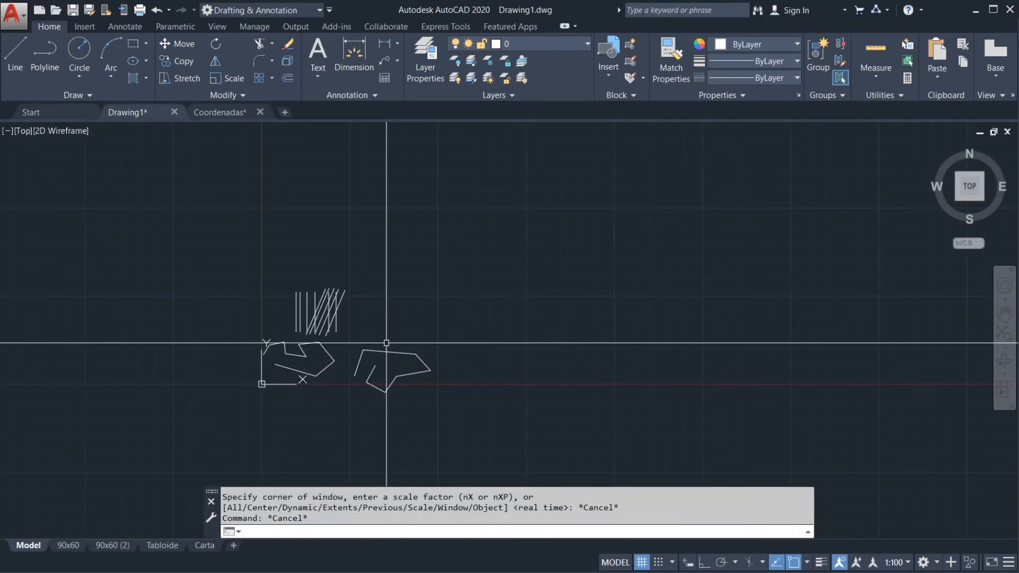
key("Return")
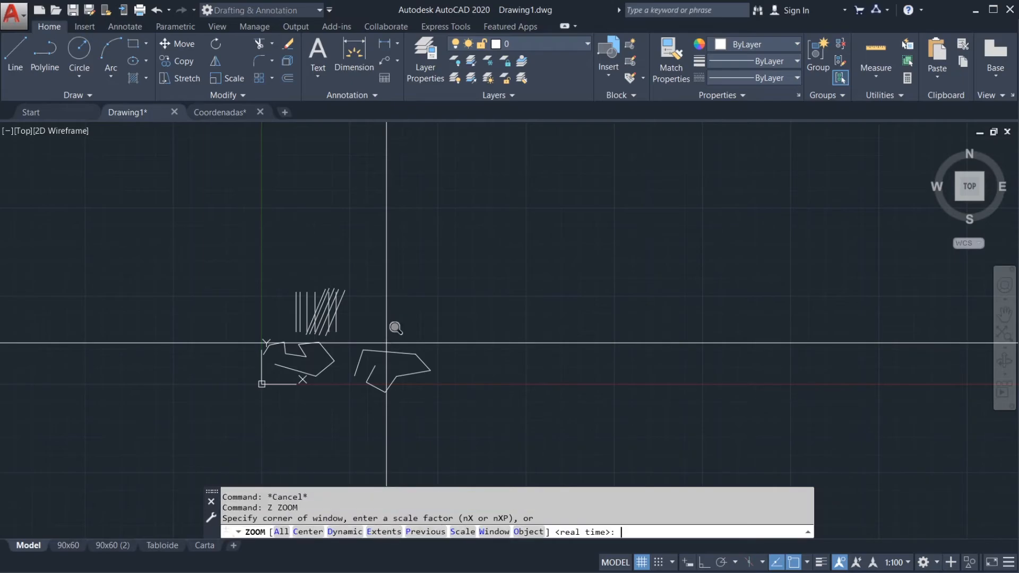
key("Escape")
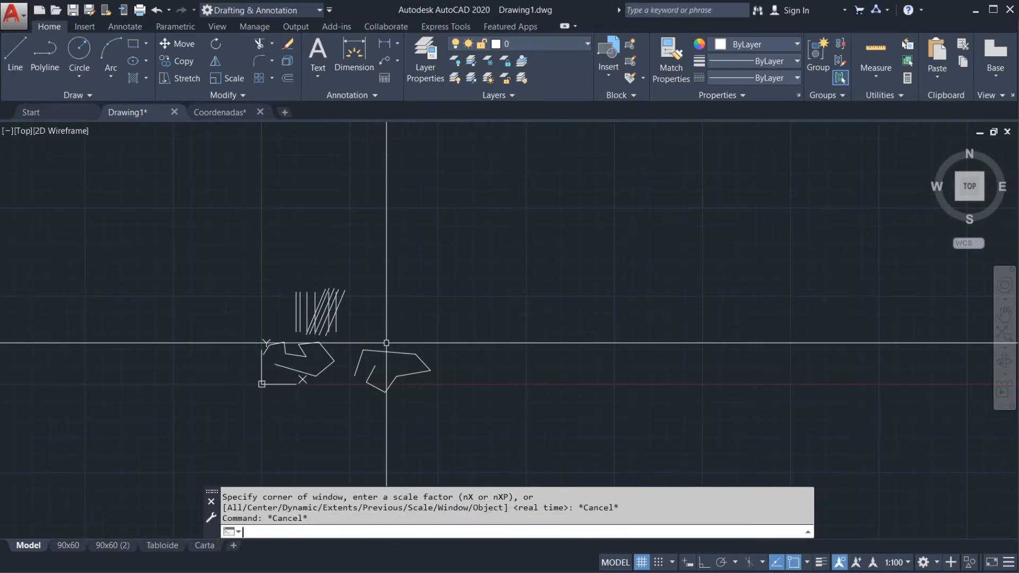
Step: Fit all drawn objects in the view with the Zoom command's Extents option
type("z")
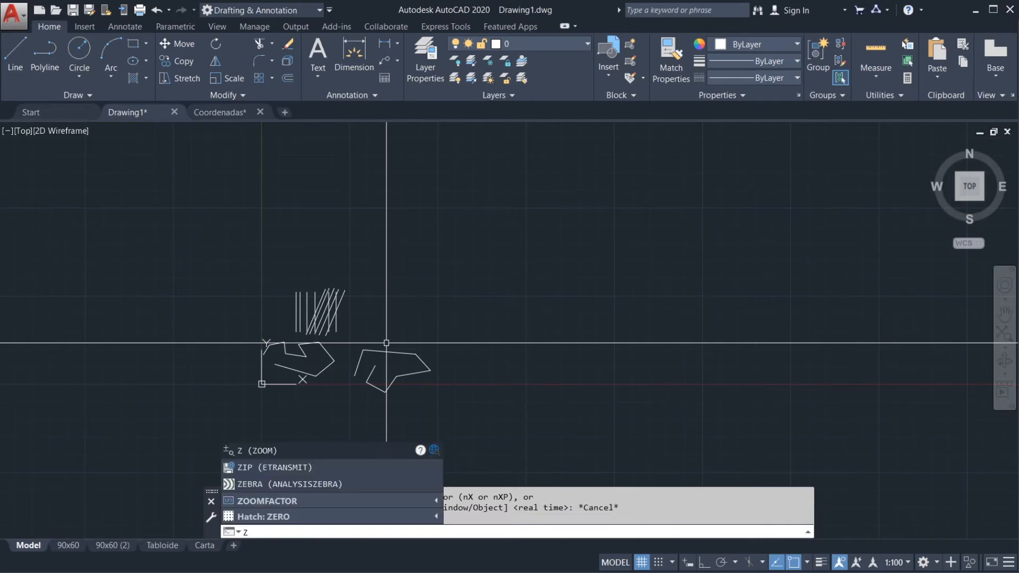
key("Return")
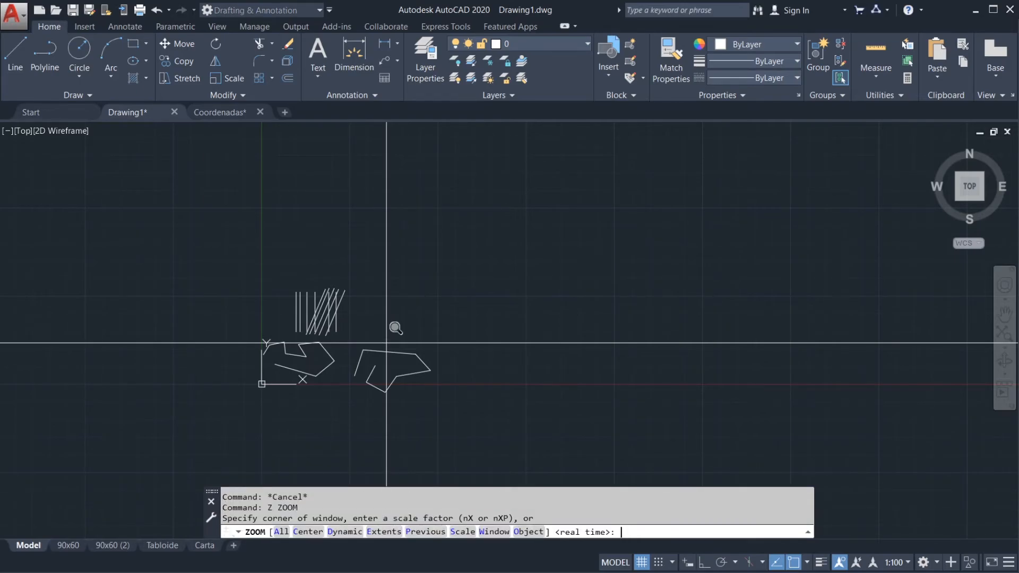
type("e")
key("Return")
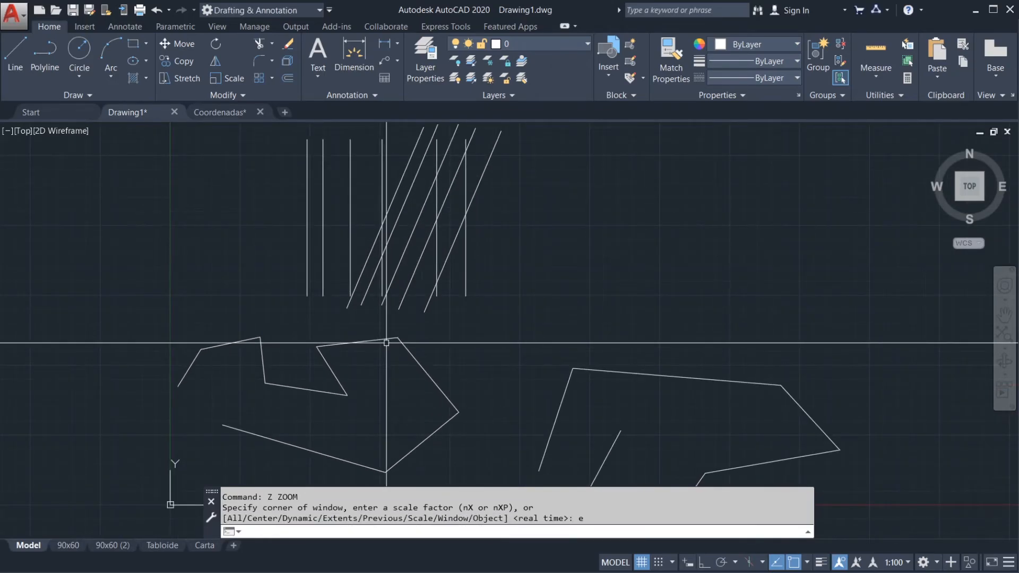
Step: Draw a short slanted line far up and to the right of the existing shapes and the origin
scroll(386, 343, "down", 10)
scroll(405, 303, "up", 10)
scroll(430, 324, "down", 3)
scroll(430, 324, "down", 5)
middle_click_drag(686, 268, 379, 346)
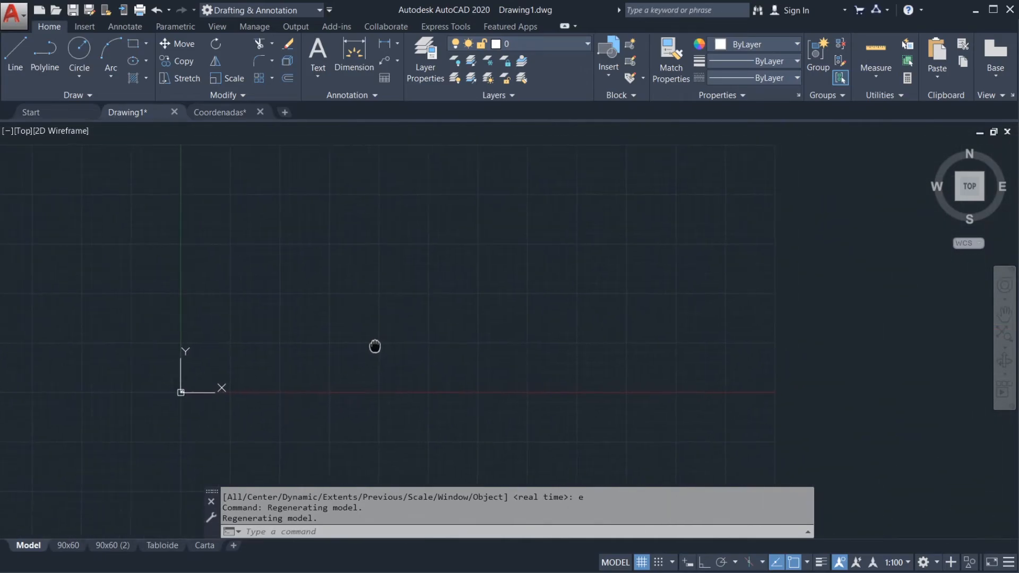
type("l")
key("Return")
scroll(432, 342, "down", 2)
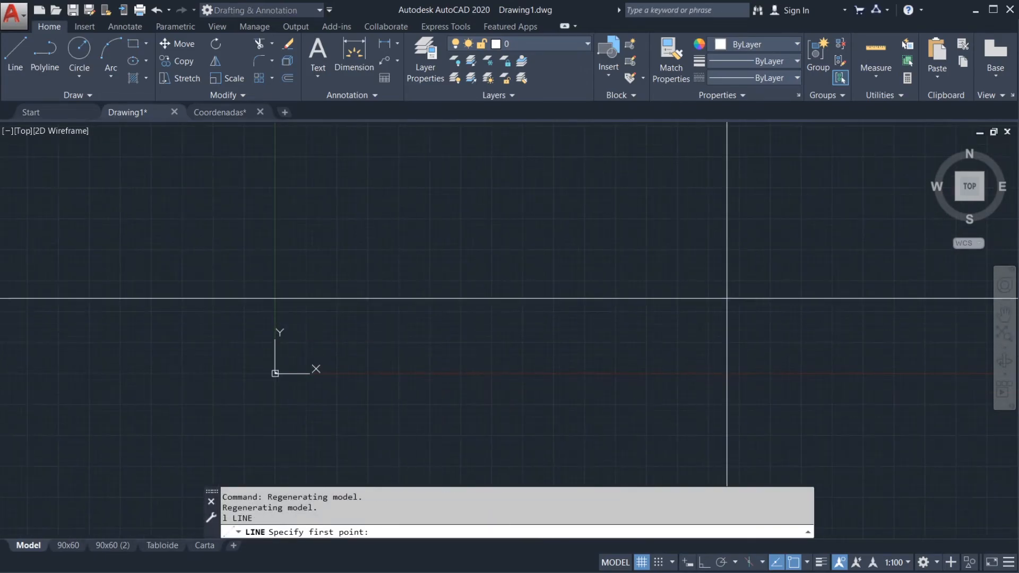
left_click(857, 176)
left_click(869, 186)
key("Return")
scroll(616, 262, "down", 4)
scroll(599, 254, "down", 2)
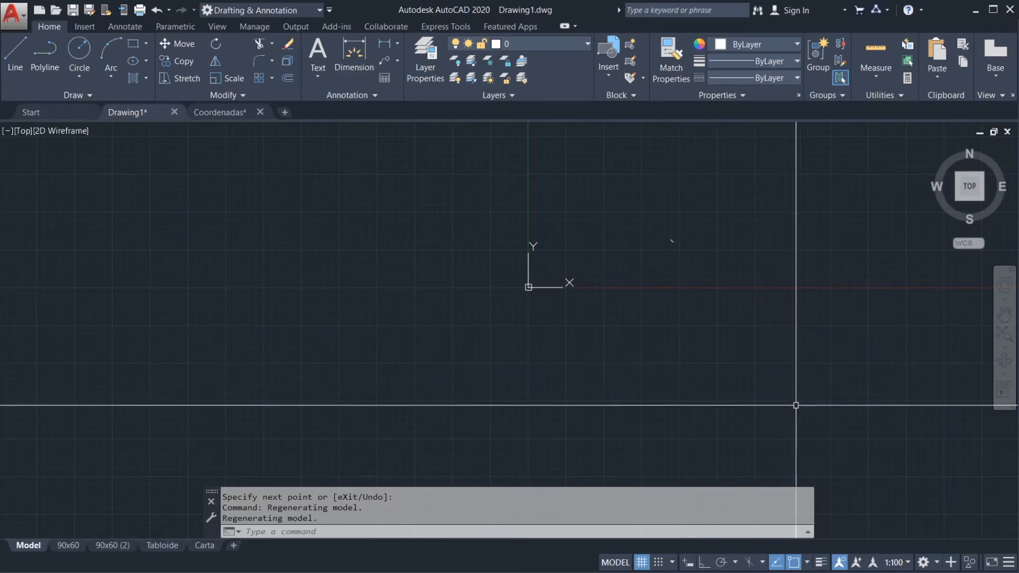
Step: Draw a second short slanted line far below and to the right of the origin
key("Return")
left_click(865, 445)
left_click(870, 431)
Step: Inspect the shapes near the origin, and fit them and both distant lines in the view with Zoom Extents
middle_click_drag(740, 325, 589, 362)
scroll(406, 319, "up", 5)
scroll(287, 337, "up", 5)
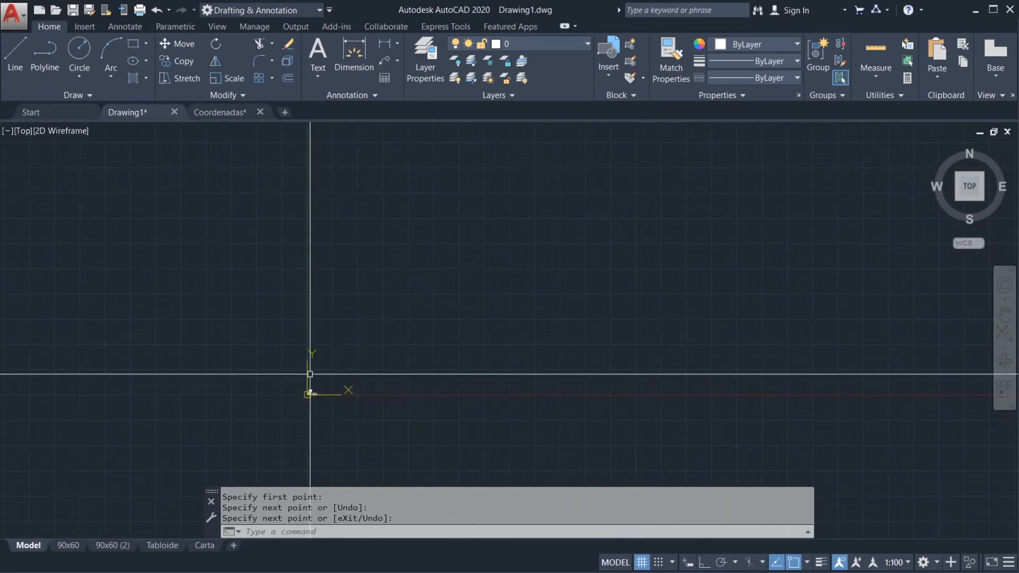
scroll(266, 370, "down", 5)
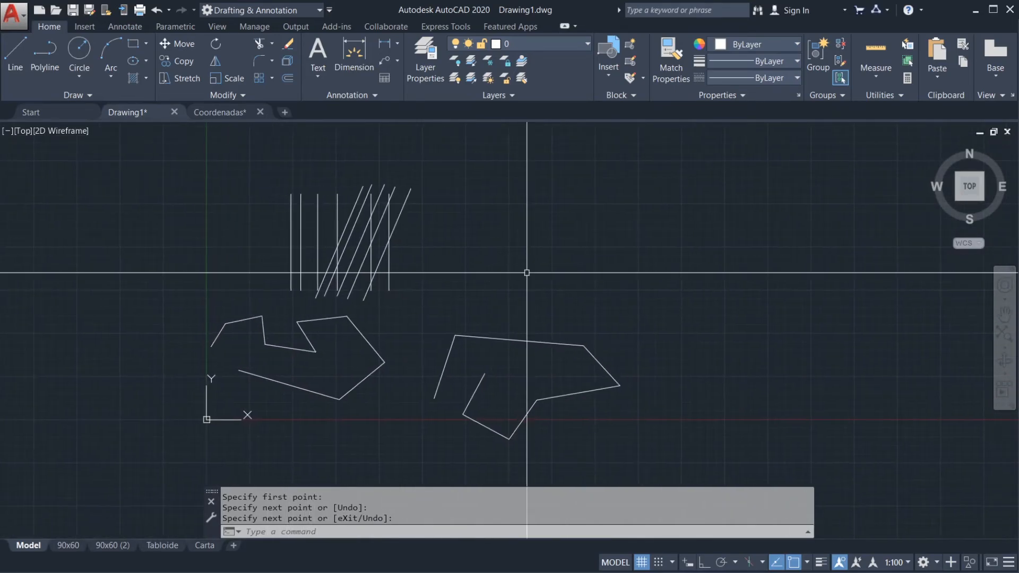
key("Return")
type("z")
key("Return")
type("e")
key("Return")
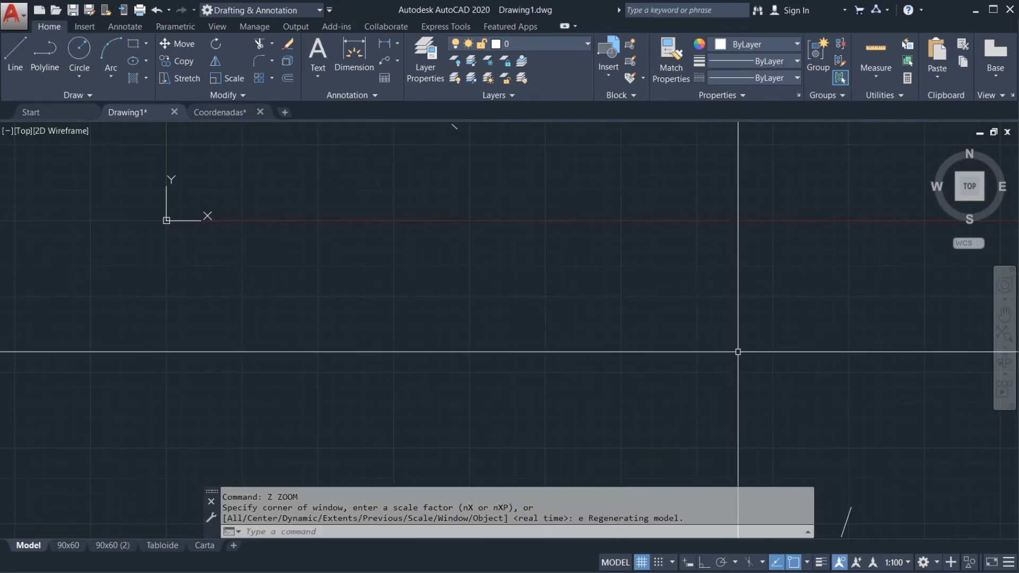
Step: Erase the two short slanted lines lying far from the origin
scroll(814, 371, "down", 2)
left_click(888, 445)
left_click(839, 449)
left_click(641, 217)
left_click(598, 156)
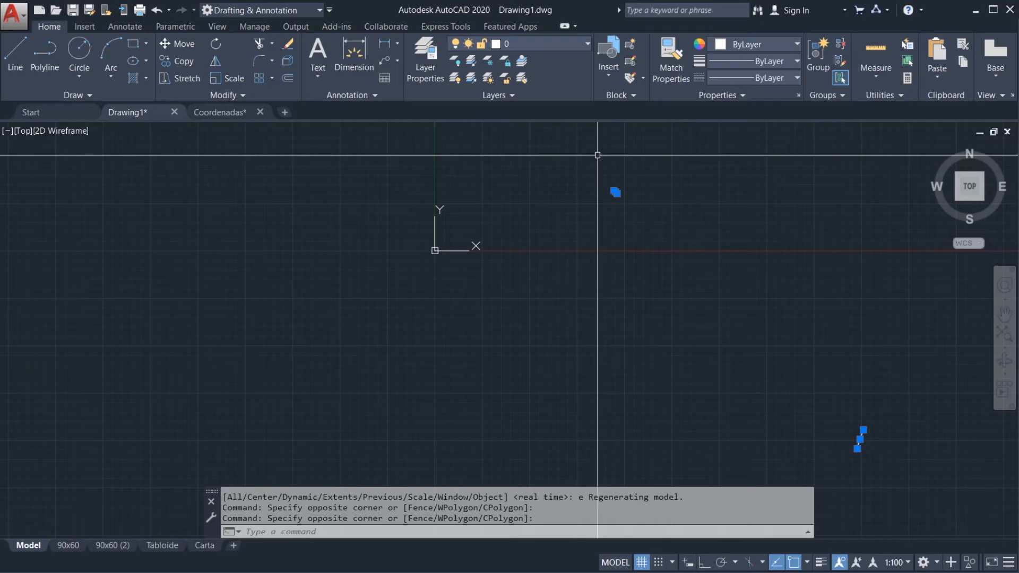
key("Delete")
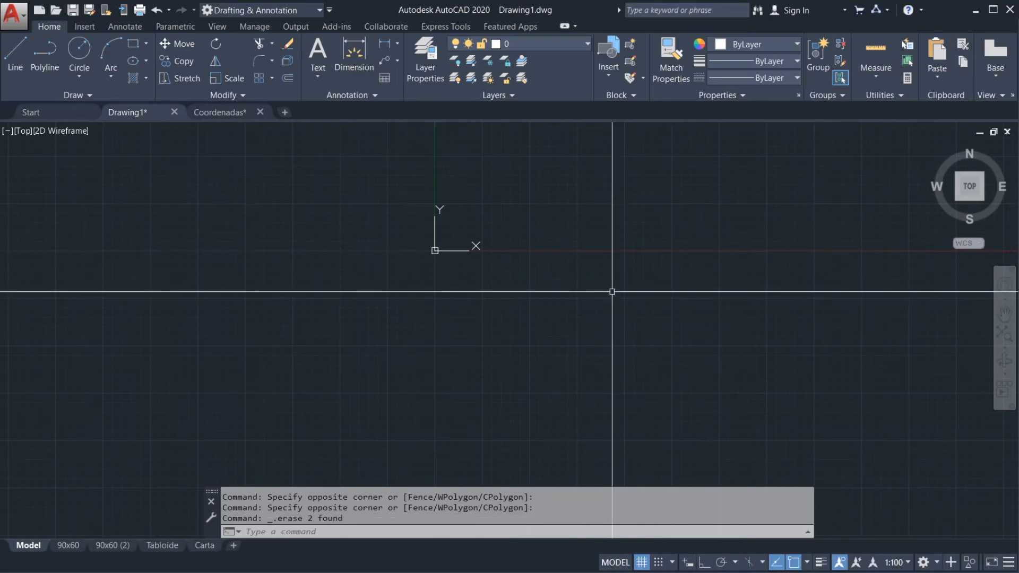
Step: Fit the remaining lines and polylines in the view with the Zoom command's Extents option
type("z")
key("Return")
type("e")
key("Return")
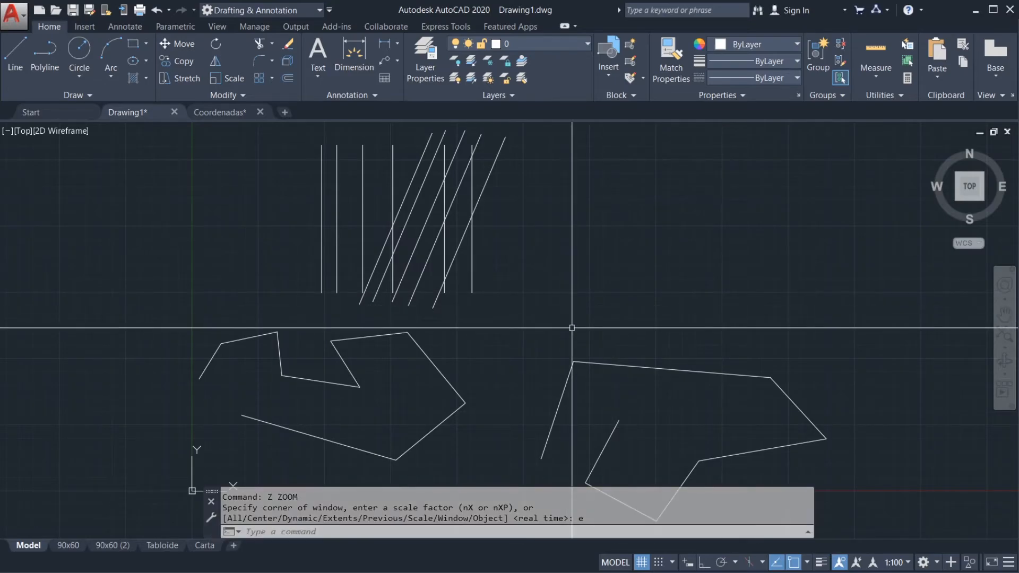
Step: Zoom to a rectangular window enclosing the line group and both polylines
type("z")
key("Return")
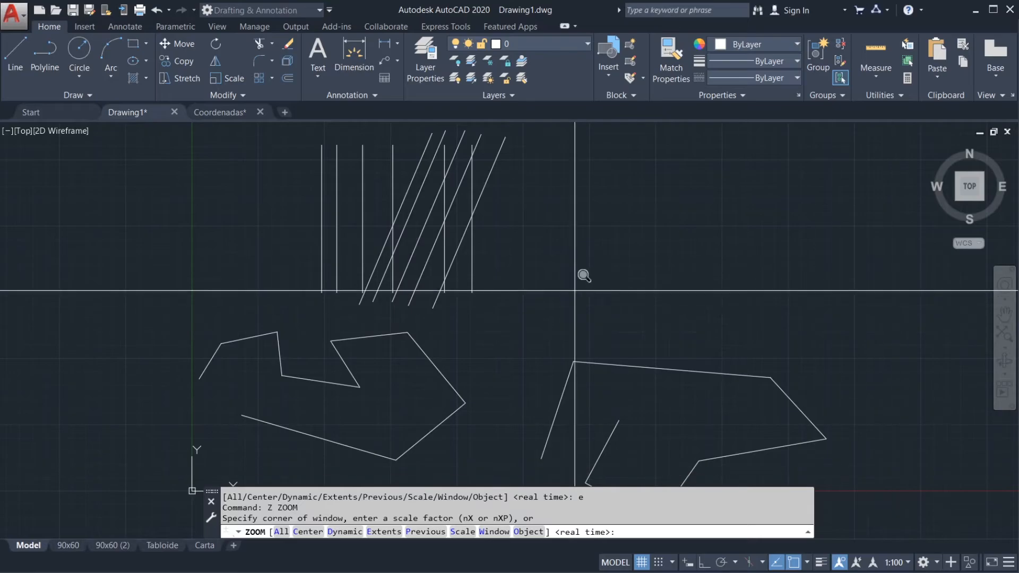
scroll(521, 273, "down", 4)
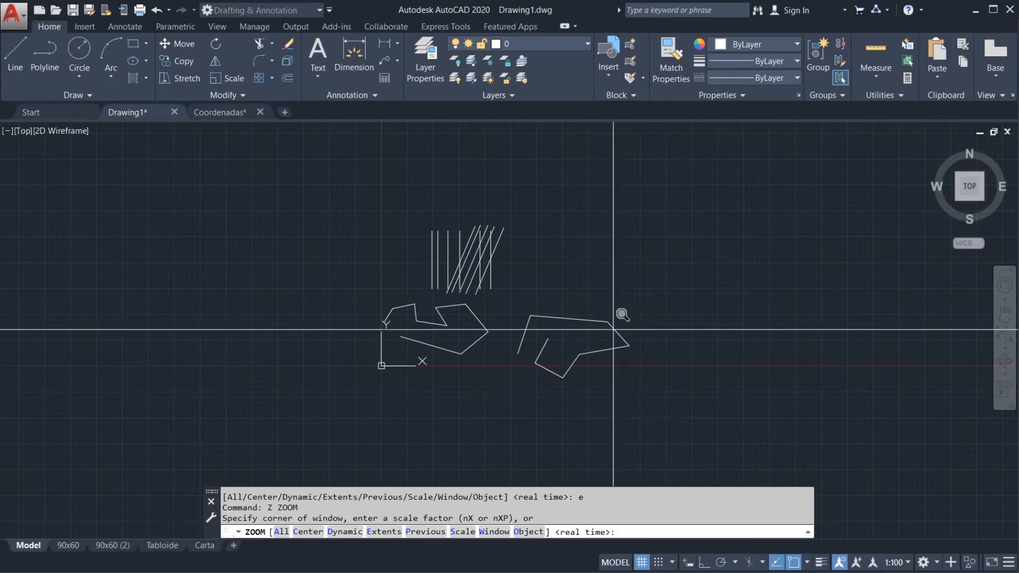
left_click(682, 405)
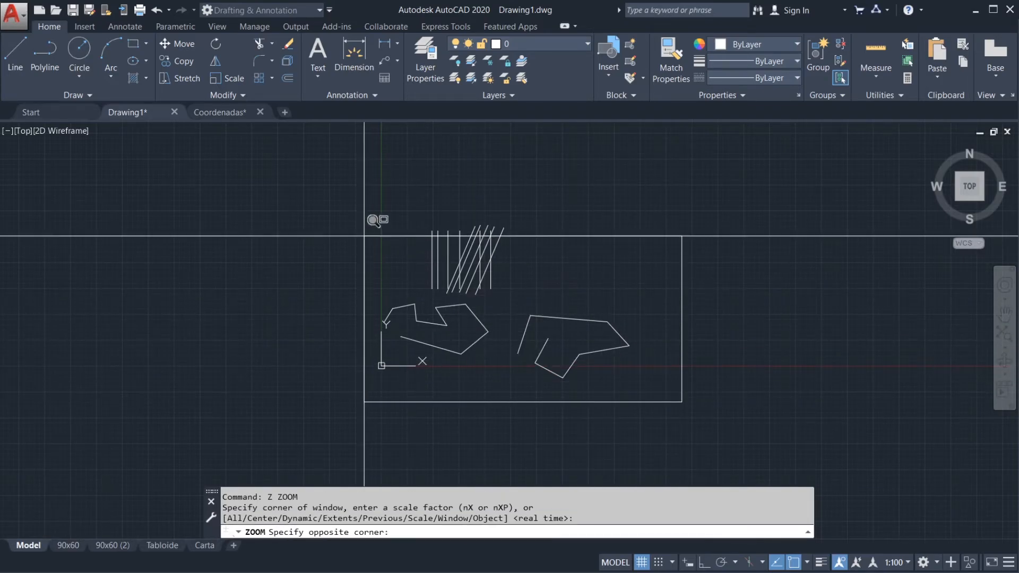
left_click(365, 216)
left_click(564, 287)
Step: Zoom to a small window near the lower ends of the crossing vertical and slanted lines
type("z")
key("Return")
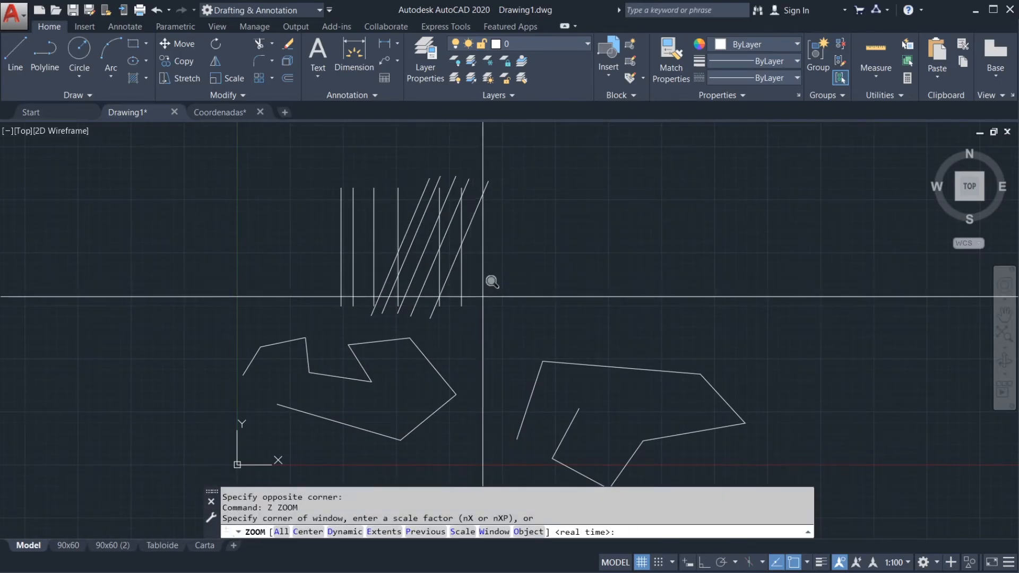
left_click(445, 310)
left_click(429, 296)
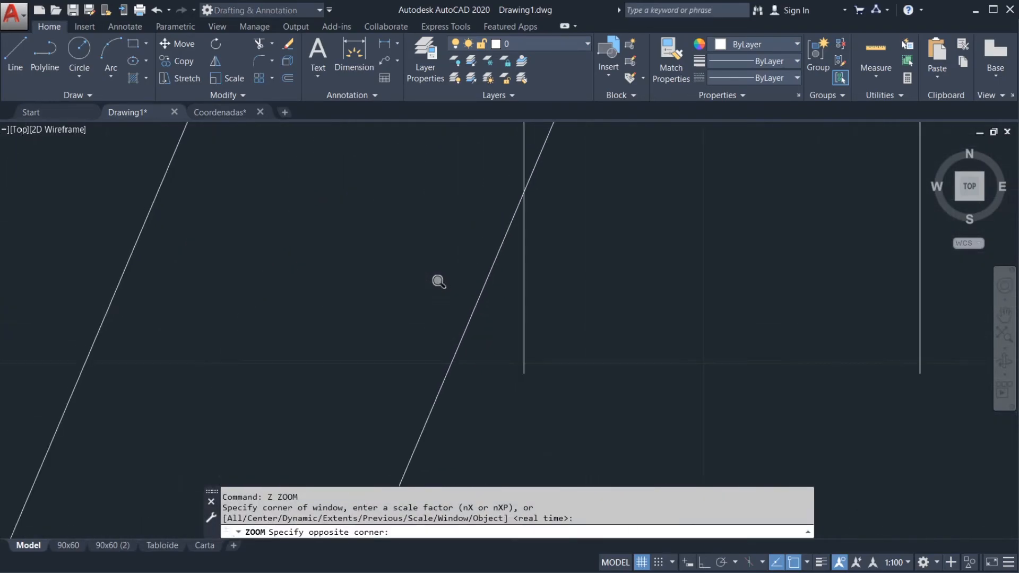
scroll(405, 281, "down", 5)
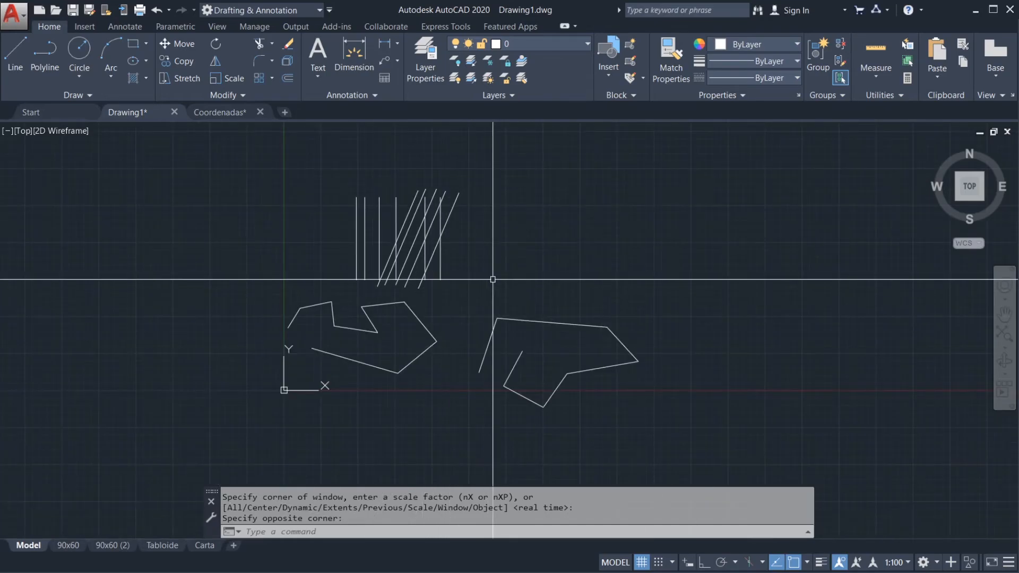
Step: Zoom to the rightmost vertical line of the line group with the Zoom command's Object option
type("z")
key("Return")
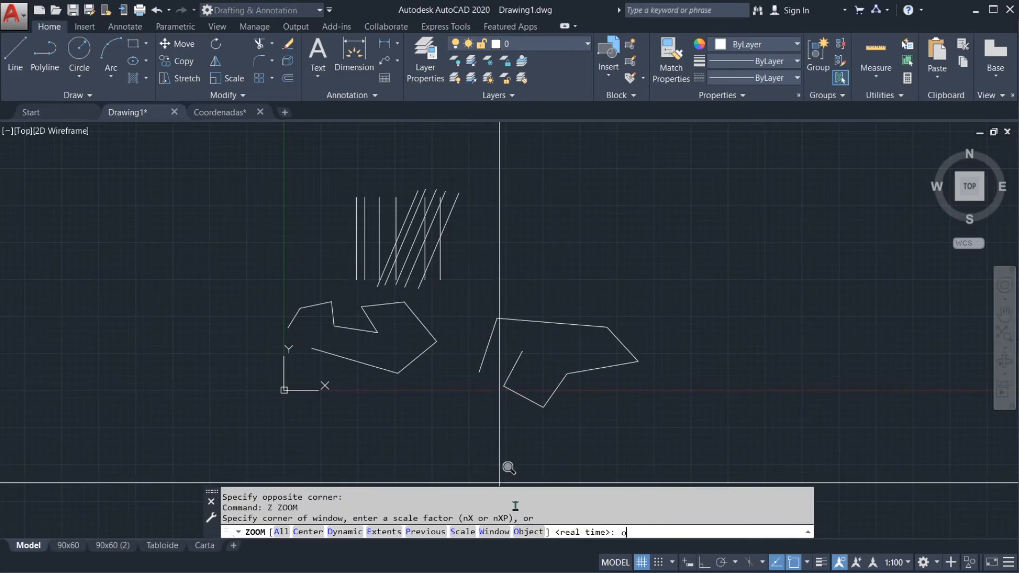
key("Return")
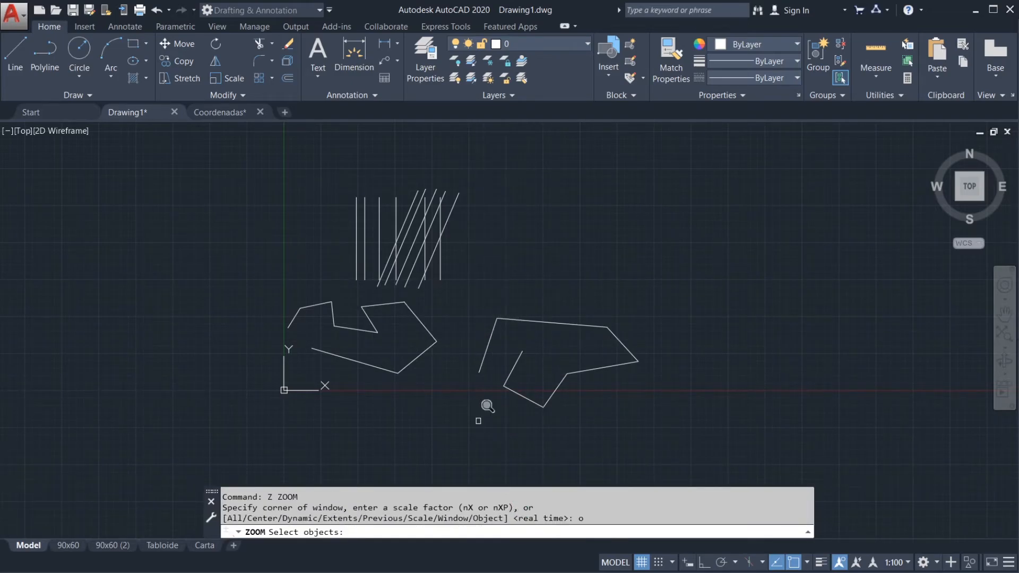
left_click(442, 256)
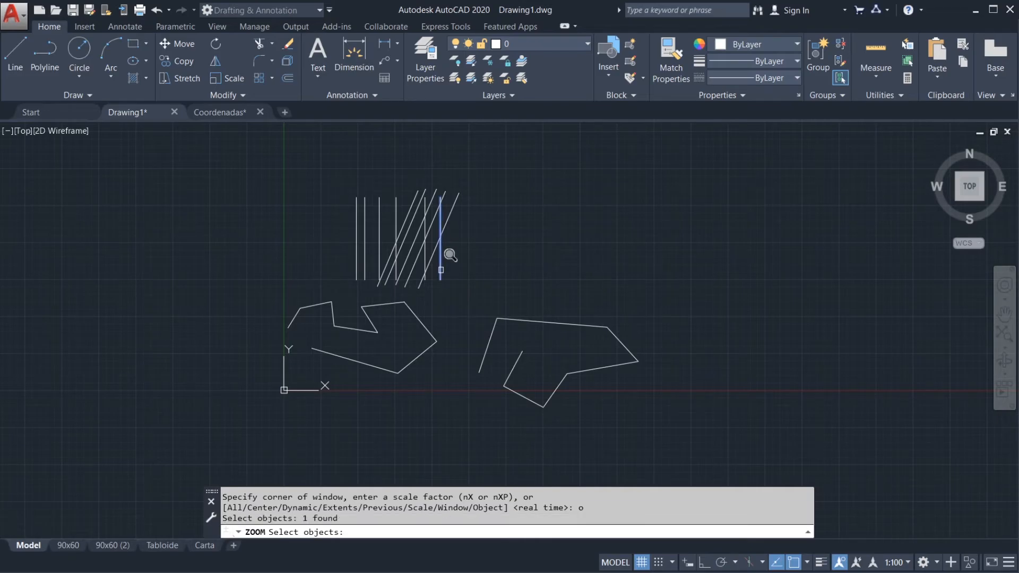
key("Return")
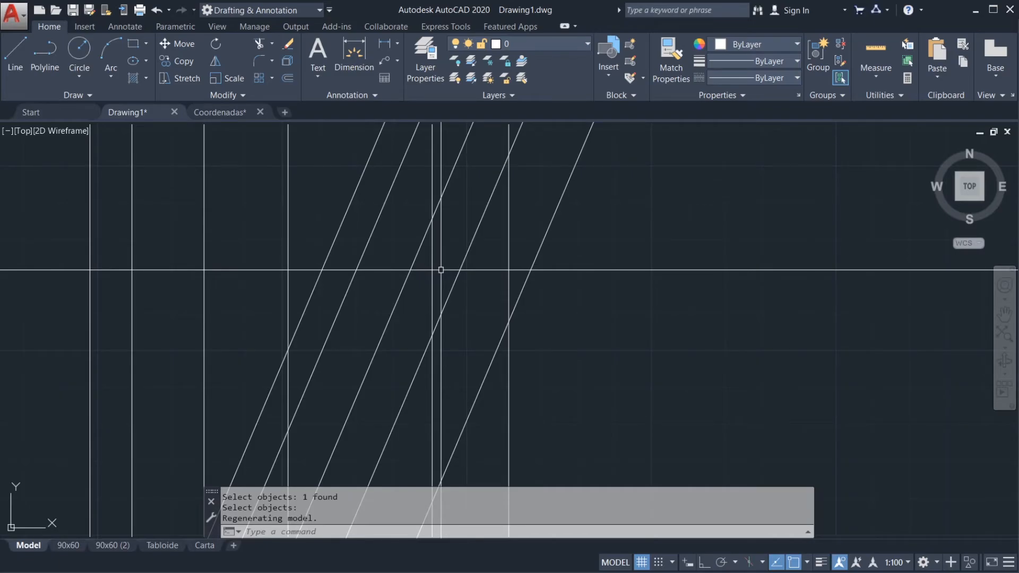
Step: Shift and shrink the view, and fit all drawn objects in it twice with Zoom Extents
scroll(537, 278, "down", 7)
mouse_move(630, 325)
middle_mouse_down()
mouse_move(568, 249)
mouse_move(553, 211)
middle_mouse_up()
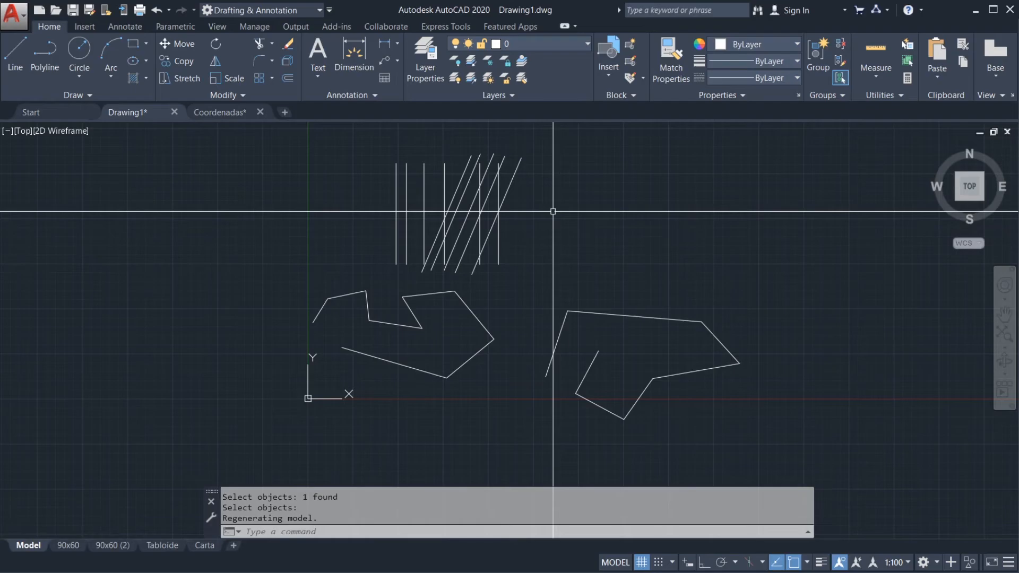
middle_click_drag(543, 237, 505, 269)
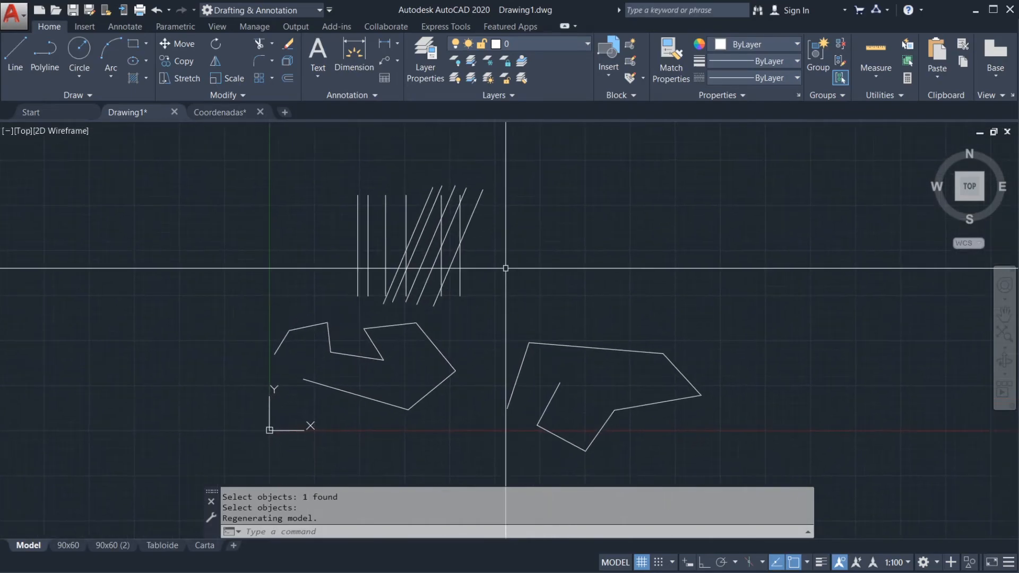
scroll(520, 295, "down", 4)
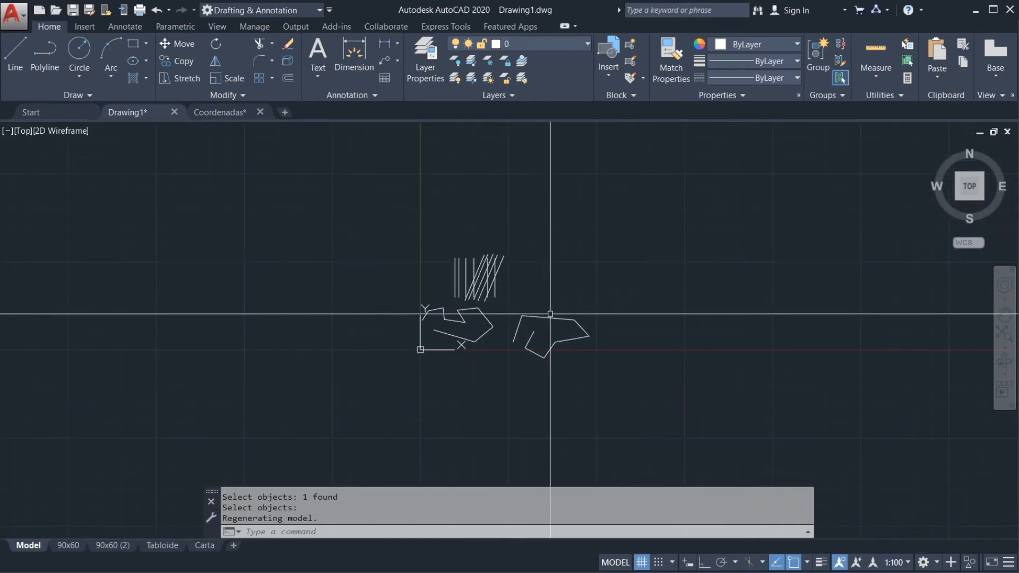
scroll(542, 297, "down", 2)
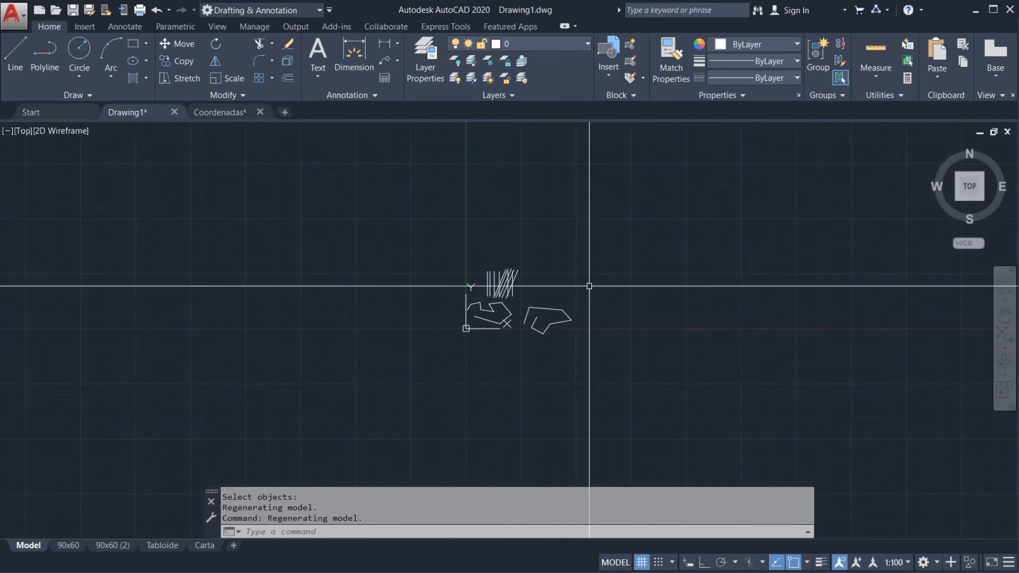
scroll(601, 296, "down", 4)
middle_click_drag(620, 301, 467, 298)
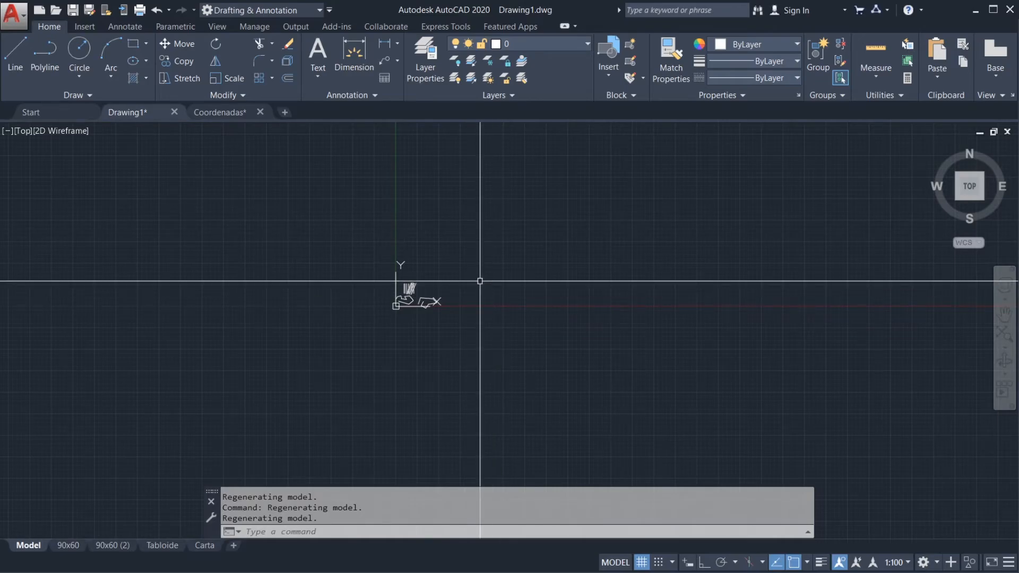
scroll(547, 281, "down", 5)
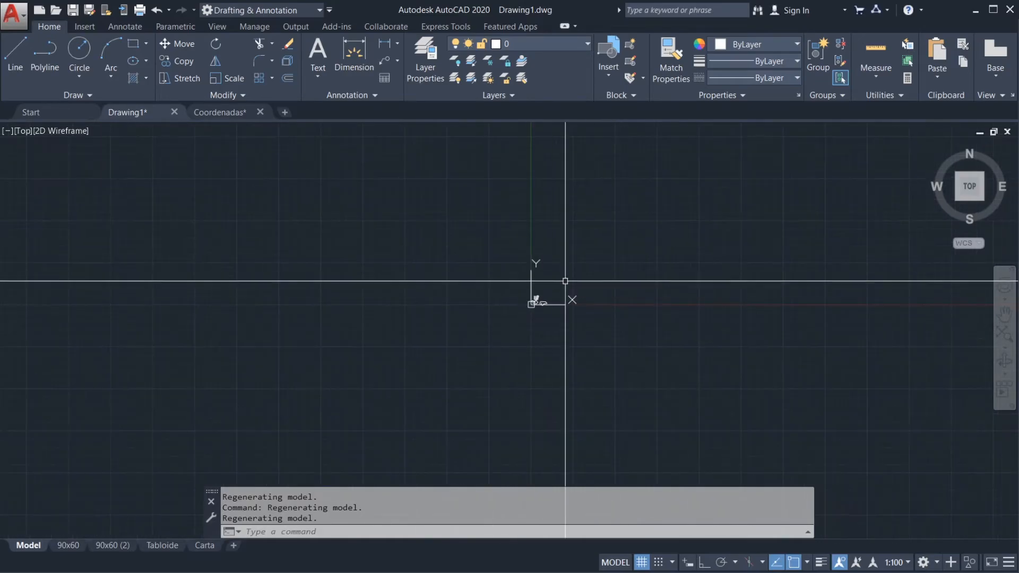
scroll(542, 296, "up", 10)
middle_click(444, 351)
middle_click(445, 352)
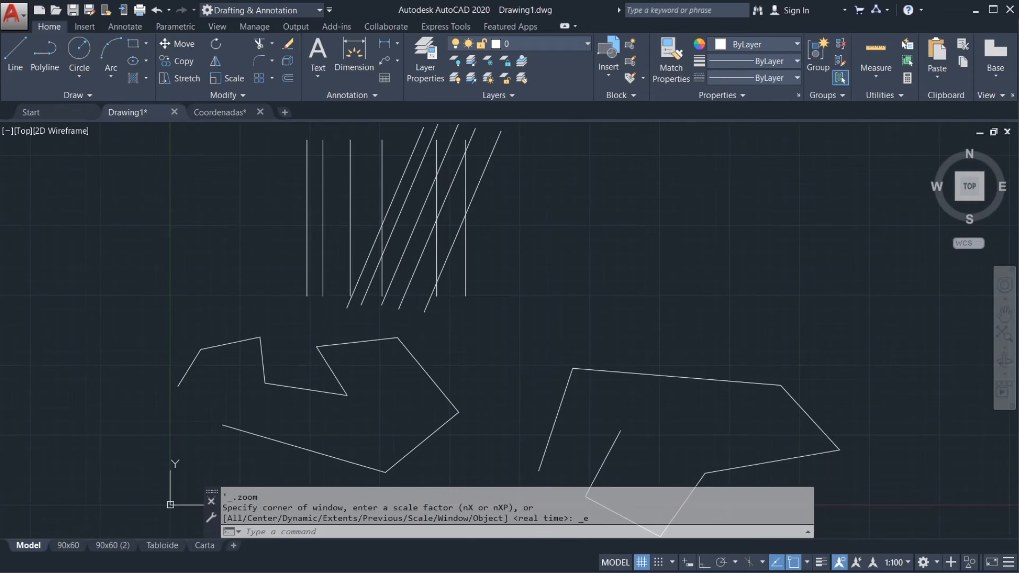
scroll(268, 273, "down", 10)
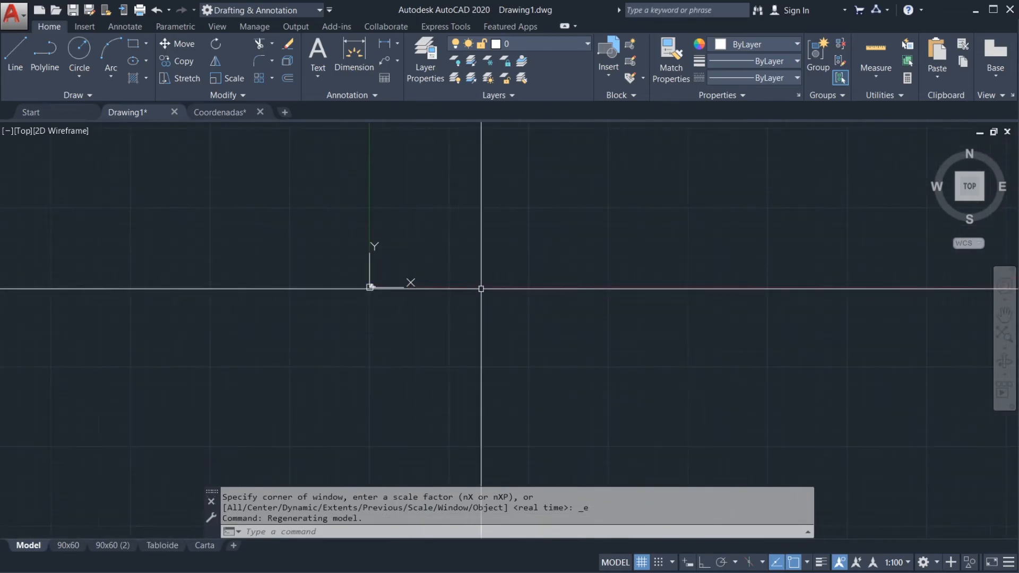
middle_click(638, 314)
middle_click(638, 314)
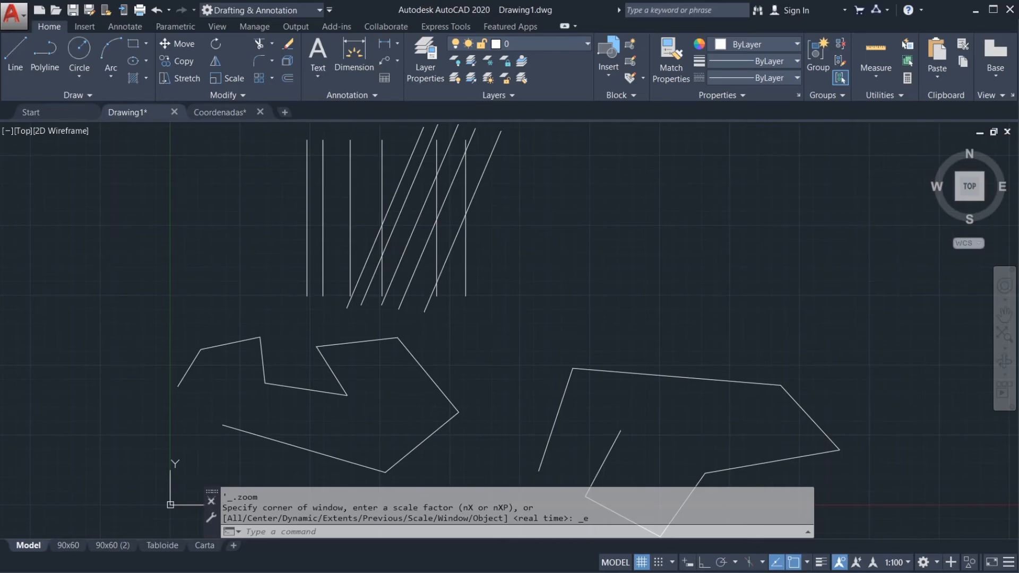
Step: Switch to the exercise sheet Ejercicio 1.pdf in Adobe Acrobat Pro
key("alt+Tab")
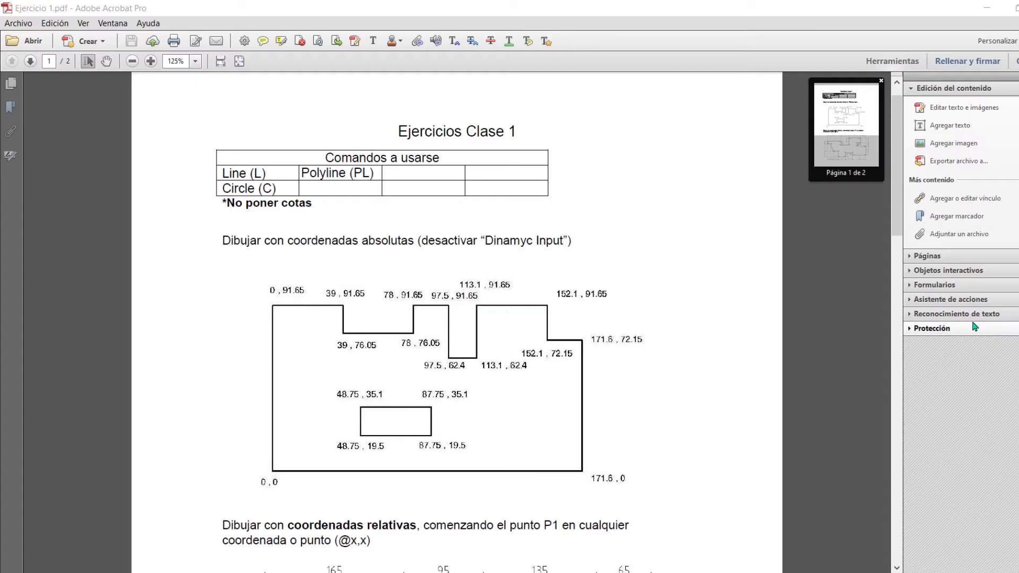
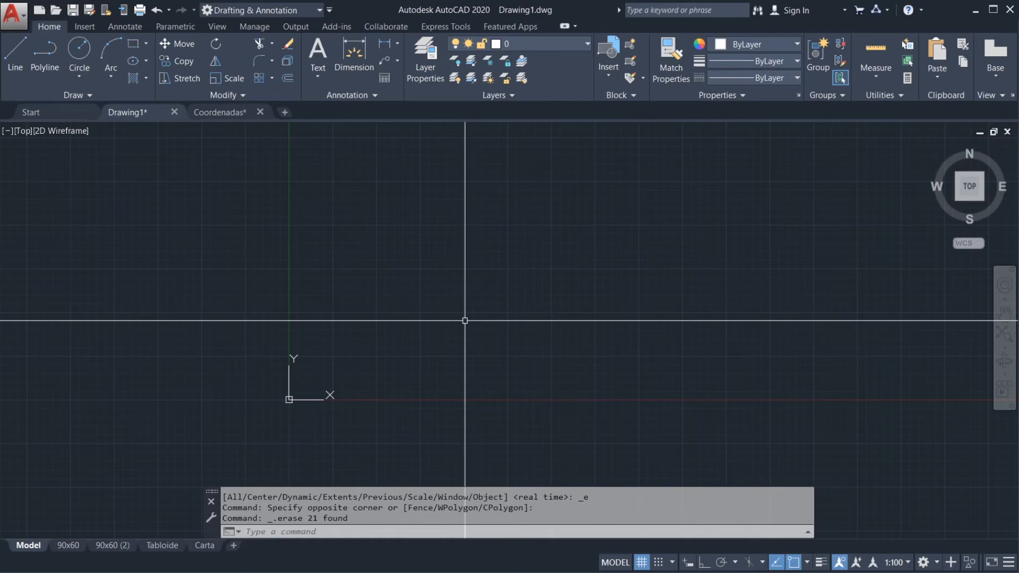
Step: Draw a horizontal line from the origin 0,0 to the point 171.6,0
type("L")
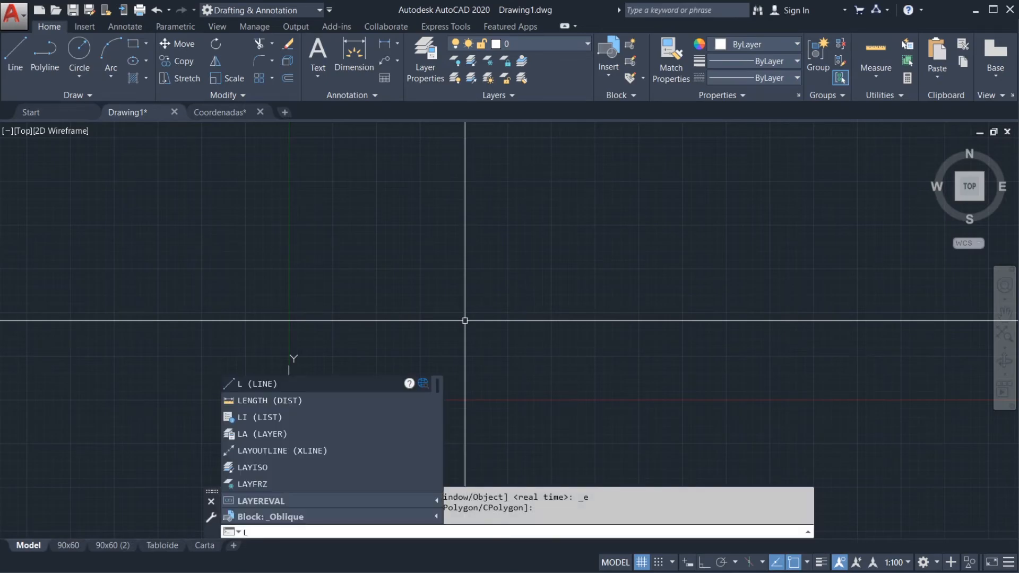
key("Return")
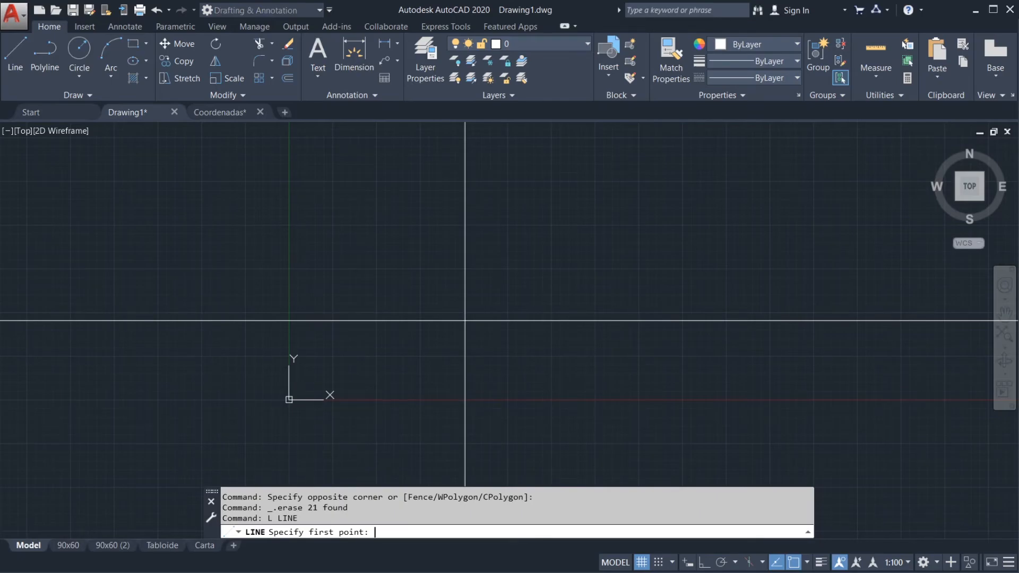
type("0,0")
key("Return")
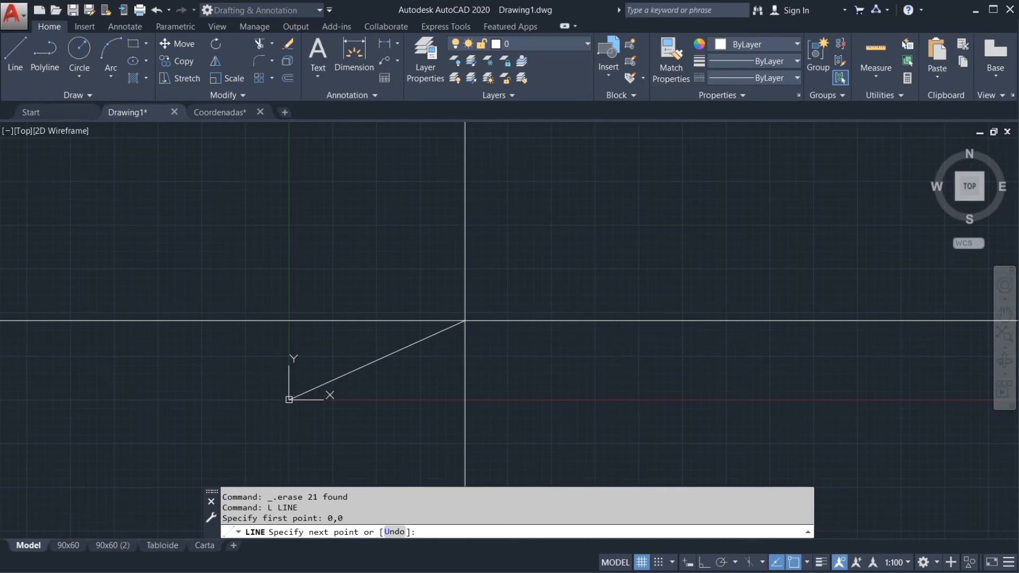
type("171.6,0")
key("Return")
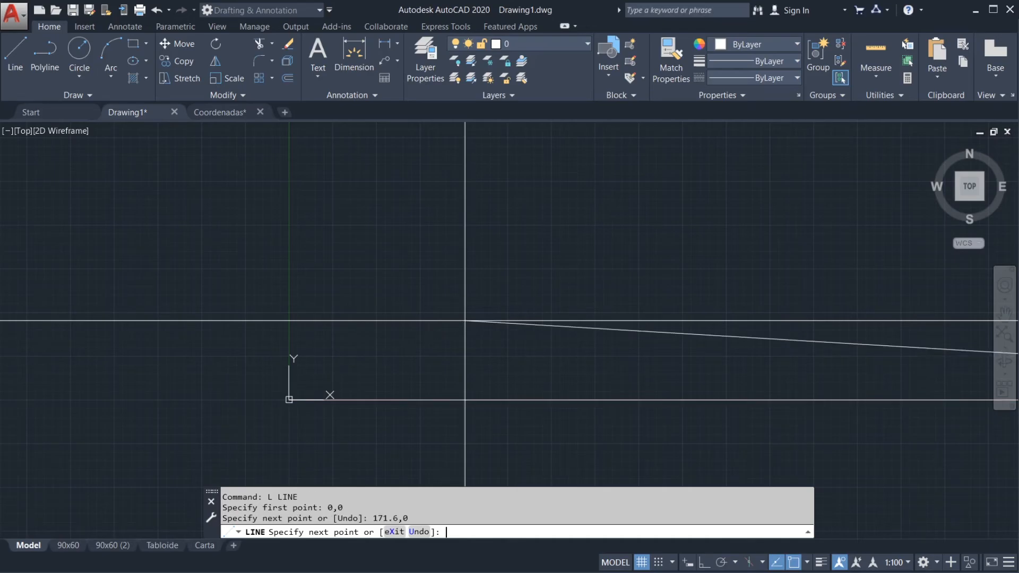
scroll(465, 321, "down", 3)
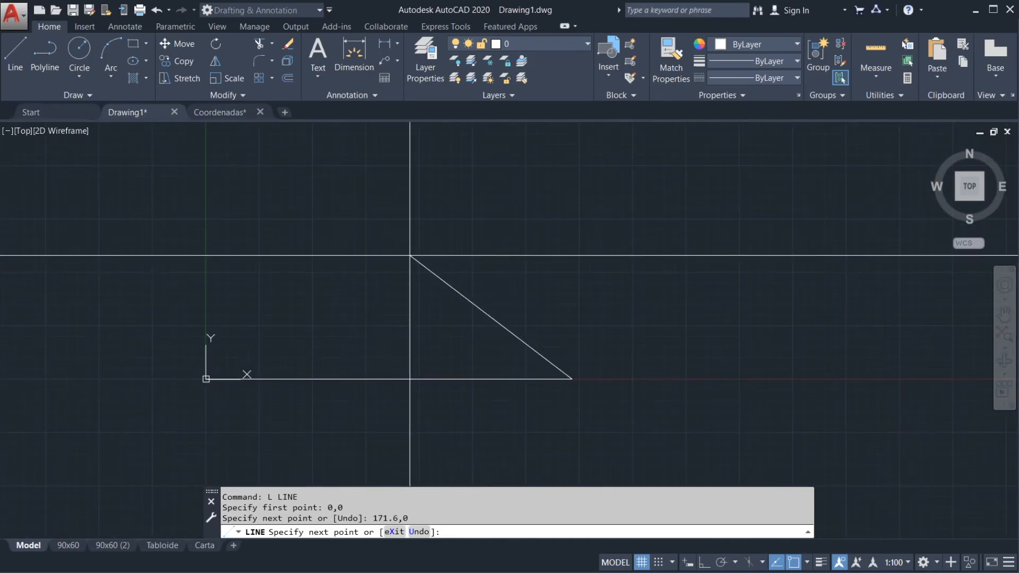
type("171.6,72.15")
key("Return")
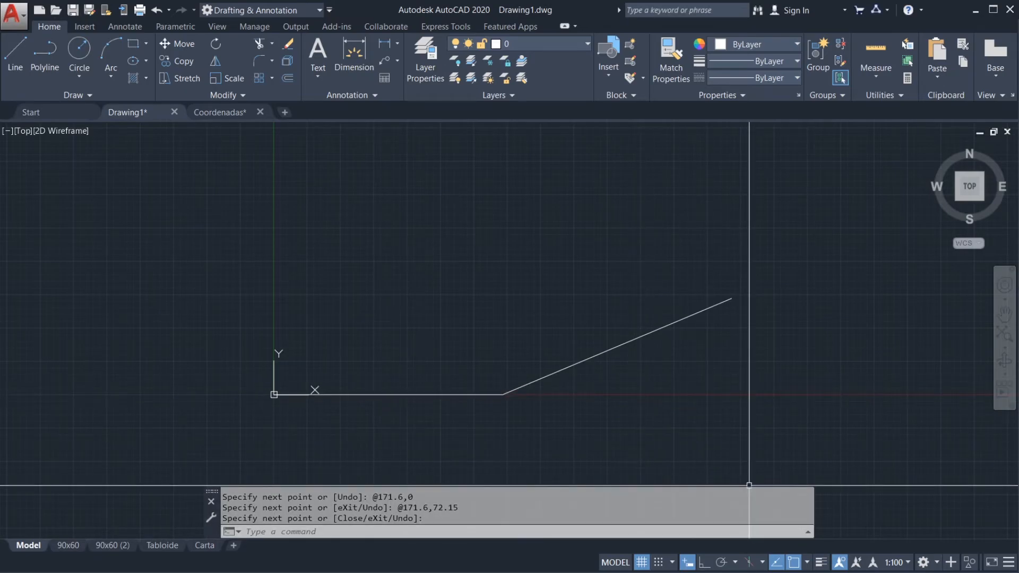
Step: Select the slanted line to examine its start point and endpoint against a vertical direction, and clear the selection
mouse_move(805, 571)
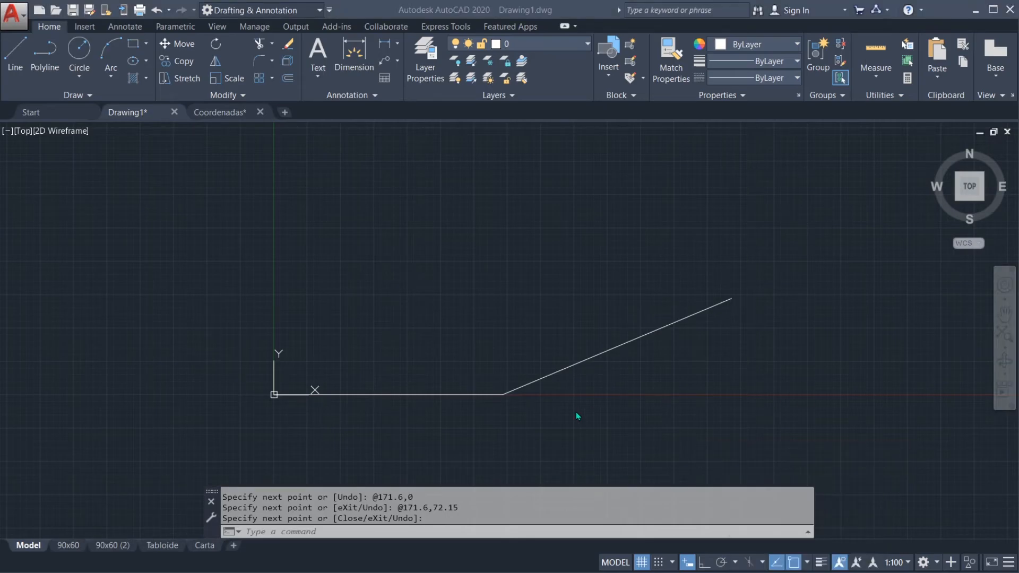
key("Return")
left_click(583, 362)
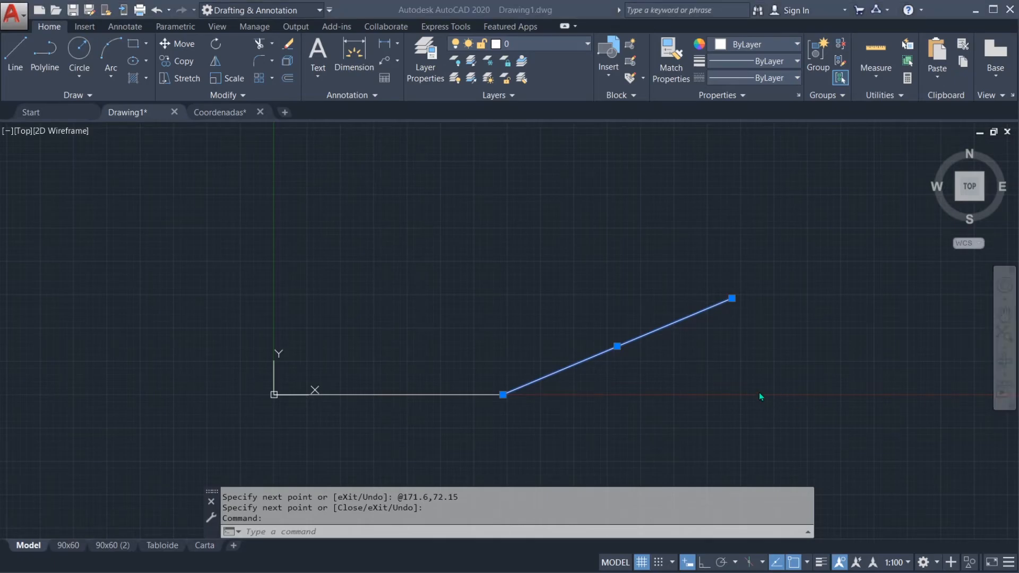
left_click(670, 386)
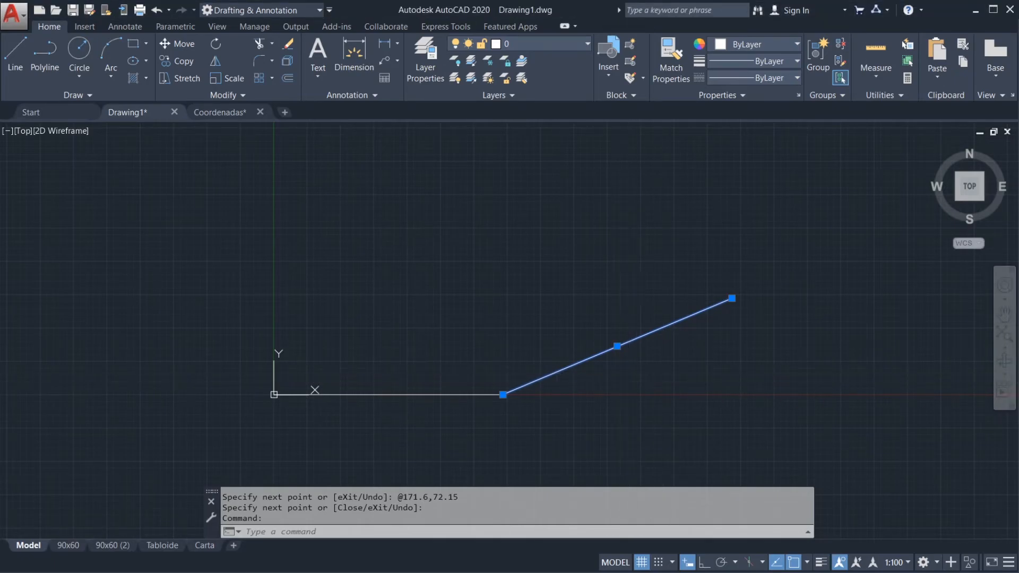
key("Escape")
key("Escape")
left_click(608, 350)
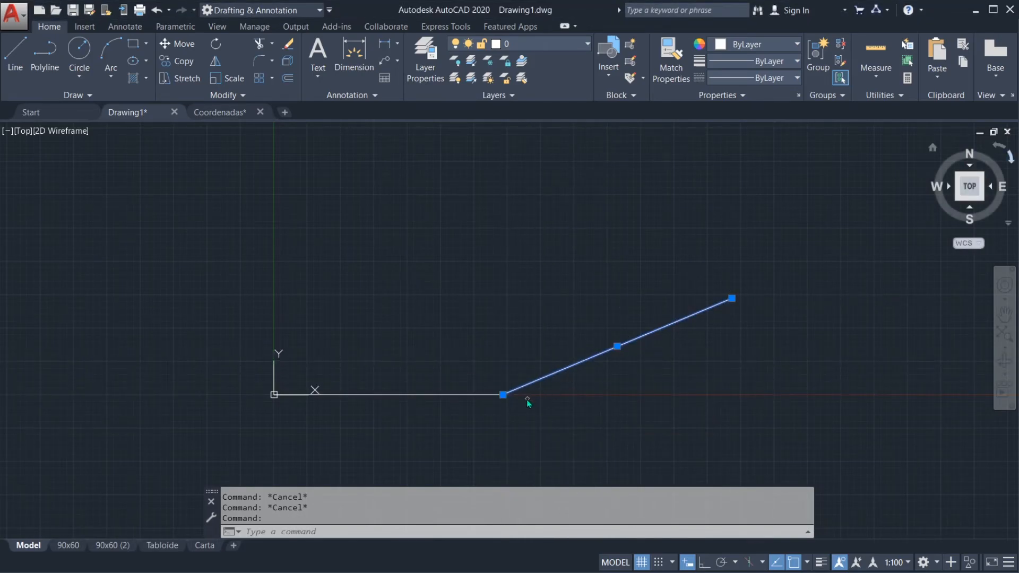
left_click_drag(503, 396, 502, 225)
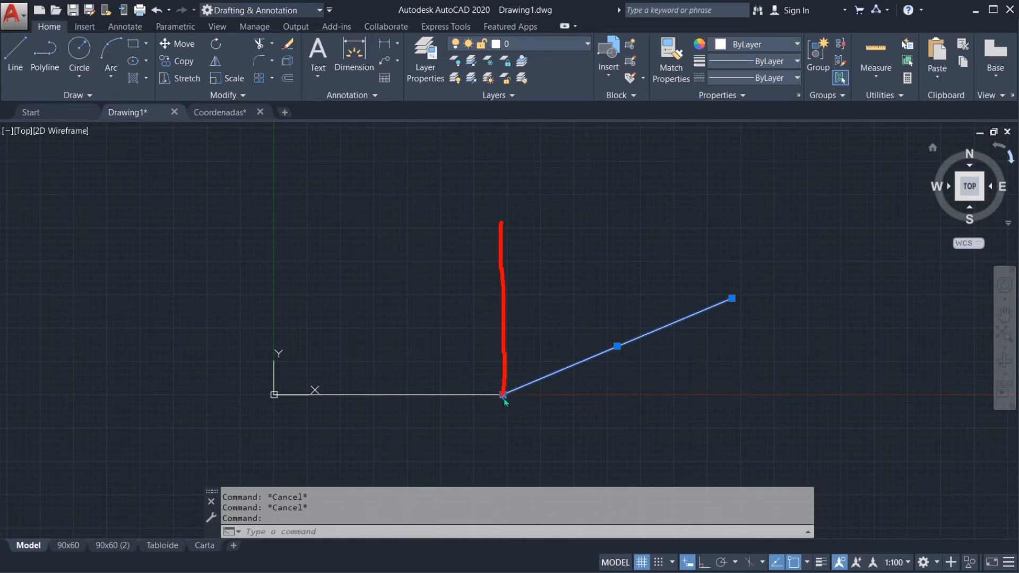
mouse_move(504, 382)
left_mouse_down()
mouse_move(491, 402)
mouse_move(731, 300)
left_mouse_up()
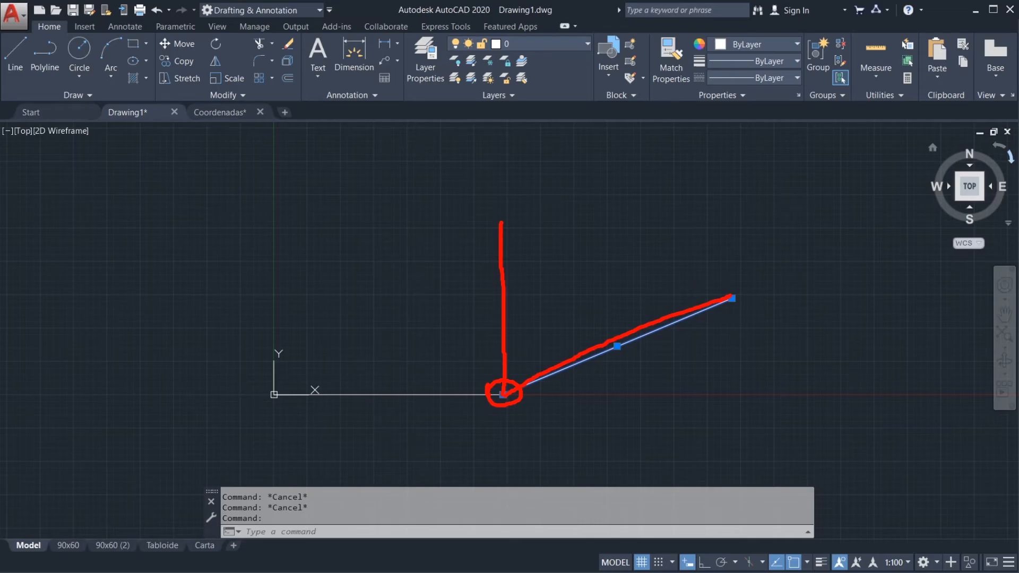
key("Escape")
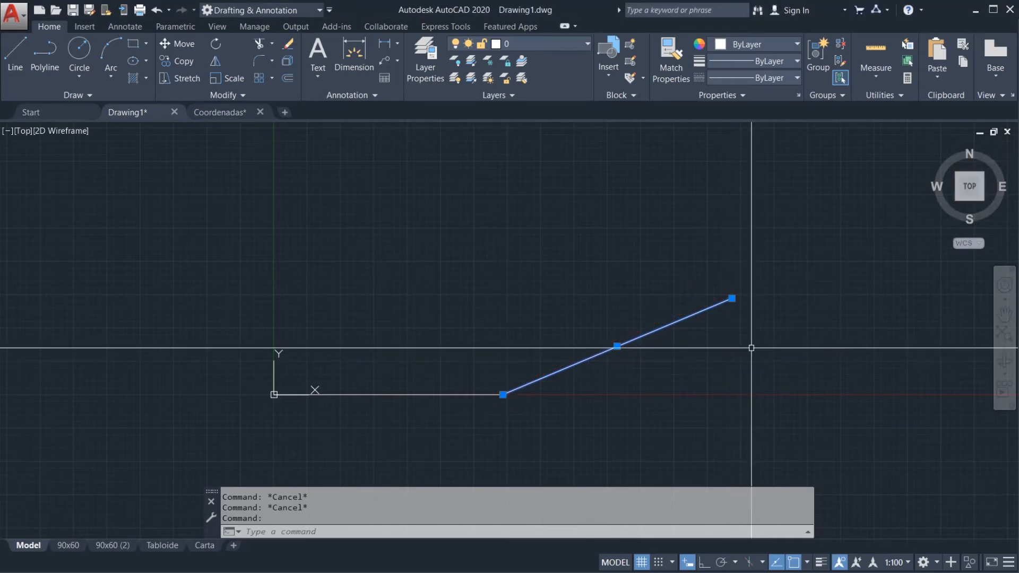
key("Escape")
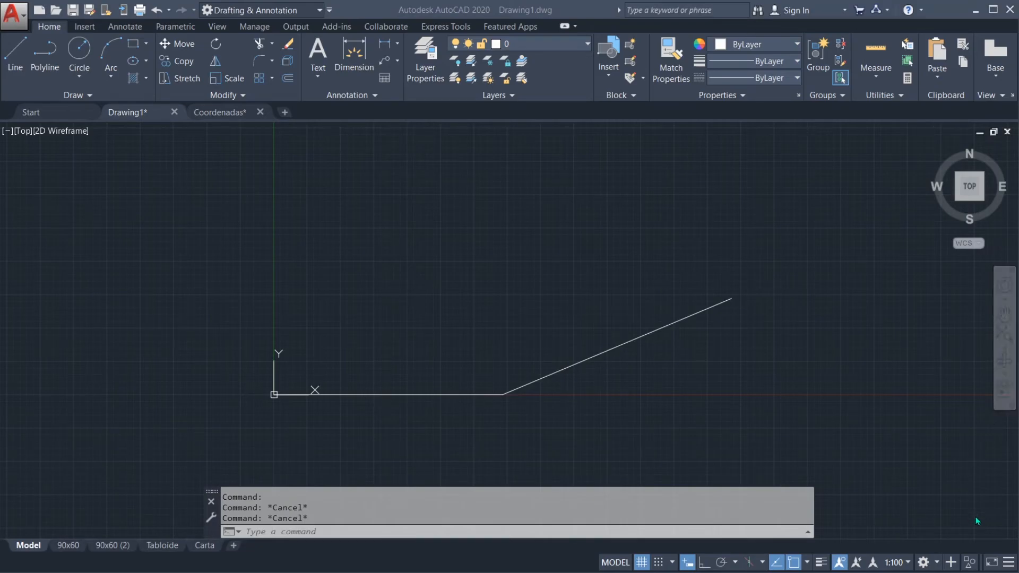
Step: Check the Dynamic Input entry in the status bar customization list and turn Dynamic Input off
left_click(1009, 566)
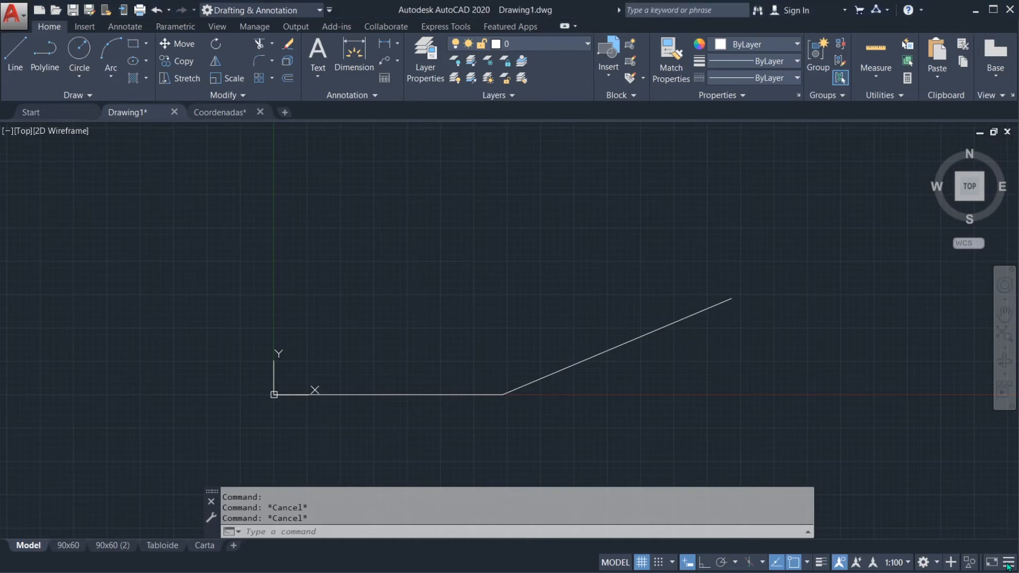
left_click(1008, 567)
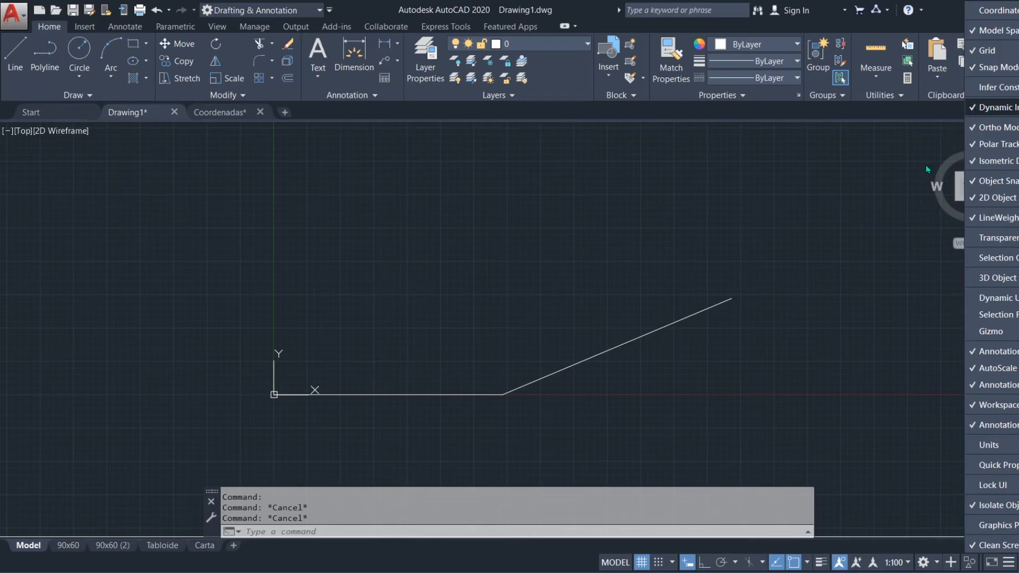
left_click(743, 403)
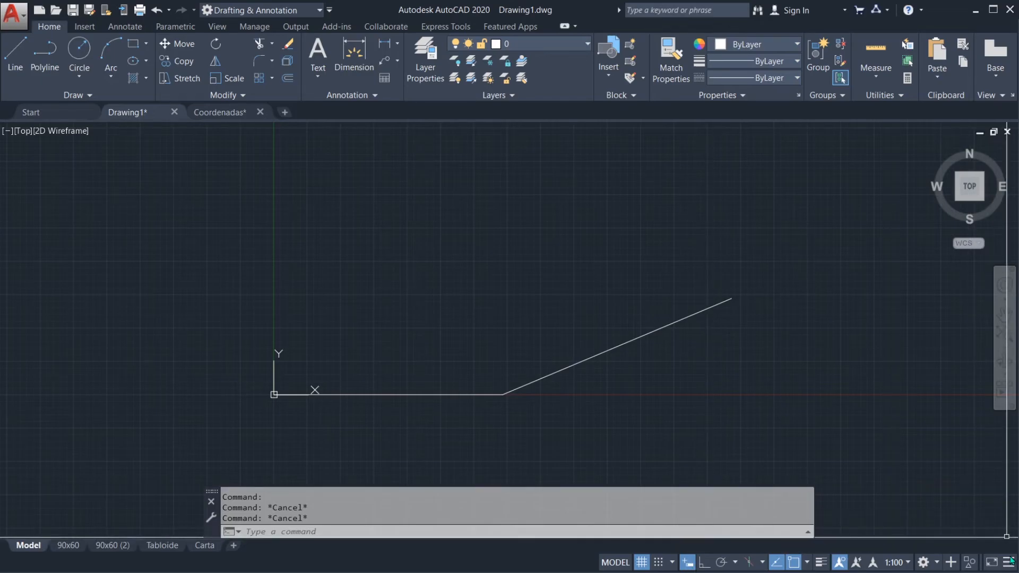
left_click(688, 563)
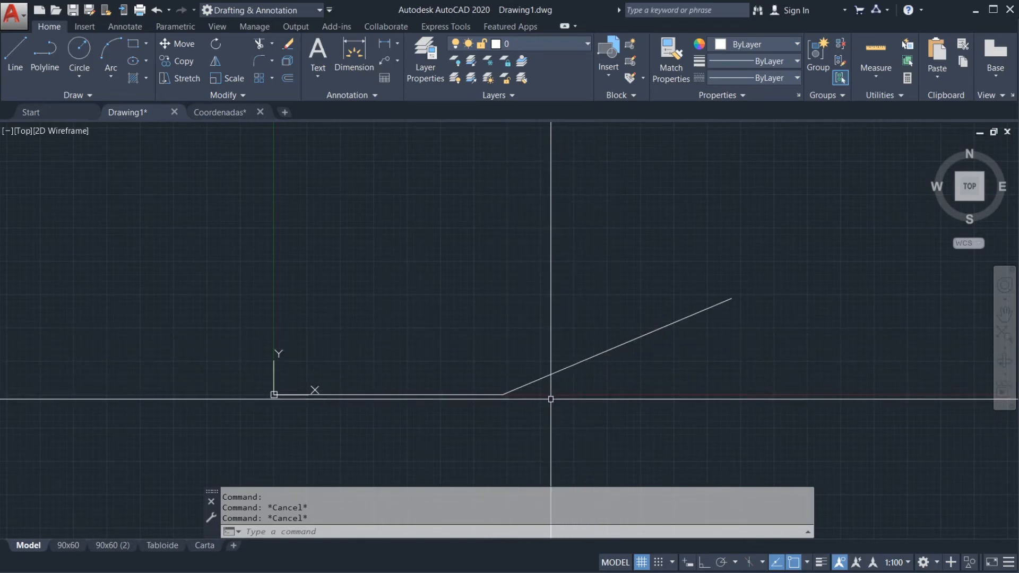
Step: Erase the slanted line with a crossing selection and switch to the exercise sheet Ejercicio 1.pdf in Adobe Acrobat Pro
middle_click_drag(551, 399, 563, 415)
left_click(582, 414)
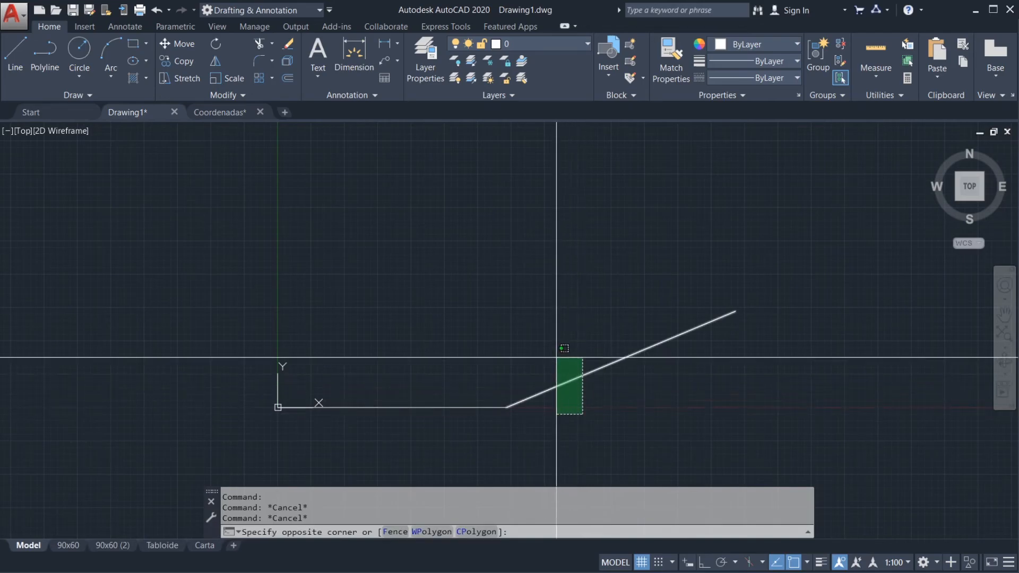
left_click(550, 347)
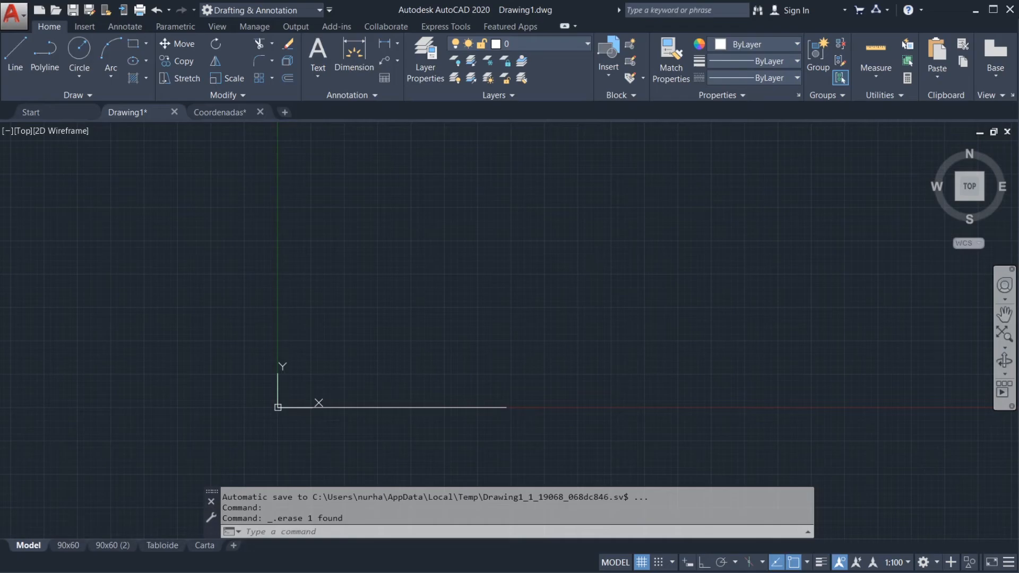
key("alt+Tab")
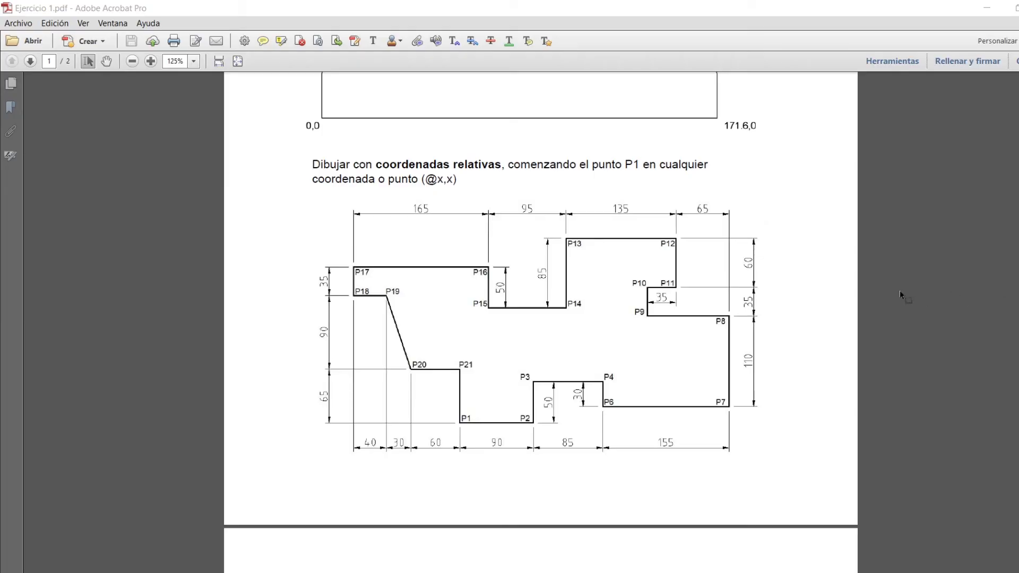
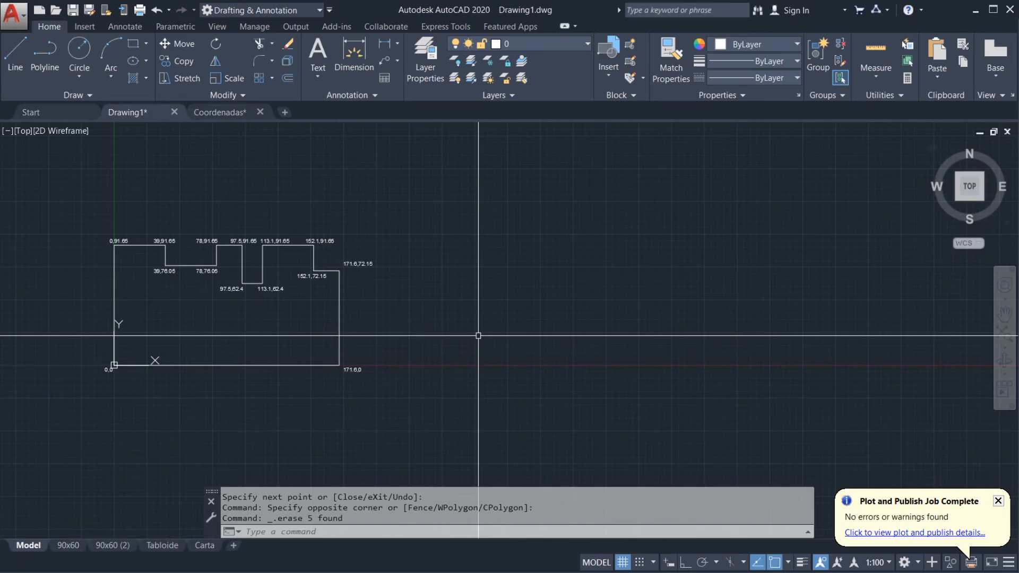
Step: Bring up the exercise sheet Ejercicio 1.pdf and move its window aside, keeping the drawing in view
middle_click_drag(460, 341, 485, 343)
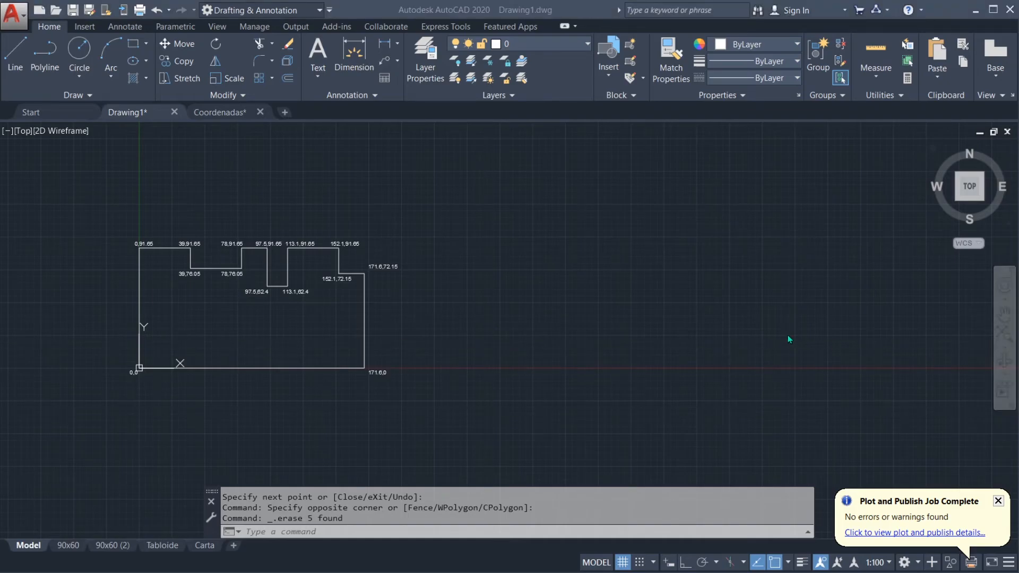
left_click(507, 302)
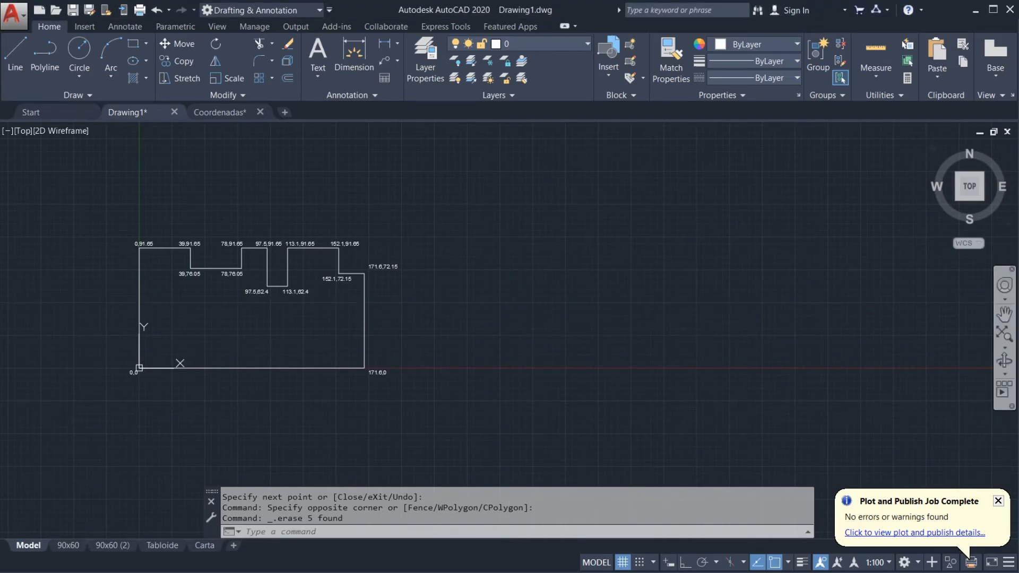
left_click(832, 572)
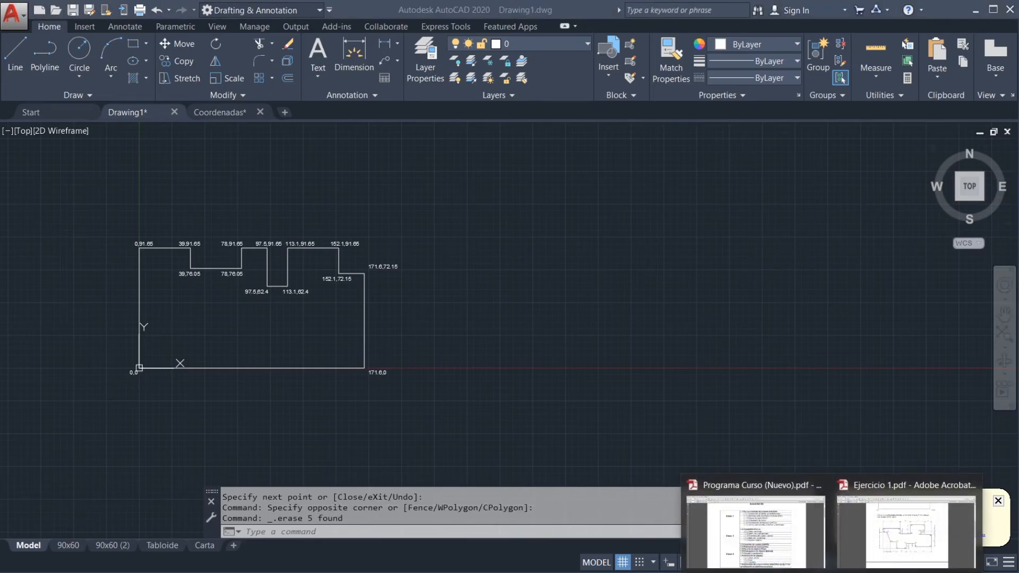
left_click(881, 533)
left_click_drag(722, 7, 1018, 23)
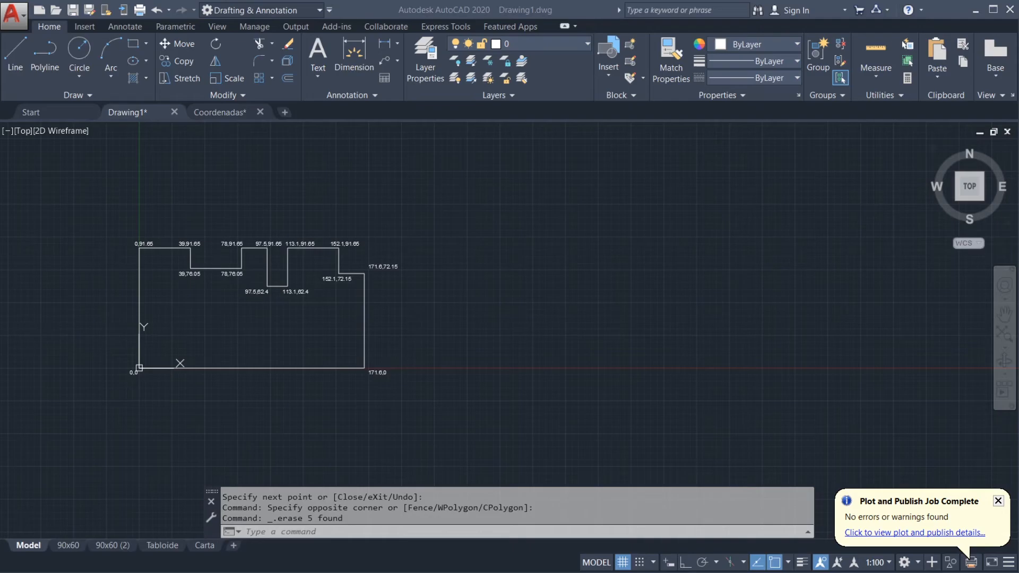
left_click(525, 320)
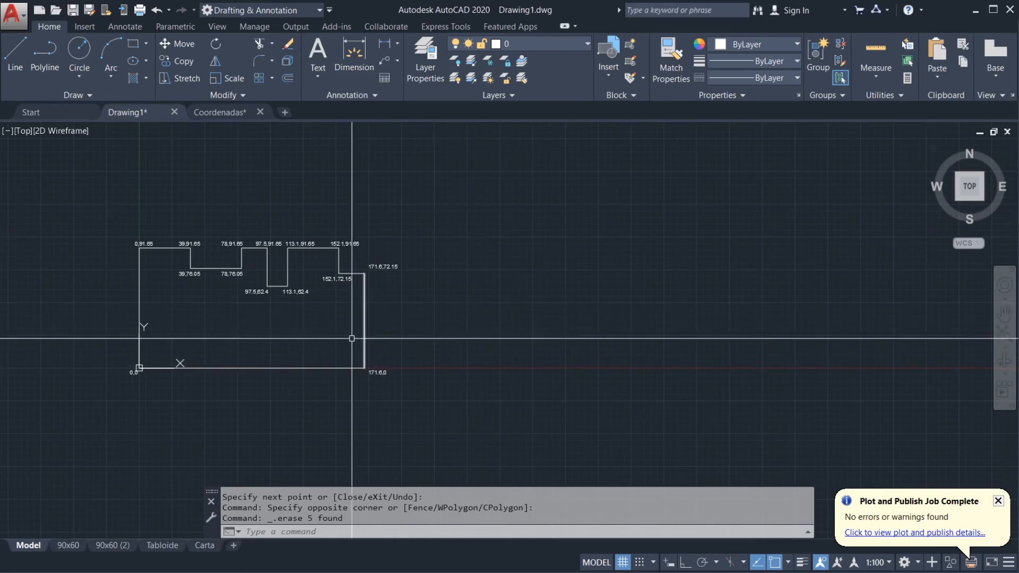
Step: Erase the coordinate labels 171.6,72.15 and 171.6,0 beside the stepped outline
middle_click_drag(388, 363, 445, 374)
left_click(466, 408)
left_click(432, 269)
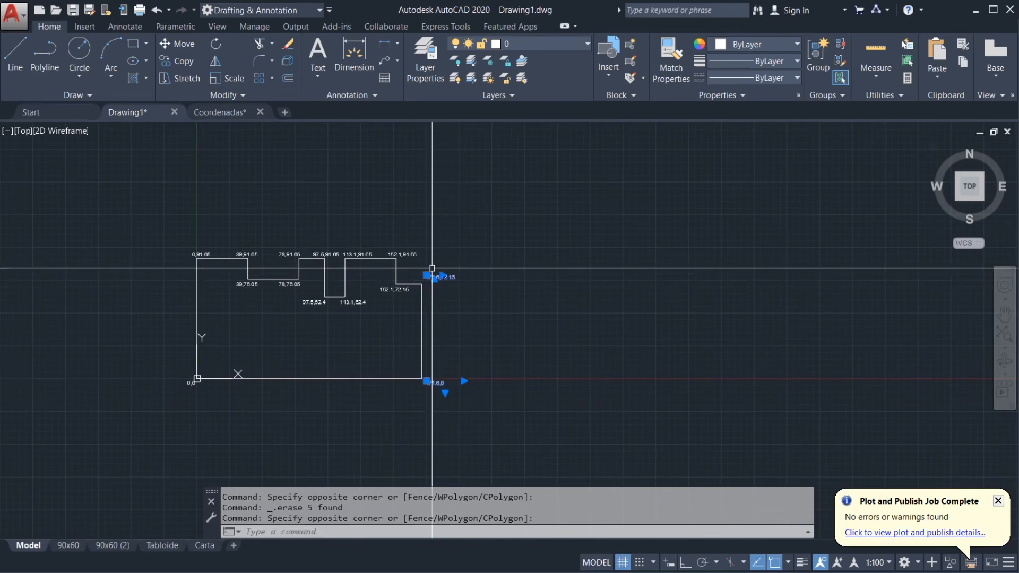
scroll(425, 318, "down", 2)
key("Delete")
scroll(405, 307, "up", 4)
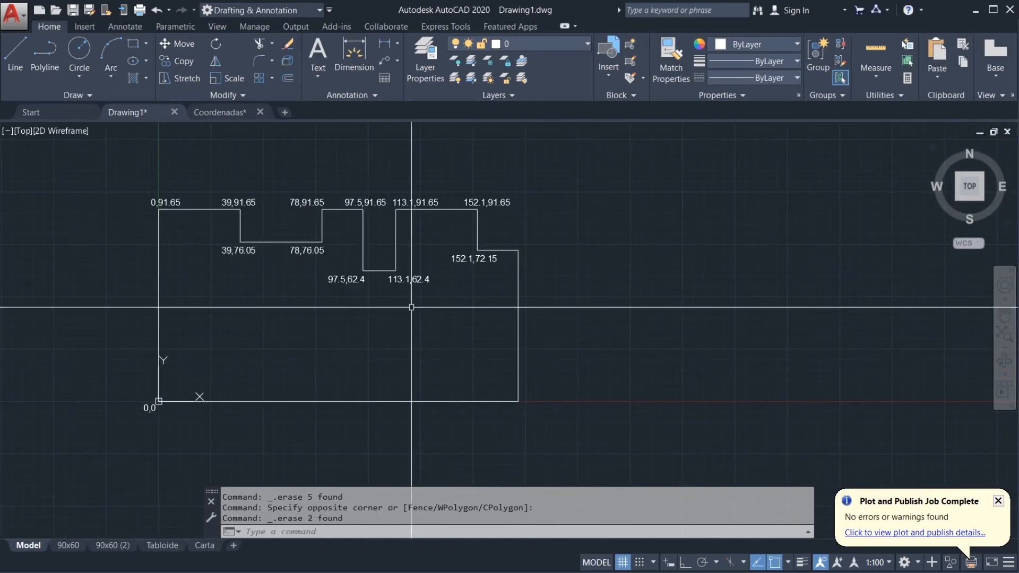
Step: Erase the labels 152.1,72.15 and 113.1,62.4 and the row of coordinate labels along the outline's upper edge
left_click(455, 289)
left_click(421, 247)
key("Delete")
left_click(489, 202)
key("Delete")
left_click(448, 205)
left_click(141, 171)
key("Delete")
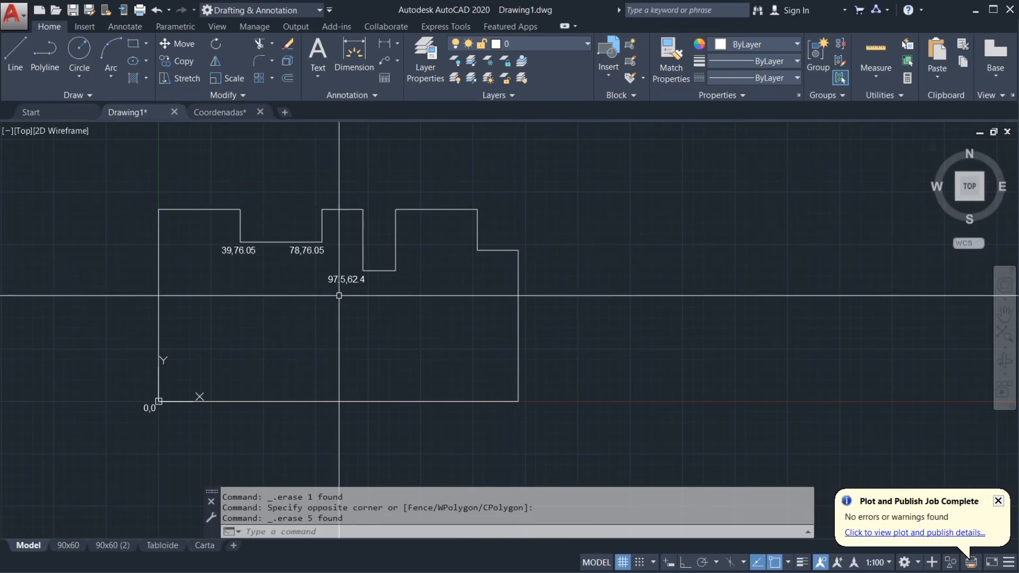
Step: Erase the remaining coordinate labels 97.5,62.4, 78,76.05, 39,76.05 and 0,0
left_click(346, 298)
left_click(223, 245)
key("Delete")
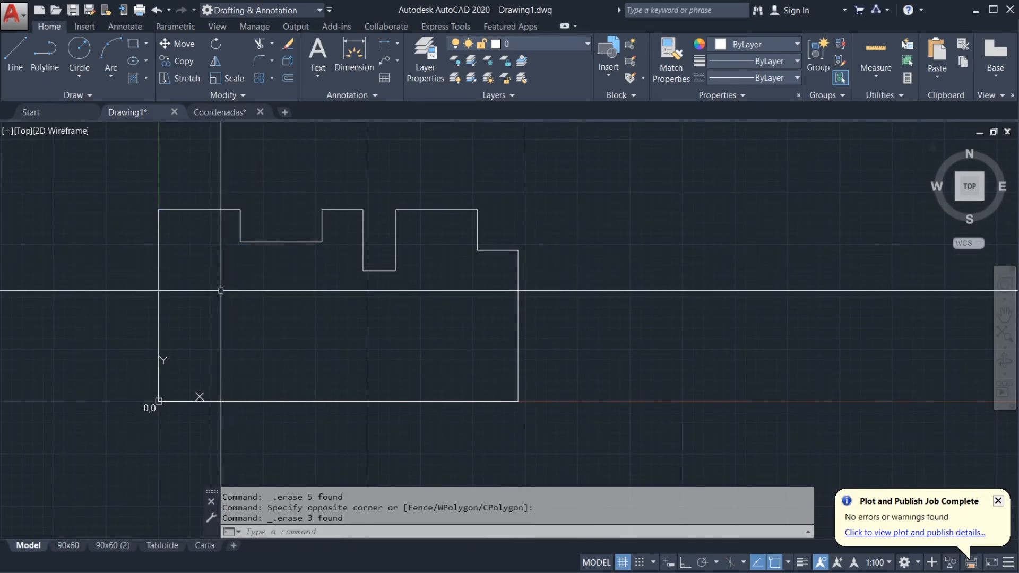
left_click(142, 410)
key("Delete")
middle_click_drag(628, 357, 412, 353)
scroll(424, 354, "down", 2)
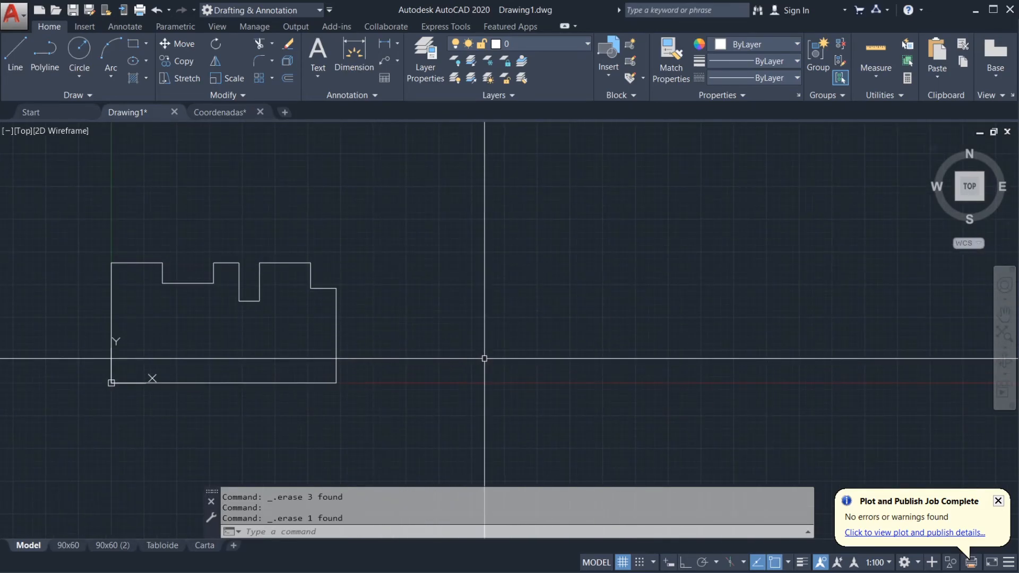
type("l")
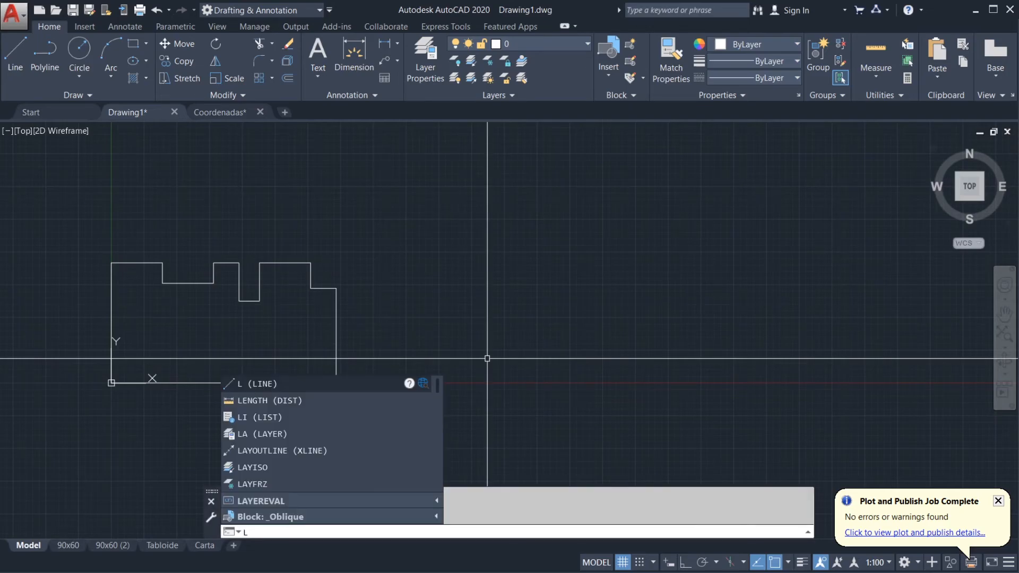
key("Return")
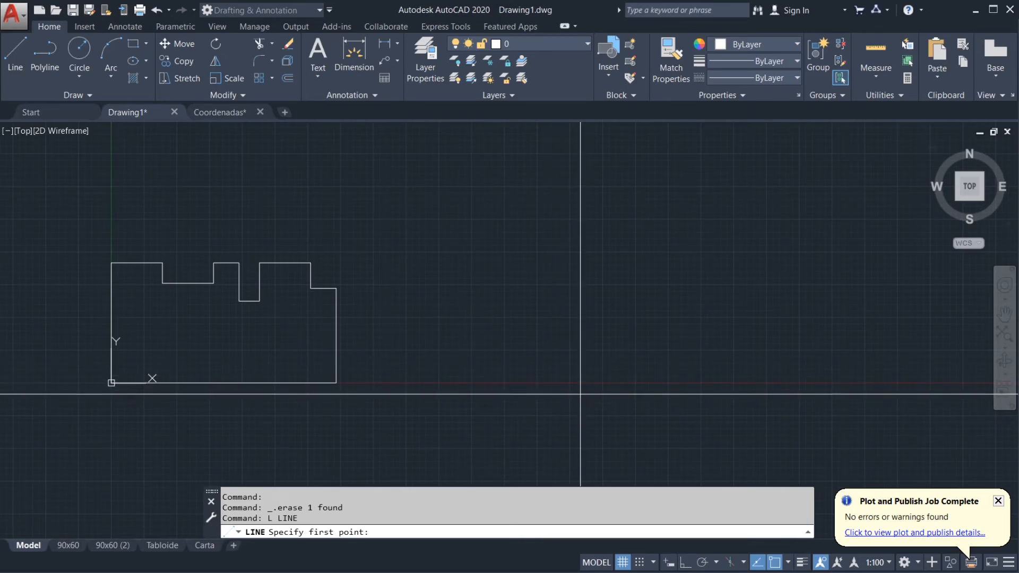
left_click(528, 381)
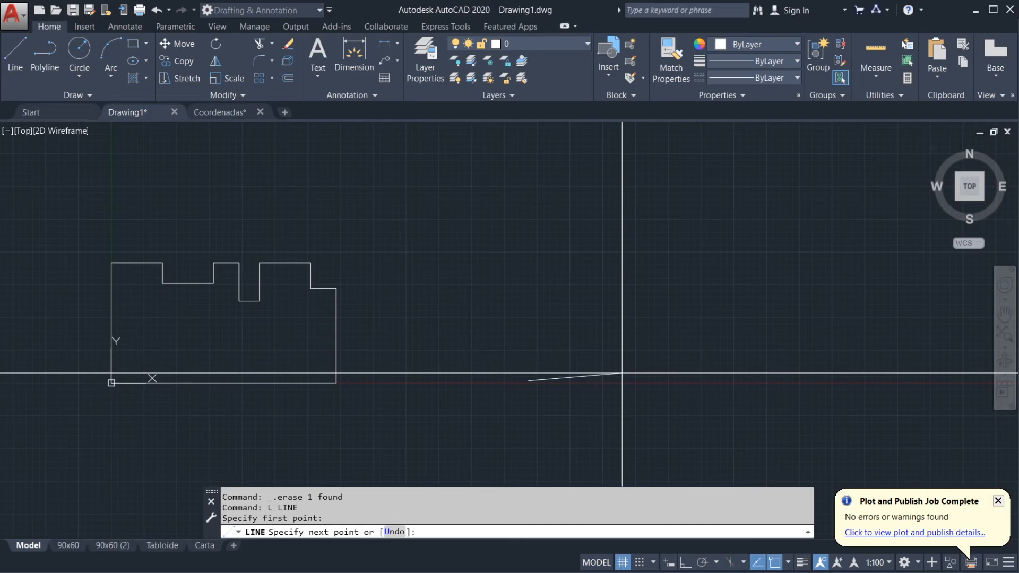
type("@")
type("90,0")
key("Return")
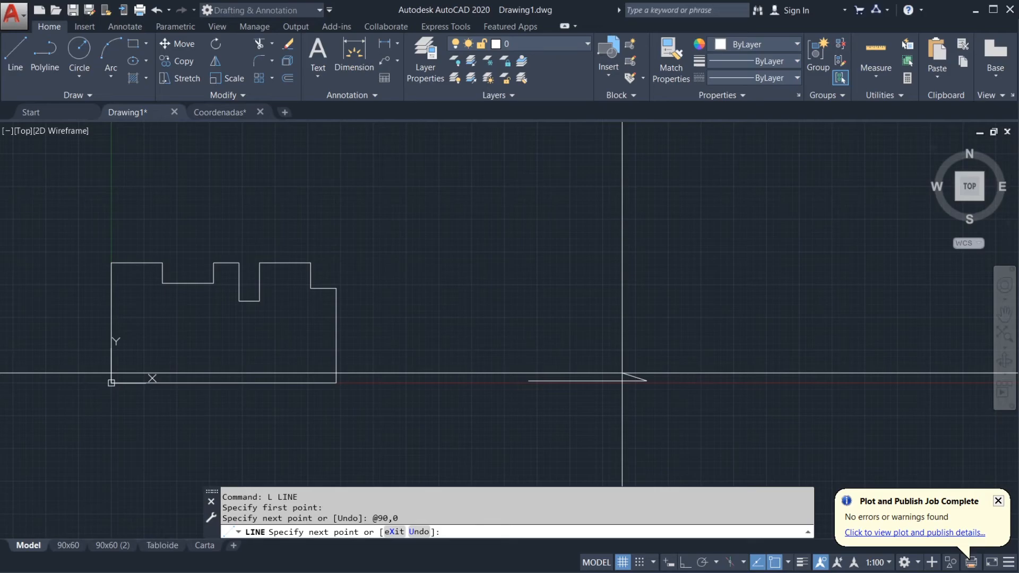
type("@")
type("0,50")
key("Return")
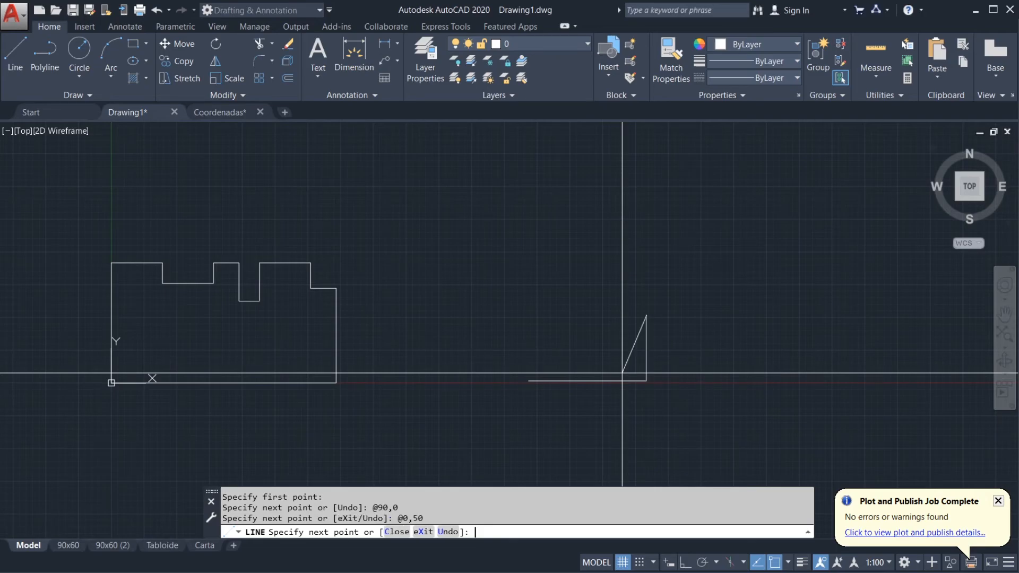
type("@85,0")
key("Return")
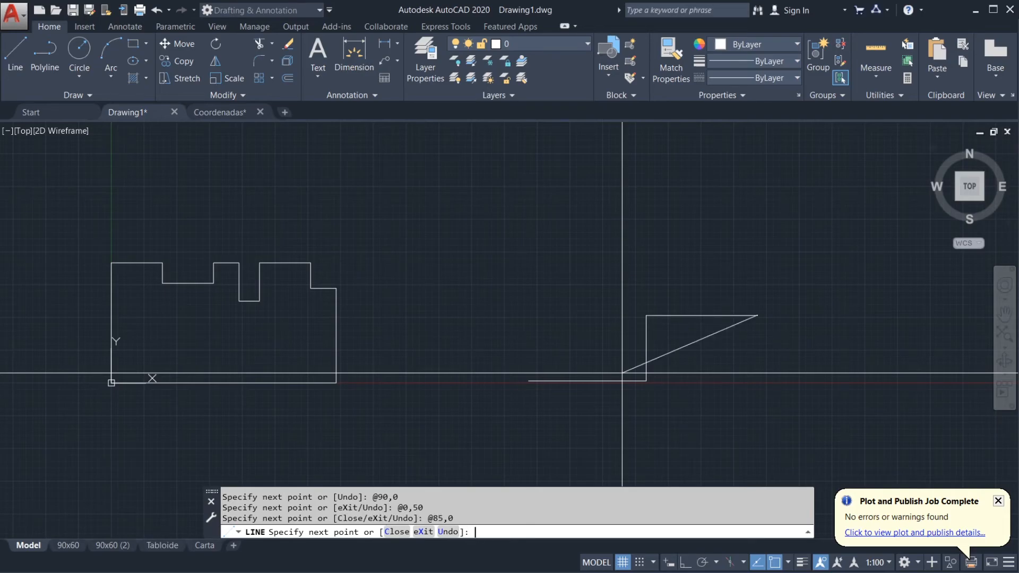
type("@")
type("0,-30")
key("Return")
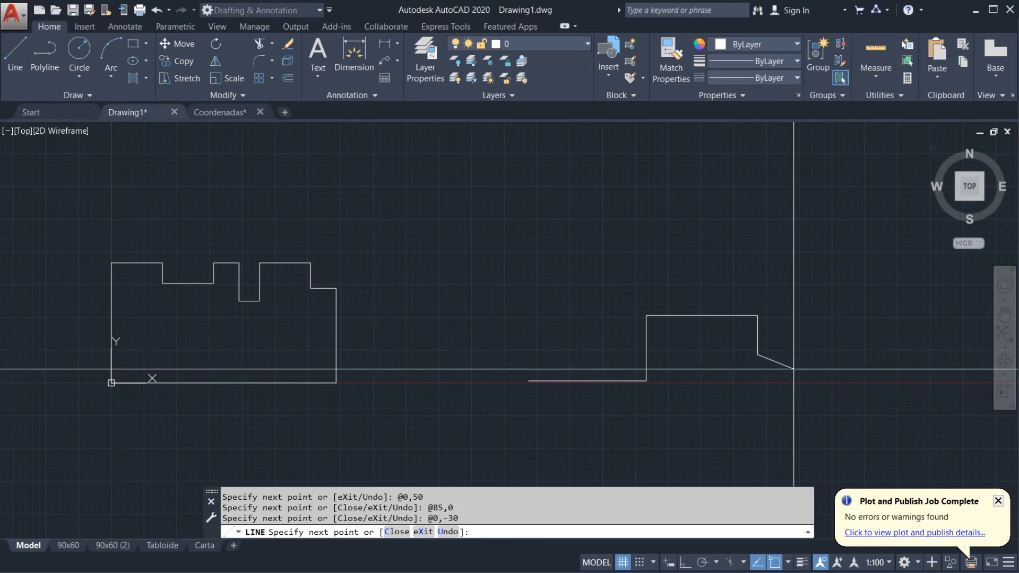
type("@155,0")
key("Return")
Step: Continue the line with the relative points @0,110 and @-100,0
scroll(793, 369, "down", 3)
scroll(676, 394, "up", 3)
type("@0,110")
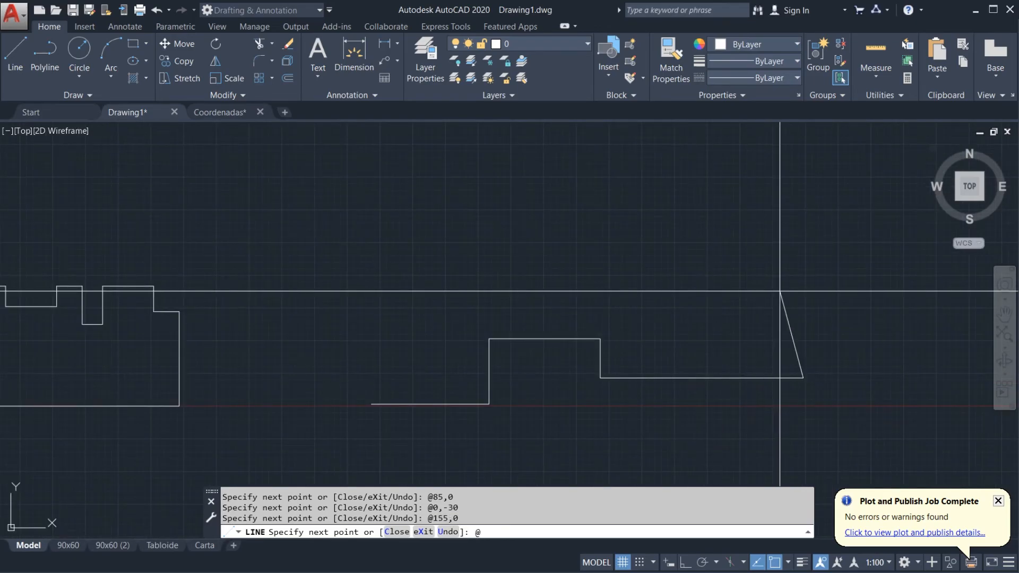
key("Return")
type("@")
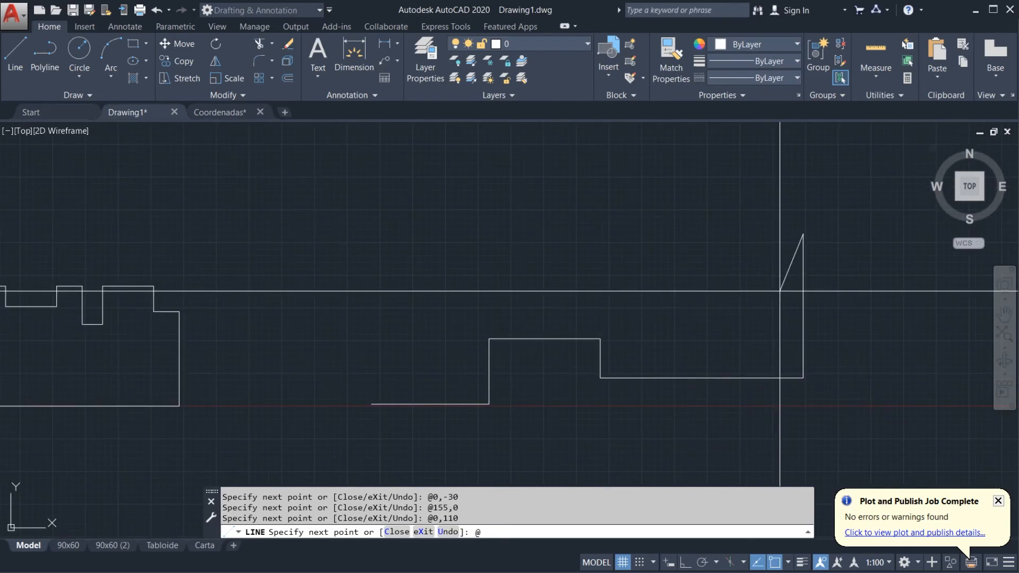
type("-100")
type(",0")
key("Return")
type("@0,35")
key("Return")
type("@")
middle_click_drag(749, 196, 725, 249)
type("35,0")
key("Return")
type("@0,60")
key("Return")
Step: Continue the line with the relative points @-135,0, @0,-85, @-90,0 and @0,50
type("@-135,0")
key("Return")
type("@0,-85")
key("Return")
type("@-90,0")
key("Return")
type("@0,50")
key("Return")
type("@-165,0")
key("Return")
type("@0,-35")
key("Return")
type("@")
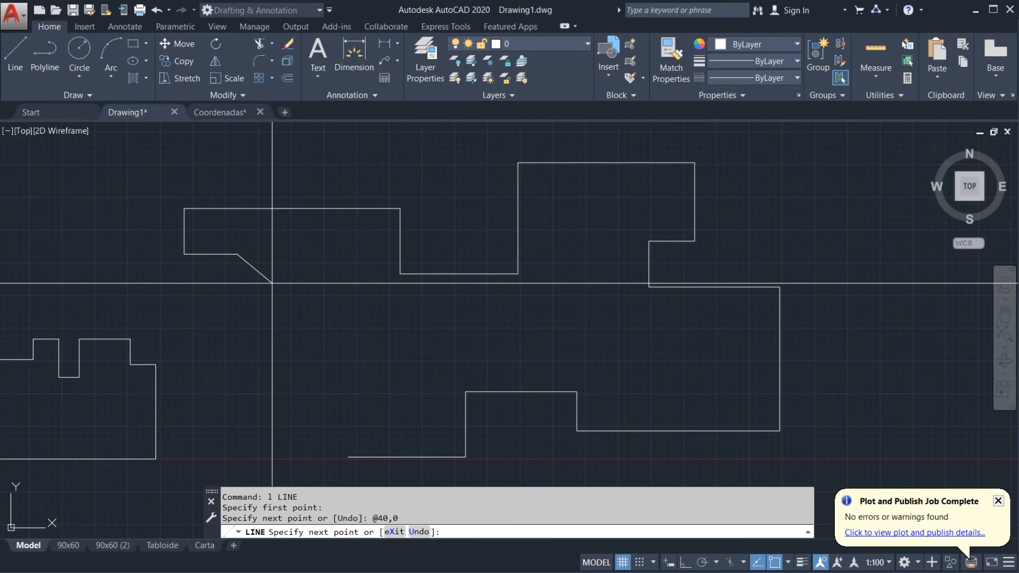
type("@")
type("30,-90")
key("Return")
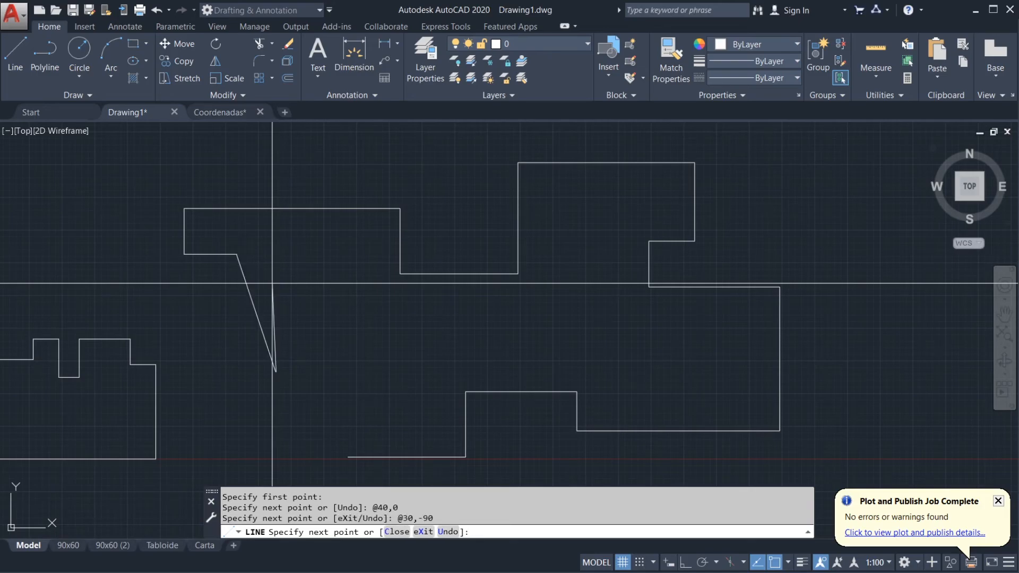
type("@60,0")
key("Return")
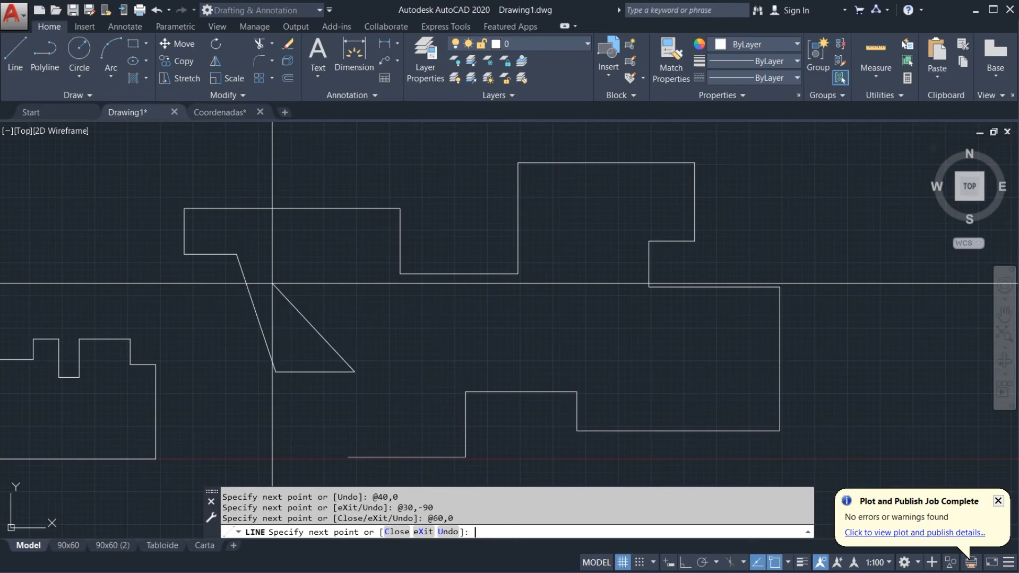
Step: Draw a vertical segment to @0,-65 from the current endpoint and end the Line command
type("@0,-65")
key("Return")
key("Return")
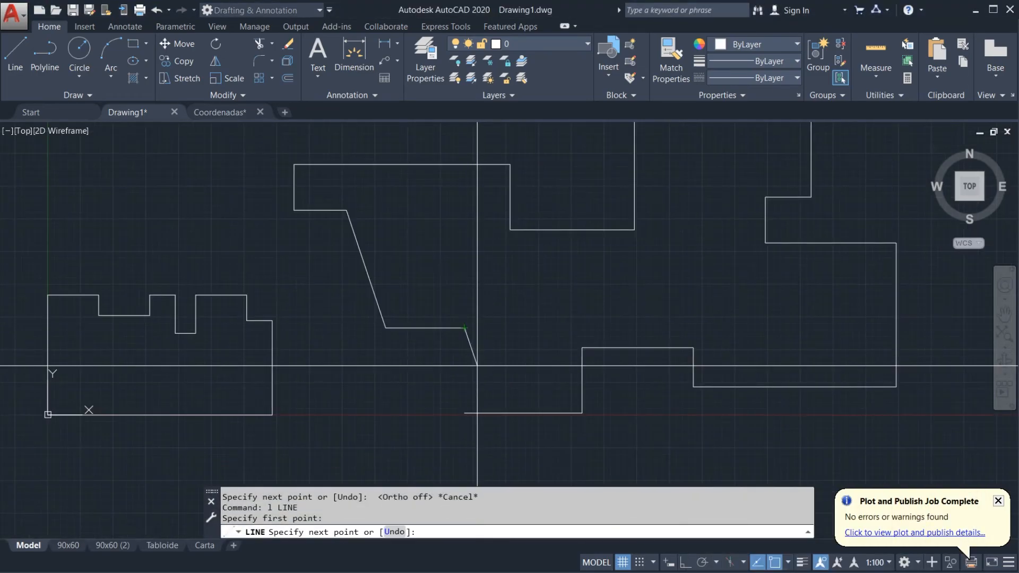
Step: Redraw the closing vertical segment with @0,-65 down to the outline's starting point and end the Line command
type("@0,-65")
key("Return")
key("Return")
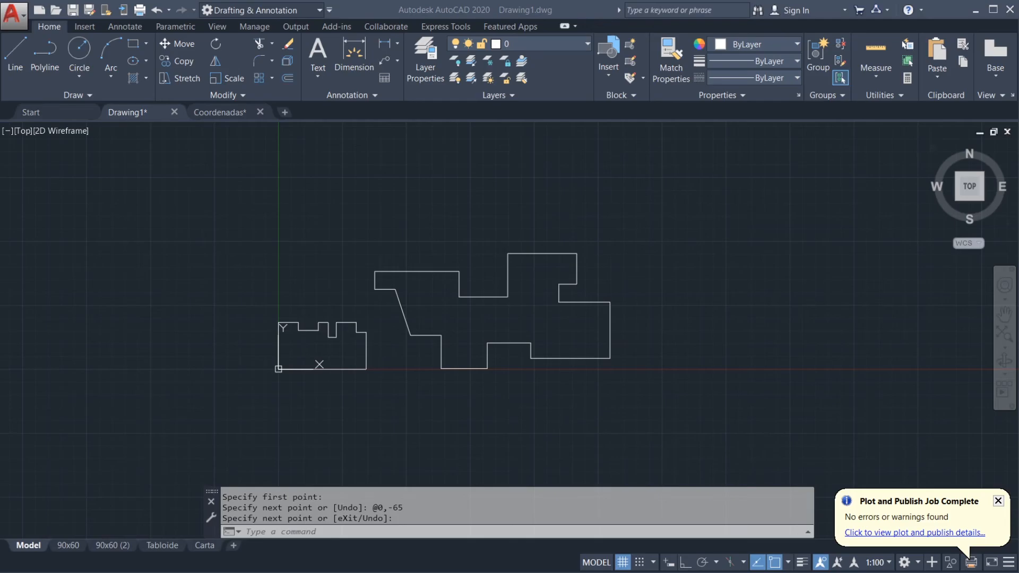
Step: Bring Ejercicio 1.pdf back on screen and examine the triangle's three polar points in the polar coordinate exercise
left_click_drag(1018, 77, 487, 30)
left_click(718, 28)
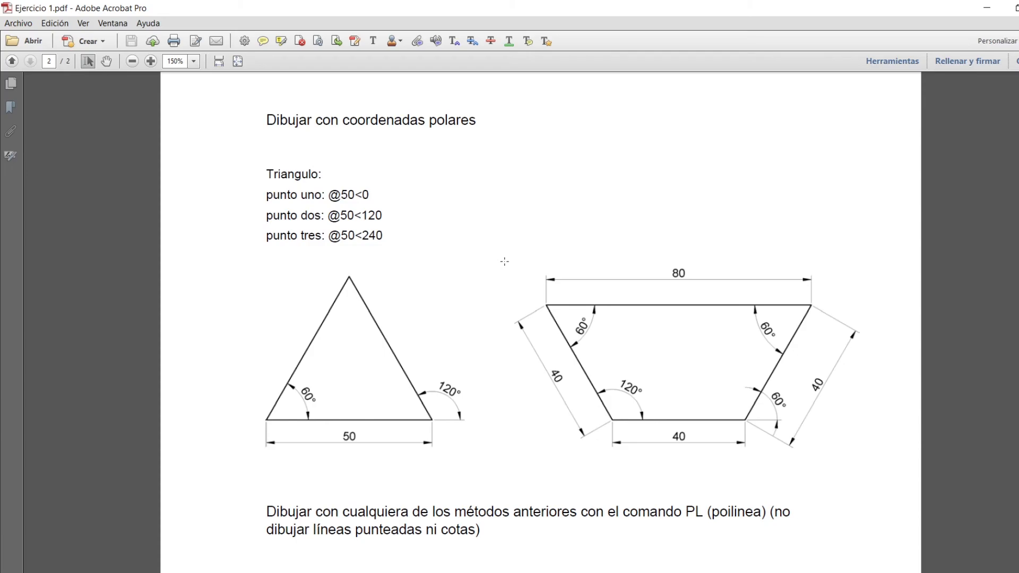
left_click(852, 572)
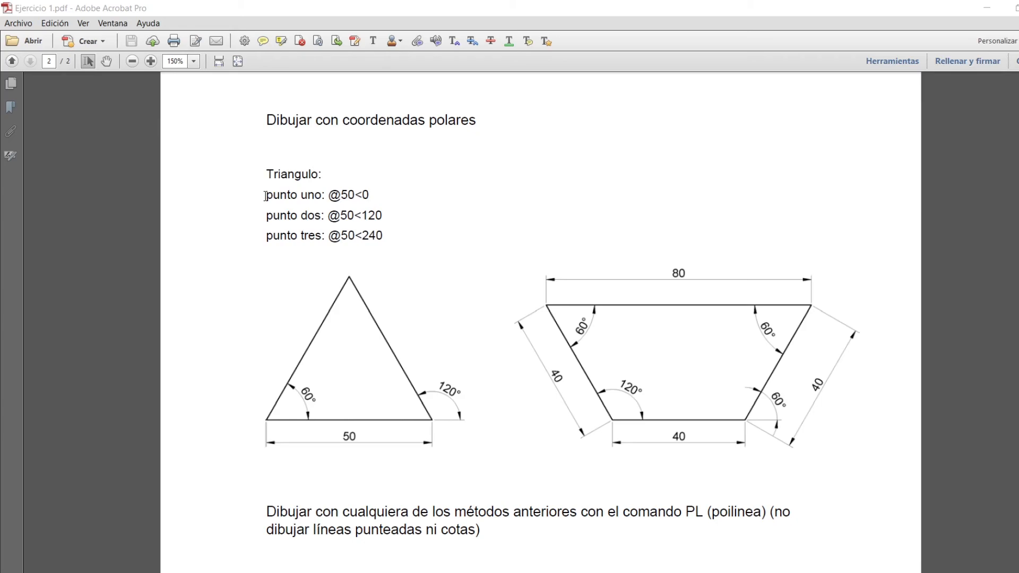
left_click_drag(265, 197, 383, 239)
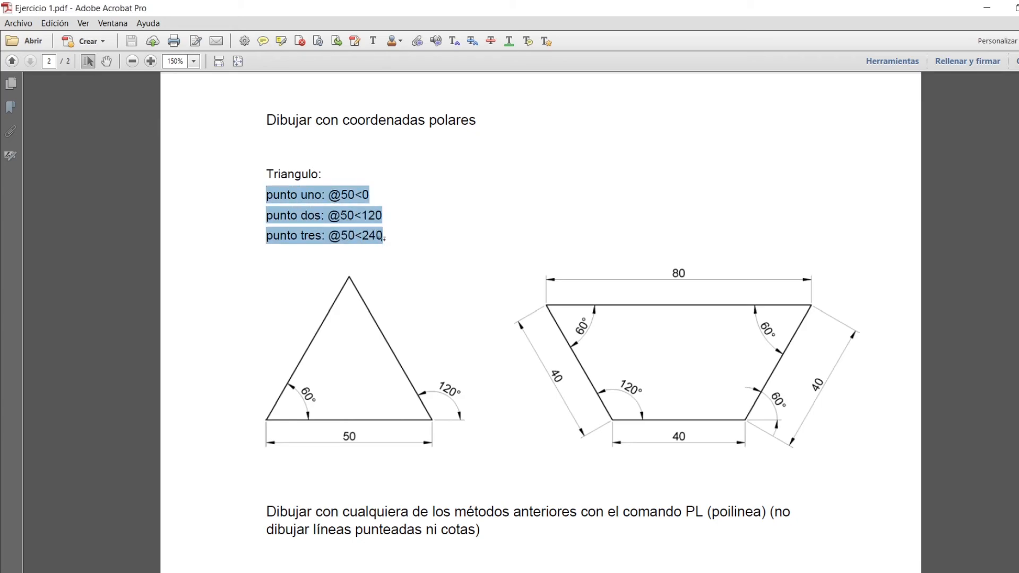
left_click(385, 237)
double_click(342, 198)
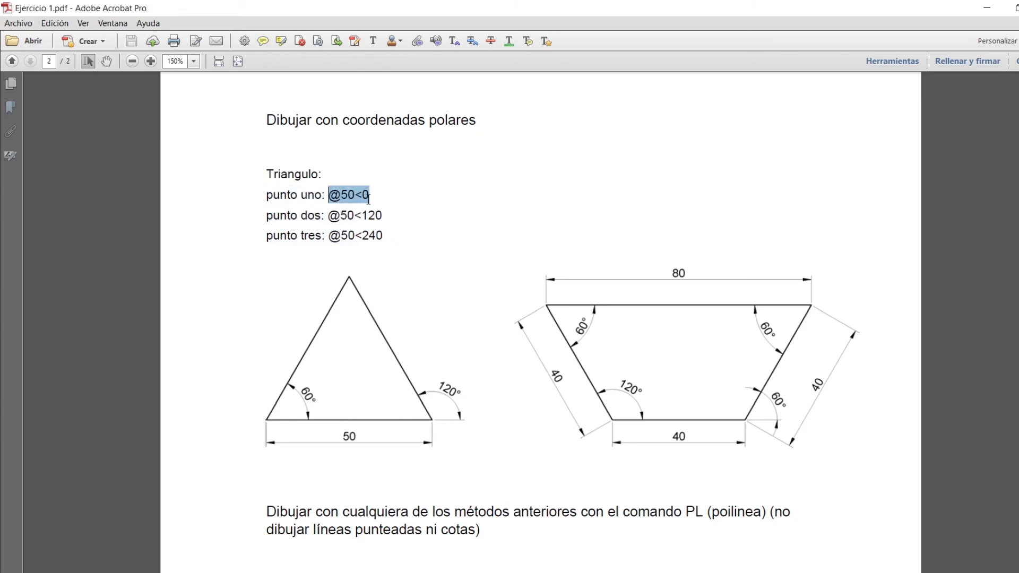
left_click_drag(328, 215, 383, 216)
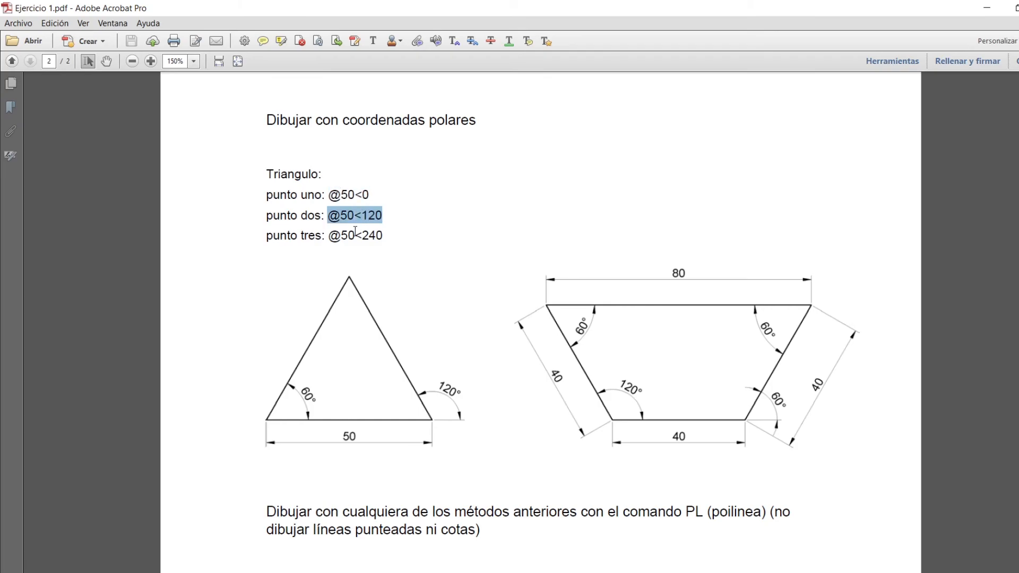
left_click_drag(329, 236, 387, 238)
left_click(399, 241)
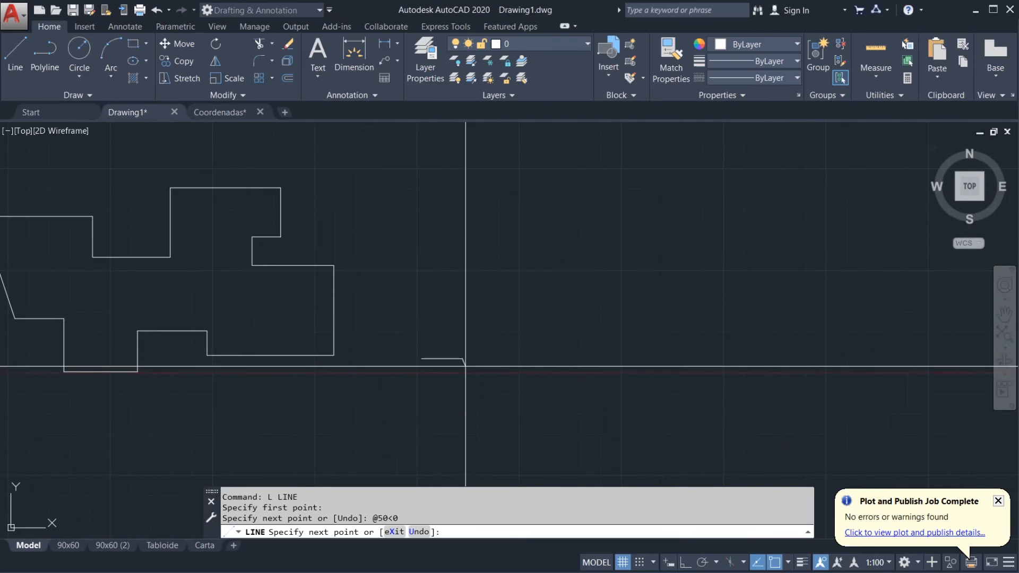
key("Return")
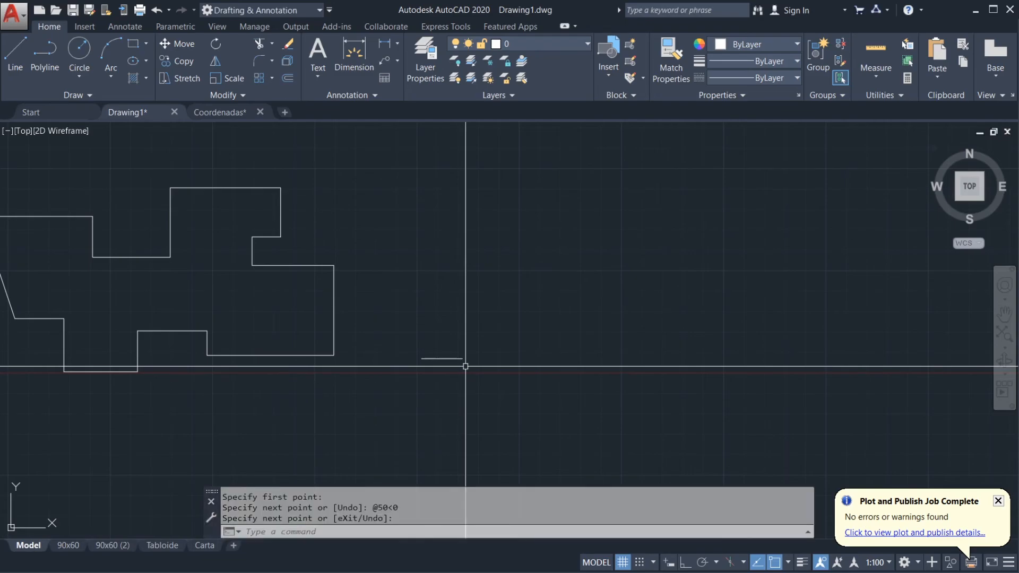
scroll(417, 359, "up", 4)
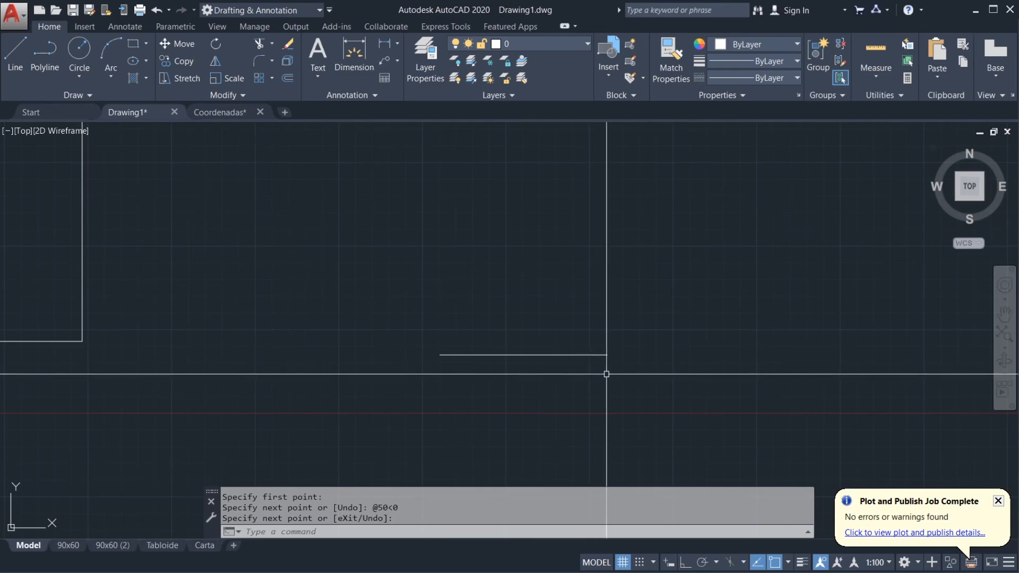
middle_click_drag(475, 371, 498, 379)
type("c")
key("Return")
scroll(466, 366, "up", 2)
left_click(467, 365)
left_click(475, 349)
key("Return")
key("Escape")
key("Escape")
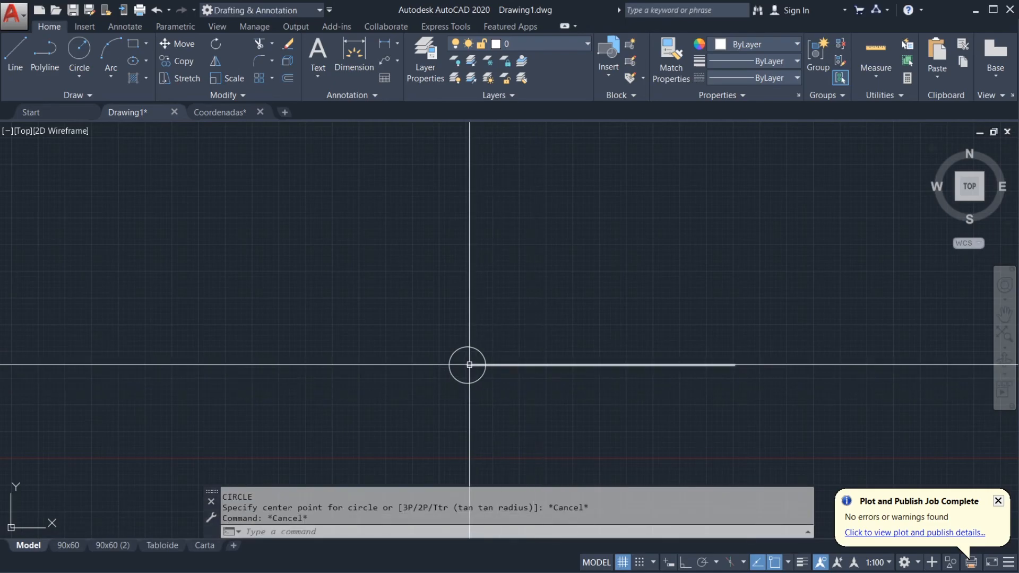
Step: Draw a vertical line about 40 units upward from the circle's centre with Ortho on
left_click(561, 367)
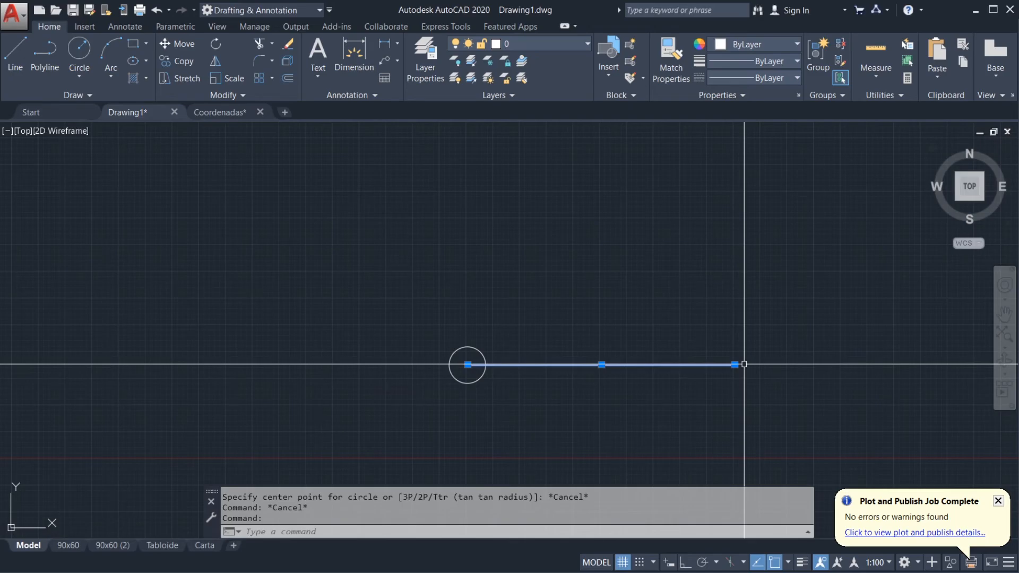
key("Escape")
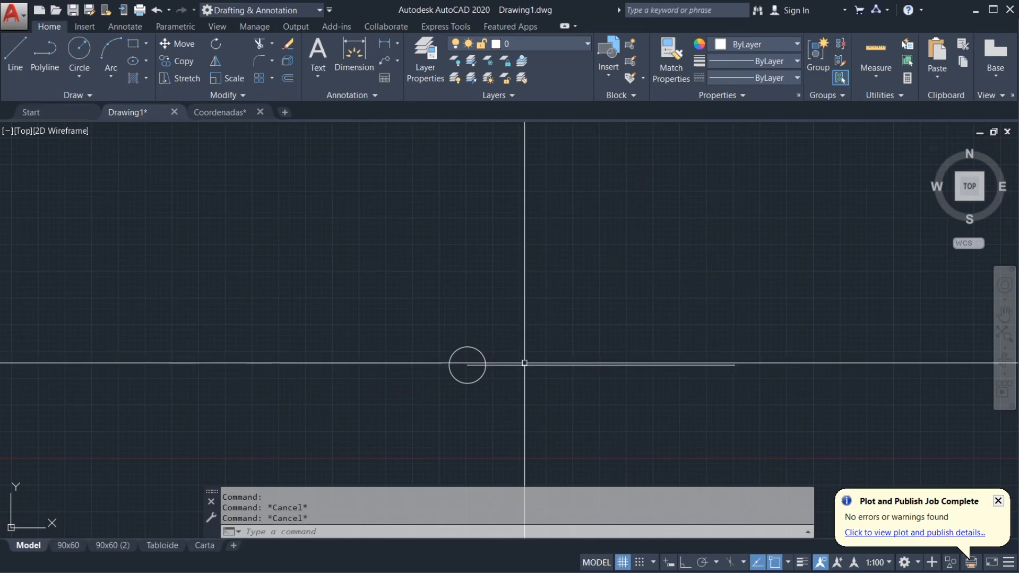
type("l")
key("Return")
left_click(467, 365)
key("F8")
middle_click_drag(508, 235, 504, 267)
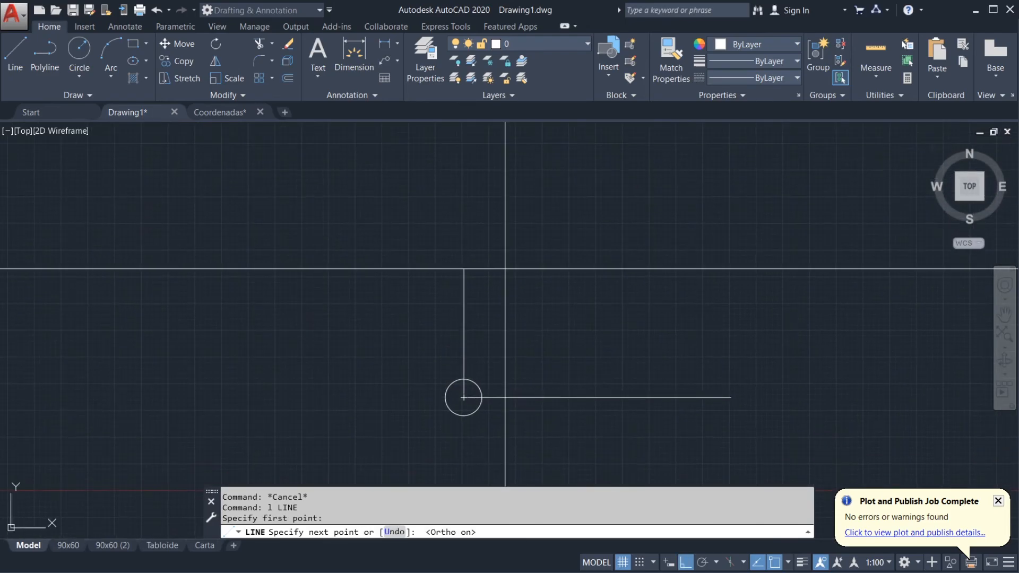
left_click(499, 181)
key("Return")
Step: Draw a horizontal line to the left from the circle's centre, end the Line command and clear the selection
key("Return")
left_click(463, 397)
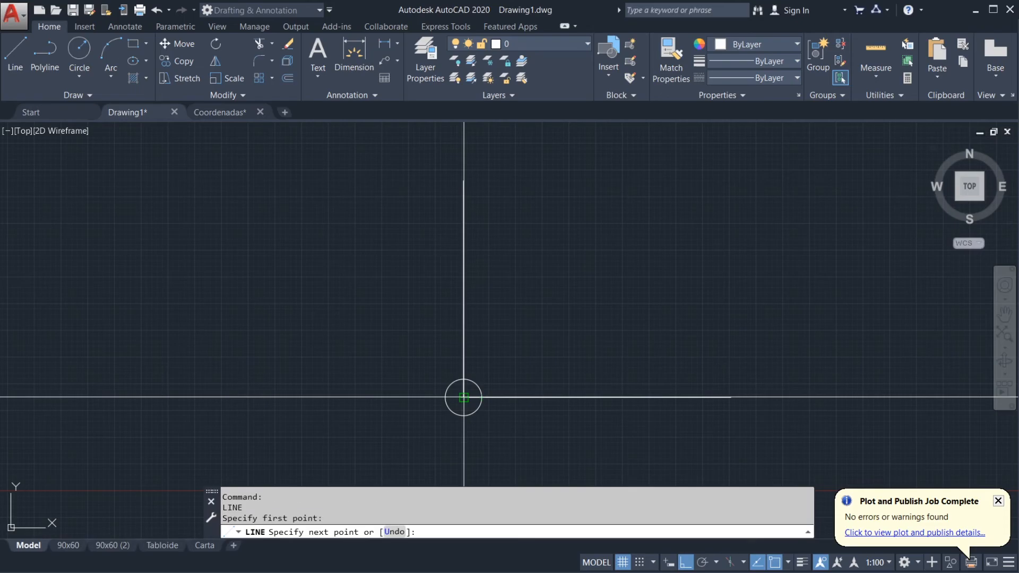
left_click(247, 386)
key("Return")
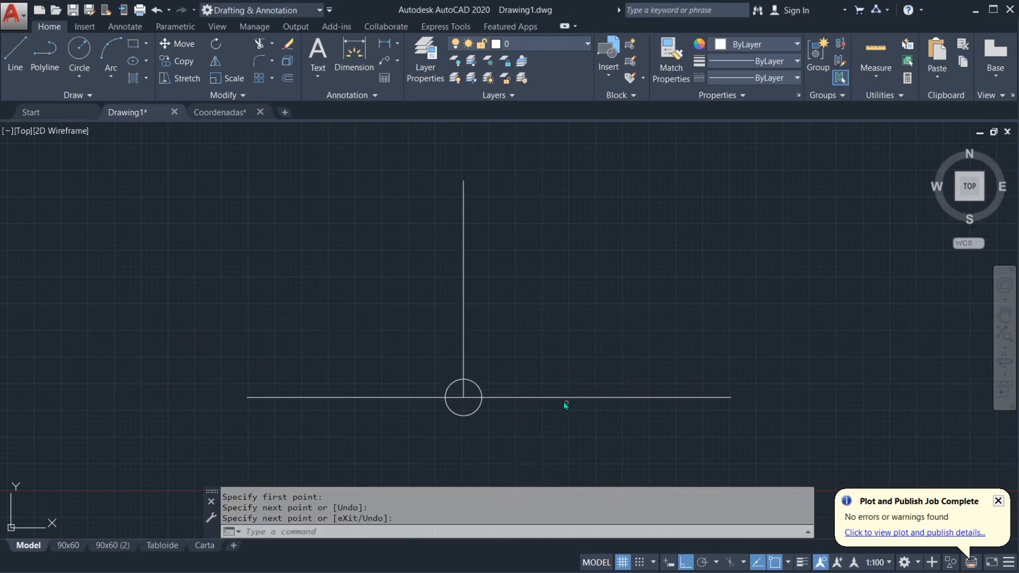
mouse_move(524, 397)
left_mouse_down()
mouse_move(505, 355)
mouse_move(419, 359)
mouse_move(412, 397)
mouse_move(446, 371)
left_mouse_up()
key("Escape")
key("Escape")
Step: Draw a vertical line straight down from the circle's centre
middle_click_drag(539, 374, 568, 282)
type("l")
key("space")
left_click(491, 304)
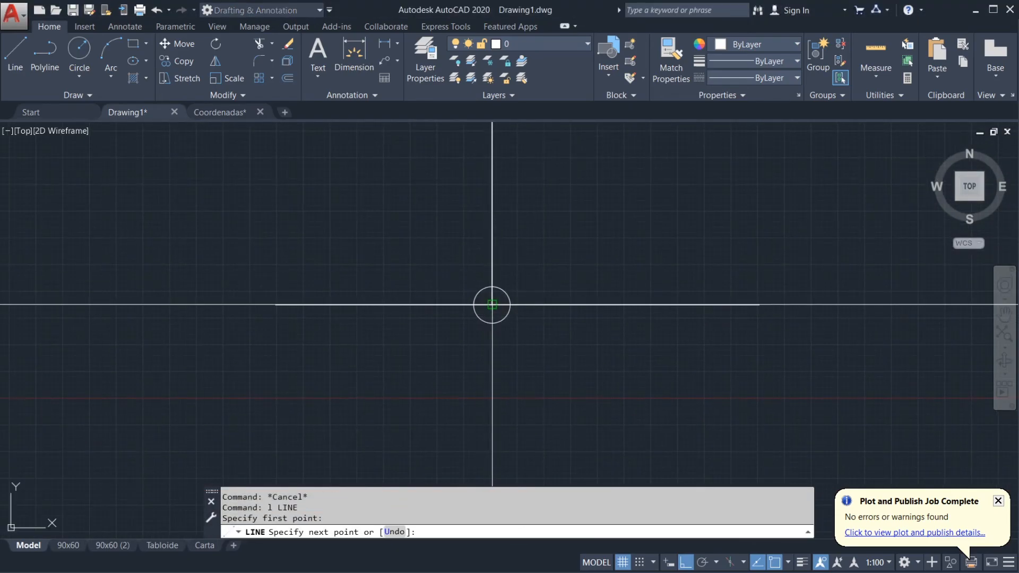
middle_click_drag(511, 417, 521, 358)
left_click(502, 420)
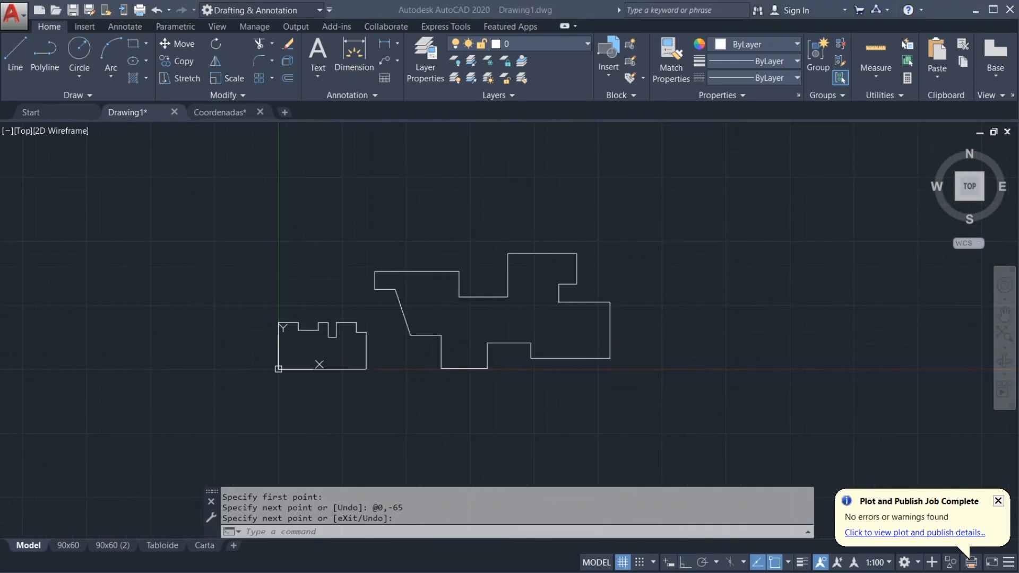
middle_click_drag(637, 341, 433, 362)
type("l")
key("Return")
scroll(431, 363, "up", 2)
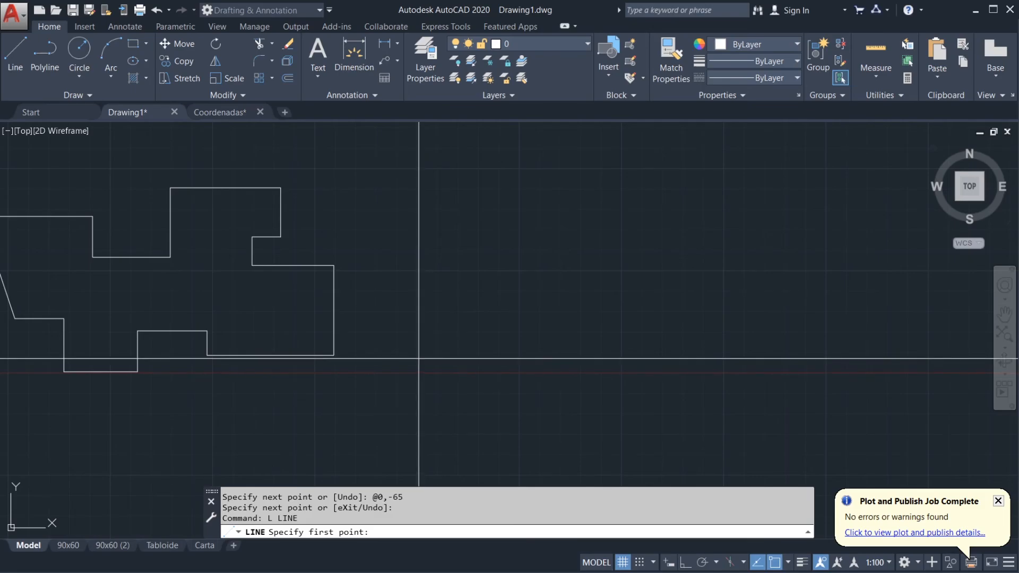
left_click(421, 359)
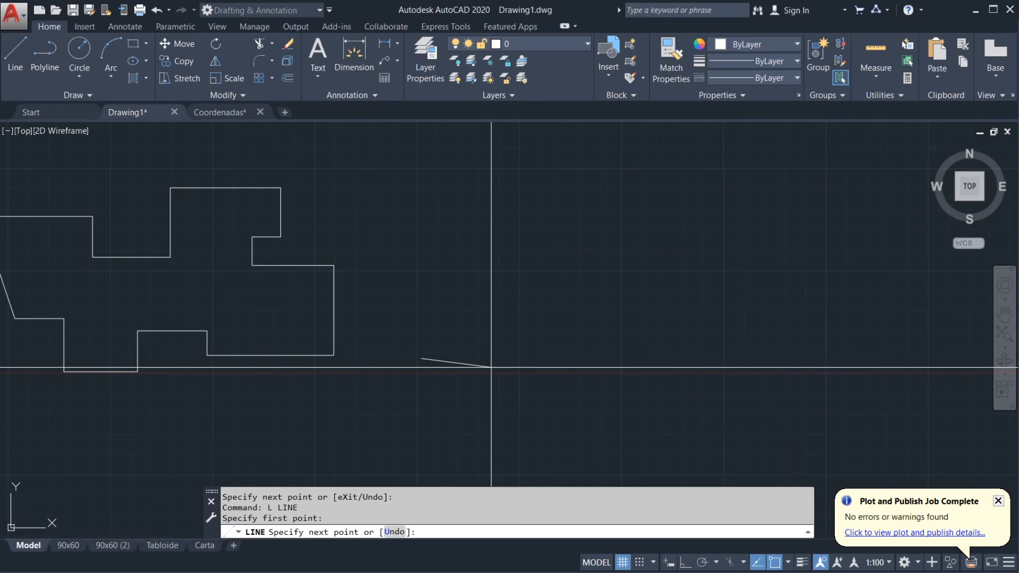
type("@")
type("50")
type("<")
type("0")
key("Return")
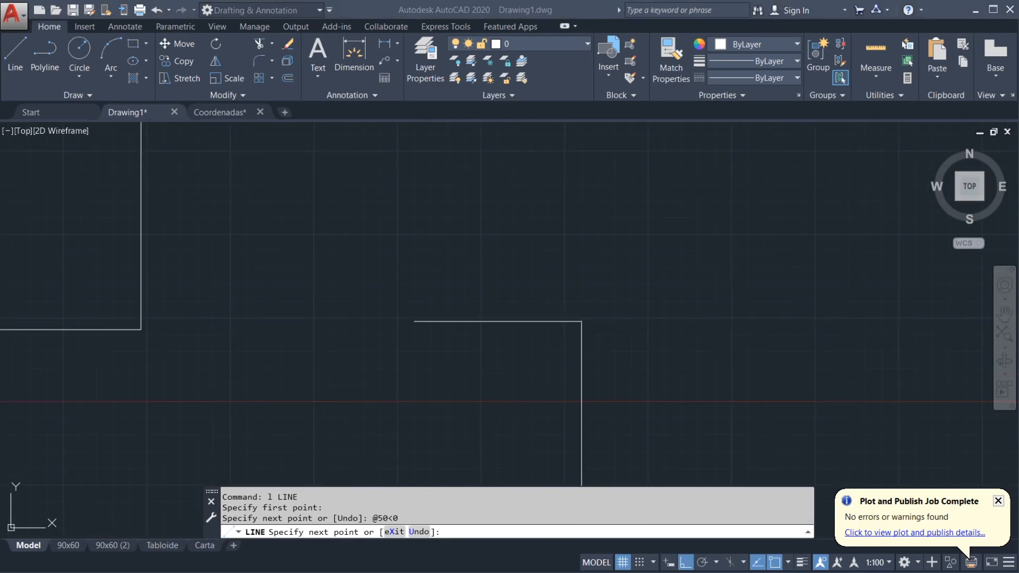
middle_click_drag(559, 243, 567, 296)
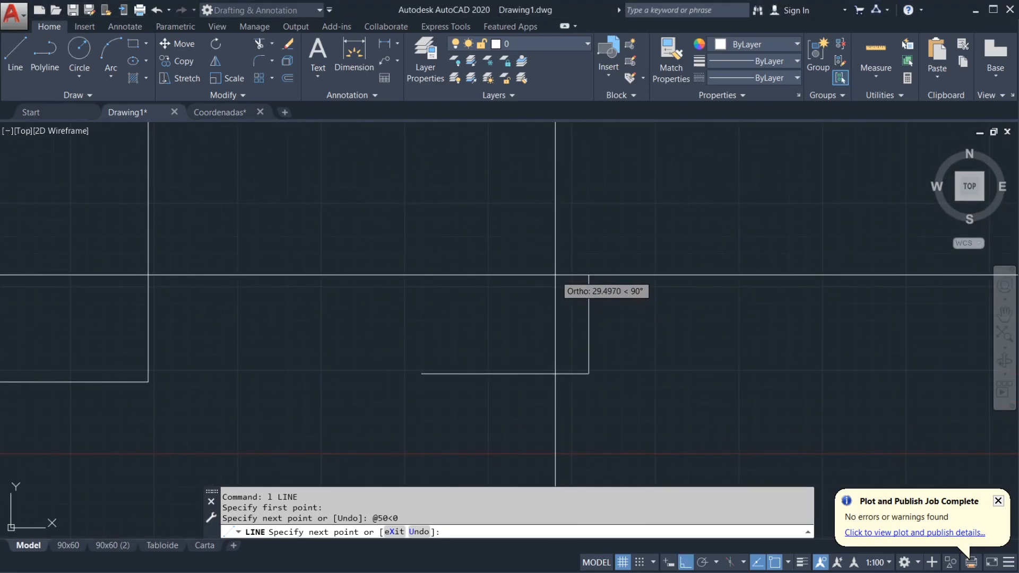
type("@50<")
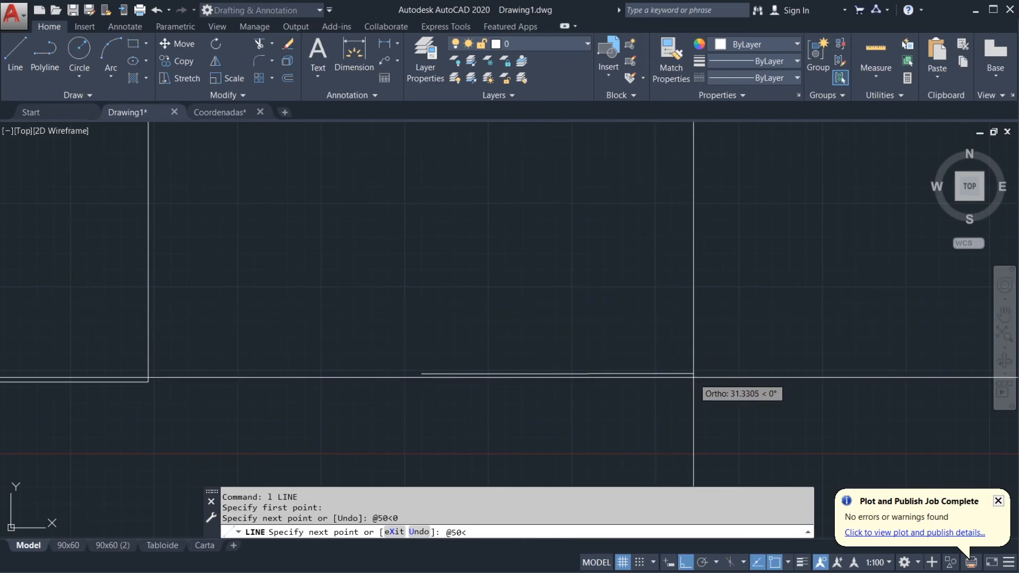
left_click(588, 298)
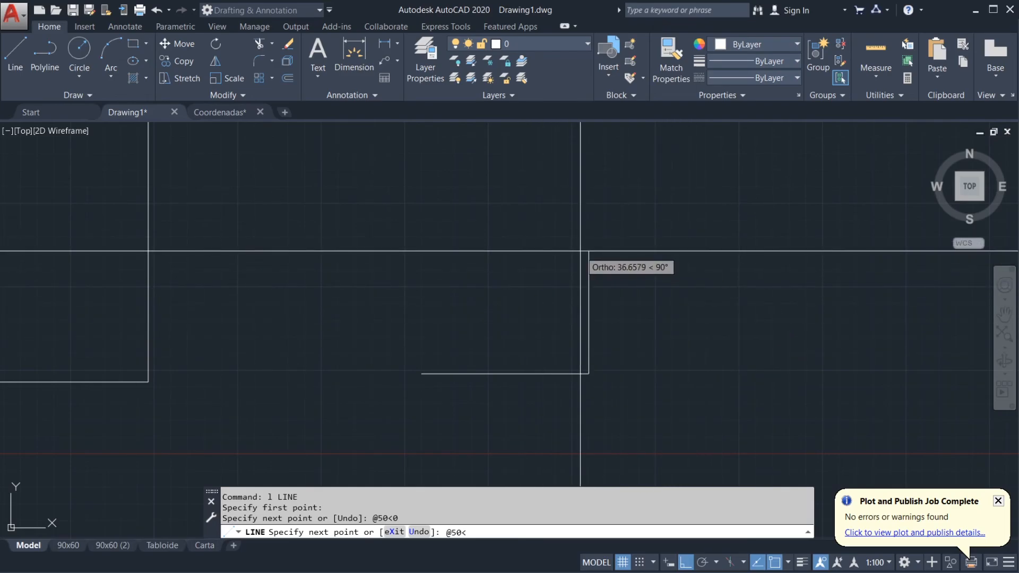
type("@50<120")
key("Return")
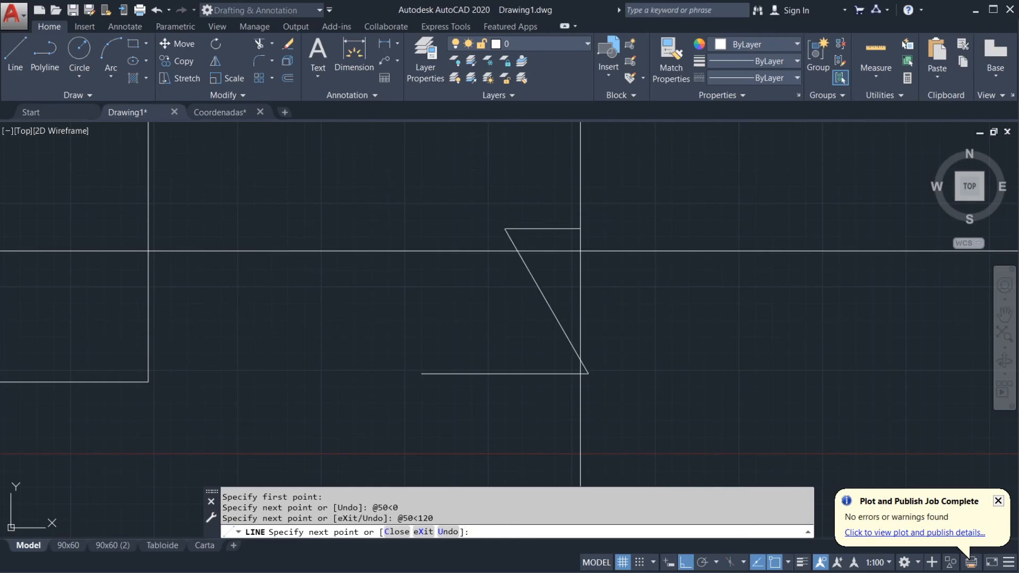
type("@")
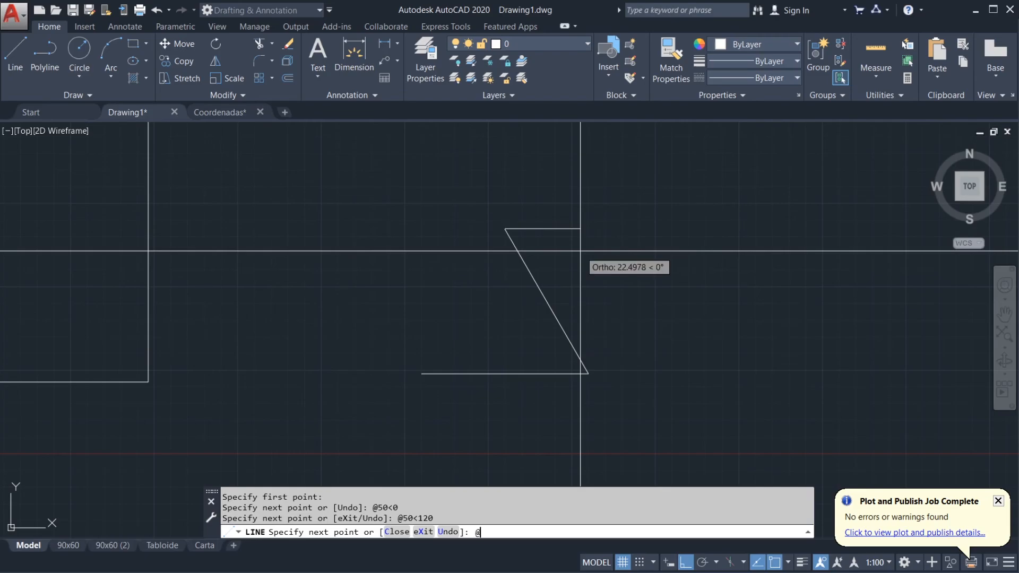
type("50<")
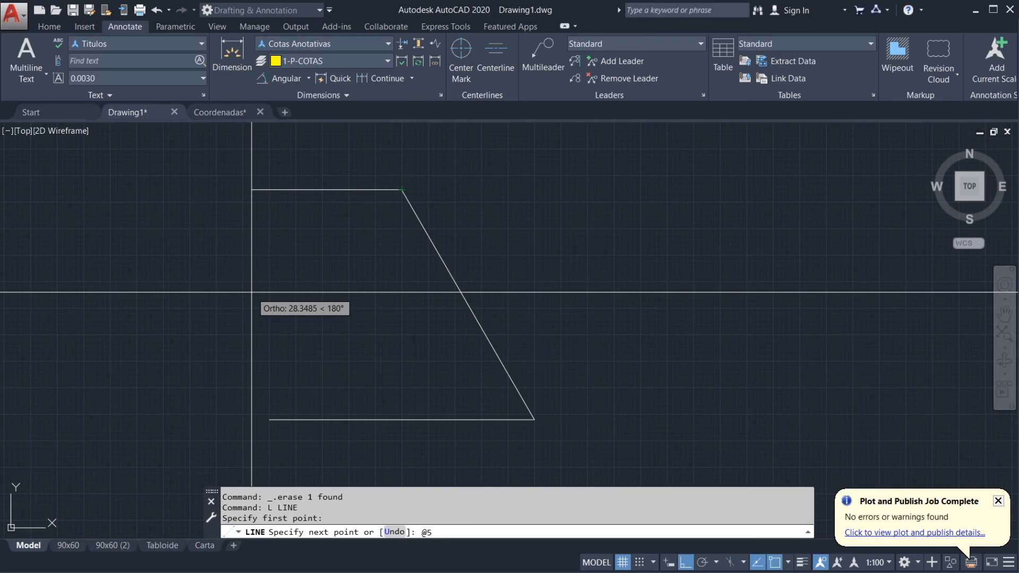
type("0<240")
key("Return")
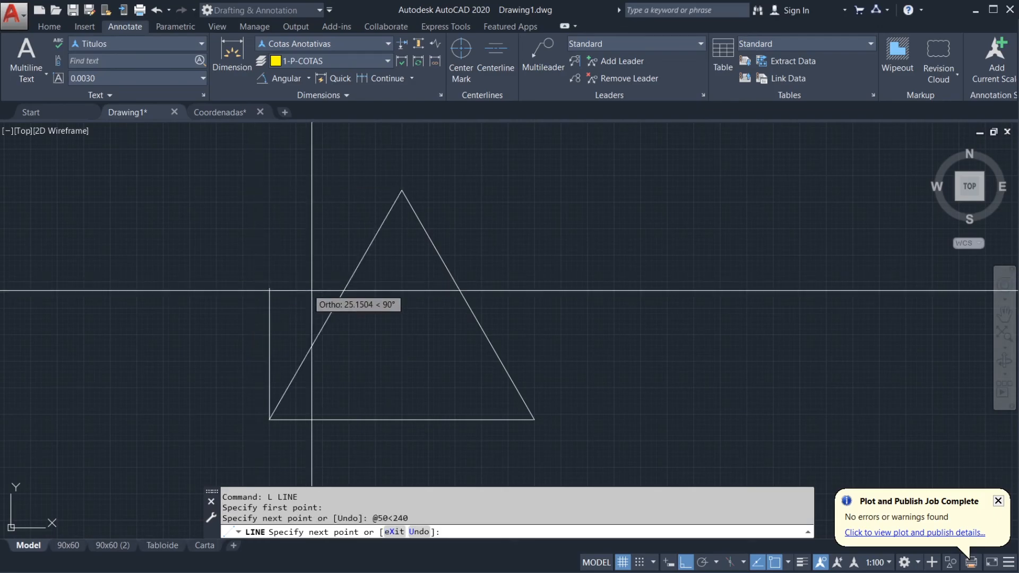
key("Return")
scroll(497, 357, "down", 3)
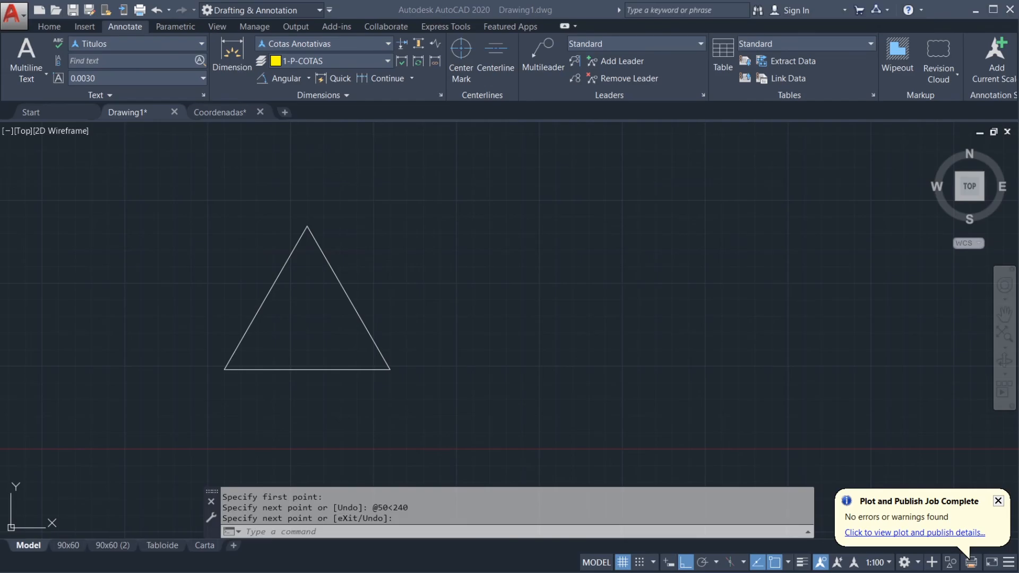
Step: Switch to Ejercicio 1.pdf and examine the dimensions of the polyline exercise on page 2
key("alt+Tab")
left_click(765, 13)
scroll(722, 213, "up", 1)
scroll(728, 281, "down", 4)
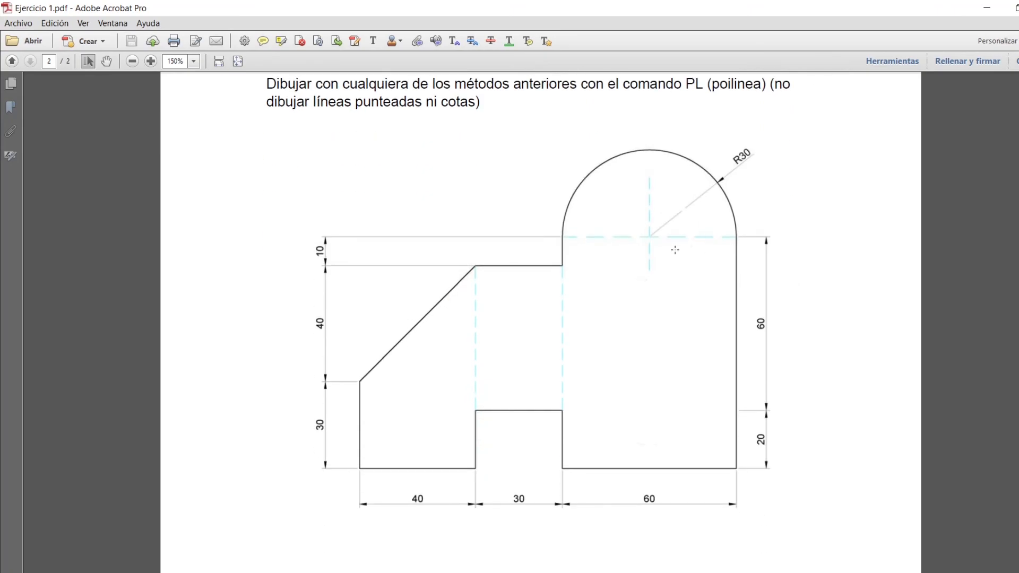
left_click(133, 61)
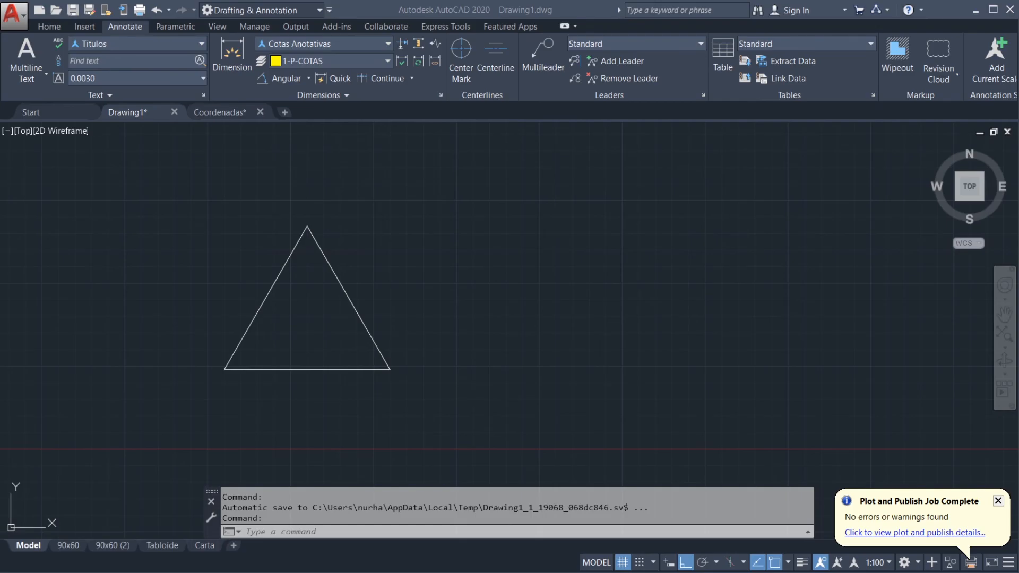
scroll(546, 358, "down", 10)
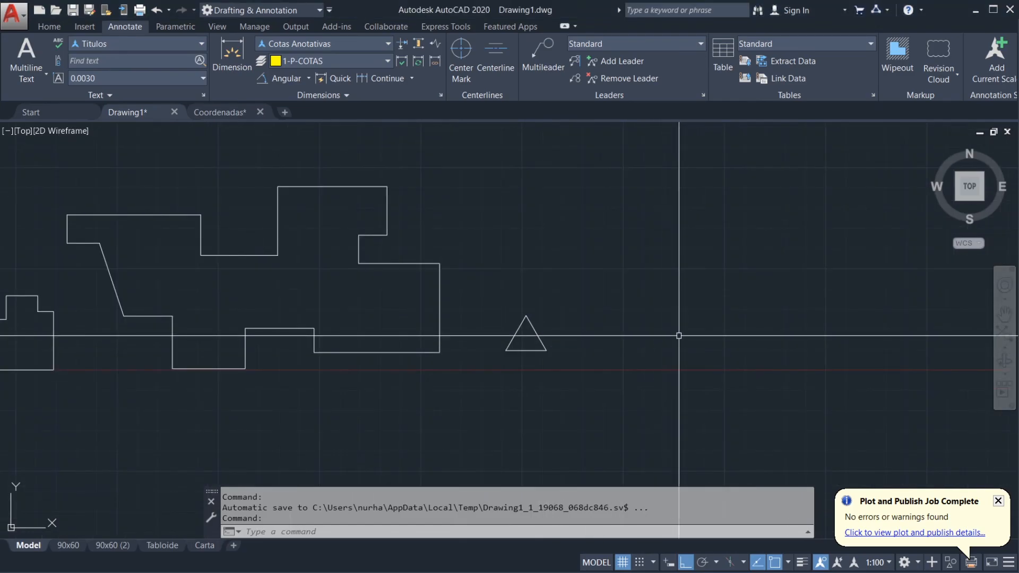
middle_click_drag(703, 332, 425, 316)
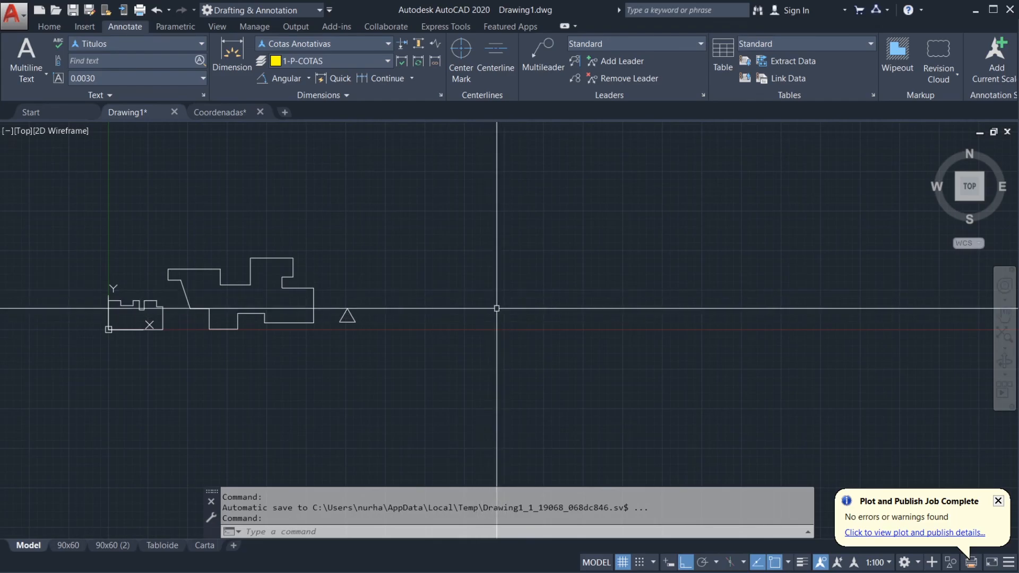
mouse_move(484, 294)
middle_mouse_down()
mouse_move(562, 325)
mouse_move(584, 321)
middle_mouse_up()
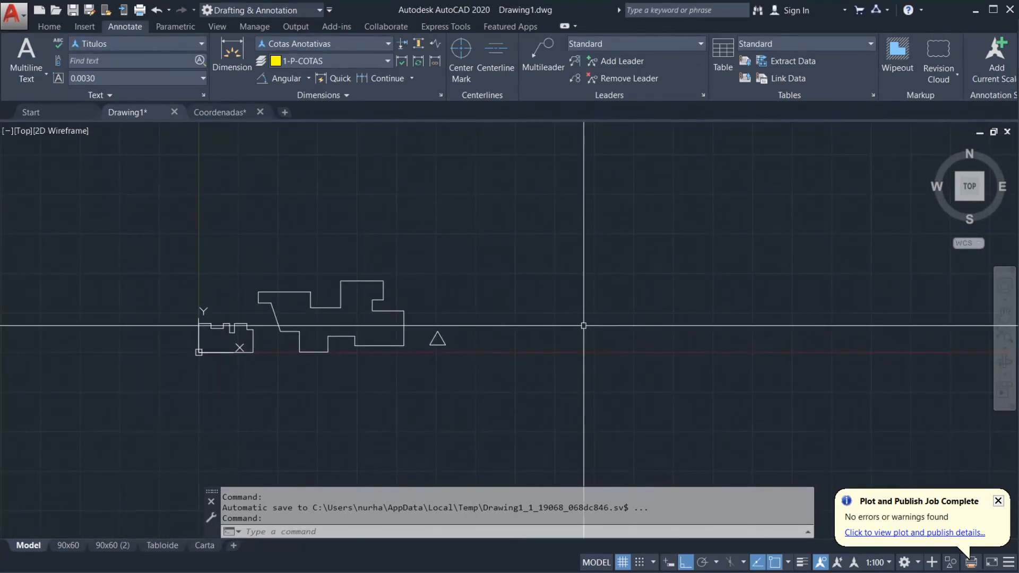
type("l")
key("Return")
scroll(568, 340, "up", 4)
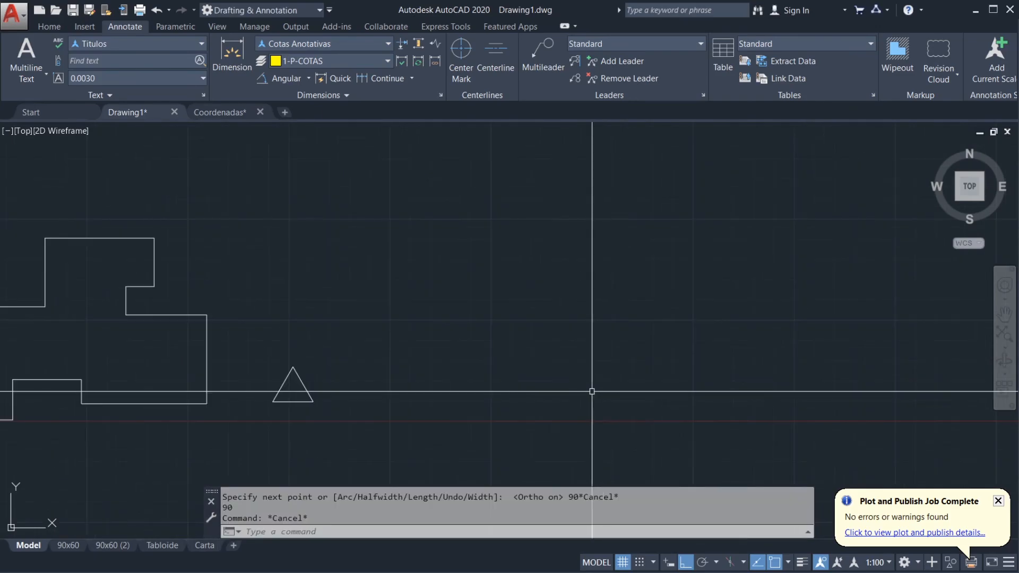
scroll(589, 380, "up", 2)
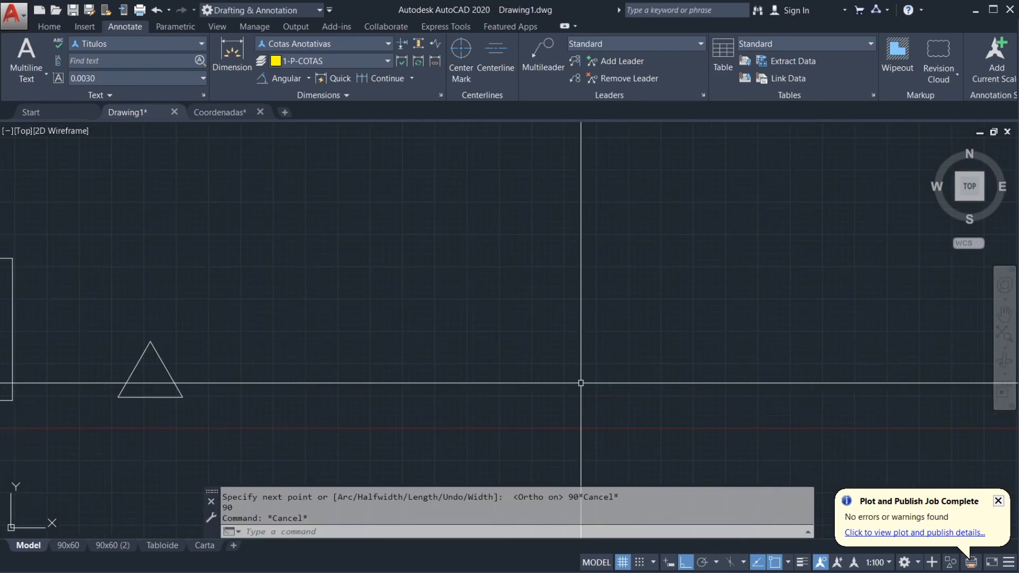
type("pl")
key("Return")
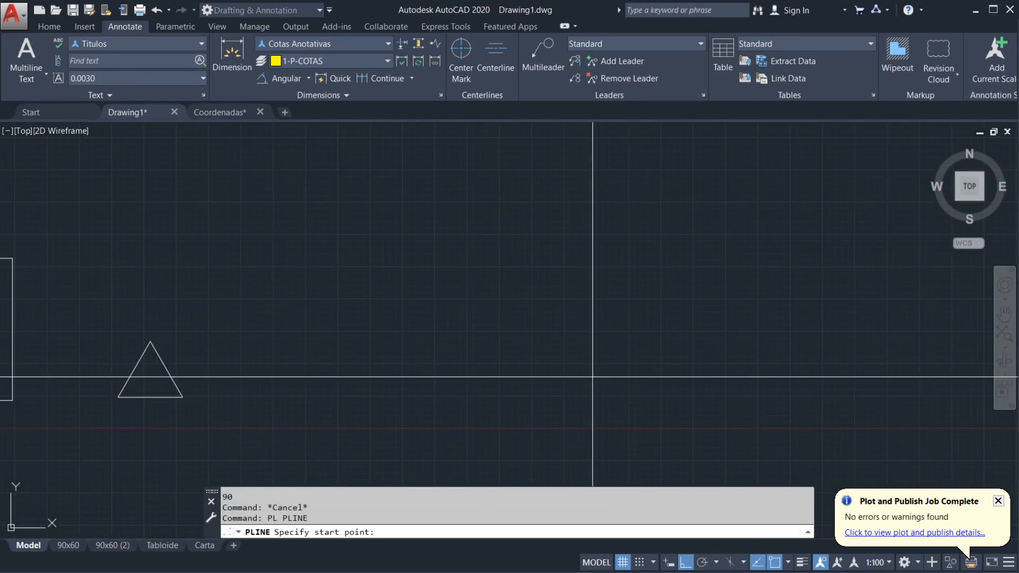
left_click(591, 390)
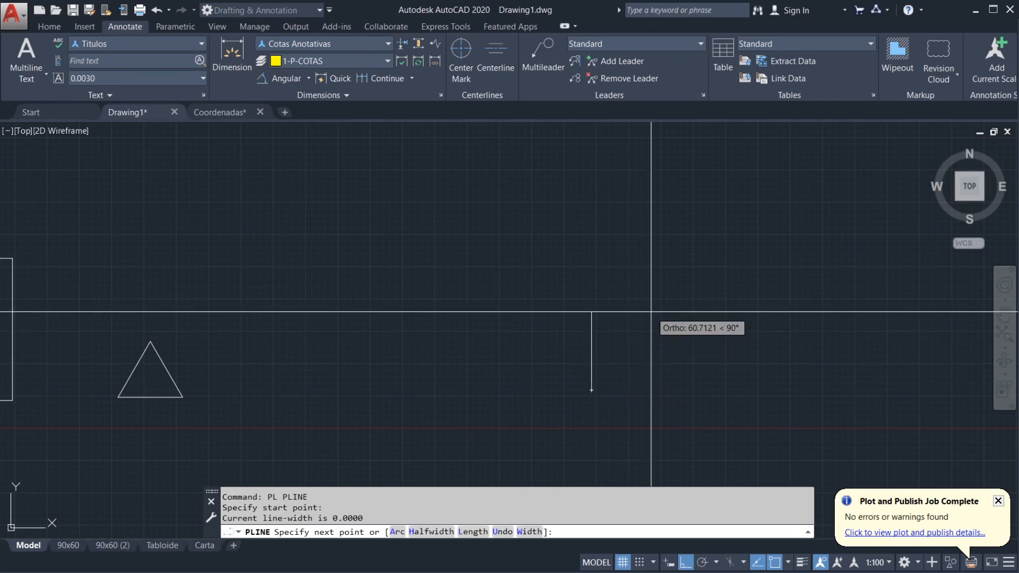
key("F8")
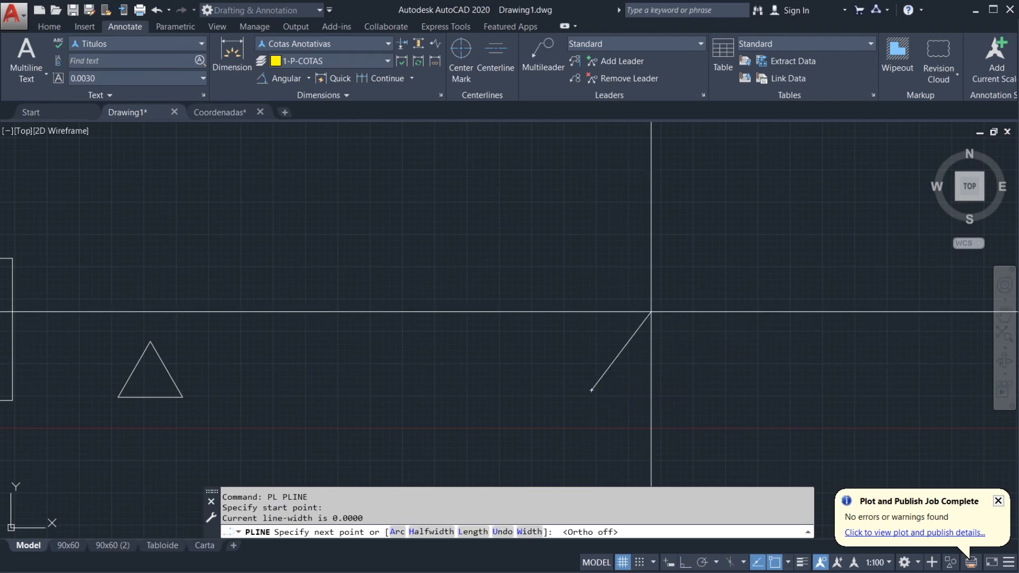
type("@90")
key("BackSpace")
key("BackSpace")
type("80<90")
key("Return")
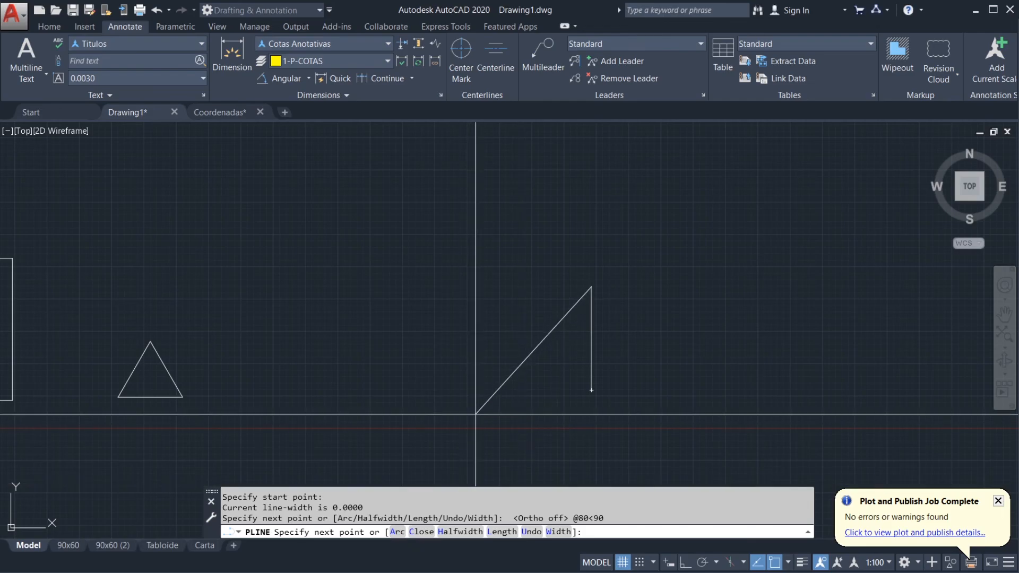
left_click(397, 532)
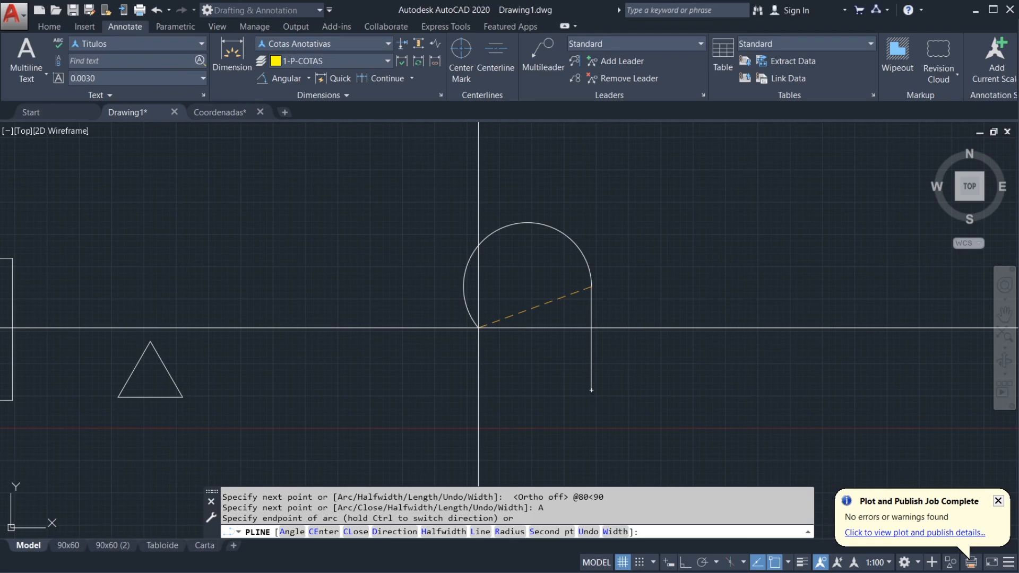
type("@")
type("60<")
type("180")
key("Return")
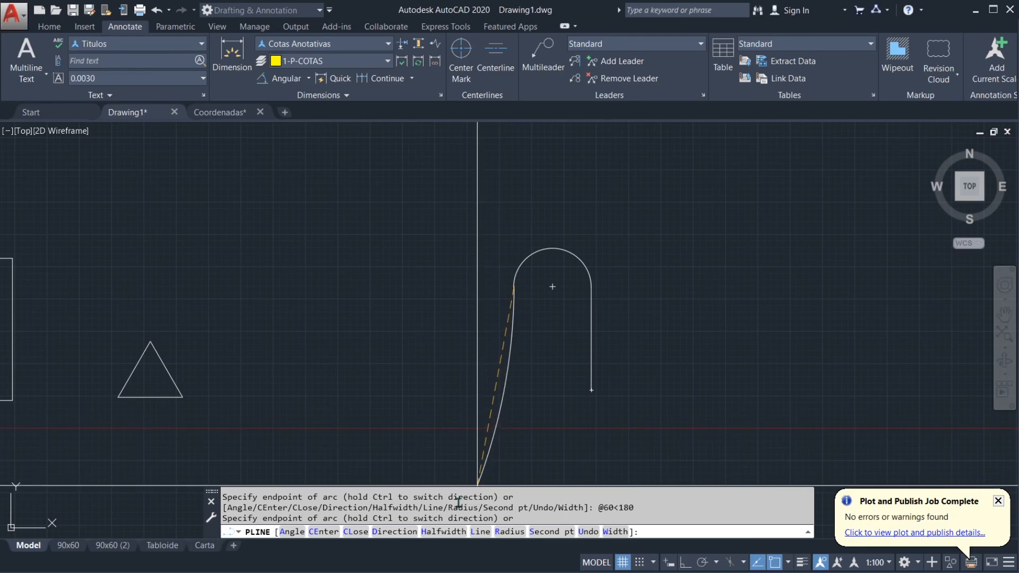
Step: Switch the polyline back to Line mode and add the segments @0,-10 and @-30,0 from the arc's left end
left_click(480, 532)
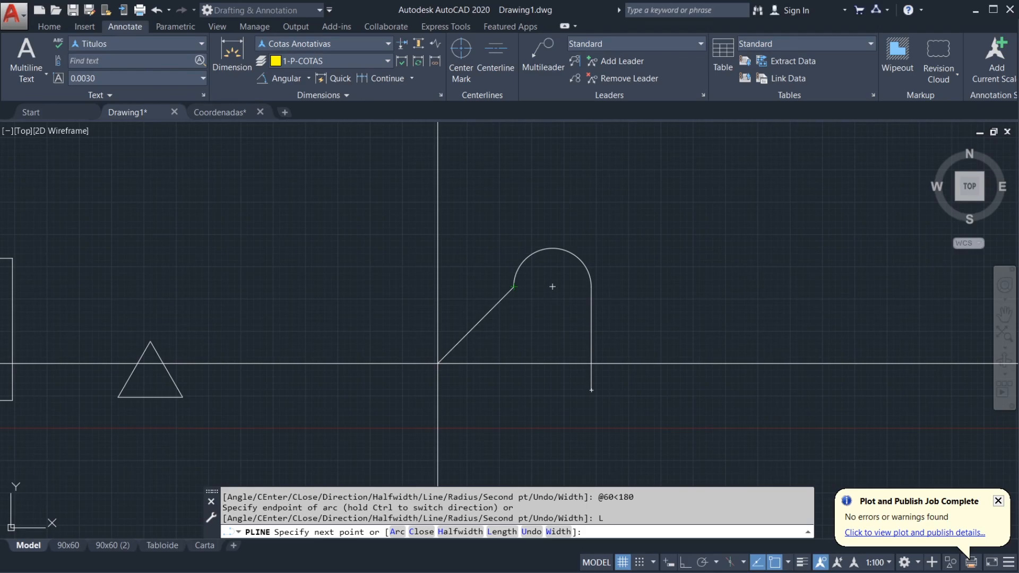
type("@")
type("0,-10")
key("Return")
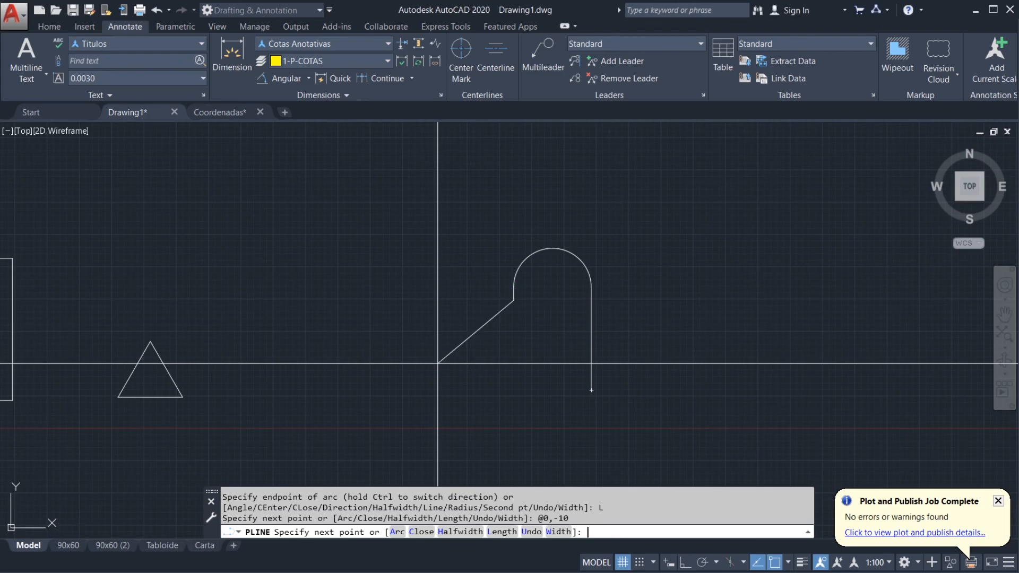
type("@-30,0")
key("Return")
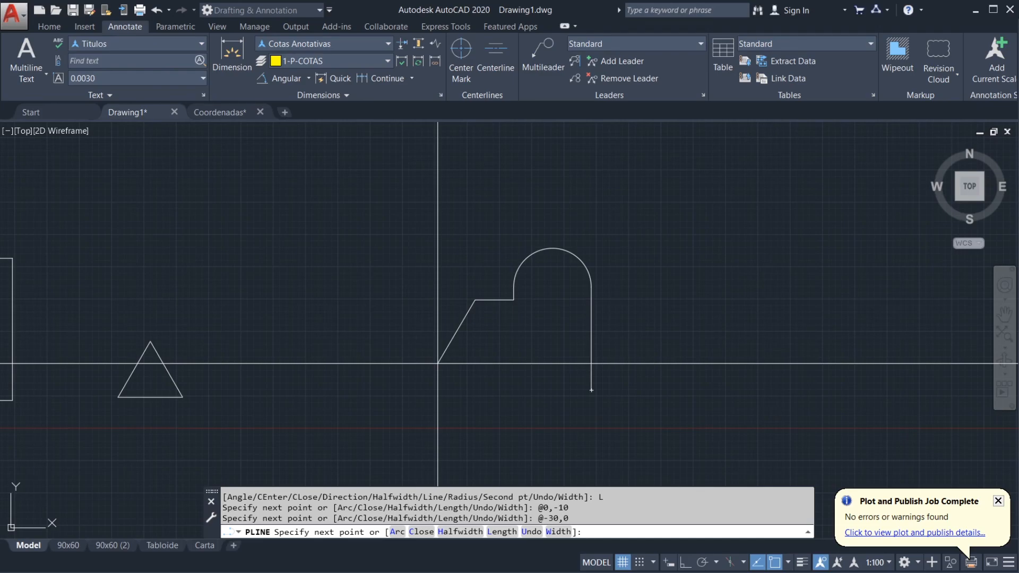
type("@")
type("-40,")
type("-")
type("40")
key("Return")
type("@0,-30")
key("Return")
type("@40,0")
key("Return")
type("@0,-20")
key("Return")
type("@30,0")
key("Return")
type("@0,-20")
key("Return")
type("@60,0")
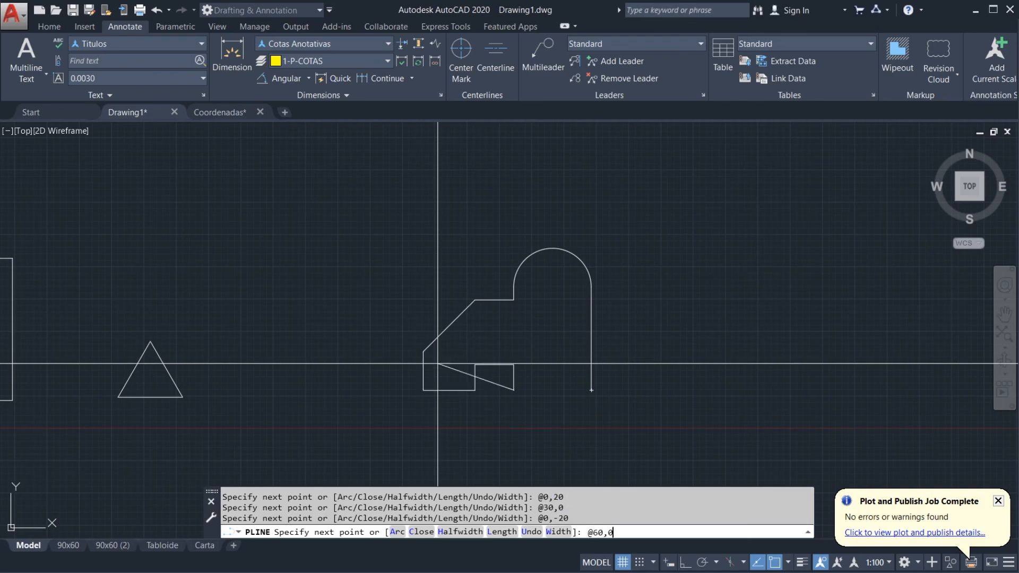
key("Return")
key("Return")
middle_click_drag(438, 364, 584, 359)
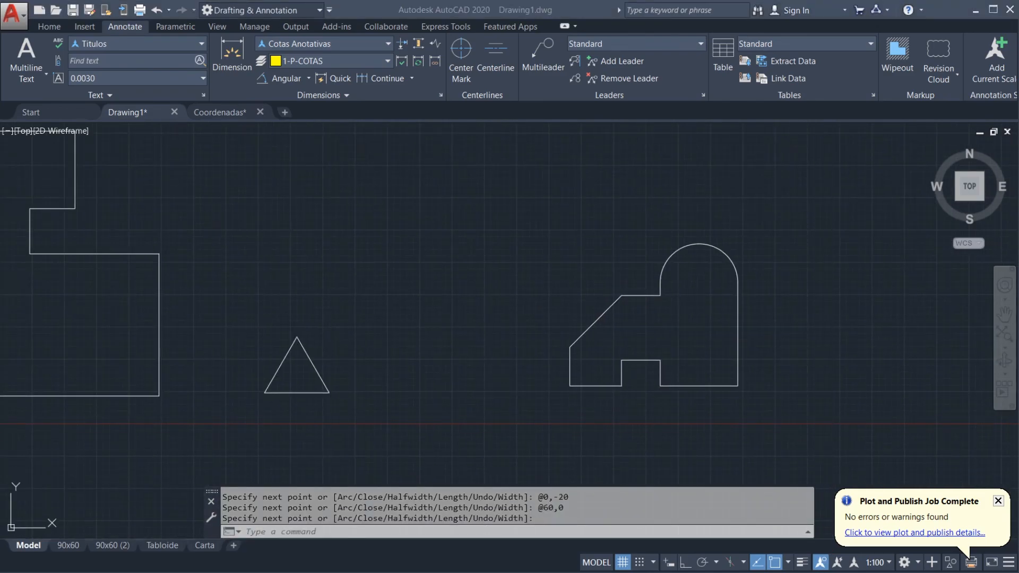
scroll(584, 292, "down", 4)
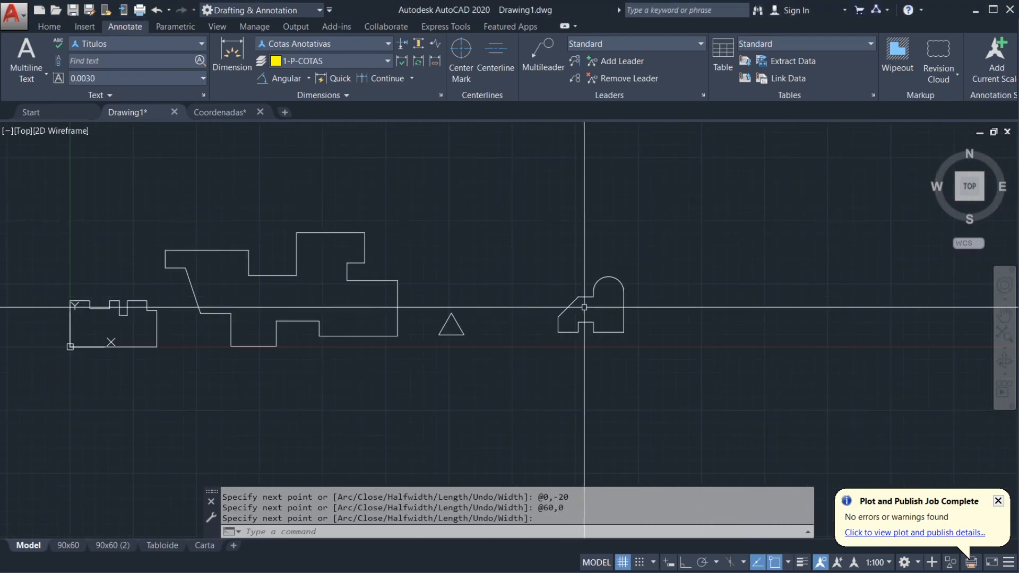
middle_click_drag(585, 292, 663, 309)
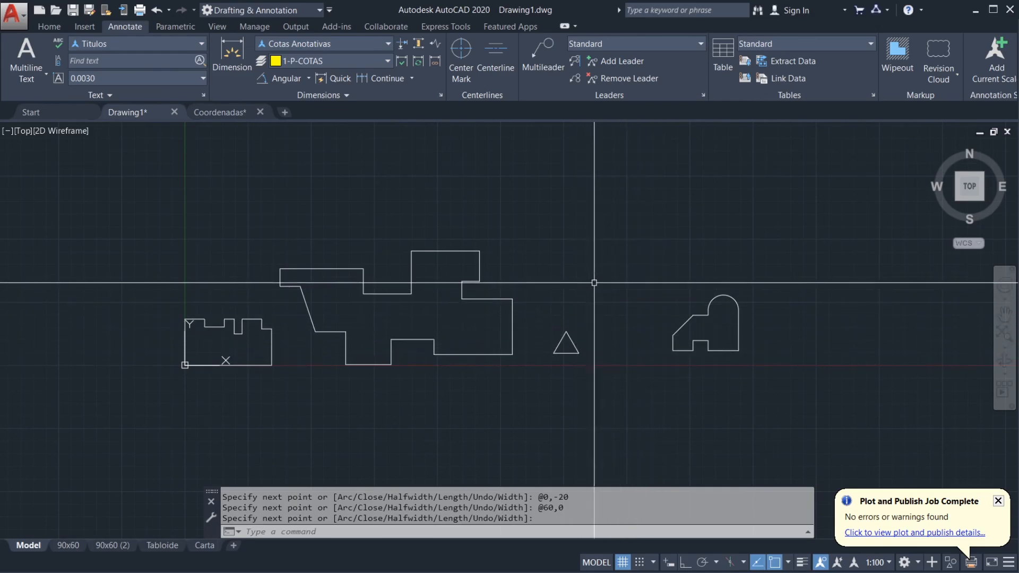
middle_click_drag(599, 301, 610, 304)
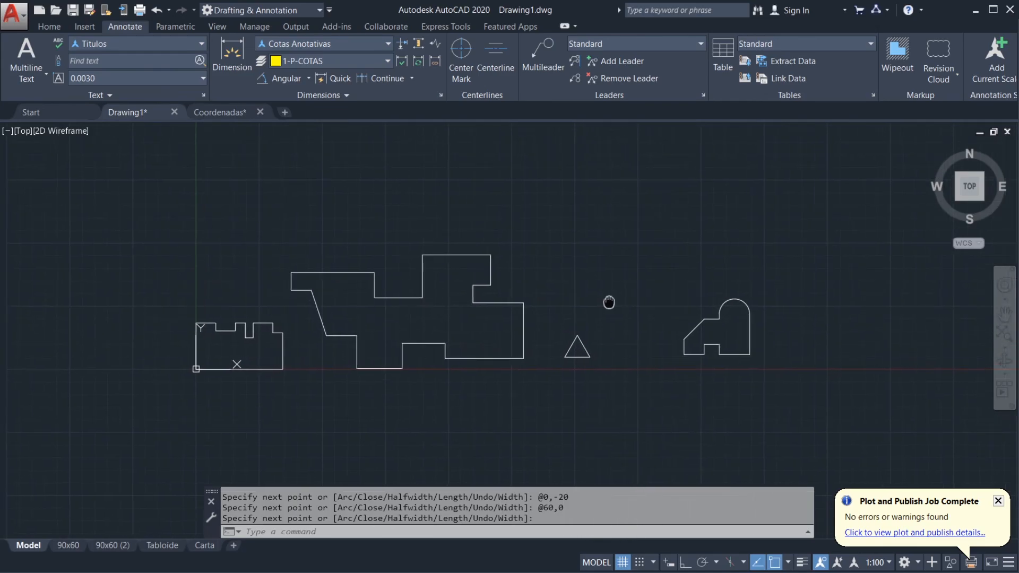
left_click(25, 26)
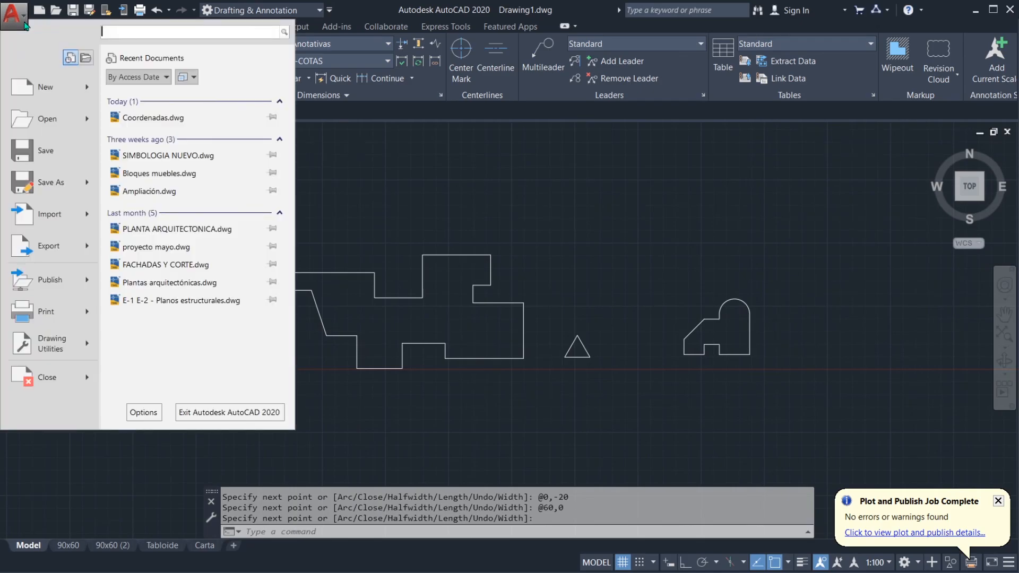
left_click(61, 190)
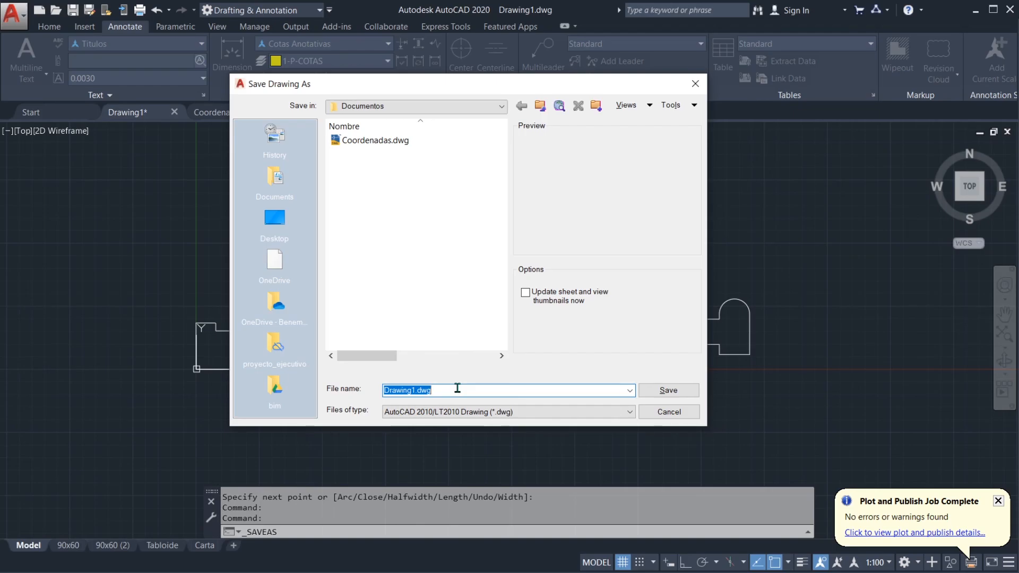
left_click(664, 414)
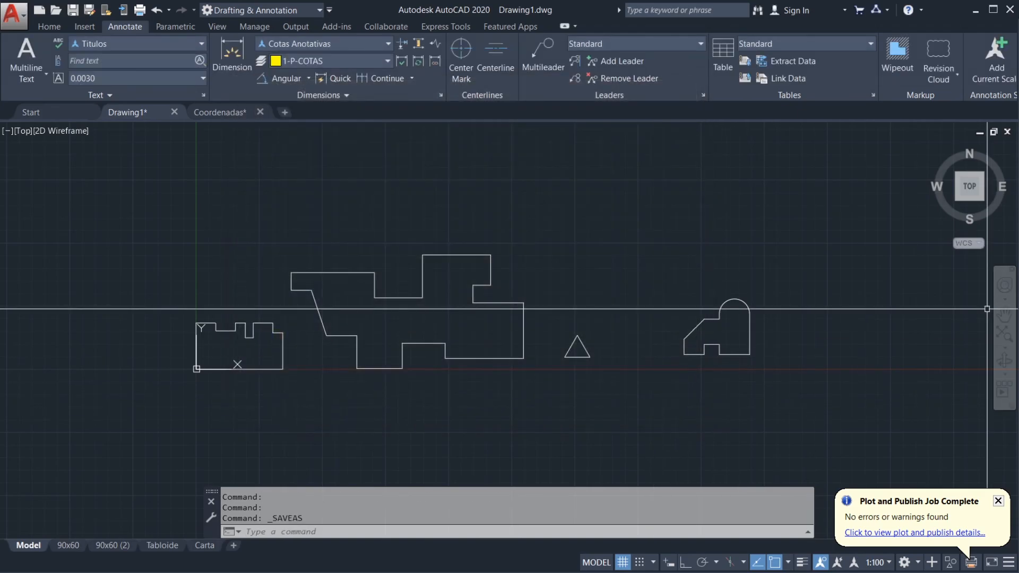